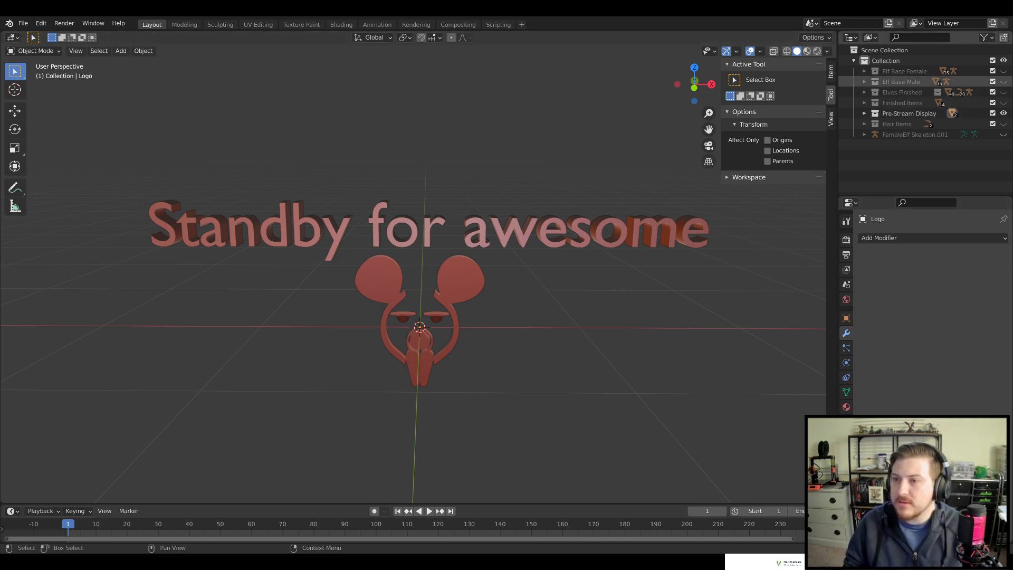
# Show the Elf Base Male collection and hide the Pre-Stream Display collection
pyautogui.click(1004, 82)
pyautogui.click(1004, 113)
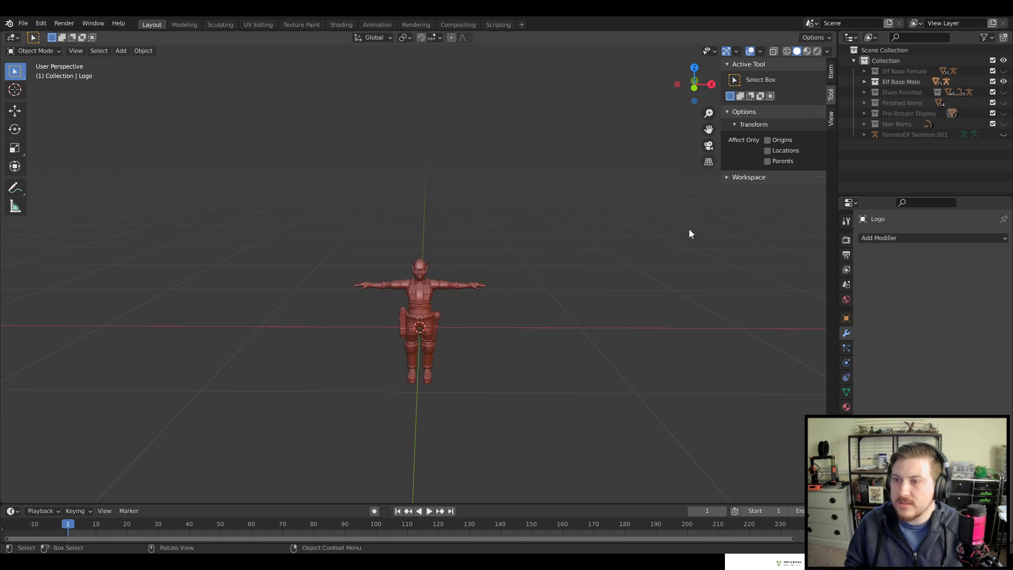
# Examine the Elf Base Male figure up close, from the front and from angled perspectives
pyautogui.keyDown('shift'); pyautogui.moveTo(587, 346); pyautogui.dragTo(606, 310, button='middle'); pyautogui.keyUp('shift')
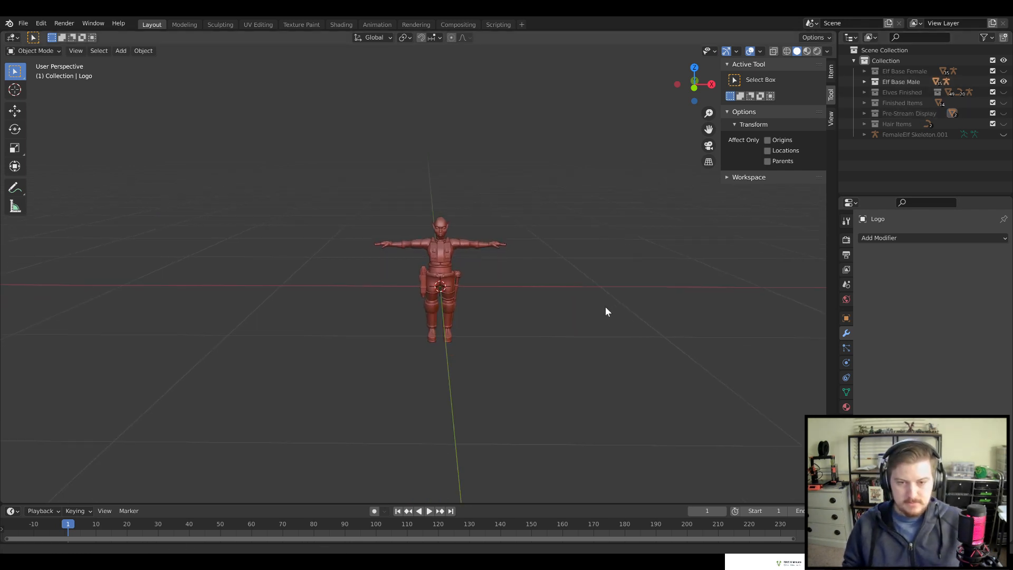
pyautogui.scroll(5, 583, 305)
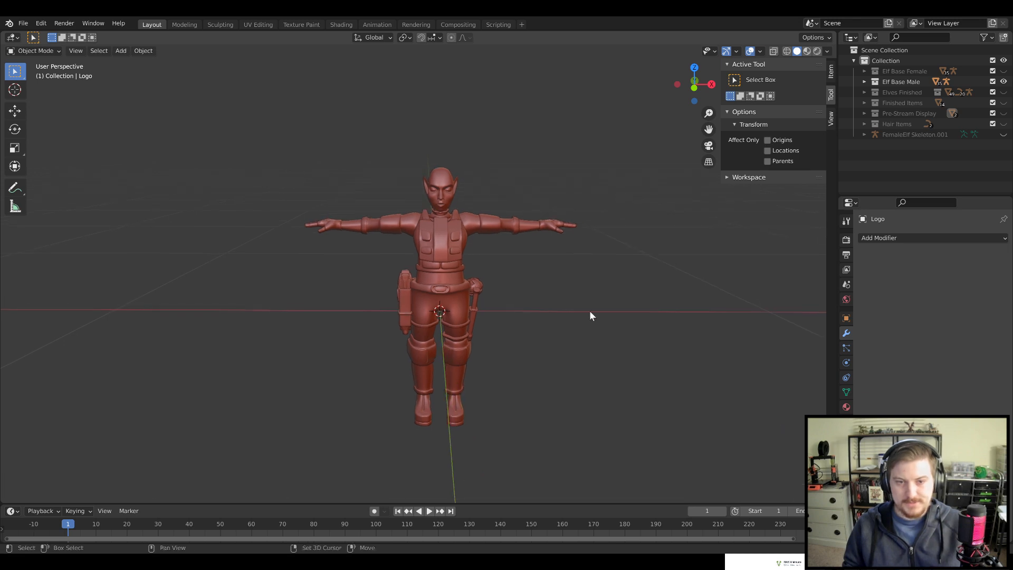
pyautogui.moveTo(579, 308); pyautogui.dragTo(553, 277, button='middle')
pyautogui.scroll(4, 552, 273)
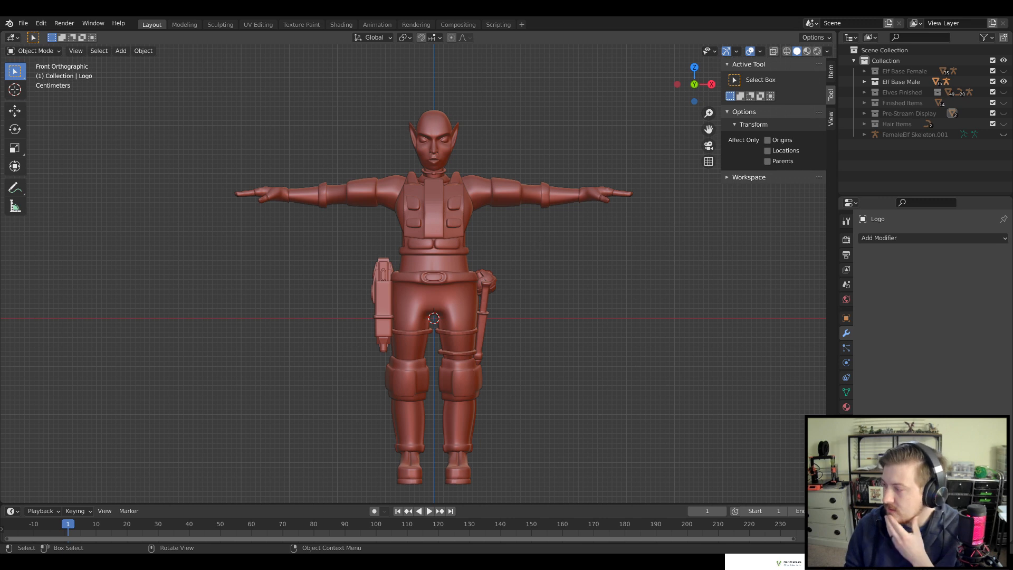
pyautogui.moveTo(616, 255); pyautogui.dragTo(530, 306, button='middle')
pyautogui.press('KP_1')
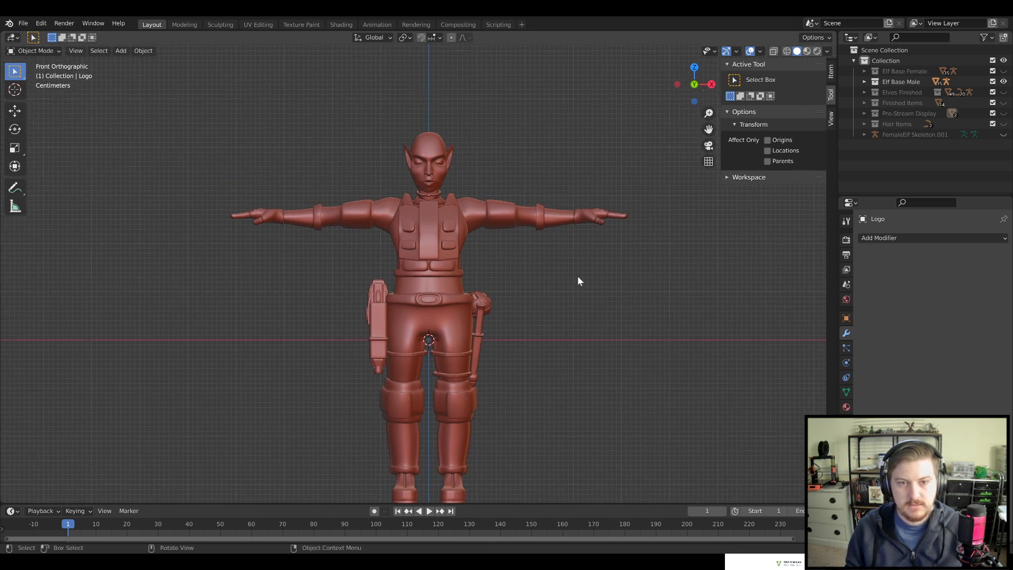
pyautogui.moveTo(577, 277); pyautogui.dragTo(520, 283, button='middle')
pyautogui.scroll(-3, 451, 282)
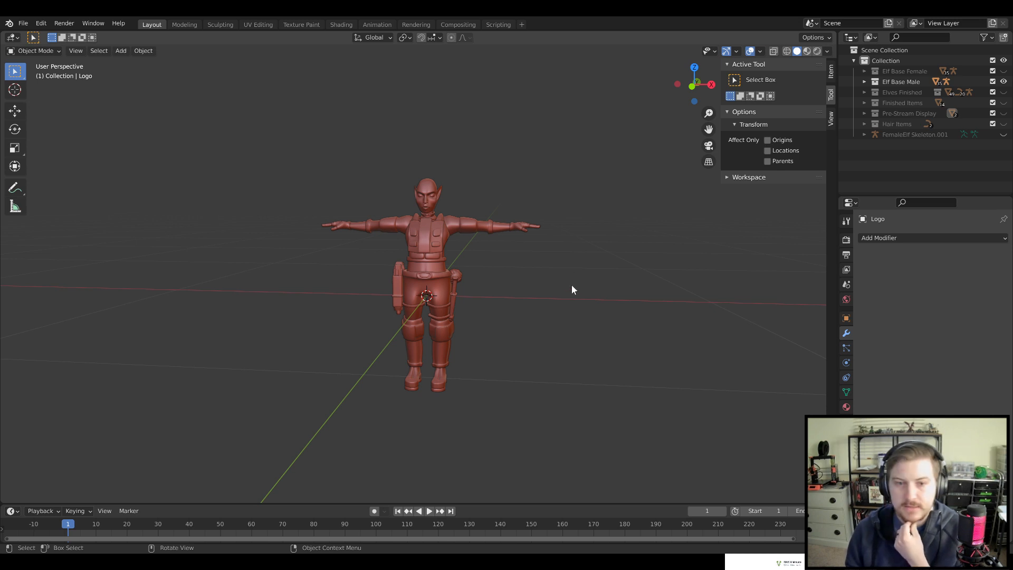
pyautogui.moveTo(515, 301); pyautogui.dragTo(548, 315, button='middle')
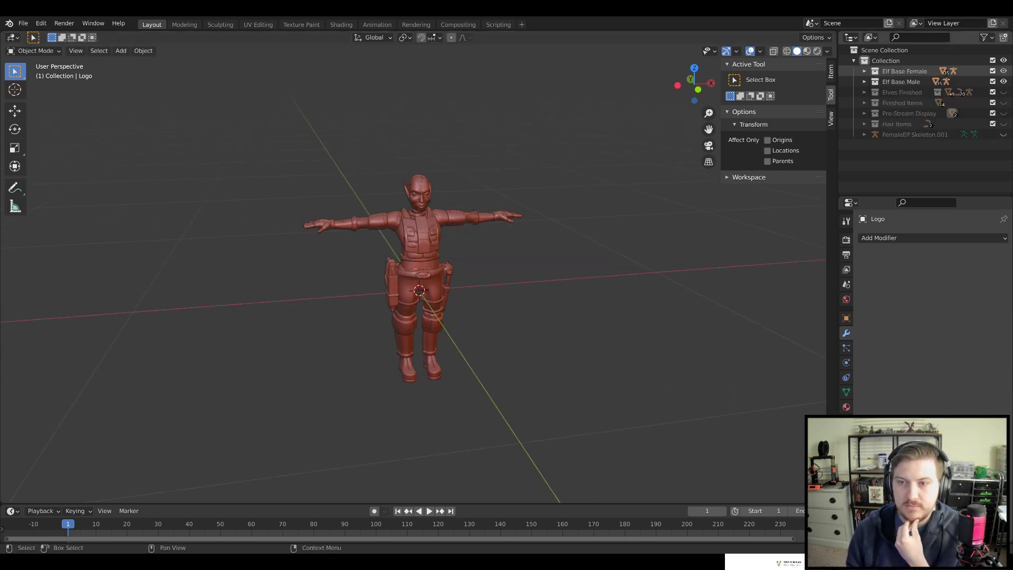
# Display the Elves Finished collection in place of Elf Base Male and examine the posed elf from several angles
pyautogui.click(1004, 93)
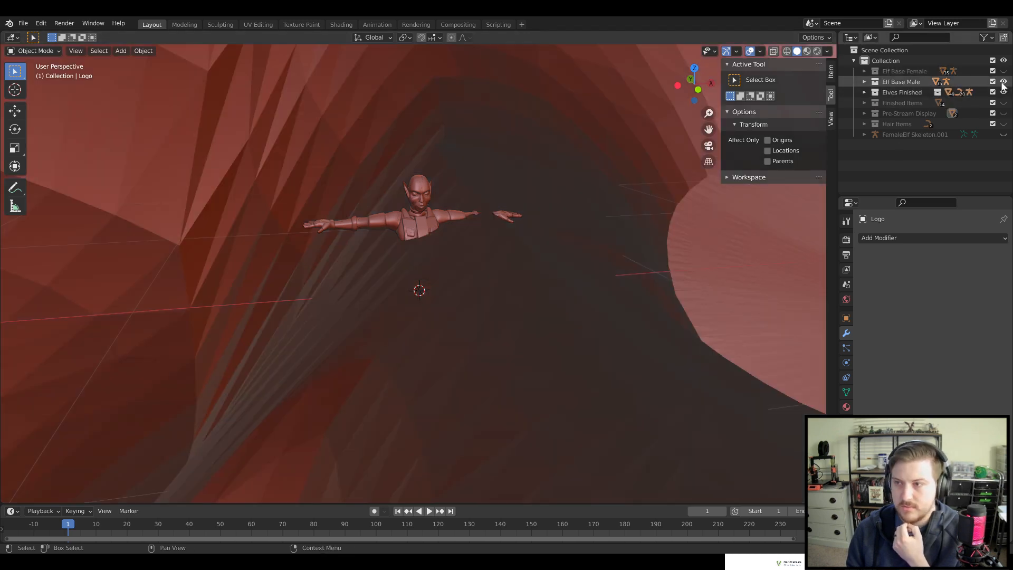
pyautogui.click(1004, 82)
pyautogui.scroll(-6, 551, 286)
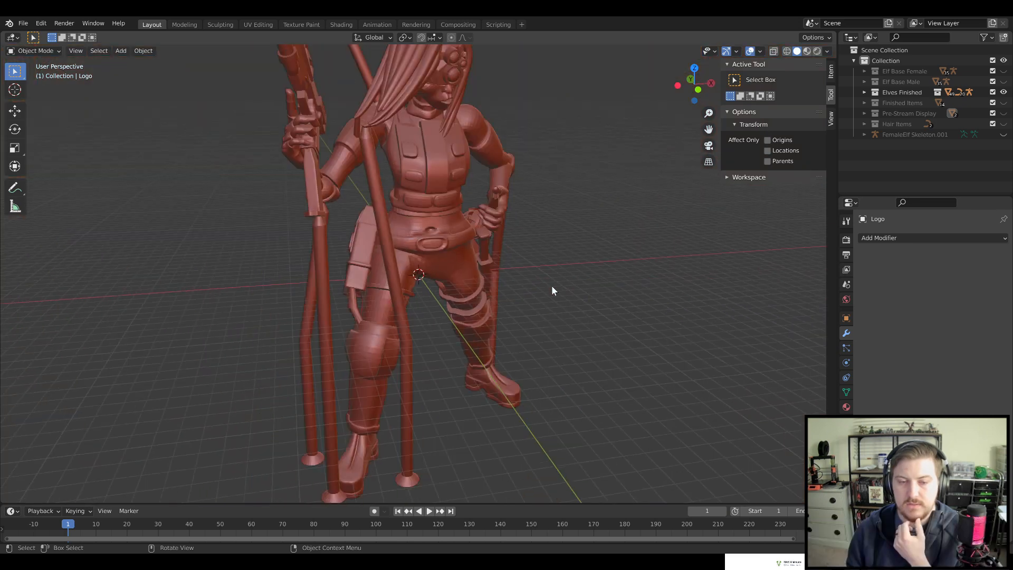
pyautogui.scroll(-3, 589, 267)
pyautogui.moveTo(587, 268); pyautogui.dragTo(412, 210, button='middle')
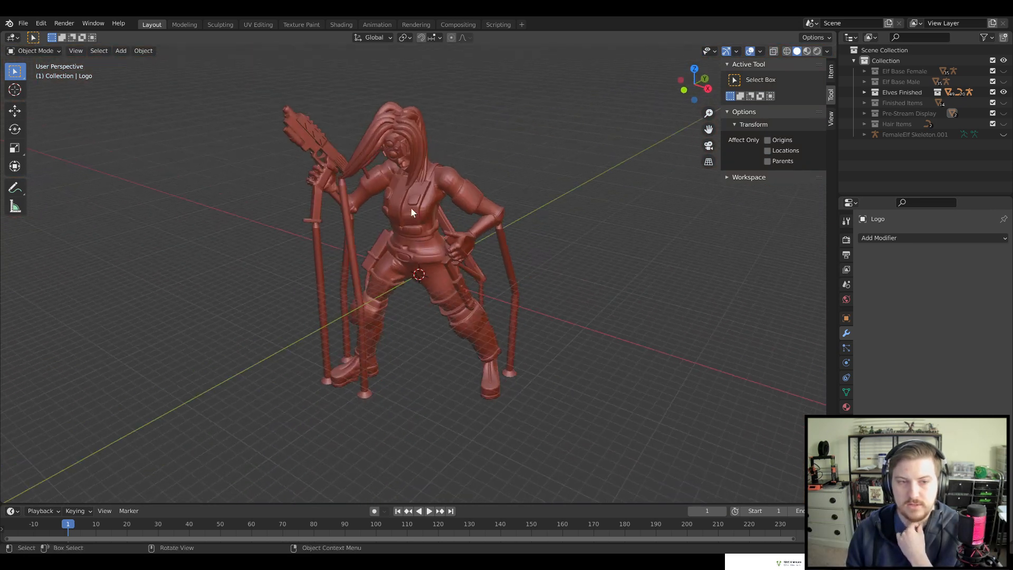
pyautogui.moveTo(313, 135); pyautogui.dragTo(547, 264, button='middle')
pyautogui.scroll(4, 472, 255)
pyautogui.moveTo(474, 254); pyautogui.dragTo(570, 252, button='middle')
pyautogui.scroll(-2, 568, 252)
pyautogui.scroll(-4, 567, 254)
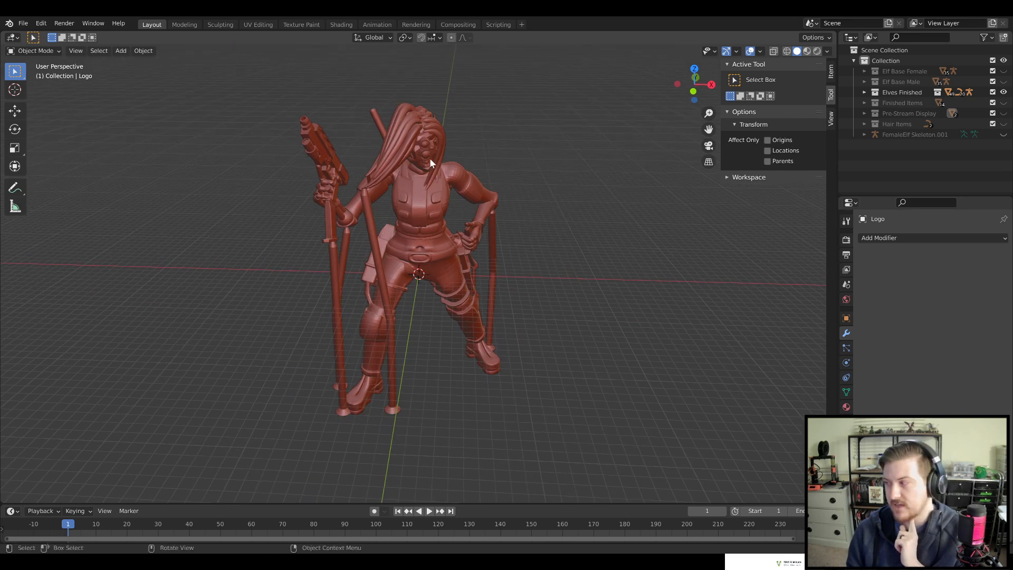
pyautogui.scroll(2, 437, 170)
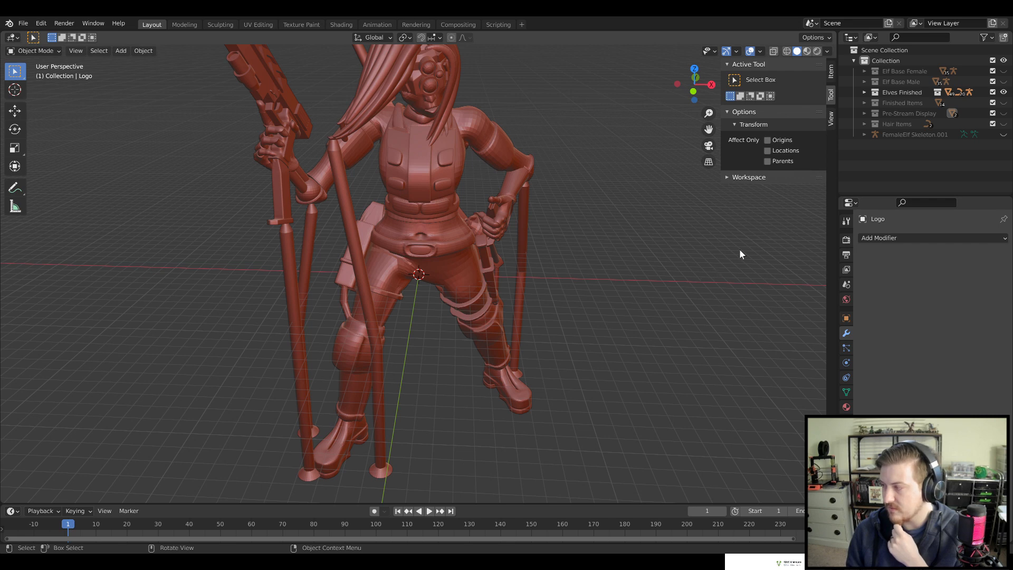
# Hide the Elves Finished collection and show Elf Base Male again, framed in front orthographic view with nothing selected
pyautogui.click(1004, 91)
pyautogui.click(1003, 81)
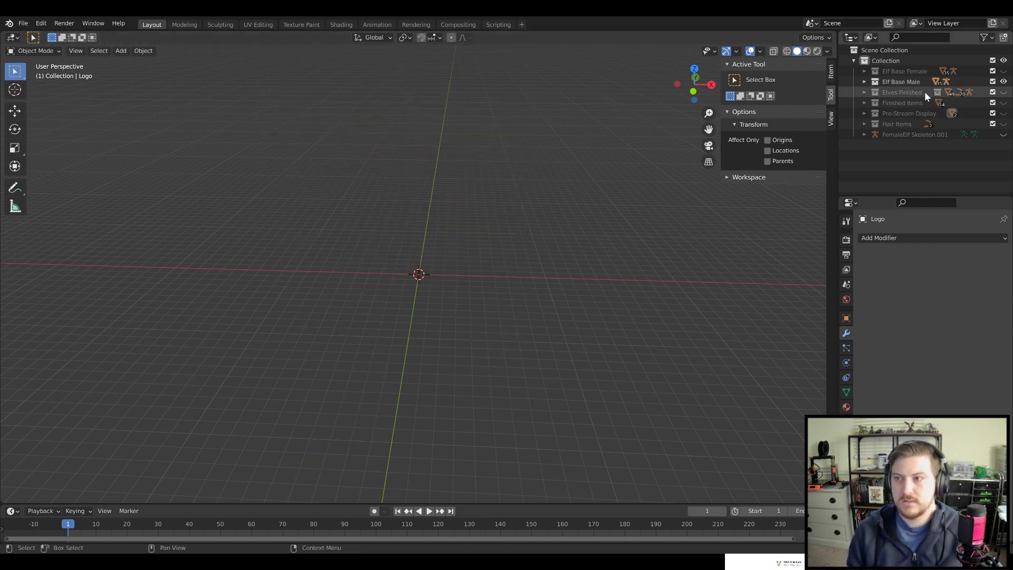
pyautogui.press('KP_1')
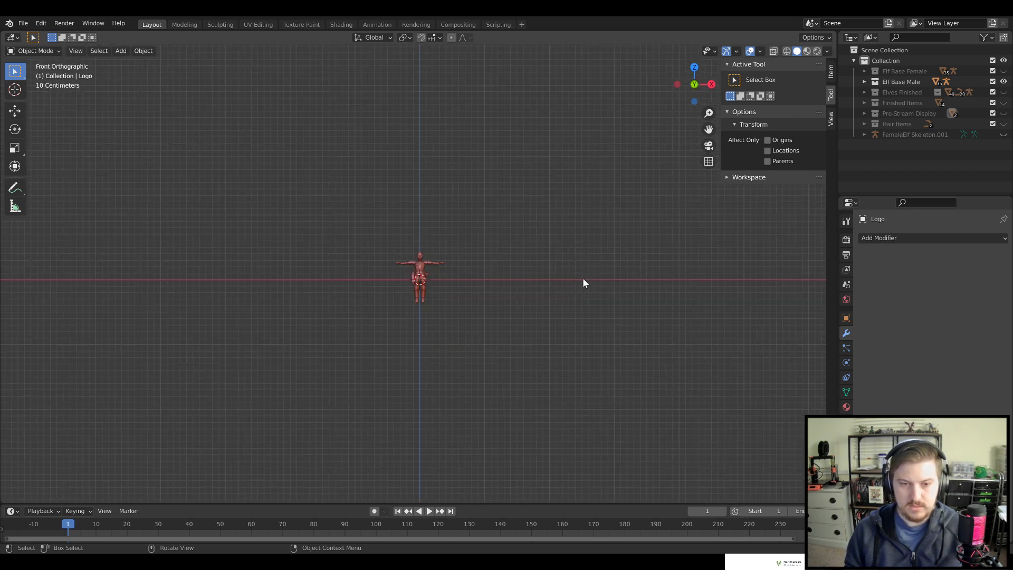
pyautogui.scroll(6, 568, 399)
pyautogui.press('a')
pyautogui.scroll(5, 572, 260)
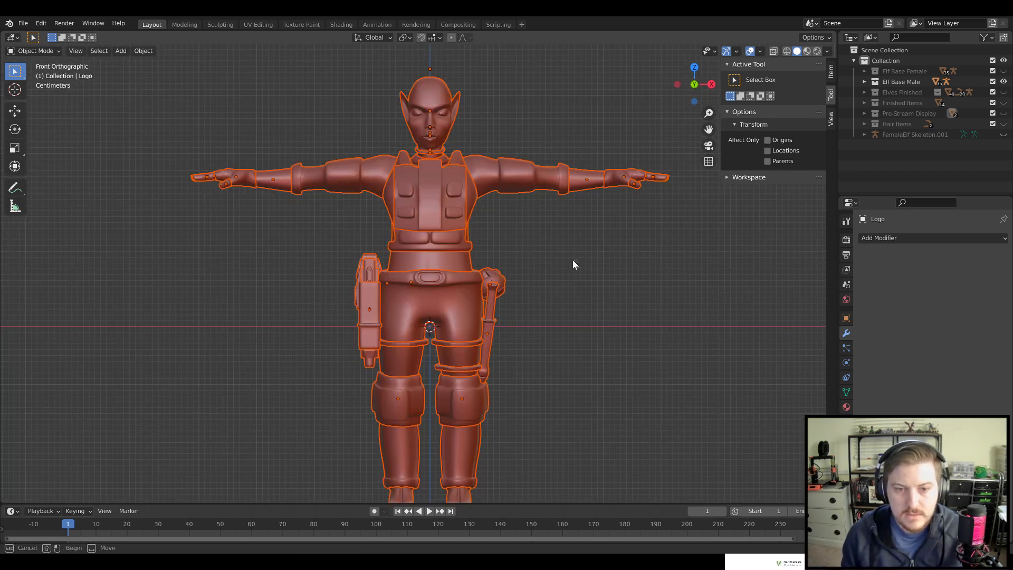
pyautogui.click(573, 261)
pyautogui.keyDown('shift'); pyautogui.moveTo(605, 208); pyautogui.dragTo(581, 167, button='middle'); pyautogui.keyUp('shift')
pyautogui.scroll(-3, 643, 211)
pyautogui.keyDown('shift'); pyautogui.moveTo(562, 223); pyautogui.dragTo(586, 249, button='middle'); pyautogui.keyUp('shift')
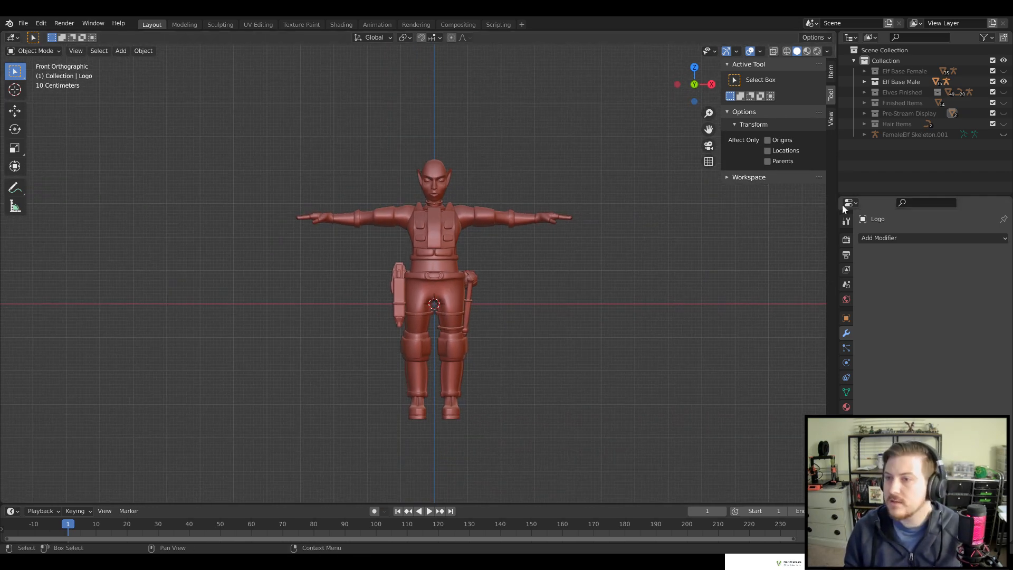
# Make the FemaleElf Skeleton.002 armature inside the Elf Base Male collection visible, and collapse the collection
pyautogui.click(864, 82)
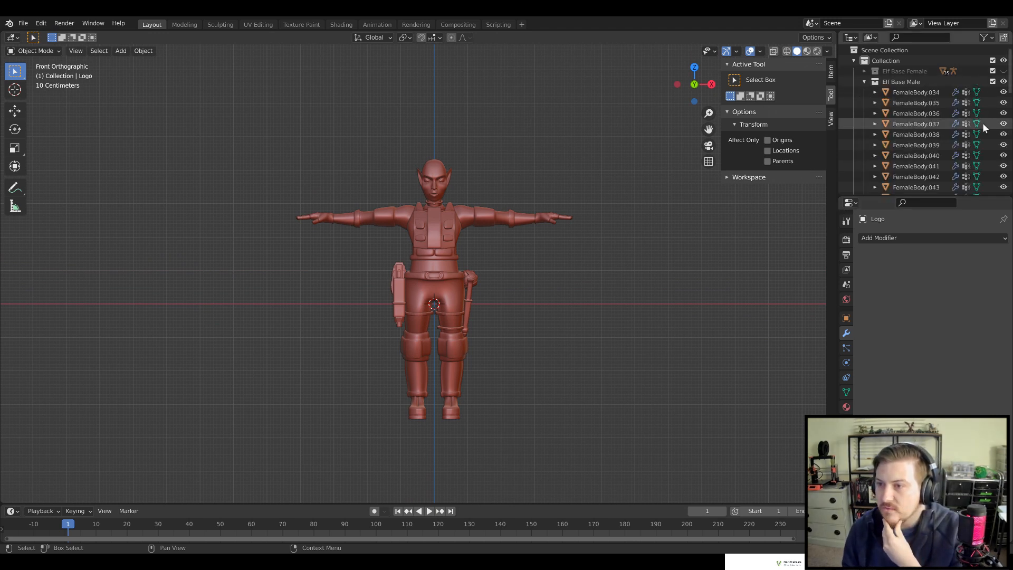
pyautogui.scroll(-10, 975, 129)
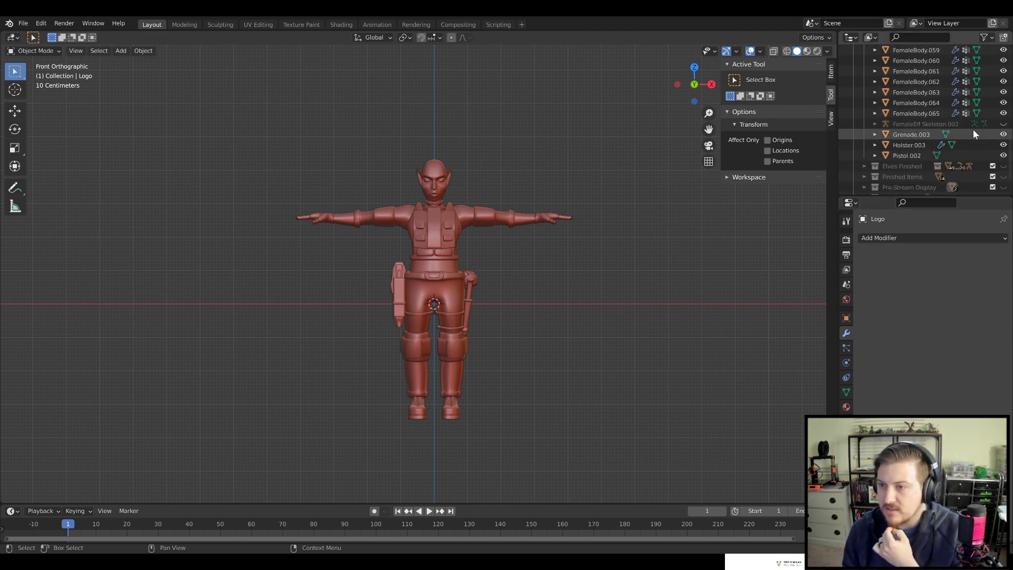
pyautogui.click(1003, 123)
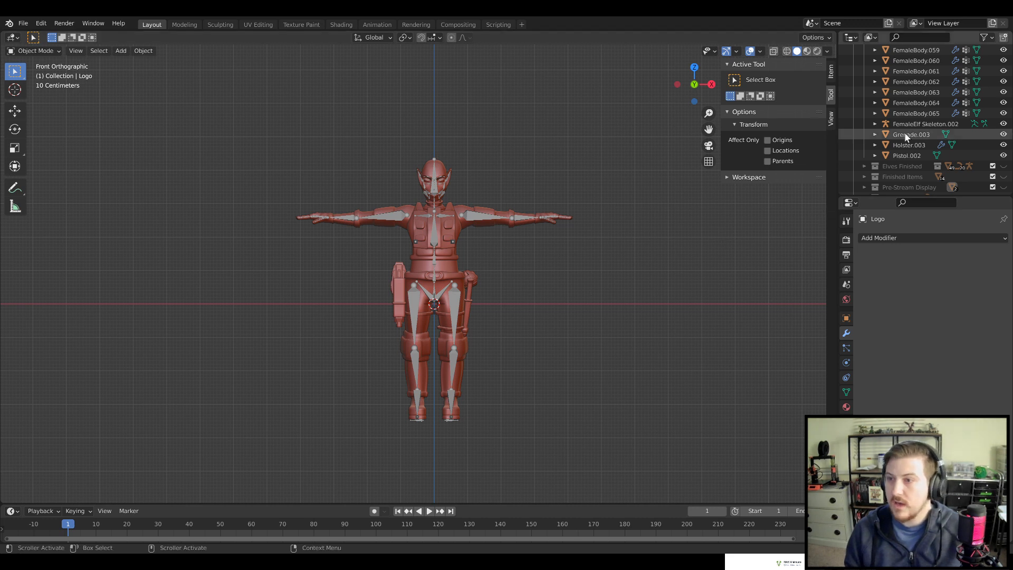
pyautogui.scroll(10, 904, 132)
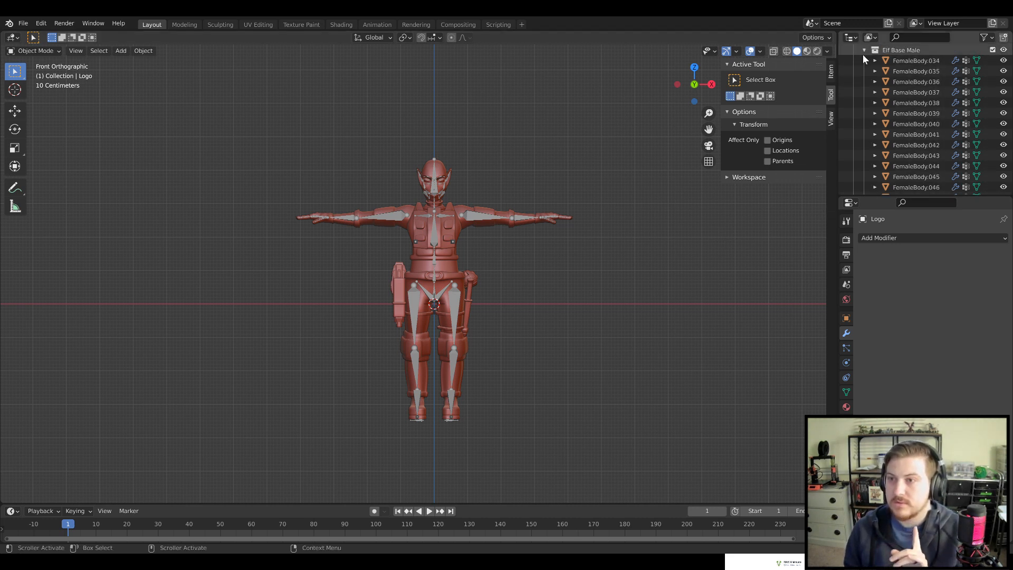
pyautogui.click(863, 51)
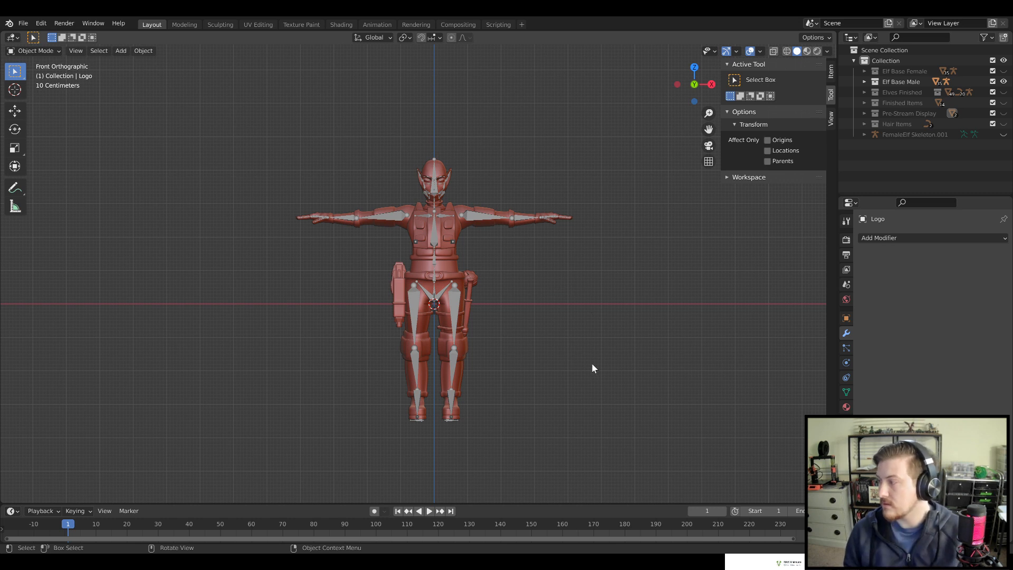
pyautogui.keyDown('shift'); pyautogui.moveTo(565, 352); pyautogui.dragTo(614, 345, button='middle'); pyautogui.keyUp('shift')
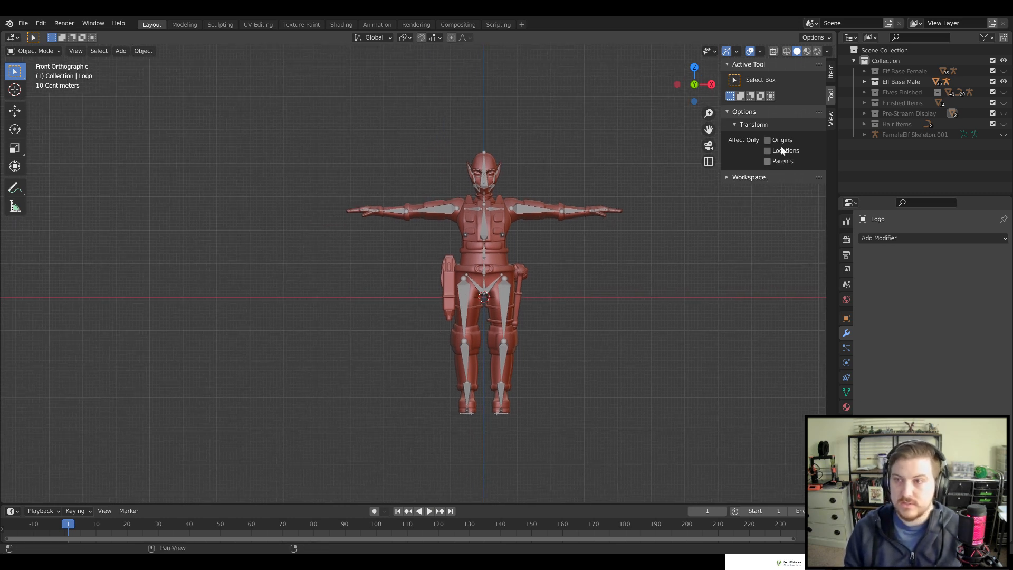
# Duplicate the Elf Base Male collection and rename the copy Elf 5
pyautogui.click(891, 84)
pyautogui.rightClick(891, 83)
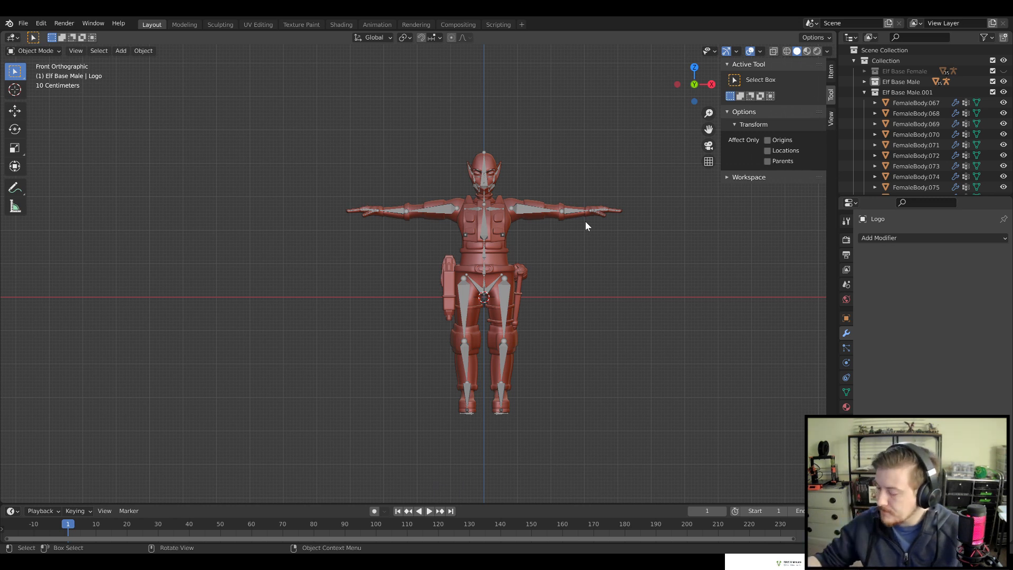
pyautogui.click(945, 90)
pyautogui.doubleClick(936, 89)
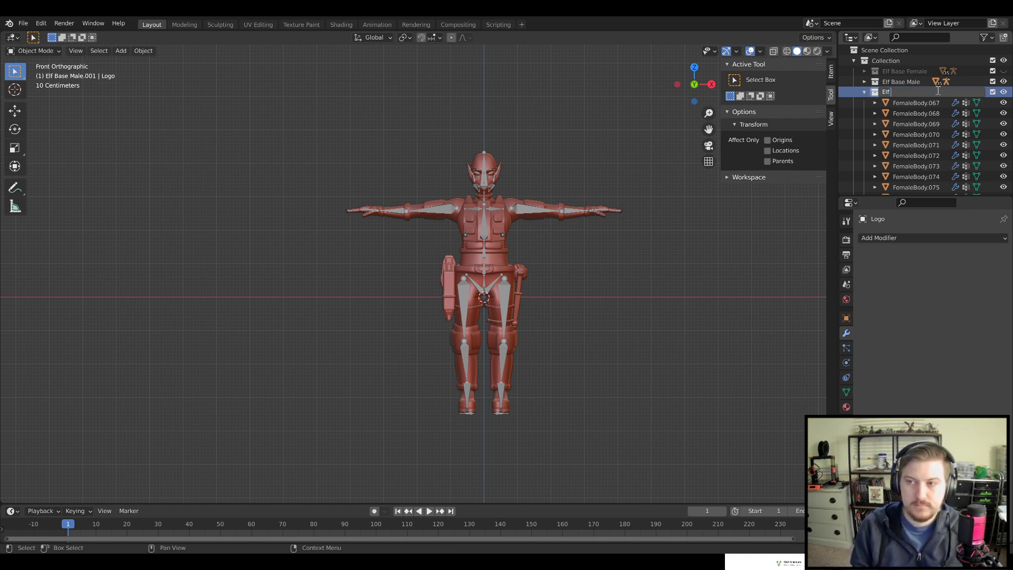
pyautogui.write('Elf 5')
pyautogui.press('Return')
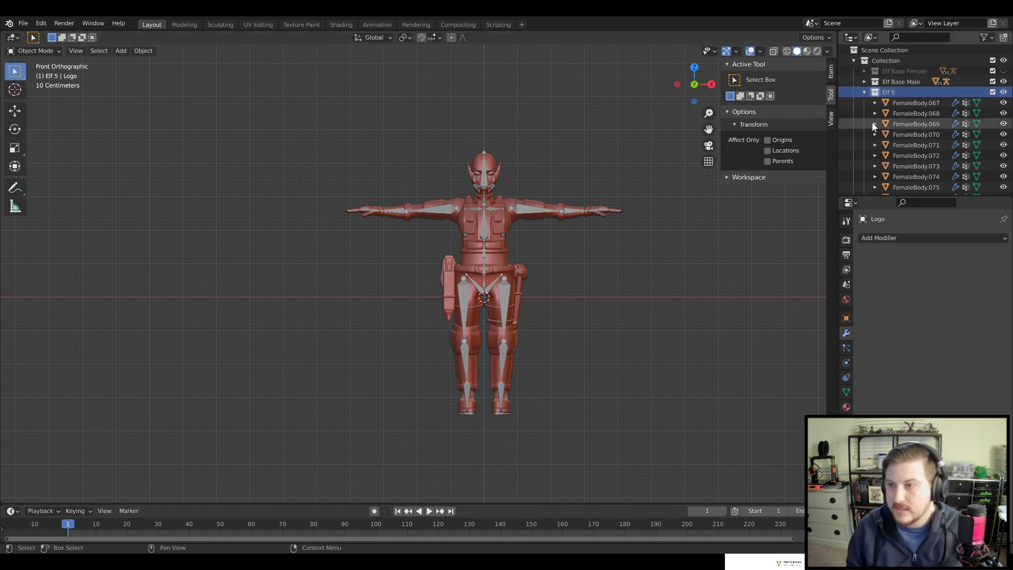
# Hide the original Elf Base Male collection, then look through the contents of Elf 5 and collapse it
pyautogui.click(1004, 82)
pyautogui.scroll(-4, 909, 137)
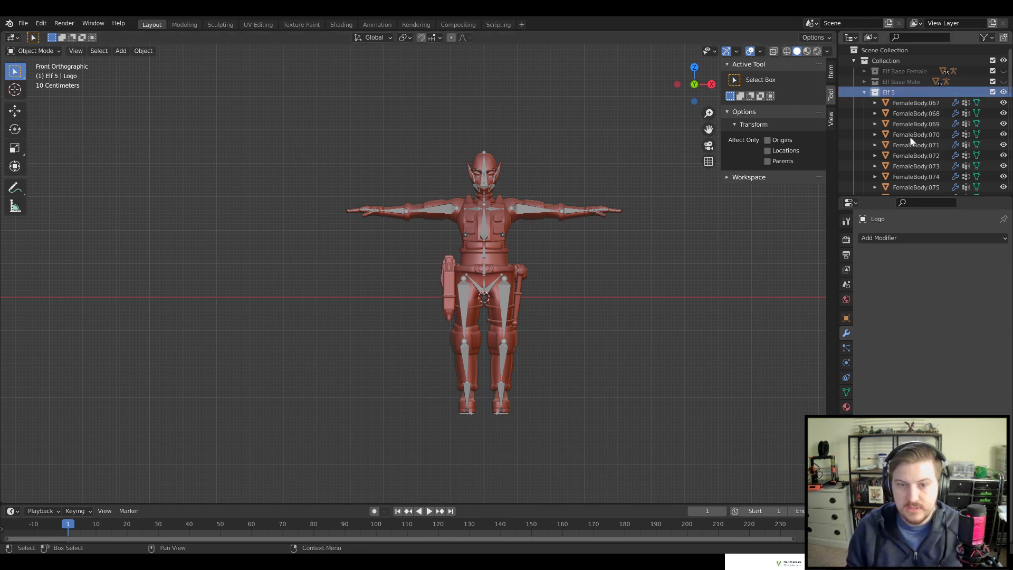
pyautogui.scroll(-11, 925, 158)
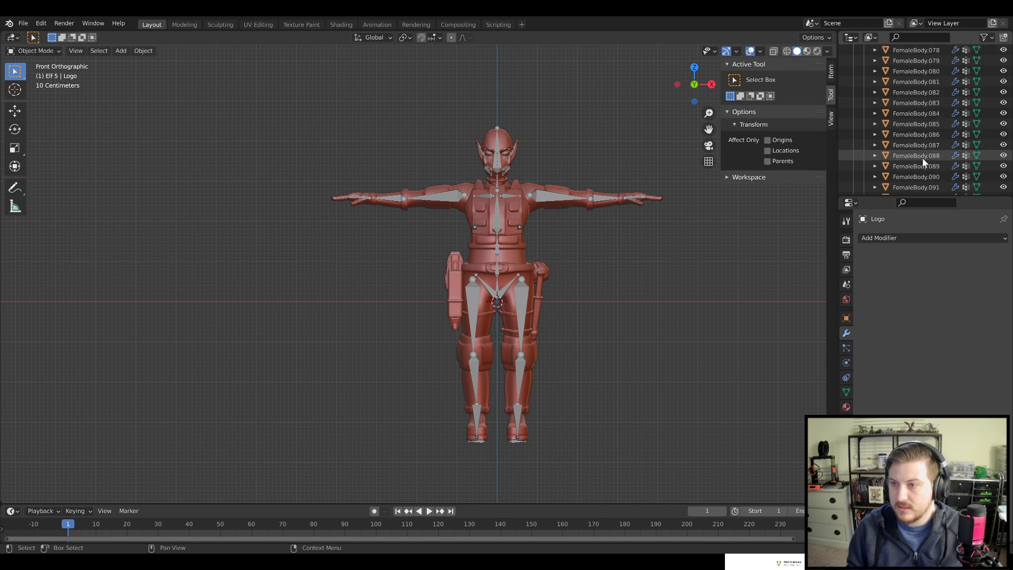
pyautogui.keyDown('shift'); pyautogui.moveTo(719, 257); pyautogui.dragTo(701, 265, button='middle'); pyautogui.keyUp('shift')
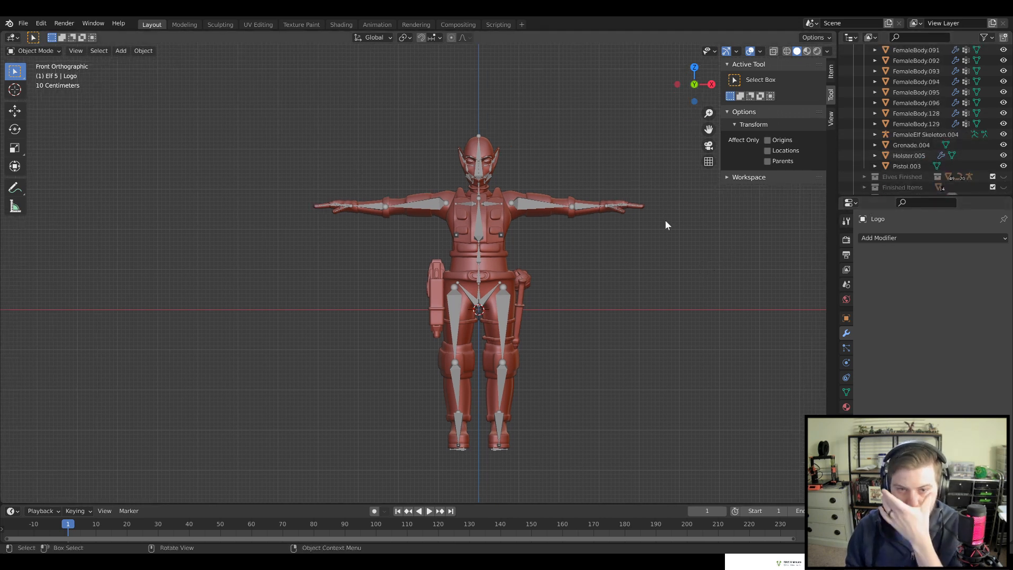
pyautogui.scroll(10, 917, 103)
pyautogui.scroll(15, 900, 99)
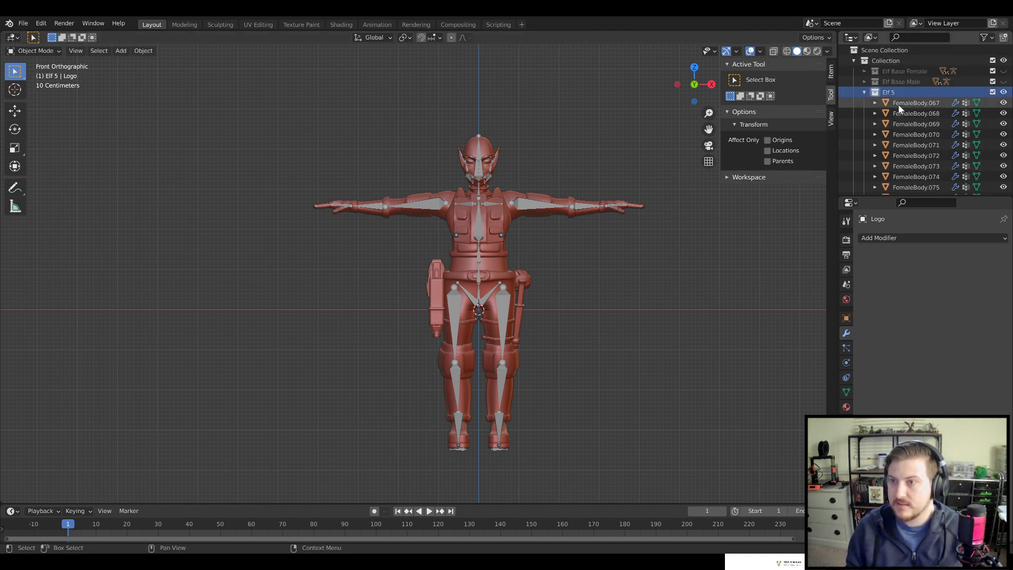
pyautogui.click(863, 93)
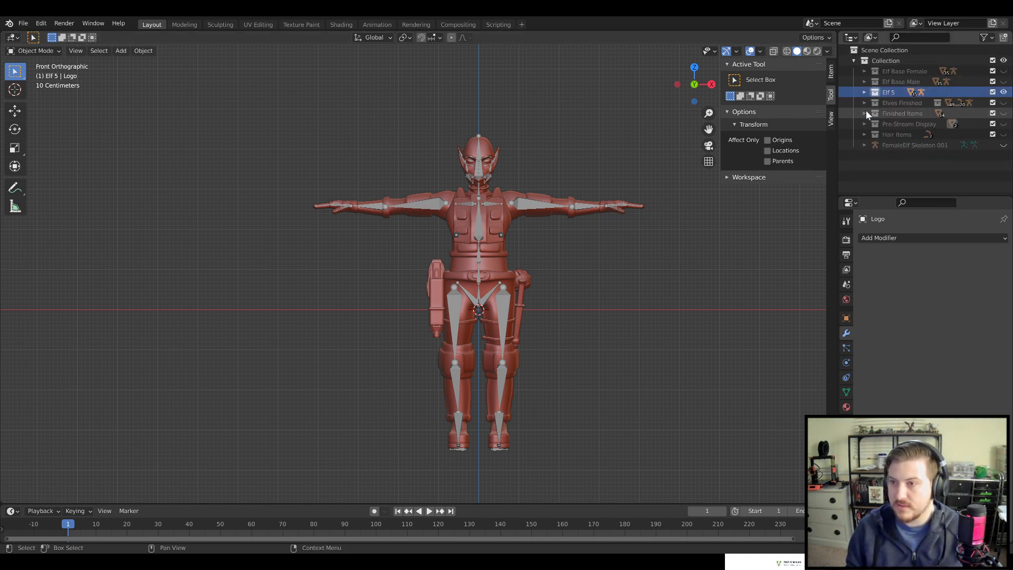
# Expand the Finished Items collection, look through its parts, and show the whole collection alongside Elf 5
pyautogui.click(864, 113)
pyautogui.scroll(-3, 986, 174)
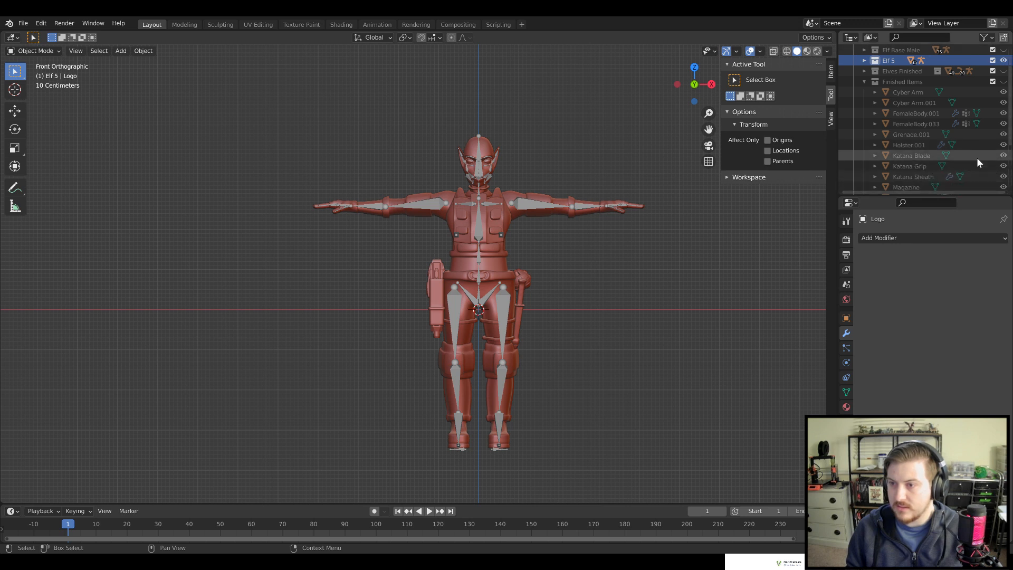
pyautogui.scroll(-3, 987, 161)
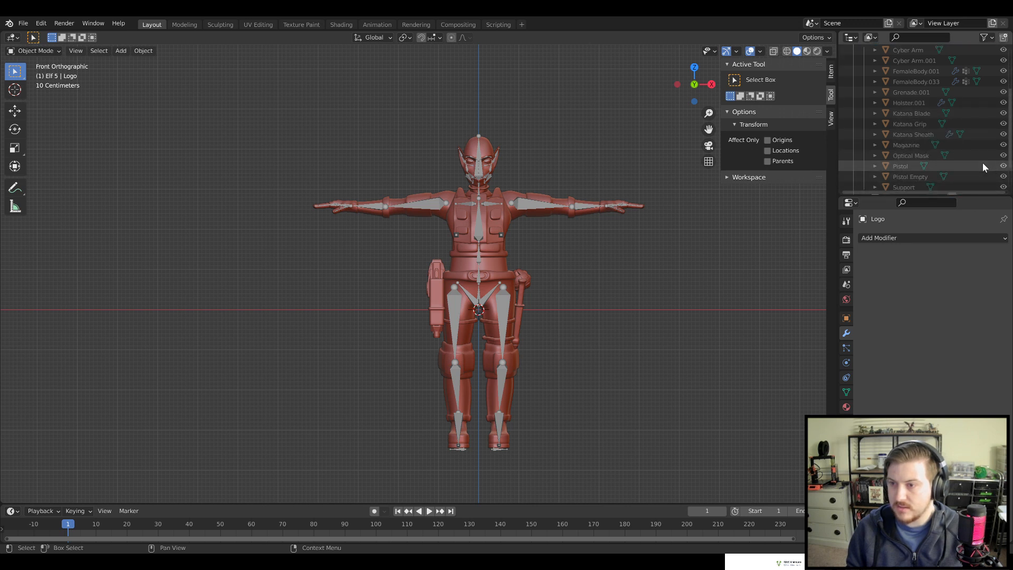
pyautogui.scroll(-1, 982, 163)
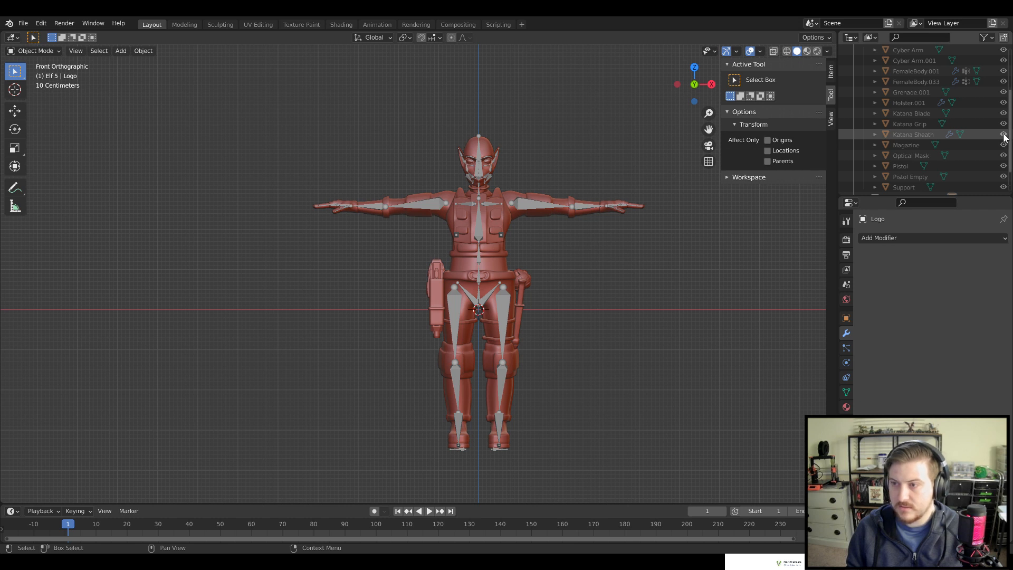
pyautogui.scroll(7, 1004, 134)
pyautogui.click(1003, 113)
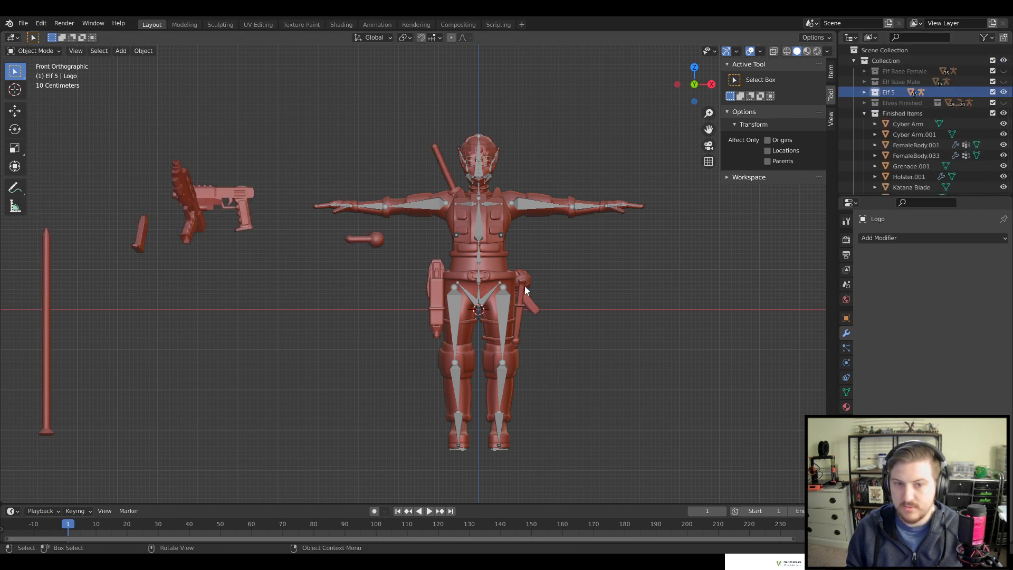
pyautogui.moveTo(609, 261); pyautogui.dragTo(605, 310, button='middle')
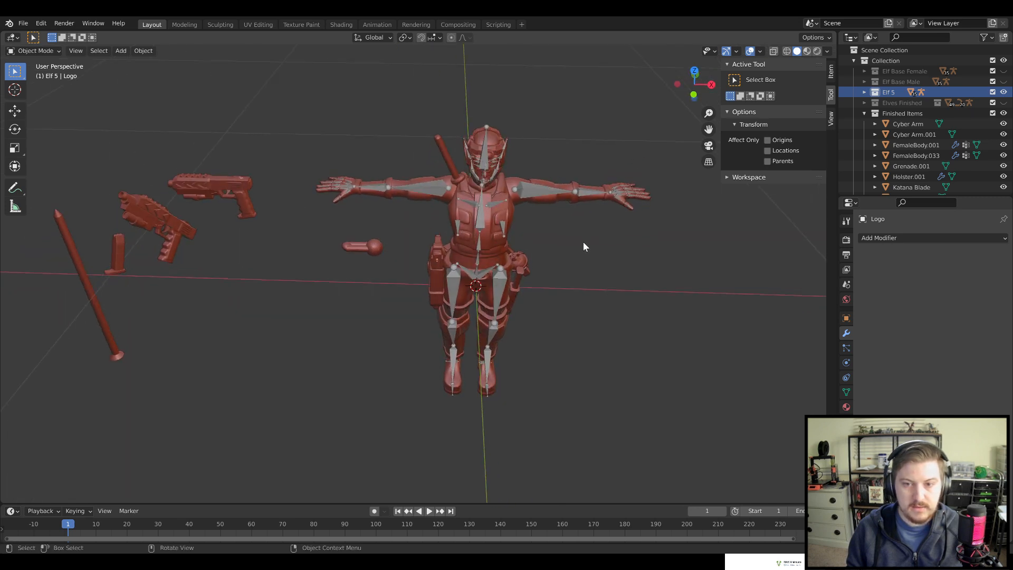
# Examine the loose equipment items beside the elf and the elf's arms from several angles, checking Cyber Arm.001
pyautogui.moveTo(590, 249); pyautogui.dragTo(616, 240, button='middle')
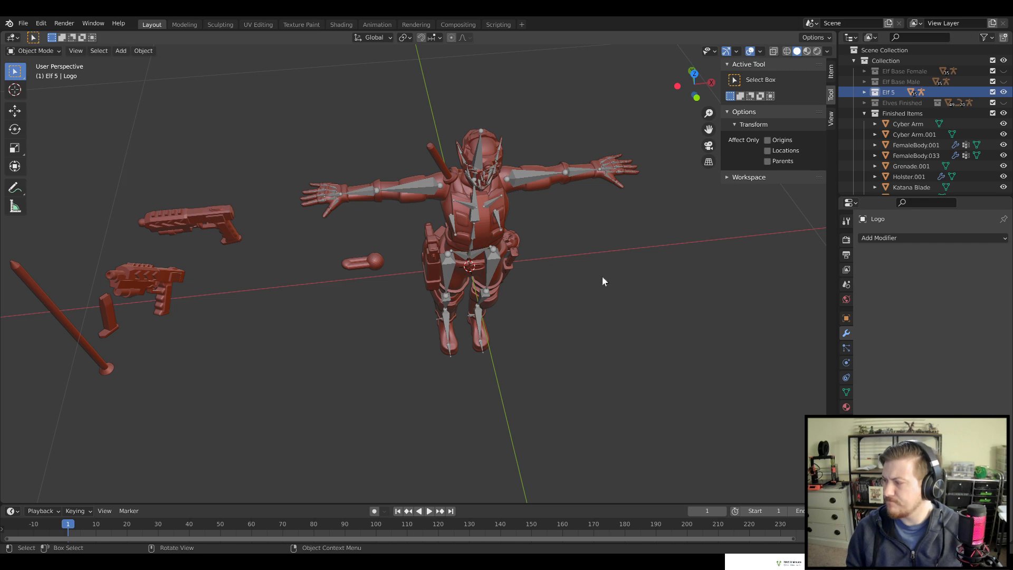
pyautogui.moveTo(600, 278); pyautogui.dragTo(382, 290, button='middle')
pyautogui.click(373, 270)
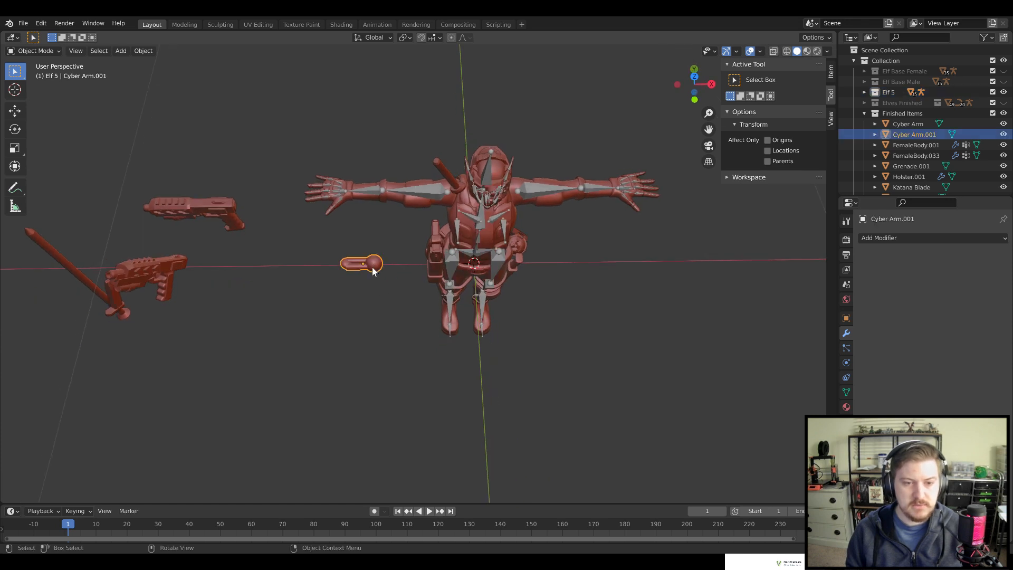
pyautogui.scroll(3, 340, 156)
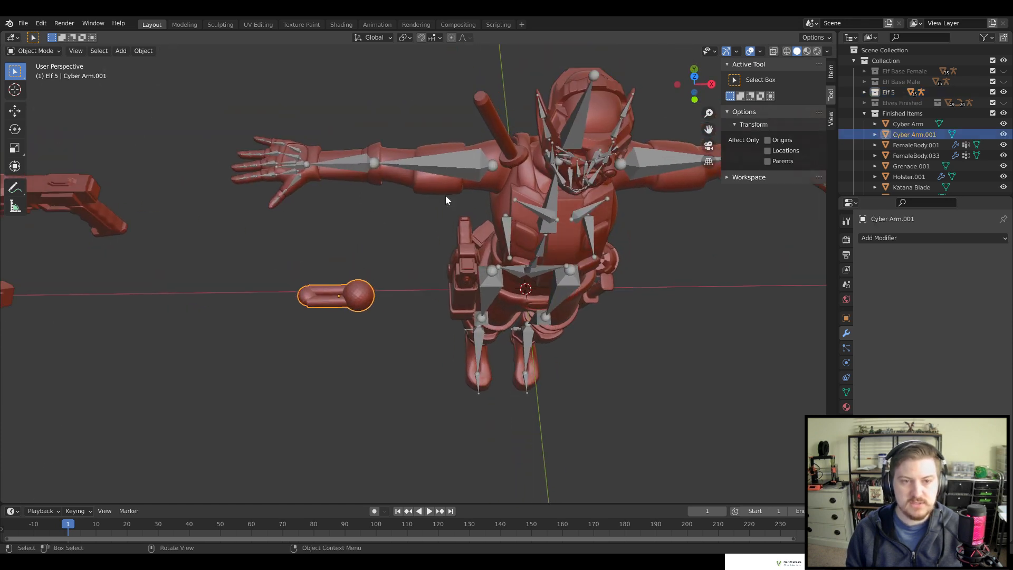
pyautogui.moveTo(383, 209); pyautogui.dragTo(589, 188, button='middle')
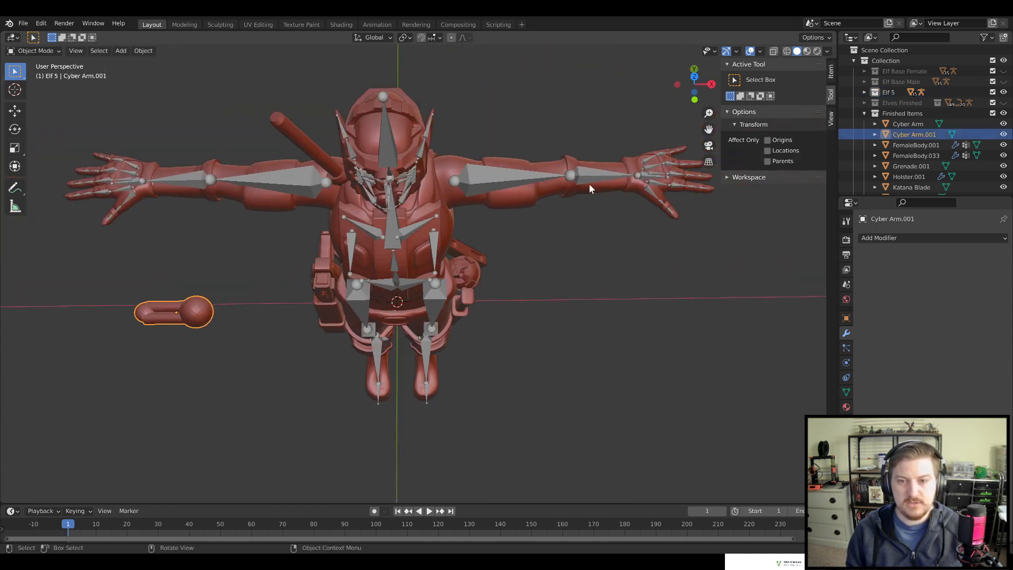
pyautogui.click(626, 253)
pyautogui.scroll(-4, 625, 254)
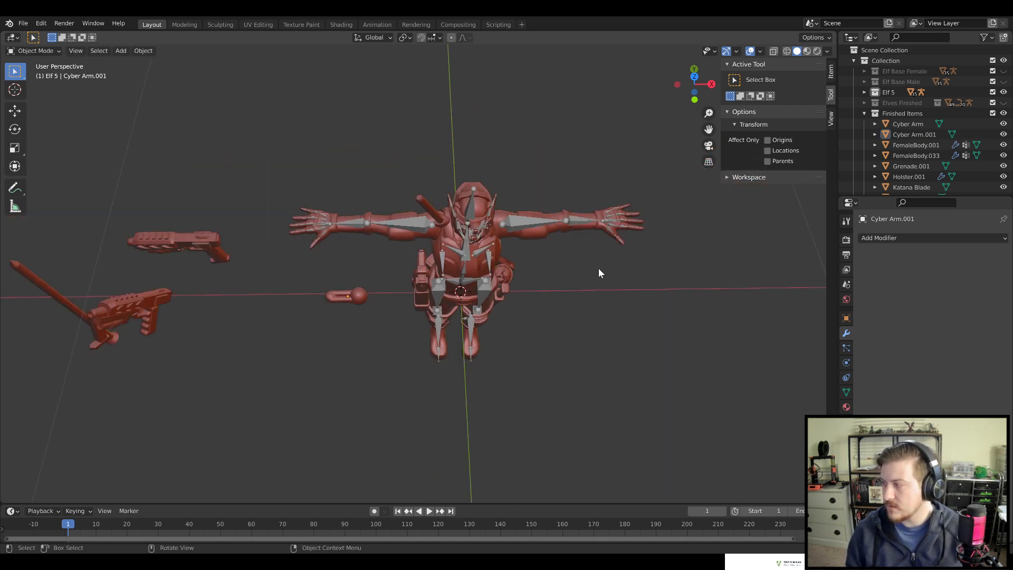
pyautogui.moveTo(504, 362); pyautogui.dragTo(384, 337, button='middle')
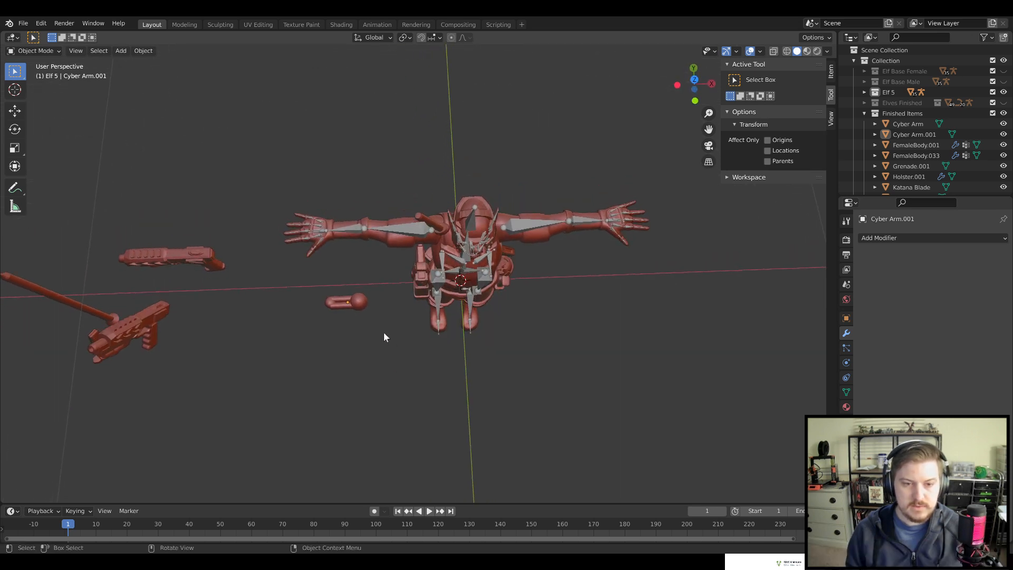
# Select Cyber Arm.001, Katana Grip, Pistol and Optical Mask together and locate them in the Finished Items collection
pyautogui.click(358, 307)
pyautogui.scroll(1, 580, 248)
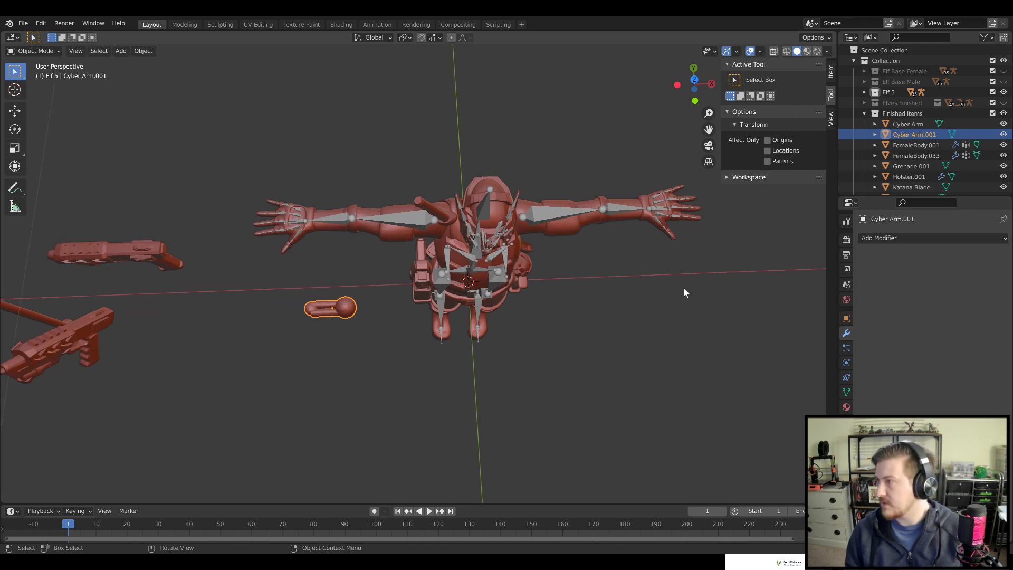
pyautogui.moveTo(641, 315)
pyautogui.keyDown('shift'); pyautogui.mouseDown(button='middle')
pyautogui.moveTo(685, 351)
pyautogui.moveTo(675, 392)
pyautogui.moveTo(647, 364)
pyautogui.moveTo(633, 299)
pyautogui.mouseUp(button='middle'); pyautogui.keyUp('shift')
pyautogui.scroll(2, 598, 344)
pyautogui.keyDown('shift'); pyautogui.click(501, 233); pyautogui.keyUp('shift')
pyautogui.scroll(-3, 663, 346)
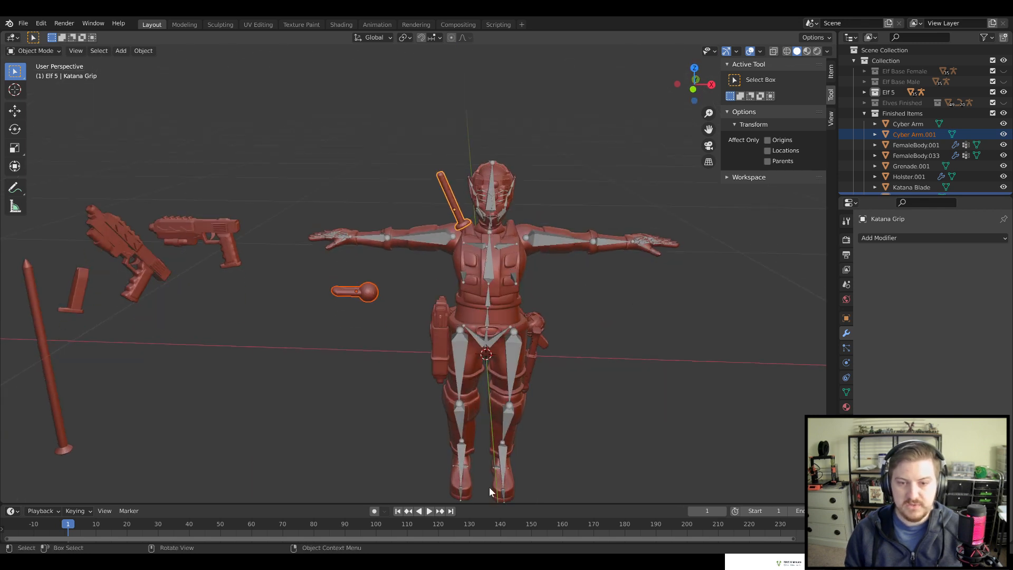
pyautogui.moveTo(489, 488); pyautogui.dragTo(565, 428, button='middle')
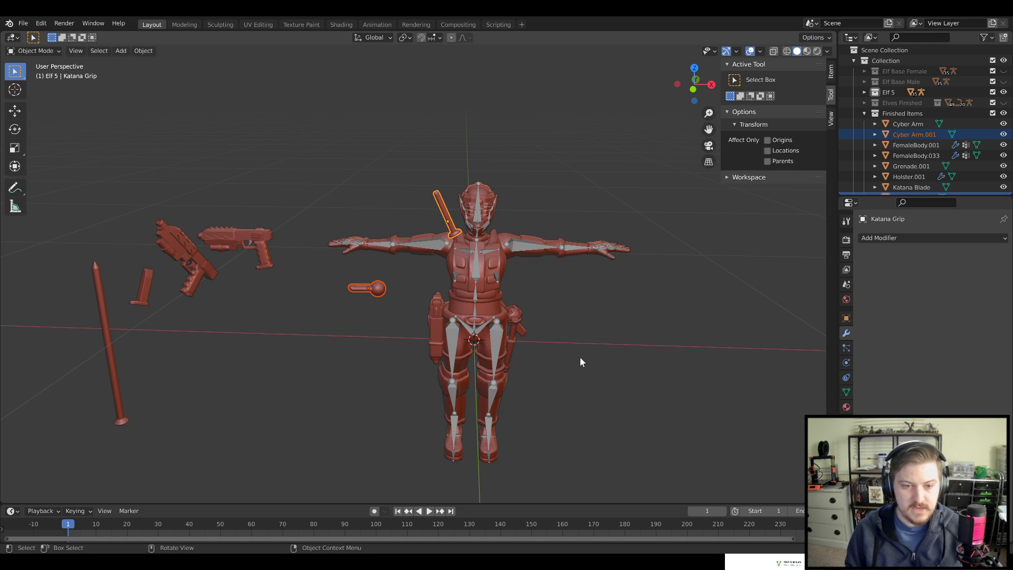
pyautogui.moveTo(580, 362); pyautogui.dragTo(419, 261, button='middle')
pyautogui.scroll(2, 590, 270)
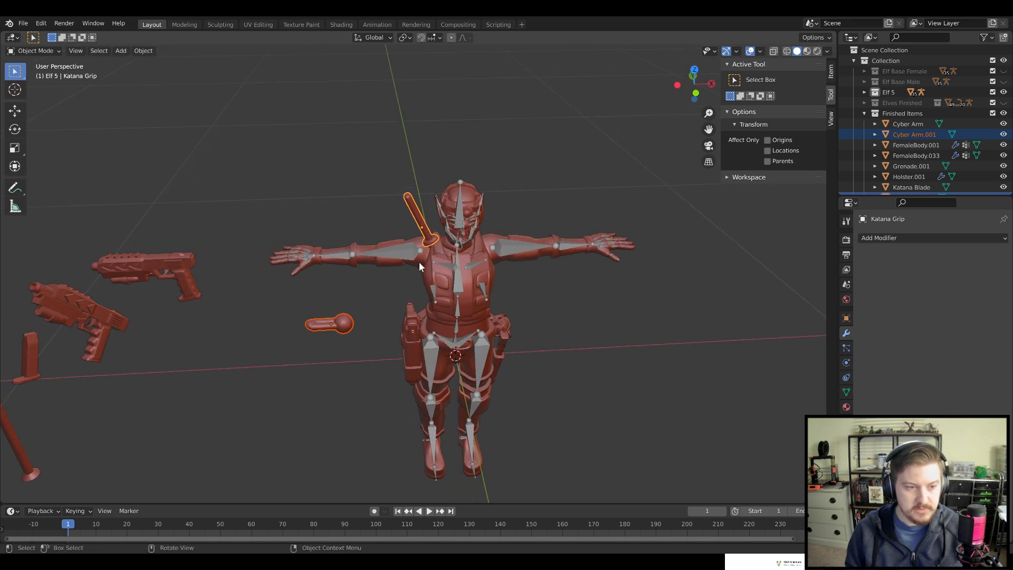
pyautogui.keyDown('shift'); pyautogui.click(164, 260); pyautogui.keyUp('shift')
pyautogui.moveTo(548, 303); pyautogui.dragTo(511, 394, button='middle')
pyautogui.moveTo(526, 312); pyautogui.dragTo(519, 305, button='middle')
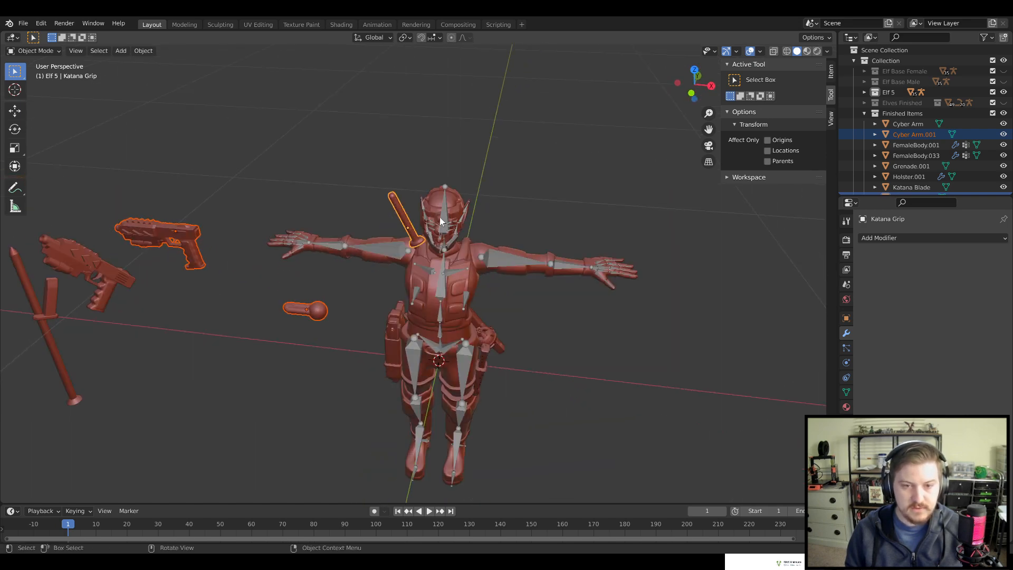
pyautogui.moveTo(477, 243); pyautogui.dragTo(585, 289, button='middle')
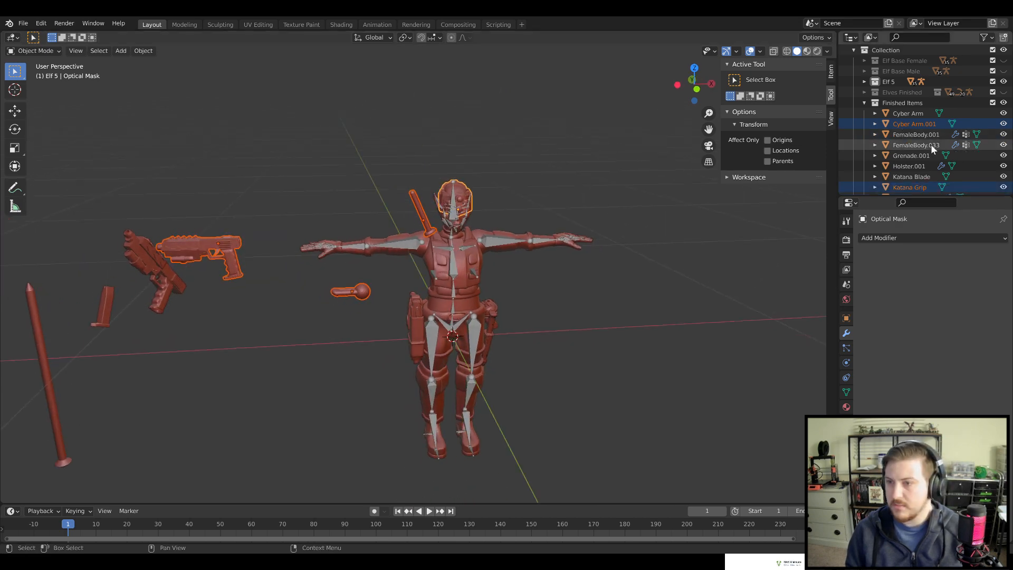
pyautogui.scroll(-5, 945, 153)
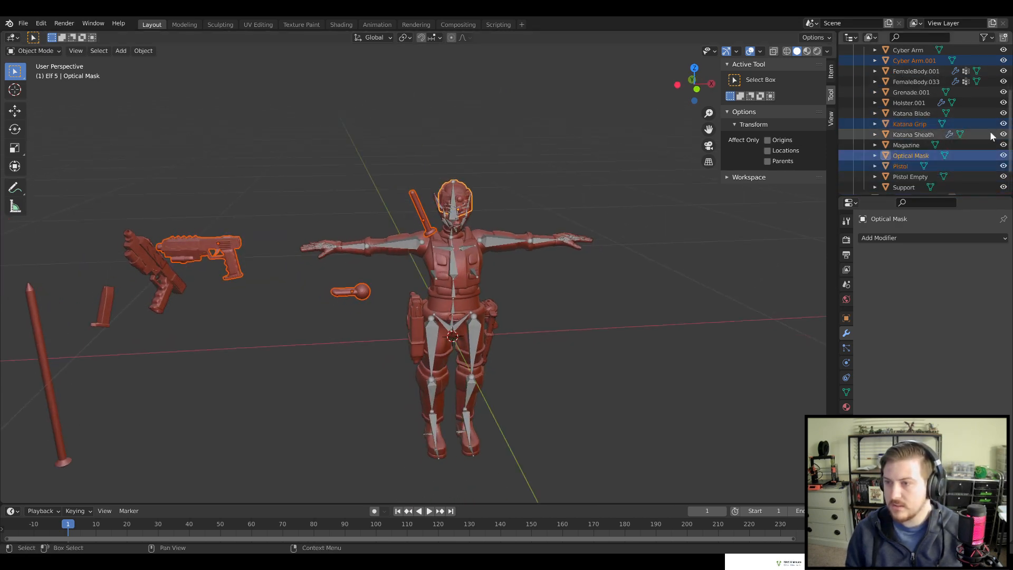
# Examine the elf from the back, side, below and front to check how the katana sheath and hip gear sit
pyautogui.moveTo(693, 287); pyautogui.dragTo(580, 290, button='middle')
pyautogui.moveTo(520, 296); pyautogui.dragTo(442, 306, button='middle')
pyautogui.scroll(4, 444, 308)
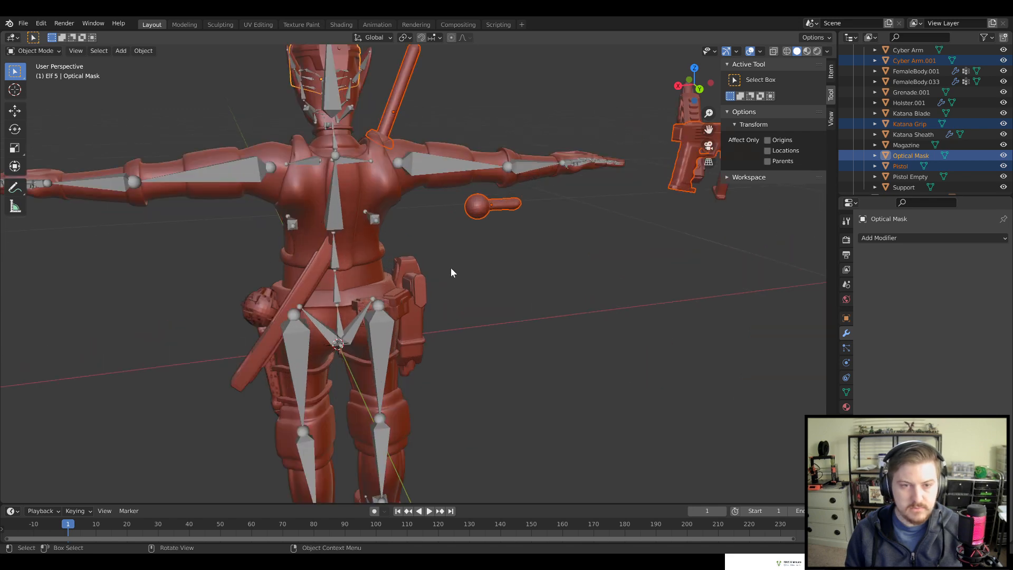
pyautogui.moveTo(452, 268); pyautogui.dragTo(634, 270, button='middle')
pyautogui.scroll(-3, 634, 270)
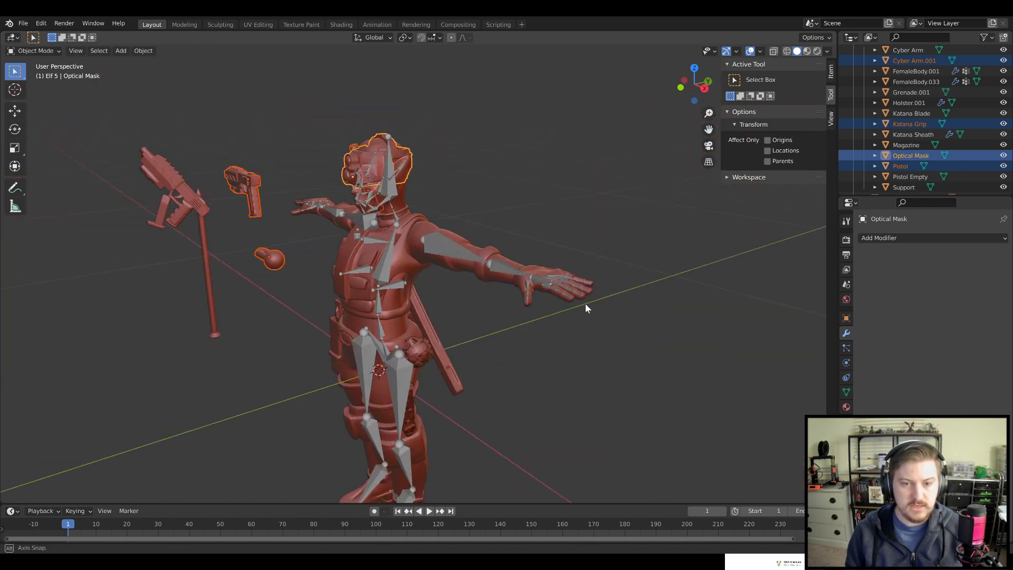
pyautogui.moveTo(584, 303); pyautogui.dragTo(651, 302, button='middle')
pyautogui.moveTo(639, 226); pyautogui.dragTo(450, 202, button='middle')
pyautogui.scroll(2, 451, 294)
pyautogui.moveTo(452, 300); pyautogui.dragTo(508, 265, button='middle')
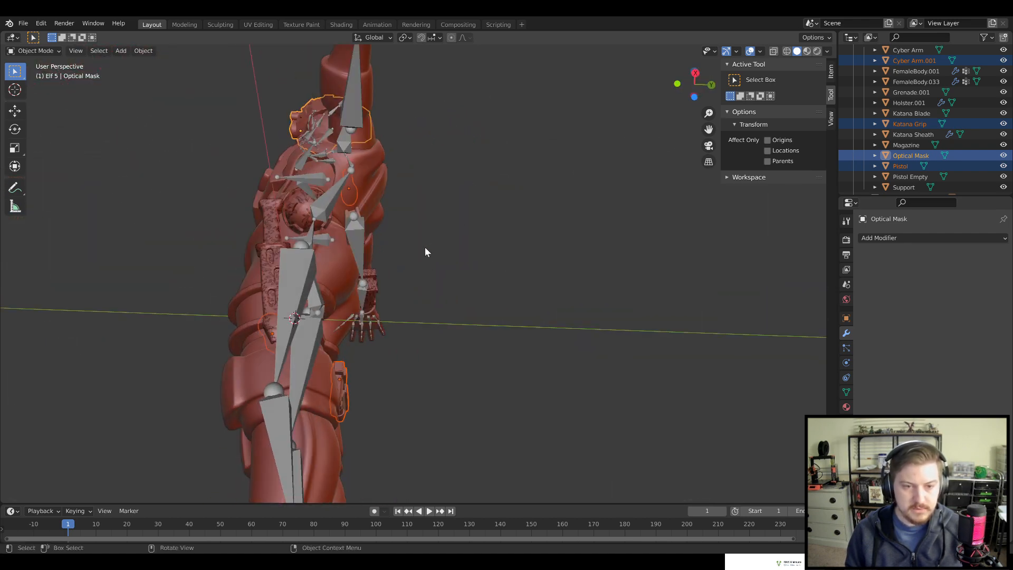
pyautogui.moveTo(426, 252); pyautogui.dragTo(532, 295, button='middle')
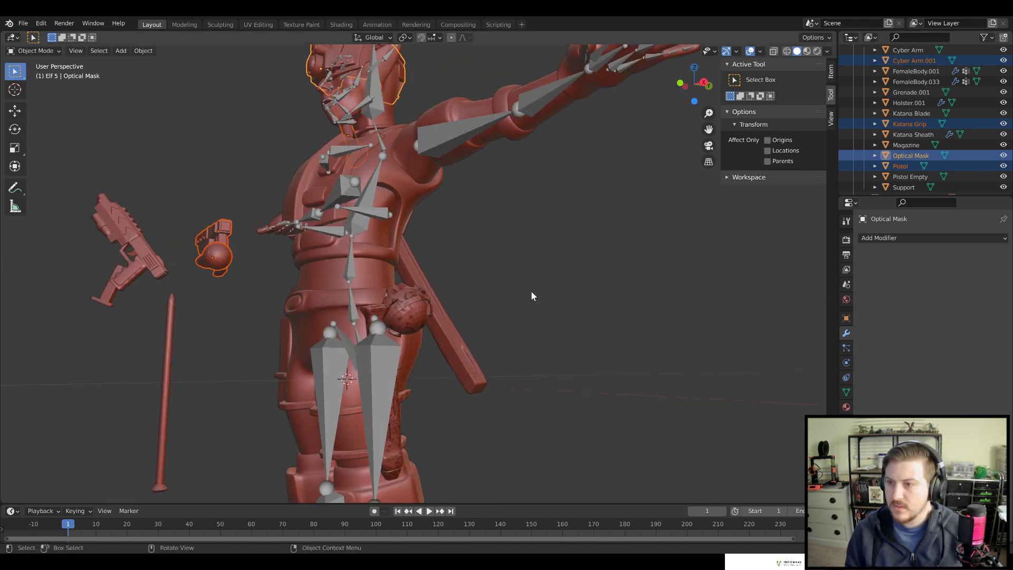
pyautogui.moveTo(467, 302); pyautogui.dragTo(536, 343, button='middle')
pyautogui.scroll(-3, 537, 343)
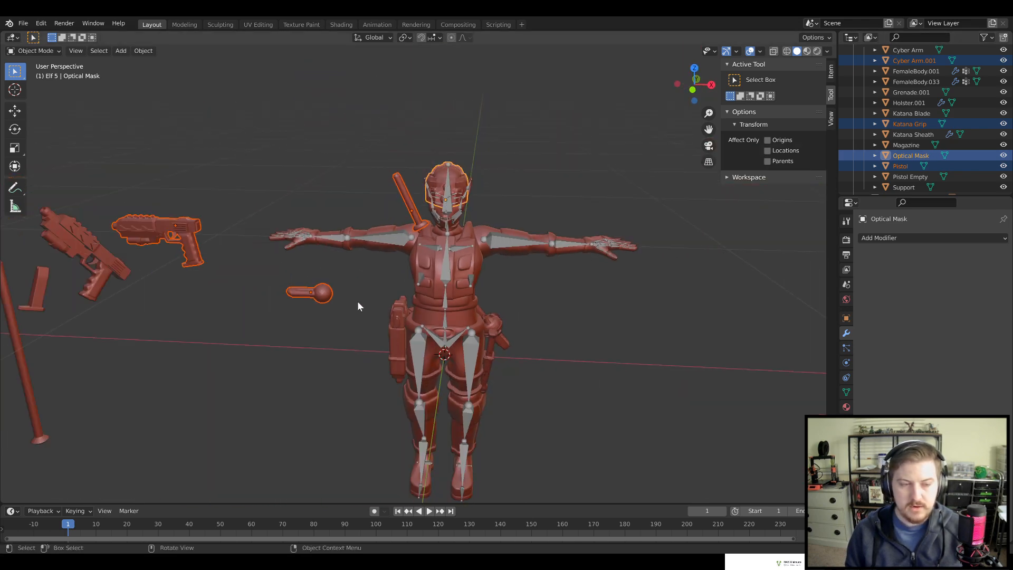
pyautogui.moveTo(596, 304); pyautogui.dragTo(606, 286, button='middle')
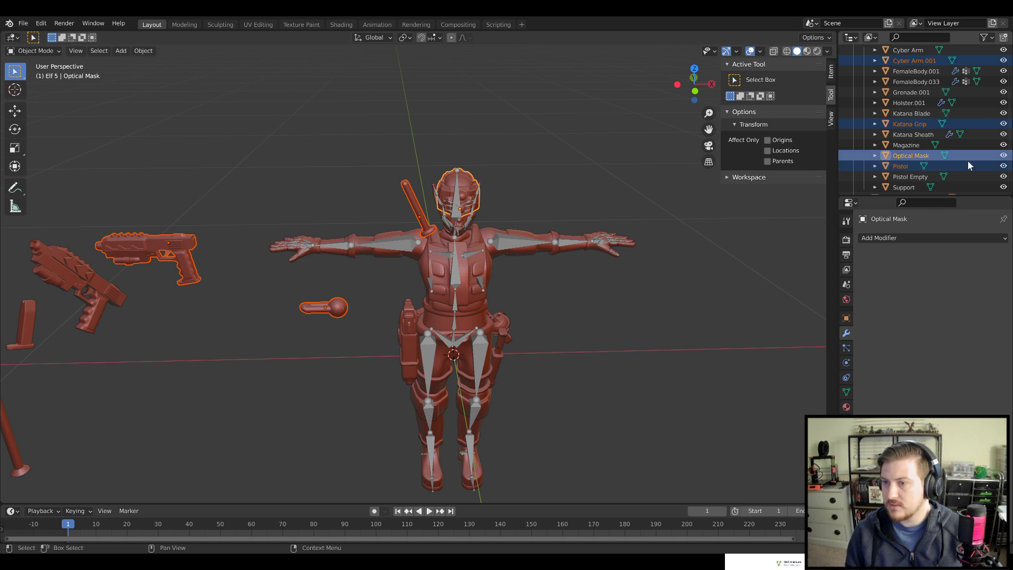
# Try to add Katana Sheath, Katana Grip and Katana Blade to the selected Finished Items, along with Pistol
pyautogui.keyDown('shift'); pyautogui.click(923, 134); pyautogui.keyUp('shift')
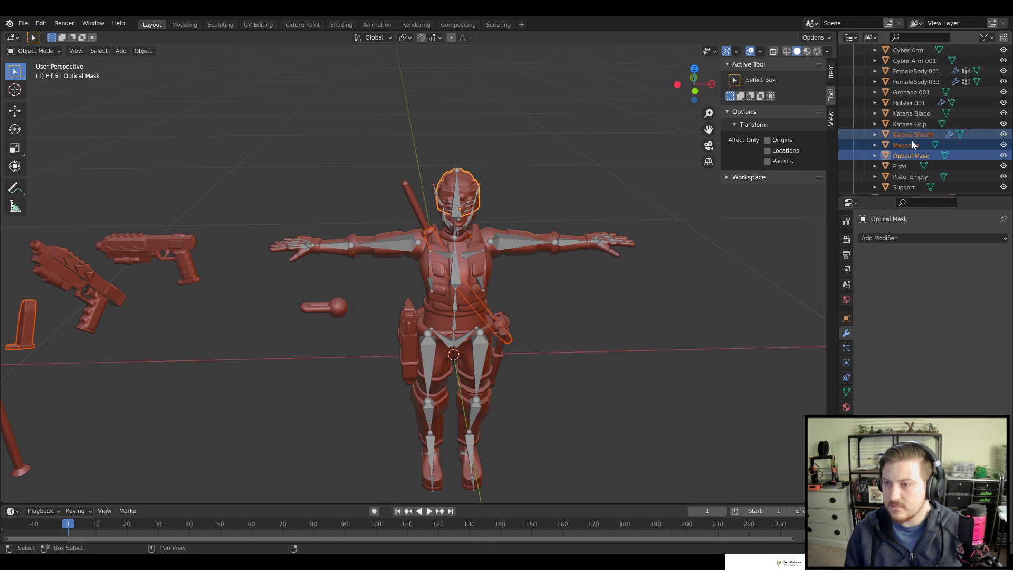
pyautogui.keyDown('ctrl'); pyautogui.click(911, 135); pyautogui.keyUp('ctrl')
pyautogui.keyDown('ctrl'); pyautogui.click(911, 134); pyautogui.keyUp('ctrl')
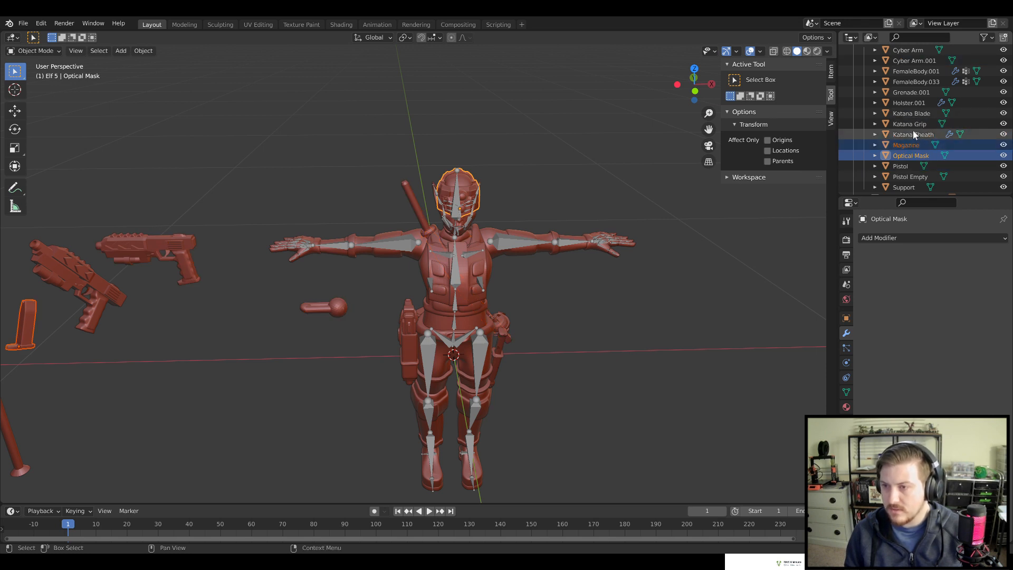
pyautogui.keyDown('ctrl'); pyautogui.click(913, 127); pyautogui.keyUp('ctrl')
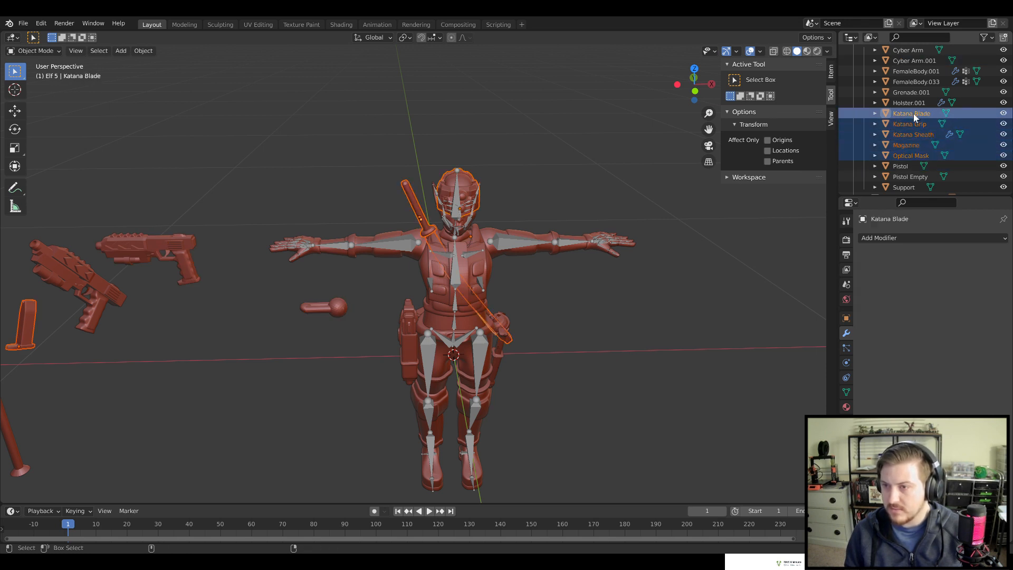
pyautogui.keyDown('ctrl'); pyautogui.click(915, 115); pyautogui.keyUp('ctrl')
pyautogui.scroll(-3, 916, 129)
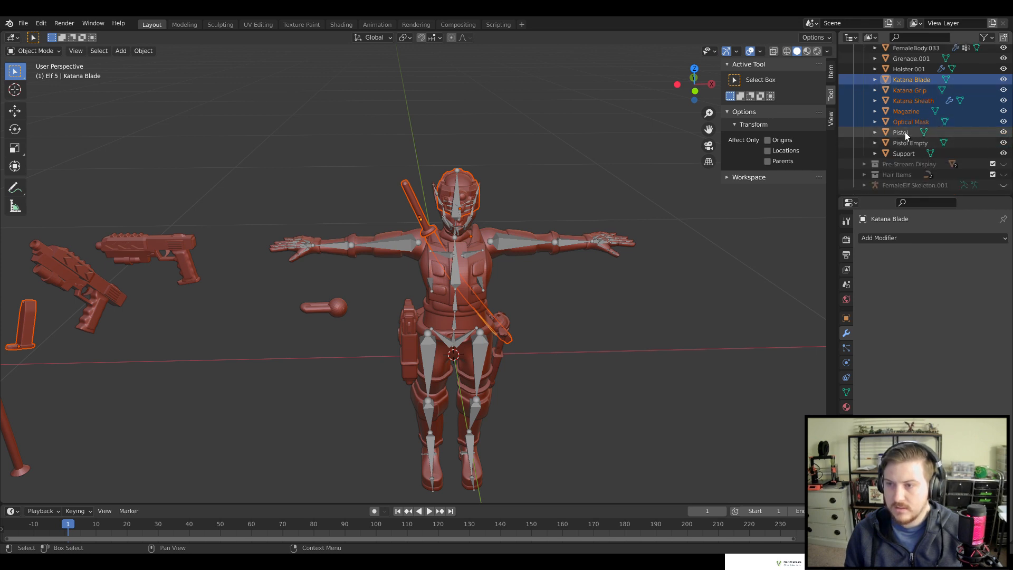
pyautogui.keyDown('ctrl'); pyautogui.click(904, 133); pyautogui.keyUp('ctrl')
pyautogui.scroll(5, 913, 135)
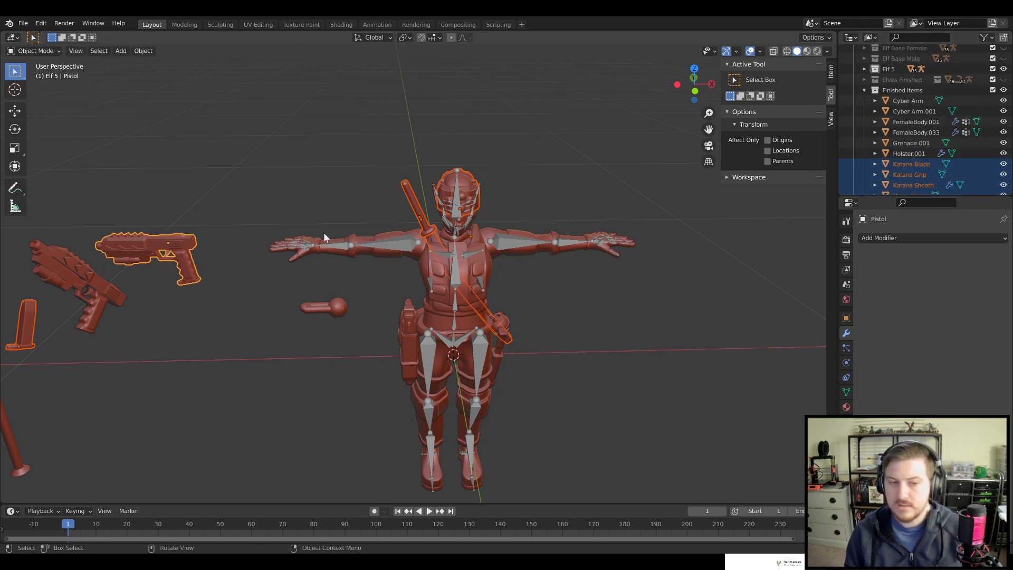
# Select Cyber Arm.001, Pistol, Optical Mask, Katana Blade, Katana Grip and Katana Sheath together among the Finished Items
pyautogui.click(342, 307)
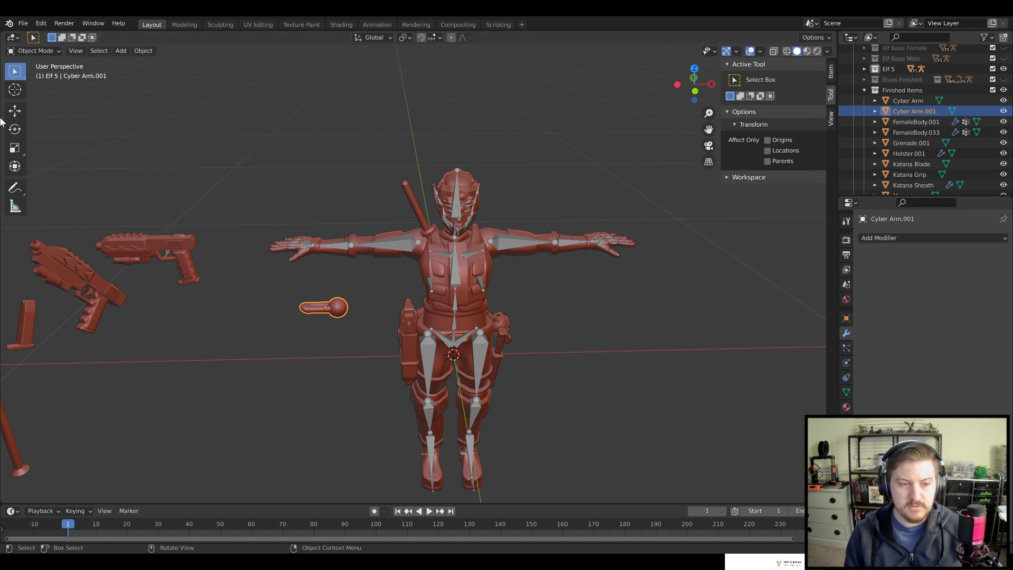
pyautogui.keyDown('shift'); pyautogui.click(157, 258); pyautogui.keyUp('shift')
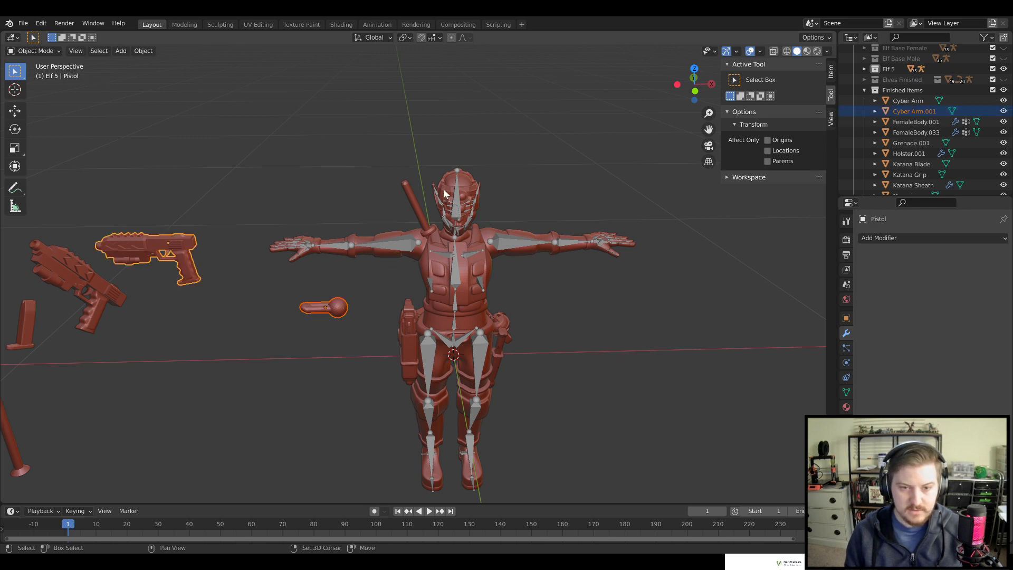
pyautogui.scroll(-2, 923, 144)
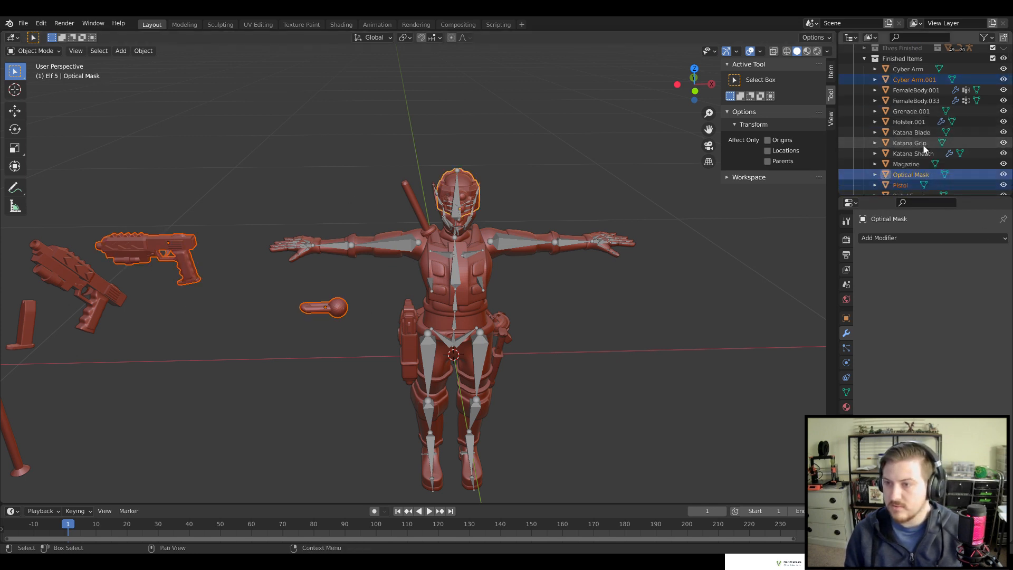
pyautogui.keyDown('ctrl'); pyautogui.click(910, 121); pyautogui.keyUp('ctrl')
pyautogui.keyDown('ctrl'); pyautogui.click(907, 130); pyautogui.keyUp('ctrl')
pyautogui.keyDown('ctrl'); pyautogui.click(907, 143); pyautogui.keyUp('ctrl')
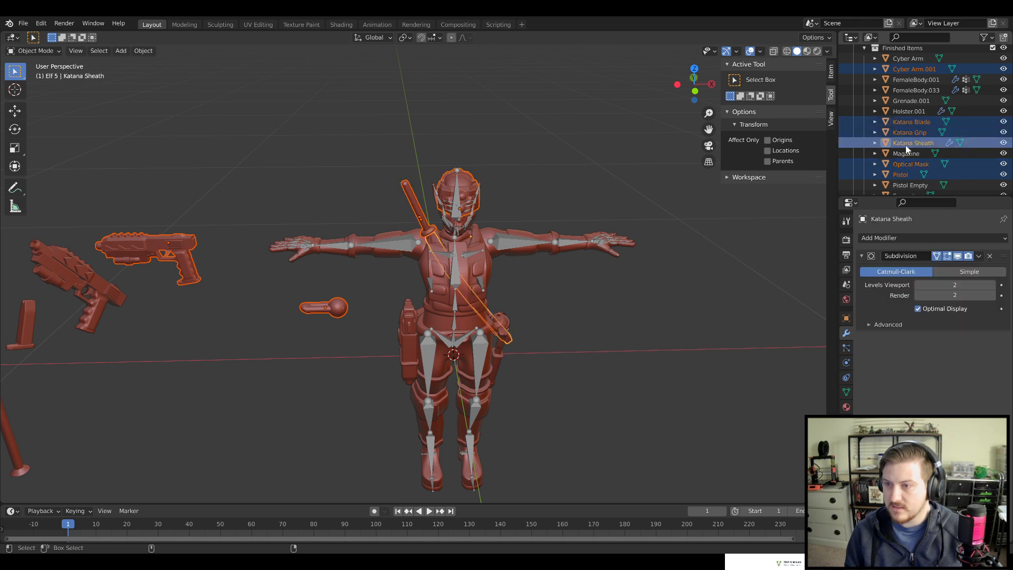
pyautogui.keyDown('ctrl'); pyautogui.click(903, 153); pyautogui.keyUp('ctrl')
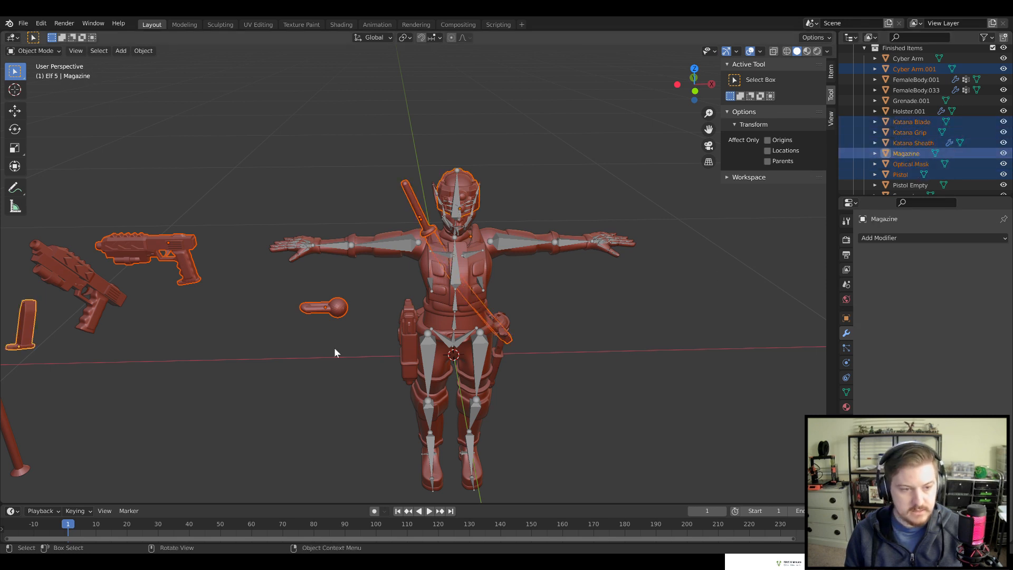
pyautogui.scroll(-2, 918, 174)
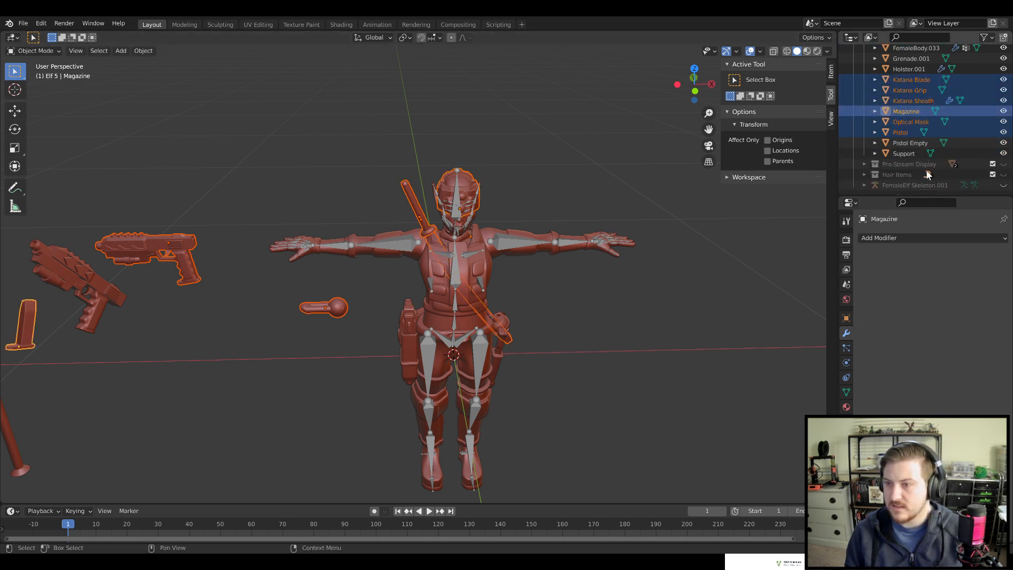
pyautogui.keyDown('ctrl'); pyautogui.click(904, 121); pyautogui.keyUp('ctrl')
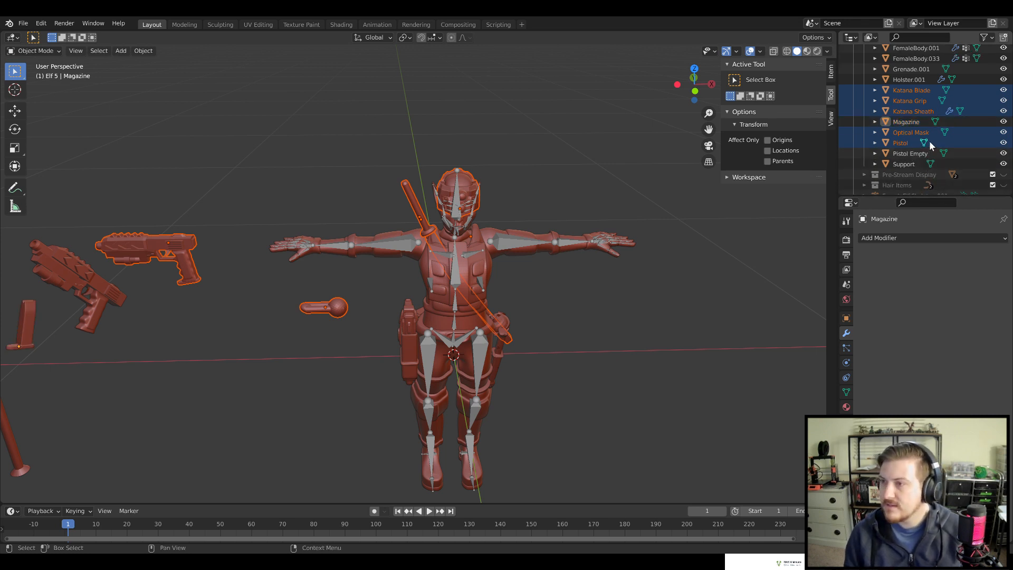
pyautogui.scroll(4, 928, 139)
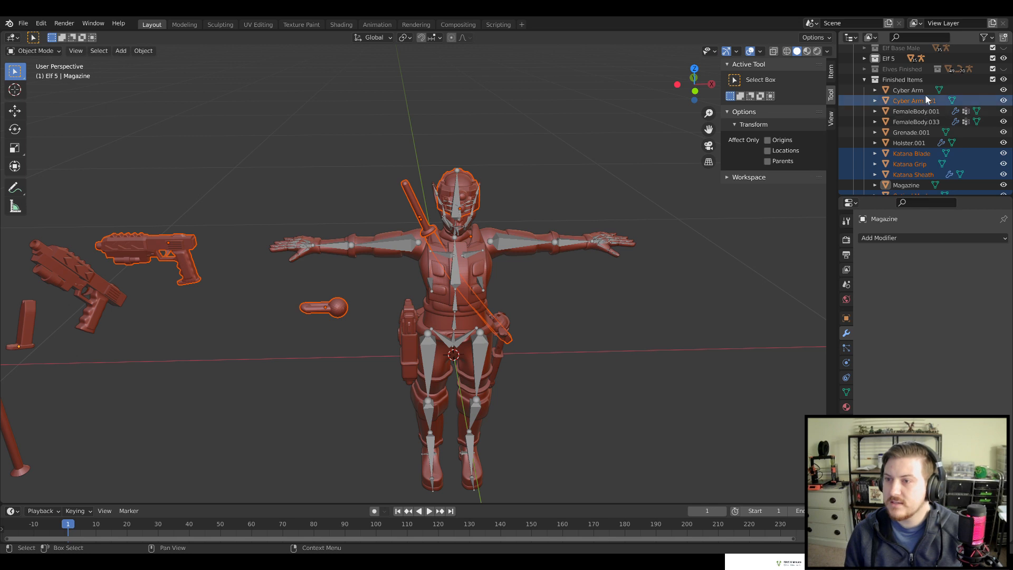
pyautogui.scroll(-2, 917, 121)
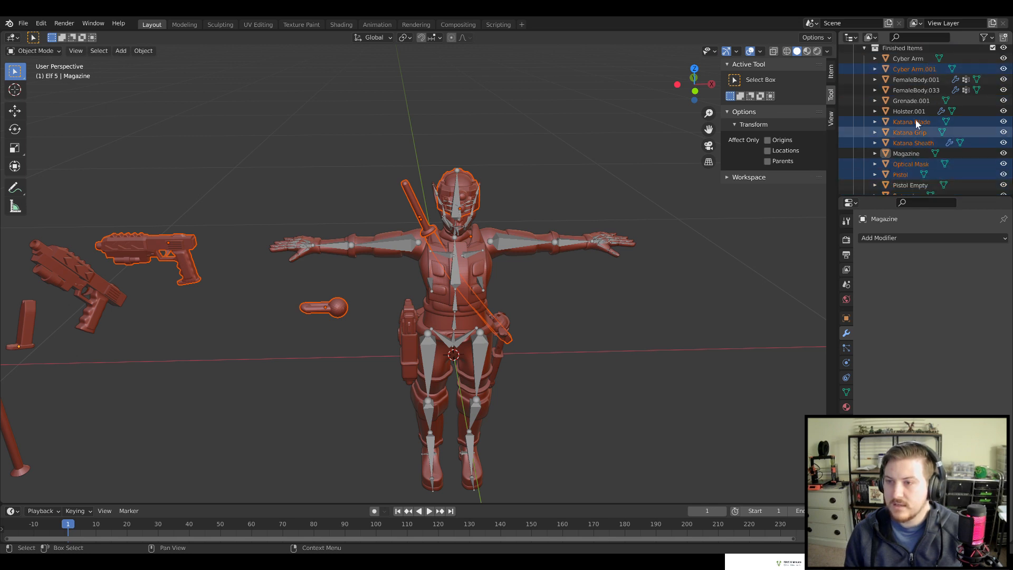
# Duplicate the selected equipment items in place and move the copies into the Elf 5 collection
pyautogui.moveTo(695, 261); pyautogui.dragTo(687, 258, button='middle')
pyautogui.scroll(-2, 678, 263)
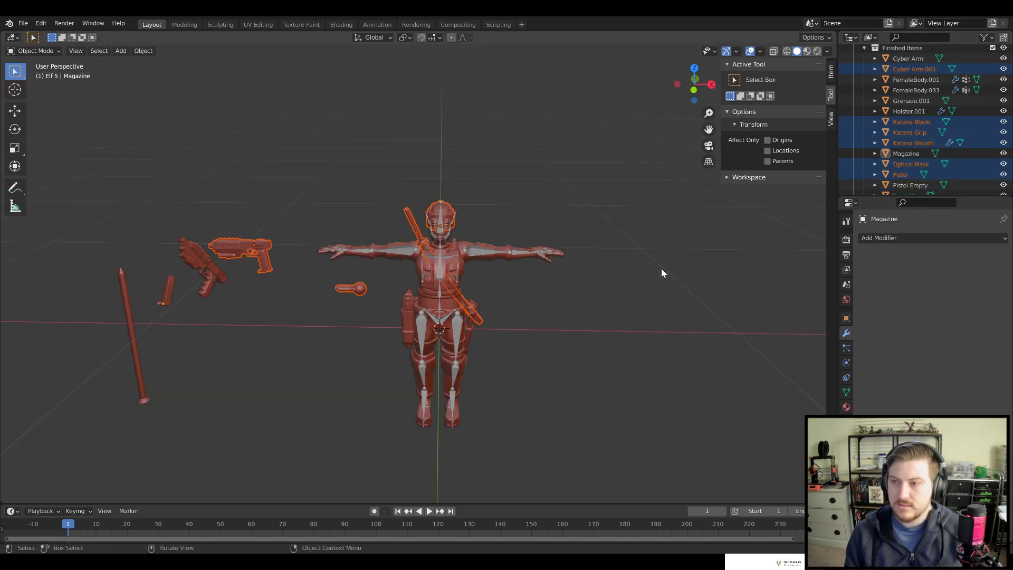
pyautogui.hotkey('shift', 'd')
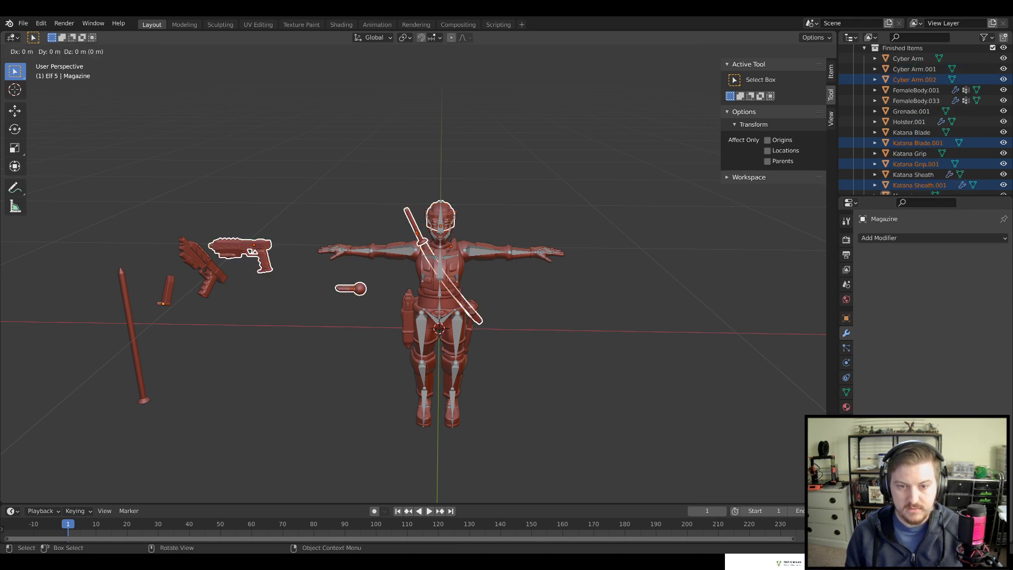
pyautogui.rightClick(653, 268)
pyautogui.rightClick(565, 293)
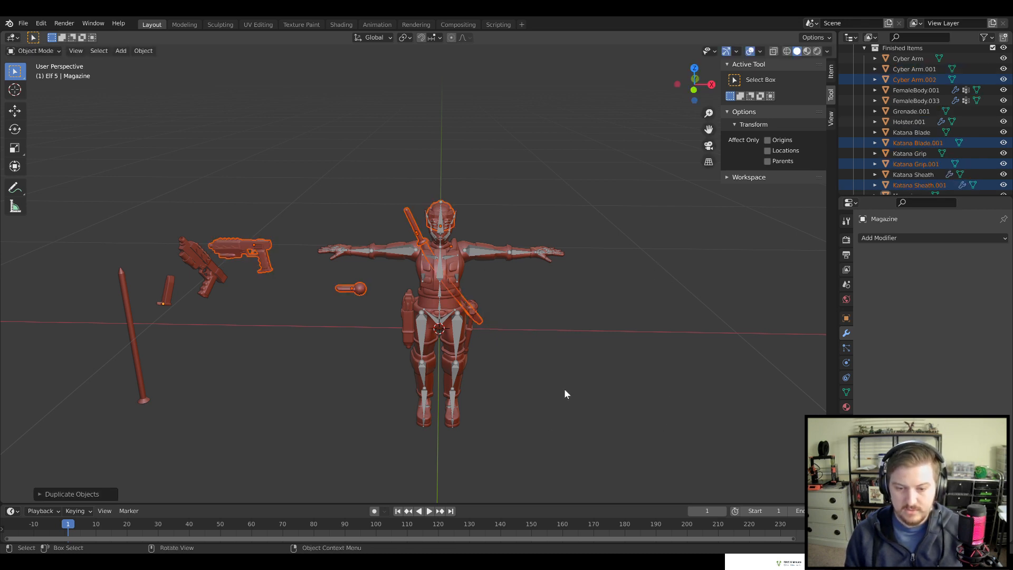
pyautogui.rightClick(564, 394)
pyautogui.click(559, 391)
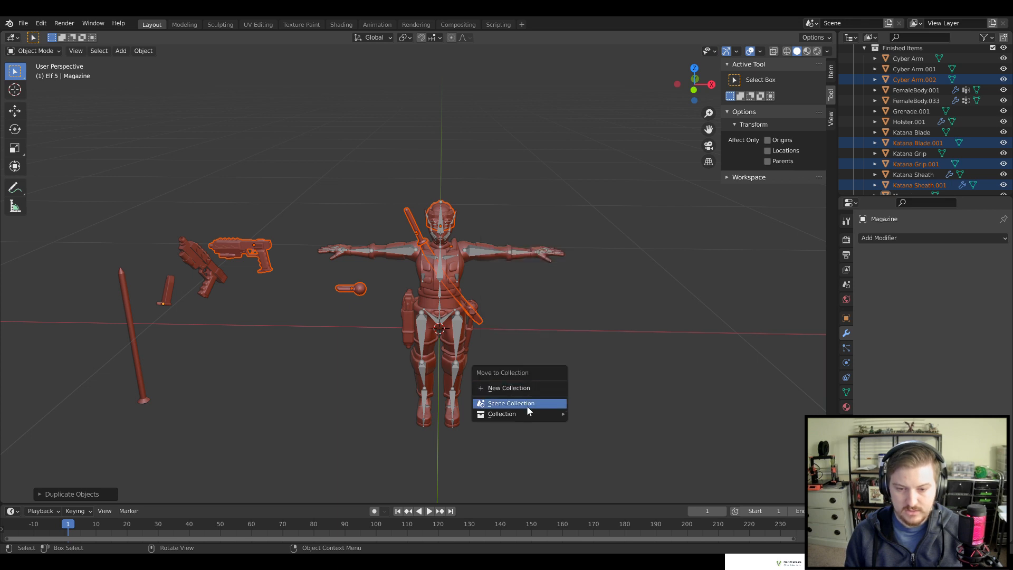
pyautogui.moveTo(531, 417)
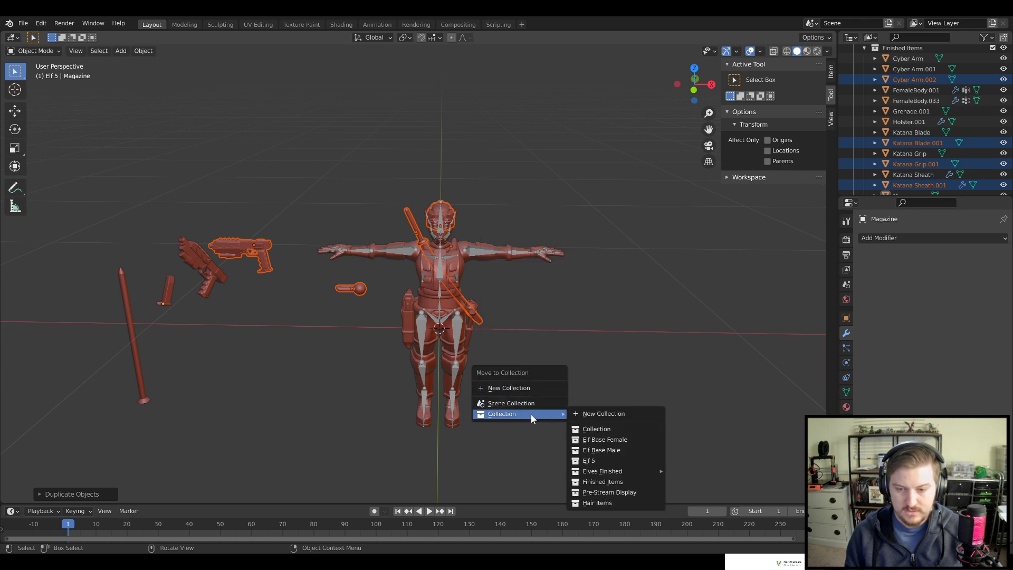
pyautogui.click(597, 461)
# Collapse and hide the Finished Items collection, checking the copied equipment around the elf
pyautogui.scroll(4, 926, 97)
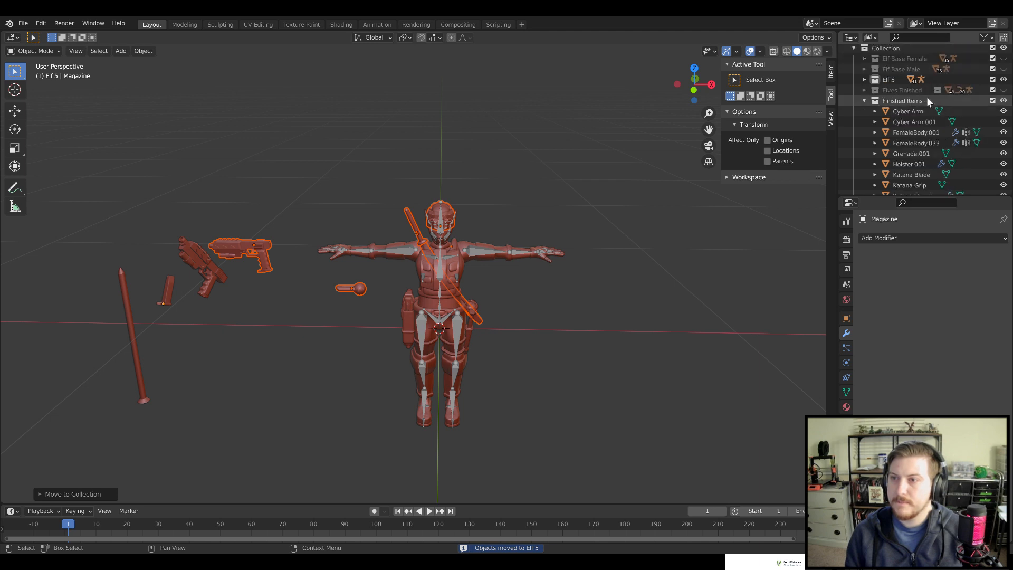
pyautogui.click(864, 113)
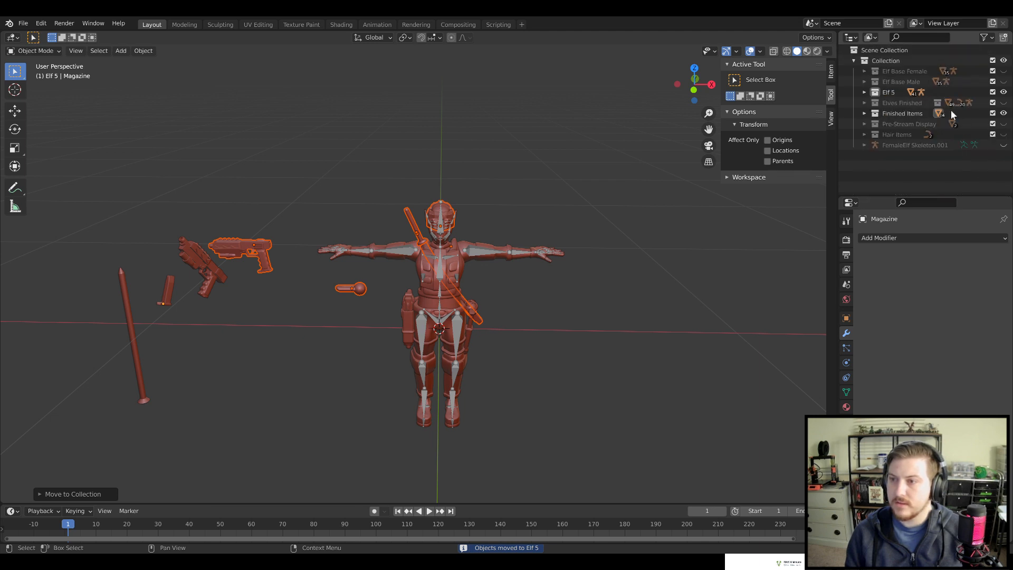
pyautogui.click(1004, 114)
pyautogui.scroll(6, 641, 312)
pyautogui.moveTo(614, 327); pyautogui.dragTo(621, 311, button='middle')
pyautogui.moveTo(620, 235); pyautogui.dragTo(464, 317, button='middle')
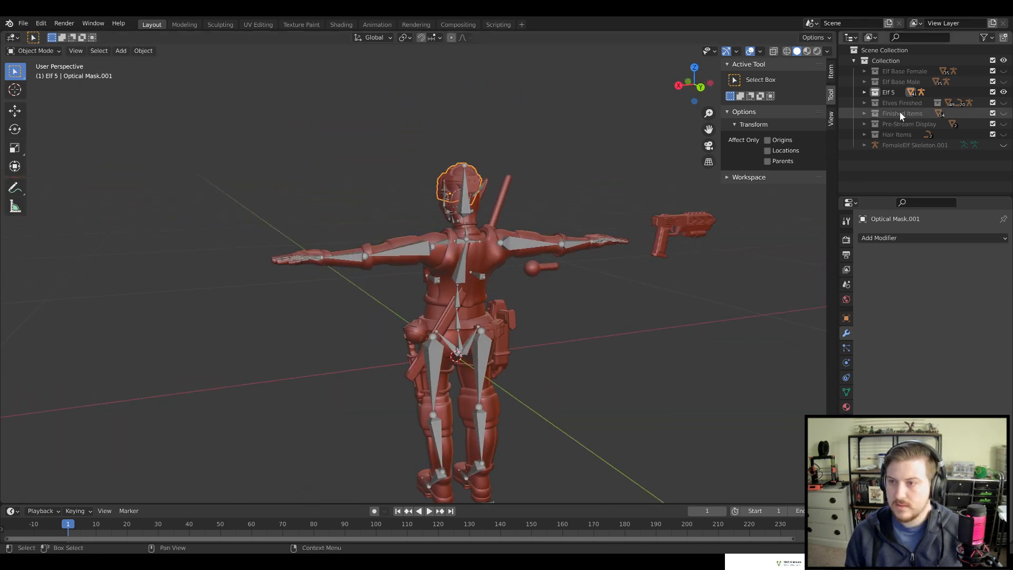
pyautogui.moveTo(670, 266); pyautogui.dragTo(810, 262, button='middle')
# Select Katana Blade.001, Katana Grip.001 and Katana Sheath.001 in Elf 5 and move them off the elf's back to beside the loose pistol
pyautogui.click(863, 93)
pyautogui.scroll(-10, 933, 150)
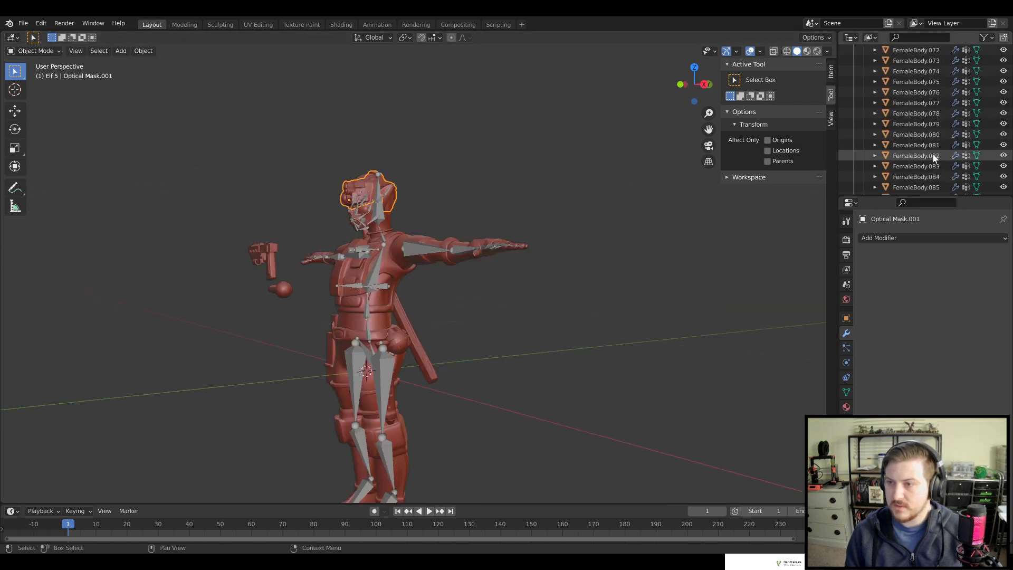
pyautogui.moveTo(702, 333); pyautogui.dragTo(741, 344, button='middle')
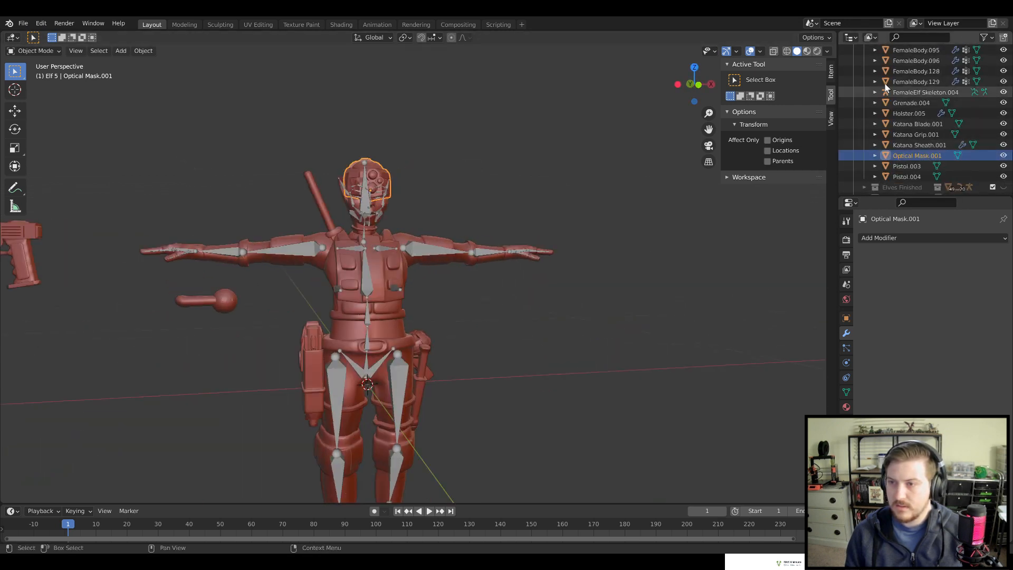
pyautogui.click(908, 127)
pyautogui.keyDown('shift'); pyautogui.click(905, 135); pyautogui.keyUp('shift')
pyautogui.keyDown('shift'); pyautogui.click(918, 145); pyautogui.keyUp('shift')
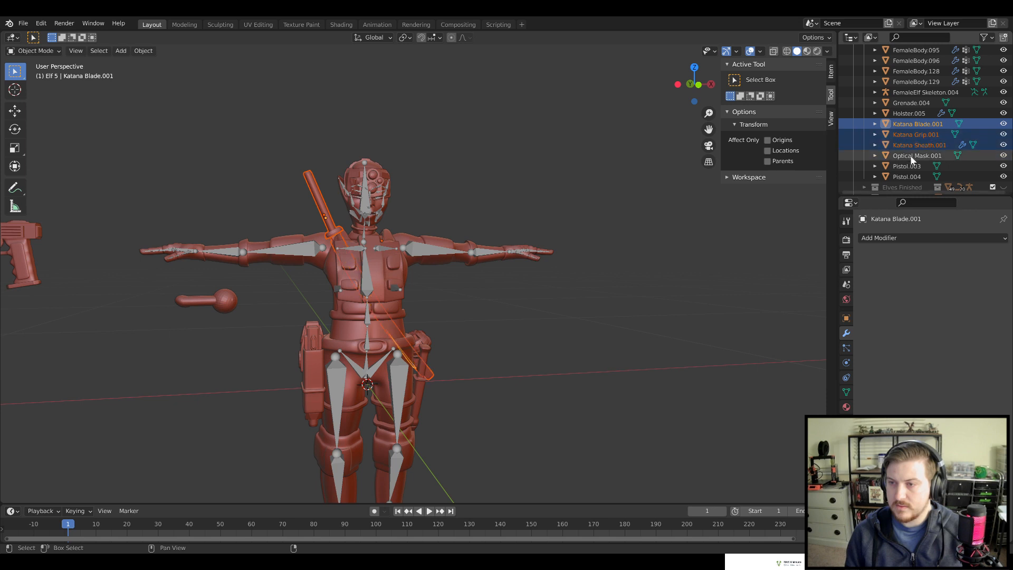
pyautogui.moveTo(622, 328); pyautogui.dragTo(569, 375, button='middle')
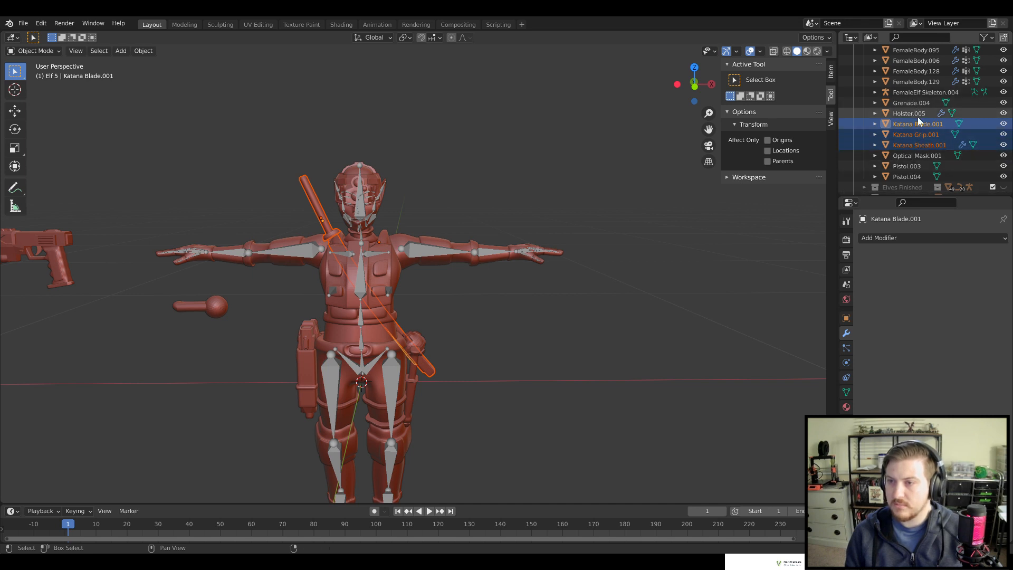
pyautogui.moveTo(493, 328); pyautogui.dragTo(431, 342, button='middle')
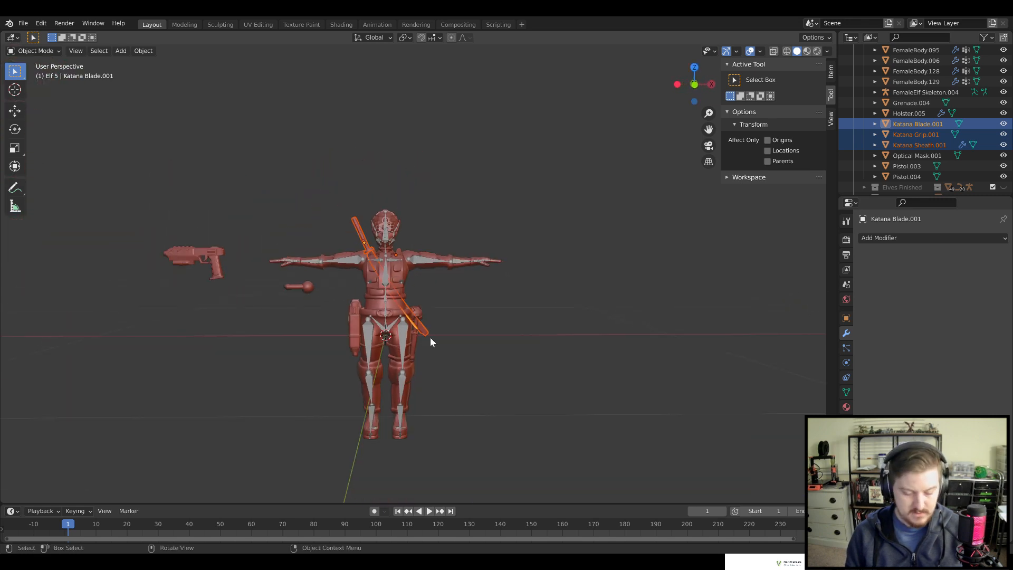
pyautogui.press('g')
pyautogui.click(184, 364)
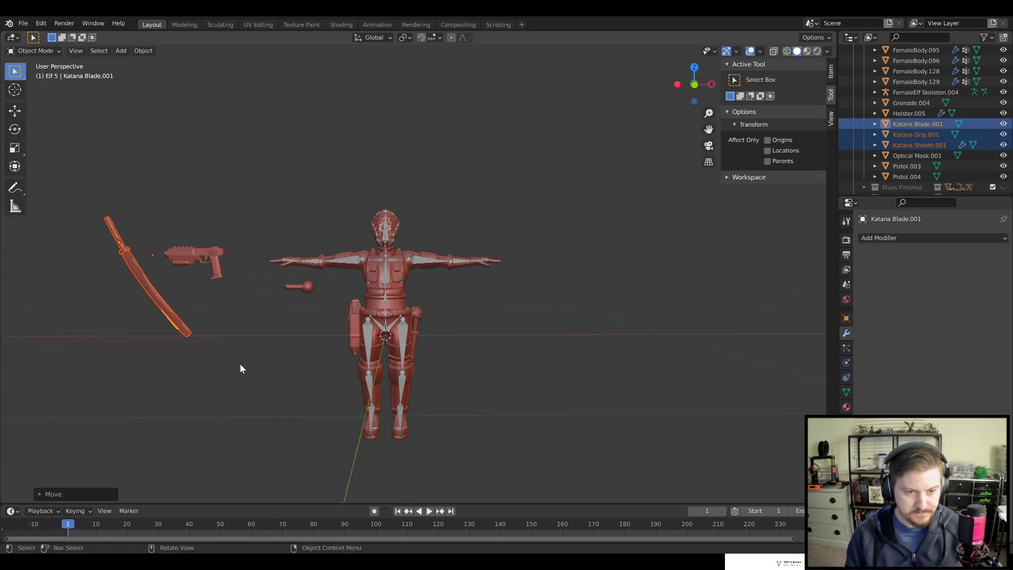
pyautogui.click(240, 369)
# Select the elf's armature, FemaleElf Skeleton.004, and switch it to Pose Mode
pyautogui.scroll(1, 316, 287)
pyautogui.keyDown('shift'); pyautogui.moveTo(340, 323); pyautogui.dragTo(437, 282, button='middle'); pyautogui.keyUp('shift')
pyautogui.scroll(1, 411, 286)
pyautogui.moveTo(435, 322); pyautogui.dragTo(485, 286, button='middle')
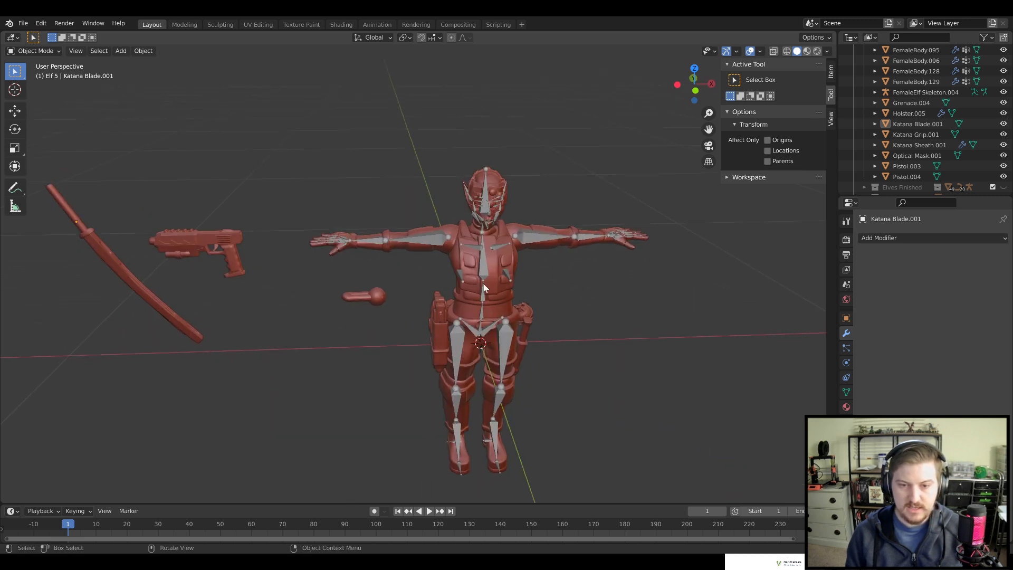
pyautogui.click(480, 242)
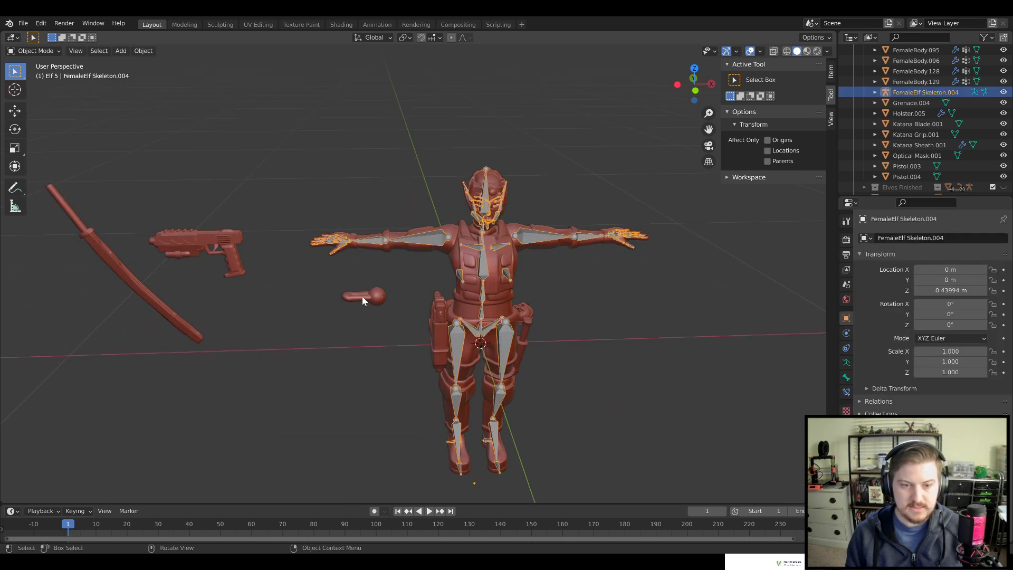
pyautogui.click(362, 297)
pyautogui.click(464, 346)
pyautogui.click(47, 51)
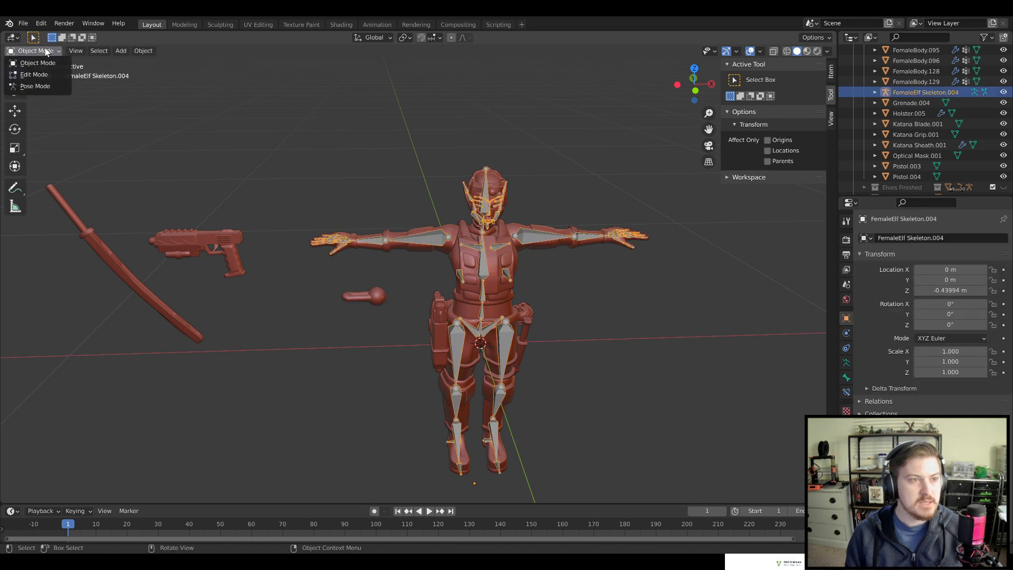
pyautogui.click(38, 87)
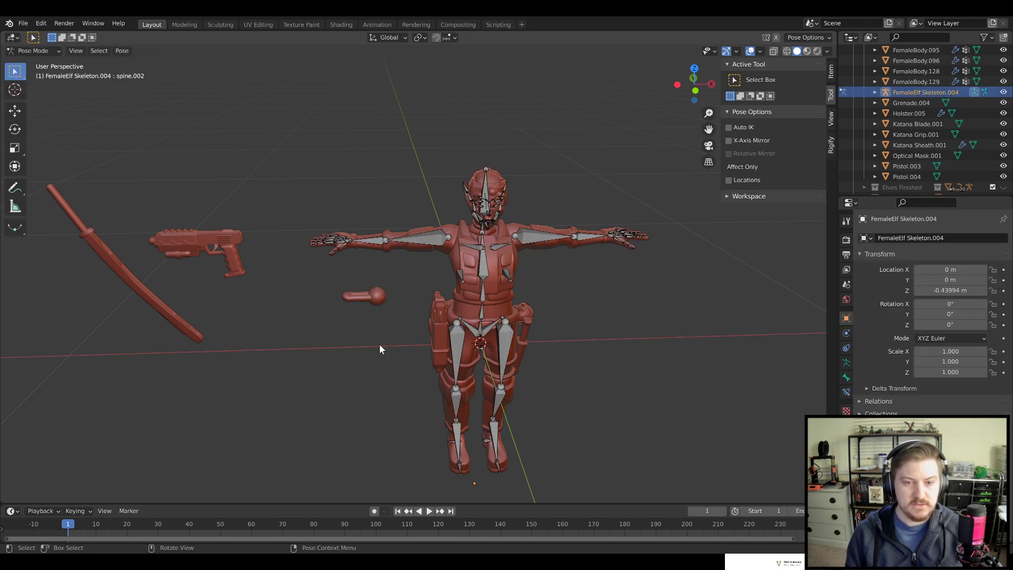
# Test-rotate the right thigh, left thigh and spine bones to see whether the gear follows, cancel each rotation and return to Object Mode
pyautogui.click(458, 352)
pyautogui.press('r')
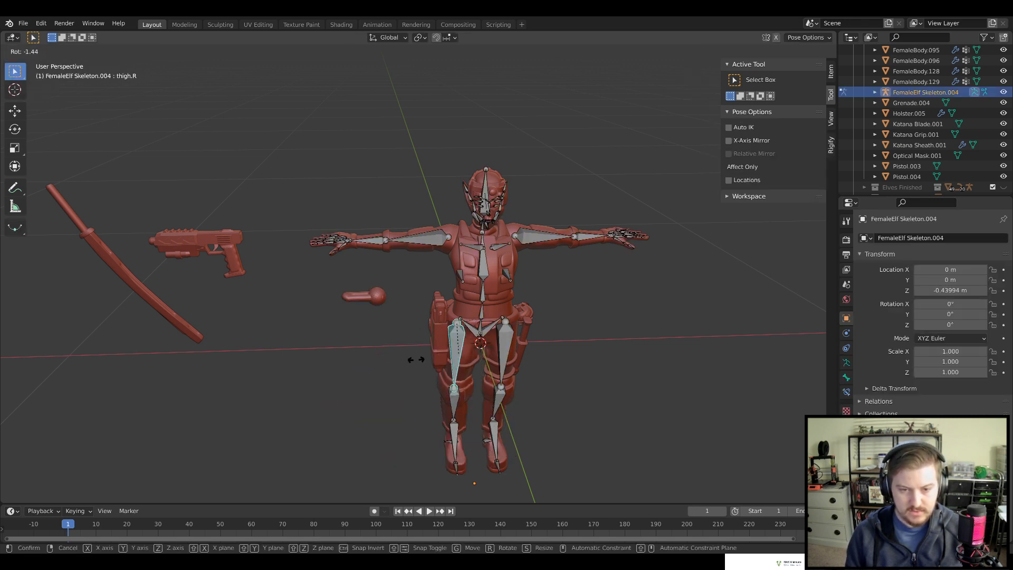
pyautogui.rightClick(487, 347)
pyautogui.press('r')
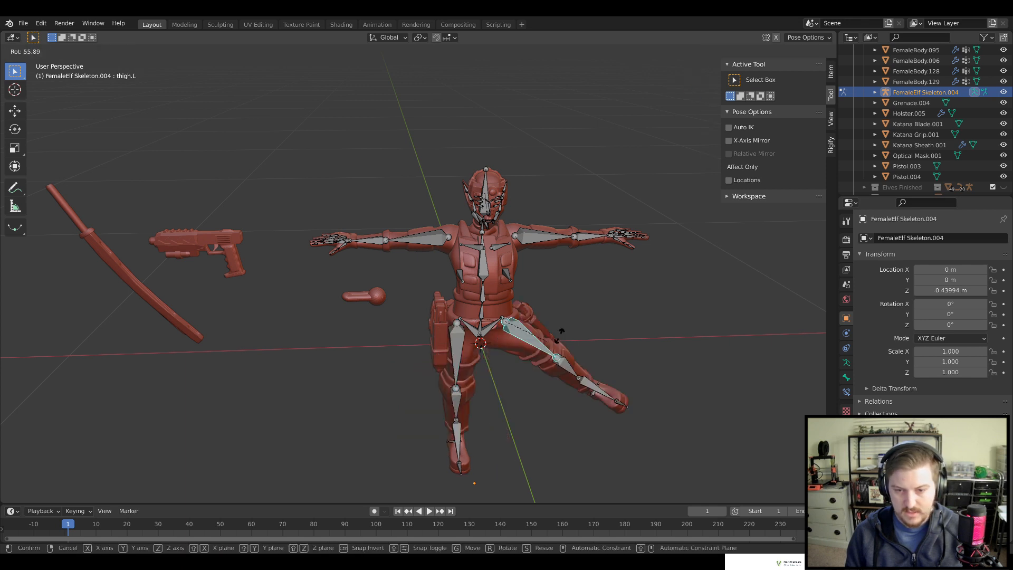
pyautogui.rightClick(520, 364)
pyautogui.click(481, 330)
pyautogui.press('r')
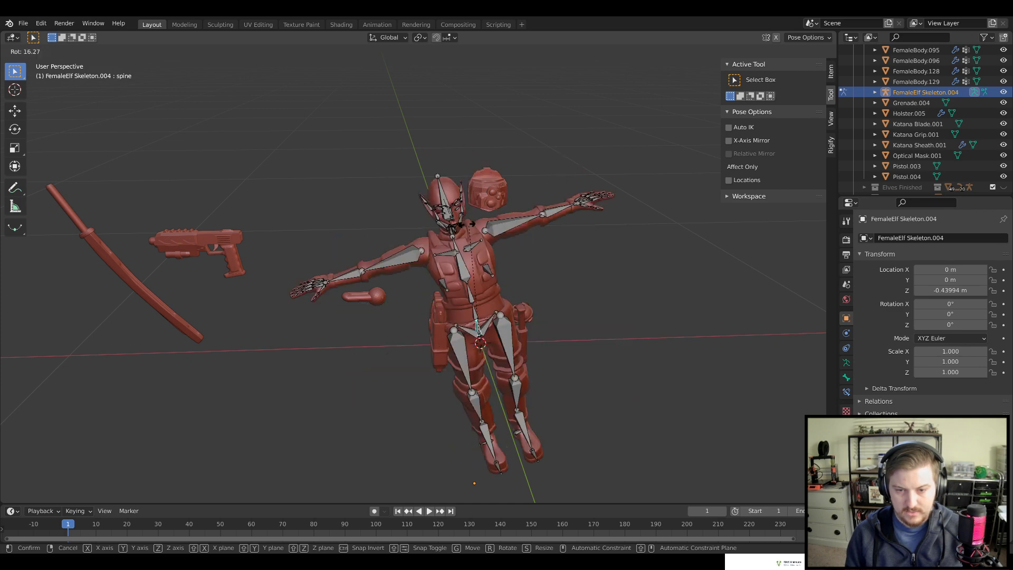
pyautogui.rightClick(287, 124)
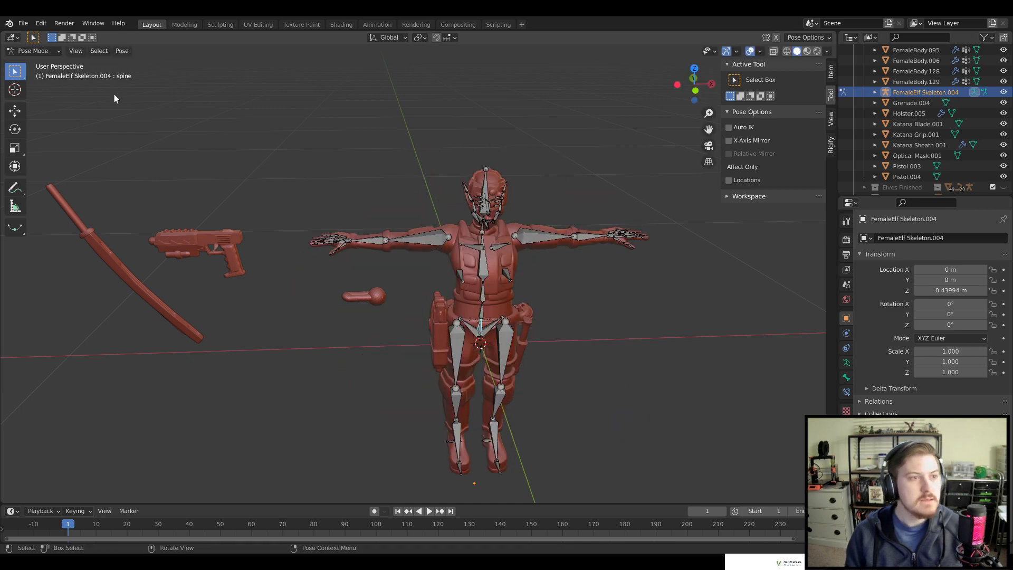
pyautogui.click(32, 50)
pyautogui.click(37, 63)
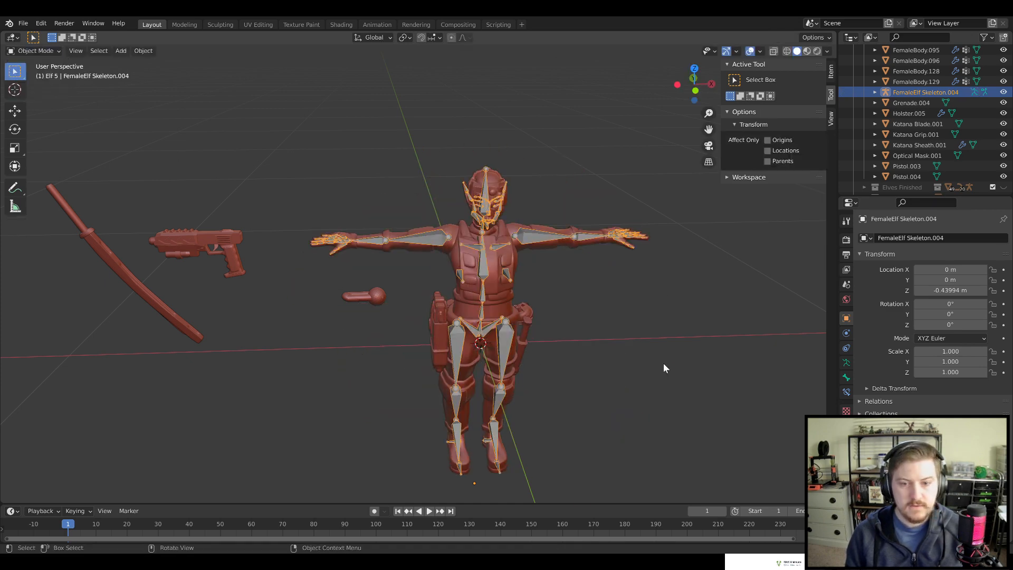
# Examine the hip grenade and the holster with its pistol up close, selecting the parts to identify the separate objects
pyautogui.moveTo(663, 363); pyautogui.dragTo(587, 319, button='middle')
pyautogui.click(341, 263)
pyautogui.scroll(3, 367, 293)
pyautogui.scroll(-2, 587, 318)
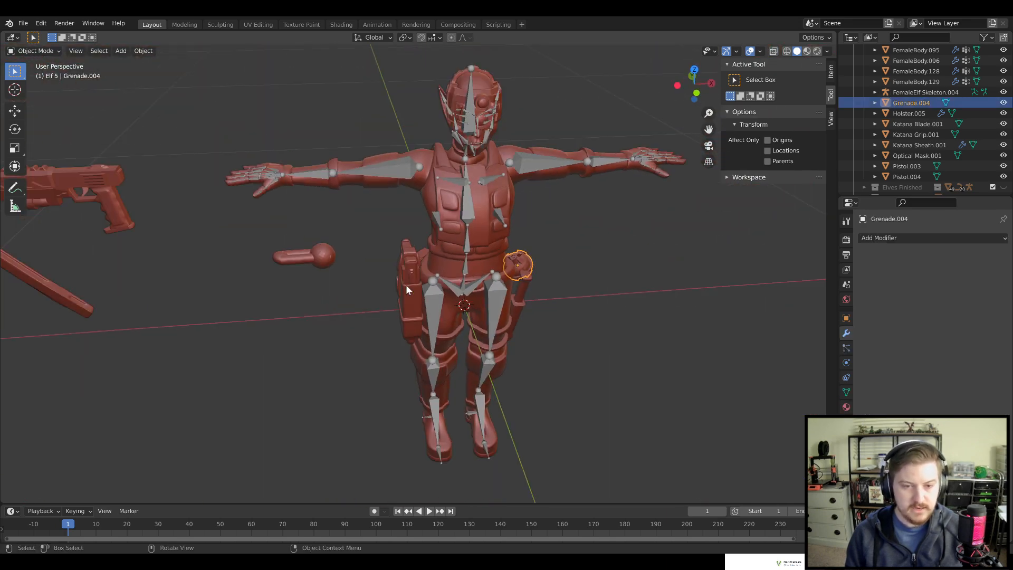
pyautogui.click(406, 283)
pyautogui.scroll(5, 548, 361)
pyautogui.scroll(-4, 316, 332)
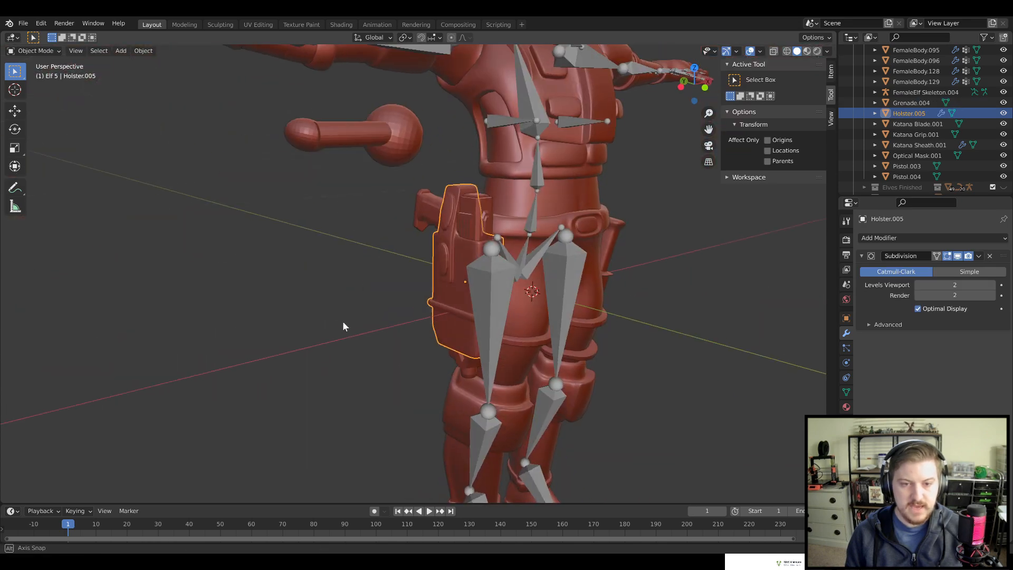
pyautogui.click(422, 211)
pyautogui.click(444, 291)
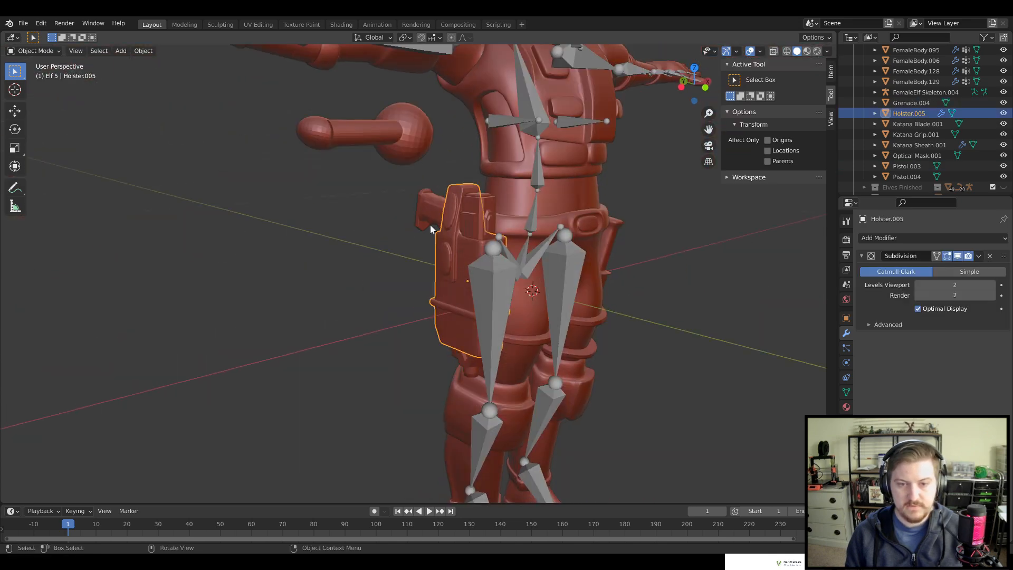
# Select the holstered pistol, then examine the whole elf and the loose gear beside it from the front
pyautogui.click(458, 255)
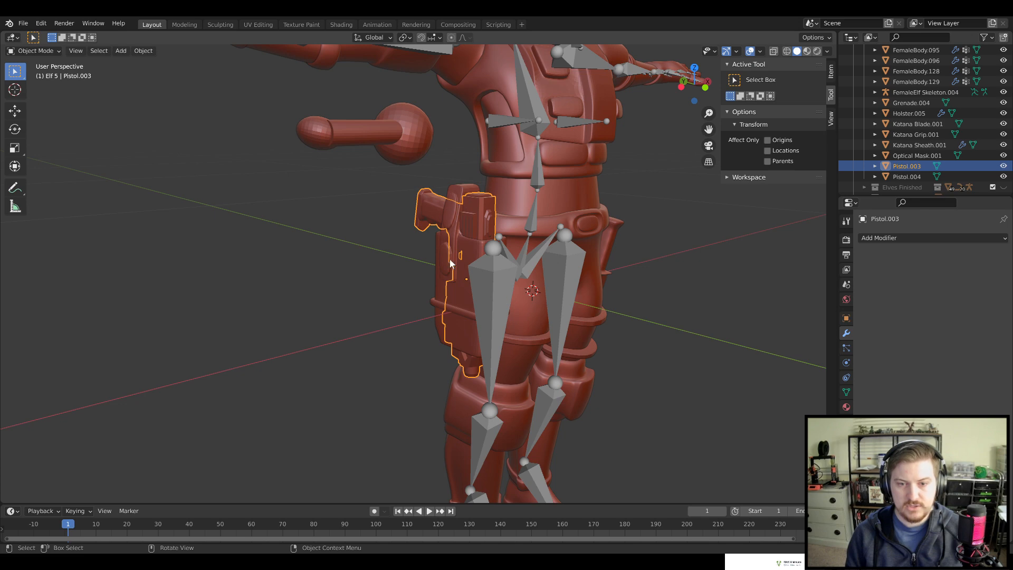
pyautogui.scroll(-3, 613, 377)
pyautogui.click(677, 332)
pyautogui.scroll(-4, 677, 334)
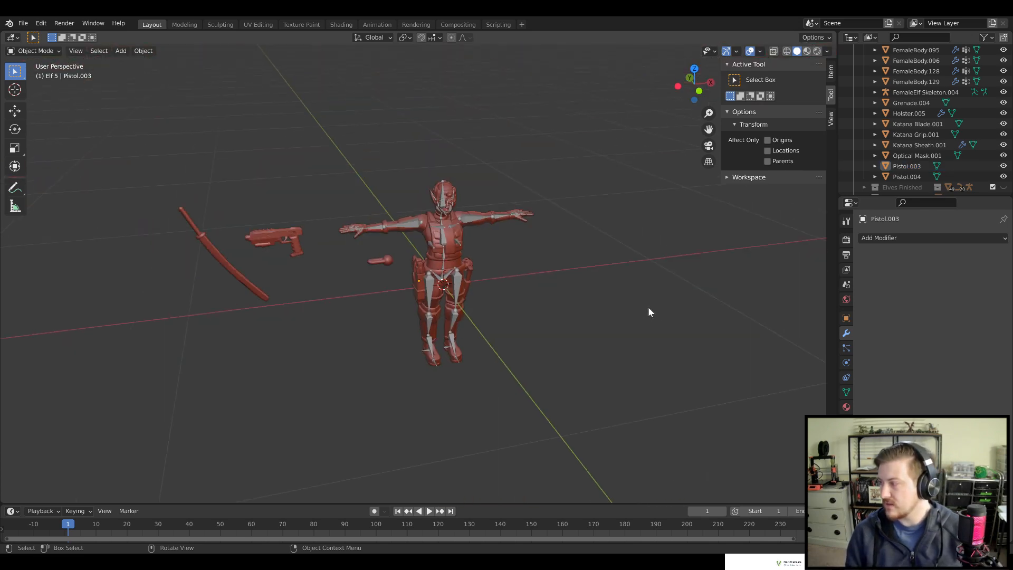
pyautogui.moveTo(649, 312); pyautogui.dragTo(631, 331, button='middle')
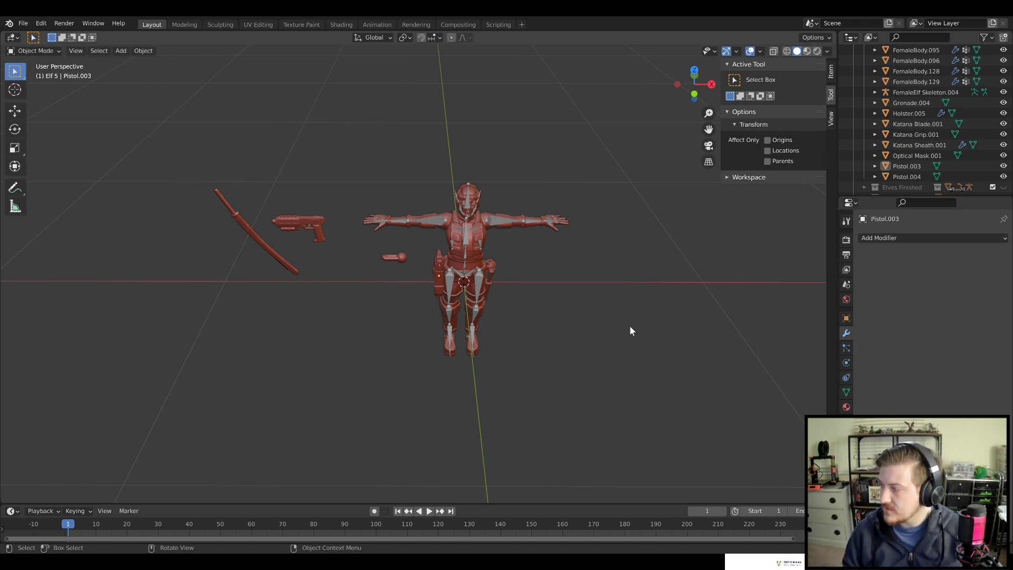
pyautogui.scroll(2, 572, 343)
pyautogui.moveTo(589, 339)
pyautogui.mouseDown(button='middle')
pyautogui.moveTo(603, 352)
pyautogui.moveTo(597, 330)
pyautogui.mouseUp(button='middle')
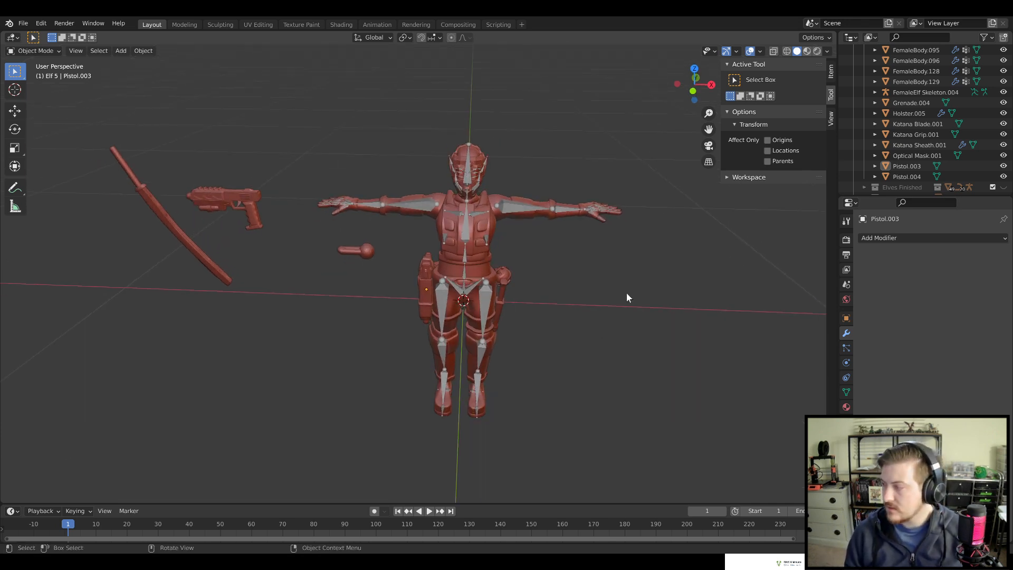
pyautogui.moveTo(625, 293)
pyautogui.keyDown('shift'); pyautogui.mouseDown(button='middle')
pyautogui.moveTo(623, 254)
pyautogui.moveTo(597, 264)
pyautogui.moveTo(607, 287)
pyautogui.mouseUp(button='middle'); pyautogui.keyUp('shift')
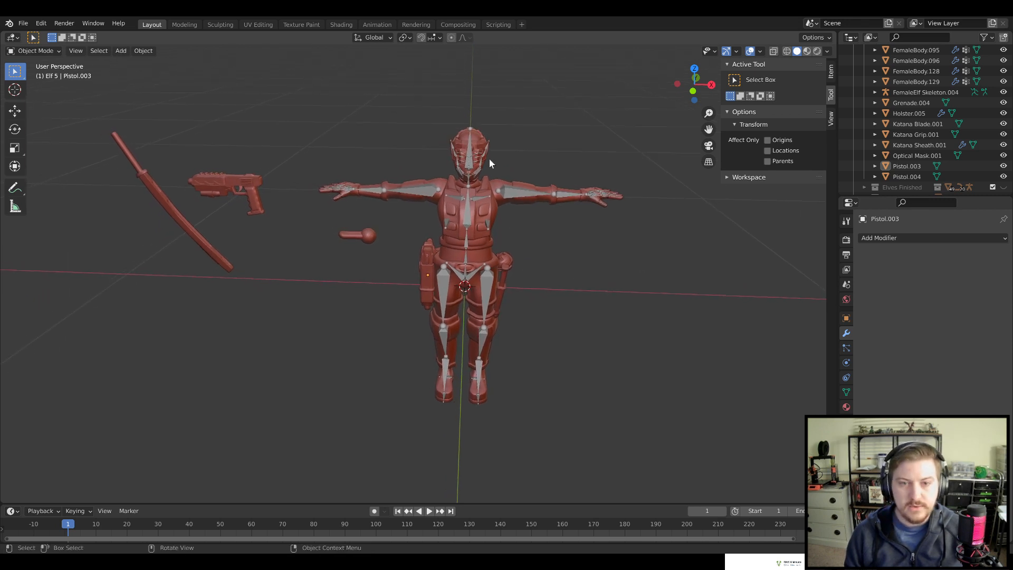
# Select Optical Mask.001 together with FemaleElf Skeleton.004, then enter and leave Edit Mode on the armature to check its head bone
pyautogui.click(479, 144)
pyautogui.keyDown('shift'); pyautogui.moveTo(562, 113); pyautogui.dragTo(555, 243, button='middle'); pyautogui.keyUp('shift')
pyautogui.scroll(4, 511, 223)
pyautogui.scroll(3, 611, 230)
pyautogui.keyDown('shift'); pyautogui.click(470, 197); pyautogui.keyUp('shift')
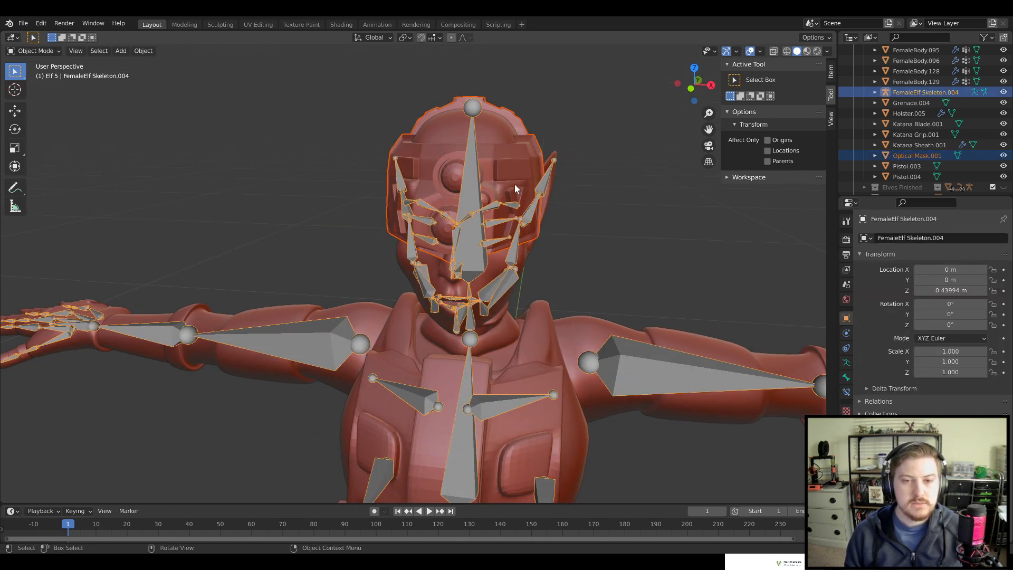
pyautogui.click(598, 172)
pyautogui.click(509, 165)
pyautogui.keyDown('shift'); pyautogui.click(465, 193); pyautogui.keyUp('shift')
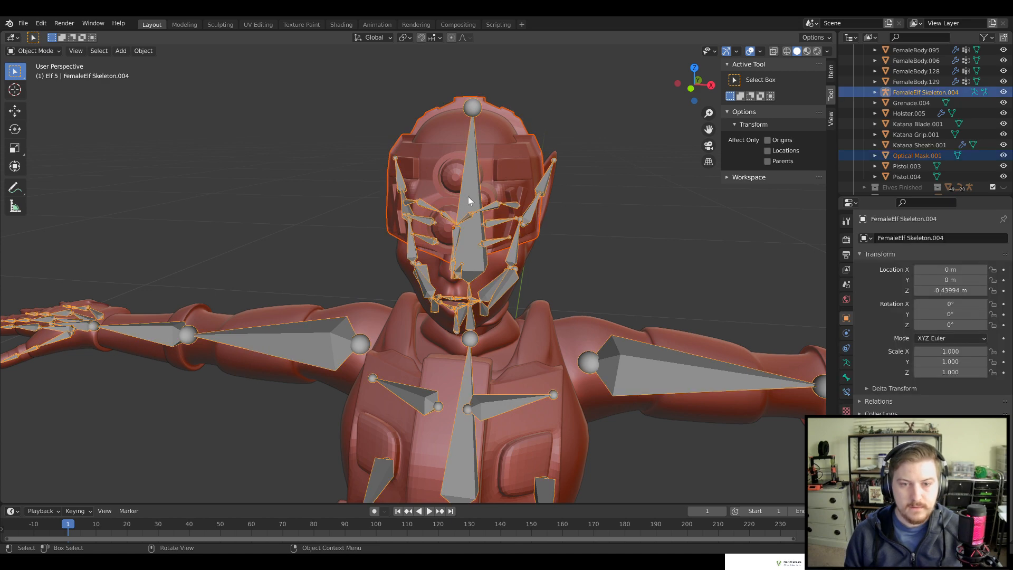
pyautogui.click(467, 197)
pyautogui.keyDown('shift'); pyautogui.click(469, 211); pyautogui.keyUp('shift')
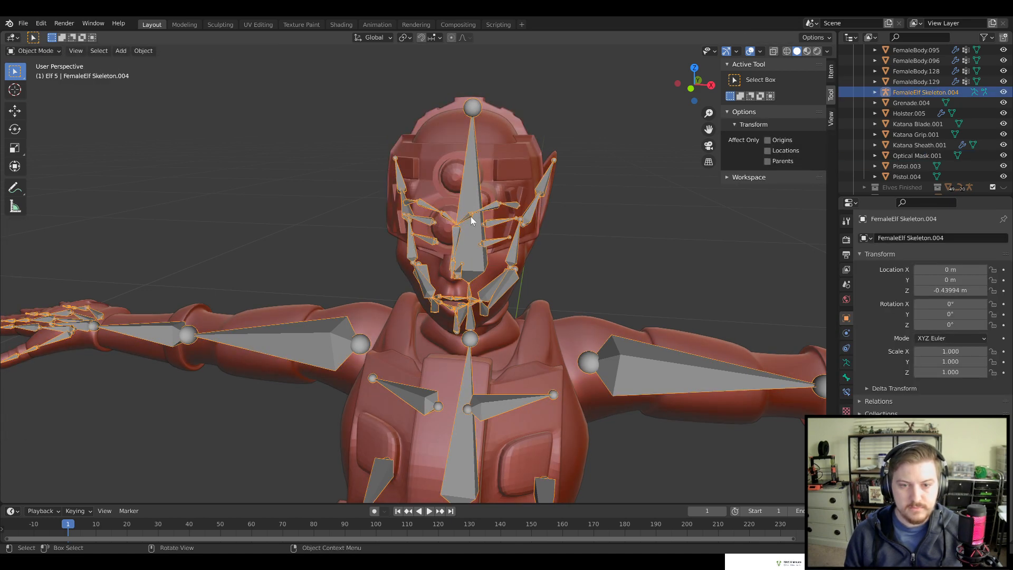
pyautogui.press('Tab')
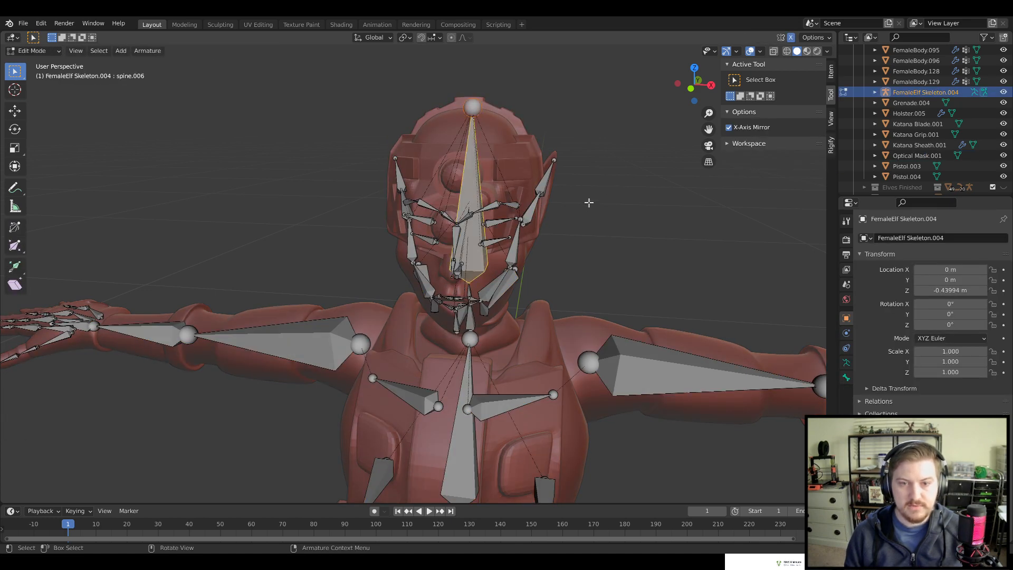
pyautogui.press('Tab')
# Inspect Optical Mask.001's vertex weights in Weight Paint mode and its mesh in Edit Mode, and return to Object Mode
pyautogui.keyDown('shift'); pyautogui.click(508, 164); pyautogui.keyUp('shift')
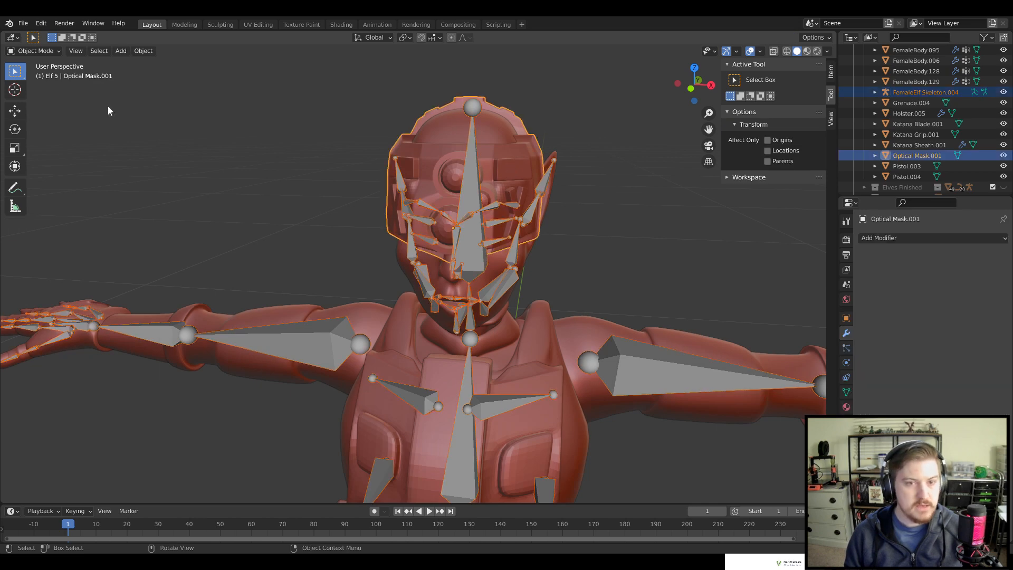
pyautogui.click(34, 51)
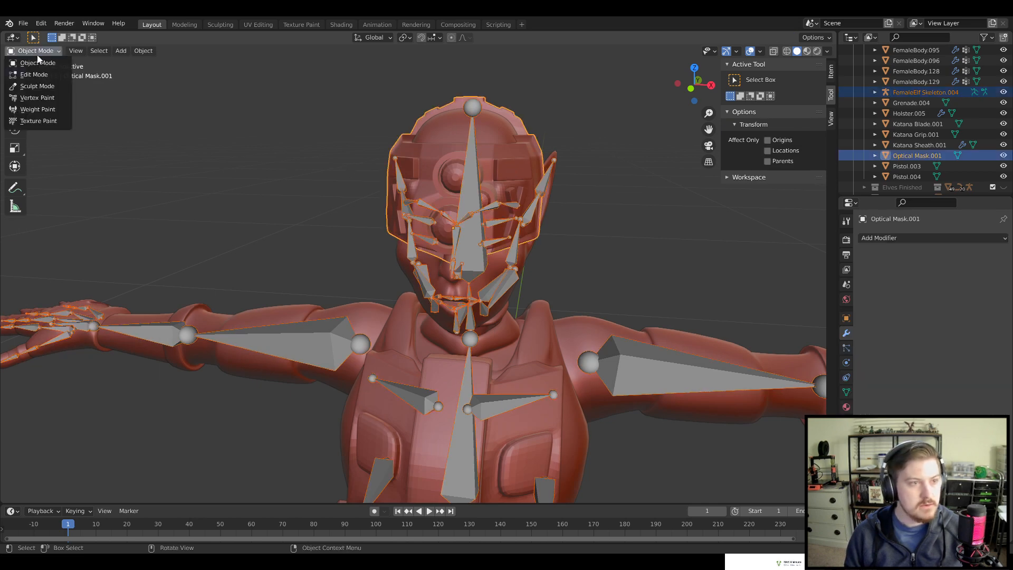
pyautogui.click(41, 107)
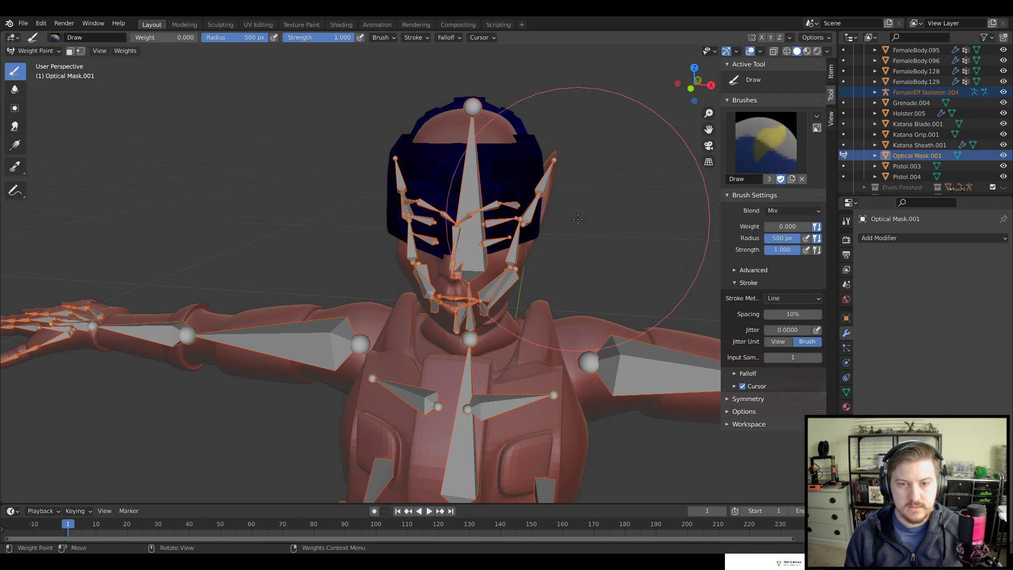
pyautogui.moveTo(543, 215); pyautogui.dragTo(535, 232, button='middle')
pyautogui.press('Tab')
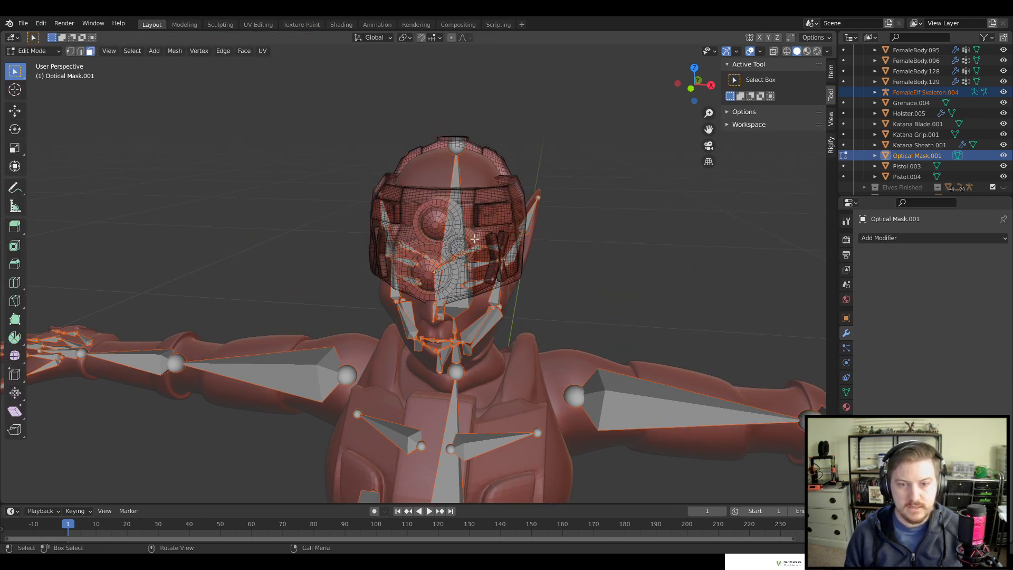
pyautogui.press('Tab')
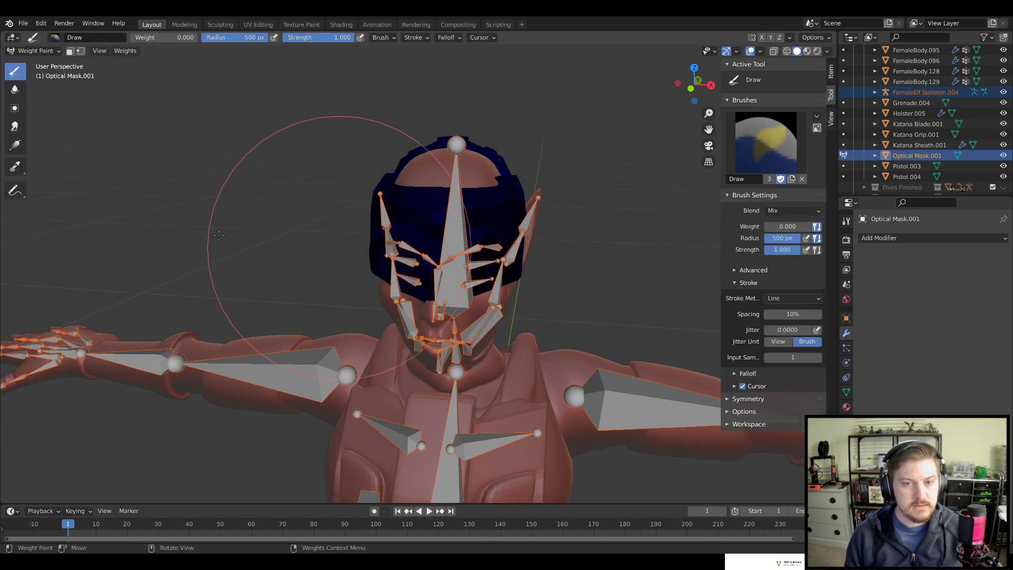
pyautogui.click(58, 51)
pyautogui.click(38, 68)
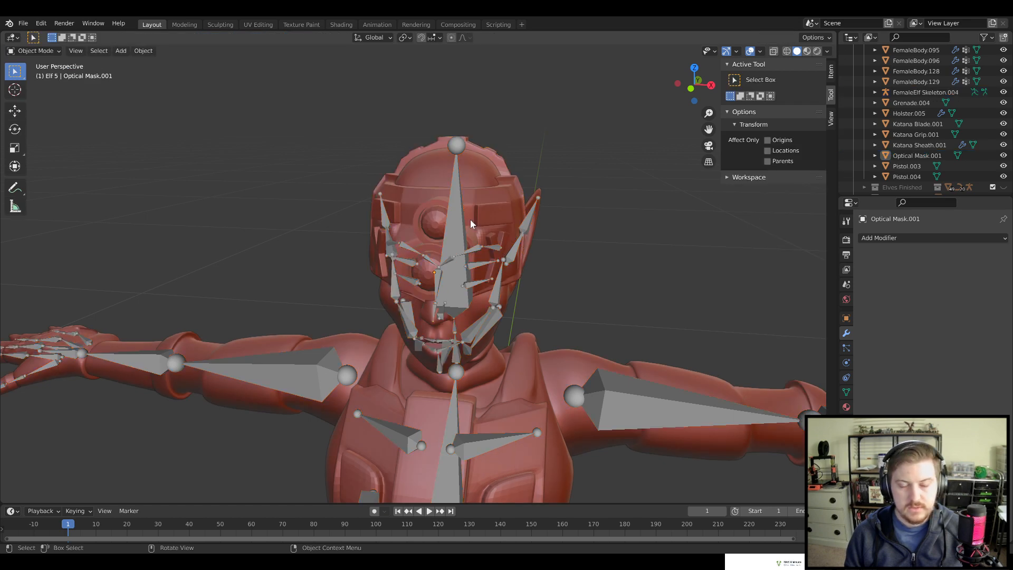
# Try to parent Optical Mask.001 to FemaleElf Skeleton.004 with the Object option
pyautogui.click(458, 229)
pyautogui.press('Tab')
pyautogui.press('Tab')
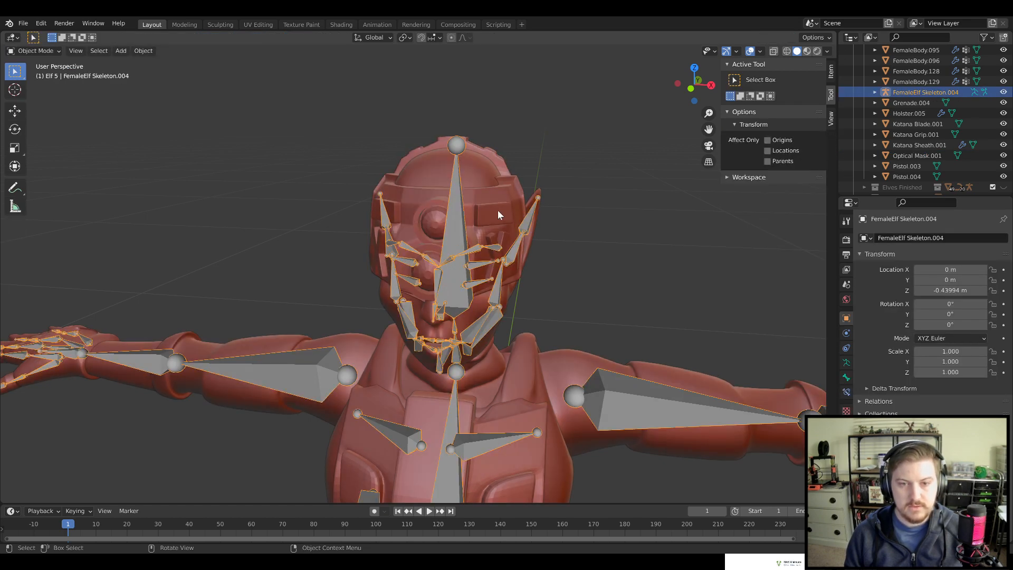
pyautogui.keyDown('shift'); pyautogui.click(489, 206); pyautogui.keyUp('shift')
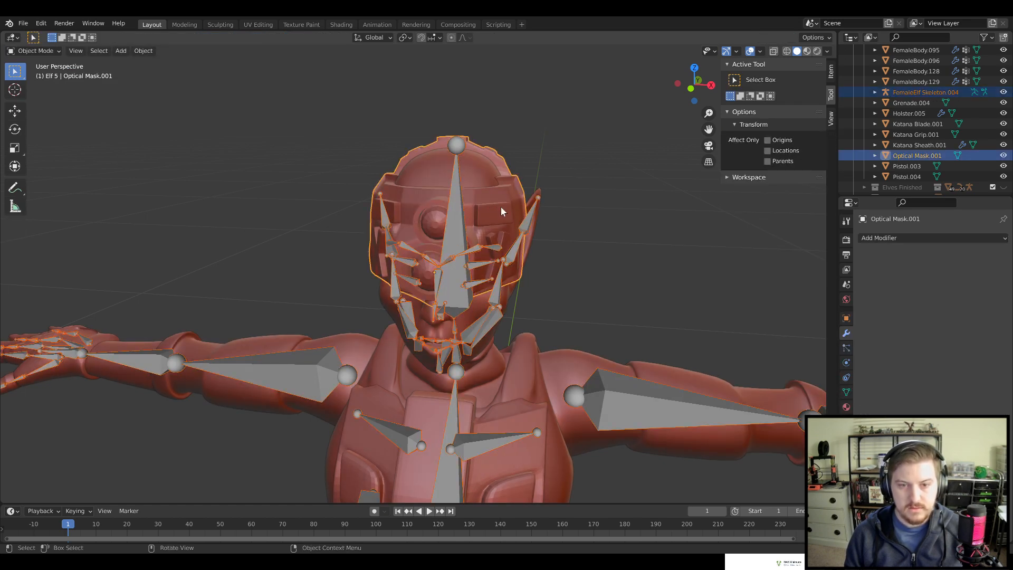
pyautogui.click(502, 208)
pyautogui.click(510, 202)
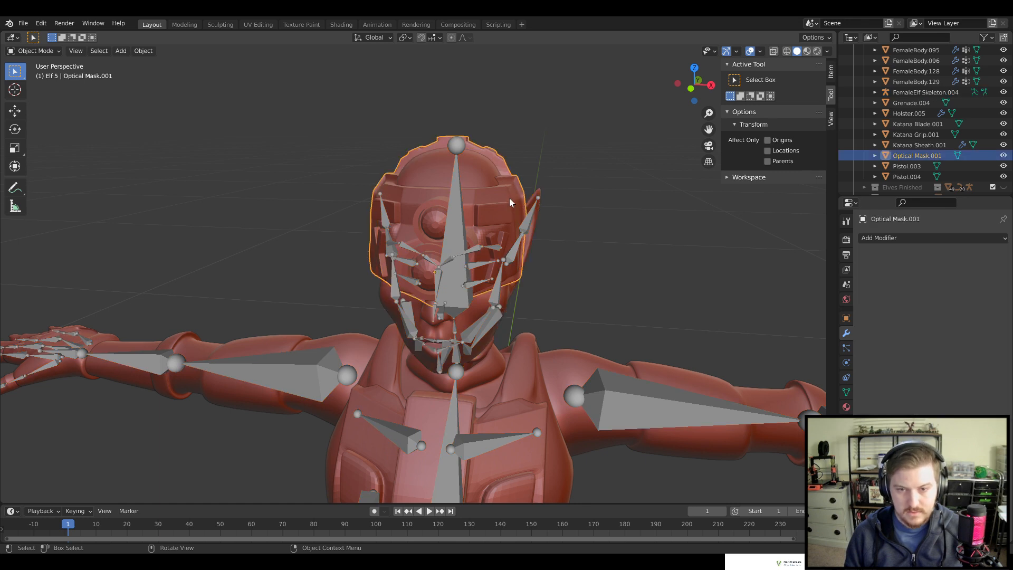
pyautogui.keyDown('shift'); pyautogui.click(457, 222); pyautogui.keyUp('shift')
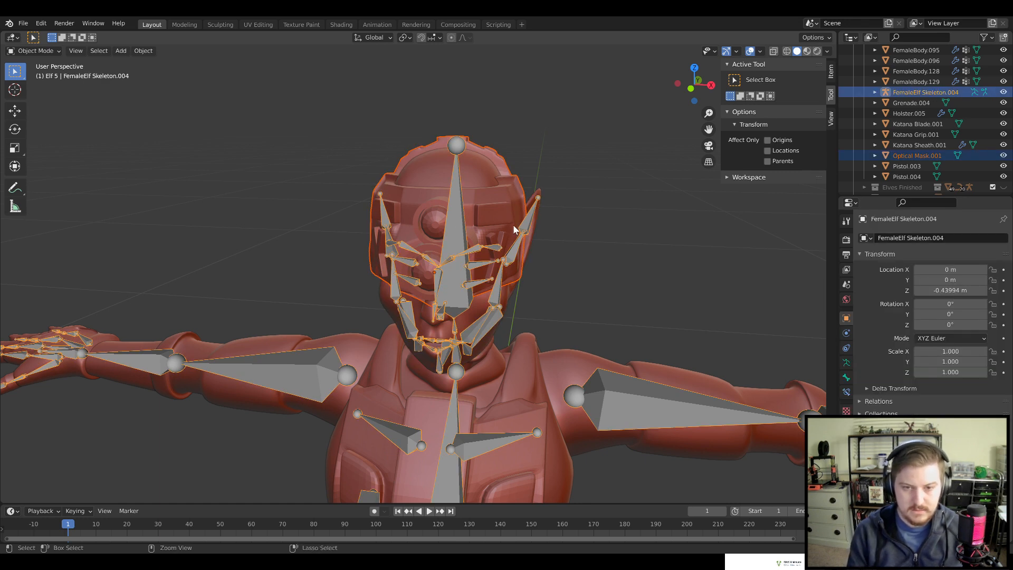
pyautogui.hotkey('ctrl', 'p')
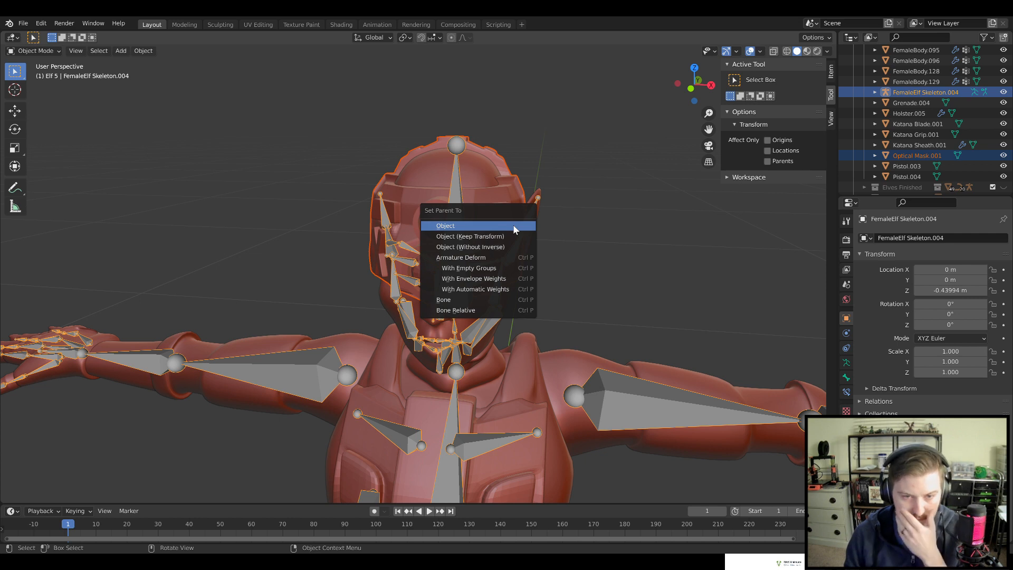
pyautogui.click(511, 226)
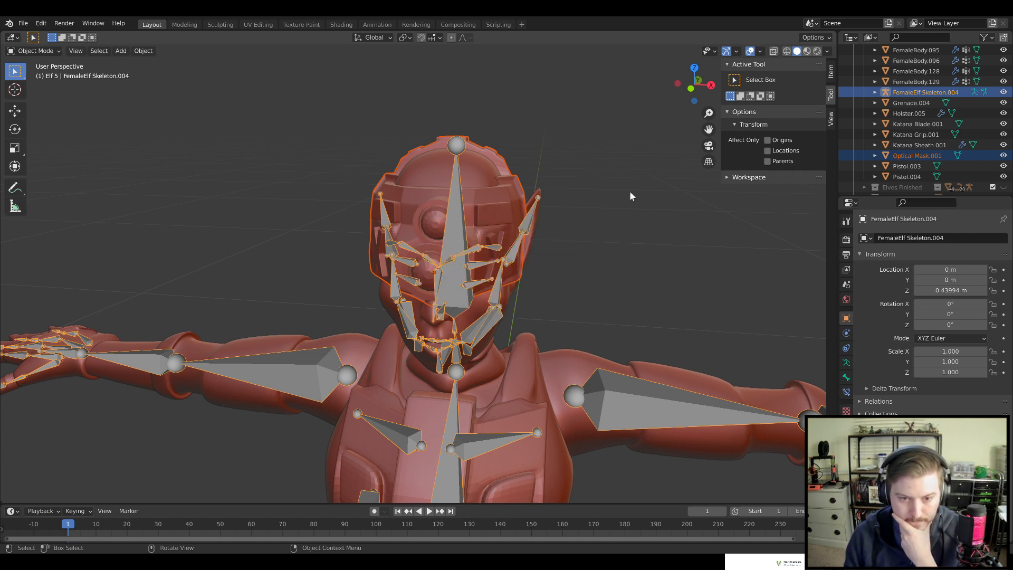
# Add an Armature modifier to Optical Mask.001
pyautogui.click(629, 190)
pyautogui.click(485, 199)
pyautogui.click(846, 334)
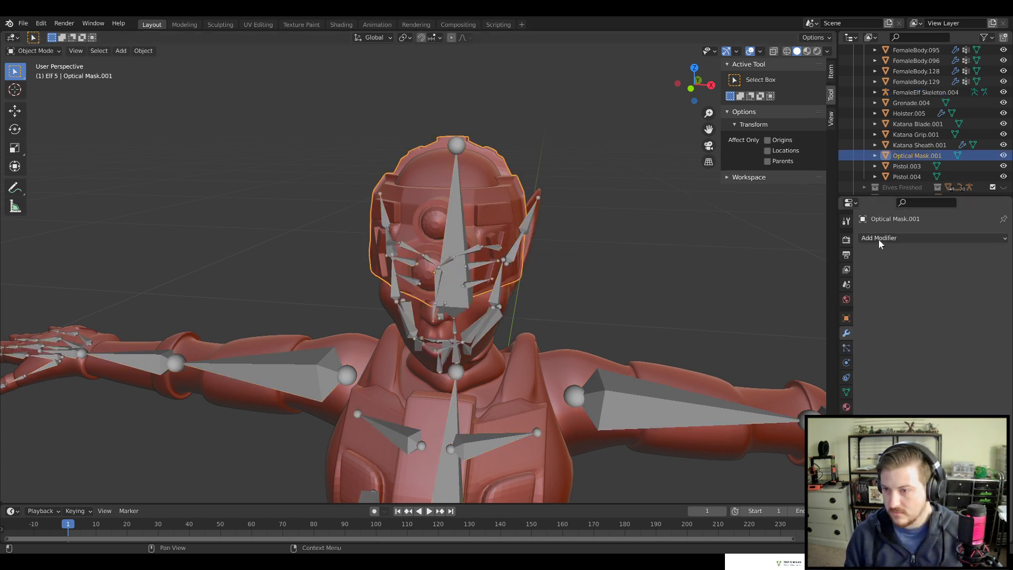
pyautogui.click(877, 238)
pyautogui.click(874, 268)
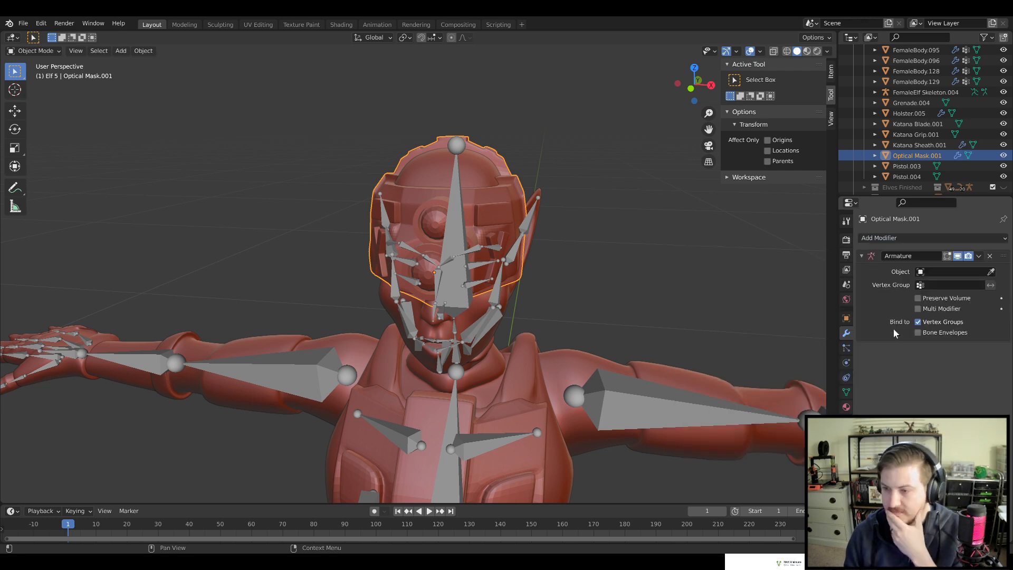
# Set FemaleElf Skeleton.004 as the target object of Optical Mask.001's Armature modifier
pyautogui.click(460, 243)
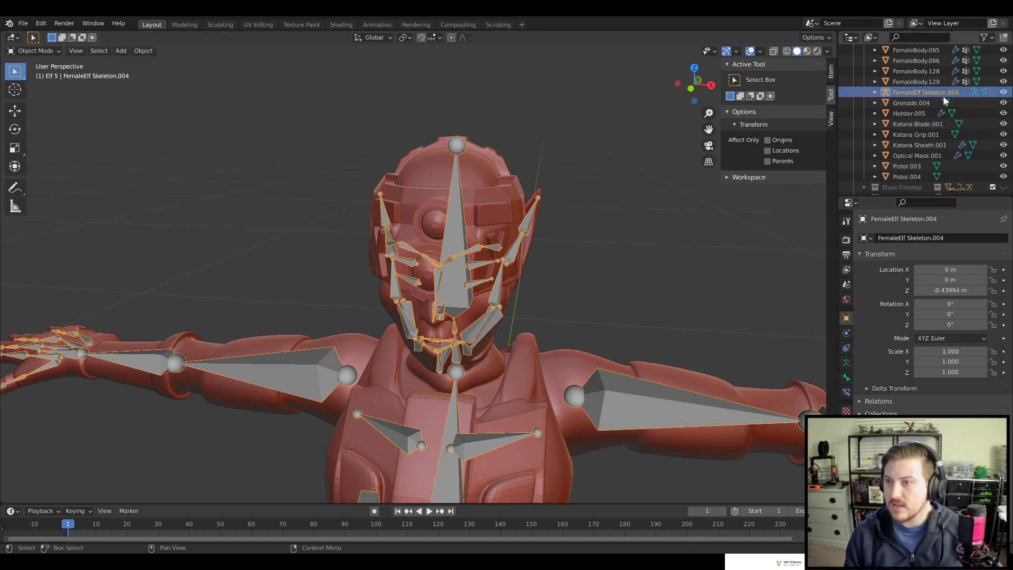
pyautogui.click(631, 279)
pyautogui.click(491, 219)
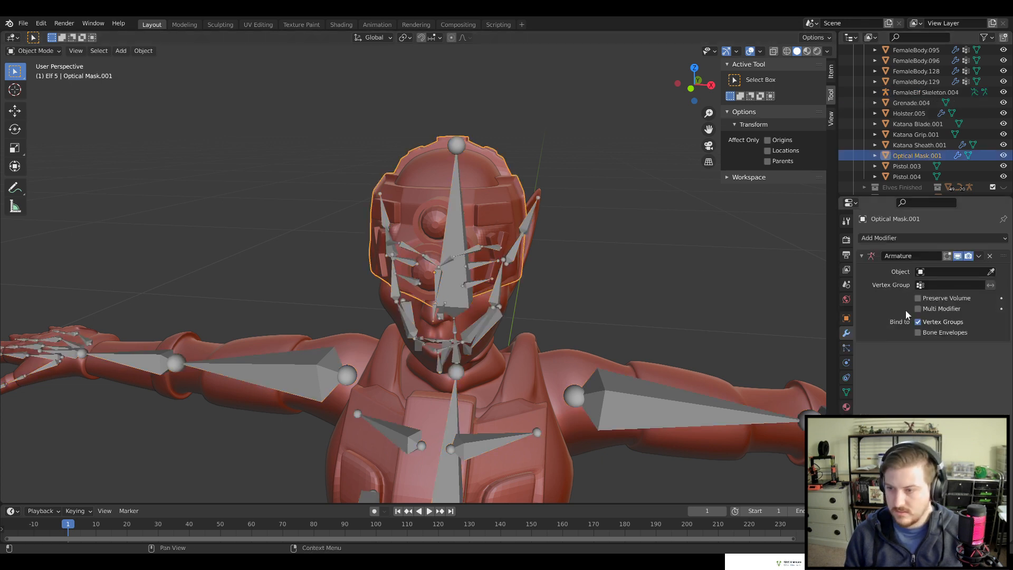
pyautogui.click(947, 272)
pyautogui.click(991, 271)
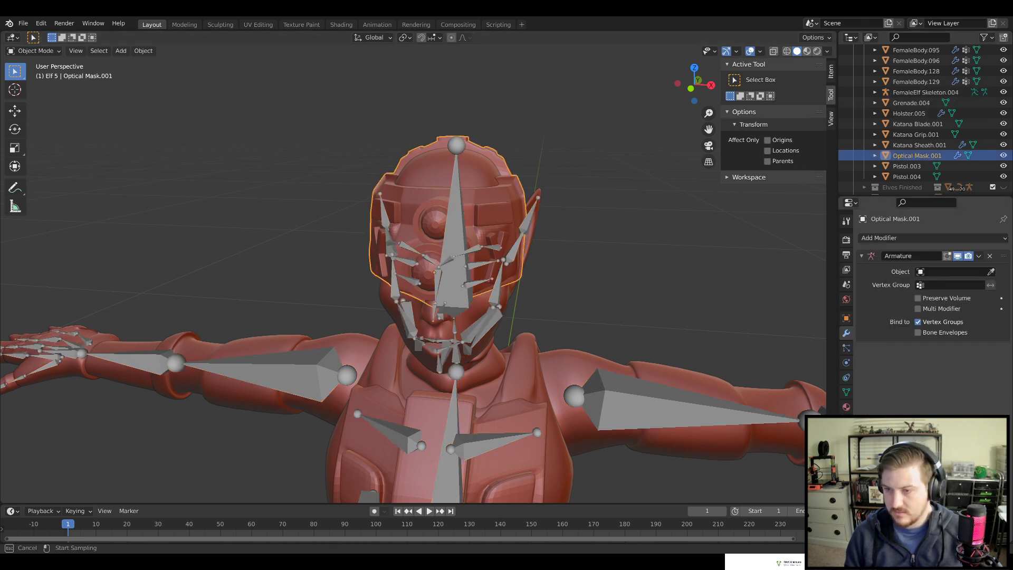
pyautogui.click(465, 211)
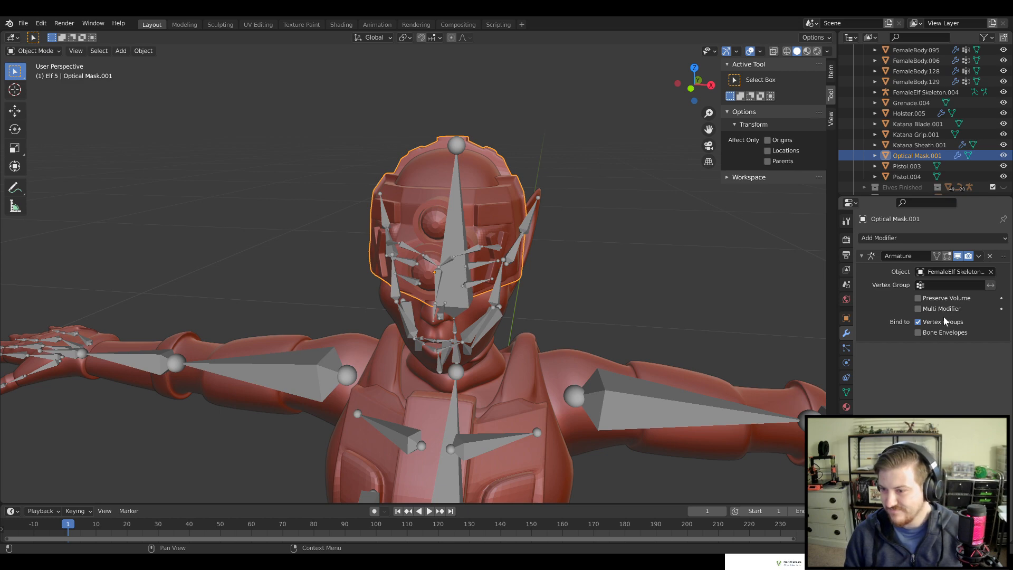
# Select Optical Mask.001 and FemaleElf Skeleton.004 as the active object, and parent the mask to the skeleton with the Object option
pyautogui.click(610, 263)
pyautogui.click(476, 218)
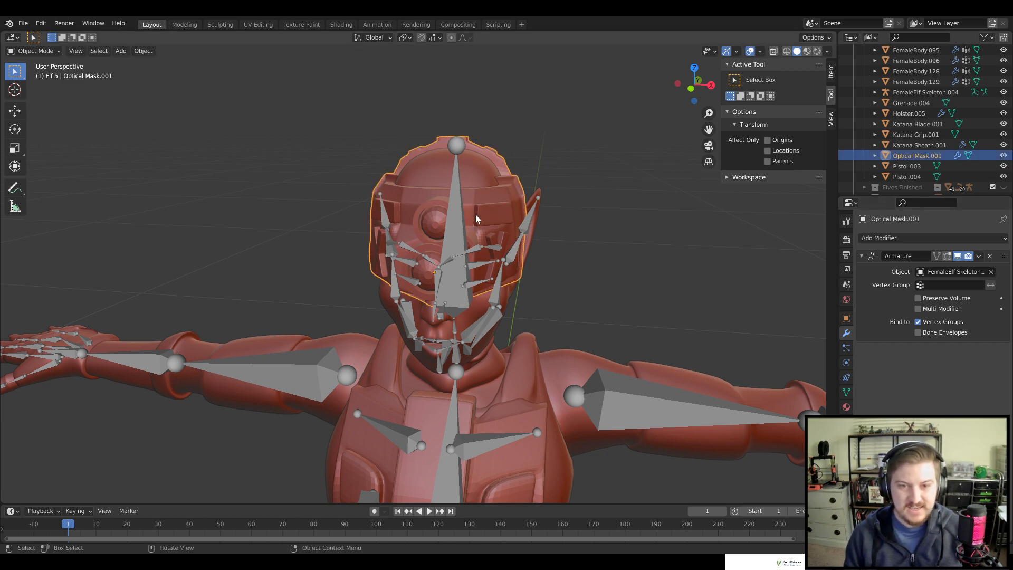
pyautogui.click(460, 225)
pyautogui.click(456, 231)
pyautogui.click(455, 231)
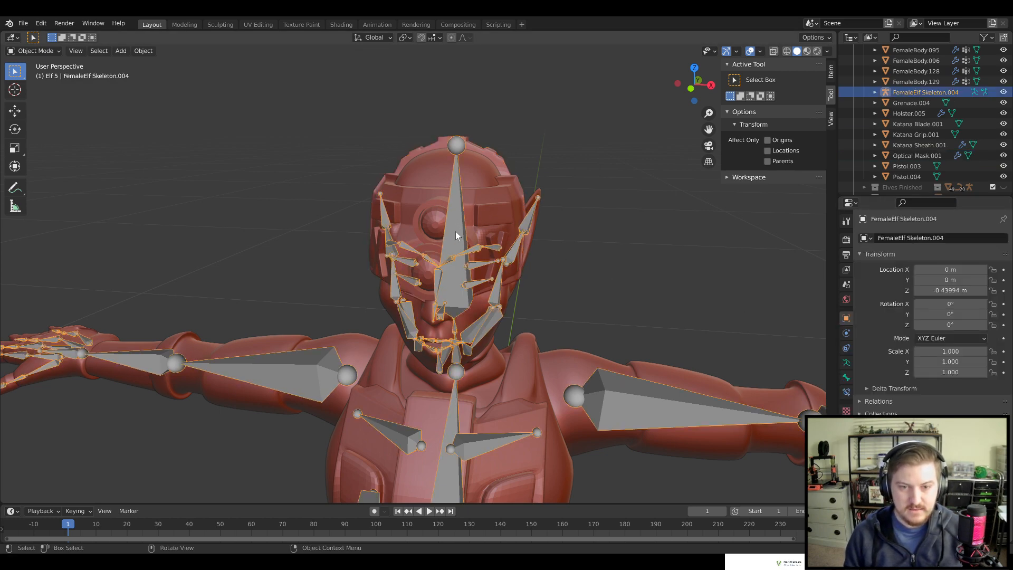
pyautogui.press('Tab')
pyautogui.press('Tab')
pyautogui.click(457, 235)
pyautogui.keyDown('shift'); pyautogui.click(457, 235); pyautogui.keyUp('shift')
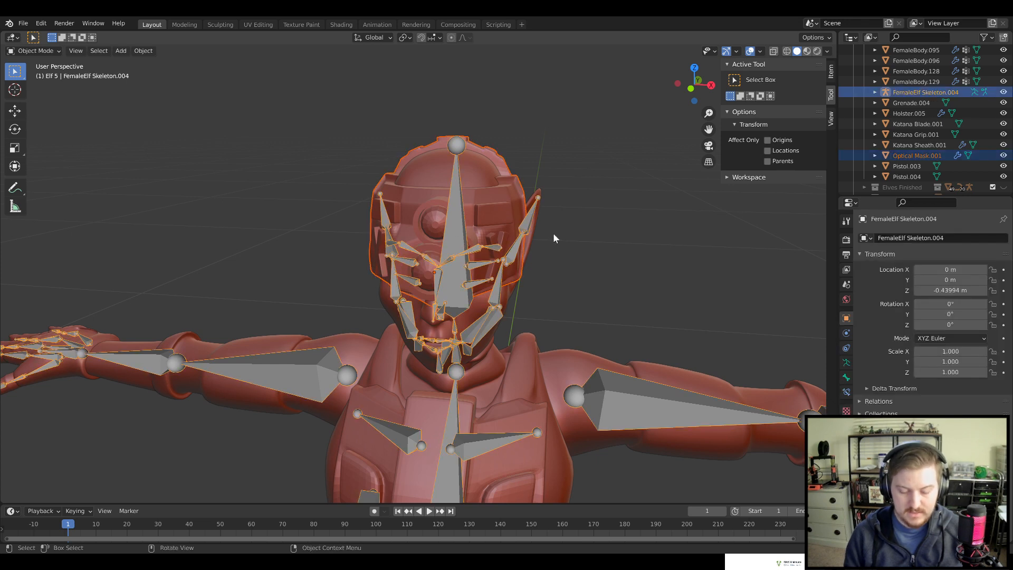
pyautogui.hotkey('ctrl', 'p')
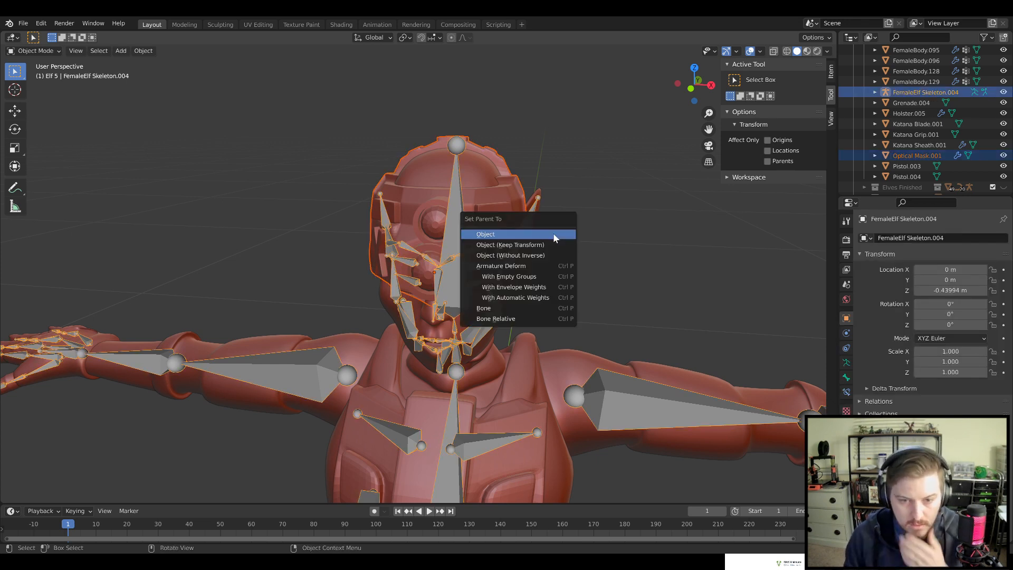
pyautogui.click(507, 235)
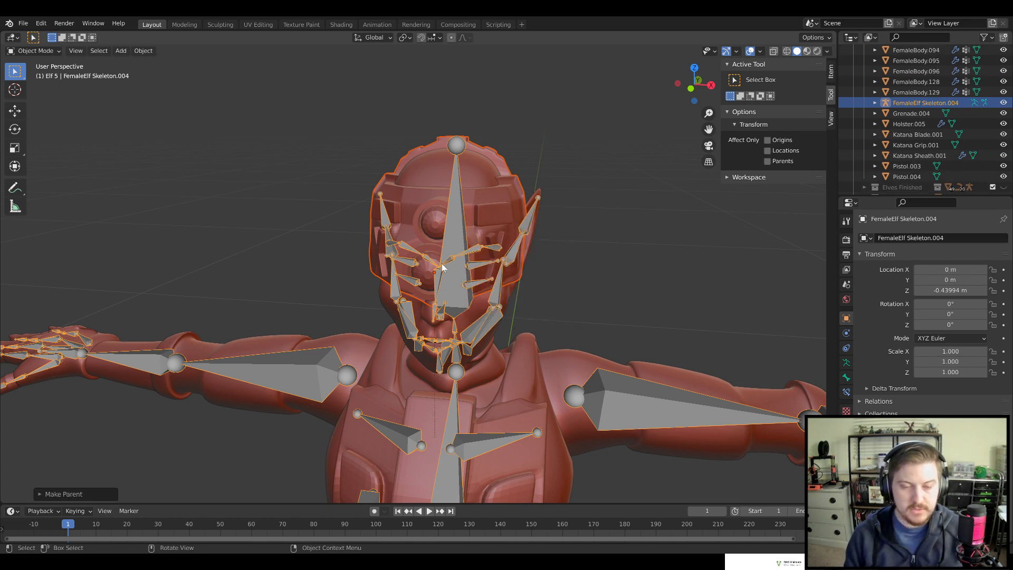
# Switch FemaleElf Skeleton.004 to Pose Mode, test-rotate the head bone spine.006 to see whether the mask follows, and cancel the rotation
pyautogui.click(448, 231)
pyautogui.click(454, 226)
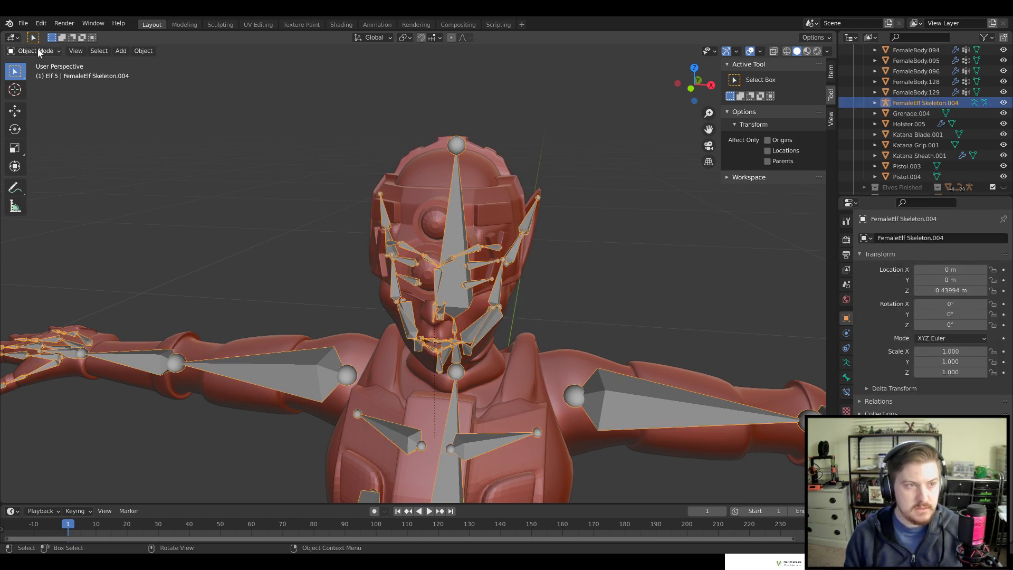
pyautogui.click(38, 51)
pyautogui.click(32, 85)
pyautogui.press('r')
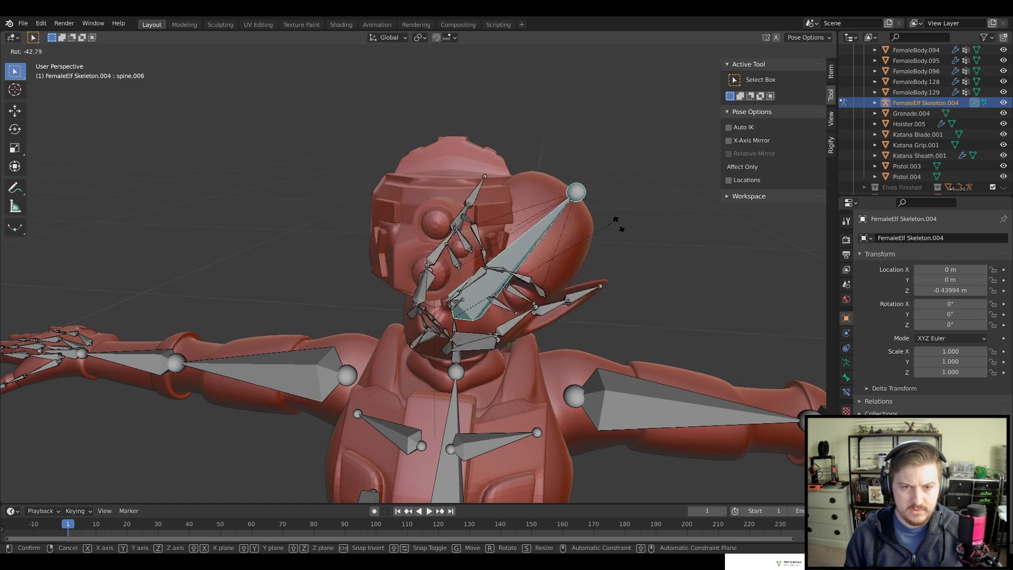
pyautogui.press('Escape')
pyautogui.click(493, 203)
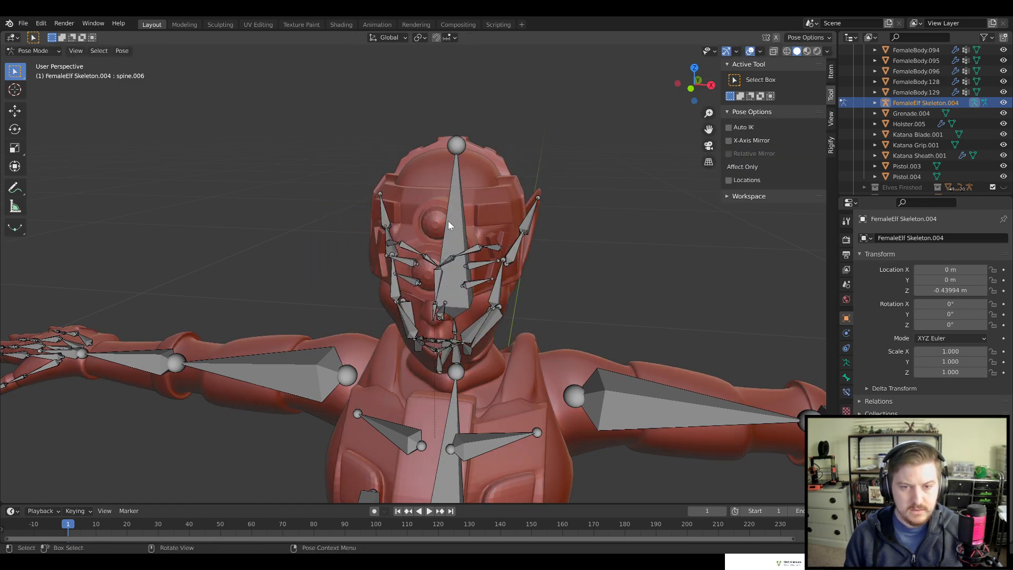
# Return FemaleElf Skeleton.004 from Pose Mode to Object Mode
pyautogui.click(502, 198)
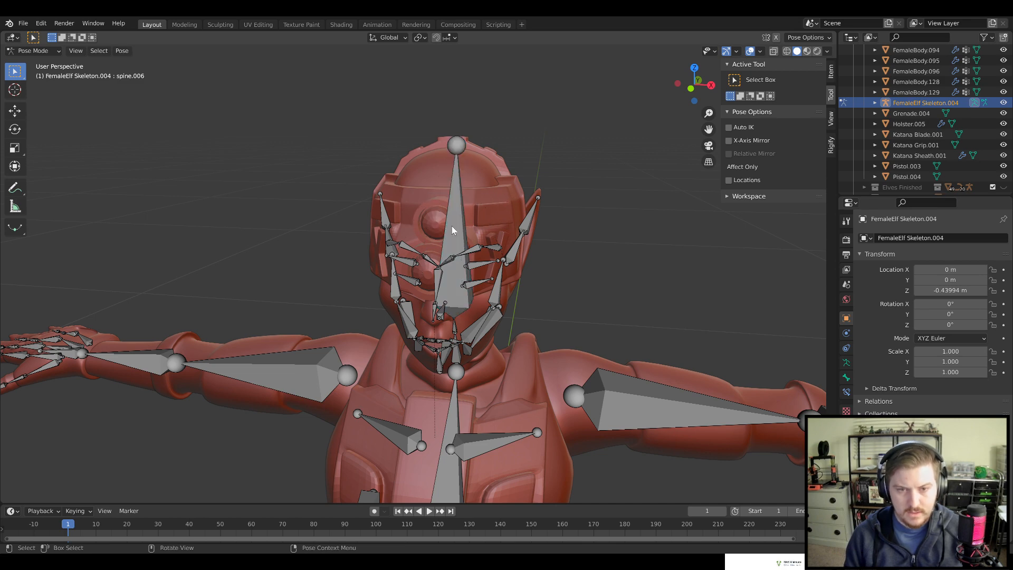
pyautogui.click(33, 50)
pyautogui.click(29, 62)
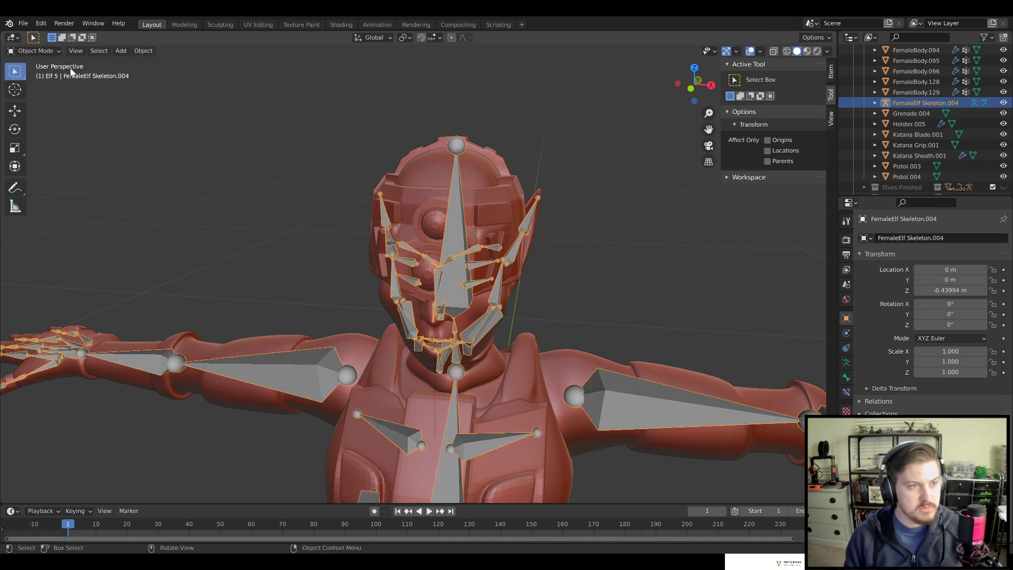
pyautogui.click(507, 203)
pyautogui.click(458, 221)
pyautogui.press('Tab')
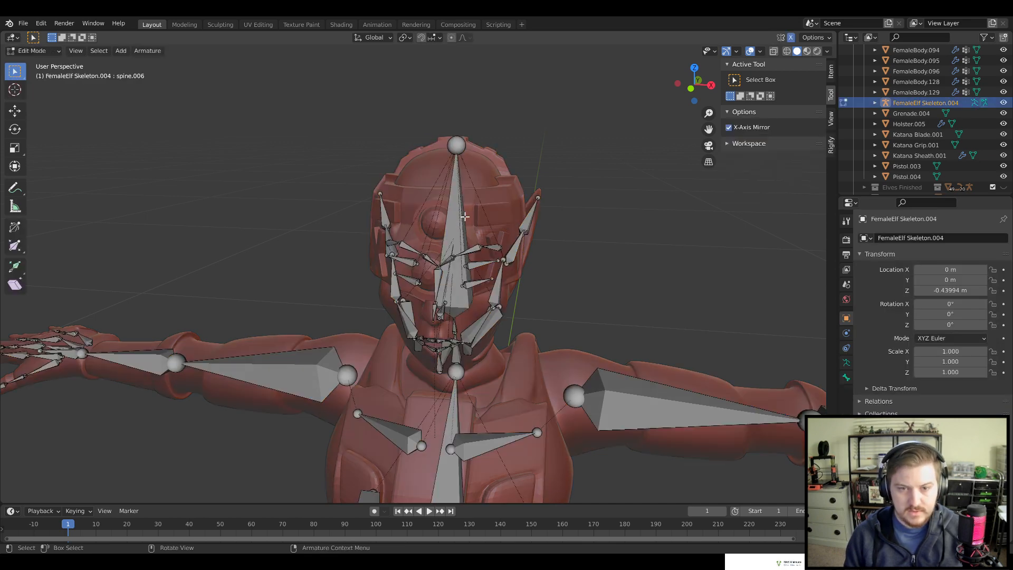
pyautogui.press('Tab')
pyautogui.press('Tab')
pyautogui.press('Tab')
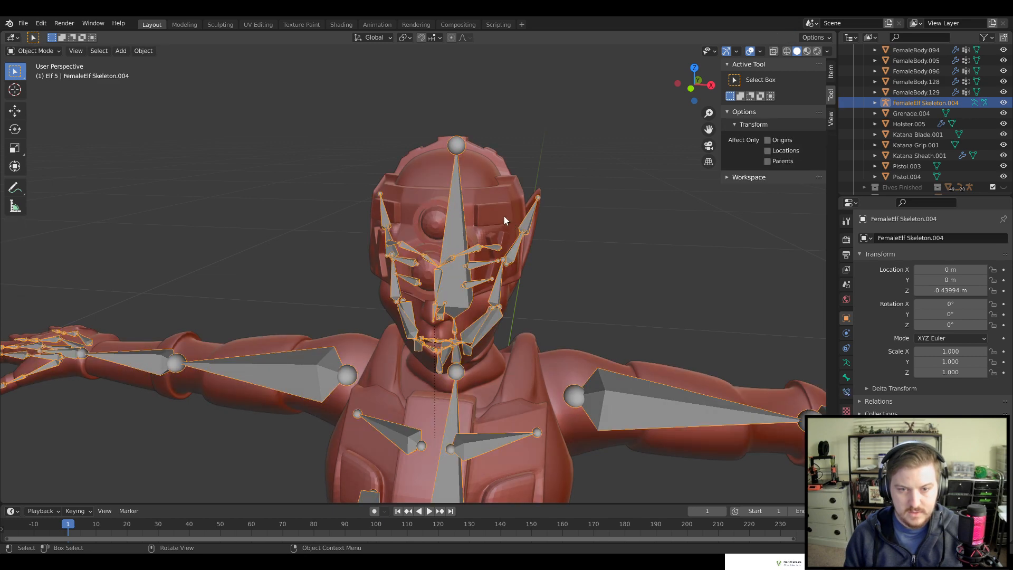
# Add Optical Mask.001 to the skeleton selection as the active object, switch to Weight Paint, and set the brush weight to 1.000
pyautogui.click(506, 202)
pyautogui.click(36, 51)
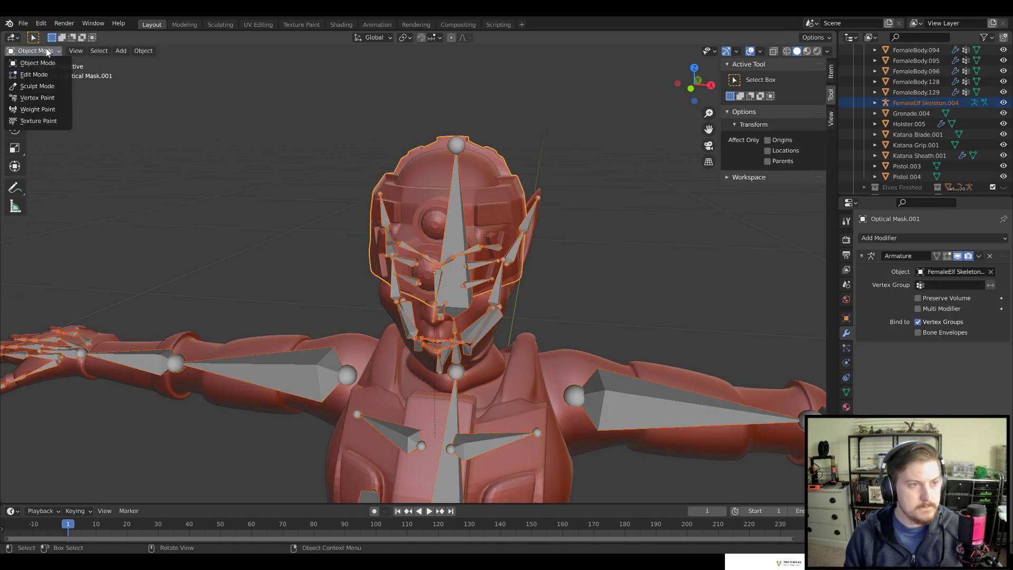
pyautogui.click(37, 110)
pyautogui.scroll(3, 475, 206)
pyautogui.scroll(-3, 538, 248)
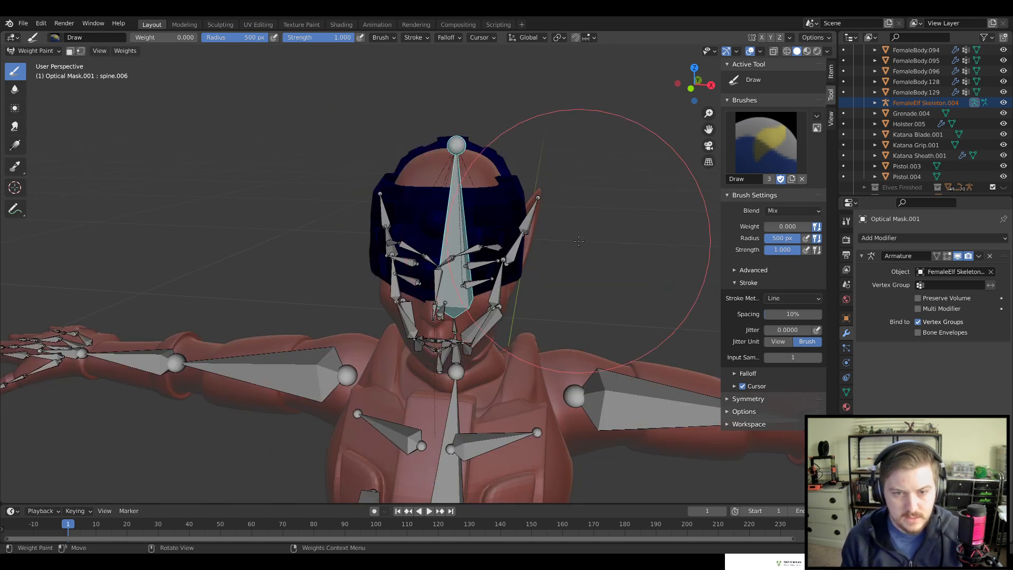
pyautogui.scroll(-3, 537, 277)
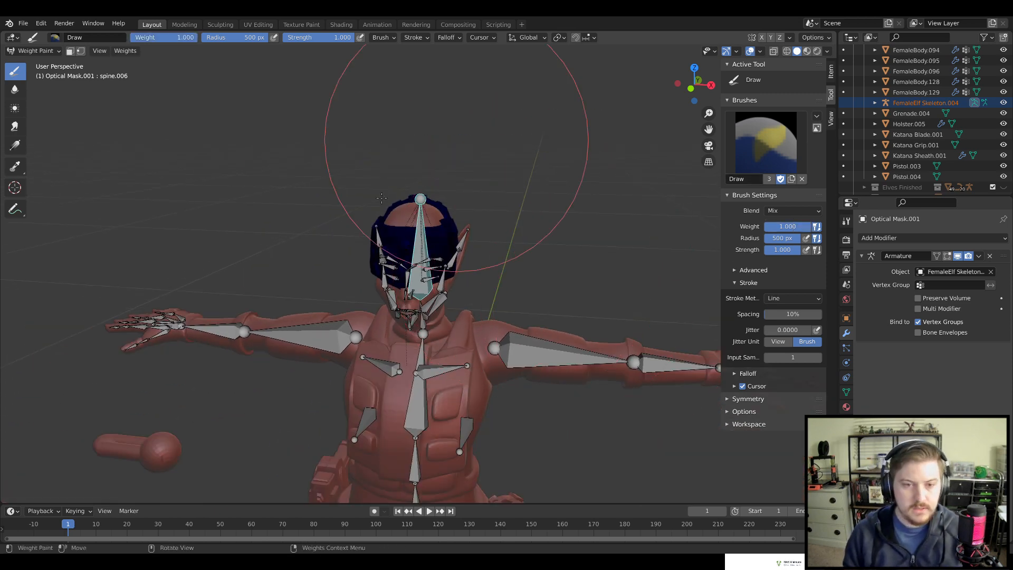
# Paint weight 1.000 for the spine.006 bone over the optical mask's outer surfaces from several sides
pyautogui.moveTo(327, 201); pyautogui.dragTo(576, 314)
pyautogui.moveTo(524, 242)
pyautogui.mouseDown(button='middle')
pyautogui.moveTo(350, 227)
pyautogui.moveTo(373, 238)
pyautogui.moveTo(351, 271)
pyautogui.moveTo(341, 266)
pyautogui.mouseUp(button='middle')
pyautogui.moveTo(410, 123); pyautogui.dragTo(509, 276)
pyautogui.moveTo(452, 247); pyautogui.dragTo(549, 199, button='middle')
pyautogui.moveTo(155, 185); pyautogui.dragTo(406, 294)
pyautogui.moveTo(319, 253); pyautogui.dragTo(388, 264, button='middle')
# Paint the mask's remaining vertices with weight 1.000 for spine.006 in wireframe shading, check the coverage, and return to solid shading
pyautogui.press('z')
pyautogui.click(257, 252)
pyautogui.moveTo(229, 150); pyautogui.dragTo(367, 266)
pyautogui.moveTo(301, 246); pyautogui.dragTo(461, 232, button='middle')
pyautogui.moveTo(507, 205); pyautogui.dragTo(564, 284)
pyautogui.moveTo(566, 285); pyautogui.dragTo(638, 192, button='middle')
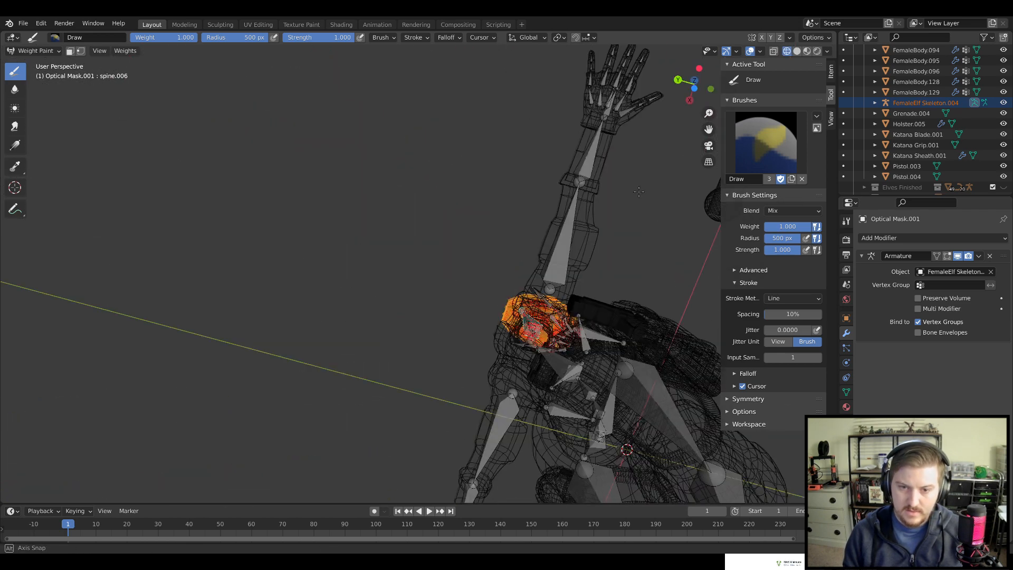
pyautogui.moveTo(624, 375); pyautogui.dragTo(661, 389)
pyautogui.moveTo(419, 231); pyautogui.dragTo(238, 271, button='middle')
pyautogui.moveTo(165, 174); pyautogui.dragTo(382, 204)
pyautogui.moveTo(449, 285)
pyautogui.mouseDown(button='middle')
pyautogui.moveTo(535, 376)
pyautogui.moveTo(533, 359)
pyautogui.moveTo(400, 401)
pyautogui.moveTo(422, 280)
pyautogui.mouseUp(button='middle')
pyautogui.scroll(3, 531, 346)
pyautogui.moveTo(496, 290); pyautogui.dragTo(381, 244, button='middle')
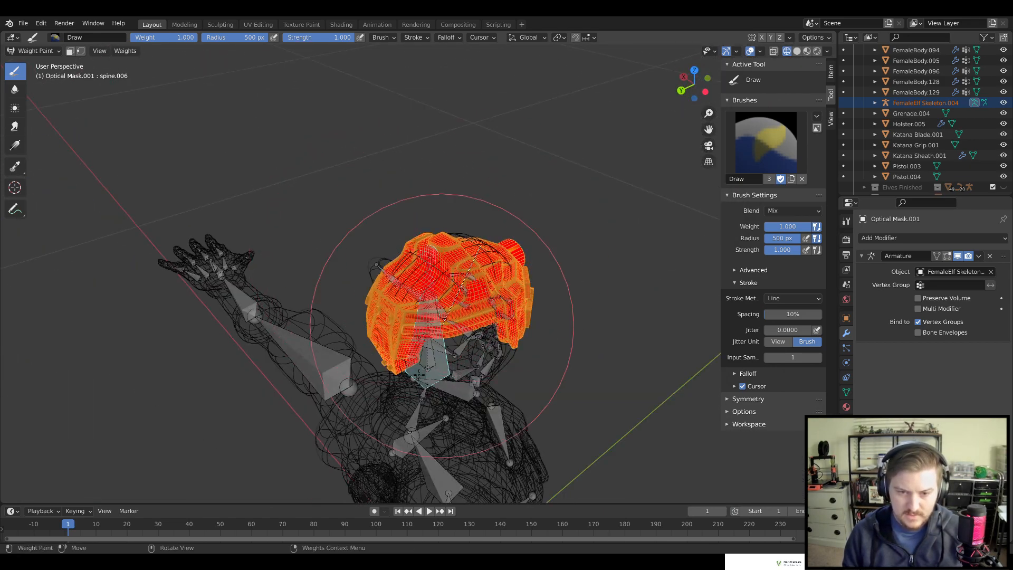
pyautogui.moveTo(523, 371); pyautogui.dragTo(436, 288, button='middle')
pyautogui.moveTo(523, 422)
pyautogui.mouseDown(button='middle')
pyautogui.moveTo(531, 312)
pyautogui.moveTo(467, 243)
pyautogui.mouseUp(button='middle')
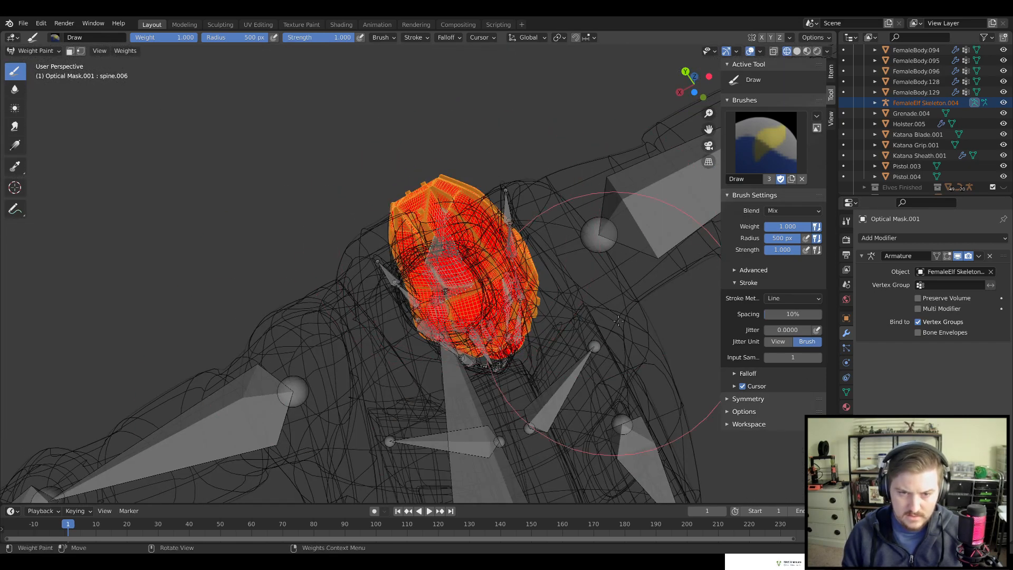
pyautogui.moveTo(638, 314)
pyautogui.mouseDown(button='middle')
pyautogui.moveTo(501, 364)
pyautogui.moveTo(508, 323)
pyautogui.mouseUp(button='middle')
pyautogui.press('z')
pyautogui.click(579, 365)
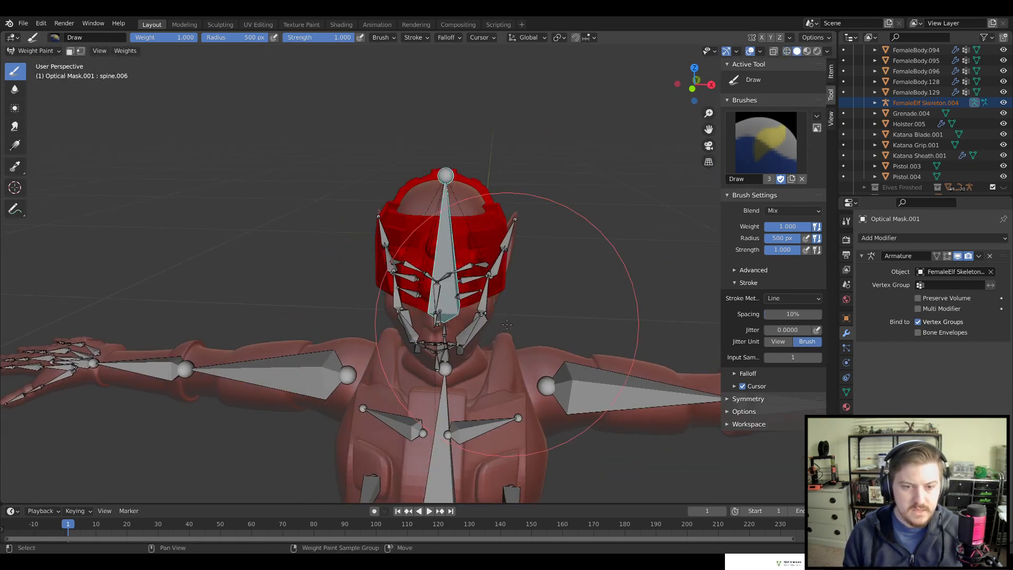
# Test-rotate the head bone spine.006 to check whether the weighted mask follows, and cancel the rotation
pyautogui.press('r')
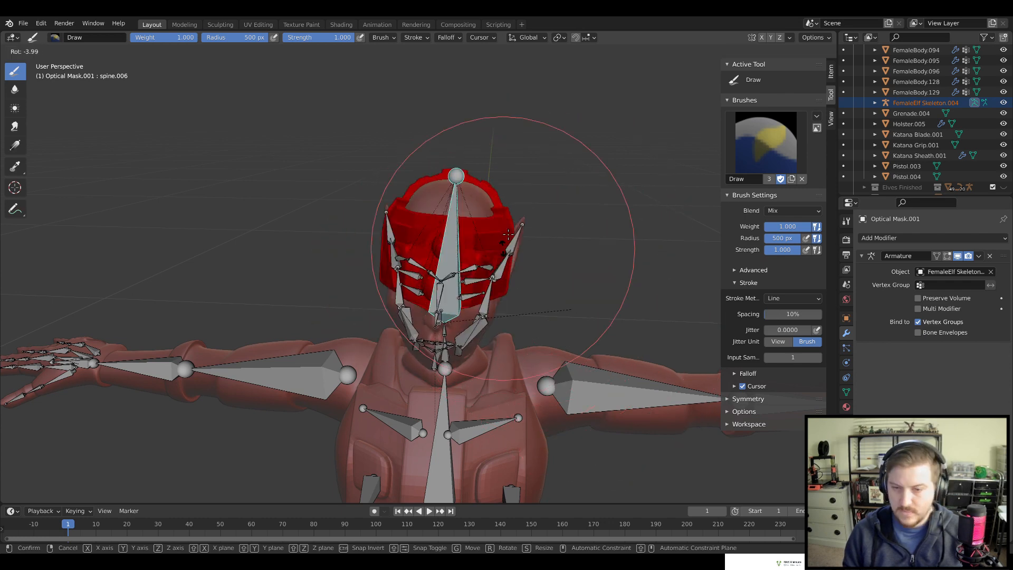
pyautogui.rightClick(630, 337)
pyautogui.moveTo(594, 441); pyautogui.dragTo(596, 369, button='middle')
pyautogui.moveTo(548, 418); pyautogui.dragTo(509, 469, button='middle')
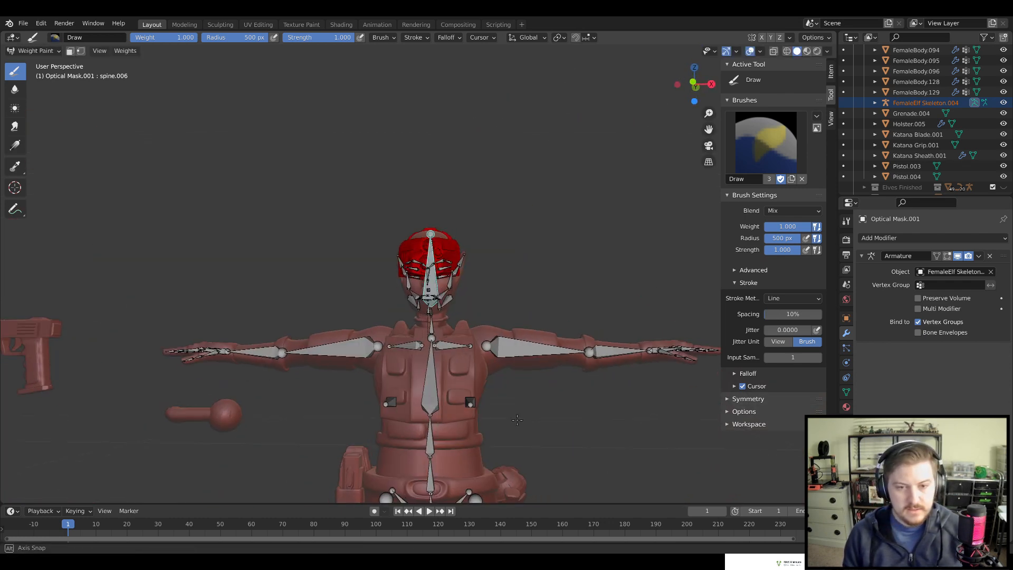
# Leave Weight Paint for Object Mode and deselect the mask and skeleton
pyautogui.scroll(-4, 497, 339)
pyautogui.moveTo(498, 339); pyautogui.dragTo(491, 369, button='middle')
pyautogui.click(49, 52)
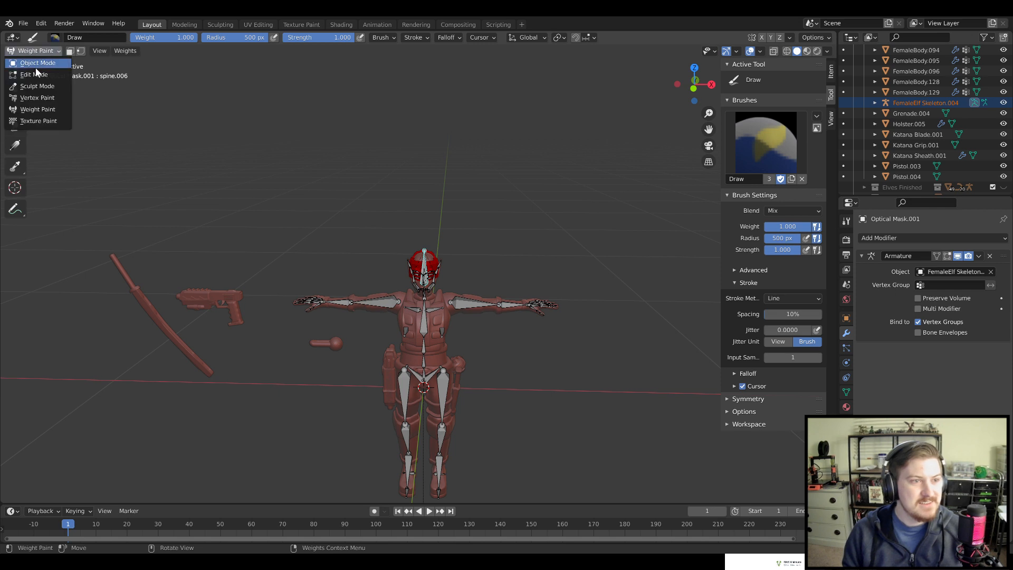
pyautogui.click(37, 64)
pyautogui.keyDown('shift'); pyautogui.moveTo(331, 363); pyautogui.dragTo(363, 254, button='middle'); pyautogui.keyUp('shift')
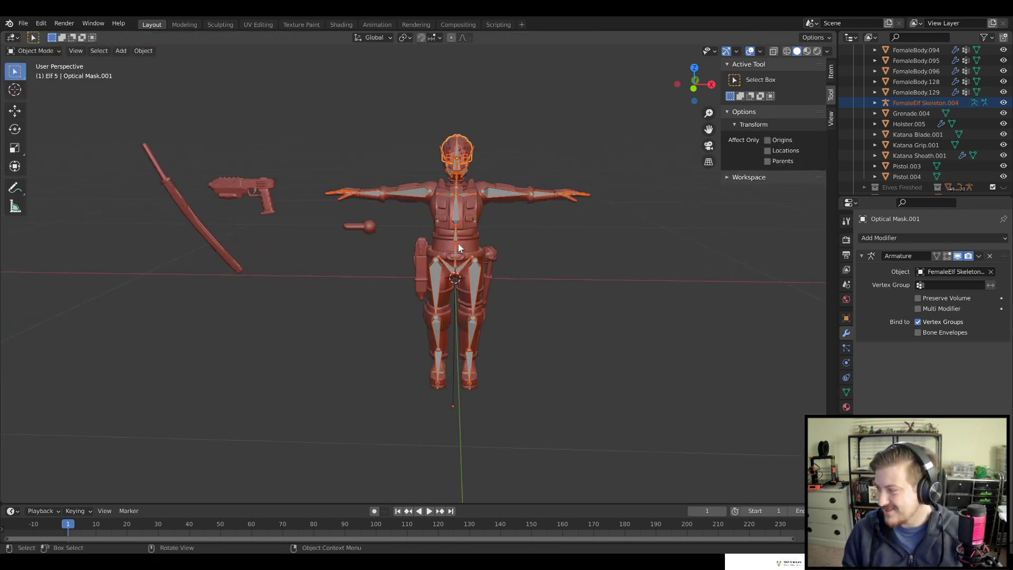
pyautogui.click(557, 289)
# Hide FemaleBody.070, the character's left forearm piece
pyautogui.scroll(5, 539, 277)
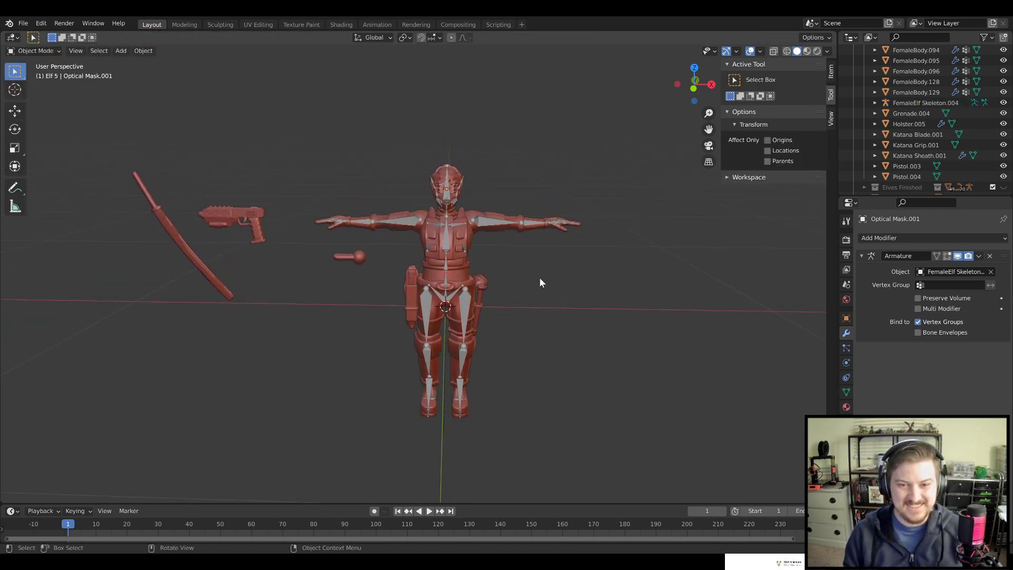
pyautogui.click(643, 184)
pyautogui.keyDown('shift'); pyautogui.moveTo(643, 182); pyautogui.dragTo(587, 299, button='middle'); pyautogui.keyUp('shift')
pyautogui.press('h')
pyautogui.keyDown('shift'); pyautogui.moveTo(230, 283); pyautogui.dragTo(271, 258, button='middle'); pyautogui.keyUp('shift')
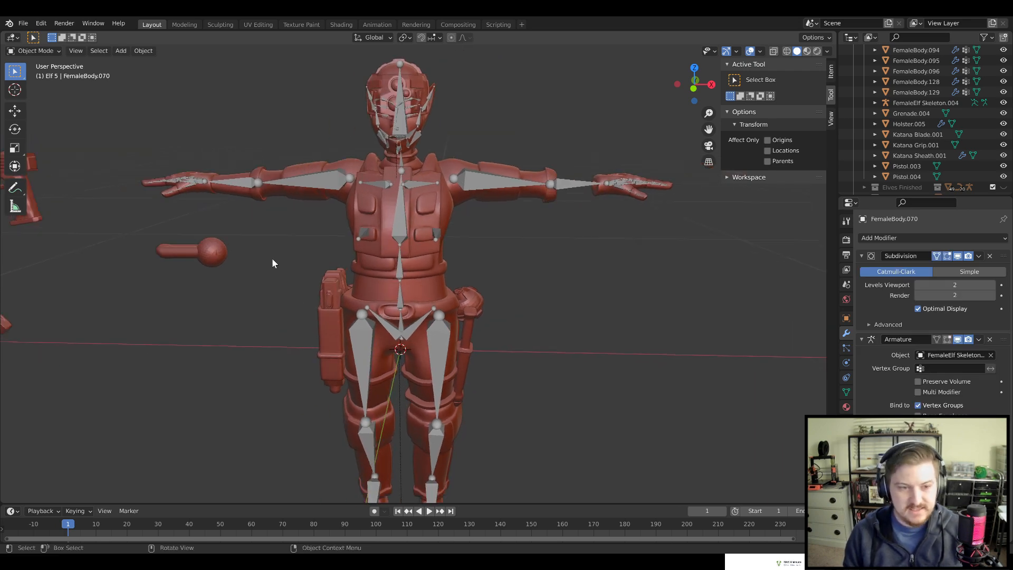
# Rotate Cyber Arm.002 by 180° in the top view and move it onto the character's left forearm bone
pyautogui.click(211, 258)
pyautogui.press('KP_7')
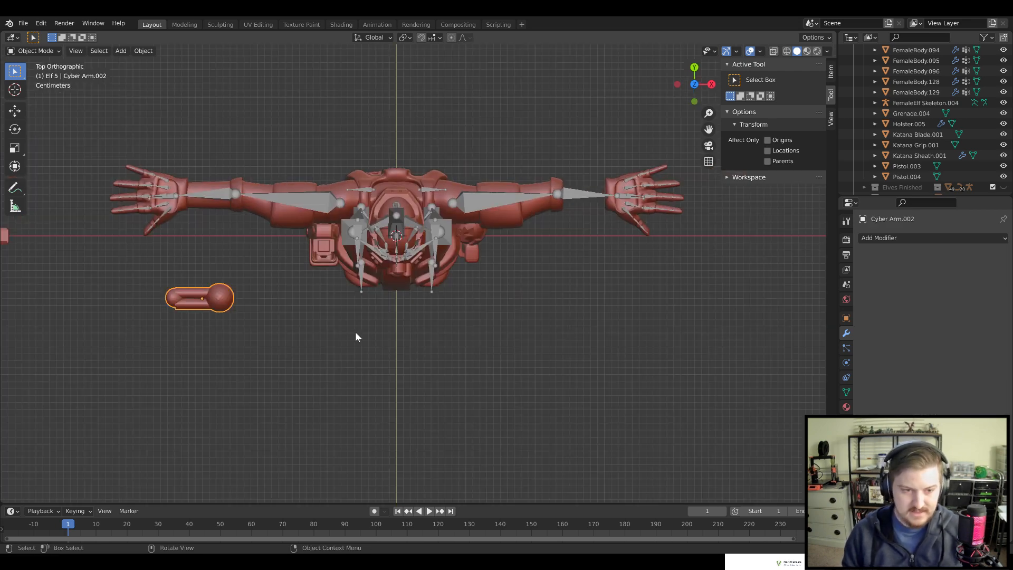
pyautogui.write('r180')
pyautogui.press('Return')
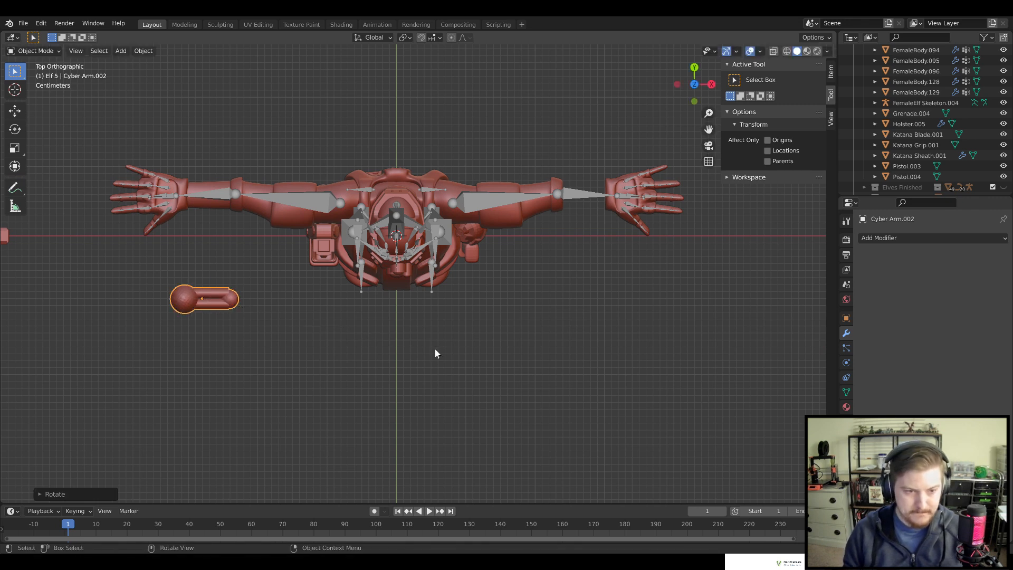
pyautogui.press('g')
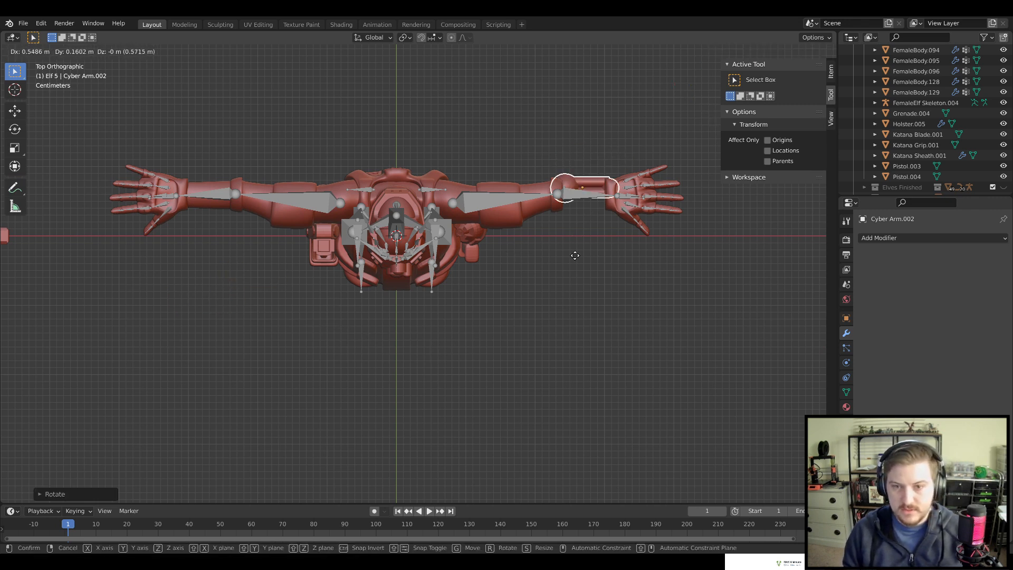
pyautogui.click(579, 254)
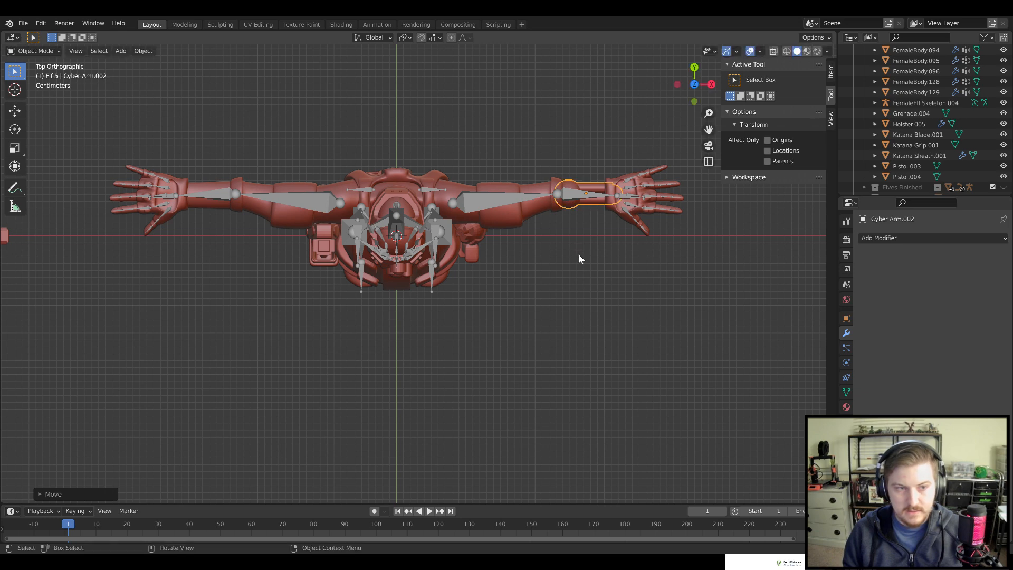
# Raise Cyber Arm.002 along Z in the front view to line it up with the left forearm bone
pyautogui.keyDown('ctrl'); pyautogui.scroll(-3, 568, 343); pyautogui.keyUp('ctrl')
pyautogui.scroll(5, 609, 328)
pyautogui.press('KP_1')
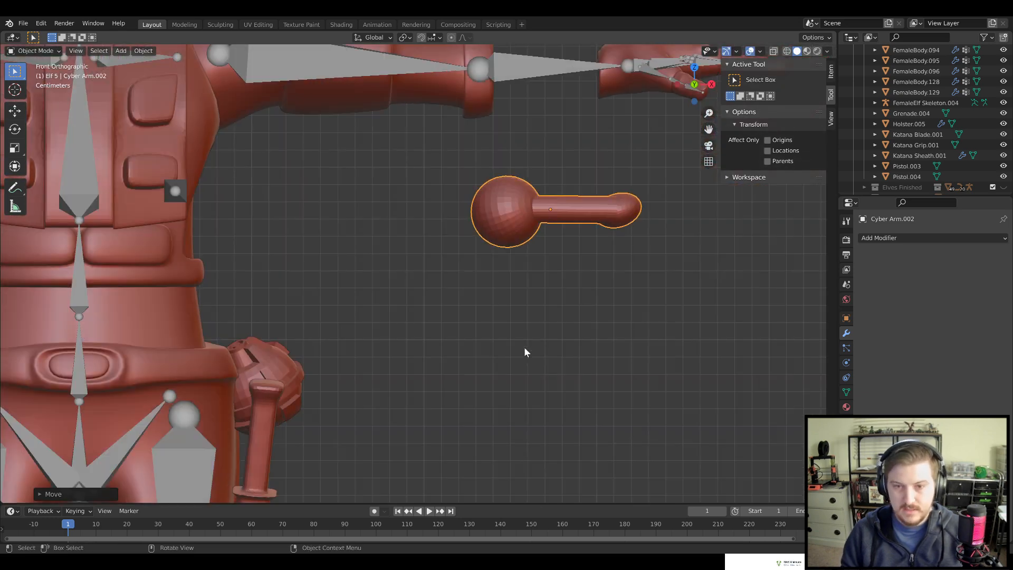
pyautogui.keyDown('shift'); pyautogui.moveTo(586, 303); pyautogui.dragTo(518, 424, button='middle'); pyautogui.keyUp('shift')
pyautogui.press('g')
pyautogui.press('z')
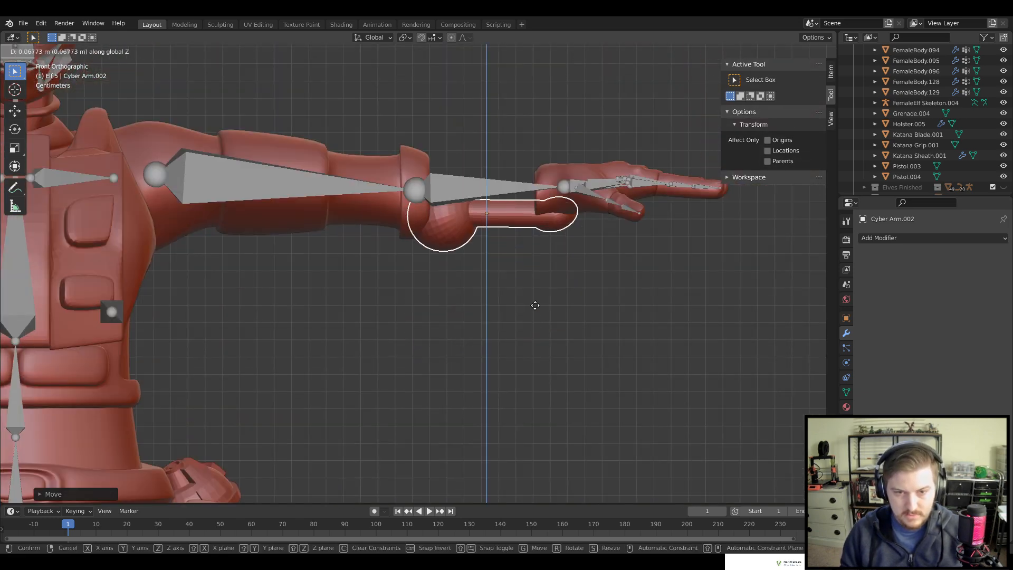
pyautogui.click(535, 286)
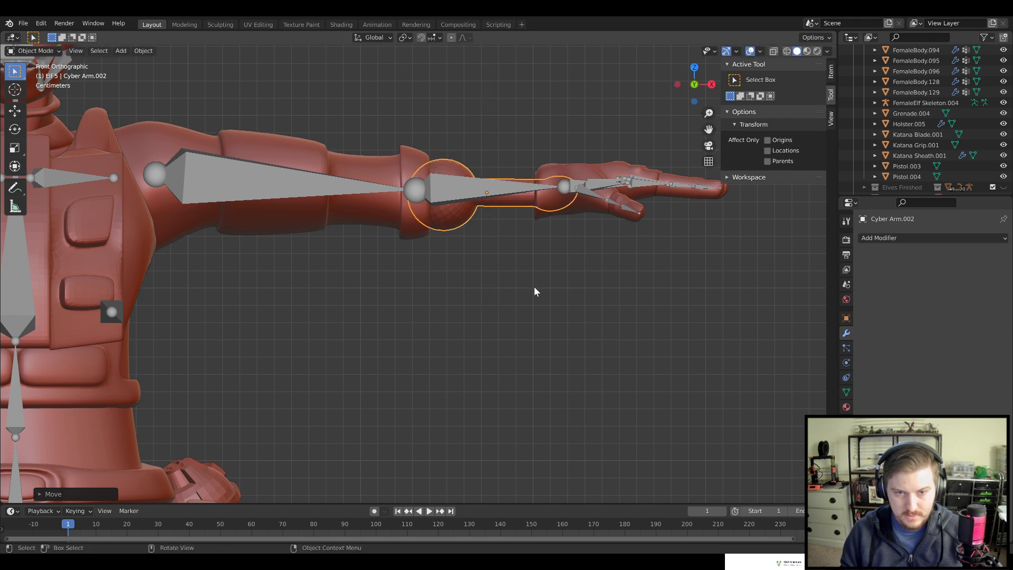
# Nudge Cyber Arm.002 slightly up along Z and along X toward the elbow so it fits between upper arm and hand
pyautogui.press('g')
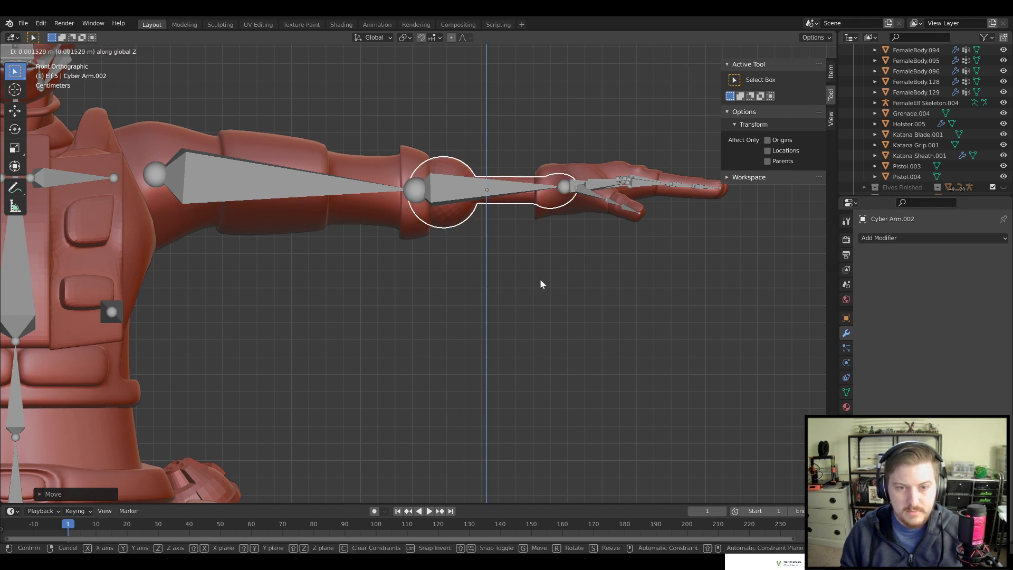
pyautogui.press('Escape')
pyautogui.press('g')
pyautogui.press('x')
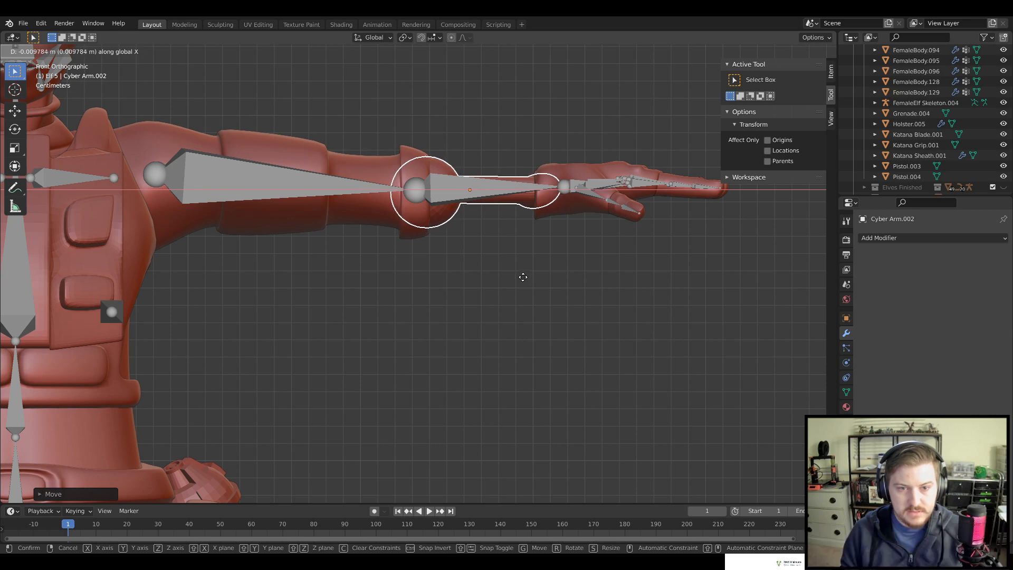
pyautogui.click(515, 276)
pyautogui.moveTo(540, 270); pyautogui.dragTo(513, 264, button='middle')
pyautogui.moveTo(473, 327); pyautogui.dragTo(489, 236, button='middle')
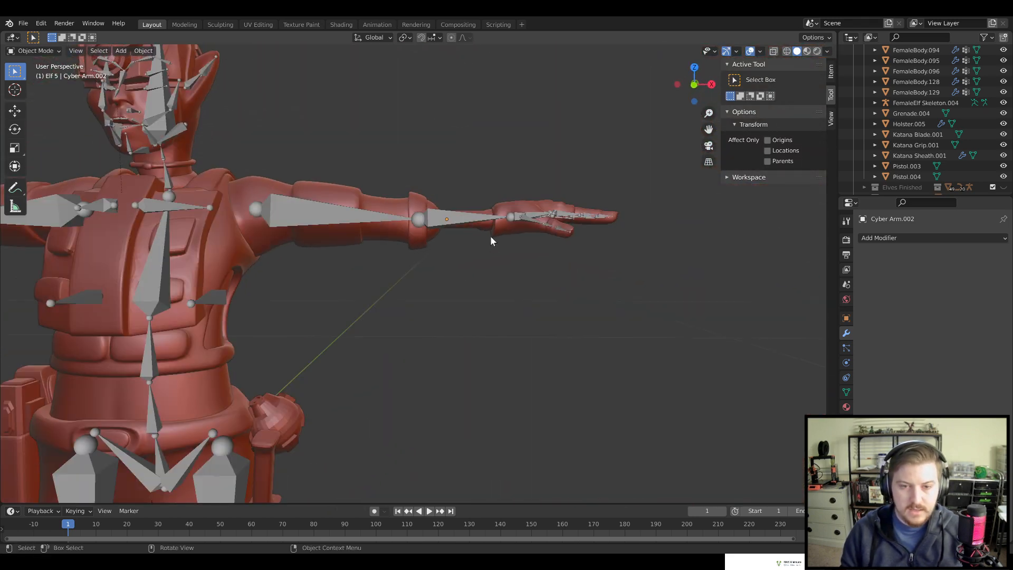
# Add an Armature modifier to Cyber Arm.002 with FemaleElf Skeleton.004 as its target object
pyautogui.click(483, 226)
pyautogui.click(879, 238)
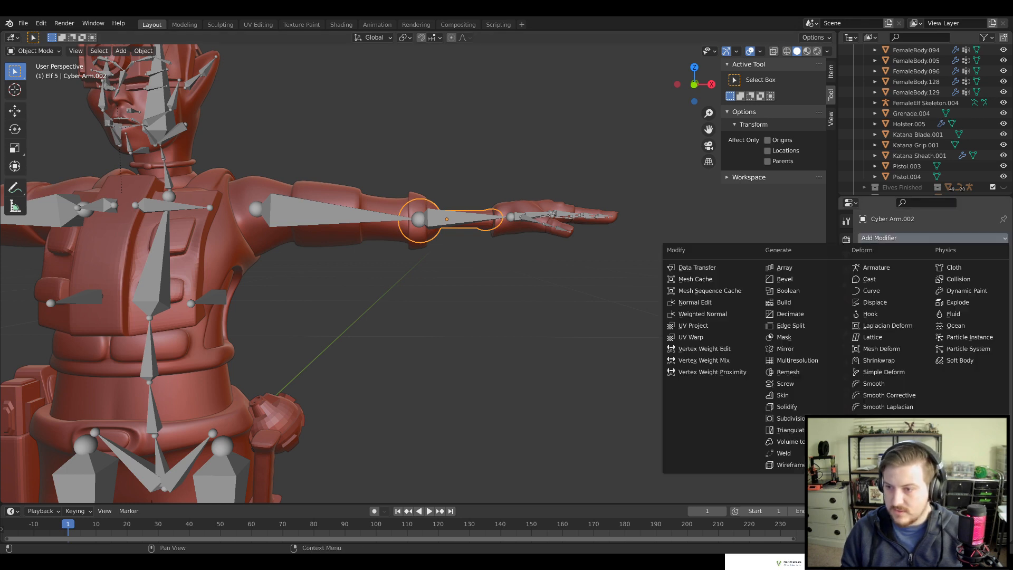
pyautogui.click(886, 269)
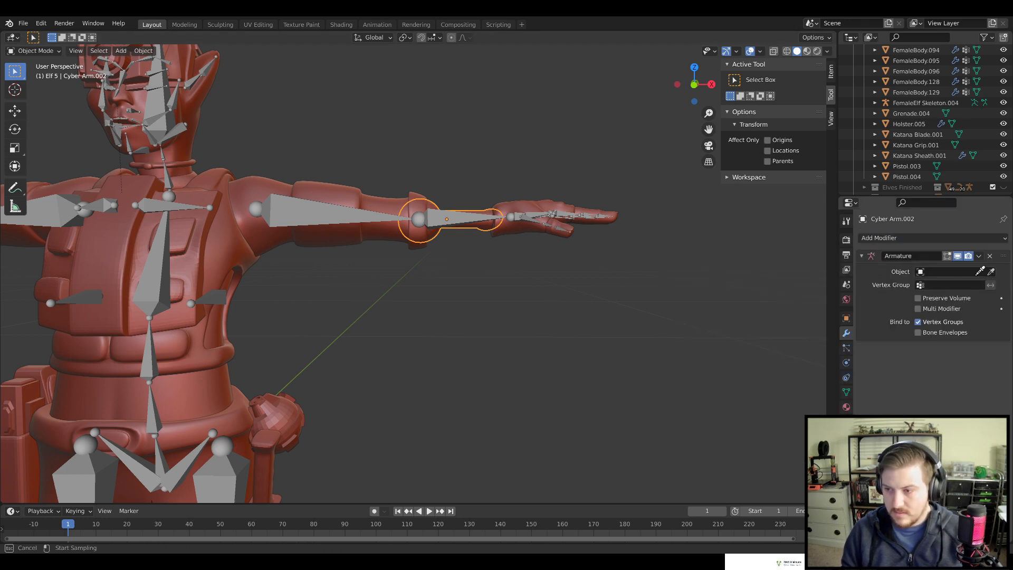
pyautogui.click(462, 213)
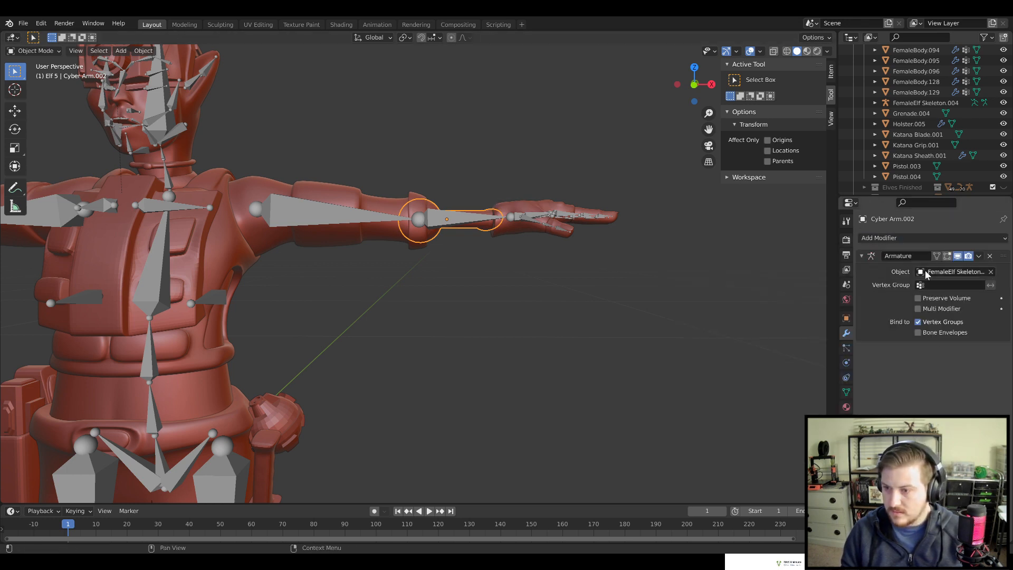
# Parent Cyber Arm.002 to FemaleElf Skeleton.004 with the Object option
pyautogui.click(488, 226)
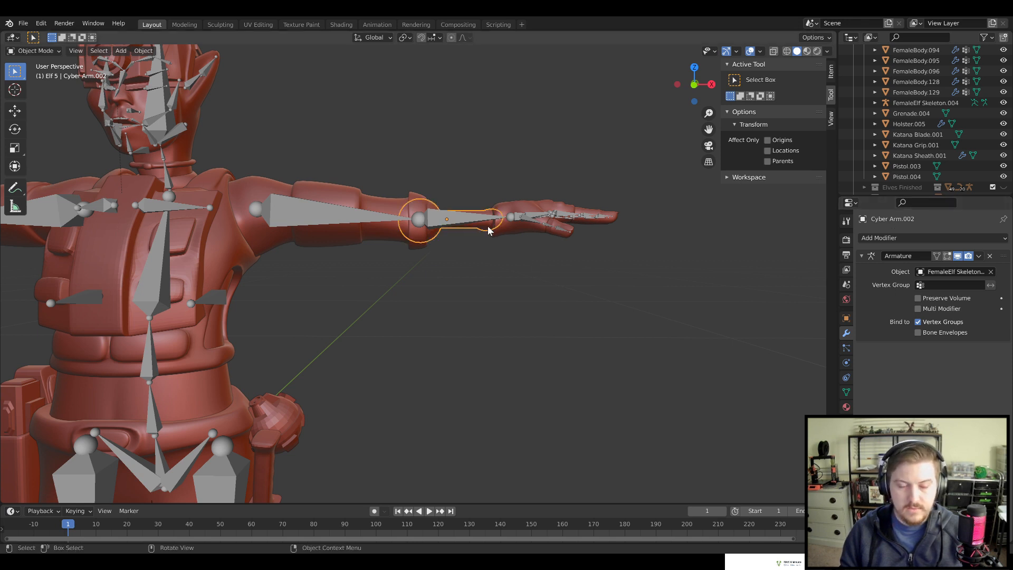
pyautogui.click(460, 219)
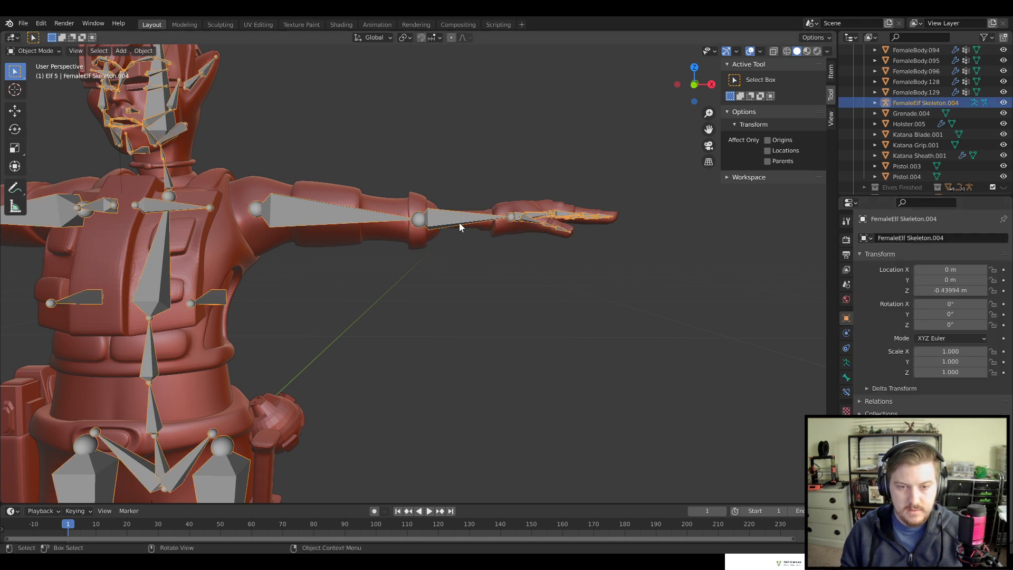
pyautogui.press('Tab')
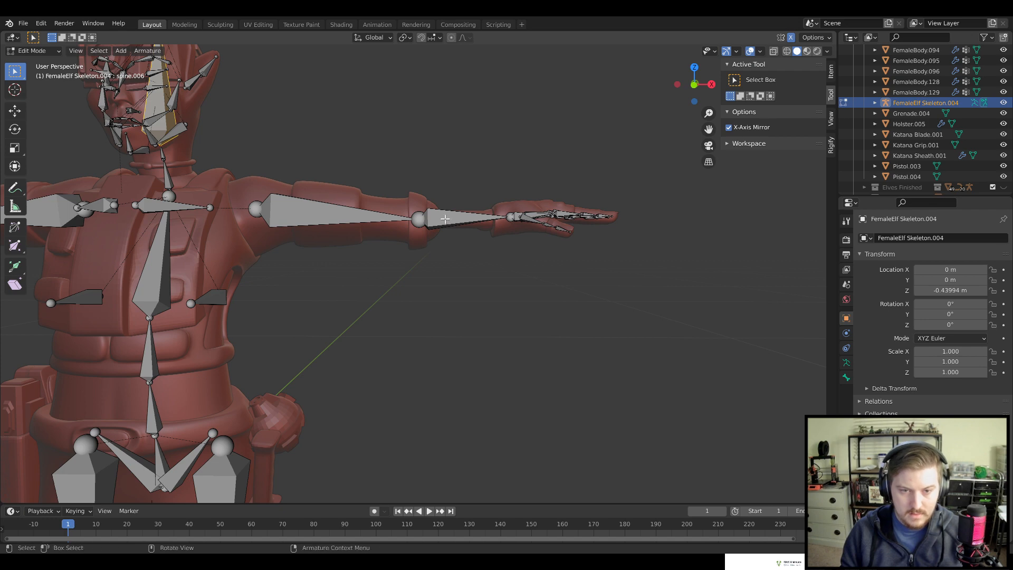
pyautogui.press('Tab')
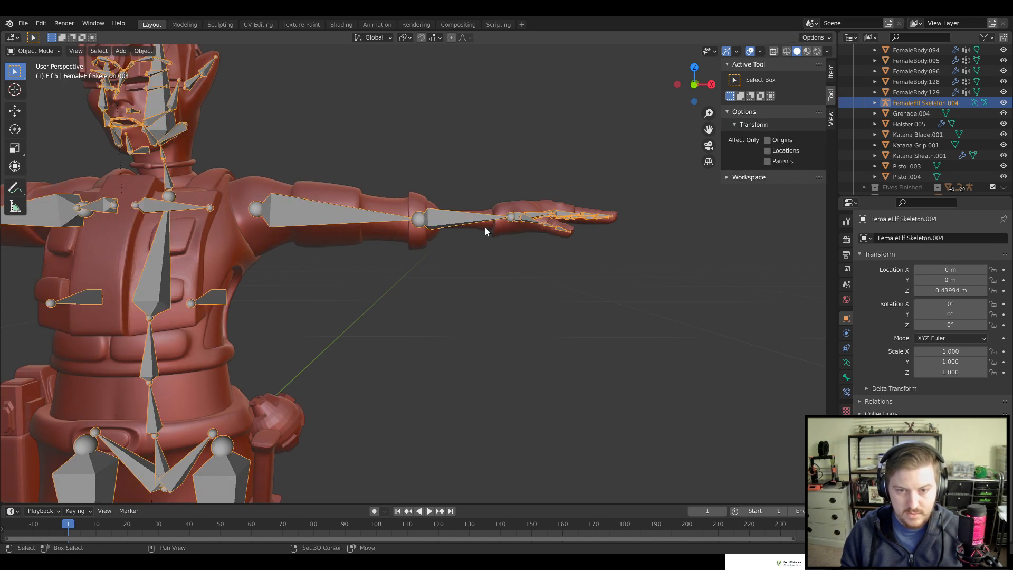
pyautogui.click(484, 226)
pyautogui.moveTo(501, 323); pyautogui.dragTo(484, 163, button='middle')
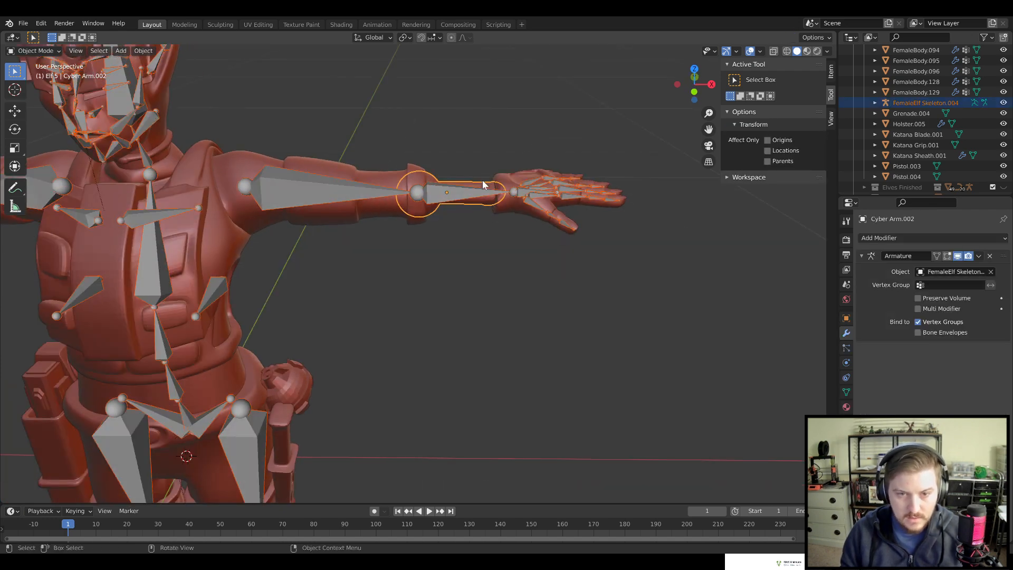
pyautogui.keyDown('shift'); pyautogui.click(482, 184); pyautogui.keyUp('shift')
pyautogui.hotkey('ctrl', 'p')
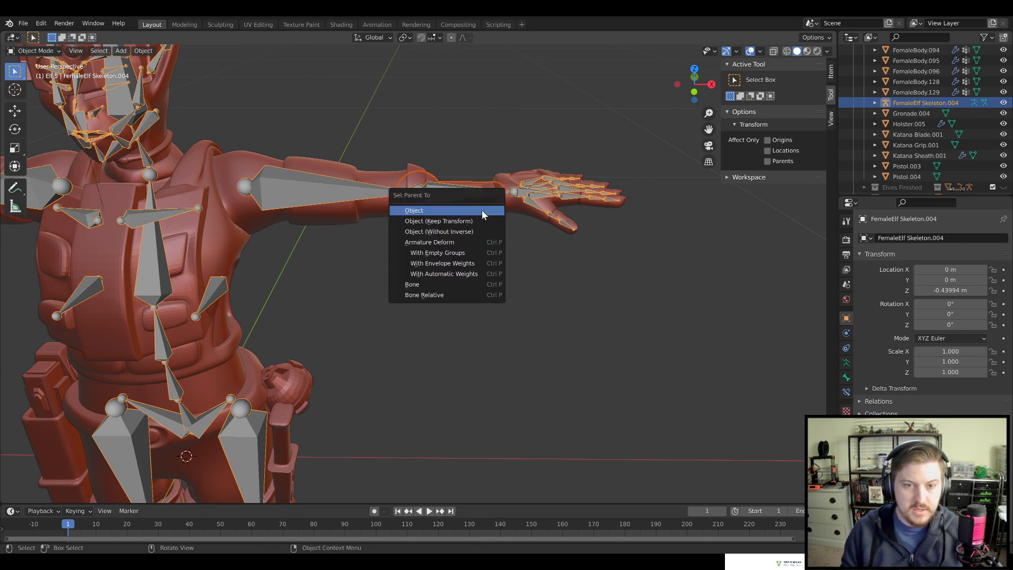
pyautogui.click(482, 210)
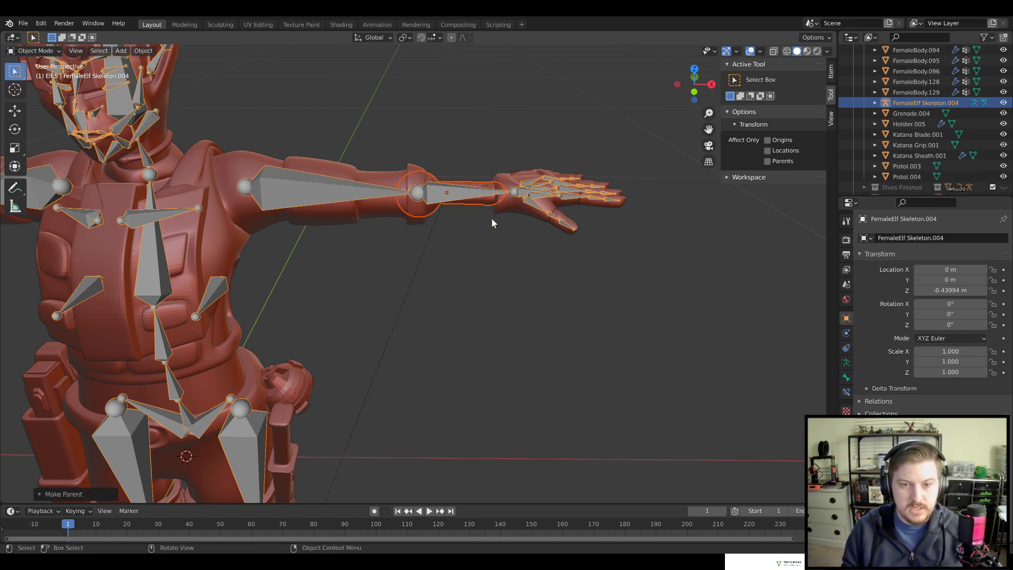
# Put Cyber Arm.002 into Weight Paint mode with FemaleElf Skeleton.004 also selected
pyautogui.moveTo(492, 219); pyautogui.dragTo(458, 157, button='middle')
pyautogui.click(476, 174)
pyautogui.click(485, 171)
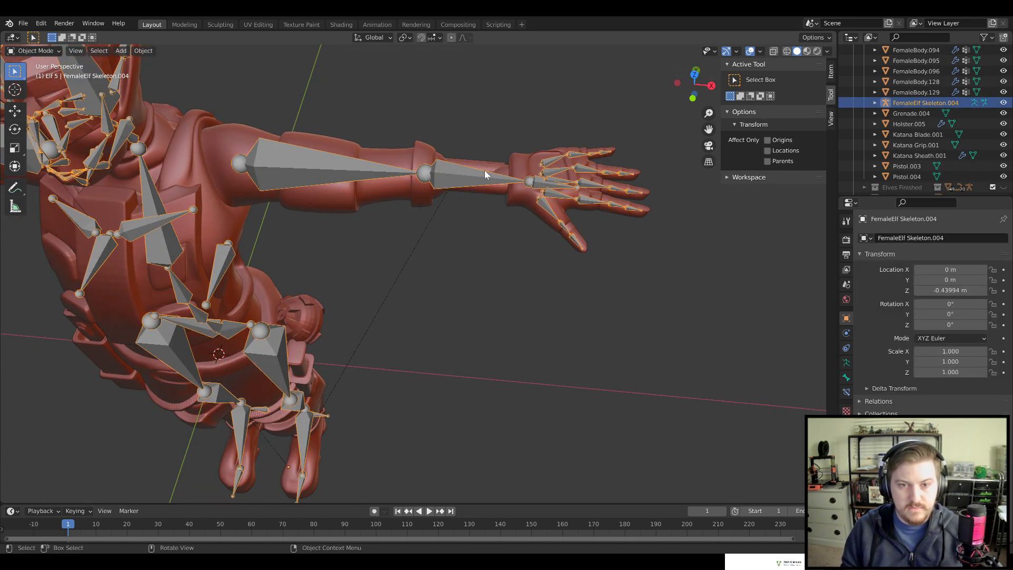
pyautogui.keyDown('shift'); pyautogui.click(485, 169); pyautogui.keyUp('shift')
pyautogui.click(33, 50)
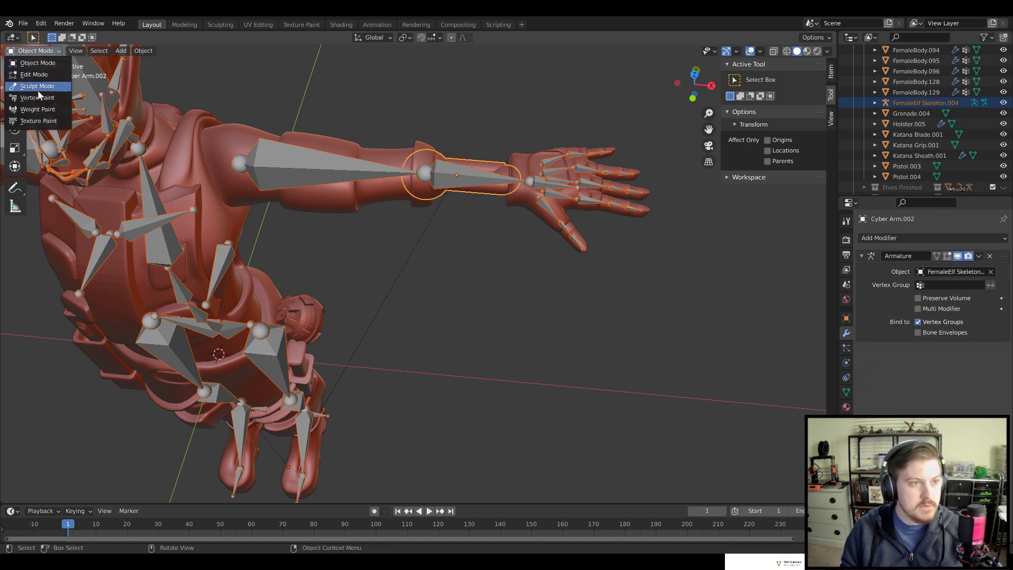
pyautogui.click(42, 108)
pyautogui.keyDown('shift'); pyautogui.moveTo(303, 258); pyautogui.dragTo(321, 307, button='middle'); pyautogui.keyUp('shift')
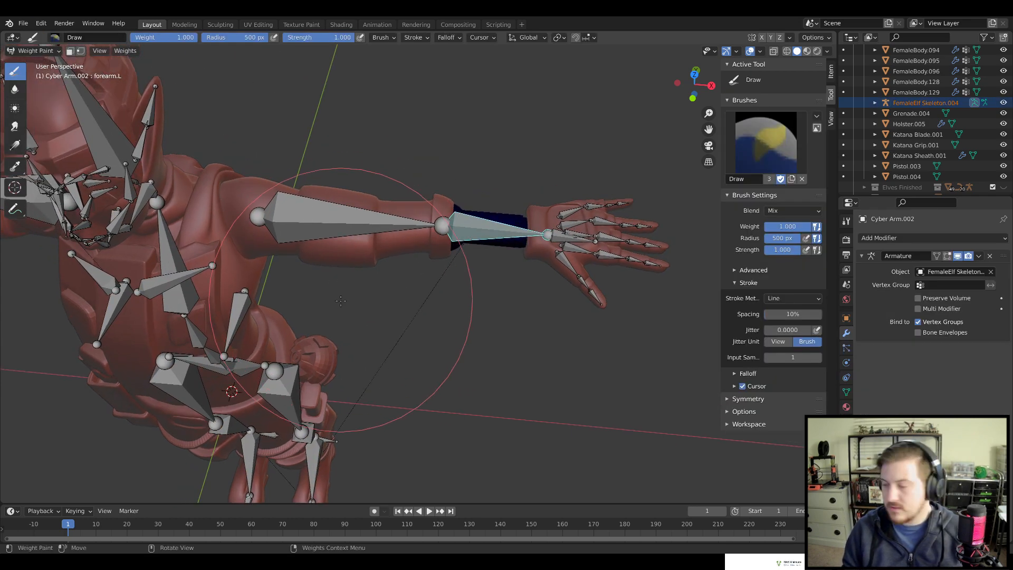
# In wireframe shading, paint Cyber Arm.002 from several sides with weight 1.000 for the forearm.L bone
pyautogui.moveTo(382, 318); pyautogui.dragTo(459, 296, button='middle')
pyautogui.press('z')
pyautogui.click(377, 292)
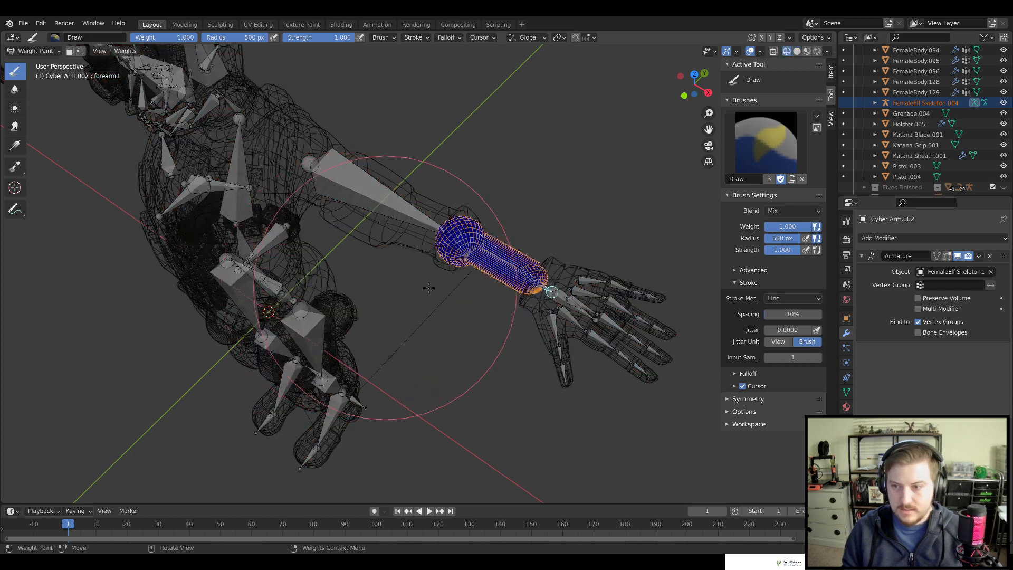
pyautogui.moveTo(475, 130); pyautogui.dragTo(561, 452)
pyautogui.moveTo(550, 316); pyautogui.dragTo(344, 294, button='middle')
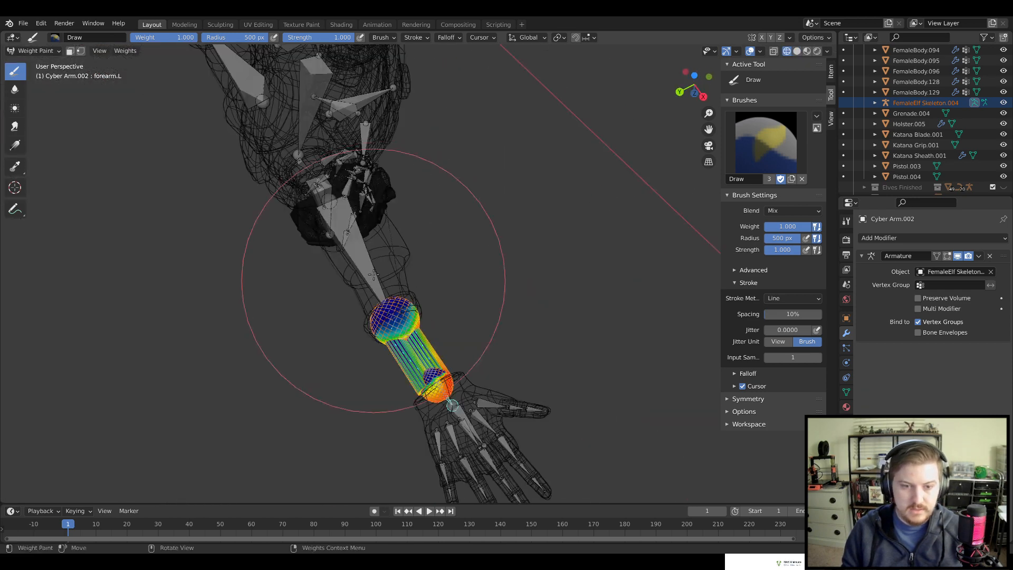
pyautogui.moveTo(443, 201)
pyautogui.mouseDown(button='middle')
pyautogui.moveTo(464, 232)
pyautogui.moveTo(458, 275)
pyautogui.mouseUp(button='middle')
pyautogui.moveTo(458, 274); pyautogui.dragTo(433, 370)
pyautogui.moveTo(521, 203)
pyautogui.mouseDown()
pyautogui.moveTo(492, 305)
pyautogui.moveTo(475, 317)
pyautogui.mouseUp()
pyautogui.moveTo(400, 120); pyautogui.dragTo(435, 211, button='middle')
pyautogui.moveTo(427, 212); pyautogui.dragTo(364, 253)
pyautogui.moveTo(311, 253)
pyautogui.mouseDown(button='middle')
pyautogui.moveTo(385, 263)
pyautogui.moveTo(399, 297)
pyautogui.mouseUp(button='middle')
pyautogui.moveTo(460, 229); pyautogui.dragTo(470, 335)
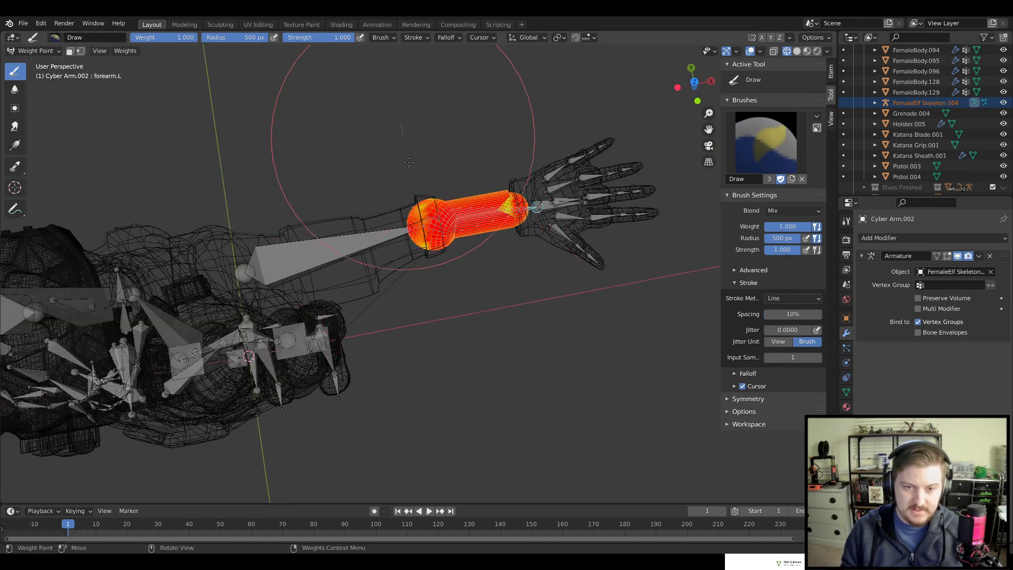
pyautogui.moveTo(403, 138); pyautogui.dragTo(462, 303)
pyautogui.moveTo(462, 303)
pyautogui.mouseDown(button='middle')
pyautogui.moveTo(443, 237)
pyautogui.moveTo(491, 271)
pyautogui.mouseUp(button='middle')
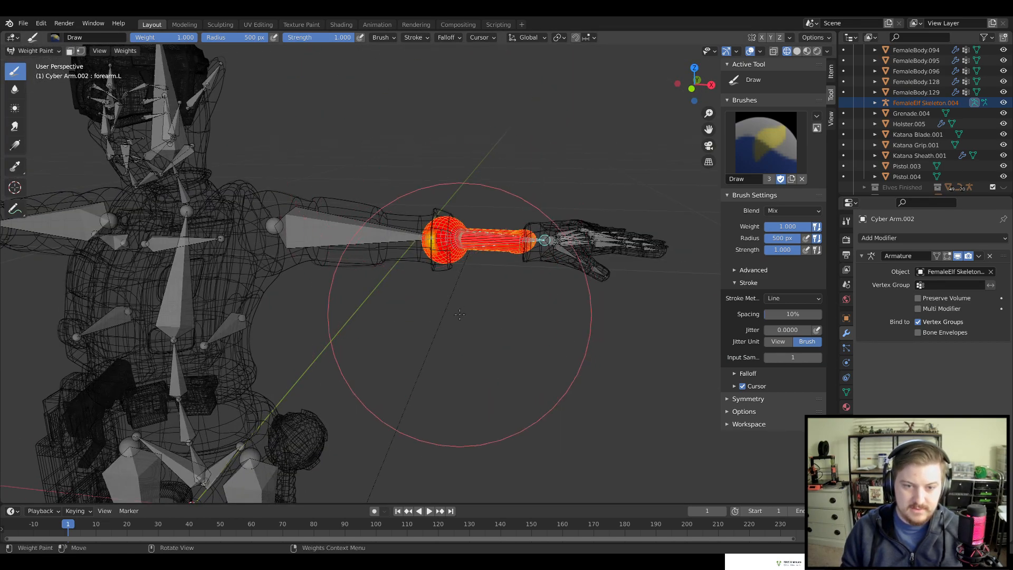
# Paint the remaining weakly weighted patches on the cyber arm's elbow ball with weight 1.000 for forearm.L
pyautogui.moveTo(475, 312)
pyautogui.mouseDown(button='middle')
pyautogui.moveTo(522, 295)
pyautogui.moveTo(422, 254)
pyautogui.mouseUp(button='middle')
pyautogui.moveTo(479, 321); pyautogui.dragTo(409, 227, button='middle')
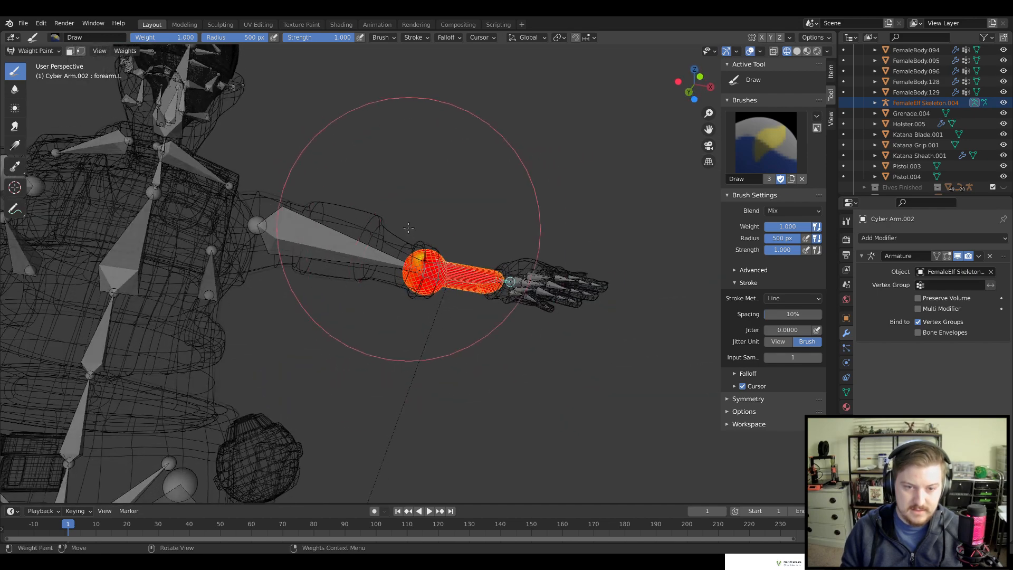
pyautogui.scroll(6, 444, 290)
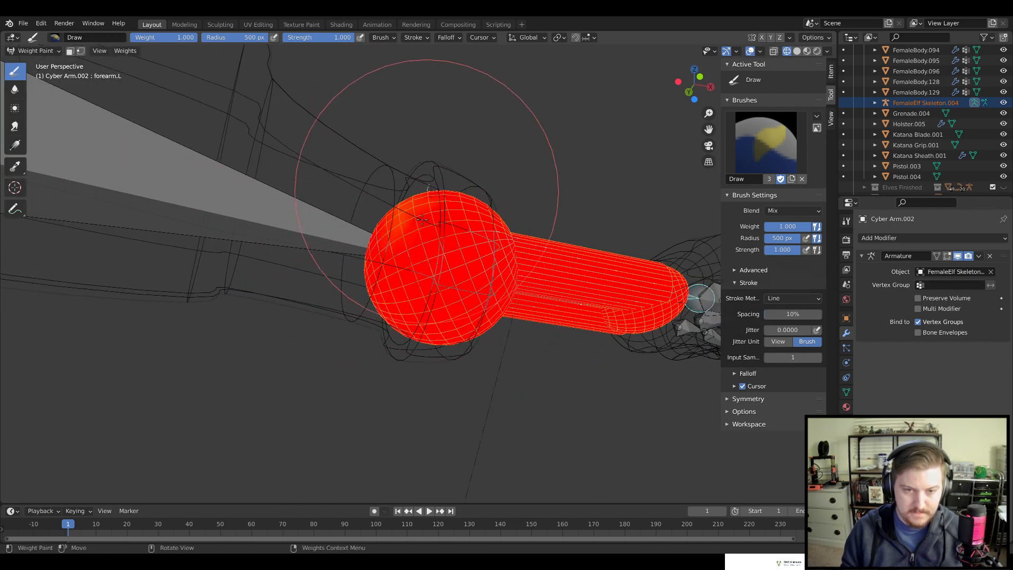
pyautogui.moveTo(653, 341); pyautogui.dragTo(475, 200, button='middle')
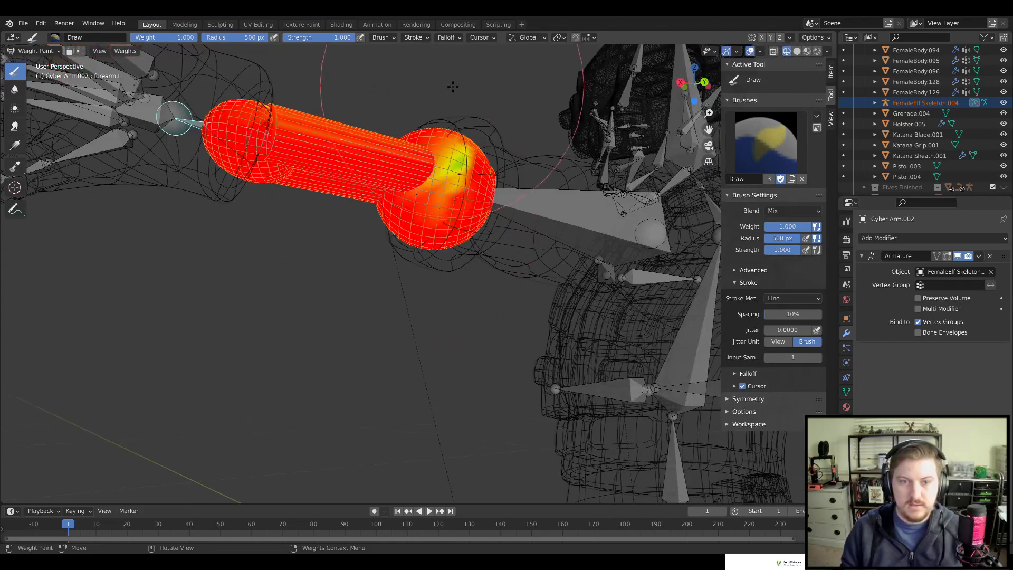
pyautogui.moveTo(448, 148); pyautogui.dragTo(430, 199)
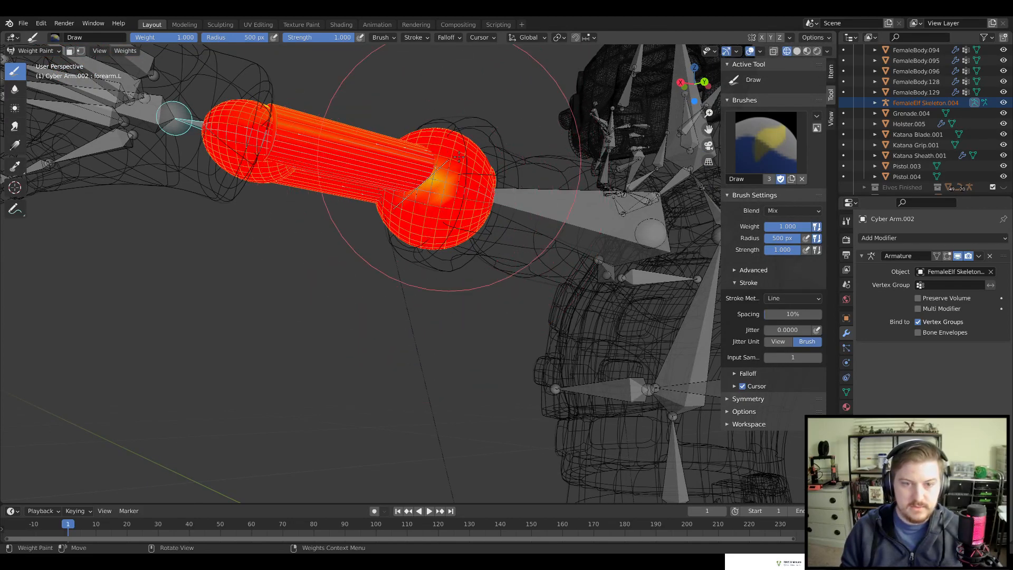
pyautogui.scroll(3, 466, 149)
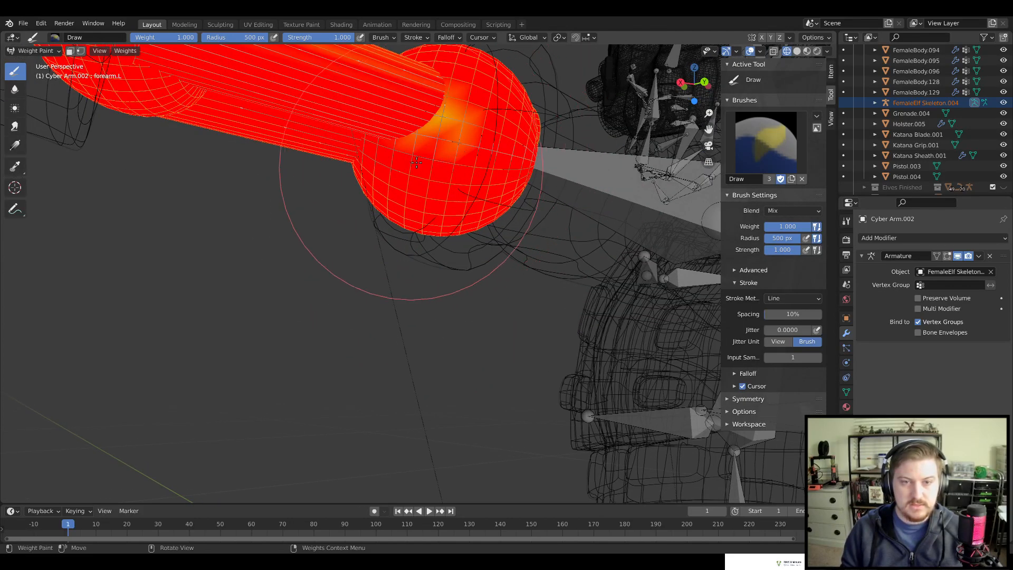
pyautogui.moveTo(412, 166); pyautogui.dragTo(348, 302, button='middle')
pyautogui.scroll(2, 347, 111)
pyautogui.scroll(5, 348, 302)
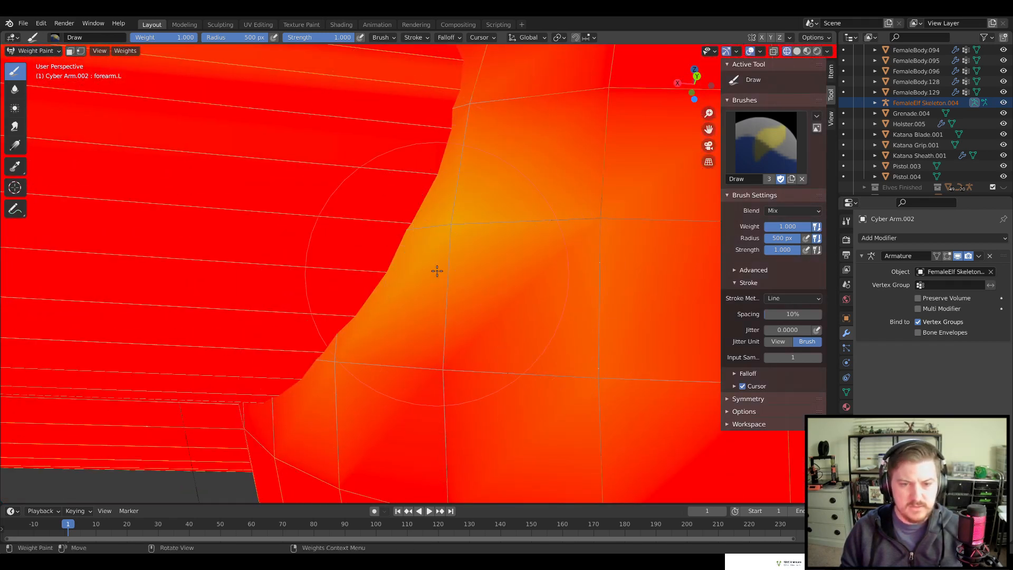
pyautogui.scroll(-4, 437, 271)
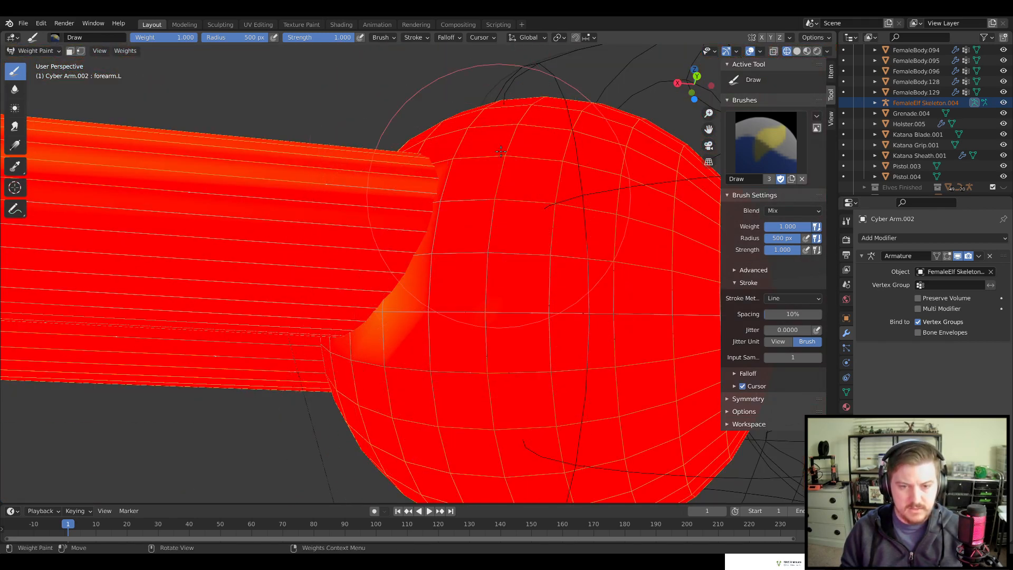
pyautogui.moveTo(286, 445); pyautogui.dragTo(286, 446)
pyautogui.scroll(-3, 343, 359)
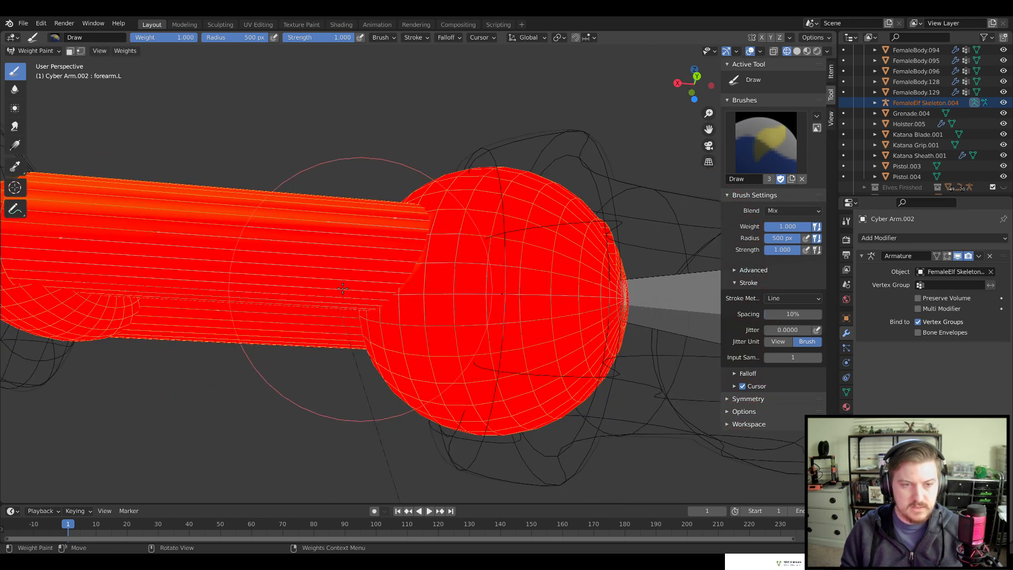
# Fill in full forearm.L weight along the cyber arm's shaft and wrist end, and check the mesh for gaps
pyautogui.keyDown('shift'); pyautogui.moveTo(375, 289); pyautogui.dragTo(633, 375, button='middle'); pyautogui.keyUp('shift')
pyautogui.moveTo(388, 298); pyautogui.dragTo(420, 372, button='middle')
pyautogui.moveTo(409, 343)
pyautogui.mouseDown()
pyautogui.moveTo(436, 473)
pyautogui.moveTo(535, 440)
pyautogui.mouseUp()
pyautogui.moveTo(458, 436); pyautogui.dragTo(609, 196)
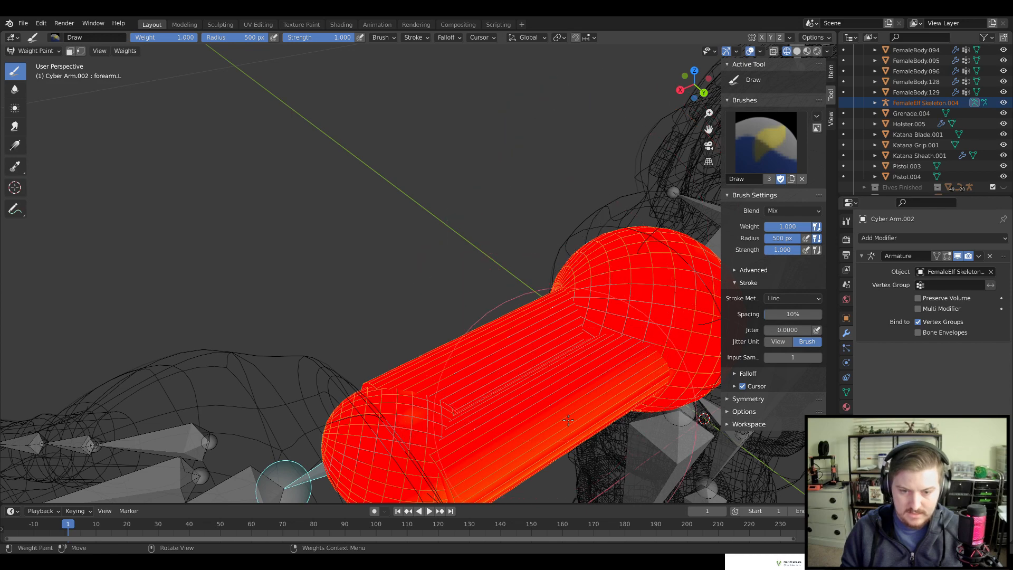
pyautogui.moveTo(568, 420); pyautogui.dragTo(577, 230, button='middle')
pyautogui.moveTo(509, 377); pyautogui.dragTo(417, 264, button='middle')
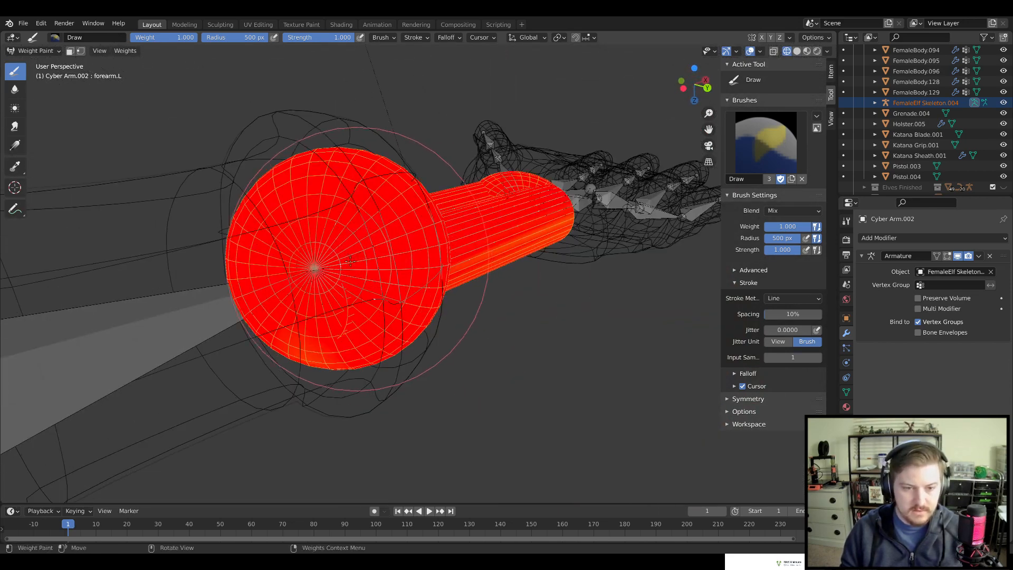
pyautogui.moveTo(296, 401)
pyautogui.mouseDown(button='middle')
pyautogui.moveTo(425, 263)
pyautogui.moveTo(390, 329)
pyautogui.moveTo(336, 210)
pyautogui.mouseUp(button='middle')
pyautogui.scroll(-7, 390, 328)
# Switch to solid shading and test-rotate the forearm.L bone in the front view, cancelling the rotation
pyautogui.press('z')
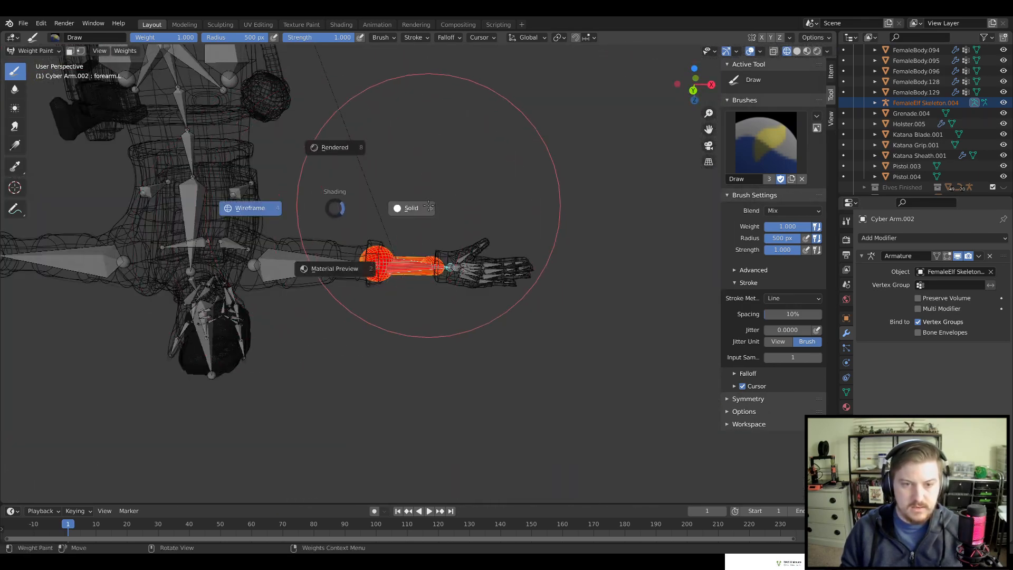
pyautogui.click(429, 206)
pyautogui.moveTo(481, 331); pyautogui.dragTo(459, 261, button='middle')
pyautogui.press('KP_1')
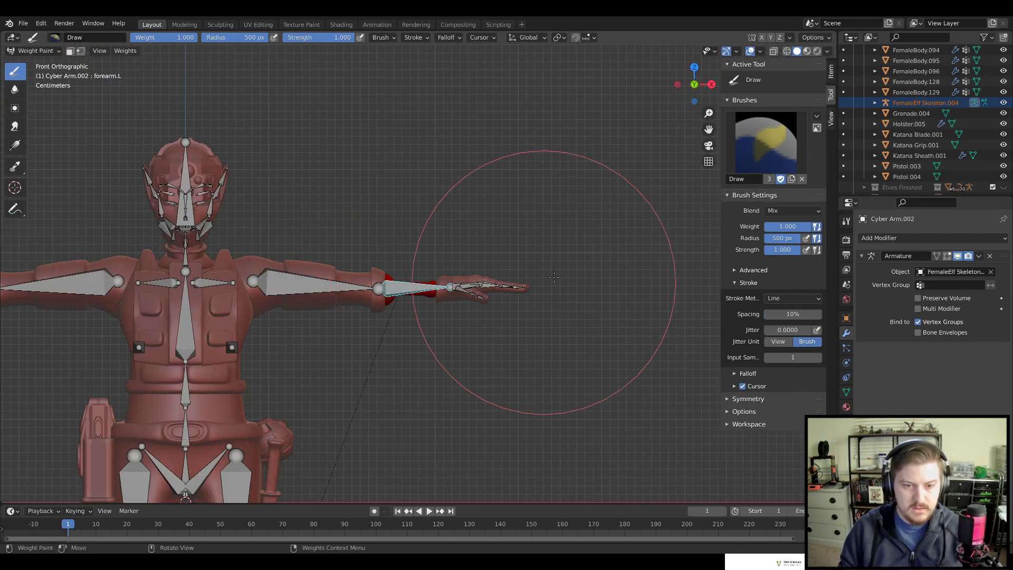
pyautogui.press('r')
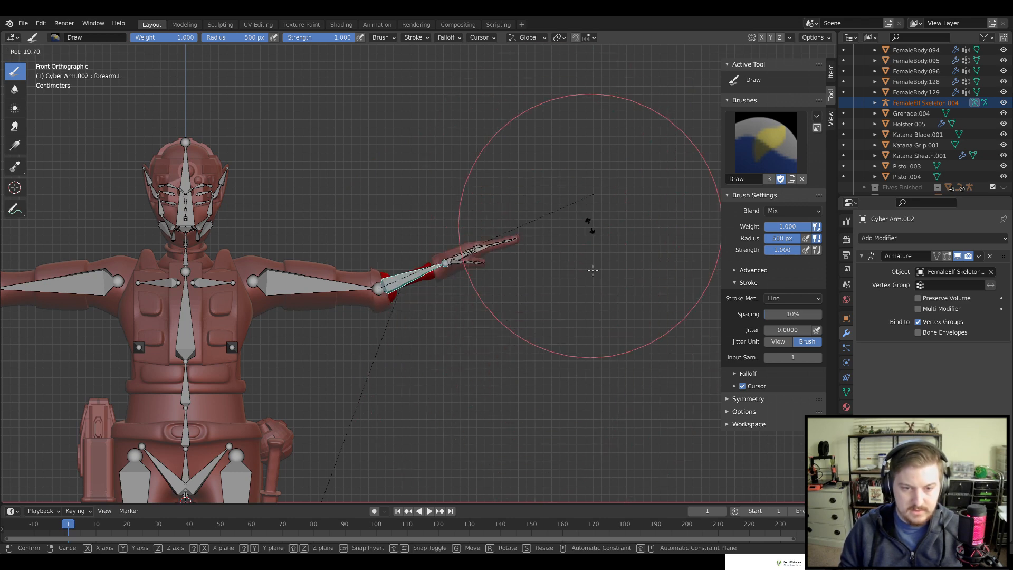
pyautogui.rightClick(578, 318)
# Return Cyber Arm.002 to Object Mode and clear the selection
pyautogui.click(34, 51)
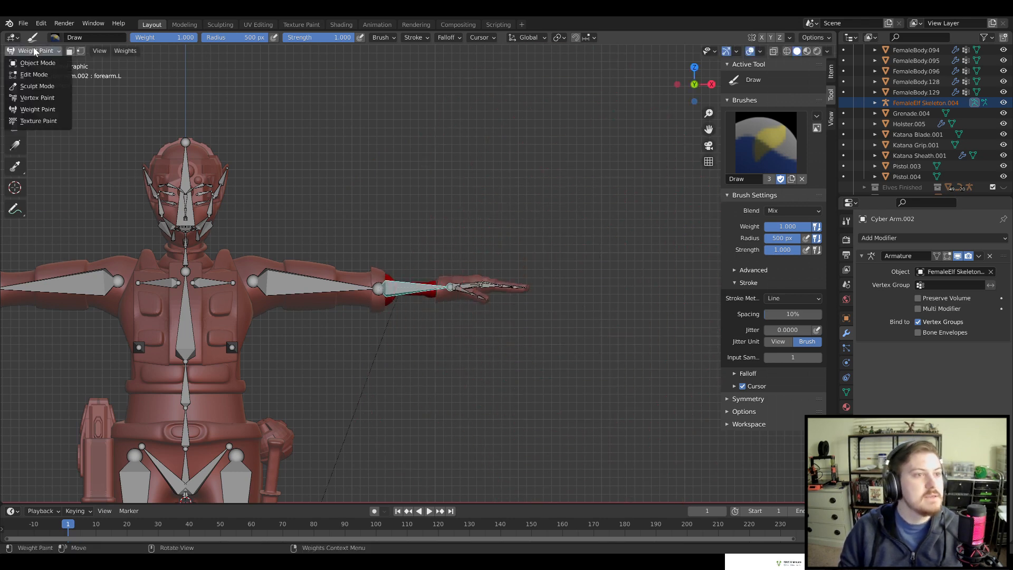
pyautogui.click(37, 63)
pyautogui.keyDown('shift'); pyautogui.moveTo(275, 362); pyautogui.dragTo(497, 285, button='middle'); pyautogui.keyUp('shift')
pyautogui.click(602, 259)
pyautogui.scroll(-3, 590, 280)
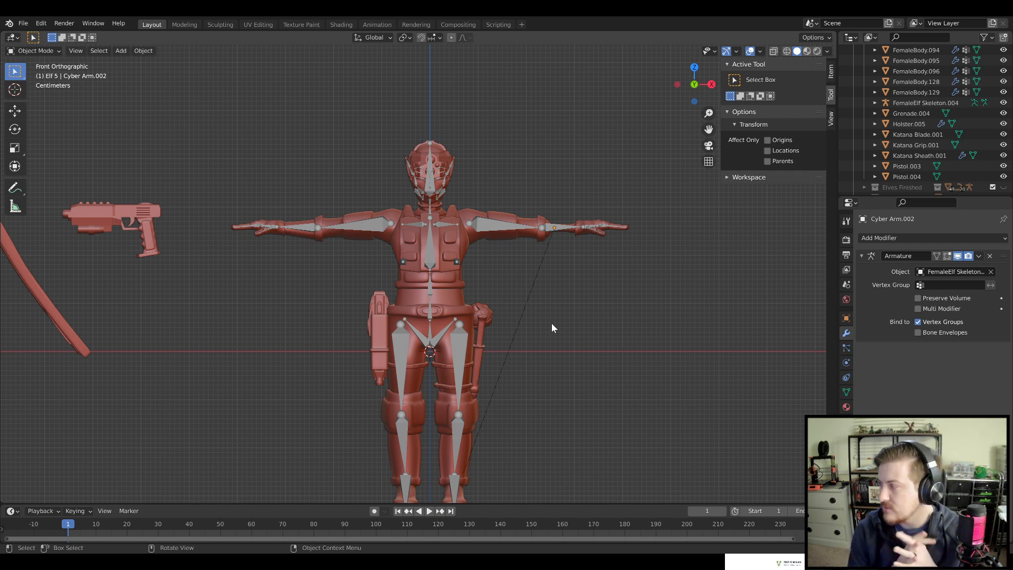
# Examine the katana, its sheath and the pistol beside the character from several sides
pyautogui.scroll(4, 625, 300)
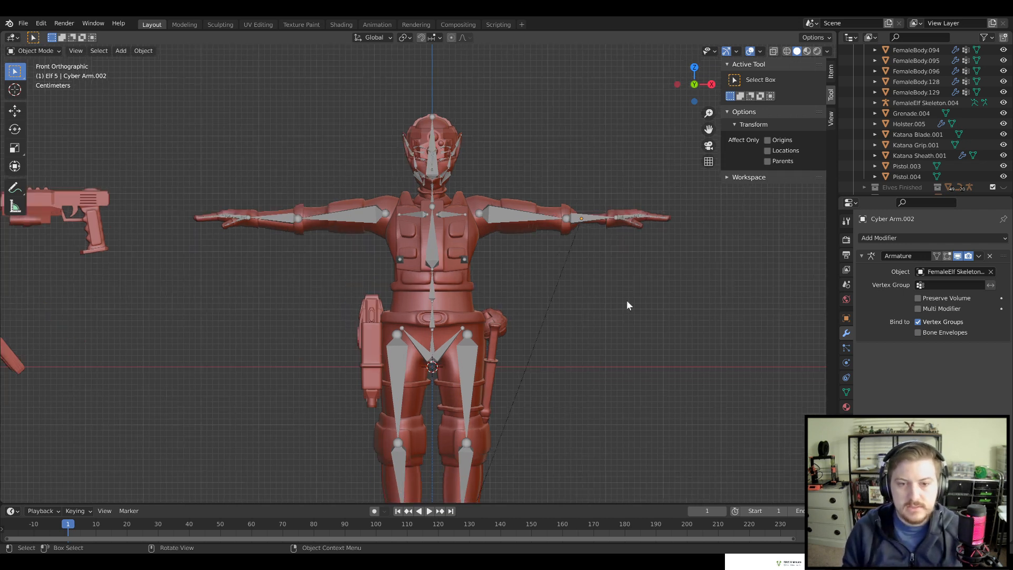
pyautogui.moveTo(575, 227); pyautogui.dragTo(514, 296, button='middle')
pyautogui.scroll(-3, 562, 265)
pyautogui.keyDown('shift'); pyautogui.moveTo(240, 304); pyautogui.dragTo(397, 328, button='middle'); pyautogui.keyUp('shift')
pyautogui.click(264, 228)
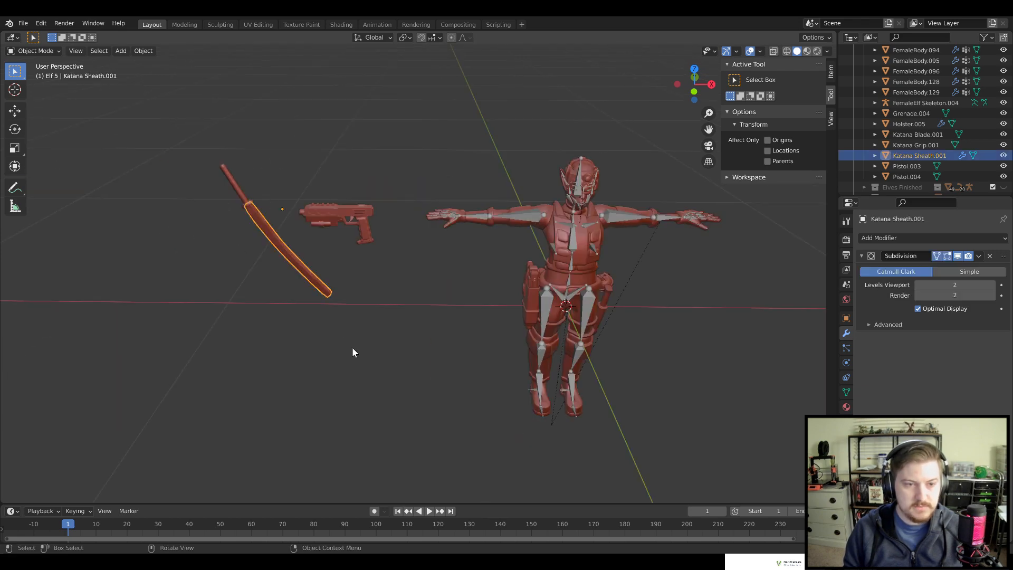
pyautogui.scroll(4, 431, 282)
pyautogui.moveTo(441, 283); pyautogui.dragTo(496, 275, button='middle')
pyautogui.click(495, 275)
pyautogui.click(528, 140)
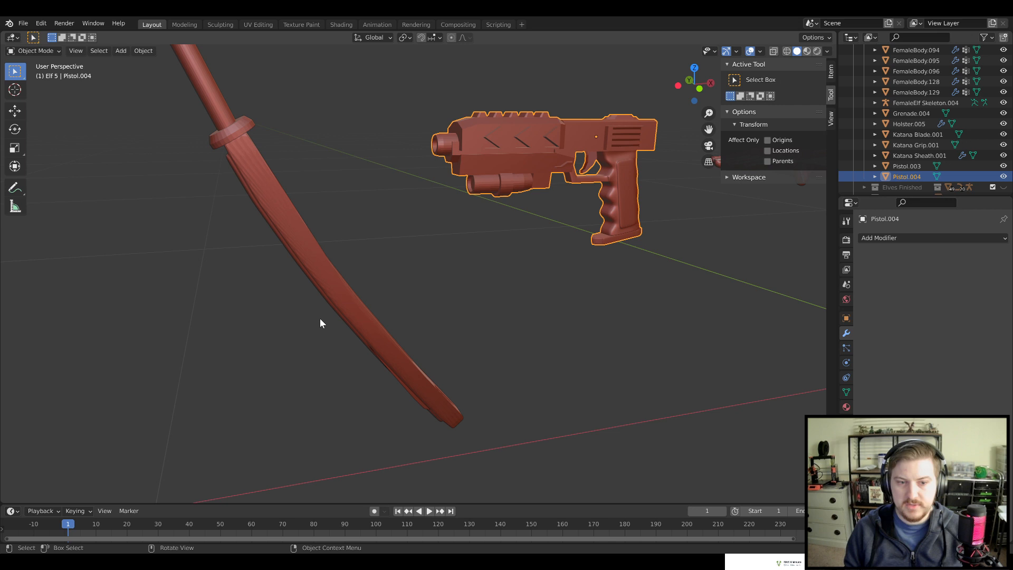
pyautogui.click(338, 292)
pyautogui.moveTo(339, 292); pyautogui.dragTo(477, 250, button='middle')
pyautogui.click(509, 182)
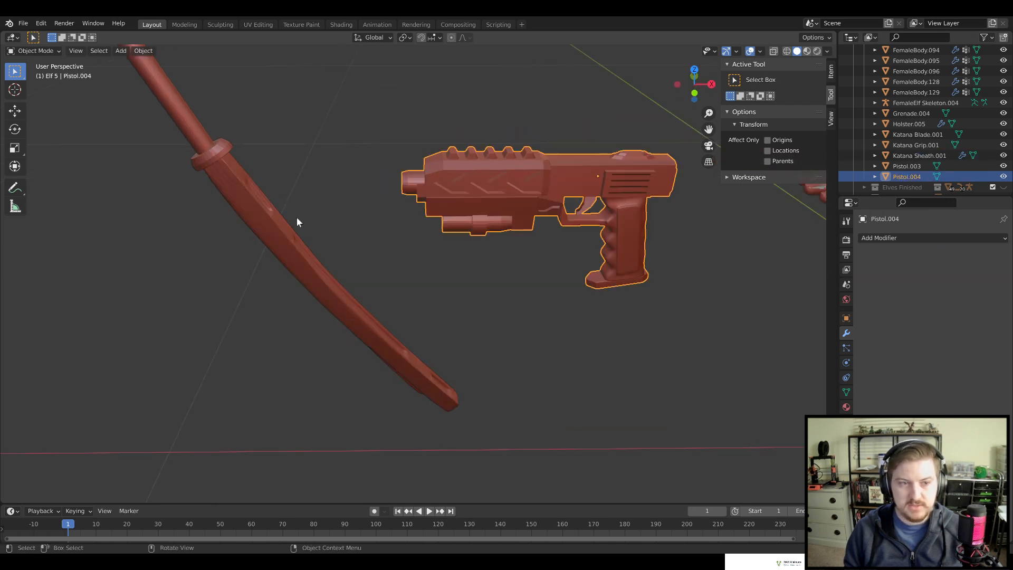
pyautogui.click(331, 237)
pyautogui.moveTo(331, 237); pyautogui.dragTo(432, 203, button='middle')
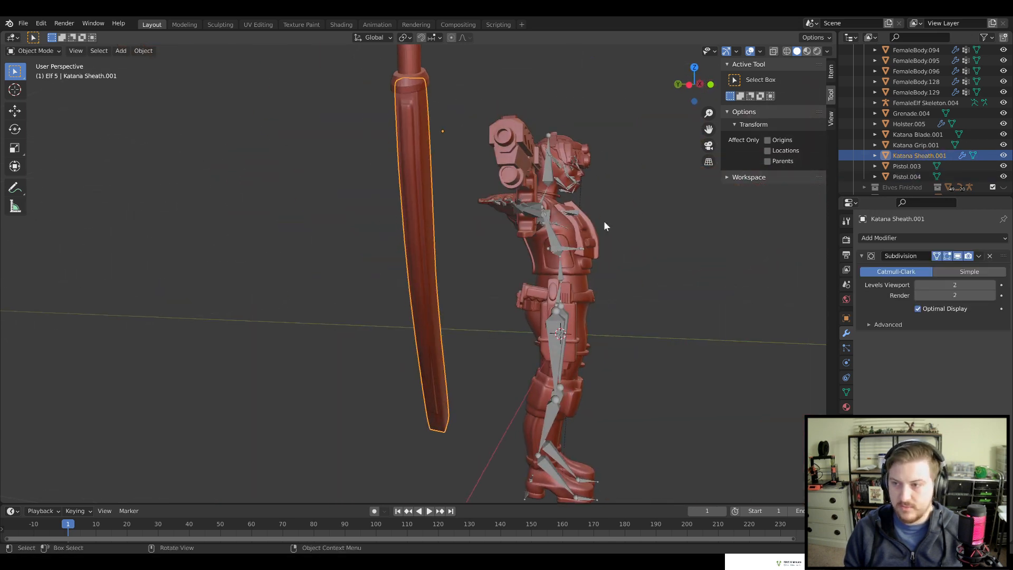
pyautogui.moveTo(473, 341); pyautogui.dragTo(605, 331, button='middle')
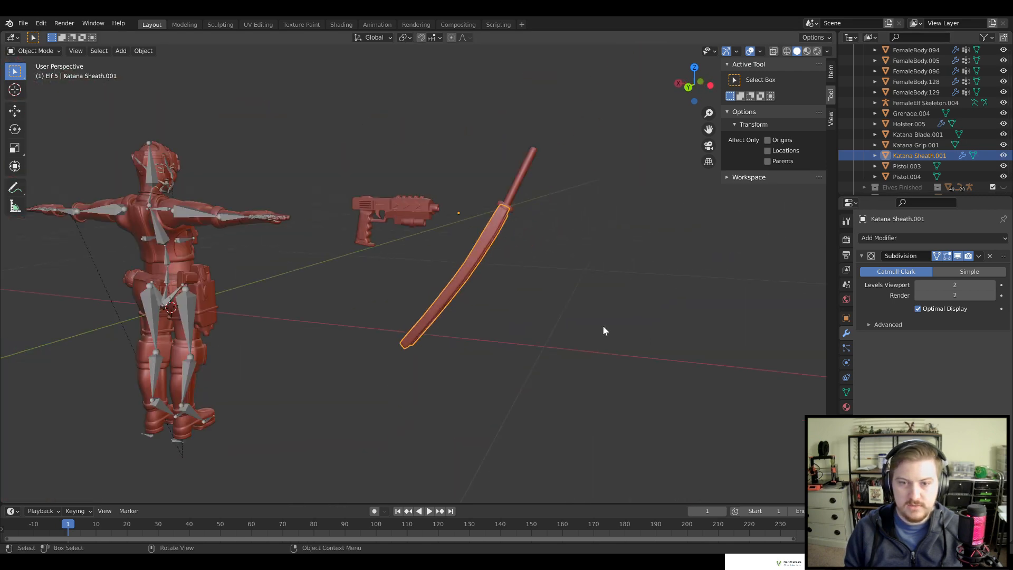
# Compare the katana and pistol with the armored elf in the front view and clear the selection
pyautogui.press('KP_1')
pyautogui.click(362, 238)
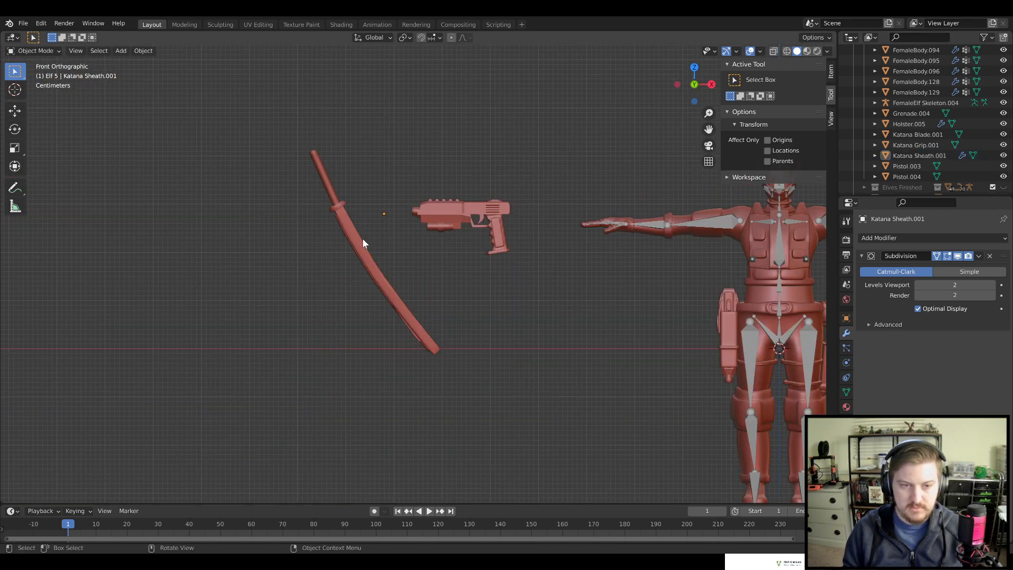
pyautogui.click(368, 259)
pyautogui.keyDown('shift'); pyautogui.moveTo(550, 333); pyautogui.dragTo(443, 326, button='middle'); pyautogui.keyUp('shift')
pyautogui.click(443, 322)
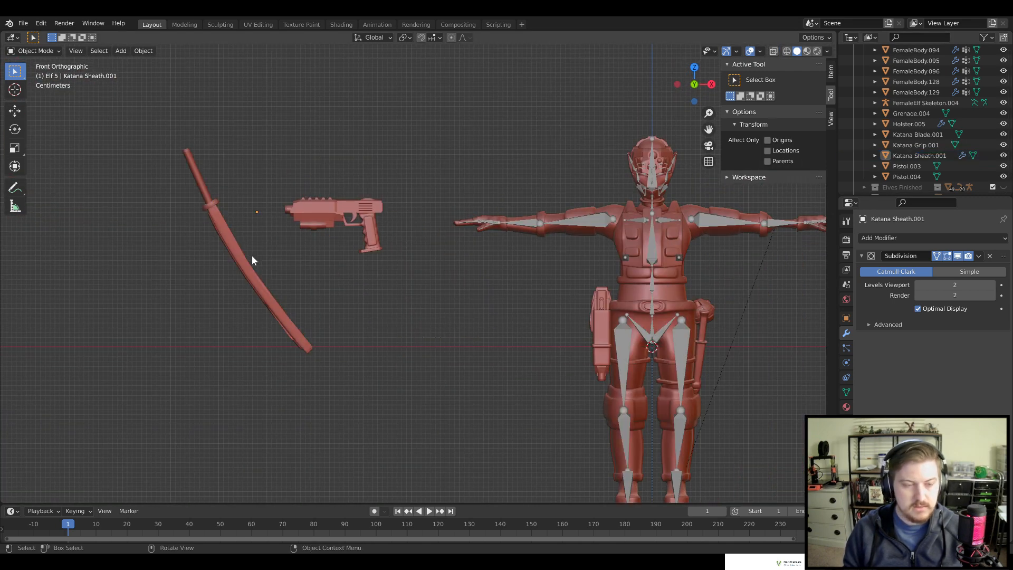
pyautogui.keyDown('shift'); pyautogui.moveTo(343, 380); pyautogui.dragTo(246, 366, button='middle'); pyautogui.keyUp('shift')
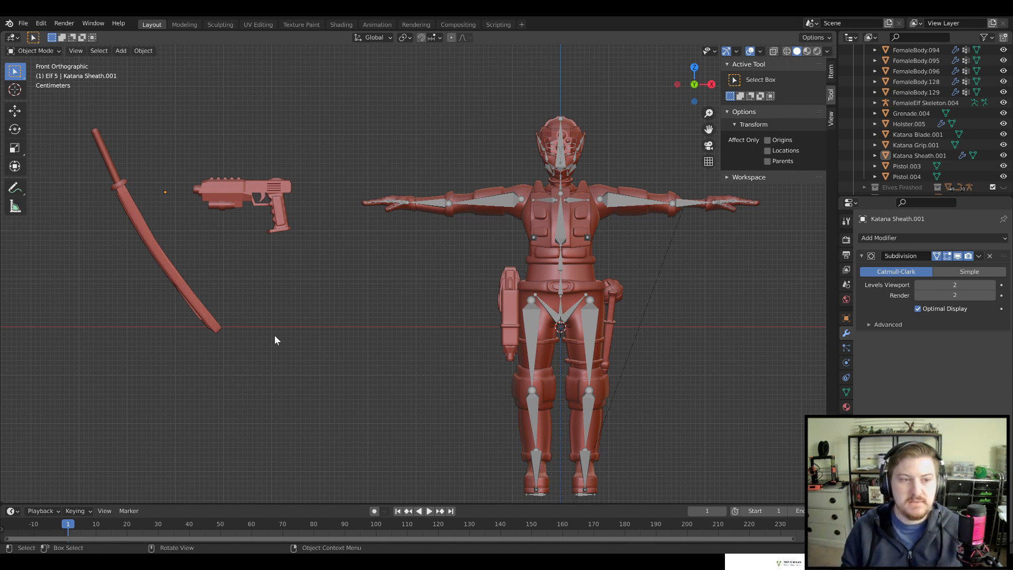
pyautogui.keyDown('shift'); pyautogui.moveTo(275, 336); pyautogui.dragTo(264, 311, button='middle'); pyautogui.keyUp('shift')
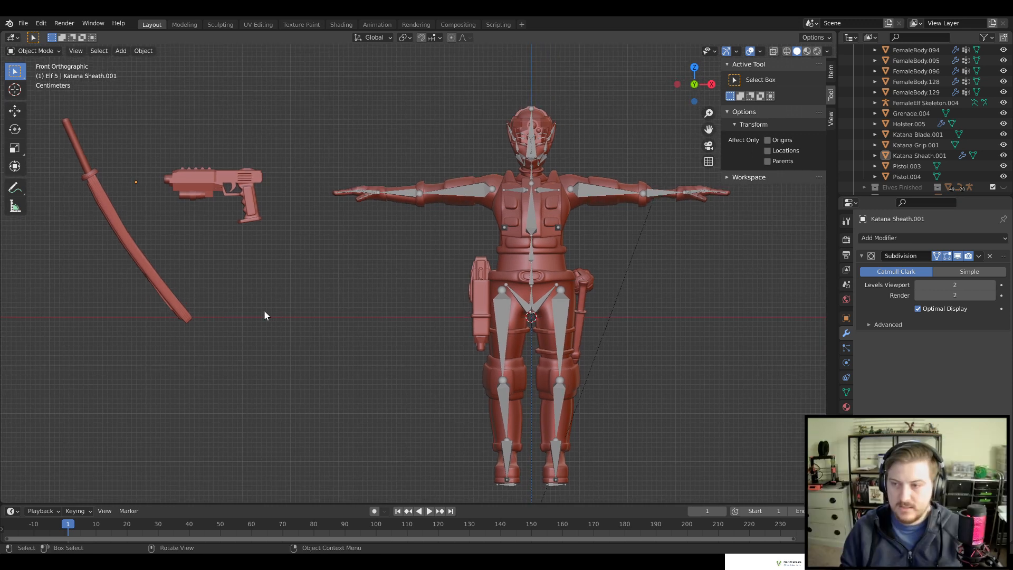
pyautogui.keyDown('shift'); pyautogui.moveTo(318, 330); pyautogui.dragTo(283, 316, button='middle'); pyautogui.keyUp('shift')
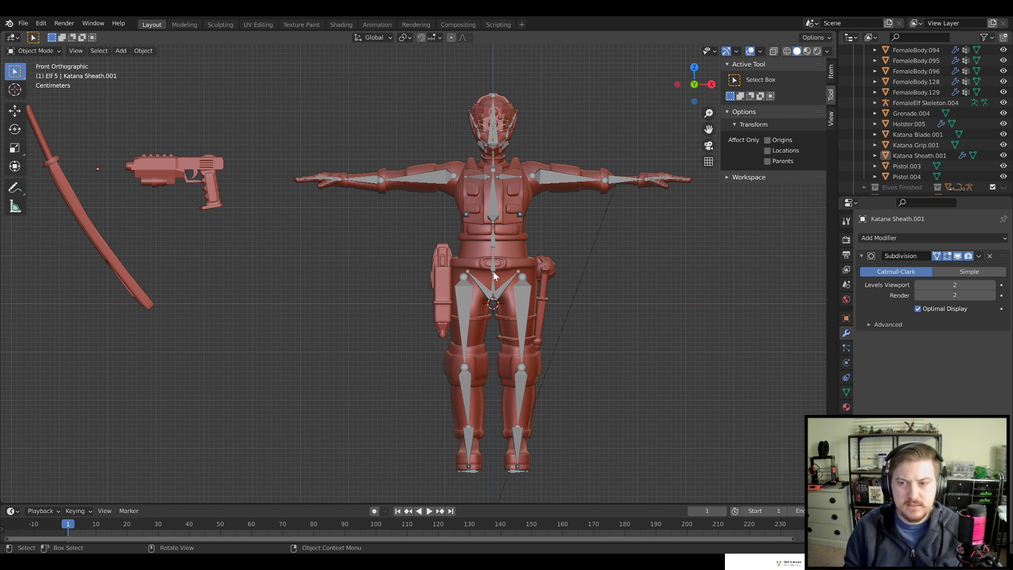
# Select FemaleElf Skeleton.004 and put it in Pose Mode in the right side view
pyautogui.keyDown('shift'); pyautogui.moveTo(564, 302); pyautogui.dragTo(681, 296, button='middle'); pyautogui.keyUp('shift')
pyautogui.click(519, 233)
pyautogui.press('KP_3')
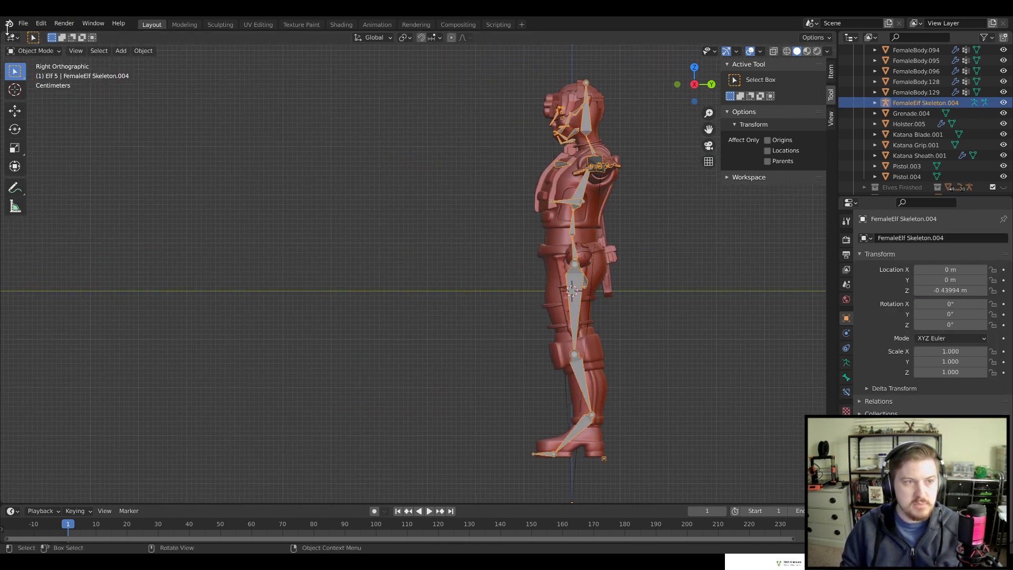
pyautogui.click(34, 51)
pyautogui.click(35, 86)
# Rotate the spine bone about 11 degrees in the right side view so the whole body leans forward, and check the lean
pyautogui.scroll(8, 383, 331)
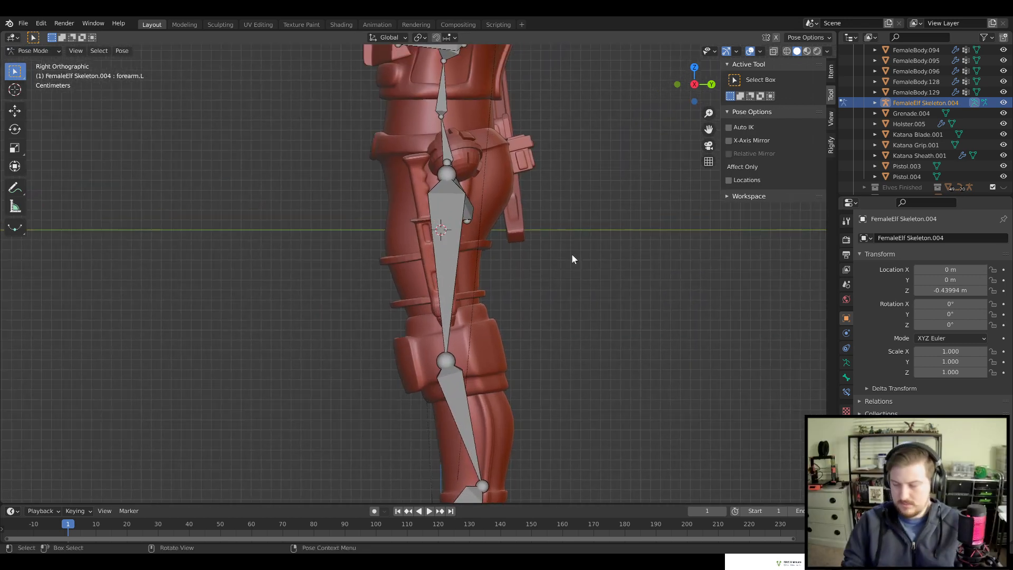
pyautogui.moveTo(530, 232); pyautogui.dragTo(416, 169, button='middle')
pyautogui.click(404, 169)
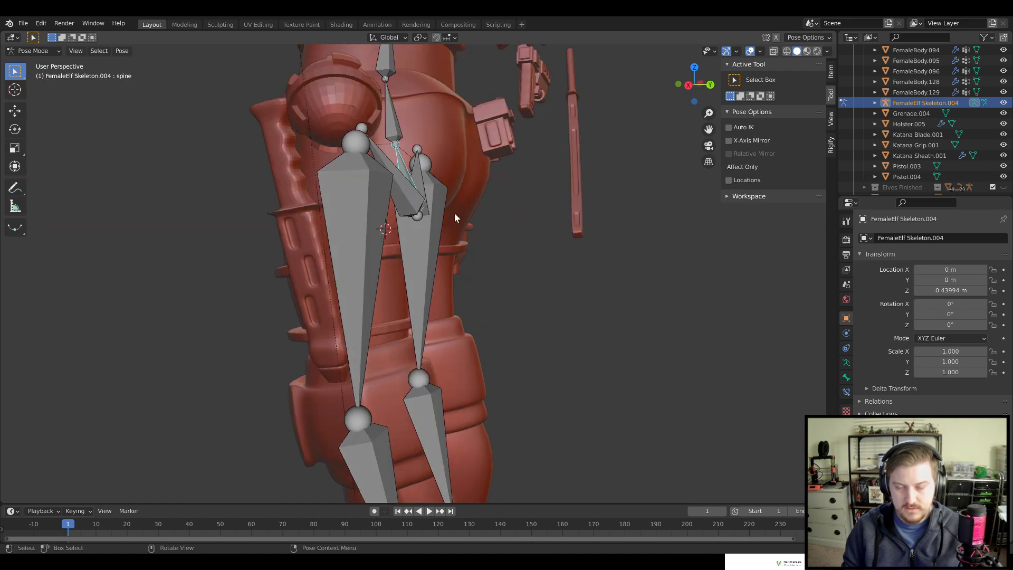
pyautogui.press('KP_3')
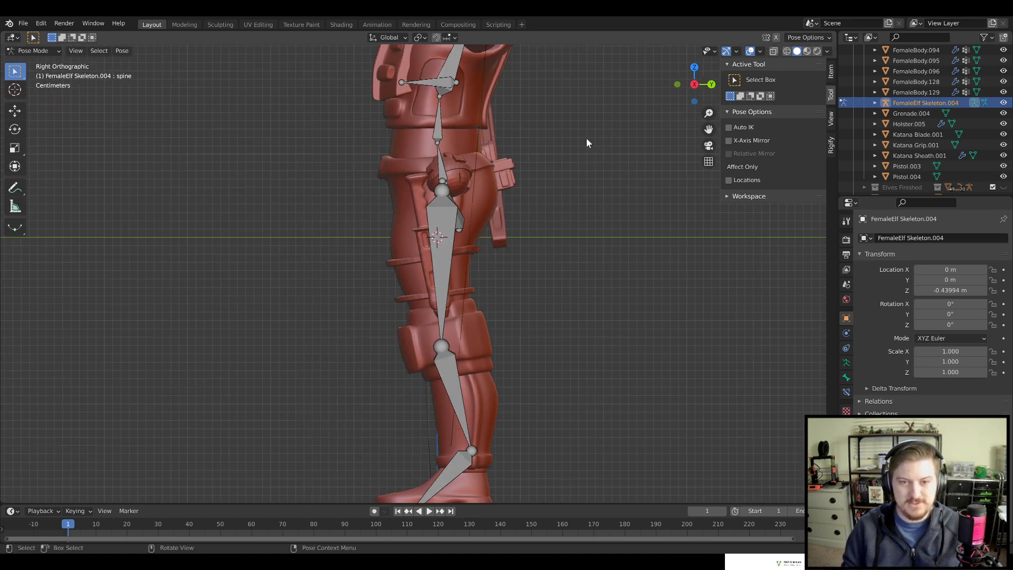
pyautogui.keyDown('shift'); pyautogui.moveTo(587, 215); pyautogui.dragTo(635, 240, button='middle'); pyautogui.keyUp('shift')
pyautogui.press('r')
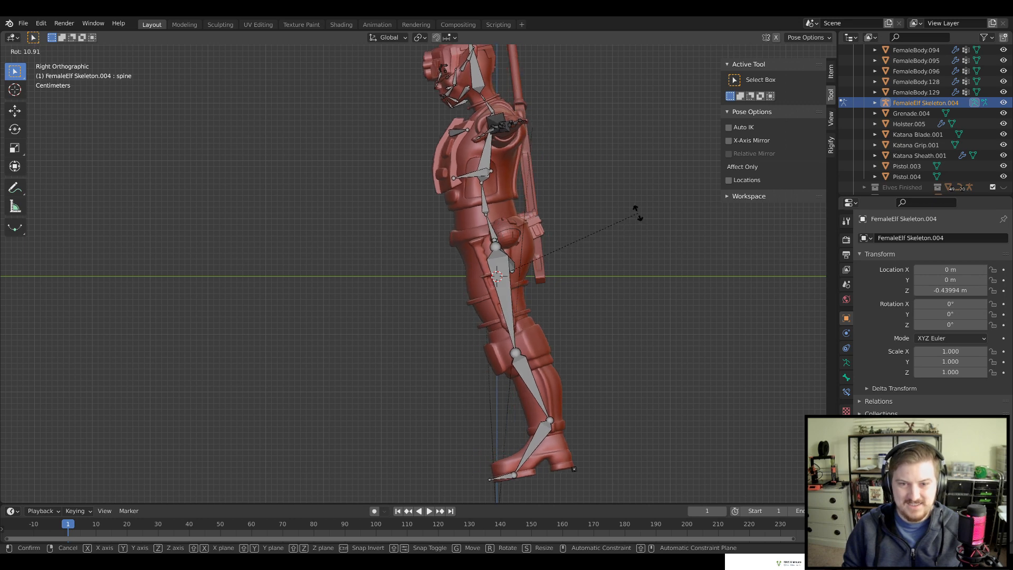
pyautogui.click(636, 231)
pyautogui.moveTo(635, 233); pyautogui.dragTo(460, 273, button='middle')
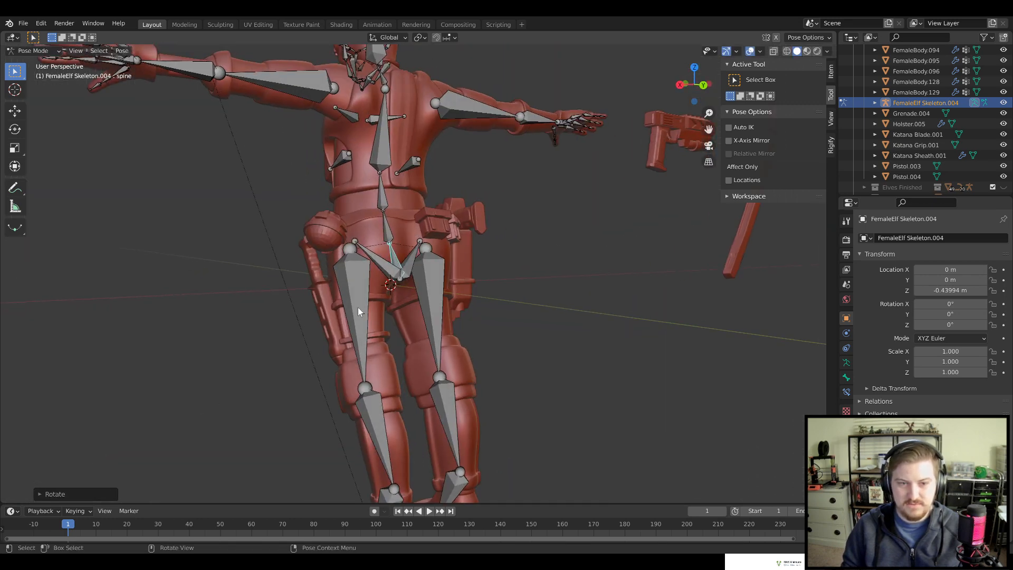
pyautogui.moveTo(357, 311); pyautogui.dragTo(433, 308, button='middle')
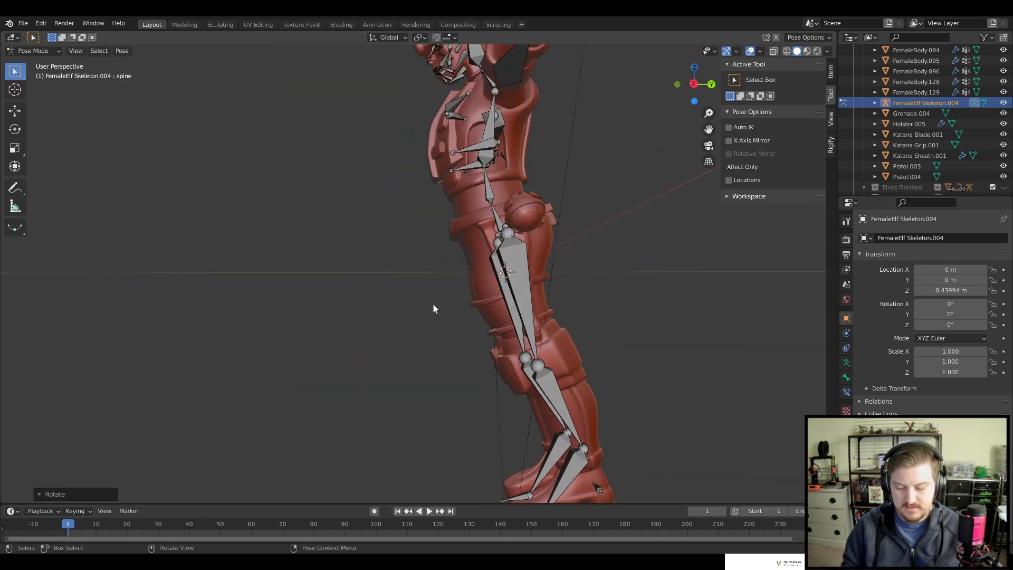
pyautogui.press('KP_3')
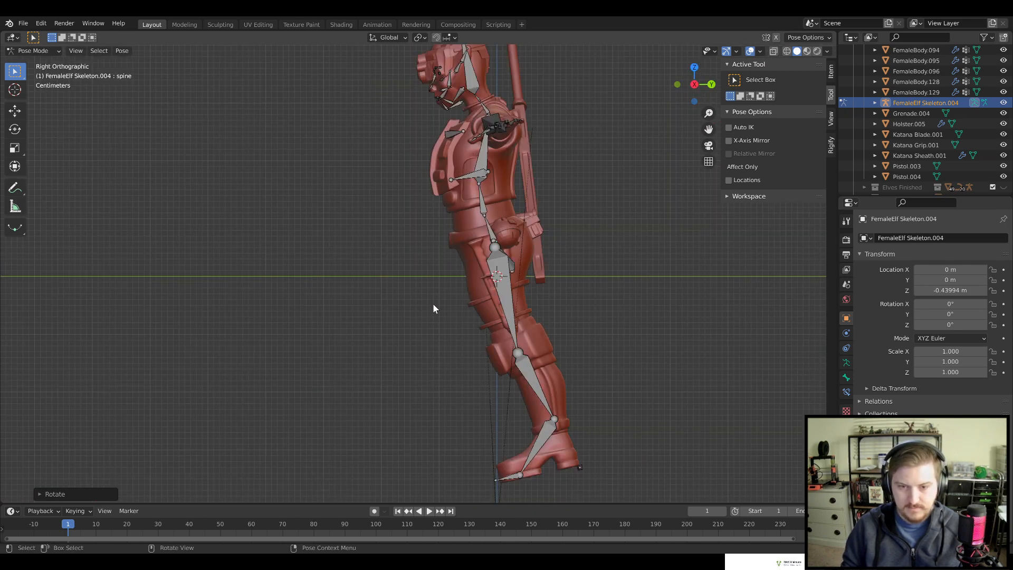
# Swing the thigh.L bone forward into a stride and bend shin.L back to lower the left foot toward the ground
pyautogui.click(502, 286)
pyautogui.press('r')
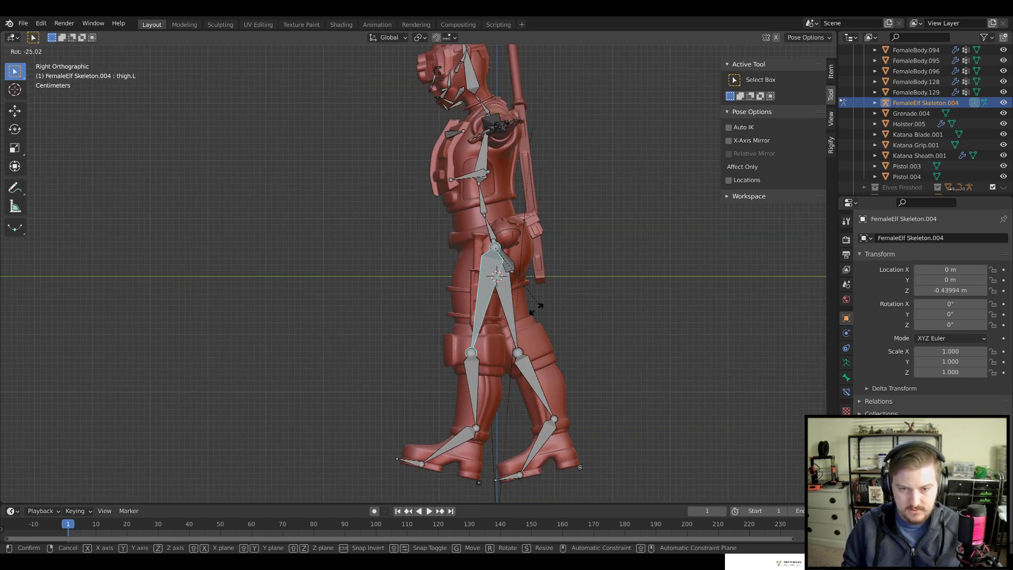
pyautogui.click(445, 393)
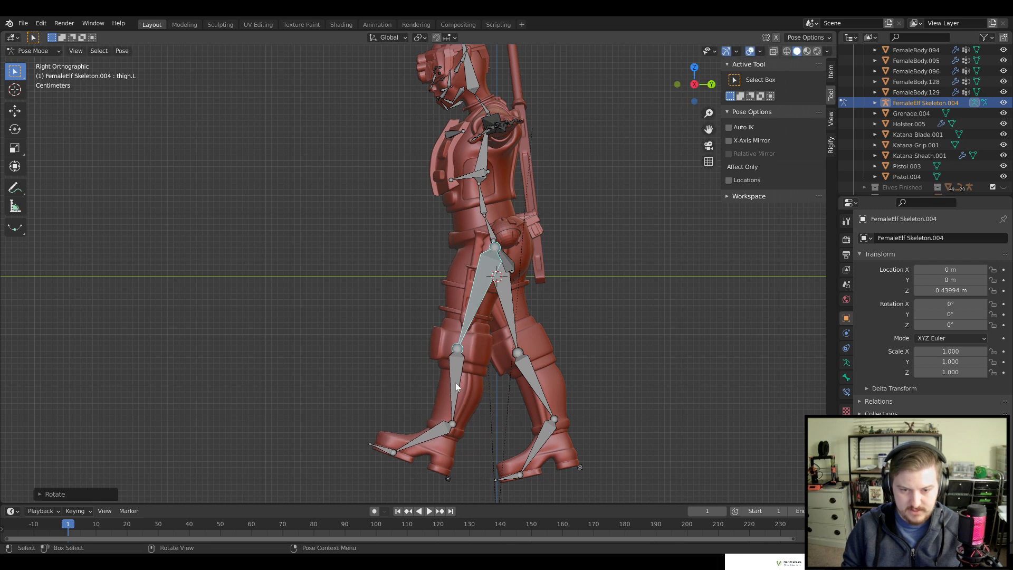
pyautogui.click(455, 382)
pyautogui.press('r')
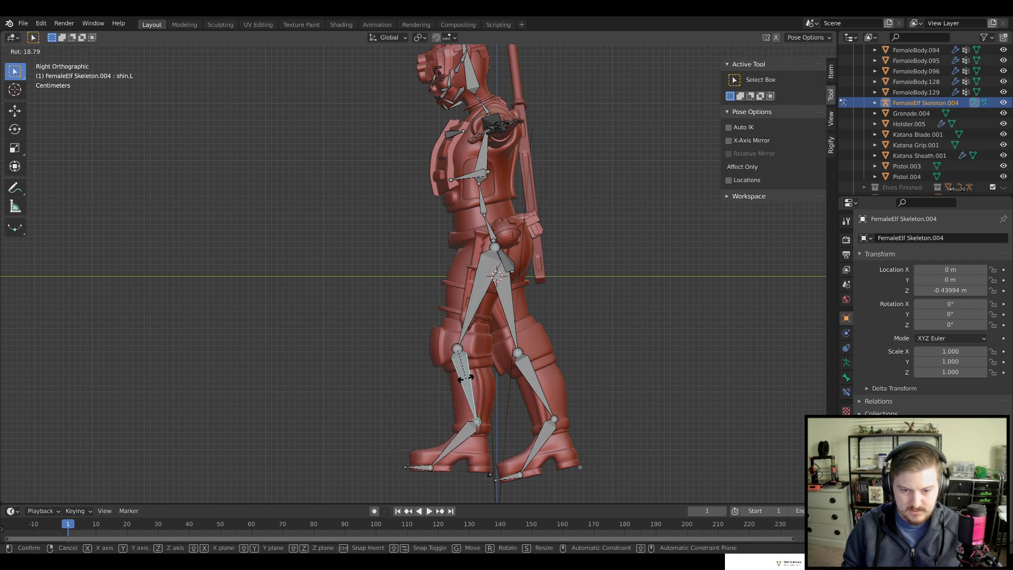
pyautogui.click(495, 352)
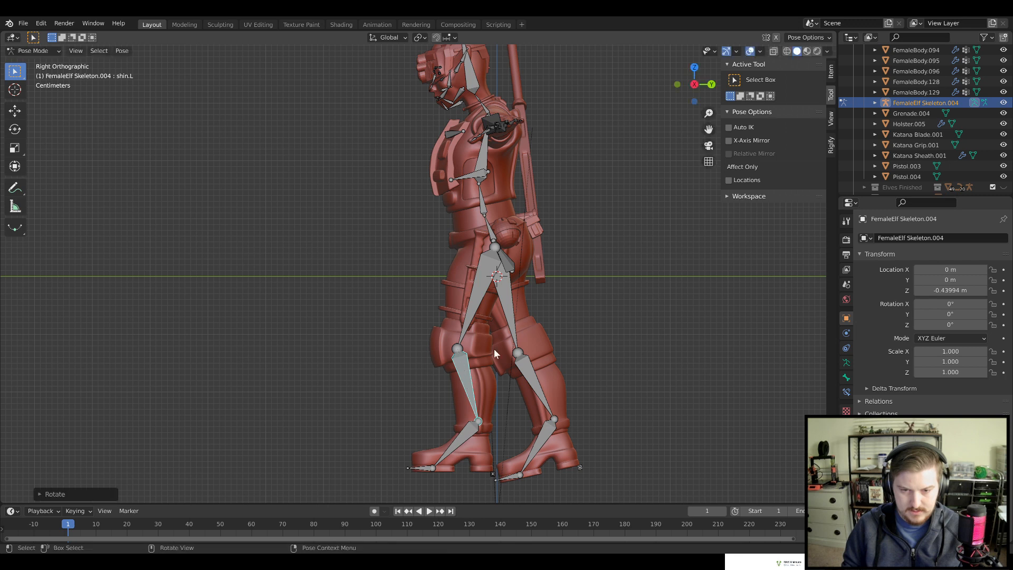
# Swing the thigh.R bone backward behind the body and rotate foot.R to bring the right boot closer to level
pyautogui.click(507, 306)
pyautogui.press('r')
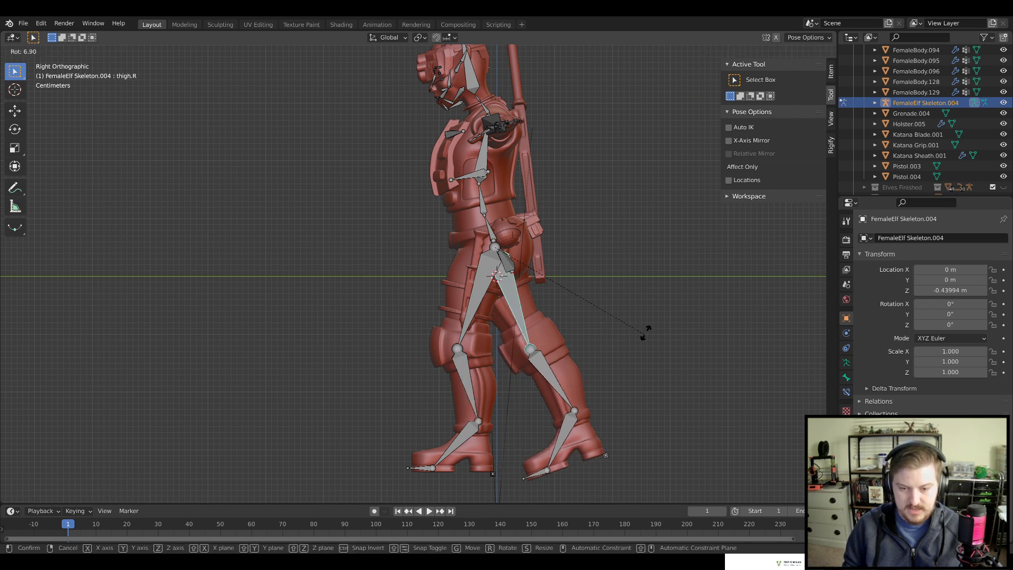
pyautogui.click(654, 327)
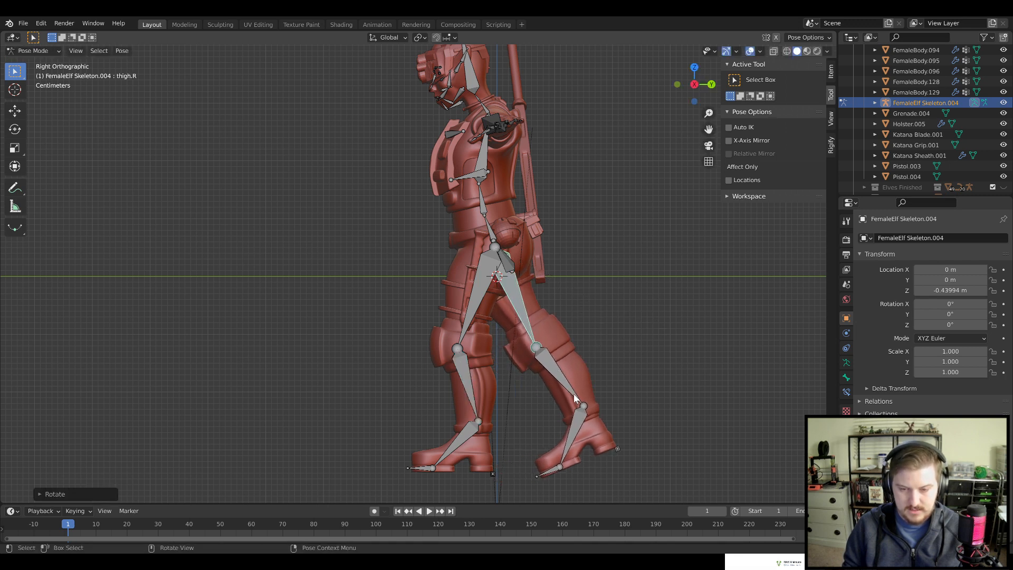
pyautogui.press('r')
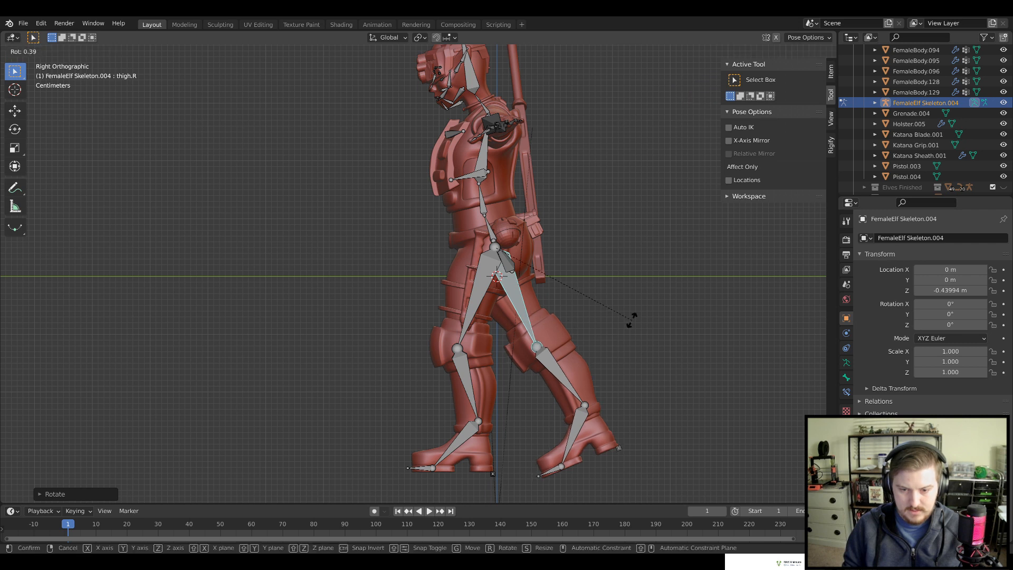
pyautogui.click(628, 322)
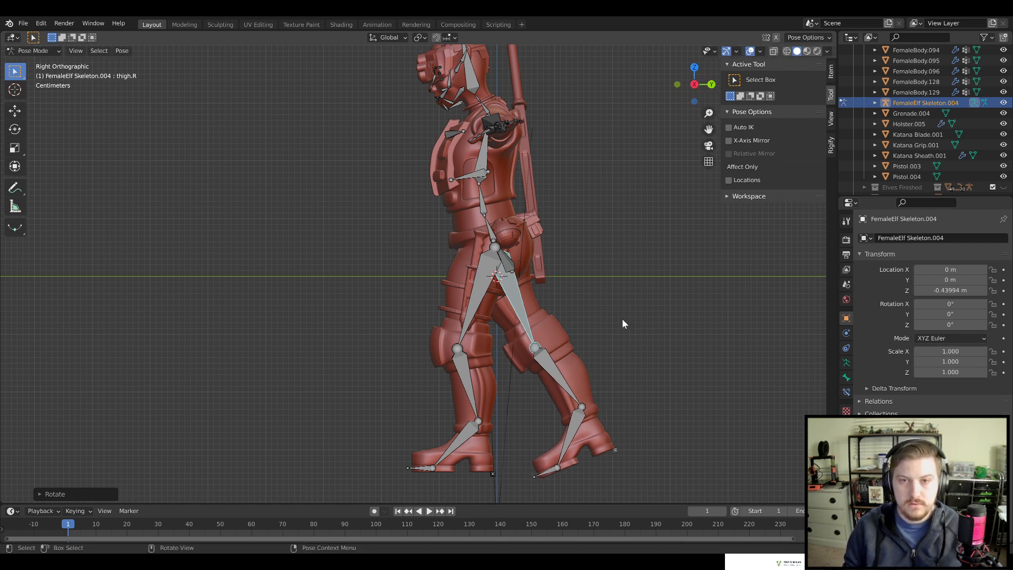
pyautogui.click(565, 436)
pyautogui.press('r')
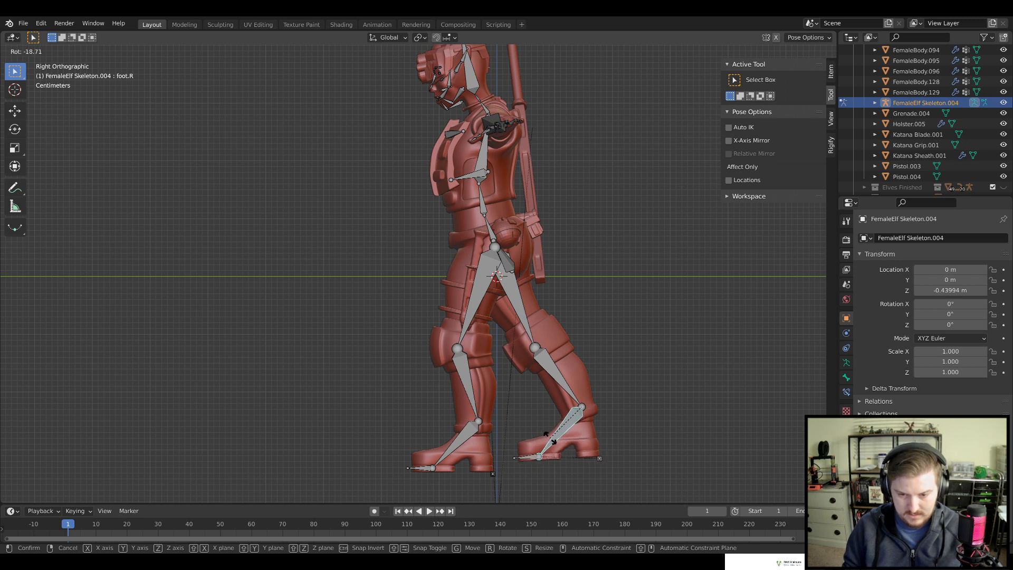
pyautogui.click(558, 443)
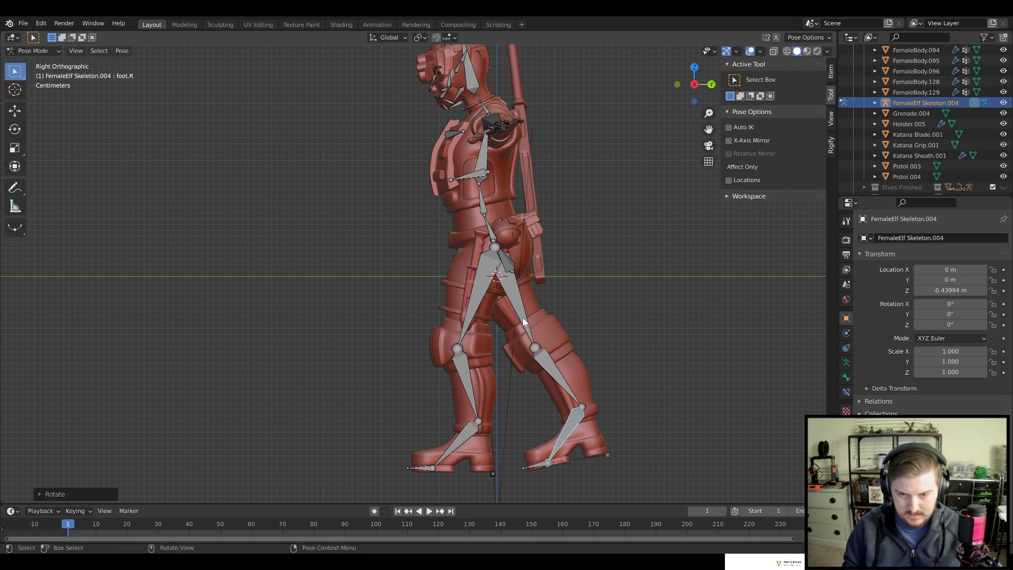
# Bring thigh.R slightly forward and rotate shin.R a few degrees forward to lower the right boot
pyautogui.click(524, 321)
pyautogui.press('r')
pyautogui.click(633, 384)
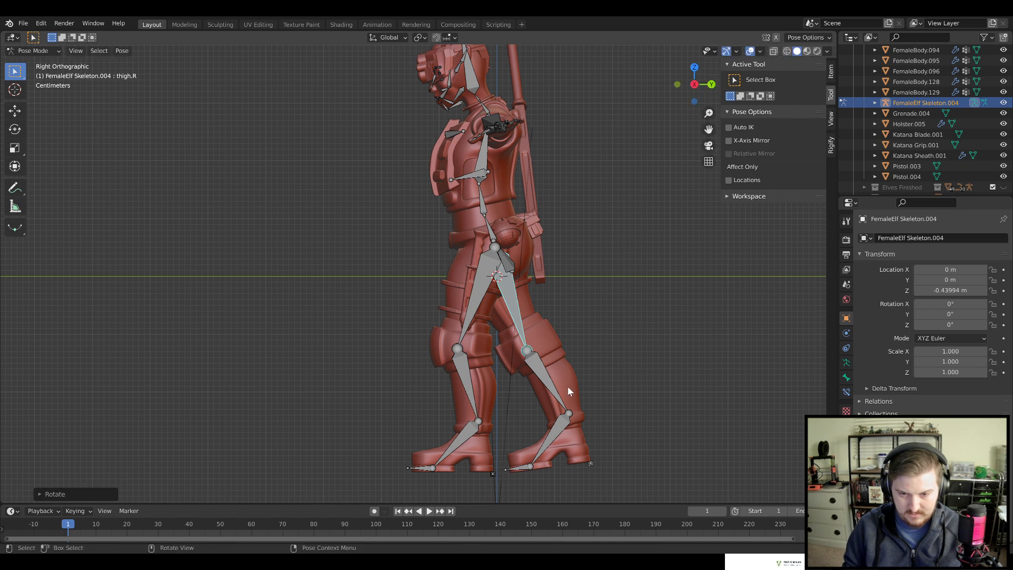
pyautogui.click(557, 396)
pyautogui.press('r')
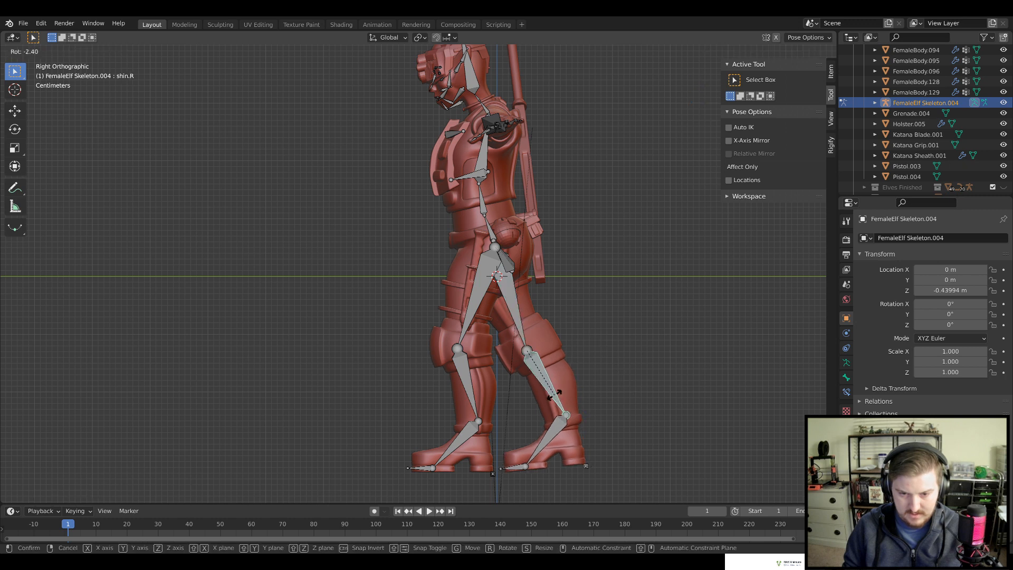
pyautogui.click(544, 435)
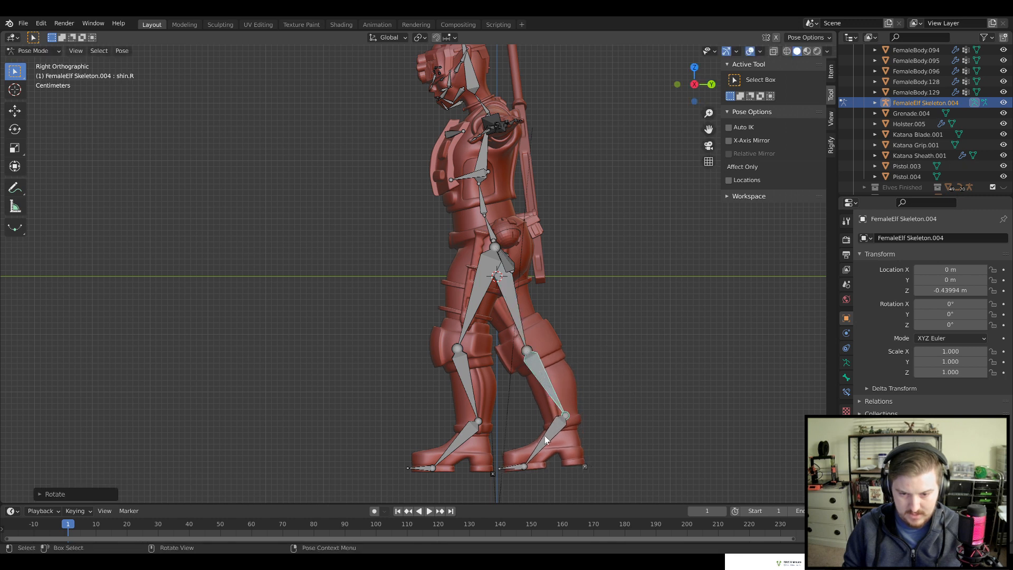
# Rotate foot.R slightly to flatten the right boot on the ground and fine-tune the angle of thigh.R
pyautogui.click(521, 469)
pyautogui.press('r')
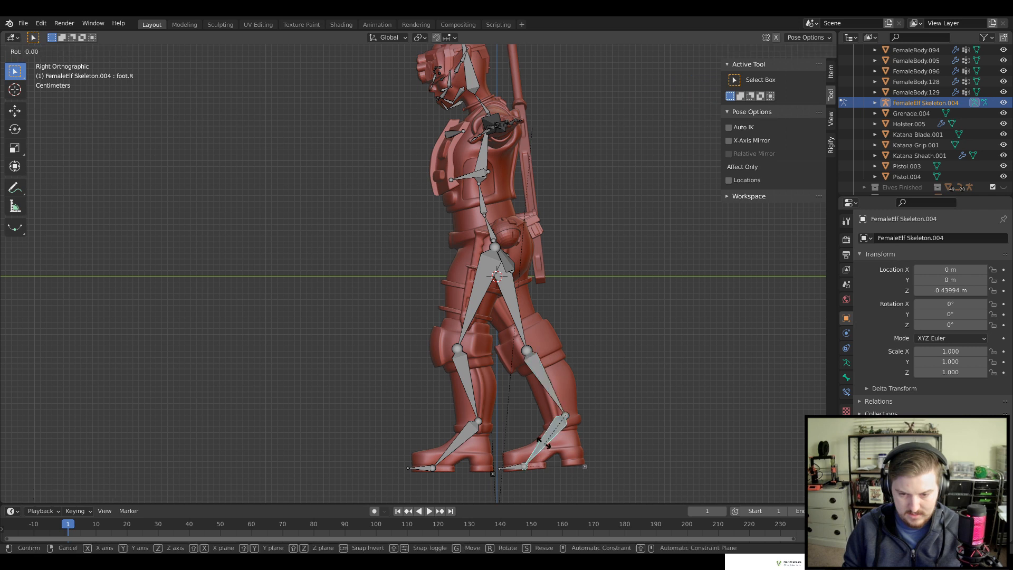
pyautogui.click(544, 445)
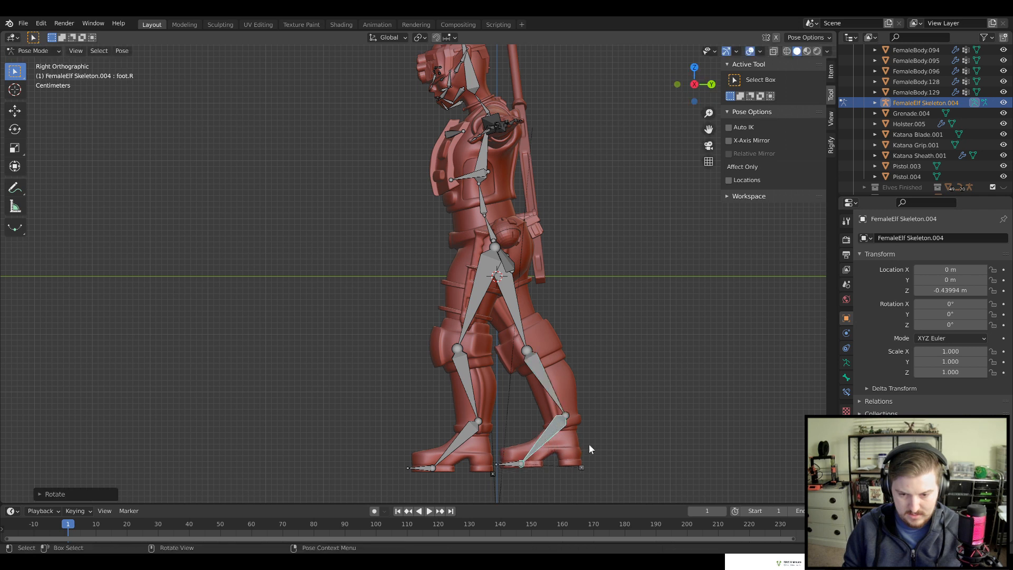
pyautogui.click(520, 332)
pyautogui.press('r')
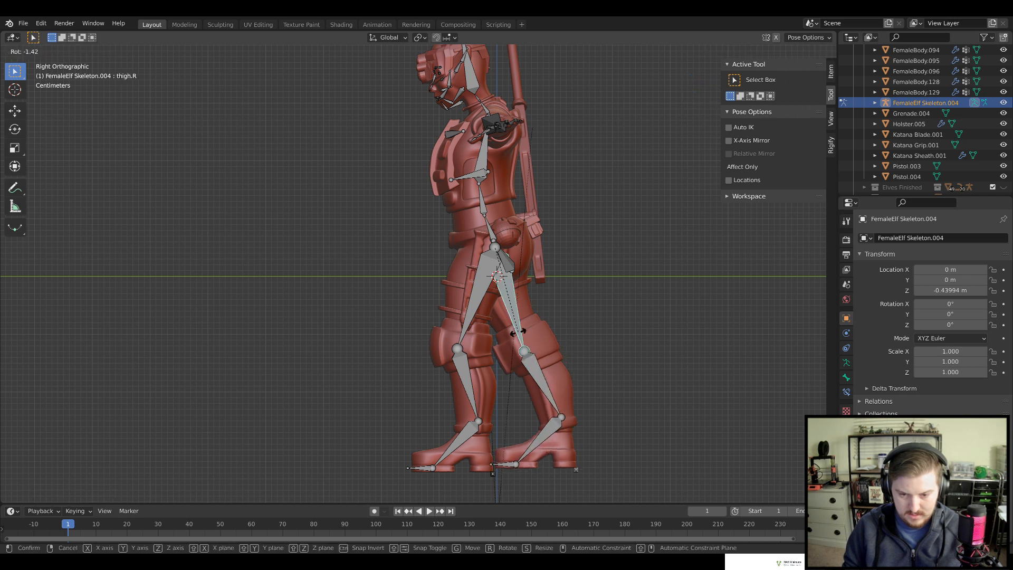
pyautogui.click(521, 338)
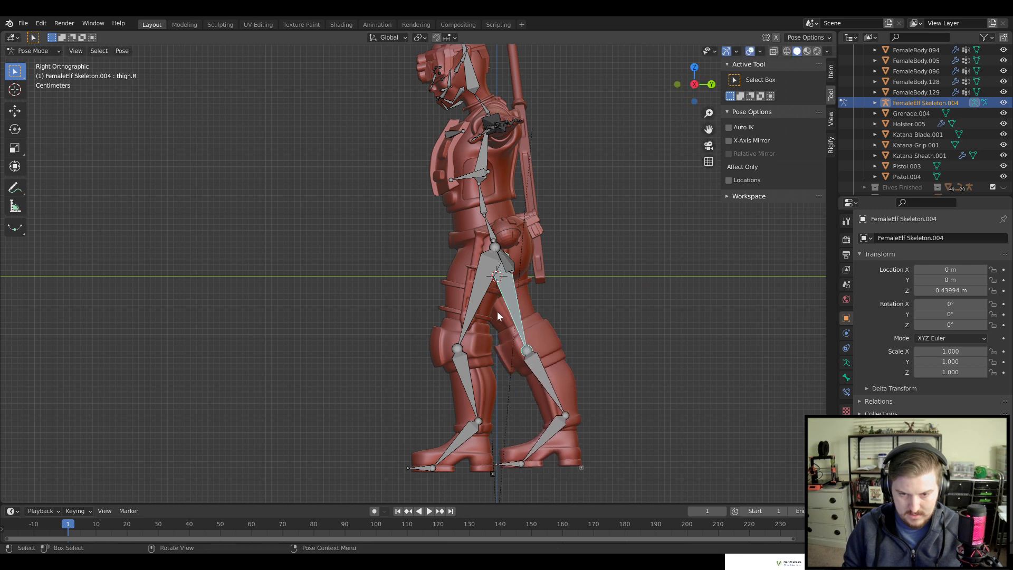
# Swing thigh.L further forward and bend shin.L back so the left boot stands flat
pyautogui.click(482, 302)
pyautogui.press('r')
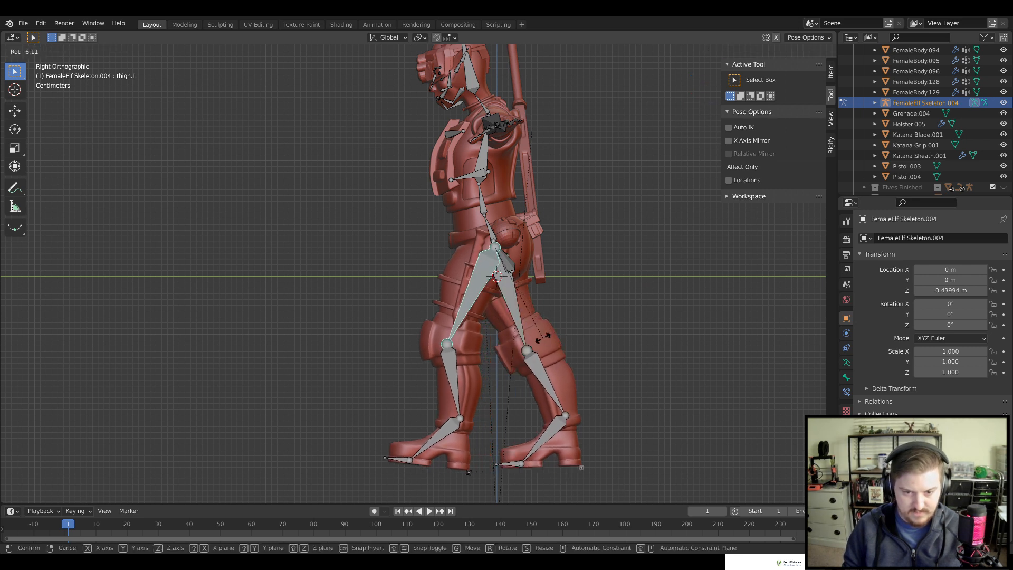
pyautogui.click(451, 393)
pyautogui.click(450, 387)
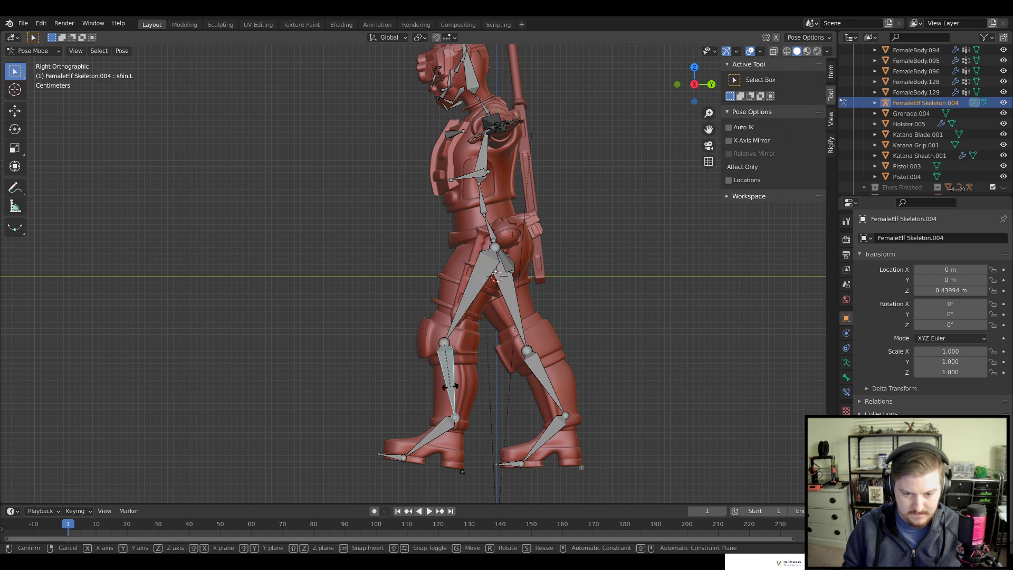
pyautogui.press('r')
pyautogui.click(455, 384)
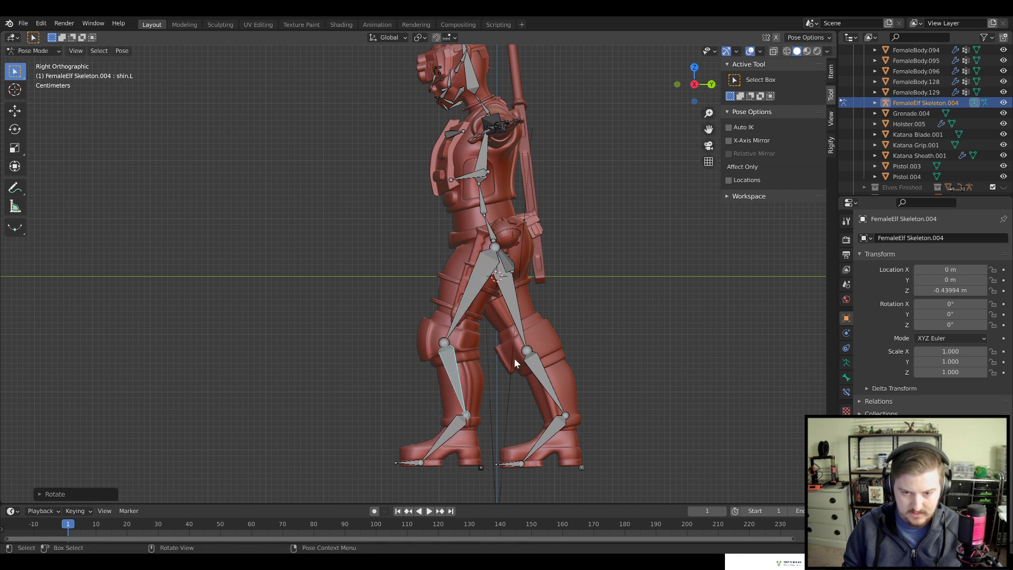
# Rotate thigh.R slightly backward to widen the stride between the legs
pyautogui.click(522, 330)
pyautogui.press('r')
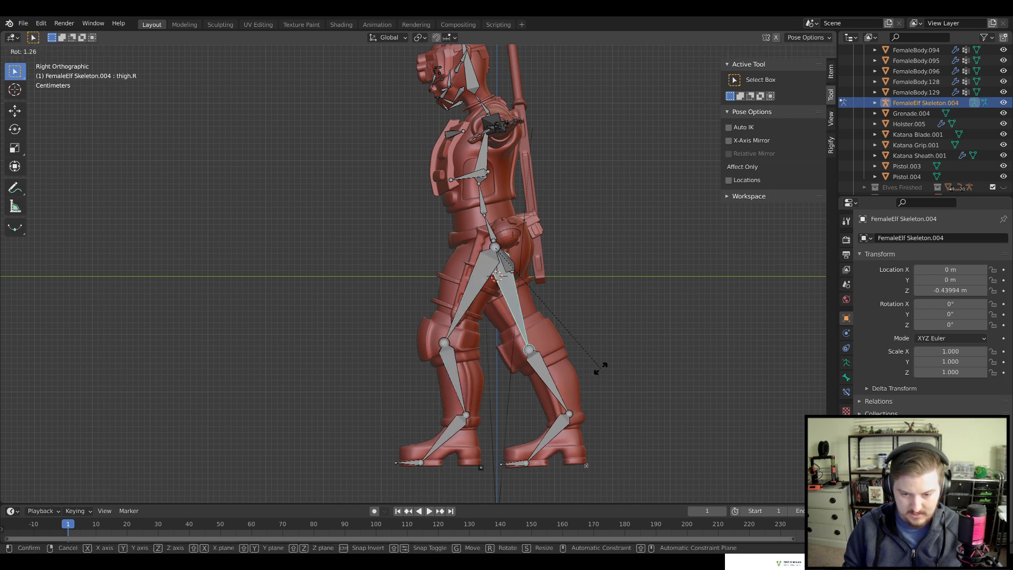
pyautogui.click(583, 404)
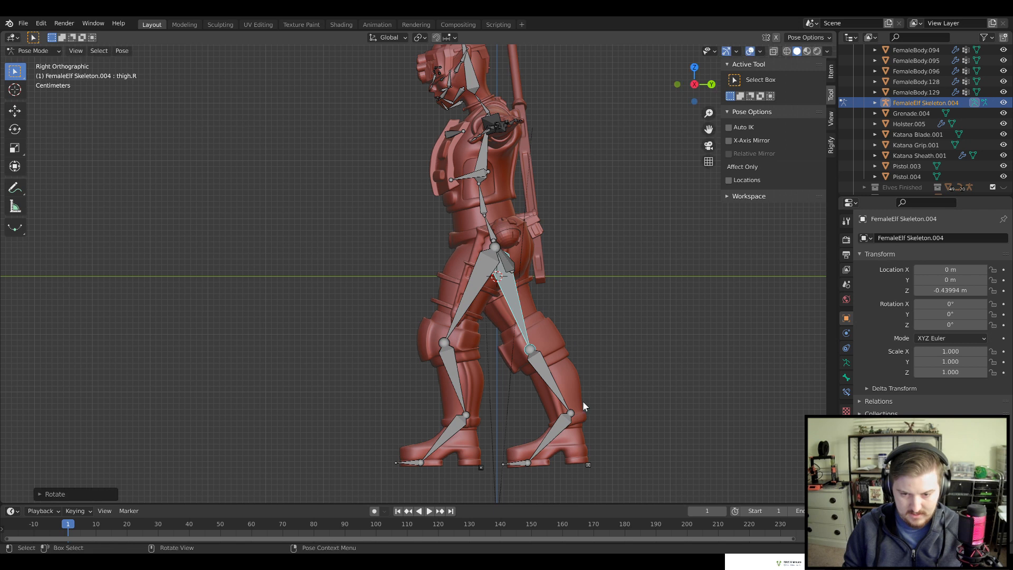
# Rotate foot.R in small increments, ending with about -1°, so the right boot's sole sits flat
pyautogui.click(552, 432)
pyautogui.press('r')
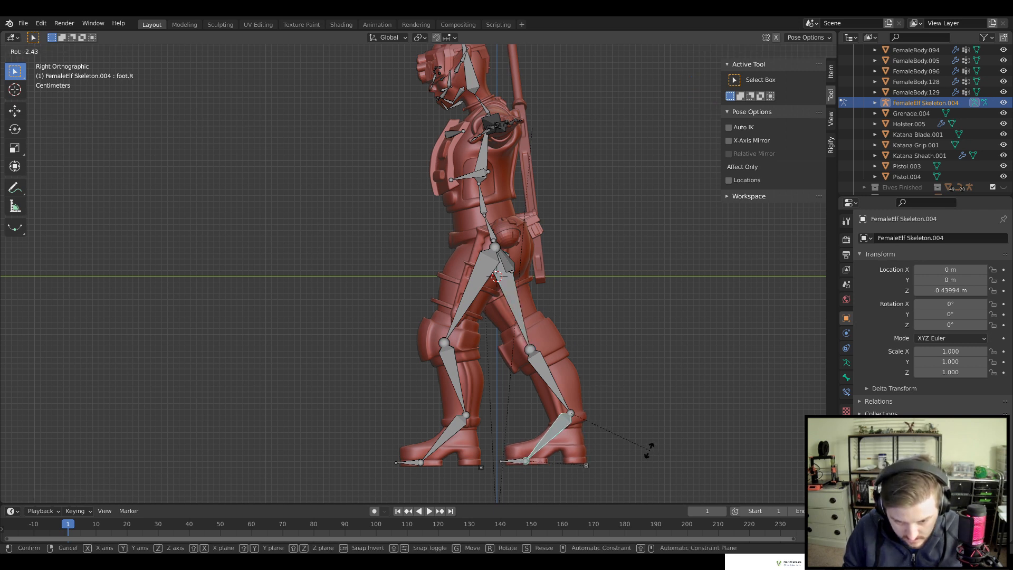
pyautogui.click(649, 449)
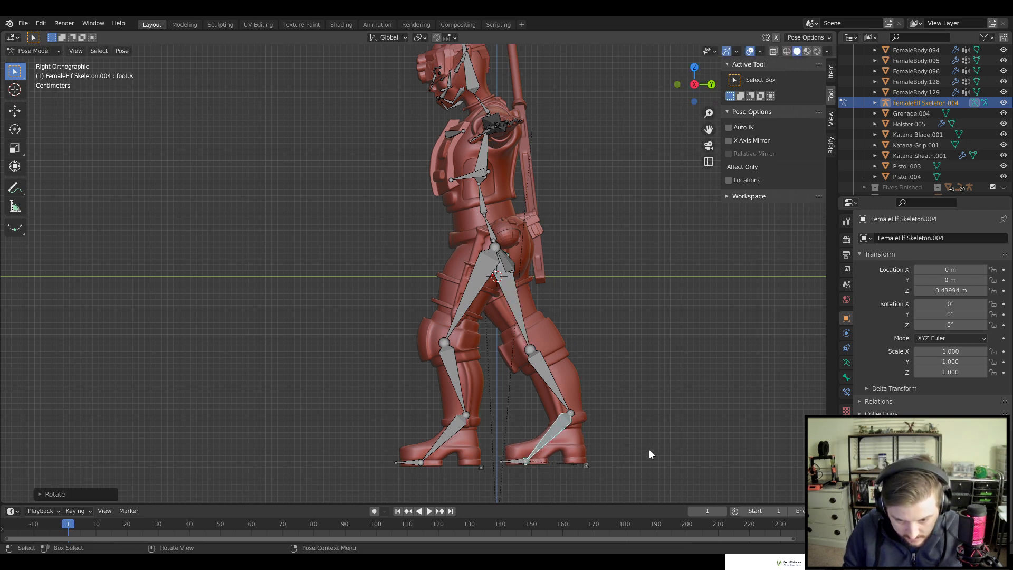
pyautogui.press('r')
pyautogui.click(647, 433)
pyautogui.scroll(5, 646, 429)
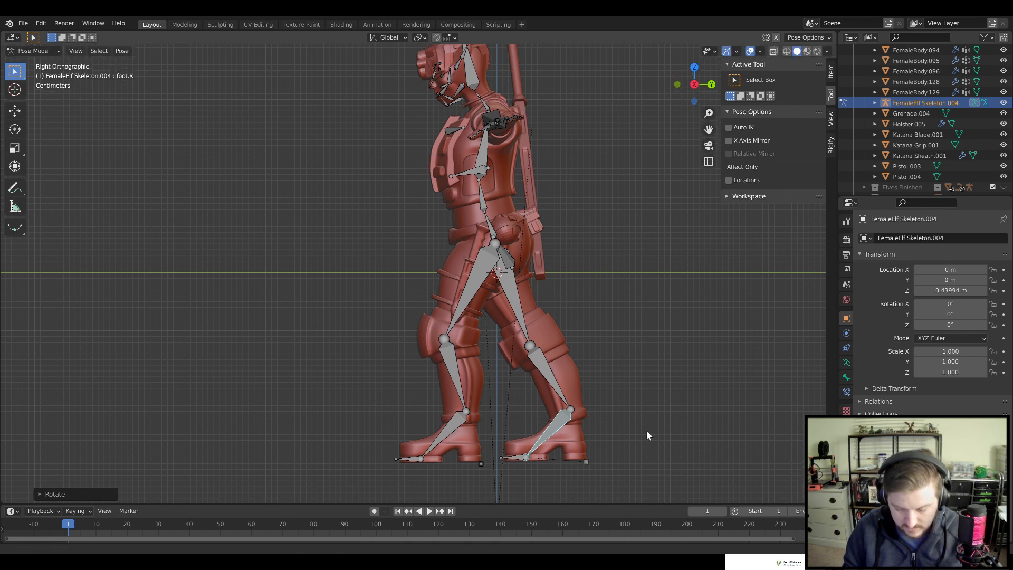
pyautogui.keyDown('shift'); pyautogui.moveTo(637, 429); pyautogui.dragTo(522, 326, button='middle'); pyautogui.keyUp('shift')
pyautogui.keyDown('shift'); pyautogui.moveTo(619, 396); pyautogui.dragTo(593, 387, button='middle'); pyautogui.keyUp('shift')
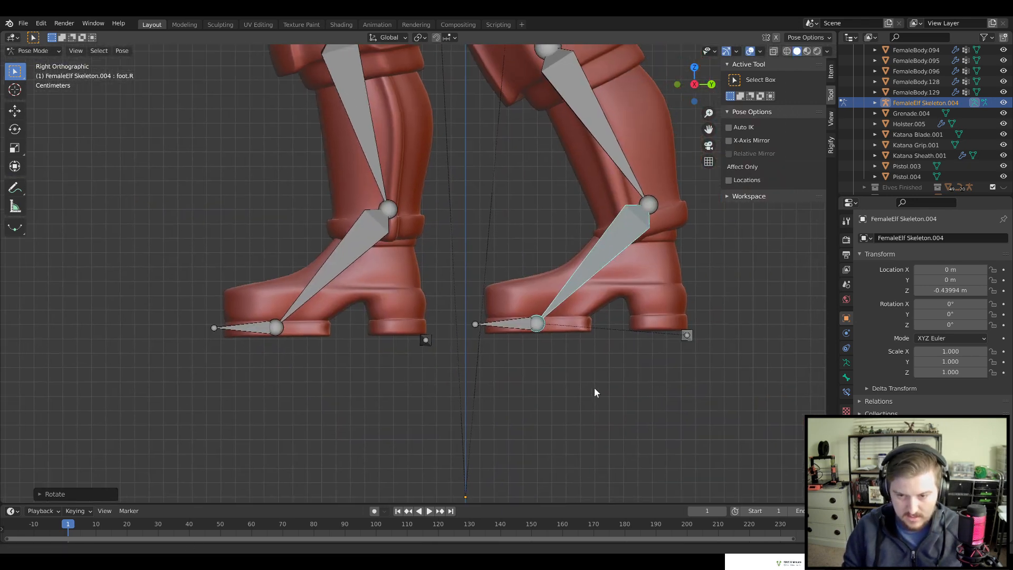
pyautogui.scroll(1, 593, 387)
pyautogui.press('r')
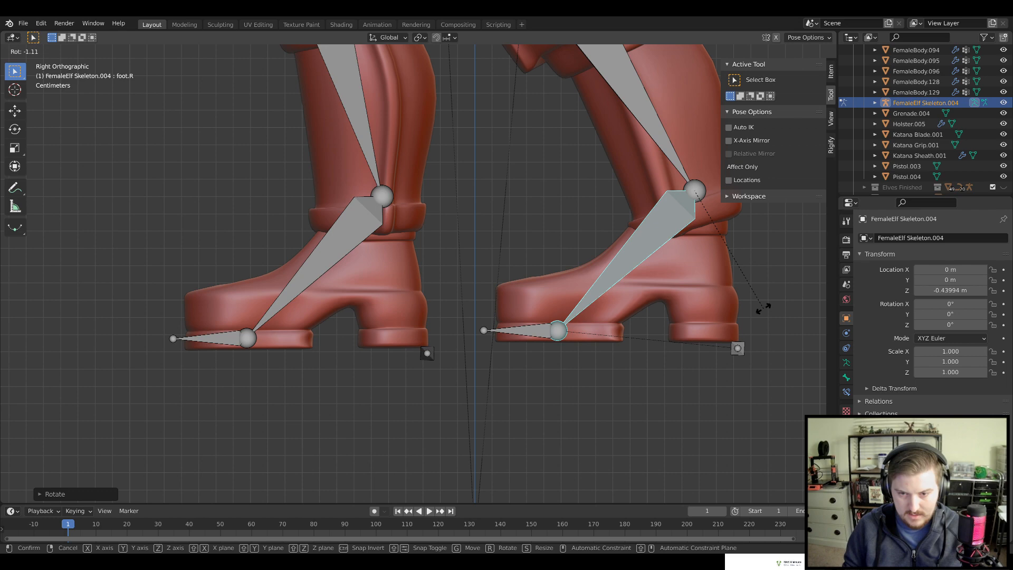
pyautogui.click(763, 309)
# Rotate thigh.L slightly forward in side view to bring the left boot level with the right one
pyautogui.scroll(-2, 737, 318)
pyautogui.keyDown('shift'); pyautogui.moveTo(716, 283); pyautogui.dragTo(685, 334, button='middle'); pyautogui.keyUp('shift')
pyautogui.keyDown('shift'); pyautogui.moveTo(556, 212); pyautogui.dragTo(577, 284, button='middle'); pyautogui.keyUp('shift')
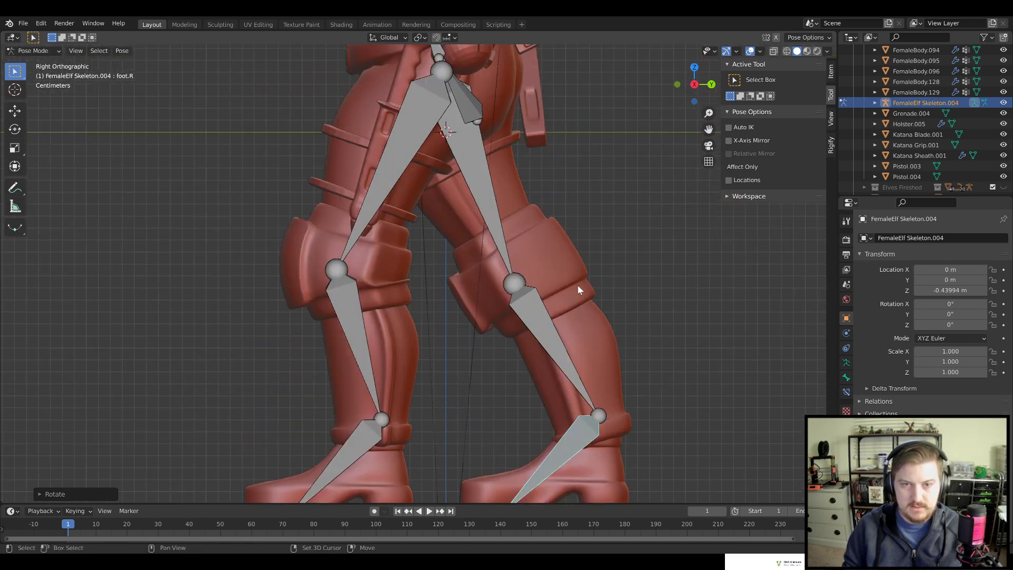
pyautogui.click(489, 208)
pyautogui.keyDown('shift'); pyautogui.moveTo(632, 386); pyautogui.dragTo(652, 267, button='middle'); pyautogui.keyUp('shift')
pyautogui.scroll(1, 612, 343)
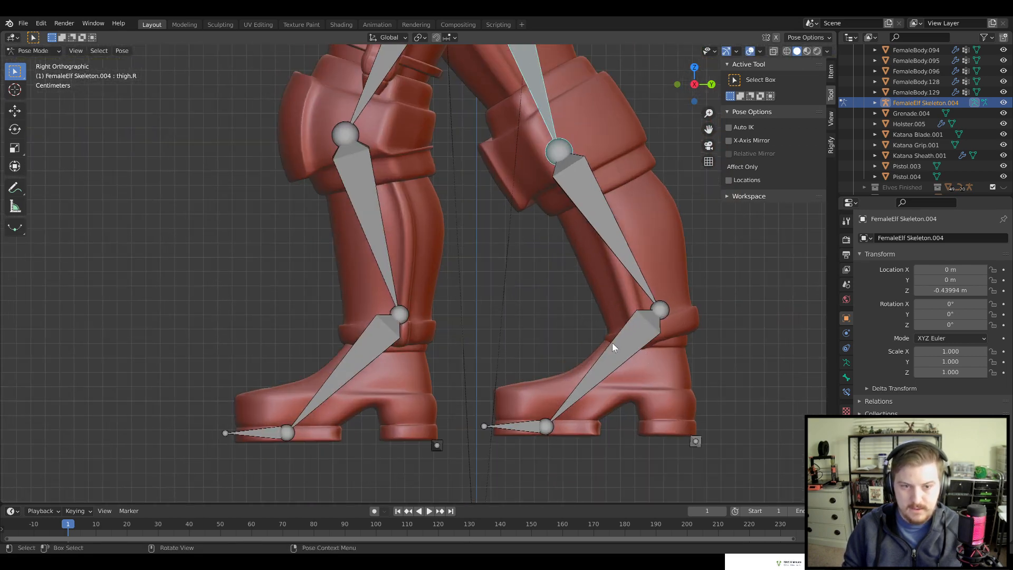
pyautogui.scroll(-3, 490, 226)
pyautogui.keyDown('shift'); pyautogui.moveTo(442, 138); pyautogui.dragTo(453, 194, button='middle'); pyautogui.keyUp('shift')
pyautogui.click(430, 175)
pyautogui.keyDown('shift'); pyautogui.moveTo(517, 419); pyautogui.dragTo(533, 358, button='middle'); pyautogui.keyUp('shift')
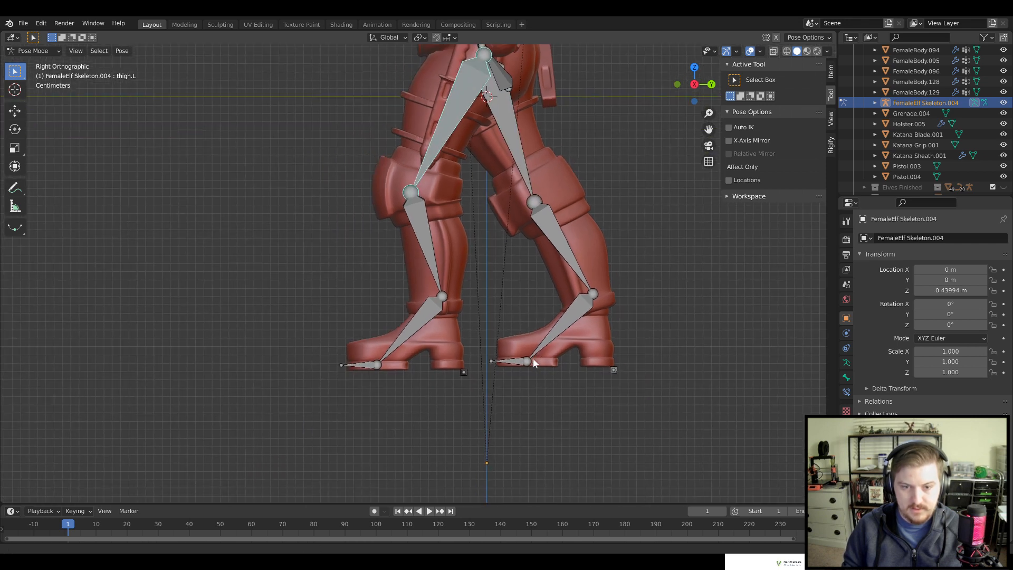
pyautogui.scroll(2, 533, 359)
pyautogui.press('r')
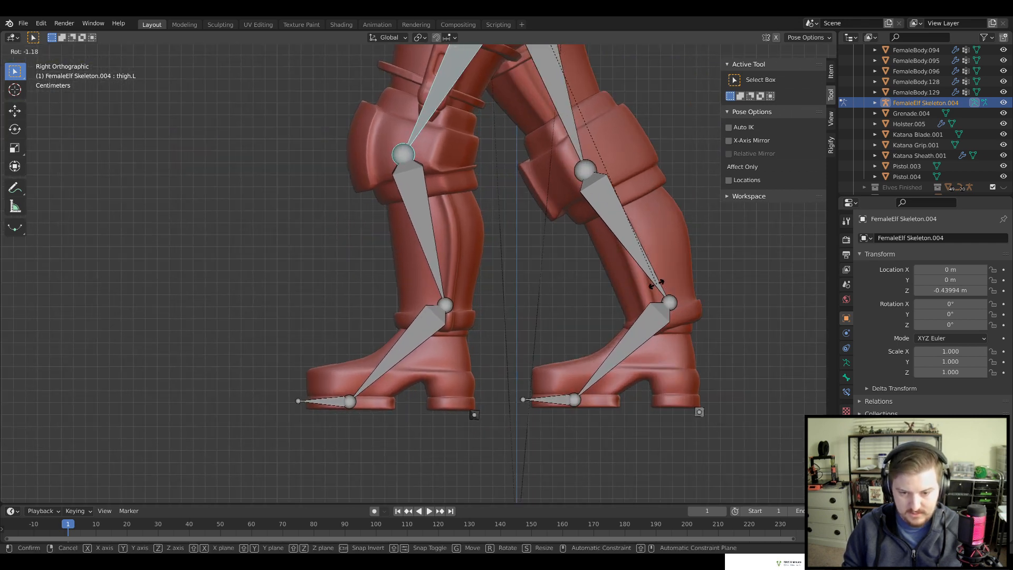
pyautogui.click(410, 360)
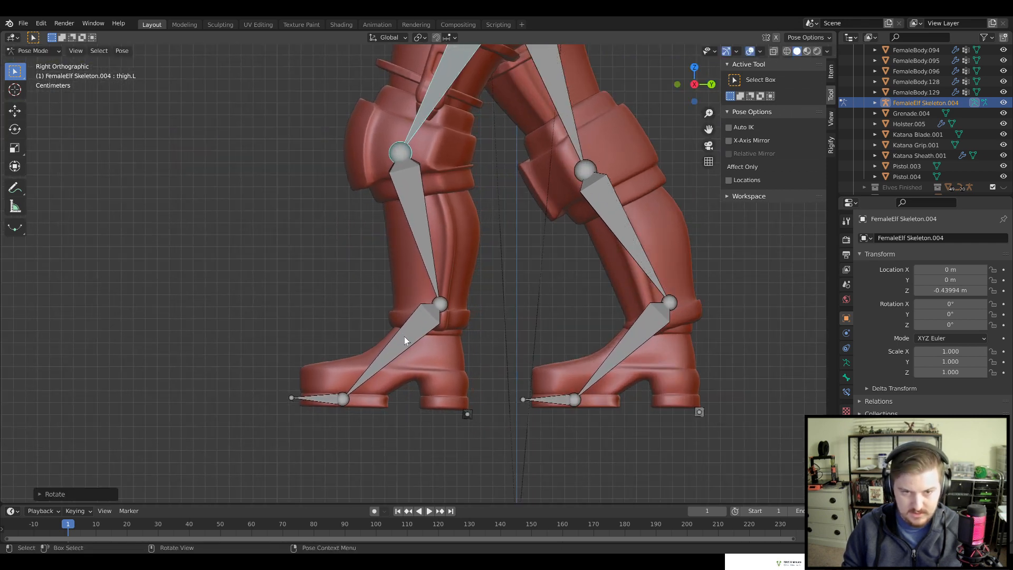
# Rotate shin.L back by about 1° so the left sole lines up with the right boot
pyautogui.click(429, 262)
pyautogui.press('r')
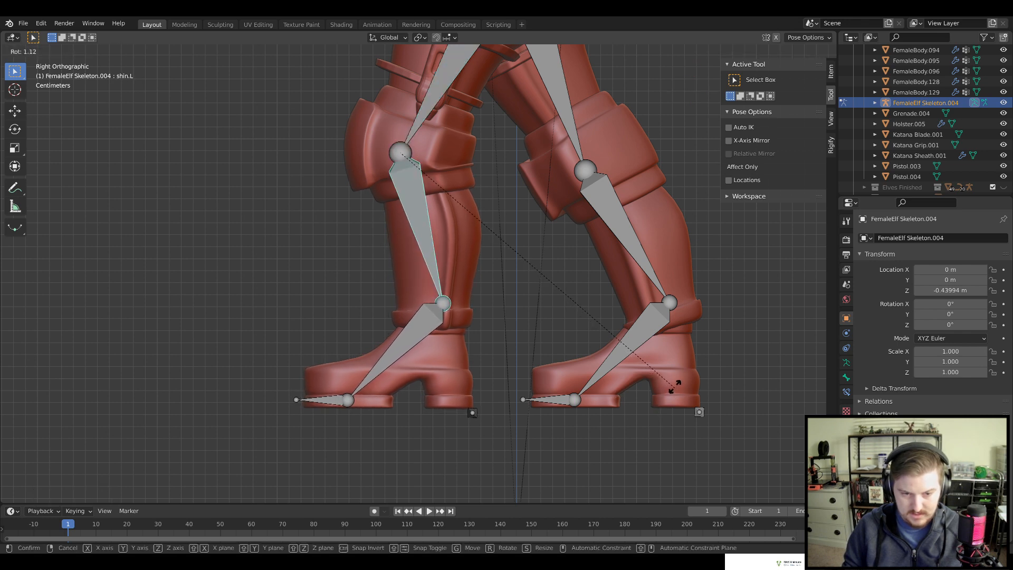
pyautogui.click(674, 390)
pyautogui.scroll(-6, 516, 373)
pyautogui.keyDown('shift'); pyautogui.moveTo(515, 373); pyautogui.dragTo(585, 387, button='middle'); pyautogui.keyUp('shift')
# Spread the legs in front view by rotating thigh.L 10° and thigh.R -10°
pyautogui.press('KP_1')
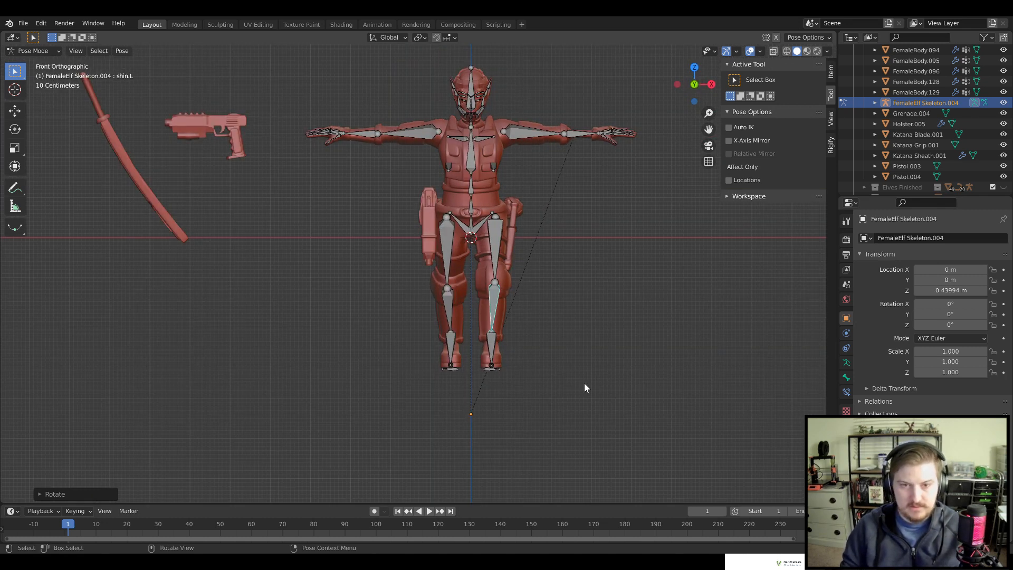
pyautogui.keyDown('shift'); pyautogui.moveTo(524, 293); pyautogui.dragTo(519, 349, button='middle'); pyautogui.keyUp('shift')
pyautogui.click(495, 297)
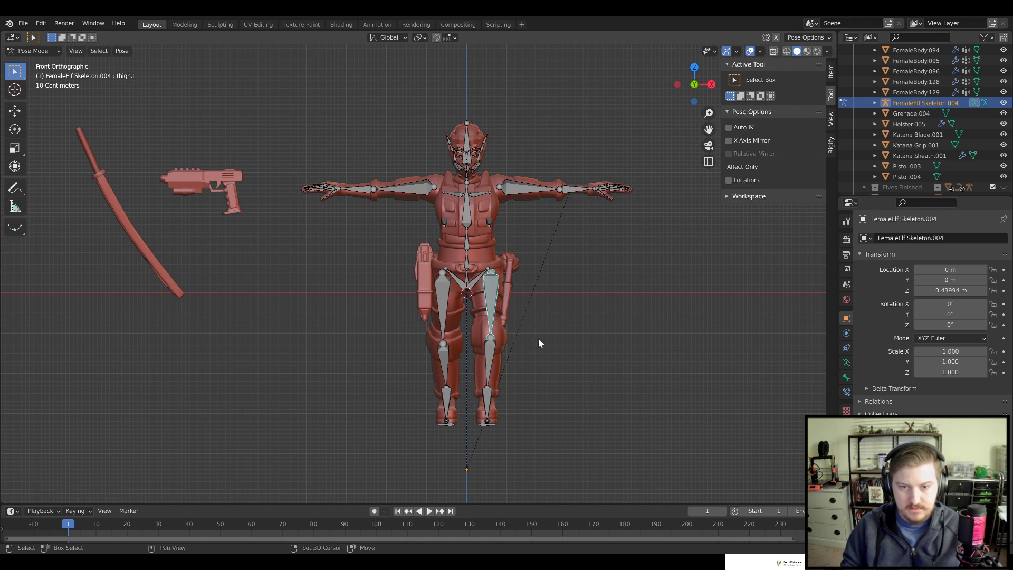
pyautogui.scroll(3, 580, 301)
pyautogui.write('sr10')
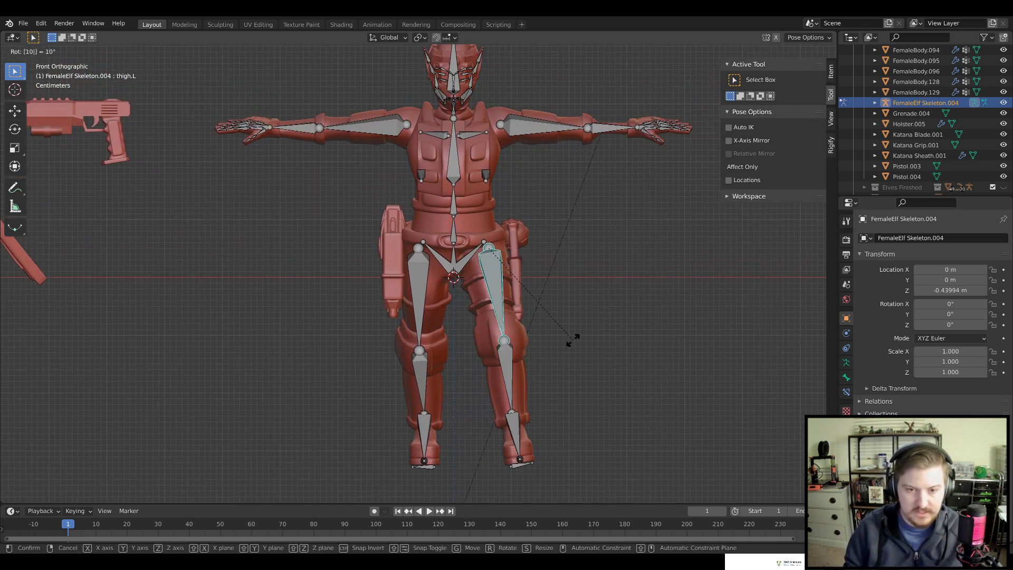
pyautogui.press('Return')
pyautogui.click(421, 273)
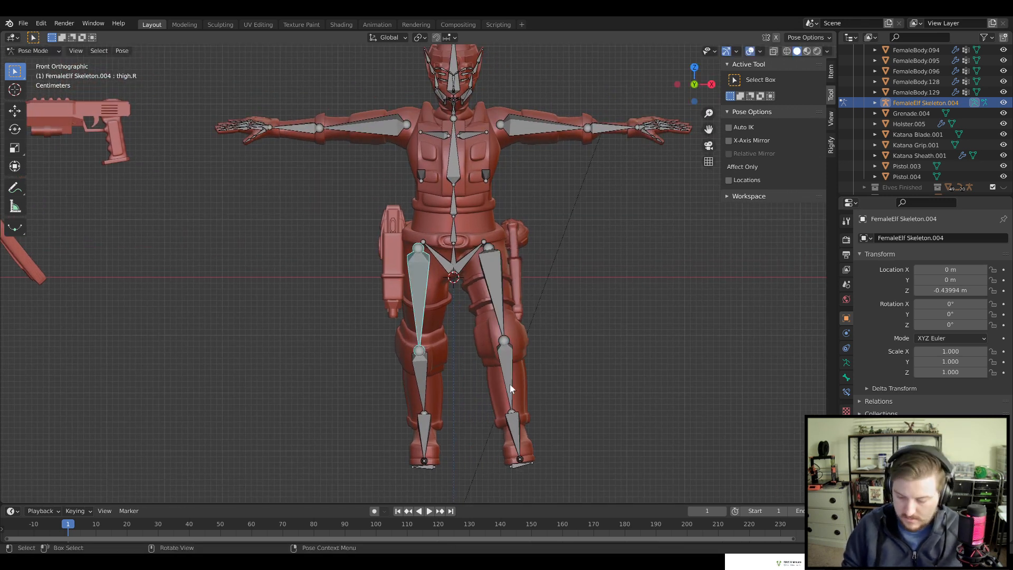
pyautogui.write('r-10')
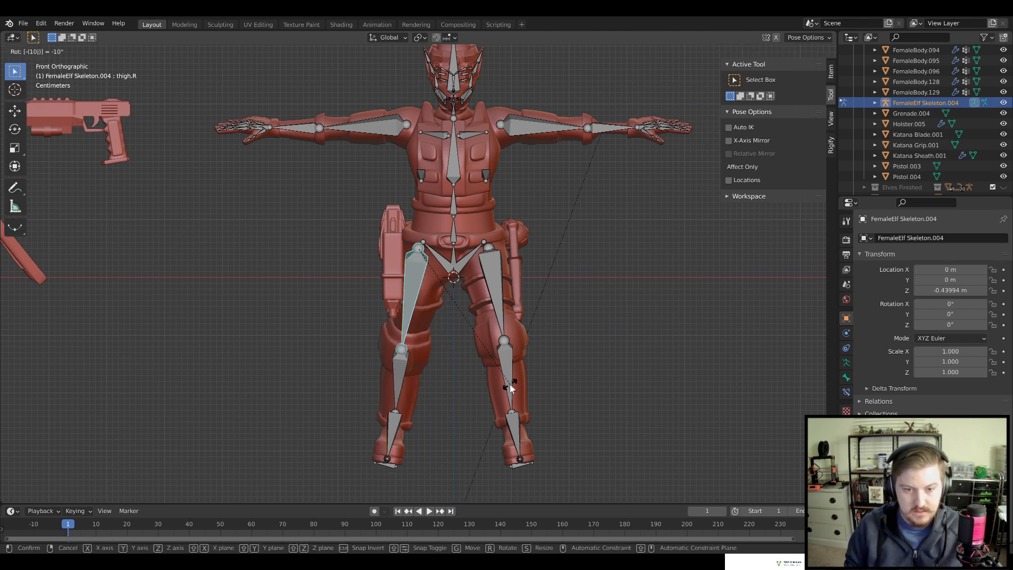
pyautogui.press('Return')
# Straighten both boots in front view by rotating foot.L -10° and foot.R the same amount the opposite way
pyautogui.keyDown('shift'); pyautogui.moveTo(530, 434); pyautogui.dragTo(535, 311, button='middle'); pyautogui.keyUp('shift')
pyautogui.scroll(2, 555, 328)
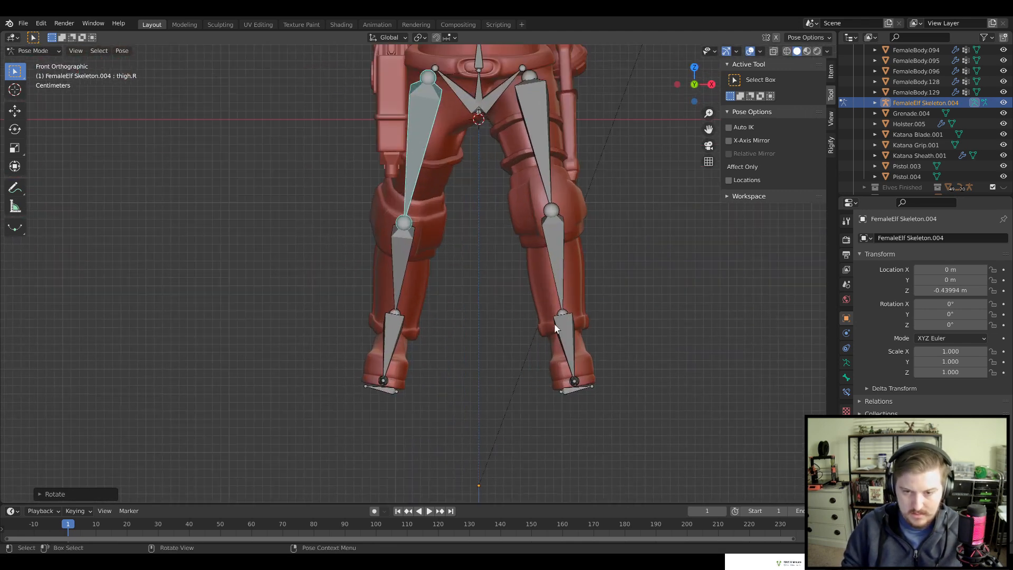
pyautogui.click(619, 357)
pyautogui.write('r-10')
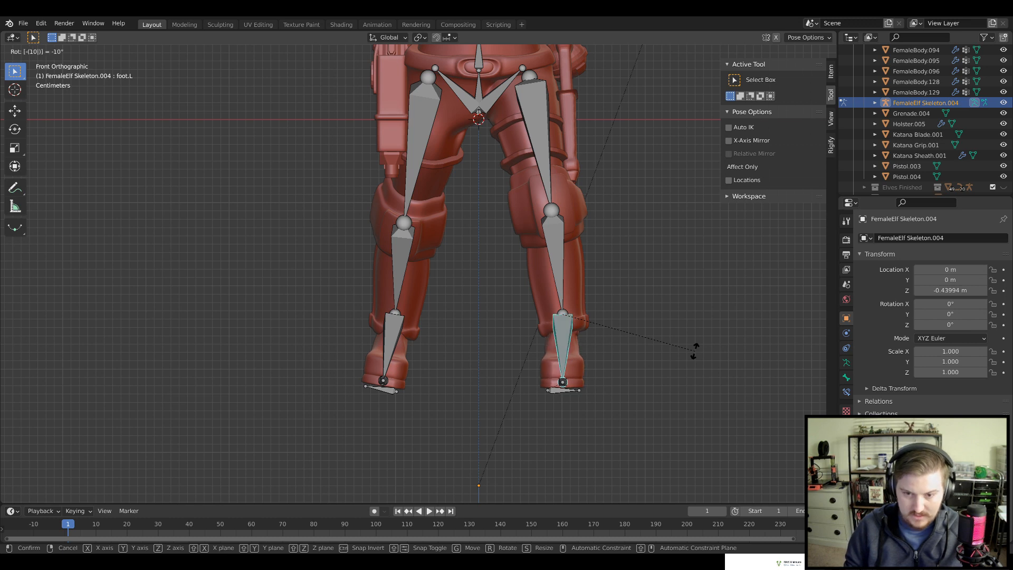
pyautogui.press('Return')
pyautogui.click(393, 346)
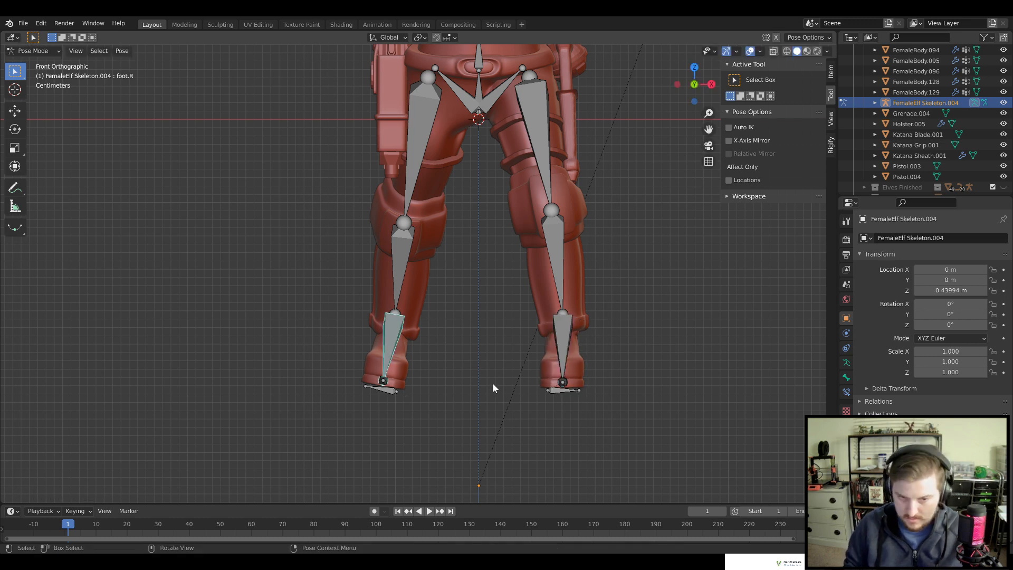
pyautogui.write('r-10')
pyautogui.press('Return')
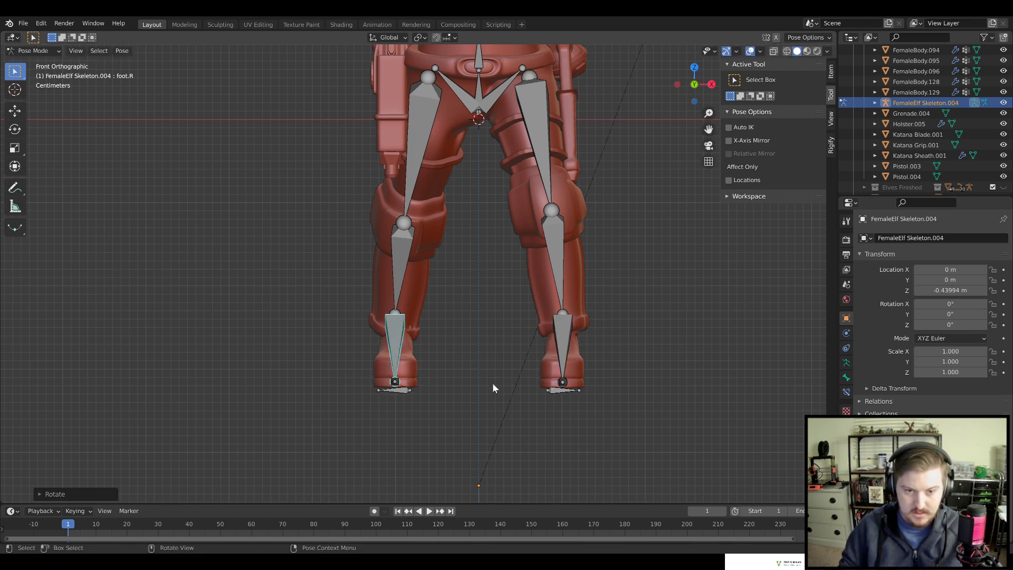
# Turn the toes outward by rotating foot.L about 12° and foot.R about -12° around the global Z axis
pyautogui.click(562, 342)
pyautogui.keyDown('shift'); pyautogui.moveTo(645, 278); pyautogui.dragTo(637, 328, button='middle'); pyautogui.keyUp('shift')
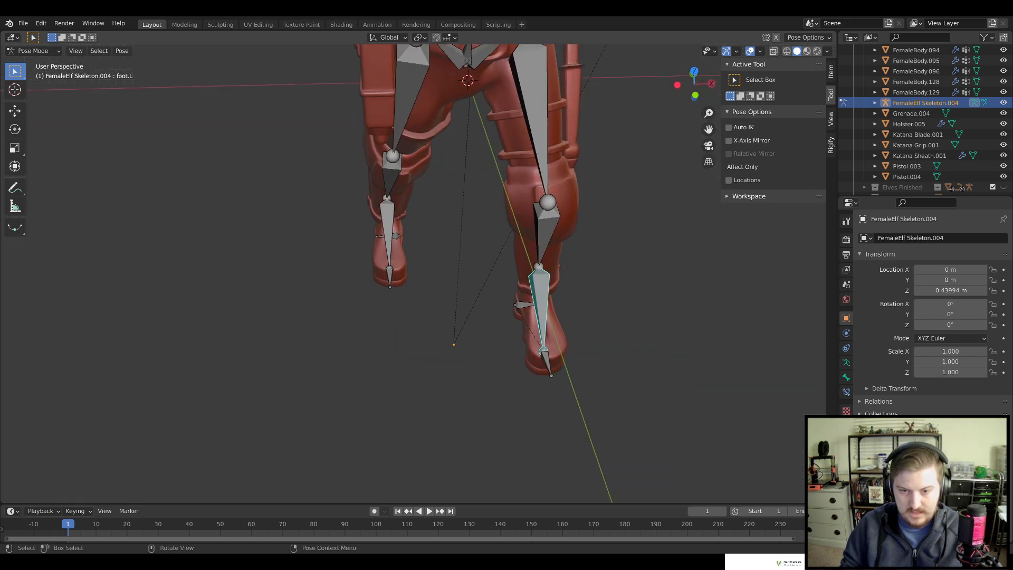
pyautogui.press('r')
pyautogui.press('z')
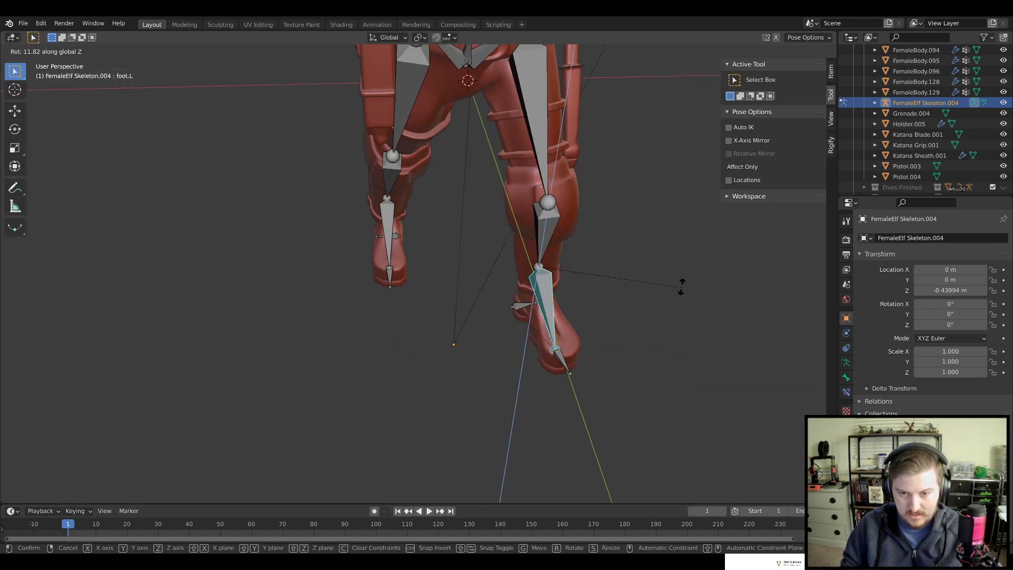
pyautogui.click(684, 287)
pyautogui.click(385, 230)
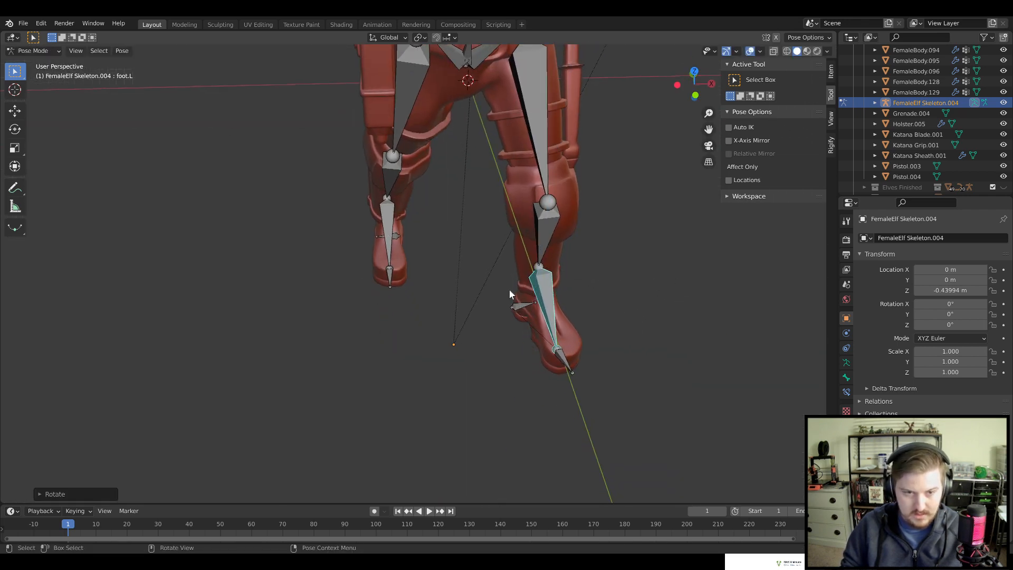
pyautogui.press('r')
pyautogui.press('z')
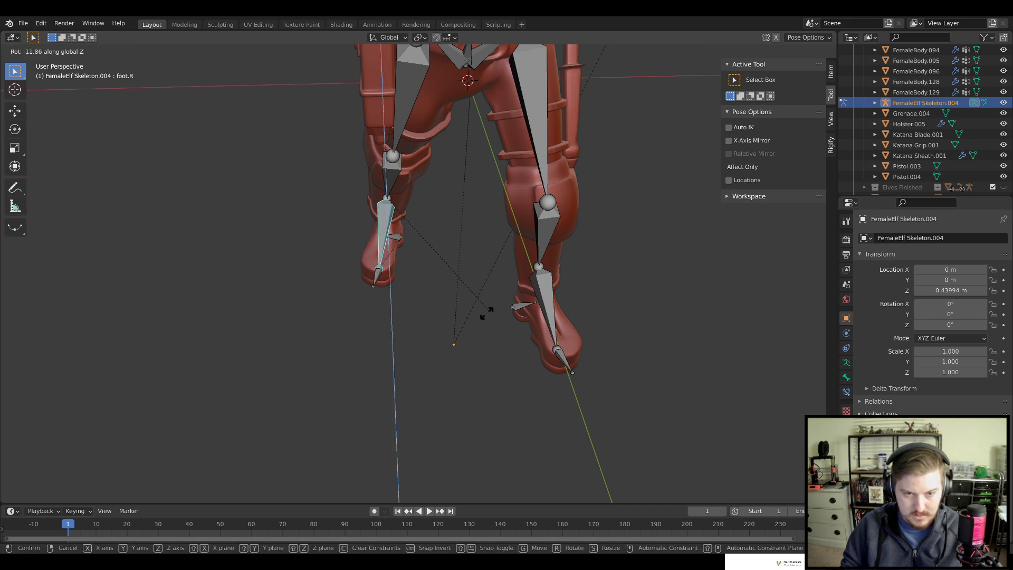
pyautogui.click(479, 315)
# Examine the boots' ground alignment in side view and the whole stance in perspective
pyautogui.moveTo(479, 315); pyautogui.dragTo(473, 412, button='middle')
pyautogui.scroll(4, 472, 412)
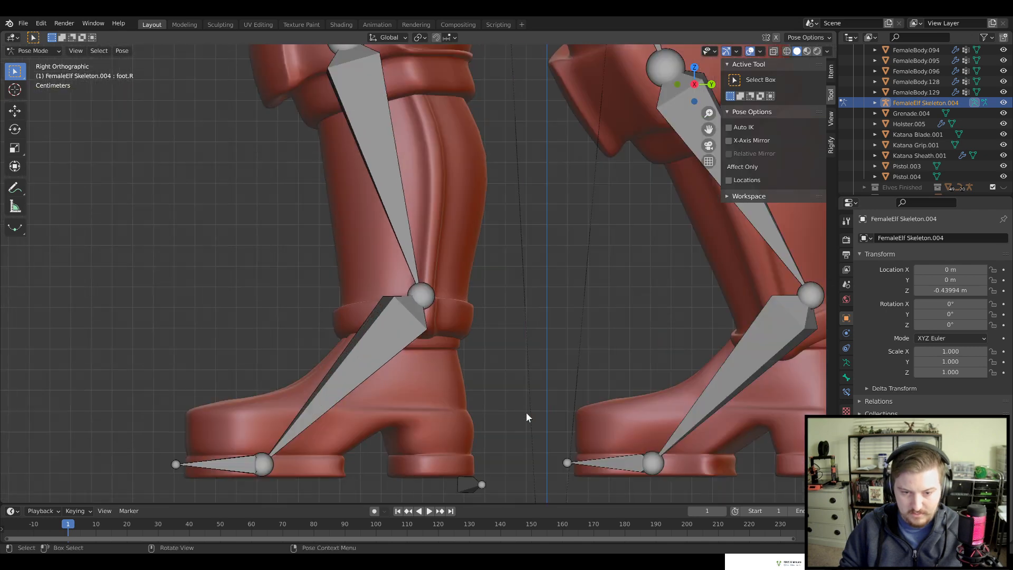
pyautogui.scroll(-6, 463, 254)
pyautogui.scroll(-5, 325, 242)
pyautogui.moveTo(326, 242); pyautogui.dragTo(540, 326, button='middle')
pyautogui.scroll(4, 540, 325)
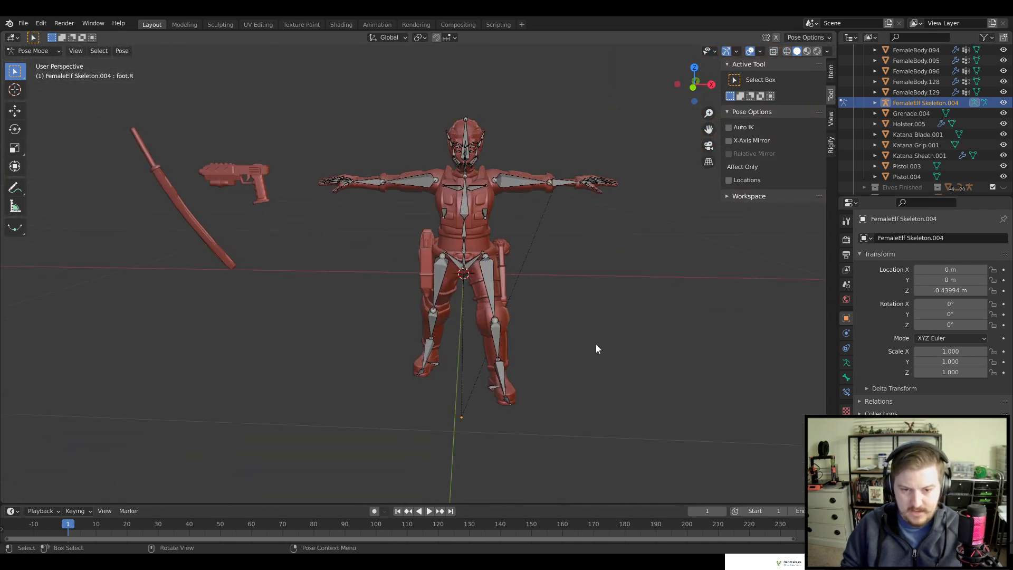
pyautogui.moveTo(596, 346); pyautogui.dragTo(549, 348, button='middle')
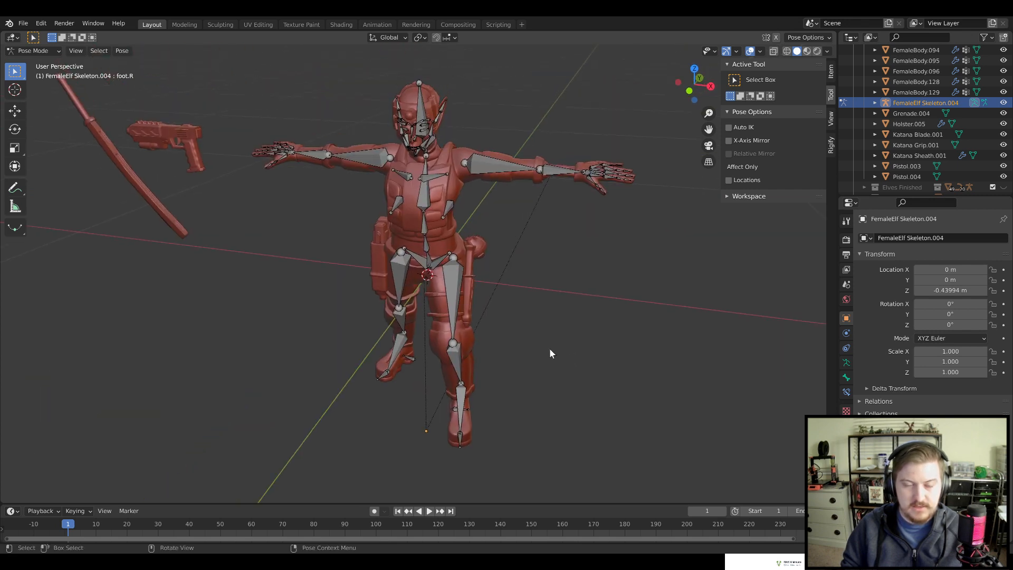
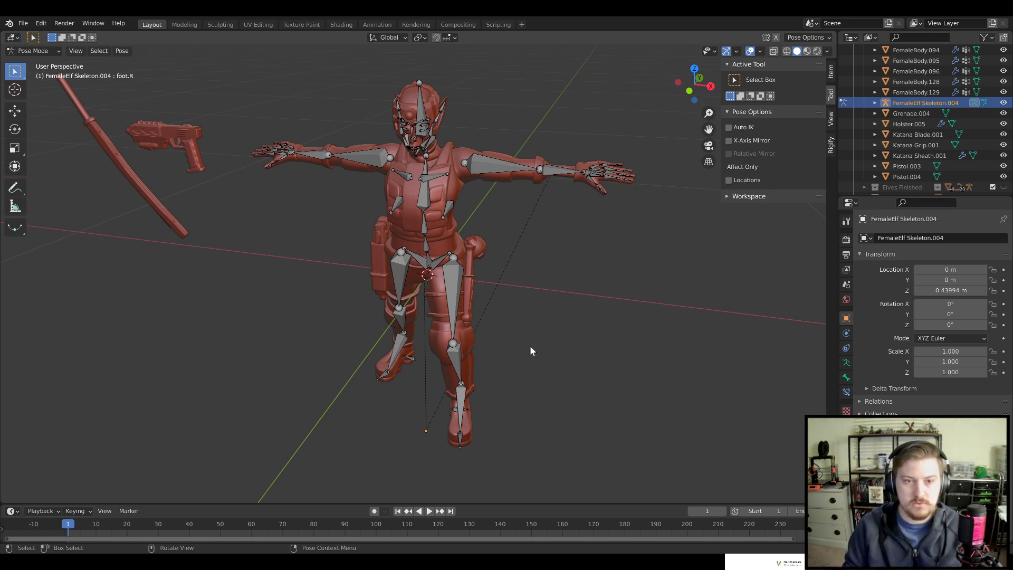
# Twist upper_arm.R around its local Y axis in front view to roll the right arm and hand
pyautogui.moveTo(530, 348); pyautogui.dragTo(383, 198, button='middle')
pyautogui.click(377, 188)
pyautogui.moveTo(573, 305); pyautogui.dragTo(547, 325, button='middle')
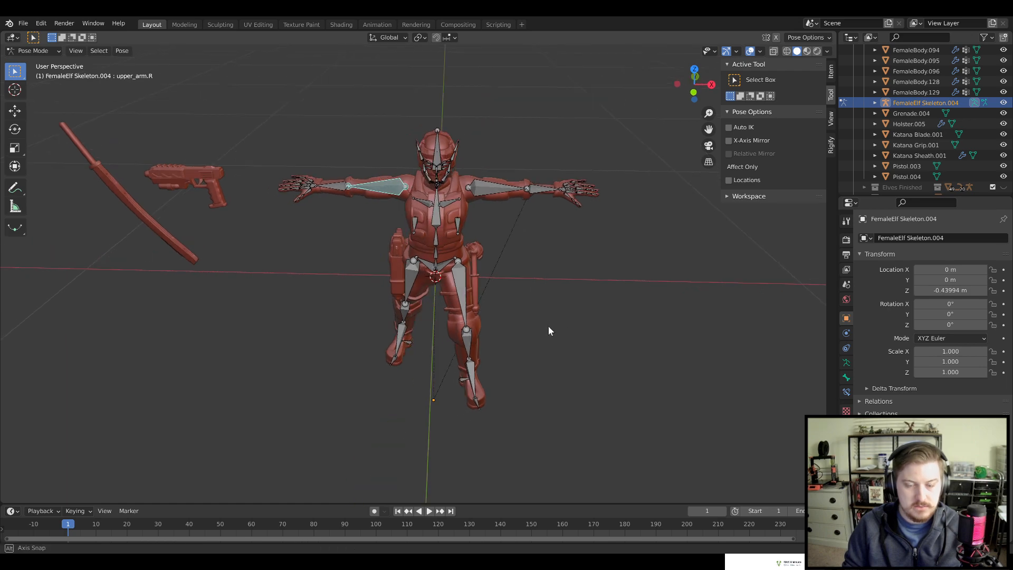
pyautogui.press('KP_1')
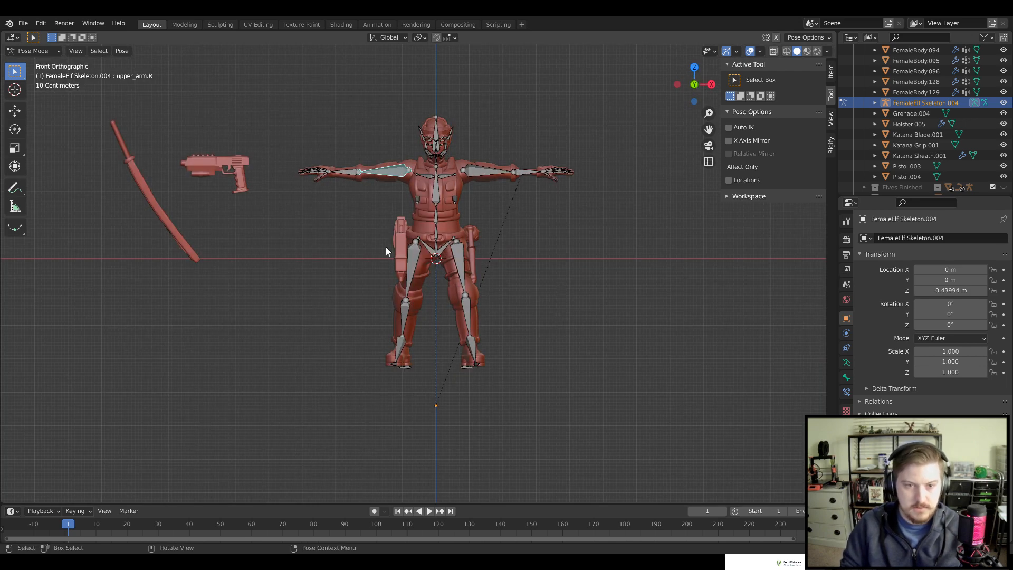
pyautogui.scroll(4, 413, 214)
pyautogui.press('r')
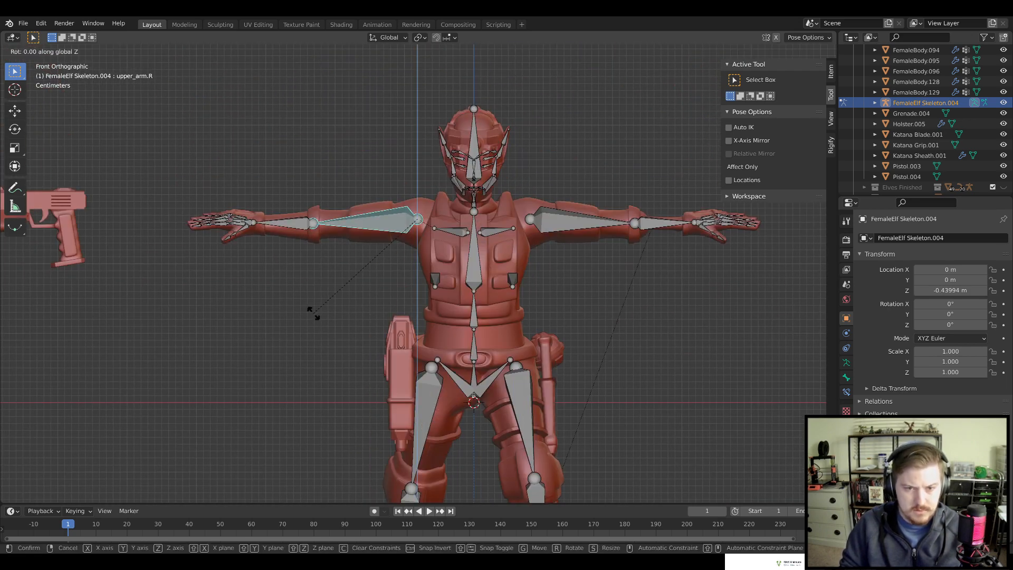
pyautogui.press('z')
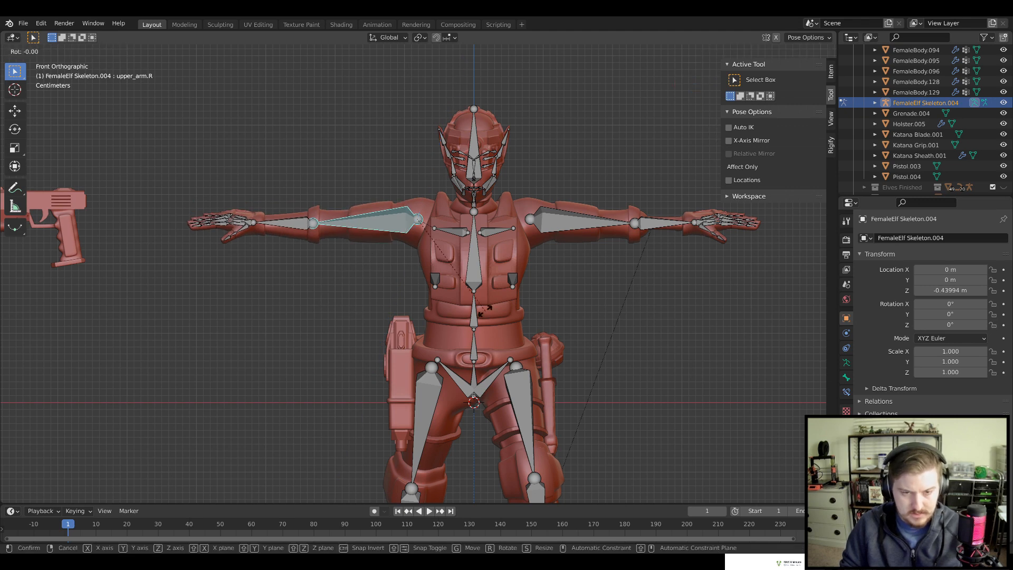
pyautogui.press('y')
pyautogui.press('y')
pyautogui.click(415, 294)
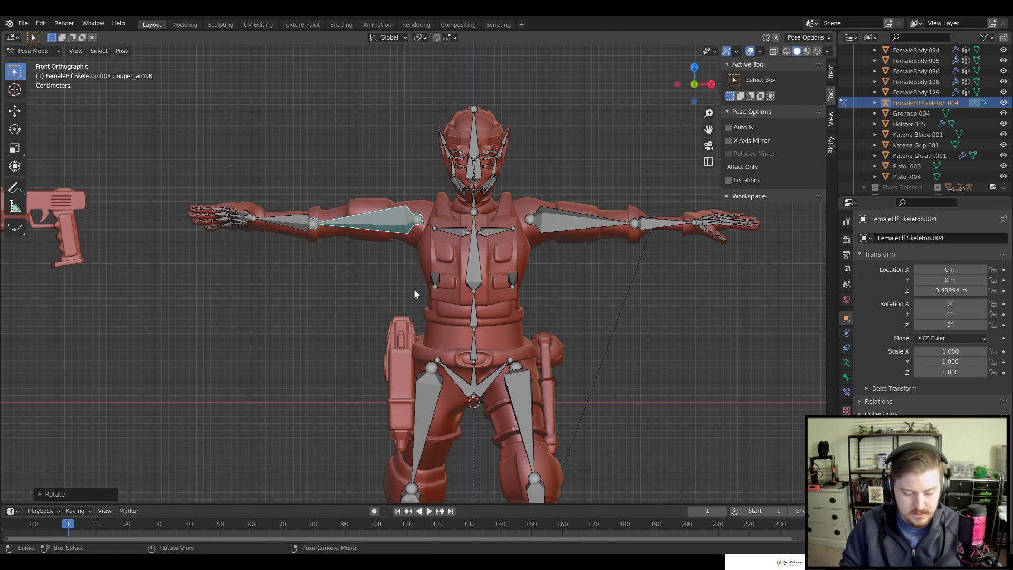
pyautogui.moveTo(415, 294); pyautogui.dragTo(445, 300, button='middle')
pyautogui.press('r')
pyautogui.press('x')
pyautogui.press('x')
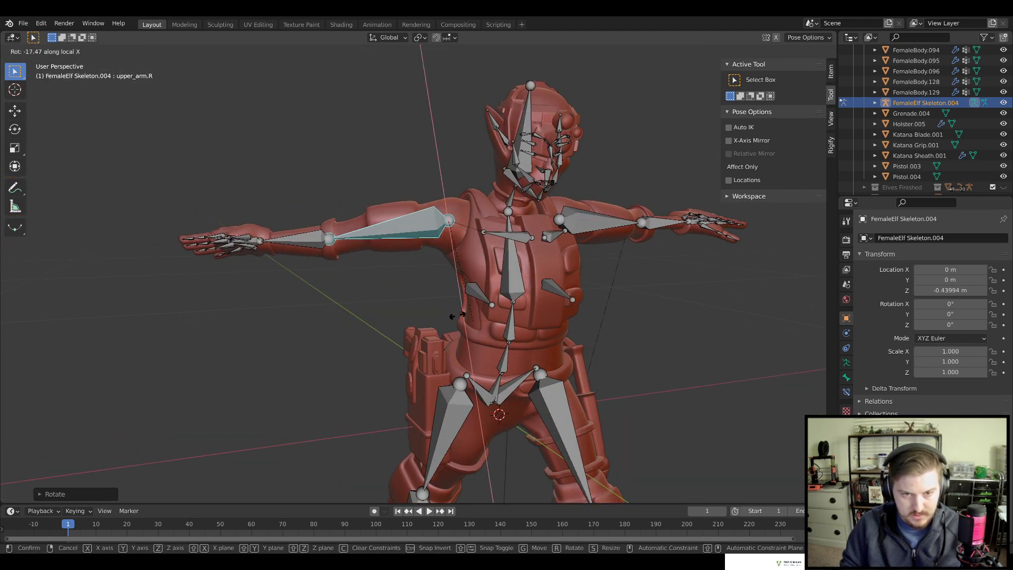
pyautogui.rightClick(442, 310)
pyautogui.press('r')
pyautogui.press('x')
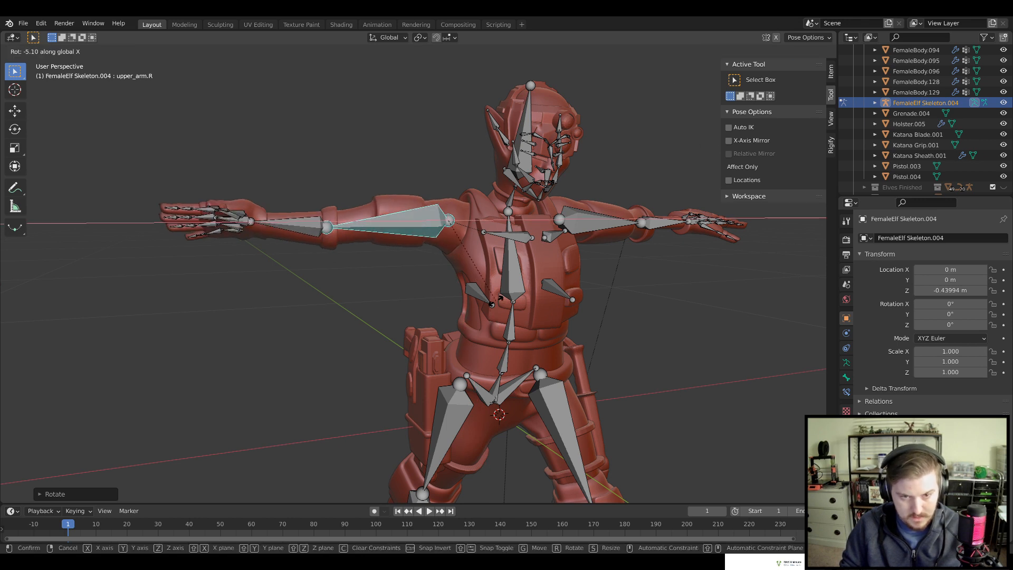
pyautogui.rightClick(498, 311)
# Lower the right arm by rotating upper_arm.R around its local Z axis
pyautogui.press('r')
pyautogui.press('z')
pyautogui.press('z')
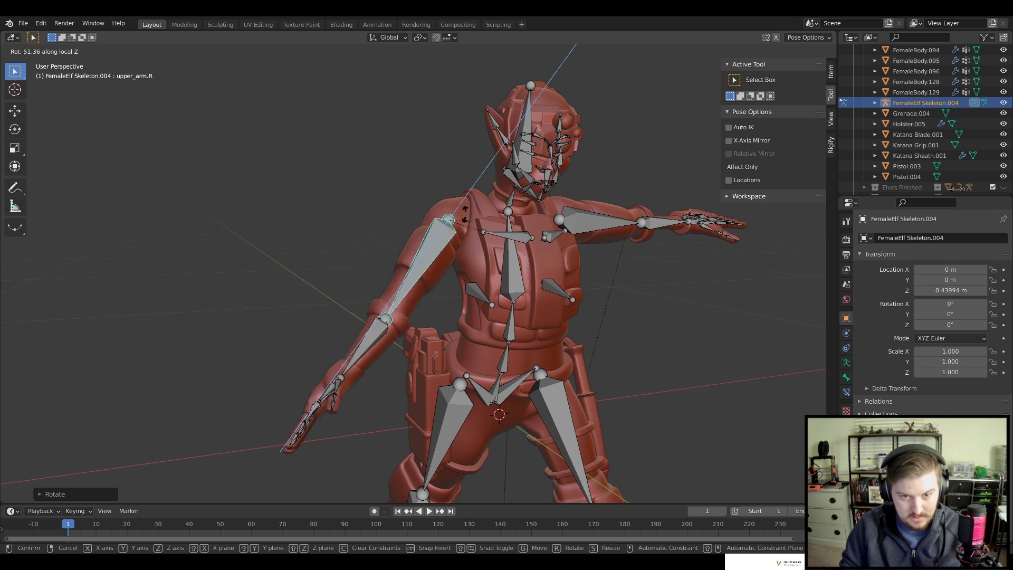
pyautogui.click(476, 301)
pyautogui.moveTo(476, 301); pyautogui.dragTo(674, 407, button='middle')
pyautogui.scroll(4, 622, 329)
pyautogui.press('r')
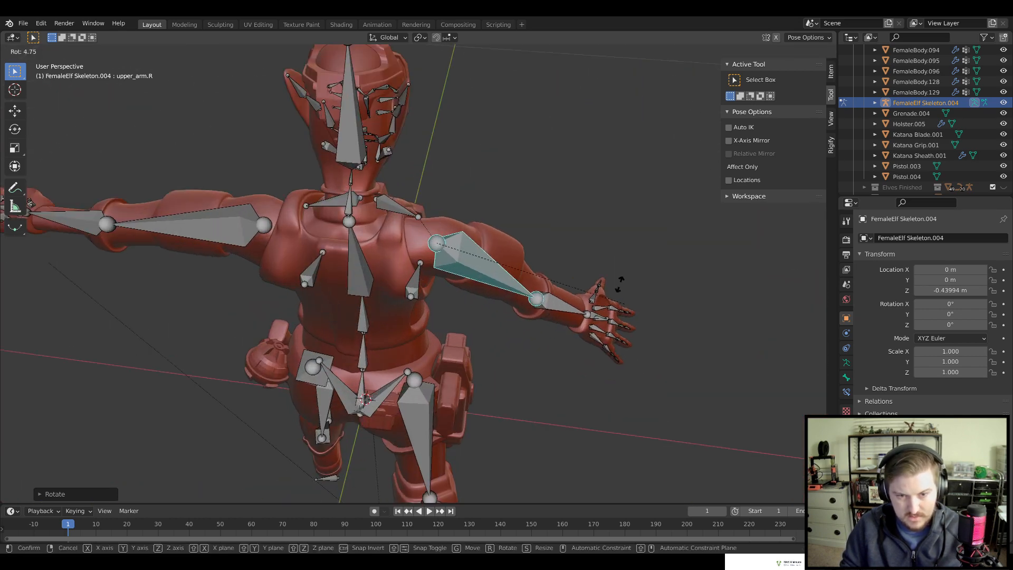
pyautogui.rightClick(603, 281)
# Rotate upper_arm.R around the global X axis to adjust the right arm's direction and roll
pyautogui.keyDown('shift'); pyautogui.moveTo(603, 280); pyautogui.dragTo(590, 314, button='middle'); pyautogui.keyUp('shift')
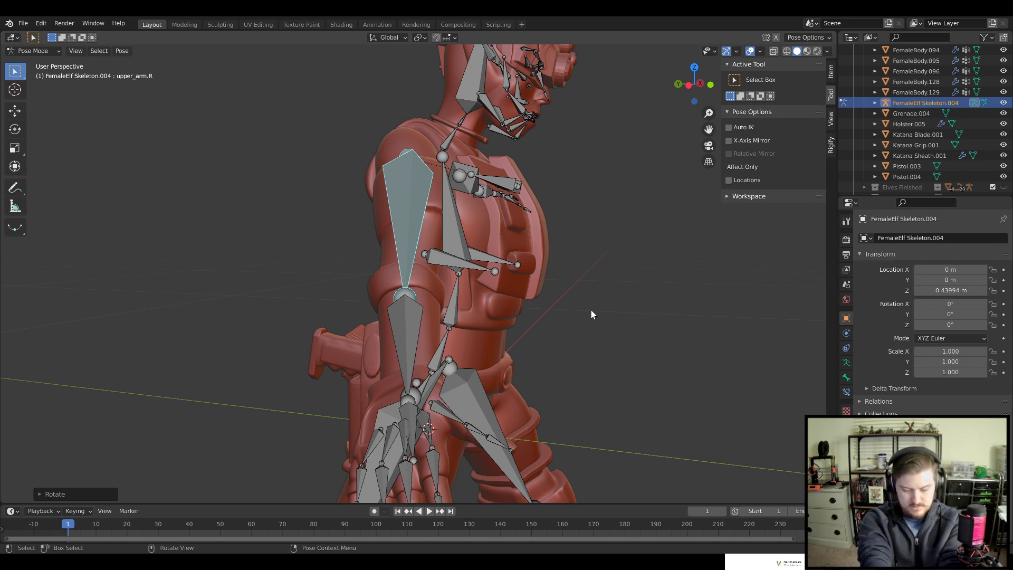
pyautogui.moveTo(574, 287); pyautogui.dragTo(439, 318, button='middle')
pyautogui.scroll(-3, 483, 309)
pyautogui.moveTo(598, 364); pyautogui.dragTo(564, 352, button='middle')
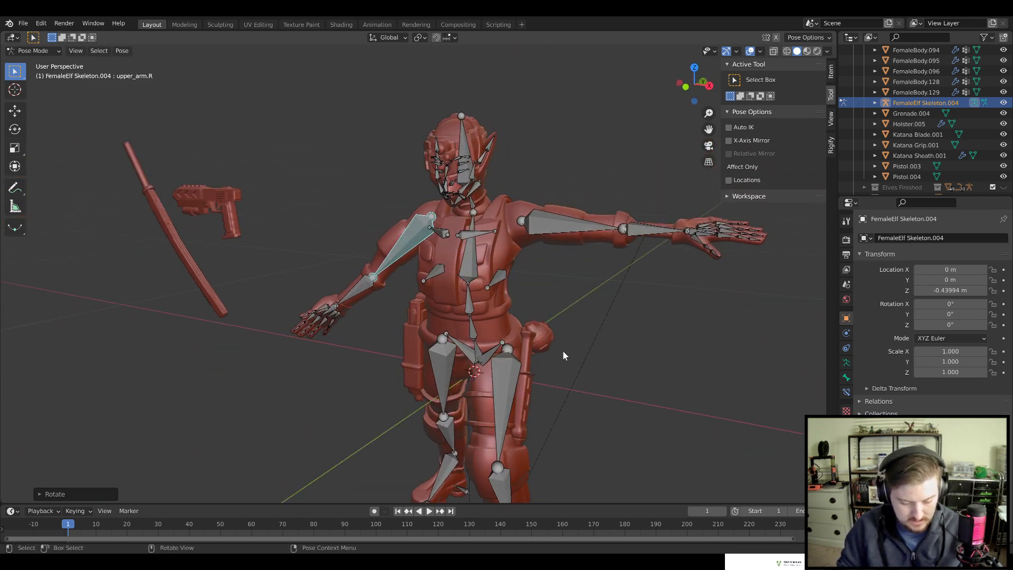
pyautogui.press('r')
pyautogui.press('x')
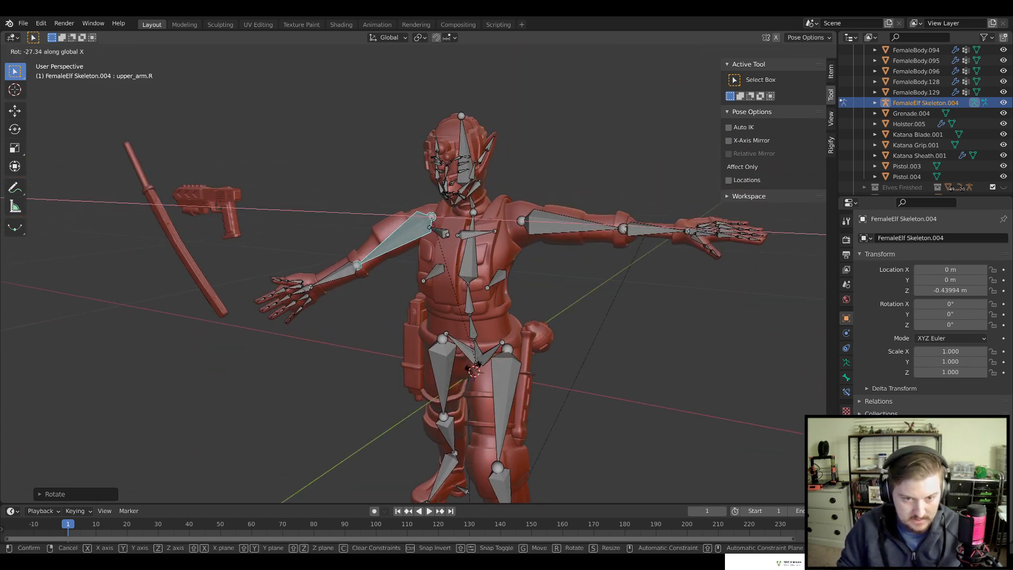
pyautogui.click(427, 357)
# Twist upper_arm.R around its local Y axis to roll the right forearm and hand
pyautogui.moveTo(427, 356); pyautogui.dragTo(519, 370, button='middle')
pyautogui.scroll(2, 523, 364)
pyautogui.press('t')
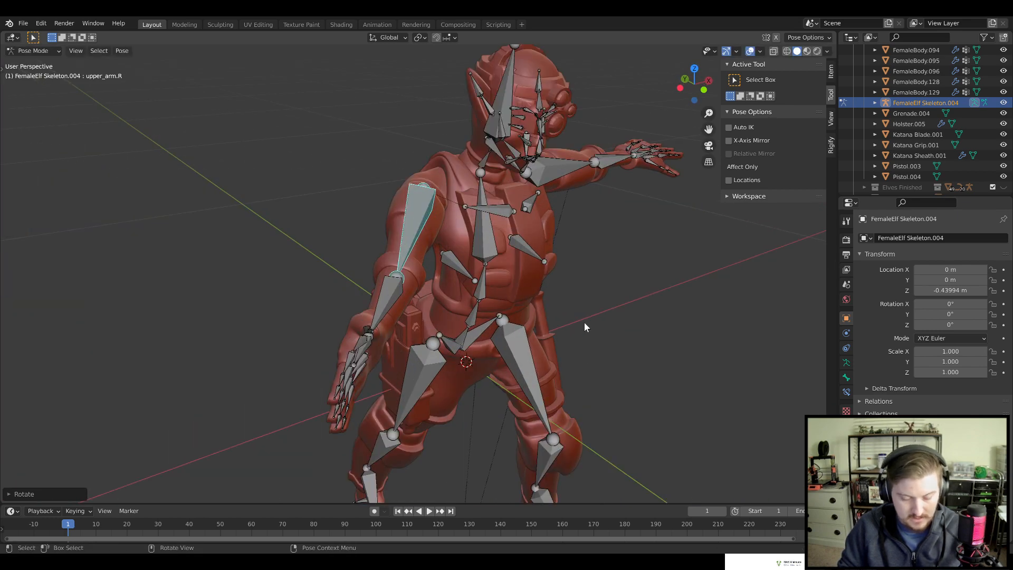
pyautogui.scroll(-3, 564, 252)
pyautogui.scroll(4, 577, 266)
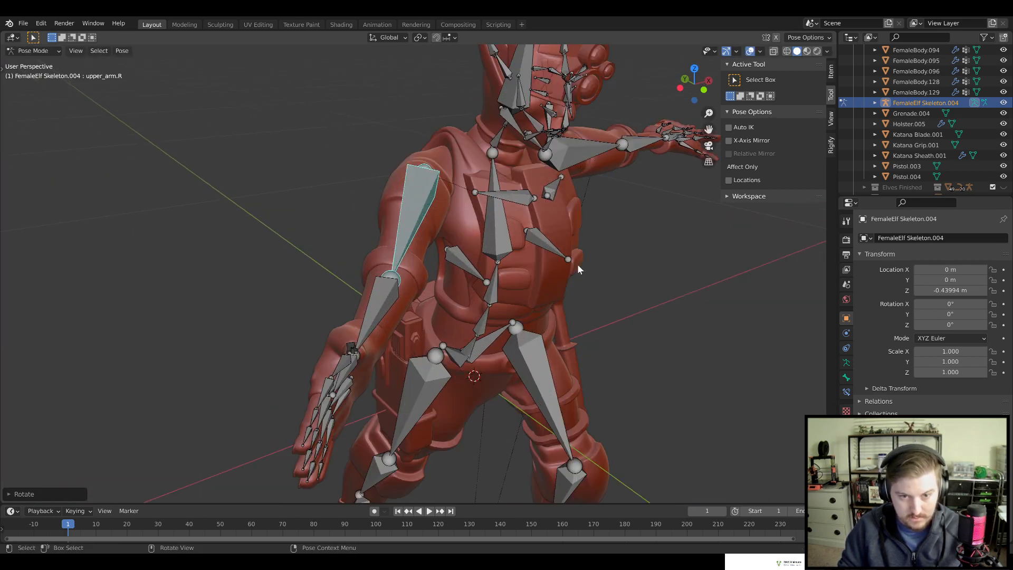
pyautogui.press('y')
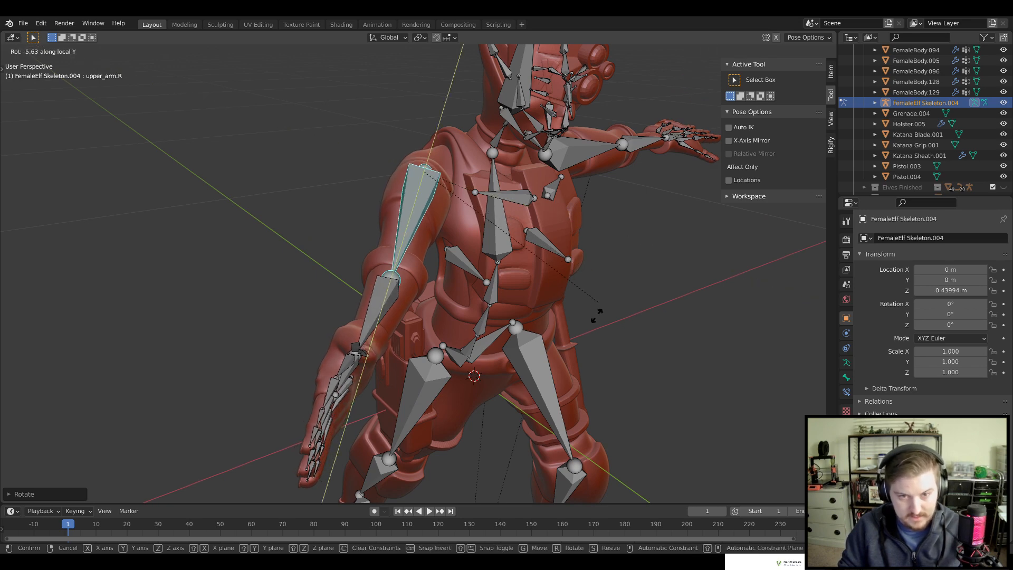
pyautogui.click(572, 346)
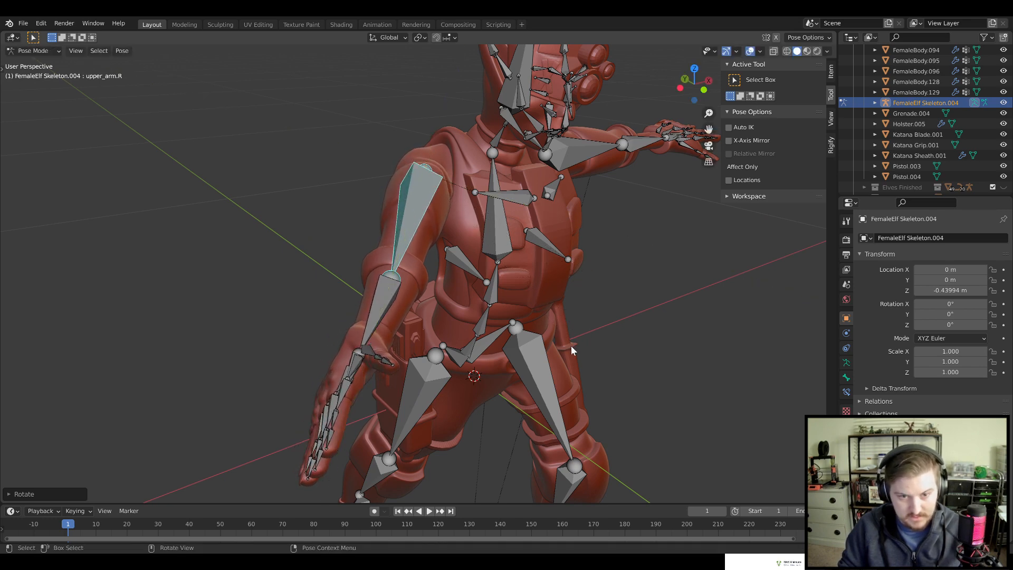
pyautogui.moveTo(571, 347); pyautogui.dragTo(467, 283, button='middle')
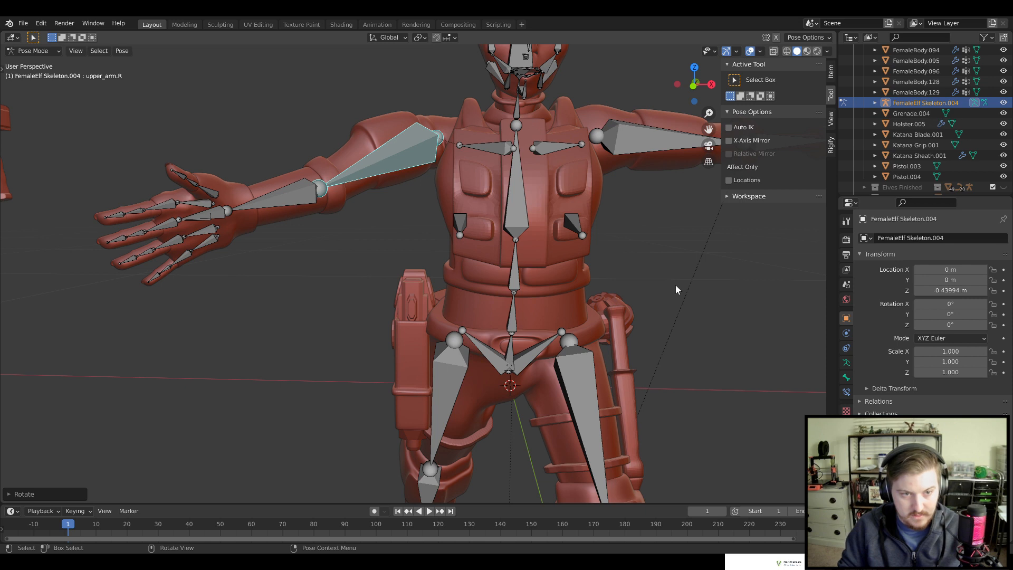
pyautogui.press(']')
pyautogui.press('r')
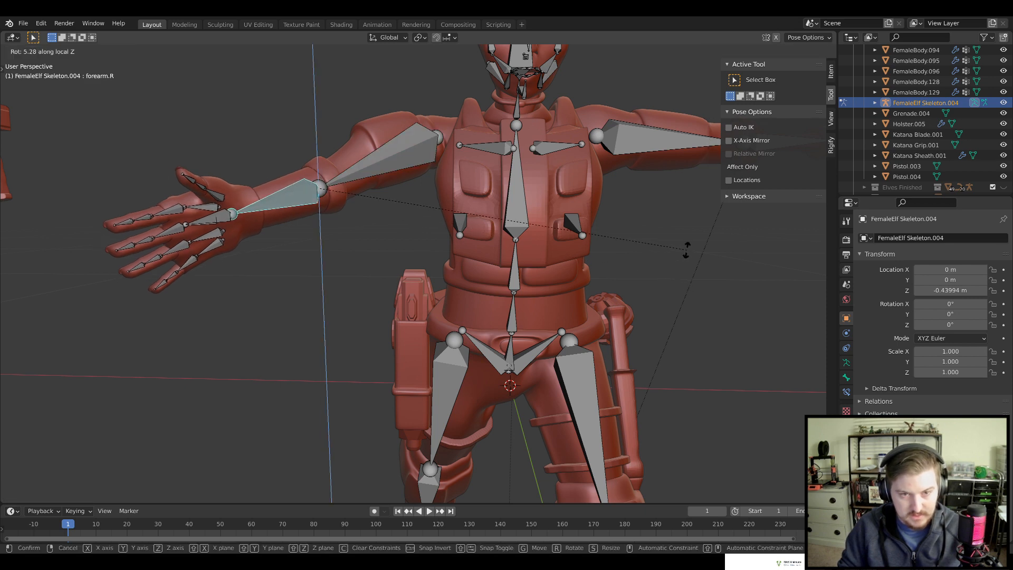
pyautogui.click(474, 179)
# Swing the right arm forward by rotating upper_arm.R around the global Z axis
pyautogui.press('[')
pyautogui.press('r')
pyautogui.press('z')
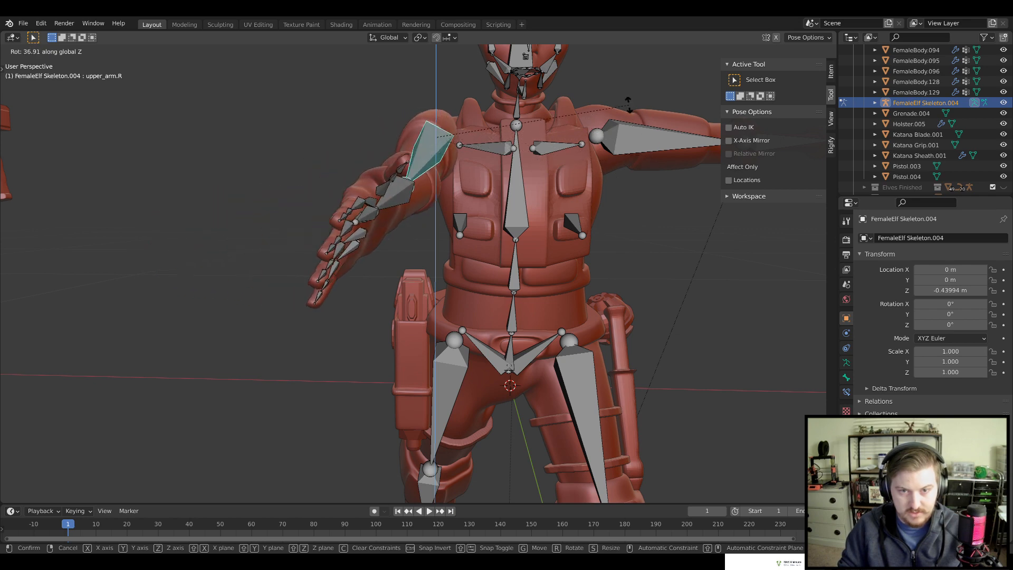
pyautogui.click(553, 227)
# Bend the right elbow inward by rotating forearm.R around its local Z axis
pyautogui.moveTo(553, 227)
pyautogui.mouseDown(button='middle')
pyautogui.moveTo(564, 271)
pyautogui.moveTo(552, 245)
pyautogui.mouseUp(button='middle')
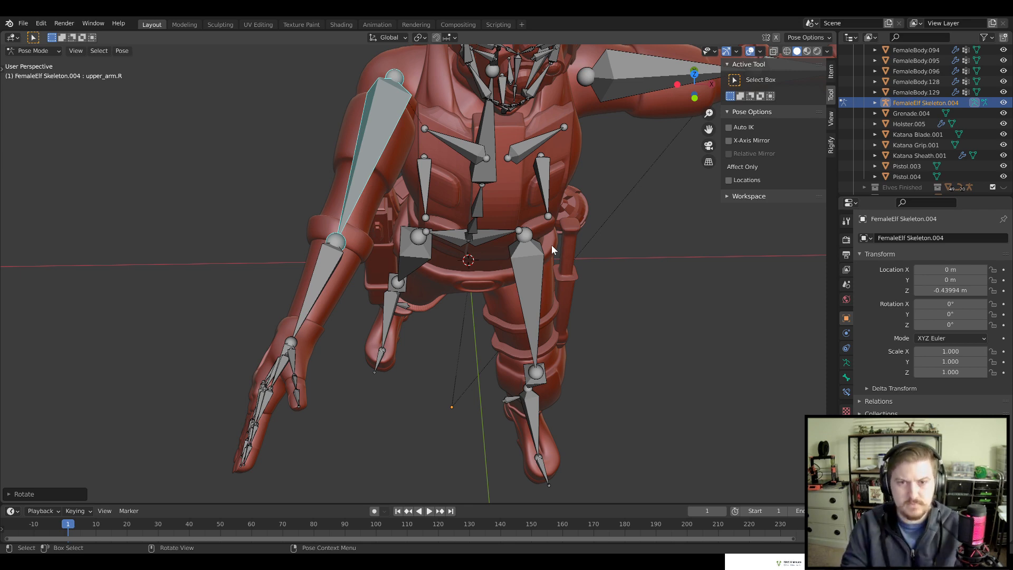
pyautogui.moveTo(551, 245); pyautogui.dragTo(396, 298, button='middle')
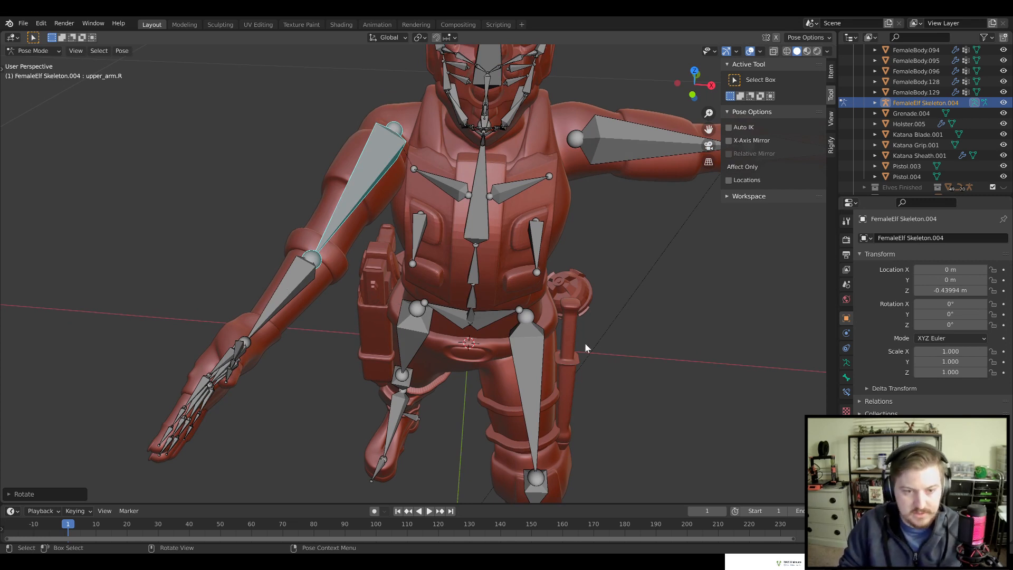
pyautogui.press(']')
pyautogui.press('r')
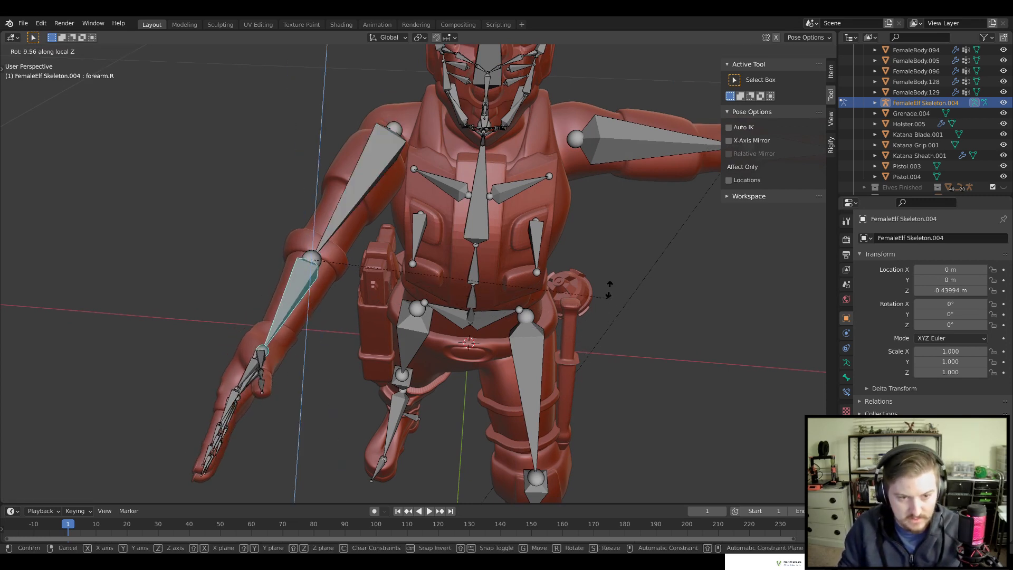
pyautogui.click(549, 133)
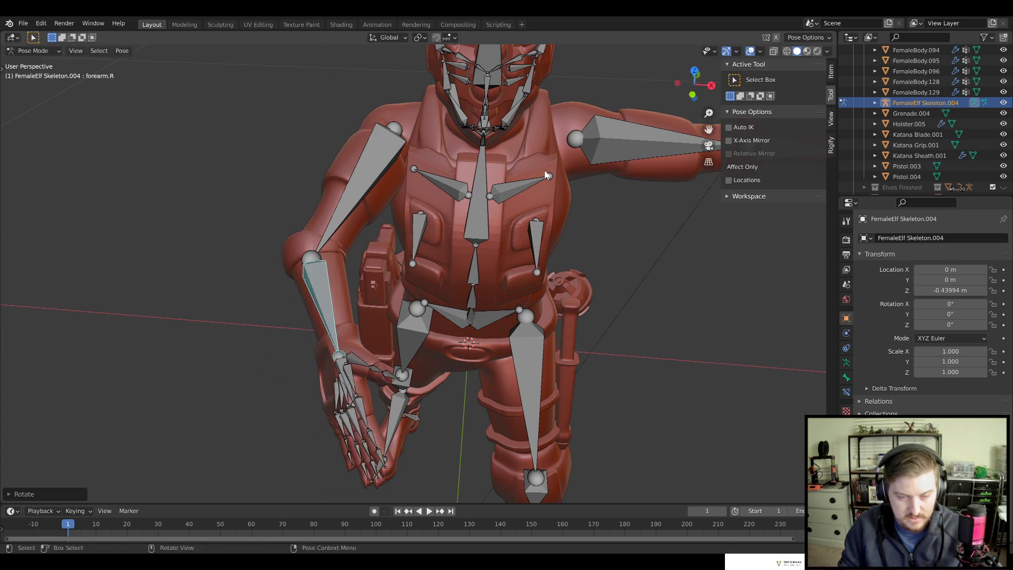
# Roll upper_arm.R around its local Y axis to raise the bent right forearm and hand
pyautogui.moveTo(545, 169); pyautogui.dragTo(511, 250, button='middle')
pyautogui.moveTo(469, 303); pyautogui.dragTo(483, 331, button='middle')
pyautogui.scroll(-5, 451, 323)
pyautogui.scroll(5, 373, 265)
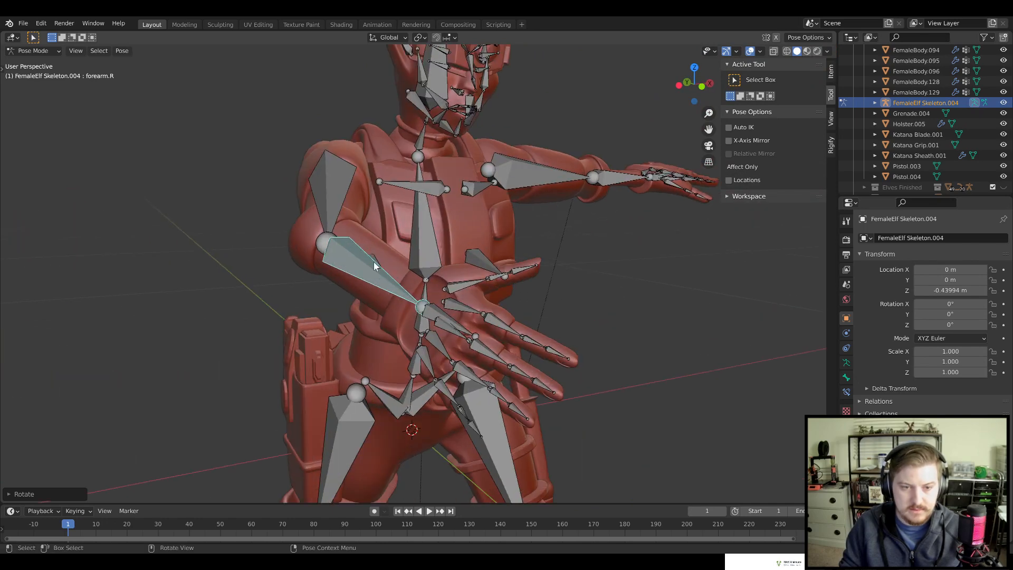
pyautogui.click(340, 210)
pyautogui.press('r')
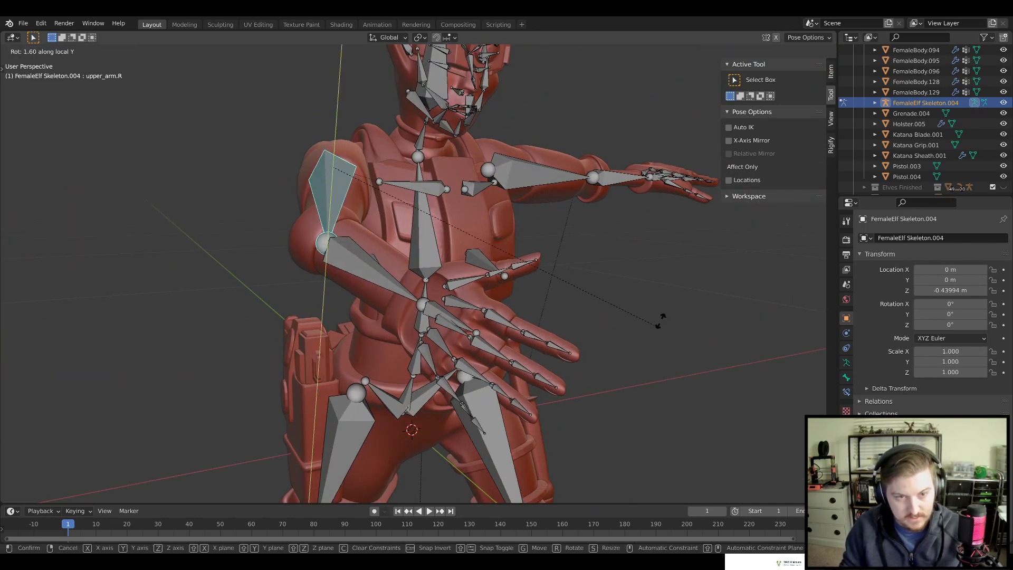
pyautogui.click(612, 215)
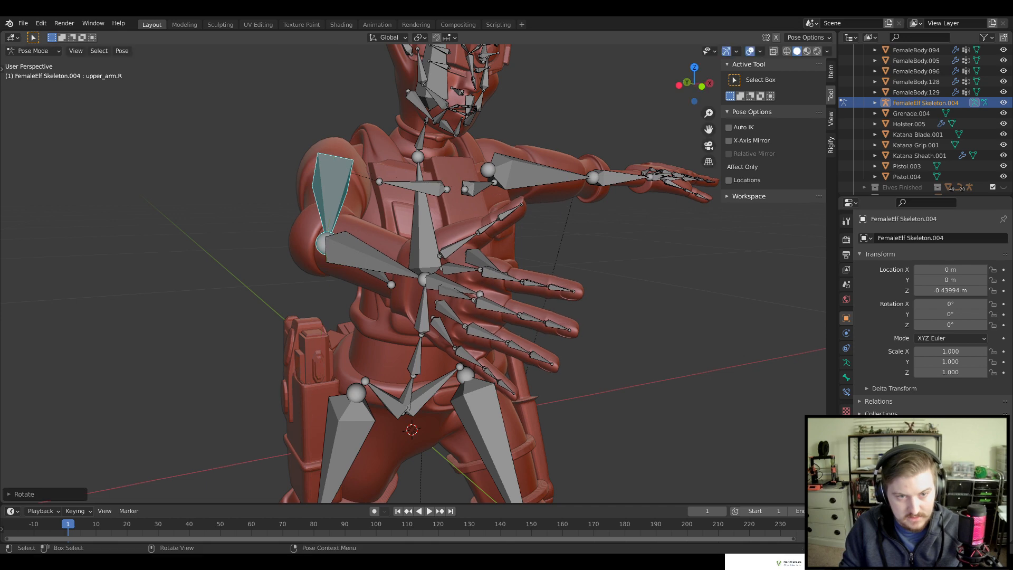
# Rotate upper_arm.R around its local X axis to fine-tune the right arm's position
pyautogui.press('r')
pyautogui.press('z')
pyautogui.press('z')
pyautogui.rightClick(640, 267)
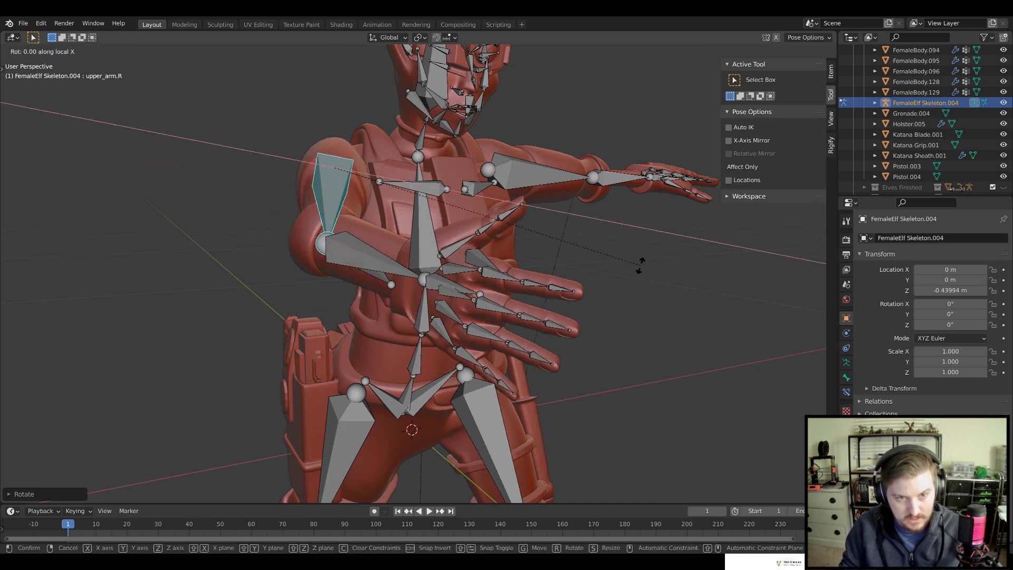
pyautogui.click(639, 322)
# Bring the right elbow closer to the body by rotating upper_arm.R slightly around the global Z axis
pyautogui.moveTo(639, 322); pyautogui.dragTo(311, 242, button='middle')
pyautogui.press('r')
pyautogui.press('z')
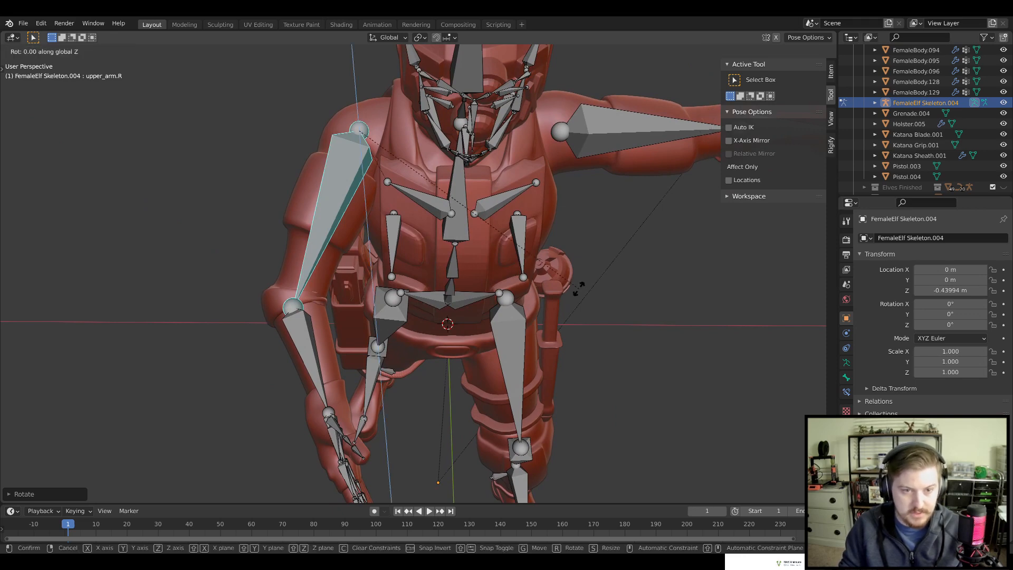
pyautogui.click(595, 256)
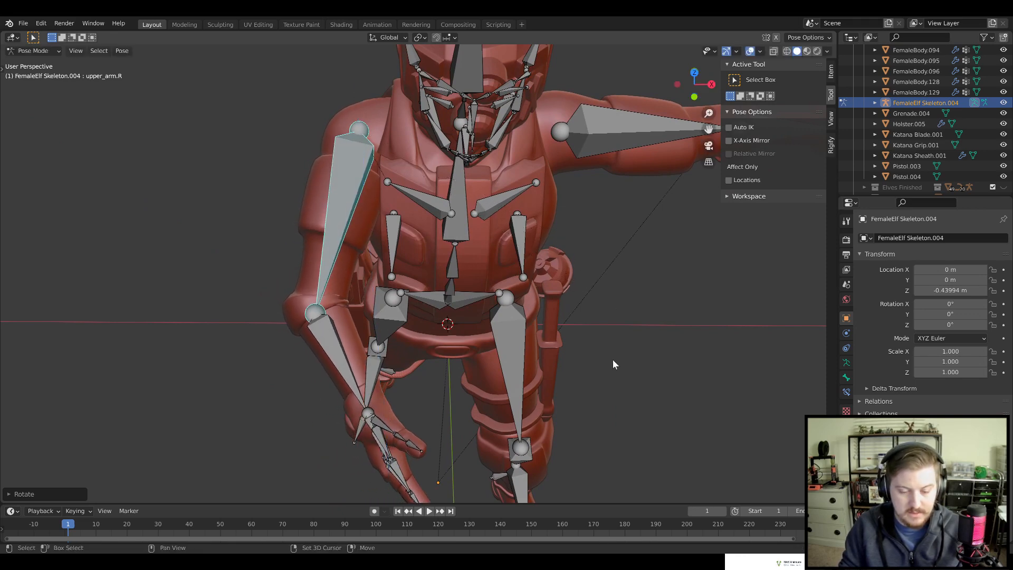
# Swing the left arm forward by rotating upper_arm.L around the global Z axis
pyautogui.scroll(-2, 561, 276)
pyautogui.keyDown('shift'); pyautogui.moveTo(612, 359); pyautogui.dragTo(540, 308, button='middle'); pyautogui.keyUp('shift')
pyautogui.scroll(2, 448, 298)
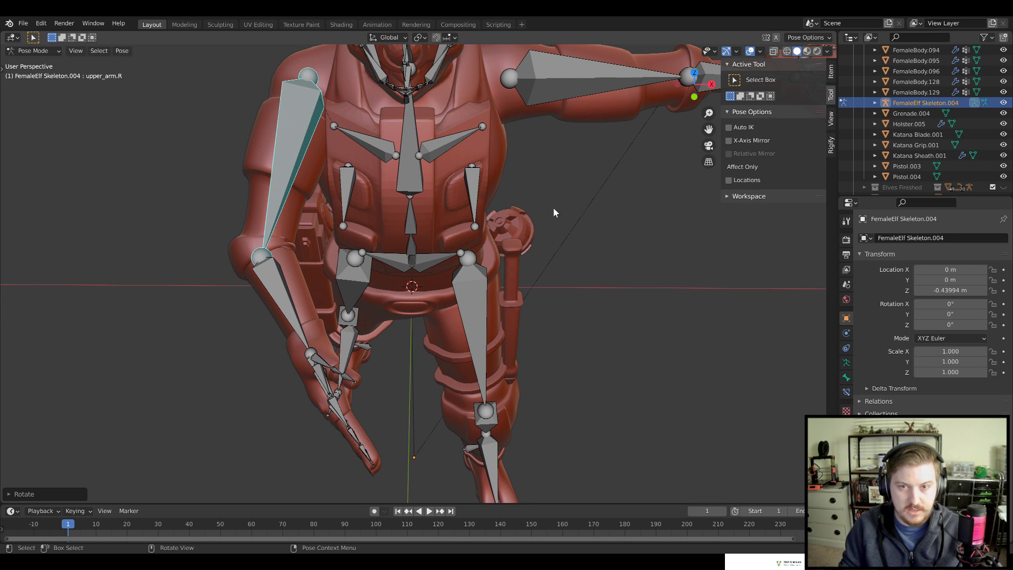
pyautogui.click(568, 103)
pyautogui.press('r')
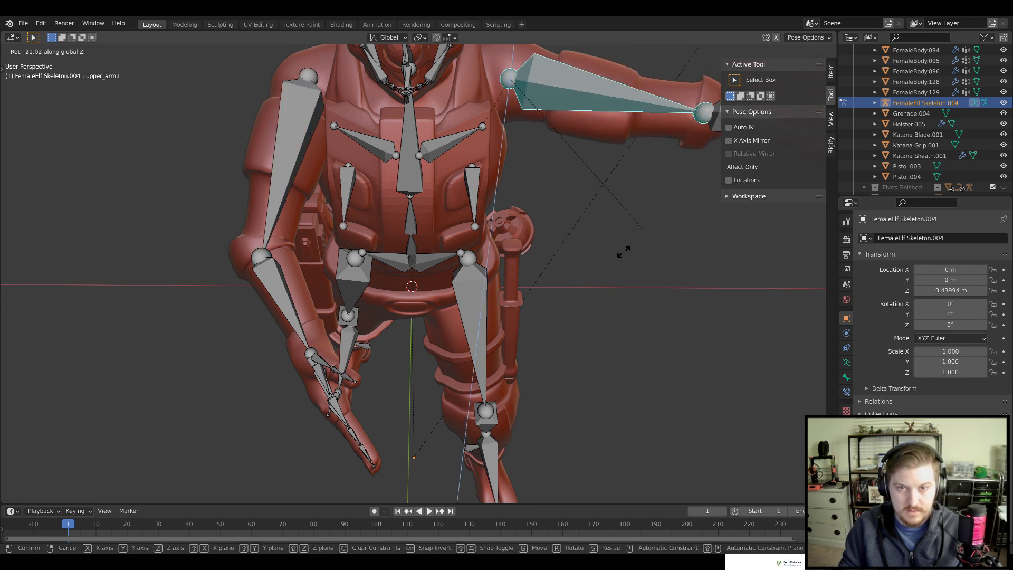
pyautogui.click(456, 332)
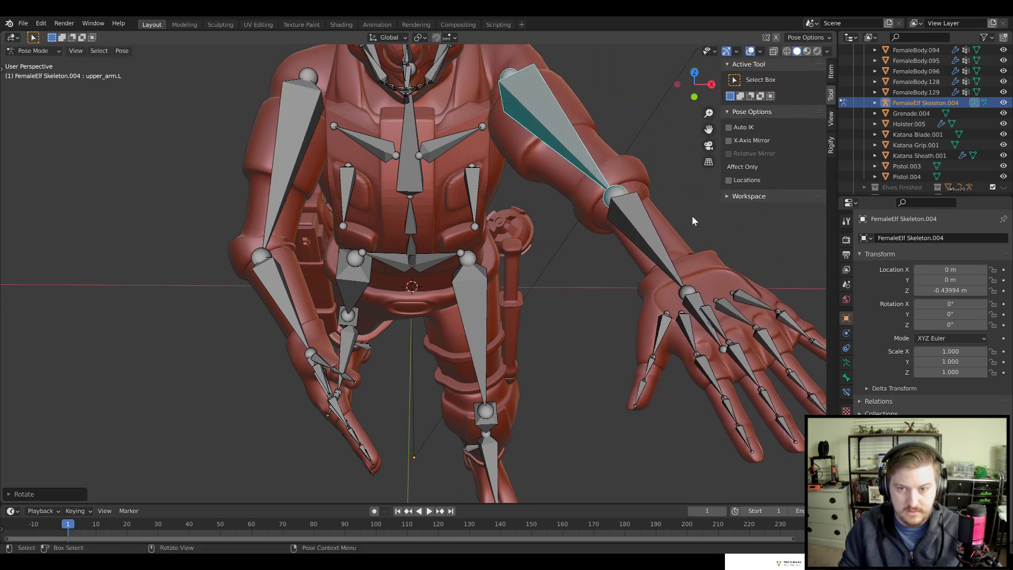
# Rotate upper_arm.L around the global X axis, matching the left arm's slope to the right arm in side view
pyautogui.moveTo(620, 206)
pyautogui.mouseDown(button='middle')
pyautogui.moveTo(601, 176)
pyautogui.moveTo(604, 211)
pyautogui.mouseUp(button='middle')
pyautogui.press('r')
pyautogui.press('x')
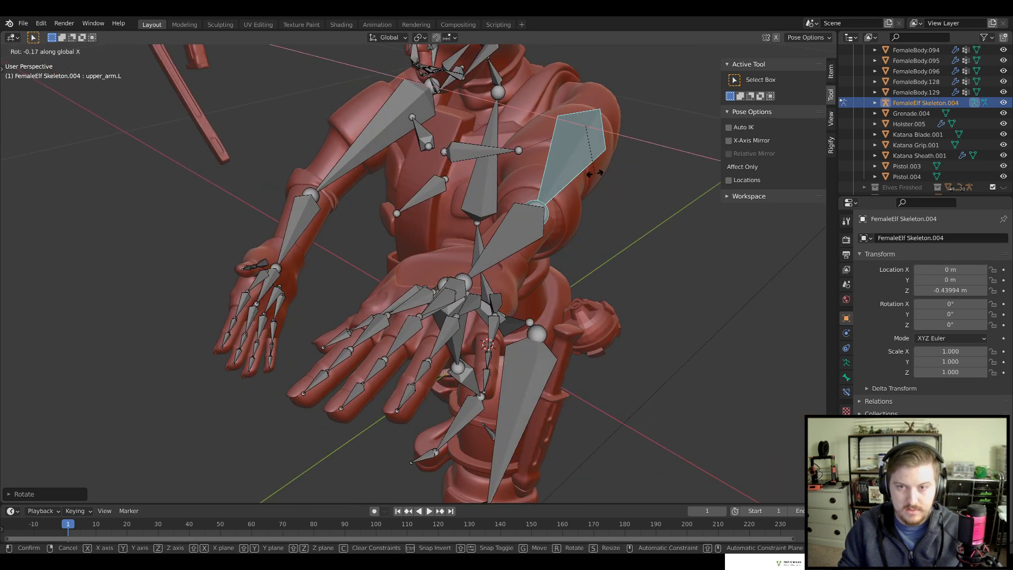
pyautogui.click(683, 280)
pyautogui.press('KP_3')
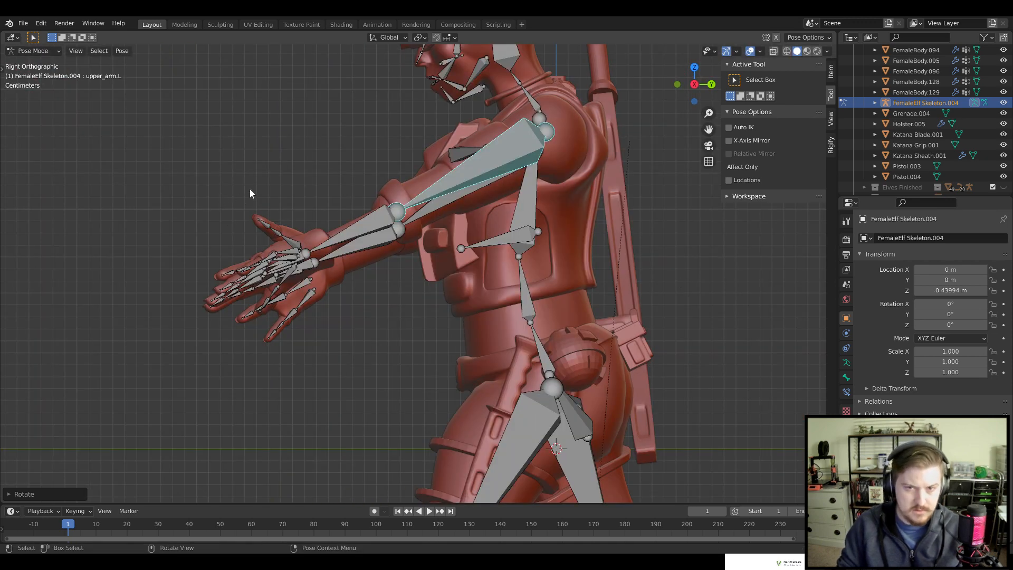
pyautogui.press('r')
pyautogui.click(245, 210)
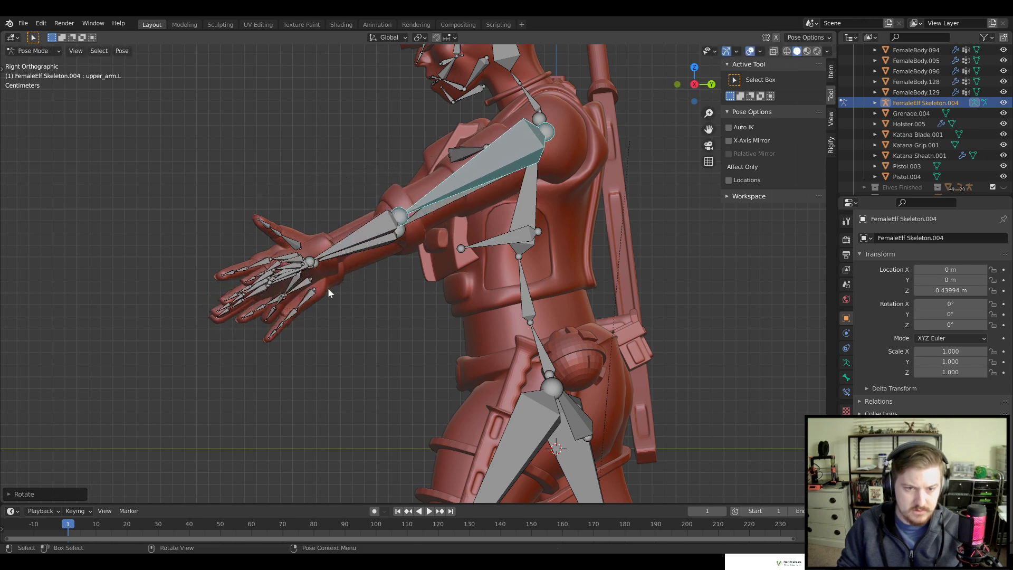
# Twist upper_arm.L by -90° around its local Y axis to turn the left palm
pyautogui.moveTo(327, 287); pyautogui.dragTo(462, 324, button='middle')
pyautogui.press('r')
pyautogui.press('y')
pyautogui.press('y')
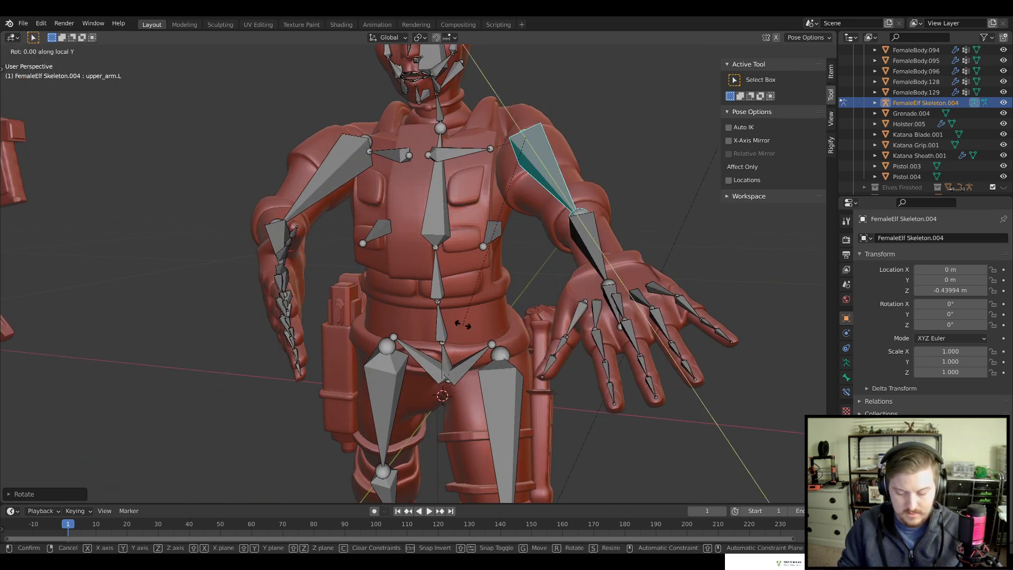
pyautogui.write('90')
pyautogui.press('BackSpace')
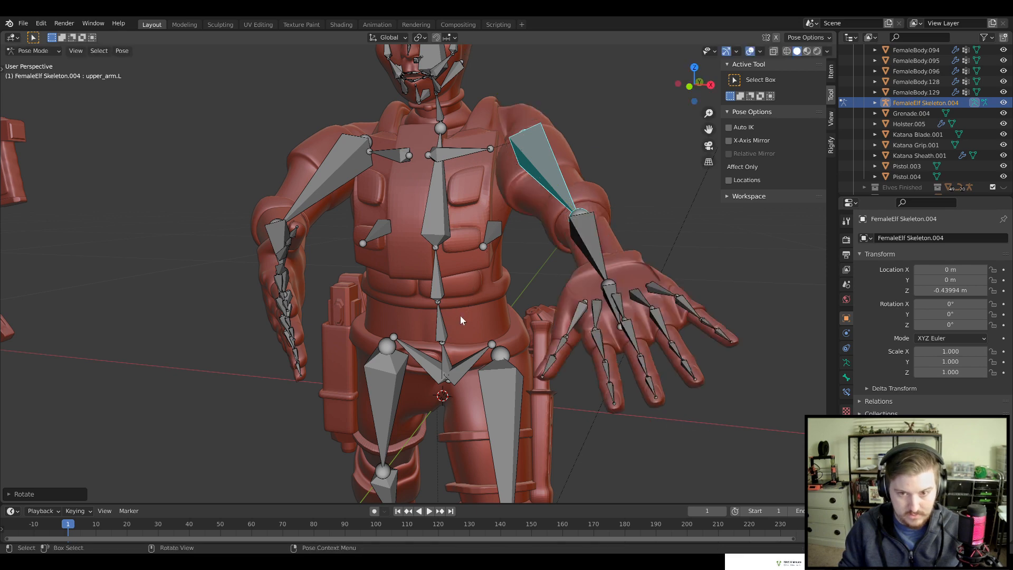
pyautogui.write('-')
pyautogui.write('0')
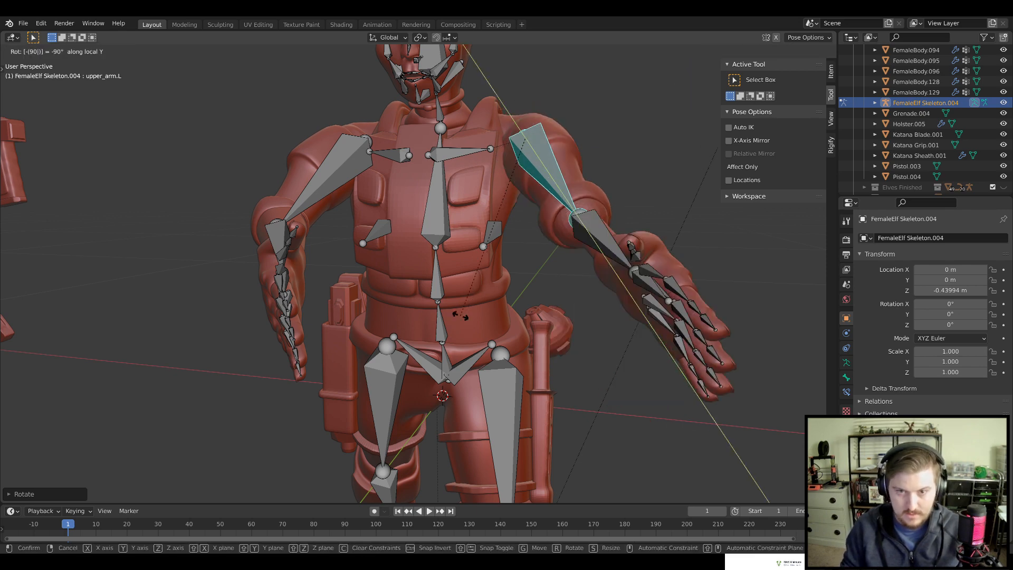
pyautogui.press('Return')
# Bend the left elbow inward by rotating forearm.L around its local Z axis until the hand is in front of the hips
pyautogui.moveTo(460, 315); pyautogui.dragTo(471, 360, button='middle')
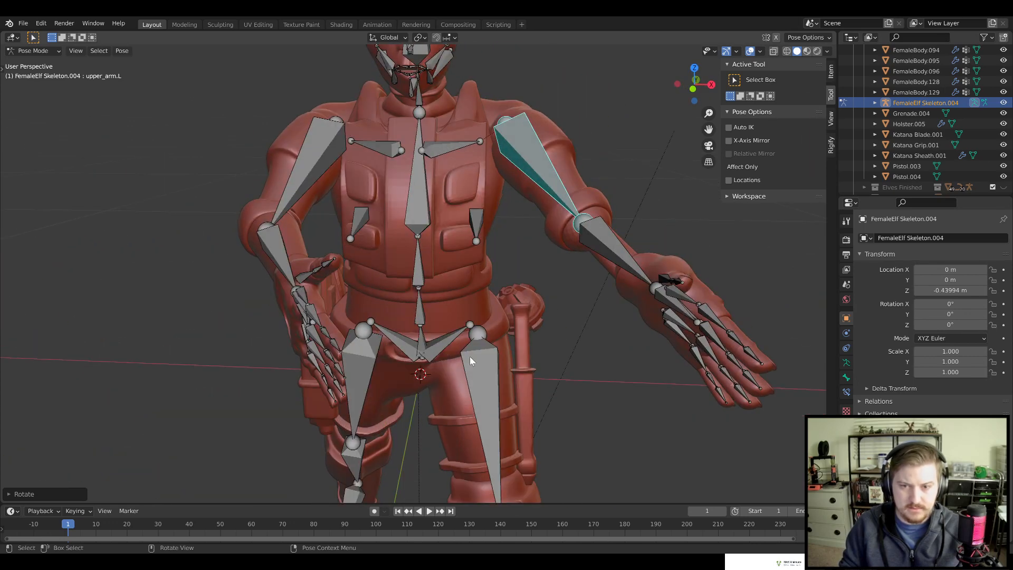
pyautogui.click(616, 250)
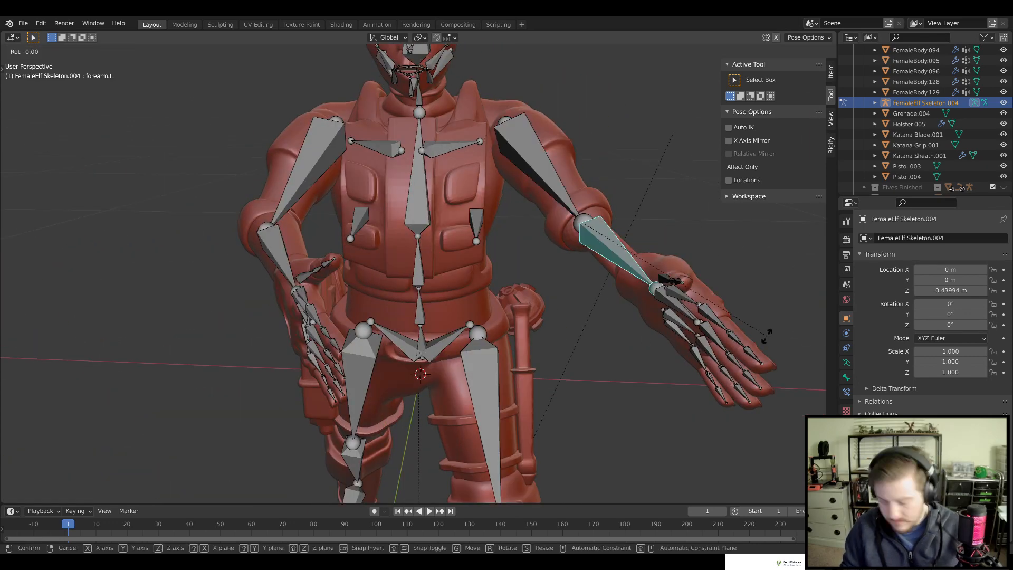
pyautogui.press('Escape')
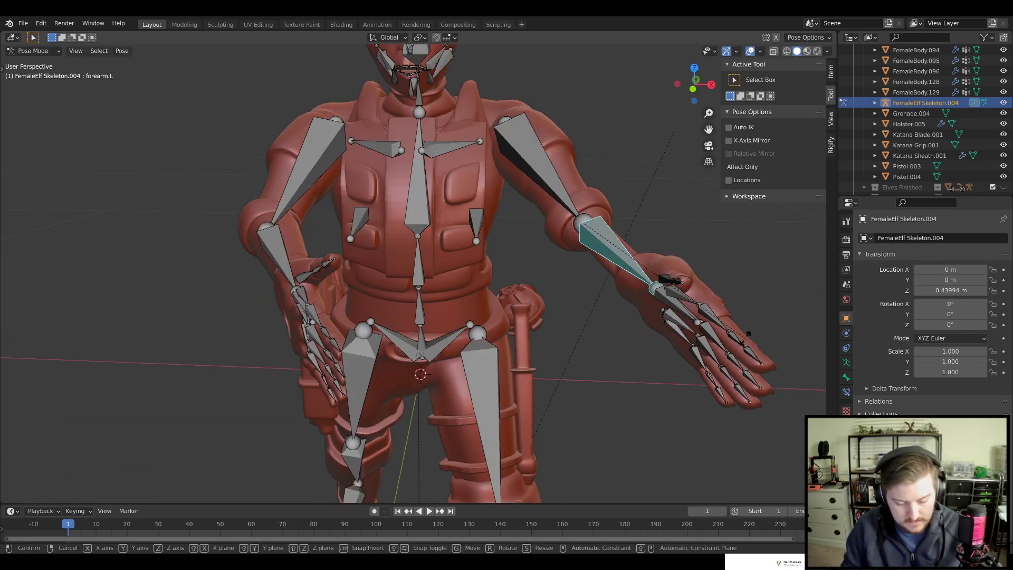
pyautogui.press('Escape')
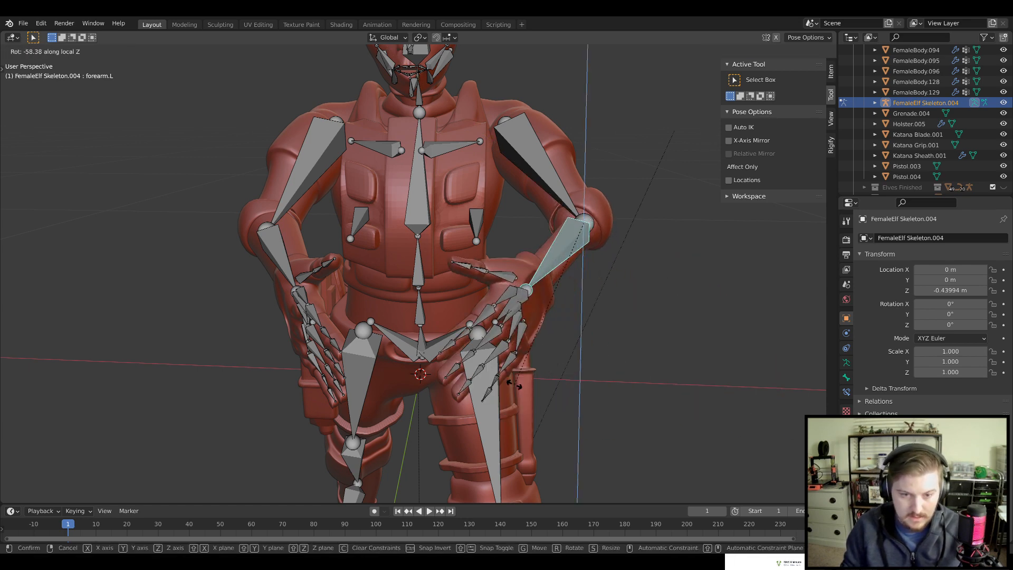
pyautogui.click(565, 379)
# Adjust the elbow spacing around the global Z axis, rotating upper_arm.R slightly and upper_arm.L inward by about -16°
pyautogui.moveTo(564, 379); pyautogui.dragTo(454, 384, button='middle')
pyautogui.scroll(-4, 453, 384)
pyautogui.moveTo(488, 352); pyautogui.dragTo(574, 317, button='middle')
pyautogui.scroll(5, 574, 316)
pyautogui.scroll(3, 415, 265)
pyautogui.moveTo(414, 265); pyautogui.dragTo(566, 257, button='middle')
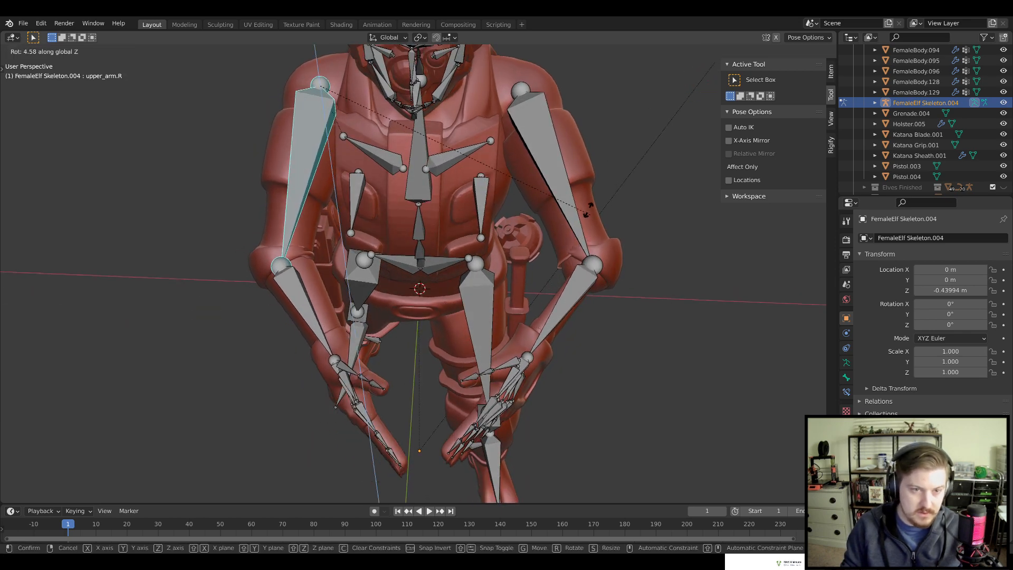
pyautogui.click(562, 185)
pyautogui.click(560, 183)
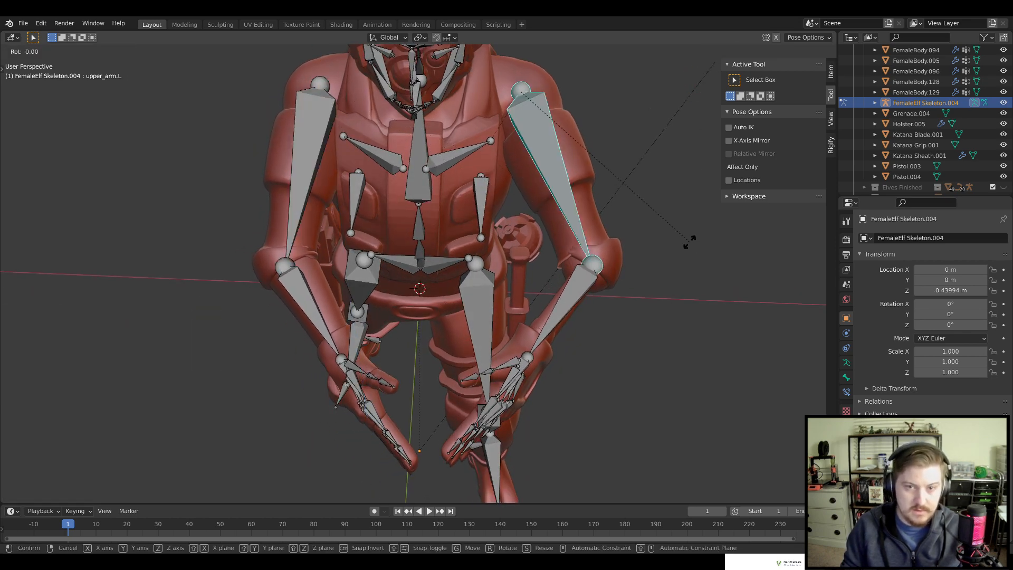
pyautogui.press('z')
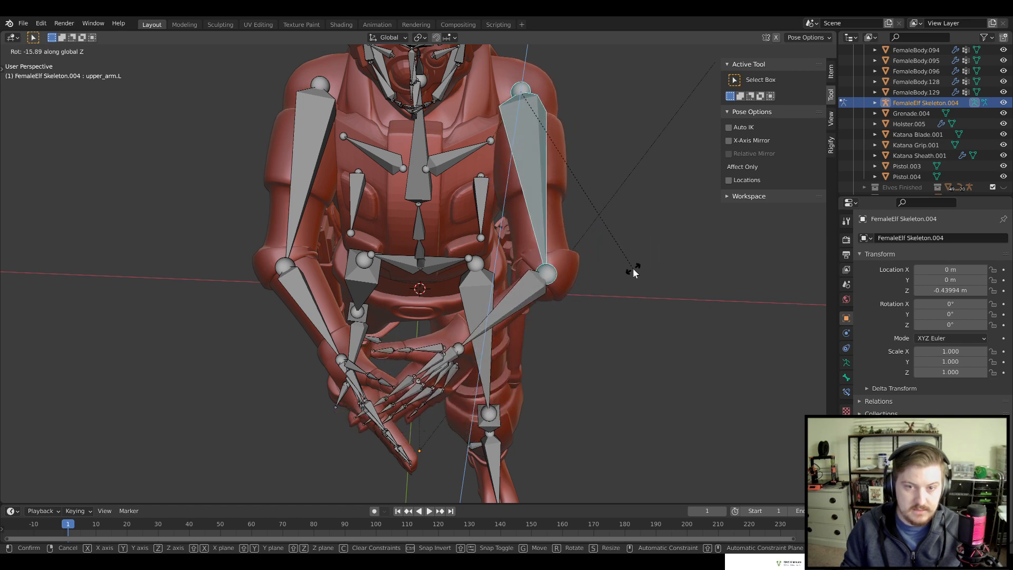
pyautogui.click(632, 267)
# Swing forearm.L outward by about 17° around its local Z axis, mirroring the angle of the right forearm
pyautogui.moveTo(632, 268); pyautogui.dragTo(648, 327, button='middle')
pyautogui.click(520, 264)
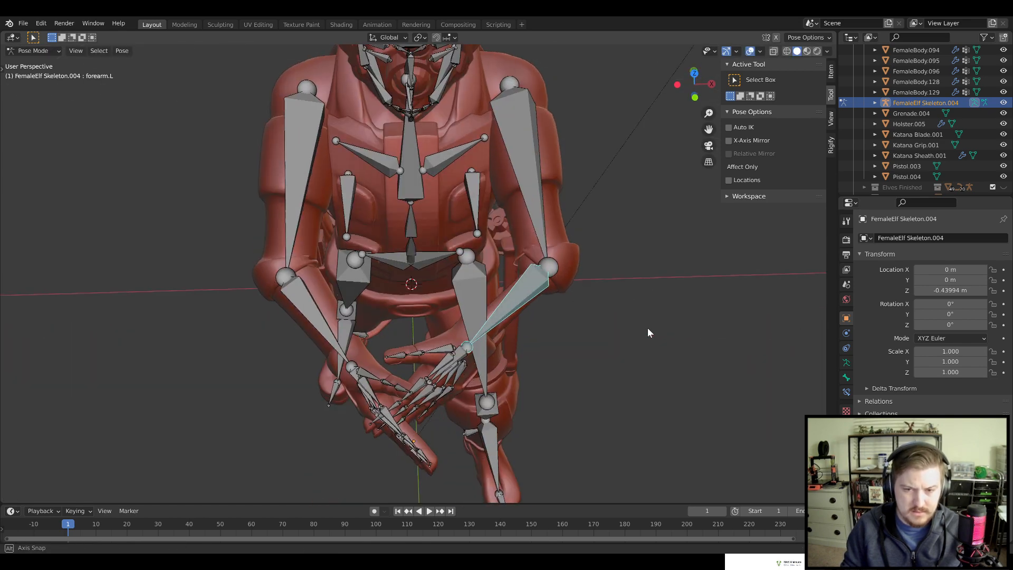
pyautogui.press('r')
pyautogui.press('z')
pyautogui.press('z')
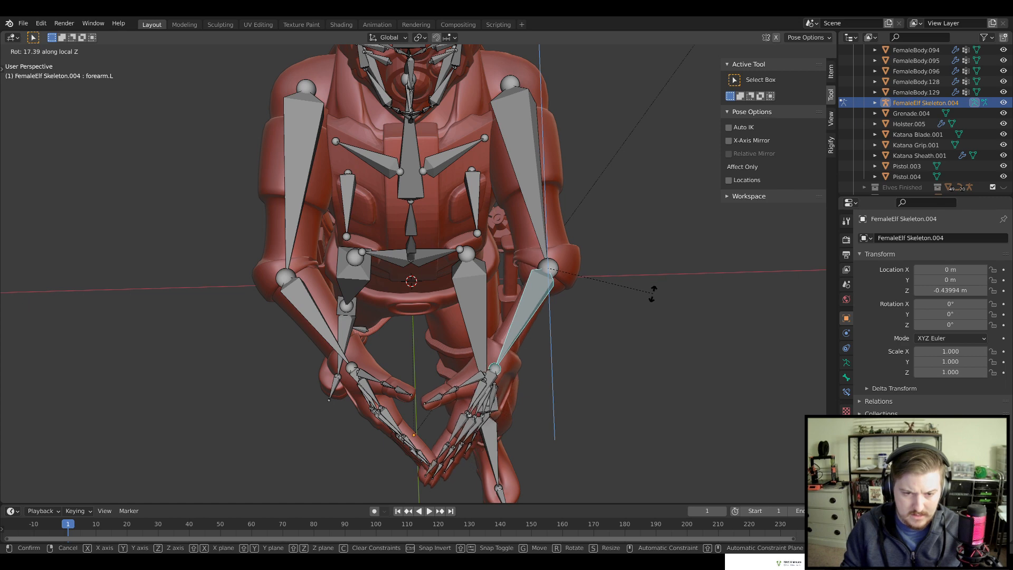
pyautogui.click(652, 292)
# Adjust the right hand's position by rotating forearm.R around its local Z axis
pyautogui.press('r')
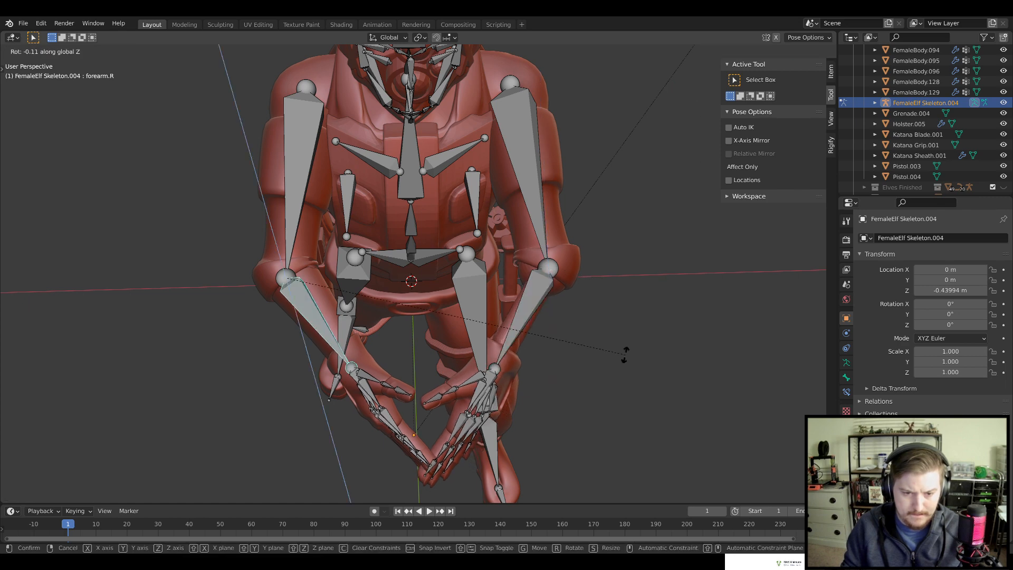
pyautogui.press('z')
pyautogui.press('z')
pyautogui.click(595, 393)
# Lower the left arm by rotating upper_arm.L downward in the right orthographic view
pyautogui.moveTo(595, 393); pyautogui.dragTo(496, 327, button='middle')
pyautogui.scroll(-5, 607, 284)
pyautogui.moveTo(619, 290); pyautogui.dragTo(534, 319, button='middle')
pyautogui.scroll(5, 486, 241)
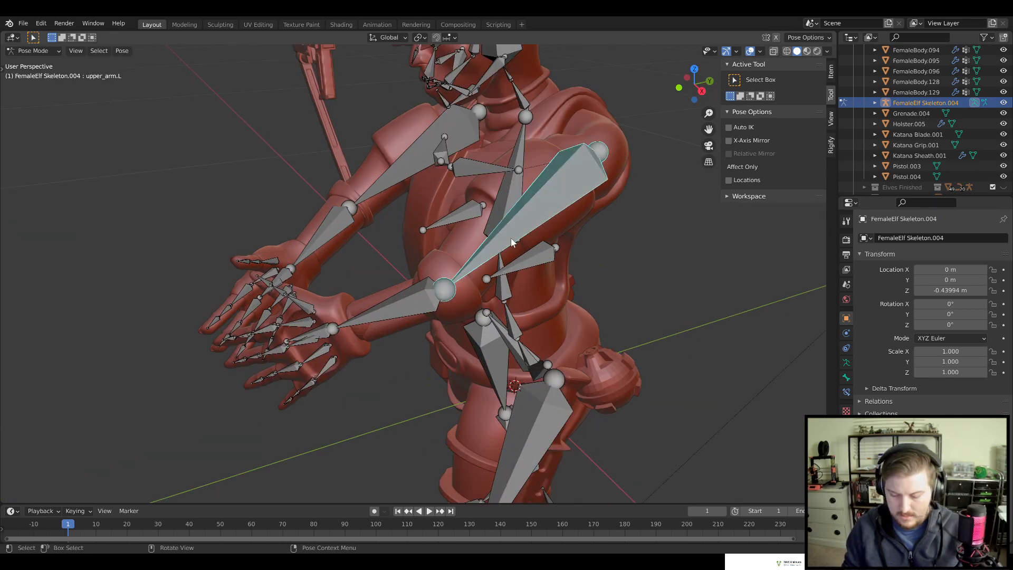
pyautogui.press('KP_3')
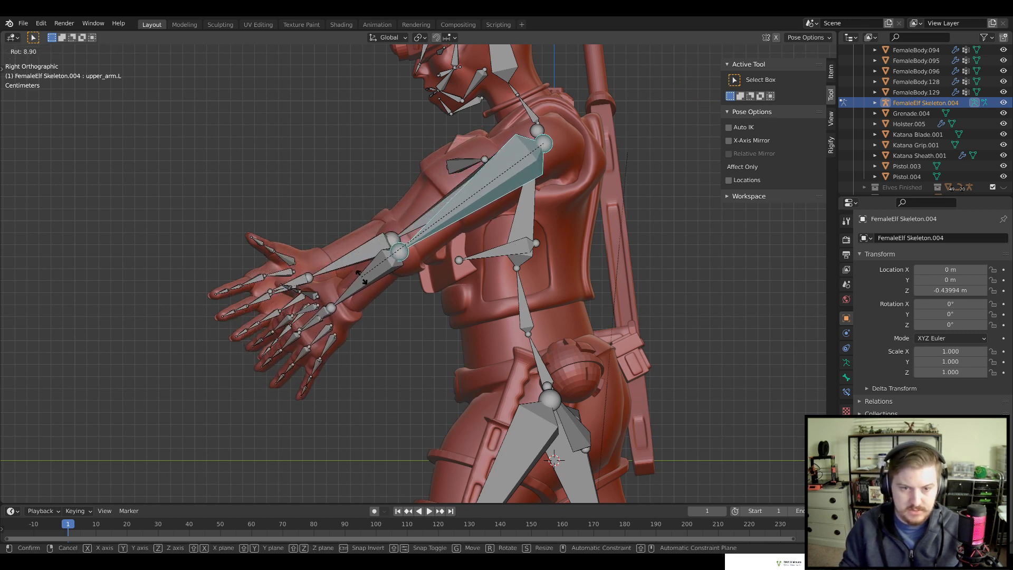
pyautogui.click(364, 288)
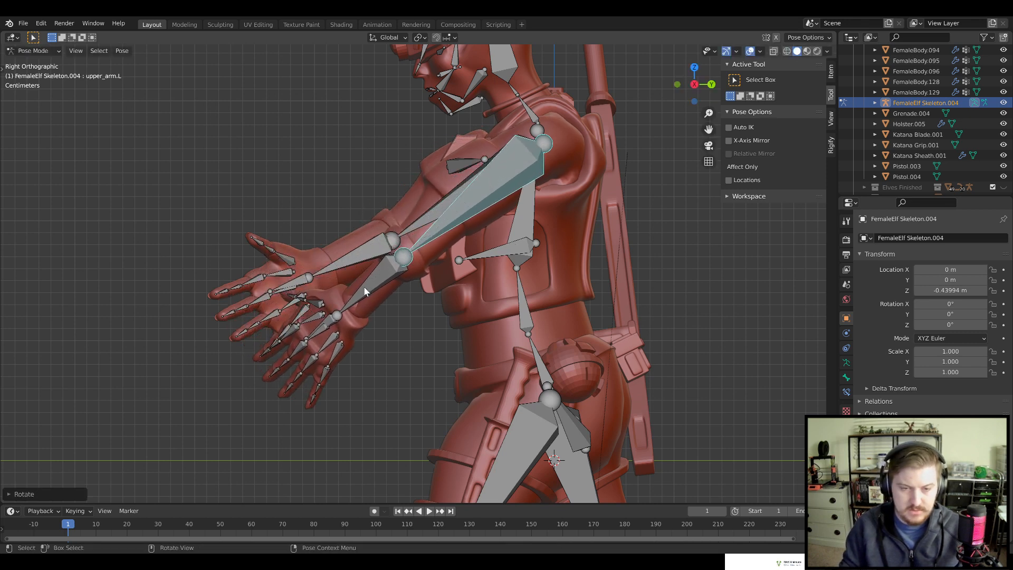
# Lower the right arm in side view by rotating upper_arm.R until both hands are at a similar height
pyautogui.click(420, 219)
pyautogui.press('r')
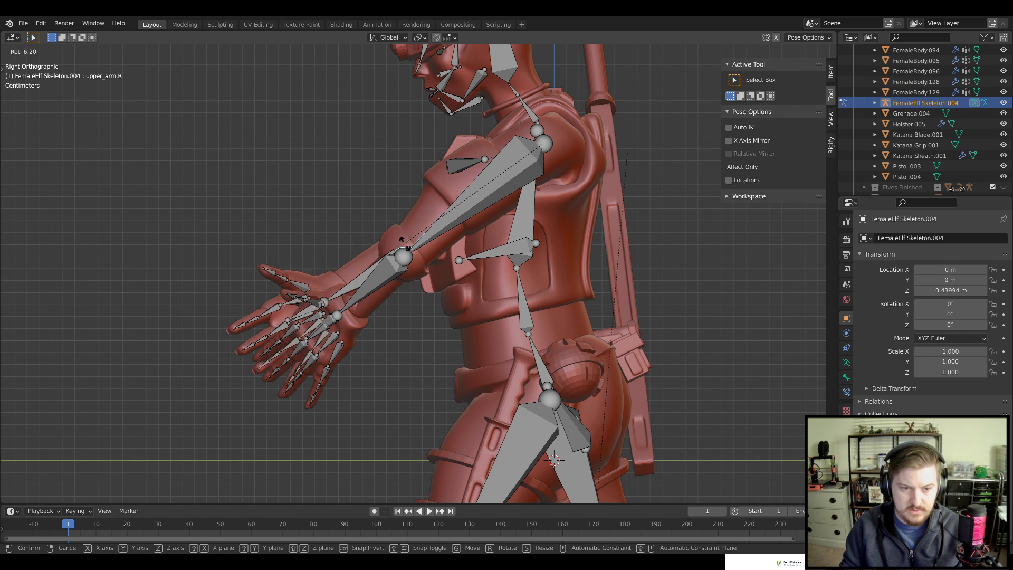
pyautogui.click(420, 393)
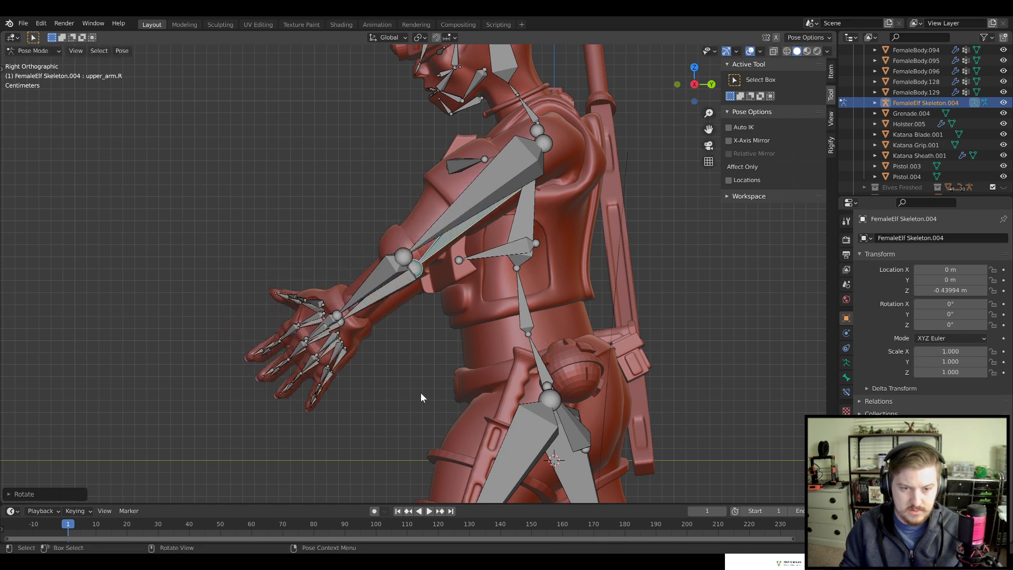
# Hide FemaleElf Skeleton.004 to check the posed elf without its bones
pyautogui.moveTo(420, 392); pyautogui.dragTo(617, 397, button='middle')
pyautogui.scroll(-6, 561, 363)
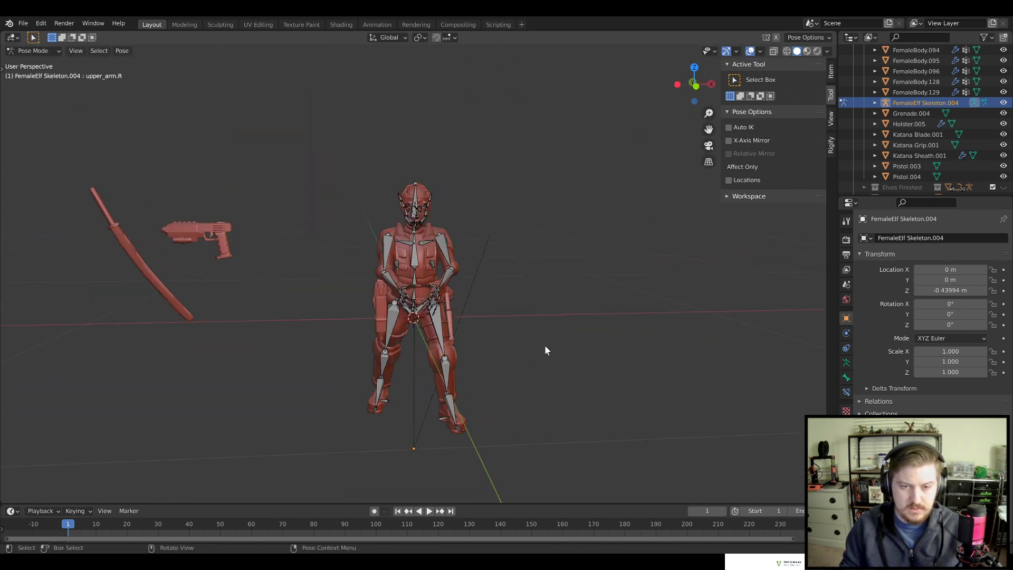
pyautogui.moveTo(574, 318); pyautogui.dragTo(545, 320, button='middle')
pyautogui.click(1004, 102)
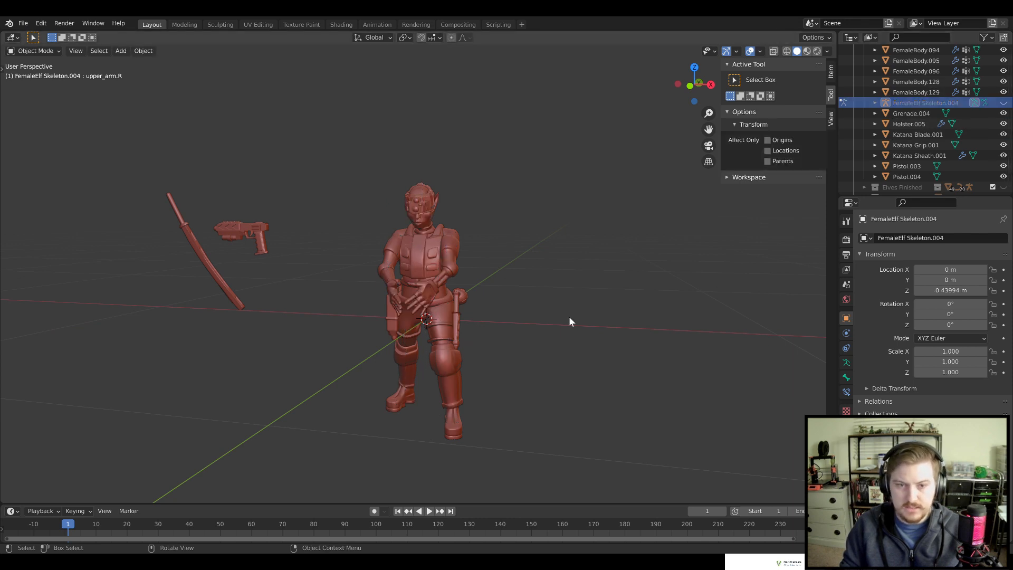
pyautogui.moveTo(351, 244); pyautogui.dragTo(327, 242, button='middle')
# Select Katana Grip.001 together with Katana Blade.001 and move both forward out of the sheath in the right orthographic view
pyautogui.click(220, 216)
pyautogui.click(201, 193)
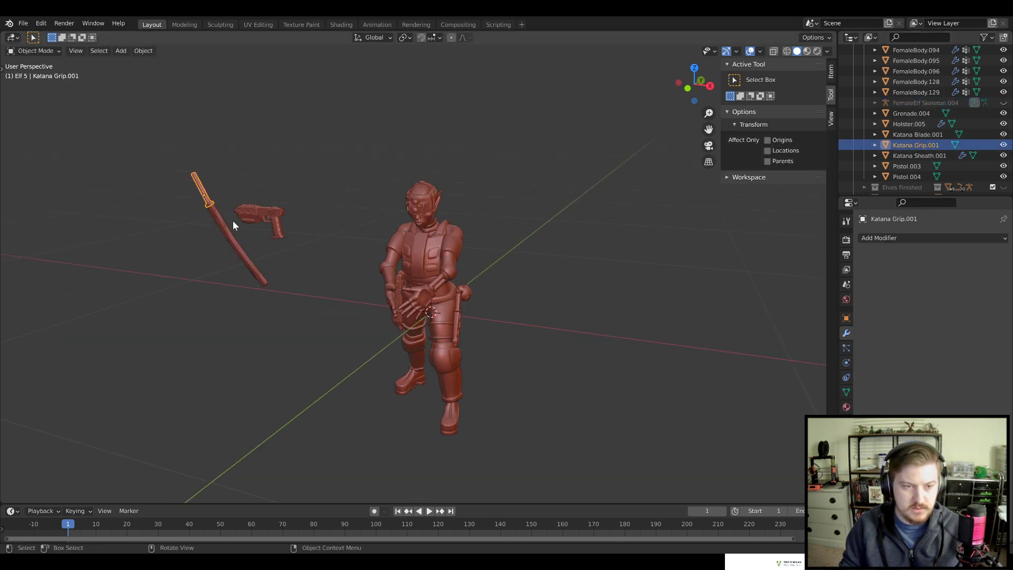
pyautogui.keyDown('shift'); pyautogui.moveTo(232, 221); pyautogui.dragTo(426, 346, button='middle'); pyautogui.keyUp('shift')
pyautogui.scroll(6, 425, 348)
pyautogui.keyDown('shift'); pyautogui.moveTo(384, 388); pyautogui.dragTo(419, 340, button='middle'); pyautogui.keyUp('shift')
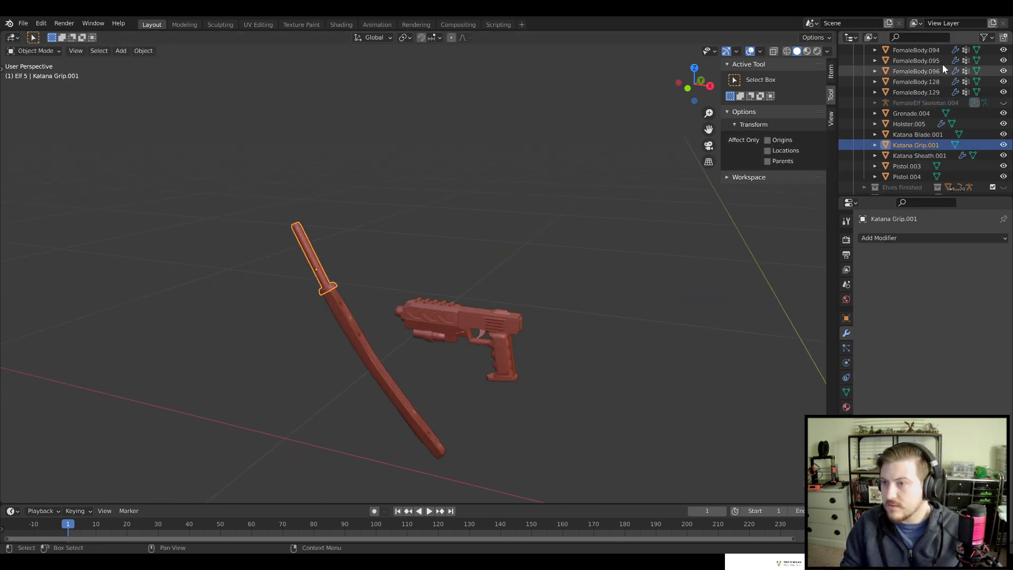
pyautogui.keyDown('ctrl'); pyautogui.click(914, 136); pyautogui.keyUp('ctrl')
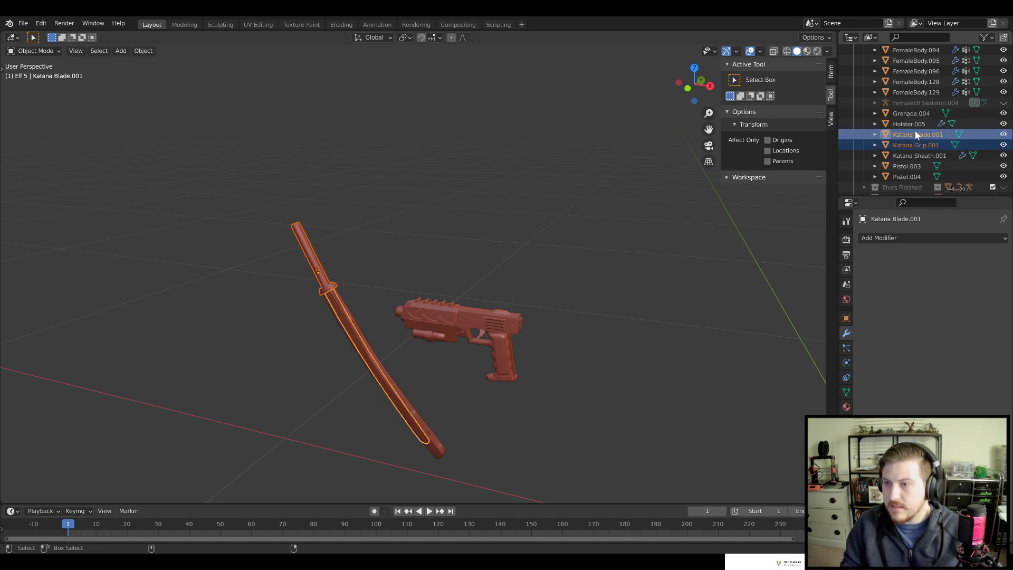
pyautogui.scroll(-4, 507, 343)
pyautogui.press('KP_3')
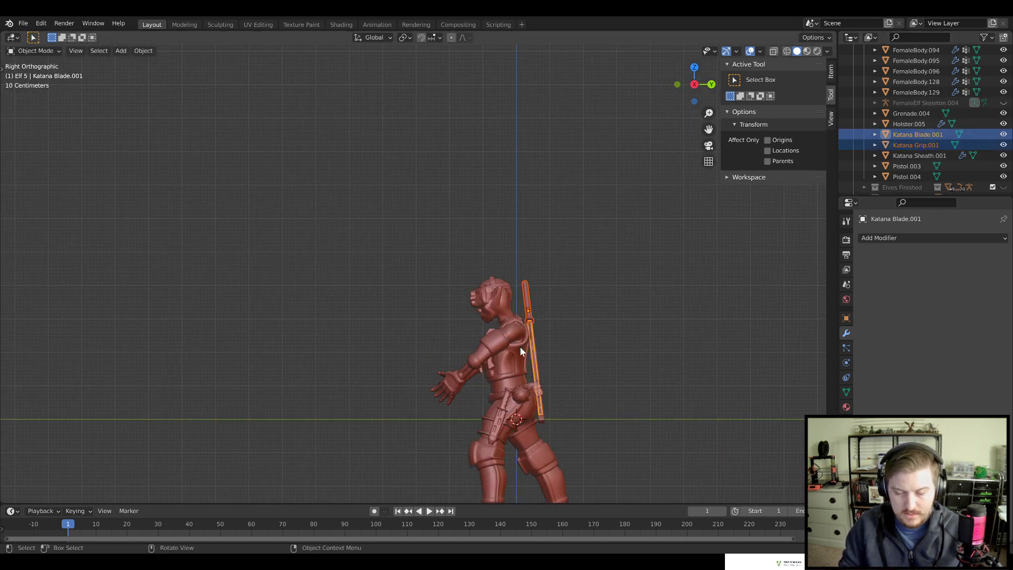
pyautogui.press('g')
pyautogui.click(457, 348)
pyautogui.moveTo(457, 348); pyautogui.dragTo(466, 412, button='middle')
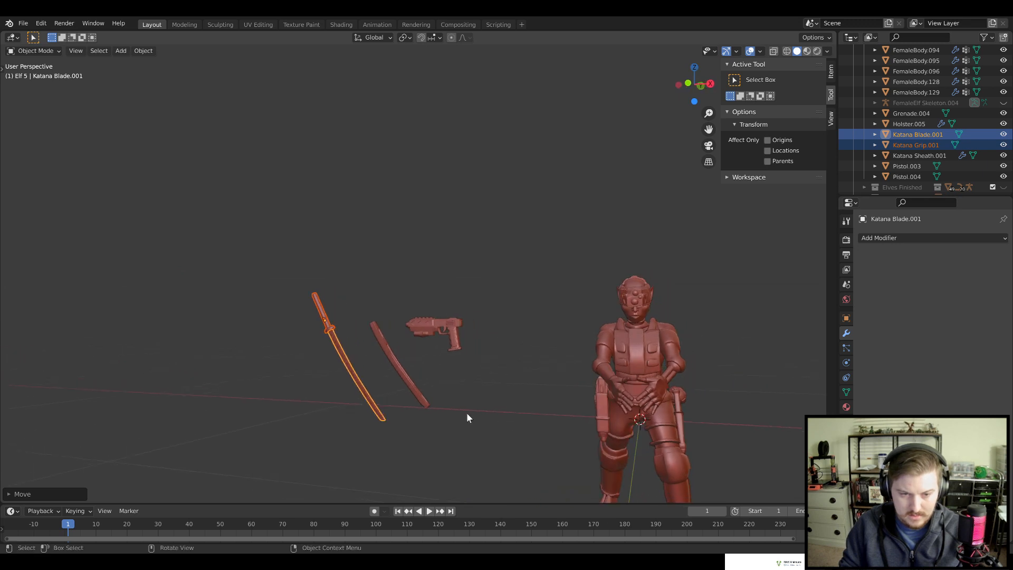
# Enter edit mode on Katana Blade.001 and Katana Grip.001 and select the face strips running along the blade
pyautogui.scroll(6, 466, 412)
pyautogui.moveTo(462, 371); pyautogui.dragTo(500, 374, button='middle')
pyautogui.moveTo(589, 348); pyautogui.dragTo(489, 310, button='middle')
pyautogui.press('Tab')
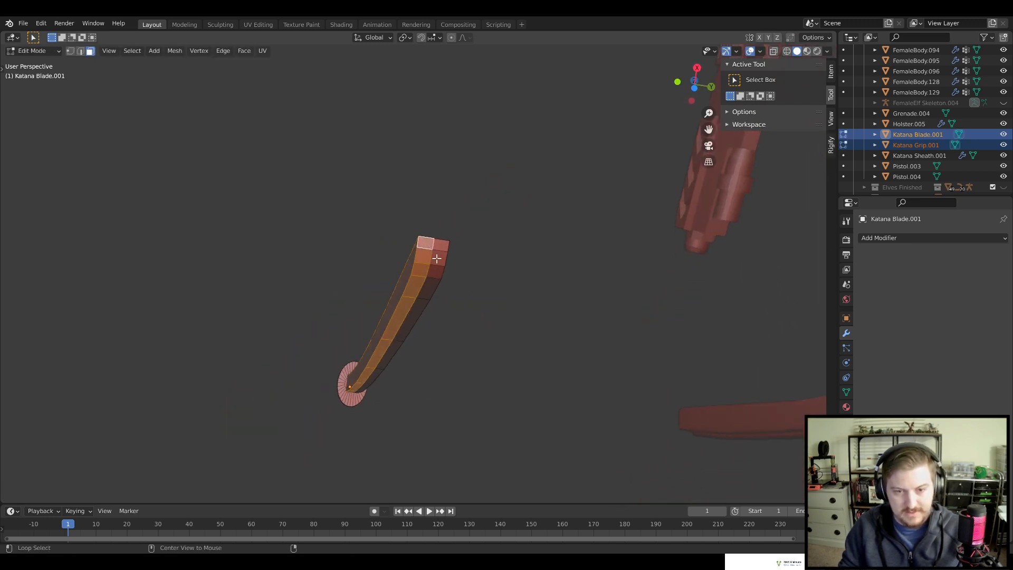
pyautogui.moveTo(437, 258); pyautogui.dragTo(429, 310, button='middle')
pyautogui.press('KP_7')
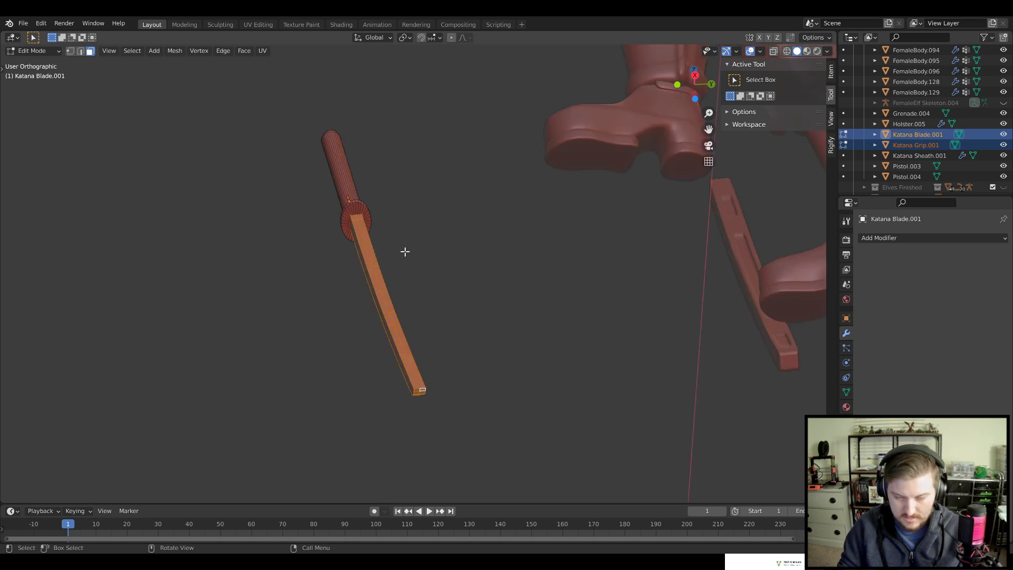
pyautogui.moveTo(602, 360); pyautogui.dragTo(525, 267, button='middle')
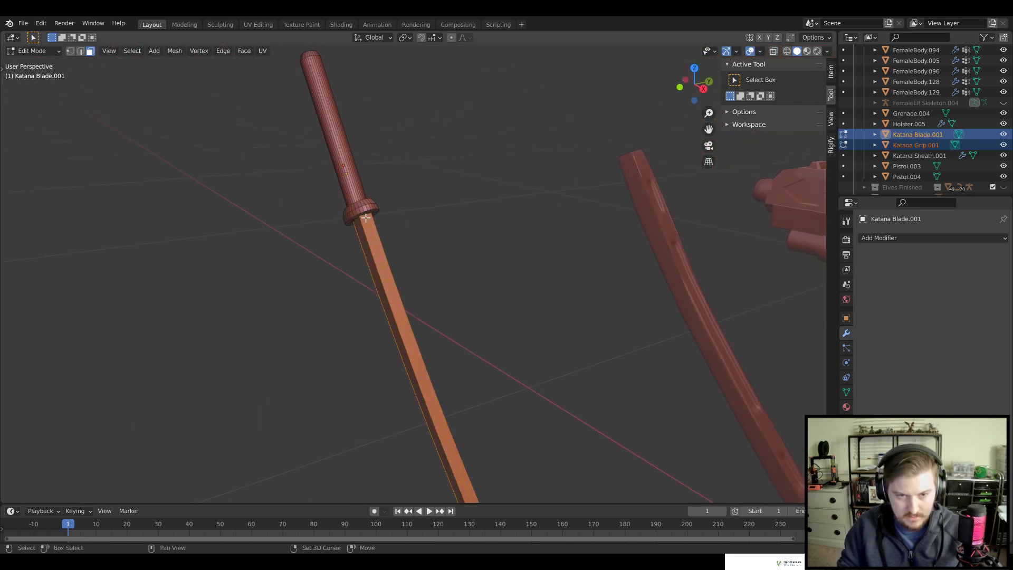
# Deselect the faces along one narrow side of the blade down to its tip, keeping the opposite side's faces selected
pyautogui.scroll(5, 371, 233)
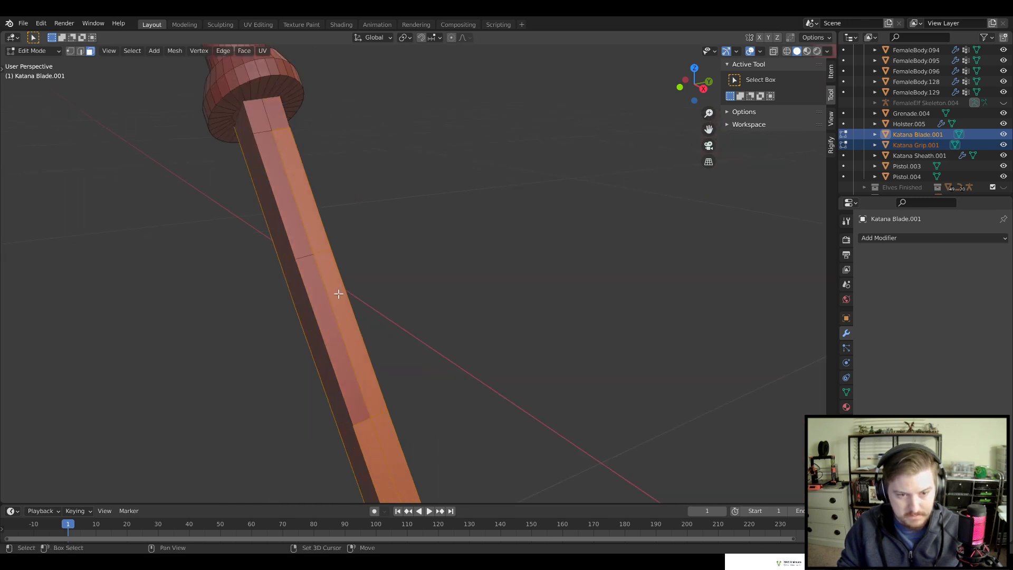
pyautogui.keyDown('shift'); pyautogui.click(310, 229); pyautogui.keyUp('shift')
pyautogui.keyDown('shift'); pyautogui.click(345, 316); pyautogui.keyUp('shift')
pyautogui.keyDown('shift'); pyautogui.moveTo(430, 388); pyautogui.dragTo(379, 117, button='middle'); pyautogui.keyUp('shift')
pyautogui.keyDown('shift'); pyautogui.click(331, 196); pyautogui.keyUp('shift')
pyautogui.keyDown('shift'); pyautogui.click(349, 194); pyautogui.keyUp('shift')
pyautogui.keyDown('shift'); pyautogui.moveTo(530, 356); pyautogui.dragTo(568, 160, button='middle'); pyautogui.keyUp('shift')
pyautogui.scroll(-2, 568, 161)
pyautogui.press('c')
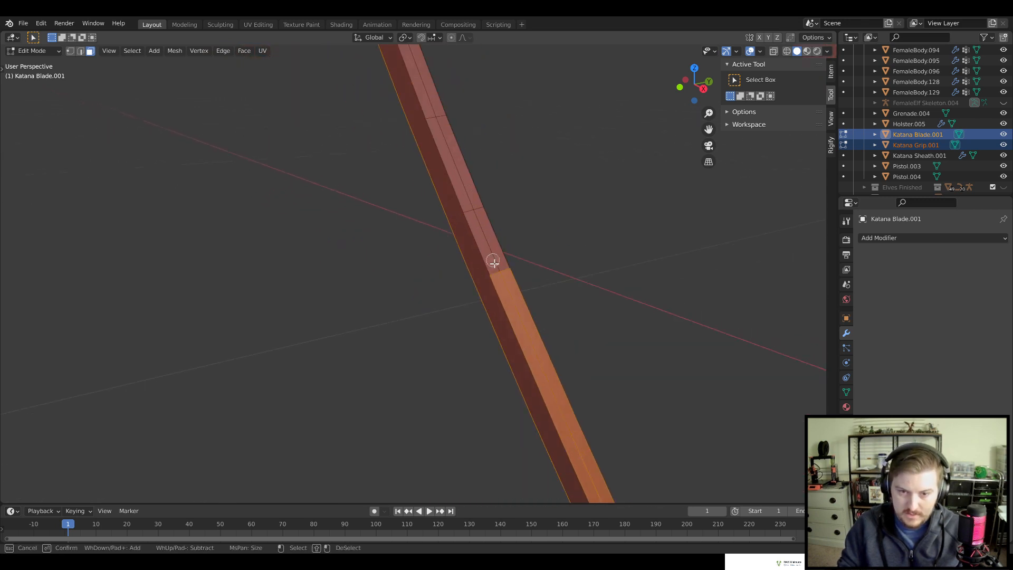
pyautogui.keyDown('shift'); pyautogui.moveTo(493, 264); pyautogui.dragTo(560, 389); pyautogui.keyUp('shift')
pyautogui.moveTo(647, 392); pyautogui.dragTo(590, 187, button='middle')
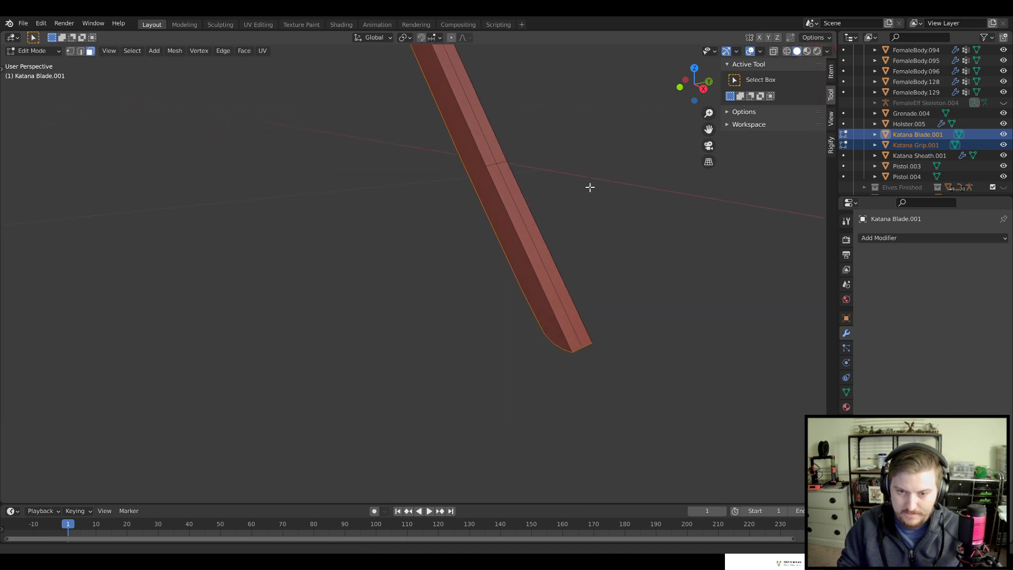
# Try to thin the blade by scaling the selected faces along the global Y axis
pyautogui.scroll(-5, 545, 354)
pyautogui.moveTo(426, 292); pyautogui.dragTo(576, 304, button='middle')
pyautogui.press('s')
pyautogui.press('y')
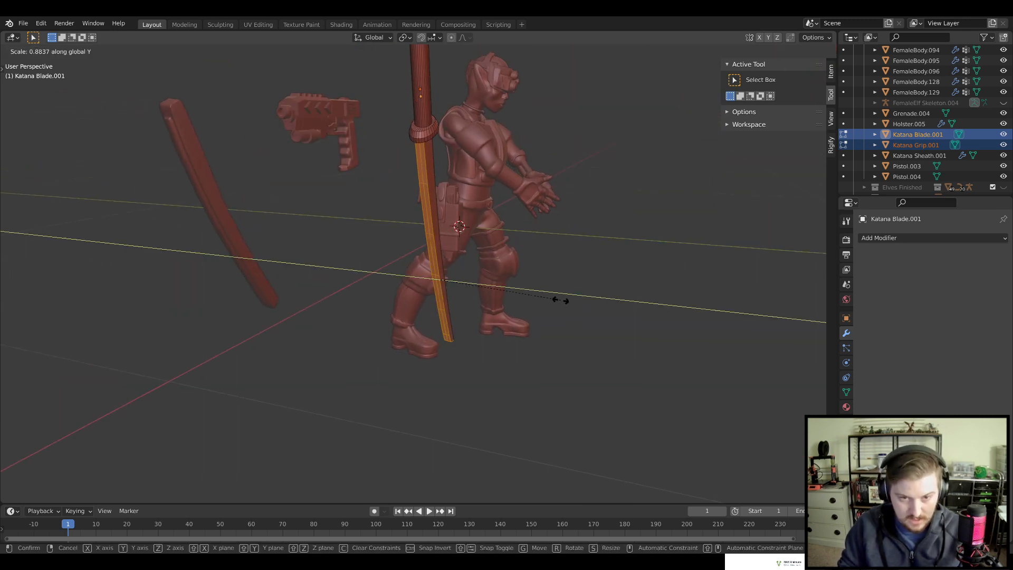
pyautogui.click(580, 309)
# Refine the blade's edge-face selection with circle select in wireframe shading, and return to solid shading
pyautogui.scroll(4, 533, 266)
pyautogui.moveTo(546, 313)
pyautogui.mouseDown(button='middle')
pyautogui.moveTo(552, 321)
pyautogui.moveTo(592, 269)
pyautogui.moveTo(579, 297)
pyautogui.moveTo(568, 280)
pyautogui.moveTo(609, 346)
pyautogui.mouseUp(button='middle')
pyautogui.press('z')
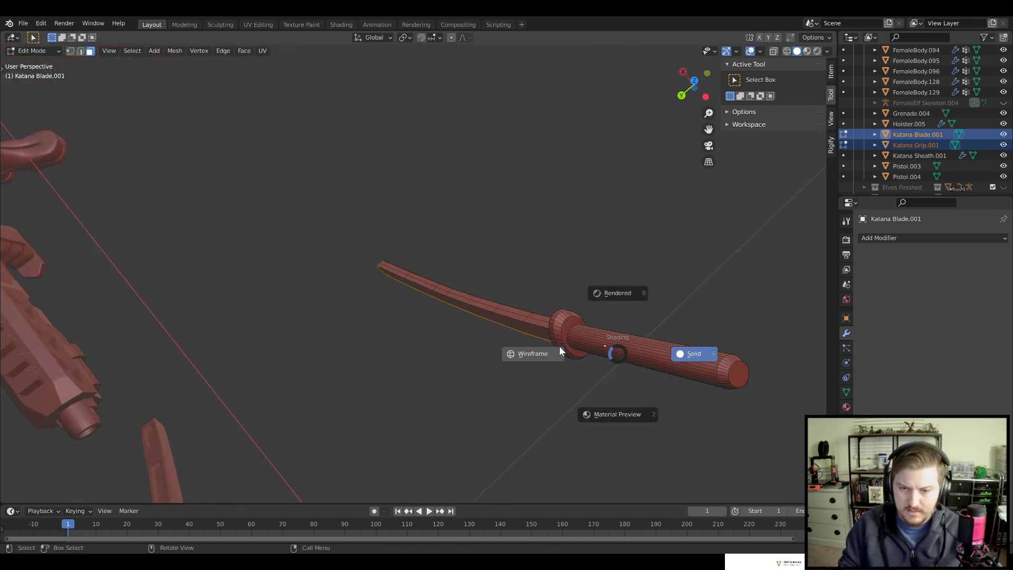
pyautogui.click(550, 358)
pyautogui.moveTo(550, 357)
pyautogui.mouseDown(button='middle')
pyautogui.moveTo(568, 369)
pyautogui.moveTo(580, 338)
pyautogui.moveTo(588, 312)
pyautogui.moveTo(569, 300)
pyautogui.moveTo(565, 368)
pyautogui.moveTo(526, 343)
pyautogui.moveTo(367, 379)
pyautogui.moveTo(464, 303)
pyautogui.moveTo(467, 273)
pyautogui.moveTo(455, 253)
pyautogui.moveTo(466, 344)
pyautogui.moveTo(546, 309)
pyautogui.moveTo(678, 280)
pyautogui.mouseUp(button='middle')
pyautogui.press('c')
pyautogui.press('z')
pyautogui.click(522, 251)
# Try to narrow the selected blade faces by scaling them along the Y axis and the local X axis
pyautogui.press('s')
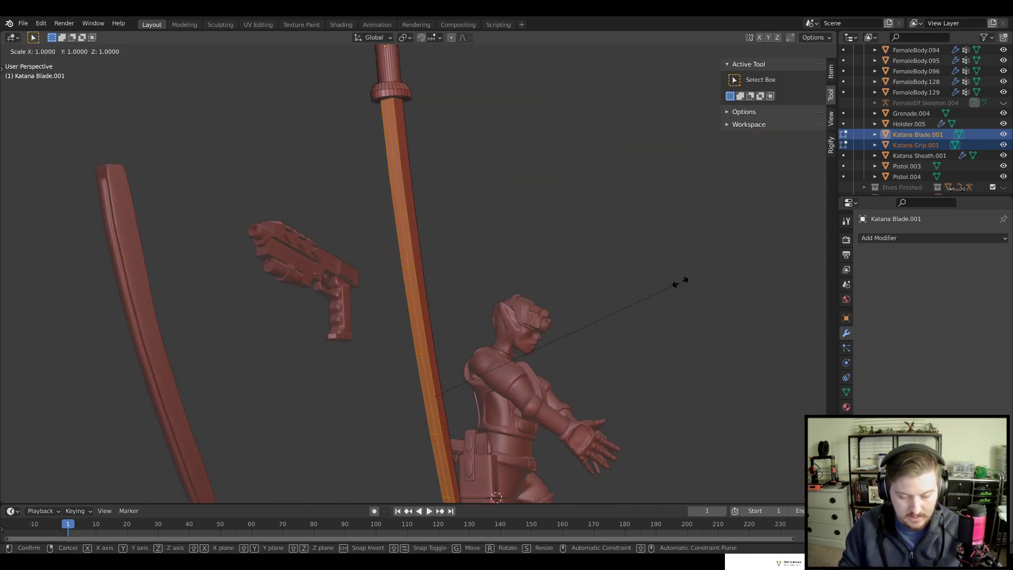
pyautogui.press('y')
pyautogui.press('y')
pyautogui.press('Escape')
pyautogui.press('s')
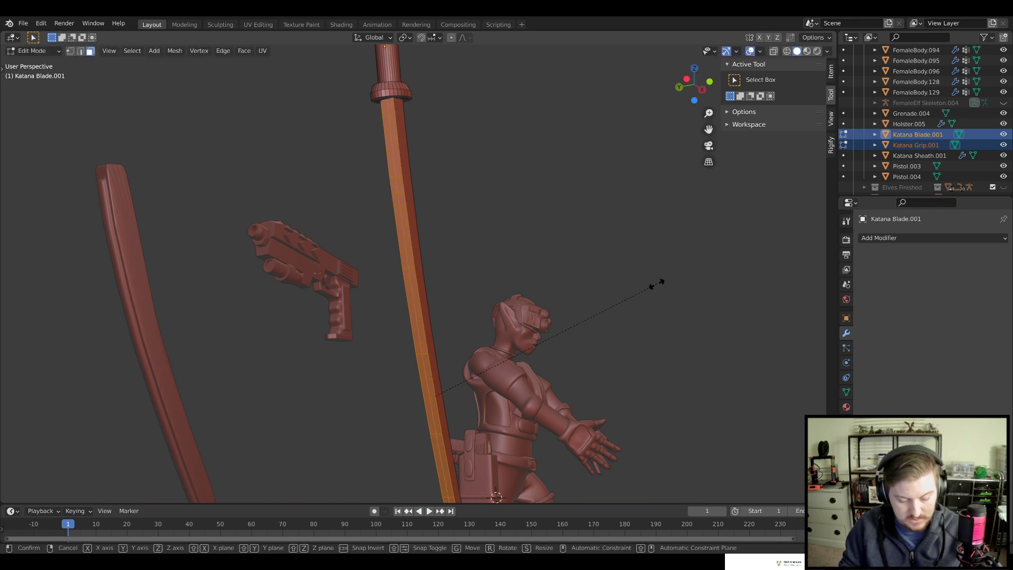
pyautogui.press('x')
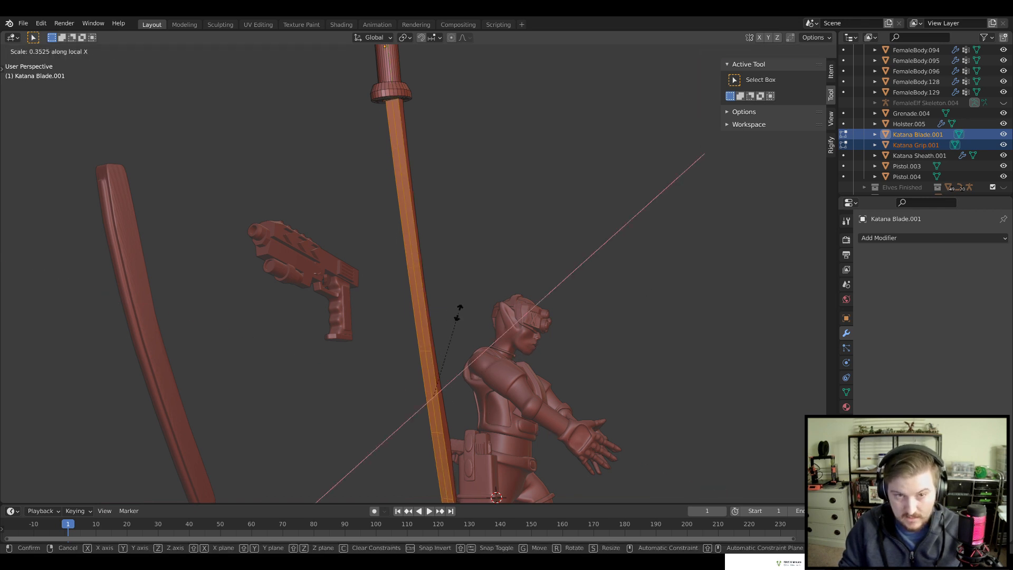
pyautogui.click(458, 312)
# Taper the blade to a thin cutting edge by scaling the selected faces down along the local Z axis
pyautogui.press('s')
pyautogui.press('z')
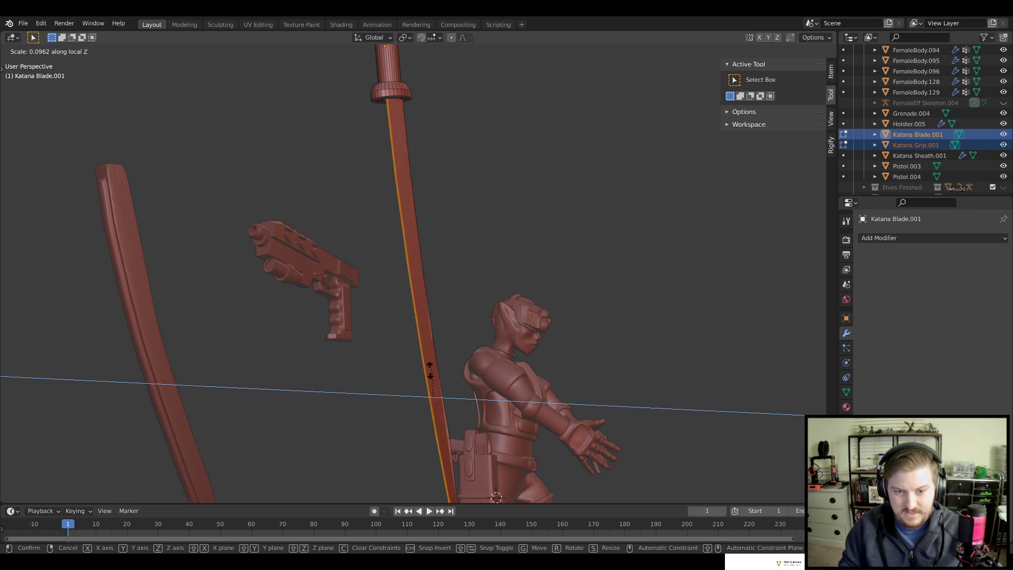
pyautogui.click(484, 355)
pyautogui.scroll(-5, 496, 341)
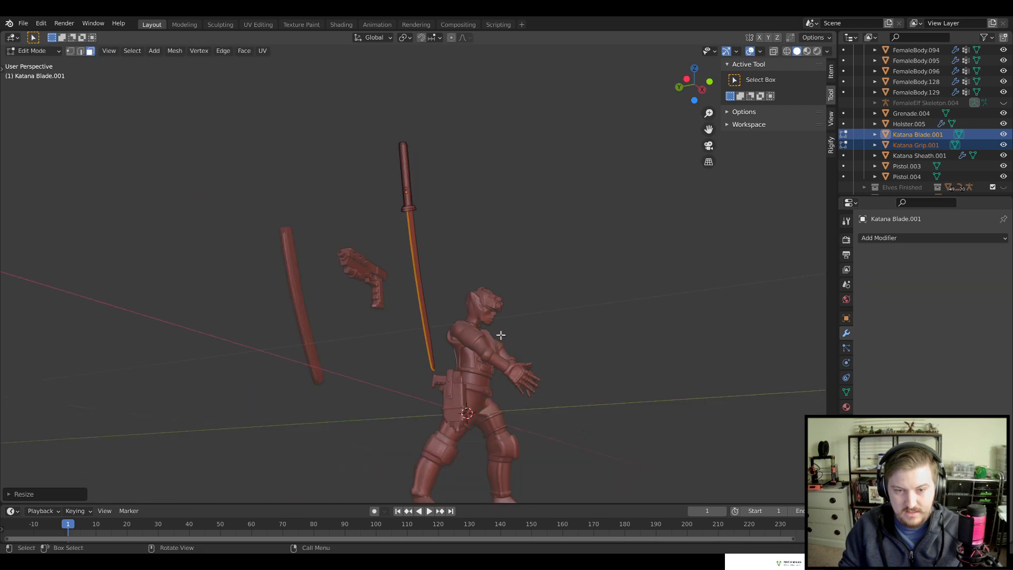
# Thin the blade's cutting edge further by scaling the selected faces along the local Z axis, and return to Object Mode
pyautogui.press('Tab')
pyautogui.click(557, 339)
pyautogui.moveTo(557, 339); pyautogui.dragTo(408, 299, button='middle')
pyautogui.scroll(3, 520, 344)
pyautogui.moveTo(484, 336); pyautogui.dragTo(459, 357, button='middle')
pyautogui.press('Tab')
pyautogui.press('s')
pyautogui.press('z')
pyautogui.press('z')
pyautogui.click(524, 336)
pyautogui.press('Tab')
pyautogui.scroll(-4, 486, 339)
pyautogui.click(492, 362)
pyautogui.scroll(-3, 515, 358)
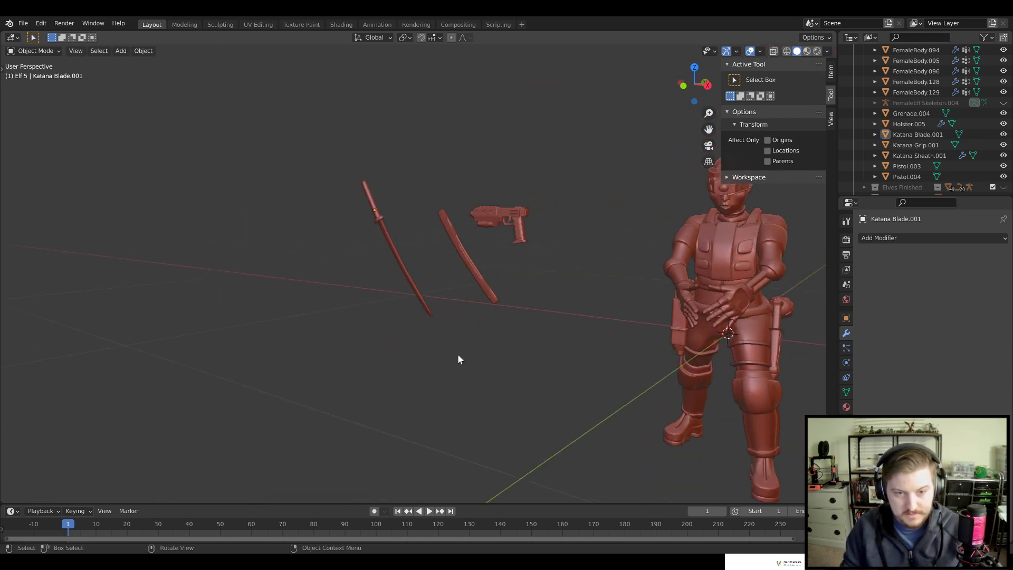
# Select the katana blade and grip and join them into a single object
pyautogui.moveTo(434, 357); pyautogui.dragTo(332, 228)
pyautogui.moveTo(332, 228); pyautogui.dragTo(504, 349, button='middle')
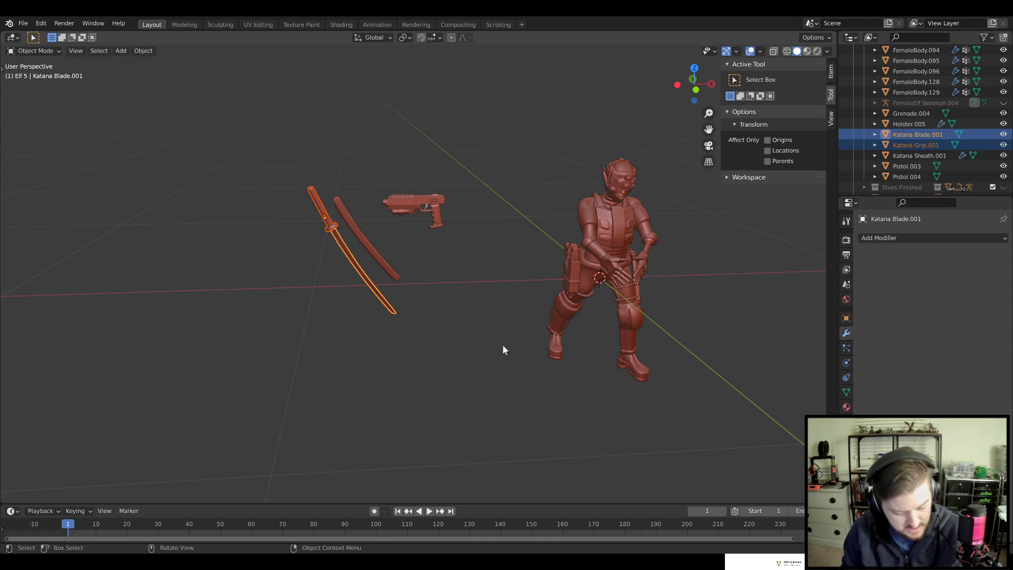
pyautogui.moveTo(496, 344); pyautogui.dragTo(425, 346, button='middle')
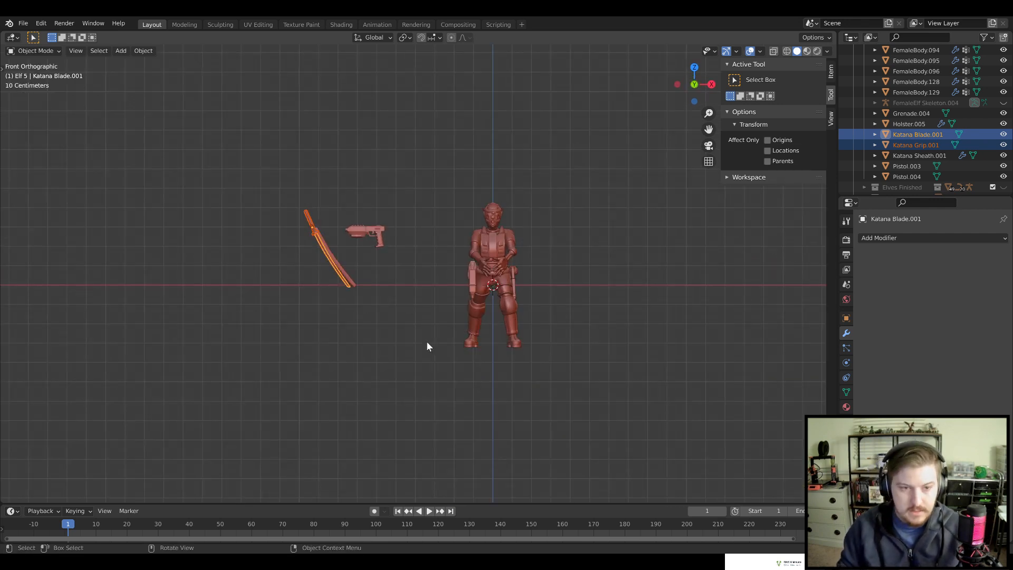
pyautogui.scroll(5, 429, 345)
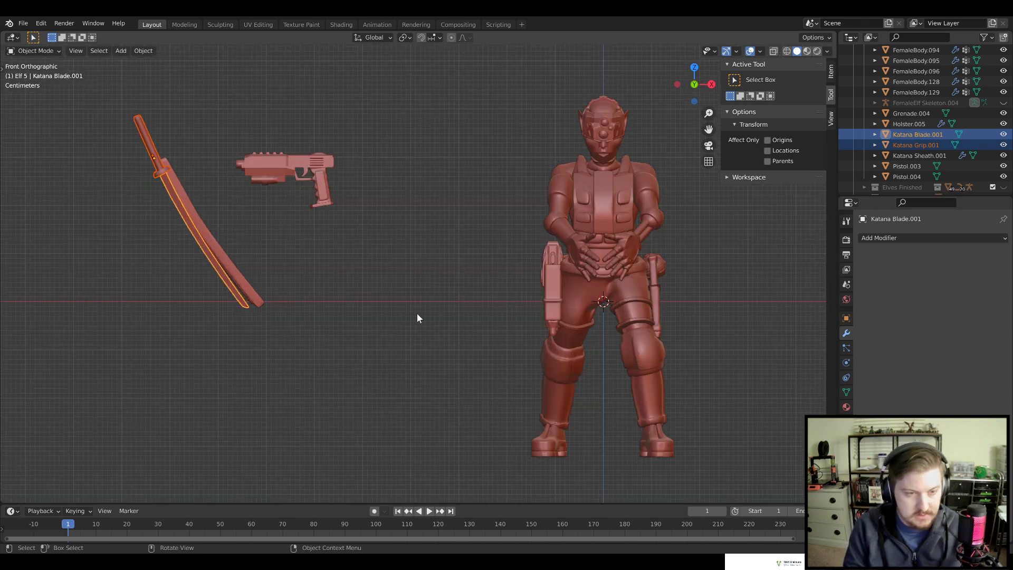
pyautogui.hotkey('ctrl', 'j')
pyautogui.scroll(-2, 396, 324)
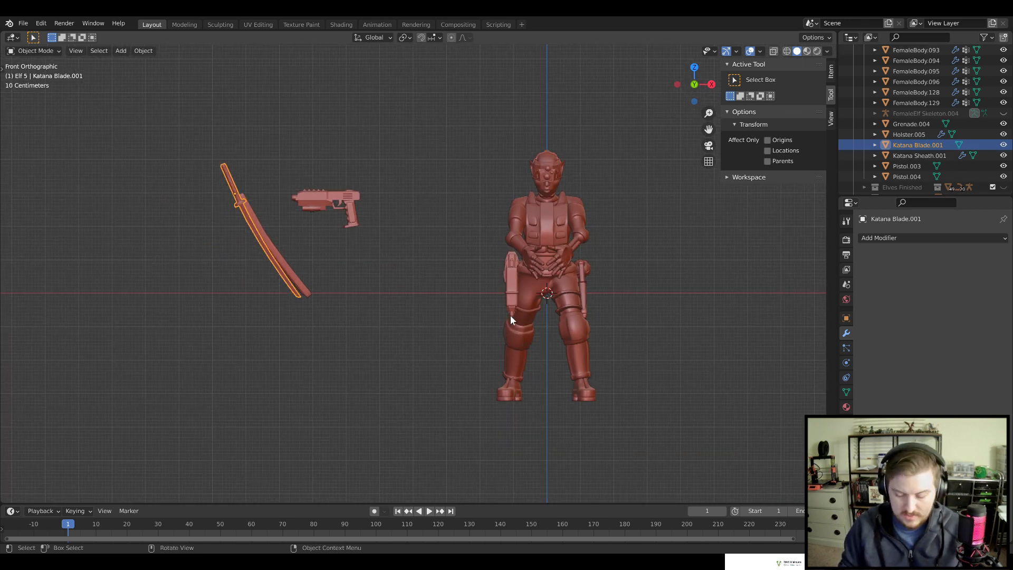
# Rotate the joined katana 180° in the front view and move it over to the elf's hands
pyautogui.press('r')
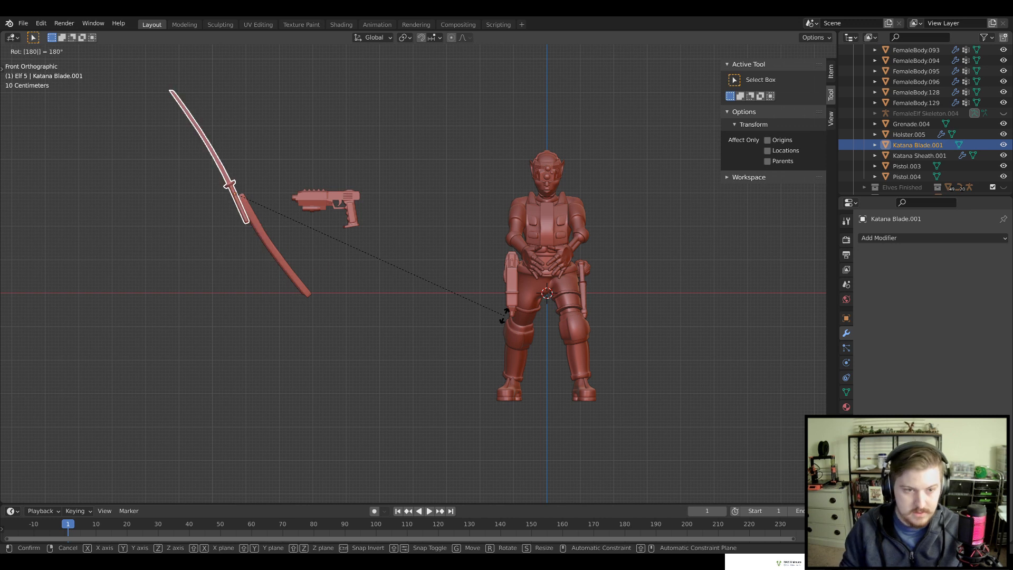
pyautogui.press('Return')
pyautogui.press('g')
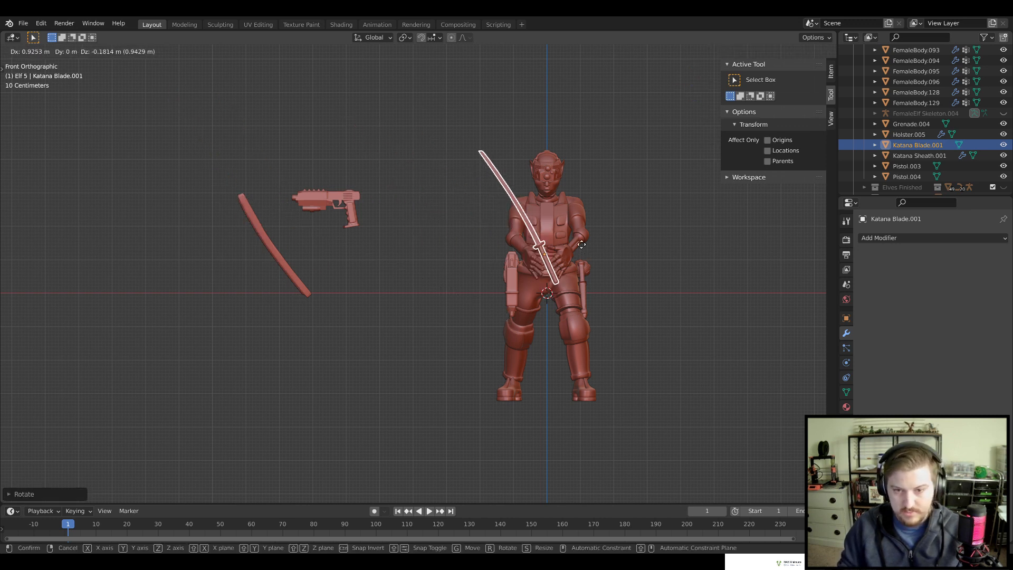
pyautogui.press('Return')
# Rotate the katana around the global Z axis twice, by 90° each time
pyautogui.press('r')
pyautogui.press('z')
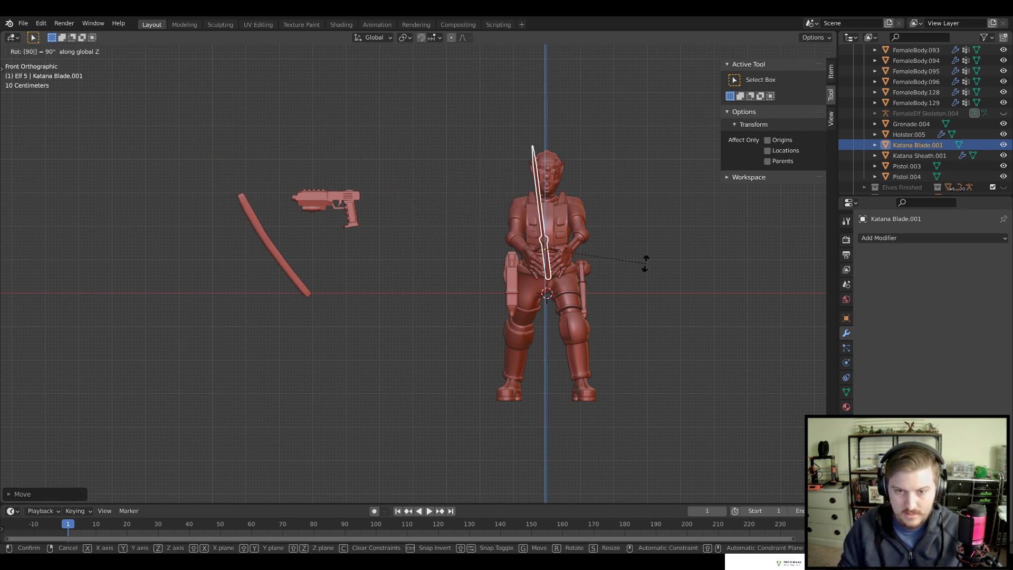
pyautogui.press('Return')
pyautogui.moveTo(644, 245); pyautogui.dragTo(553, 264, button='middle')
pyautogui.write('r')
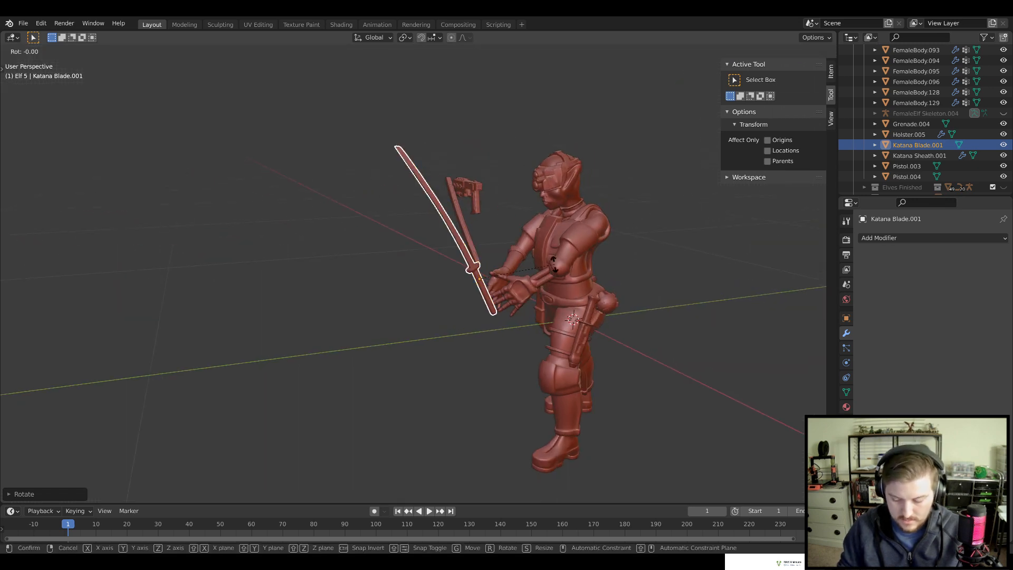
pyautogui.write('z90')
pyautogui.press('Return')
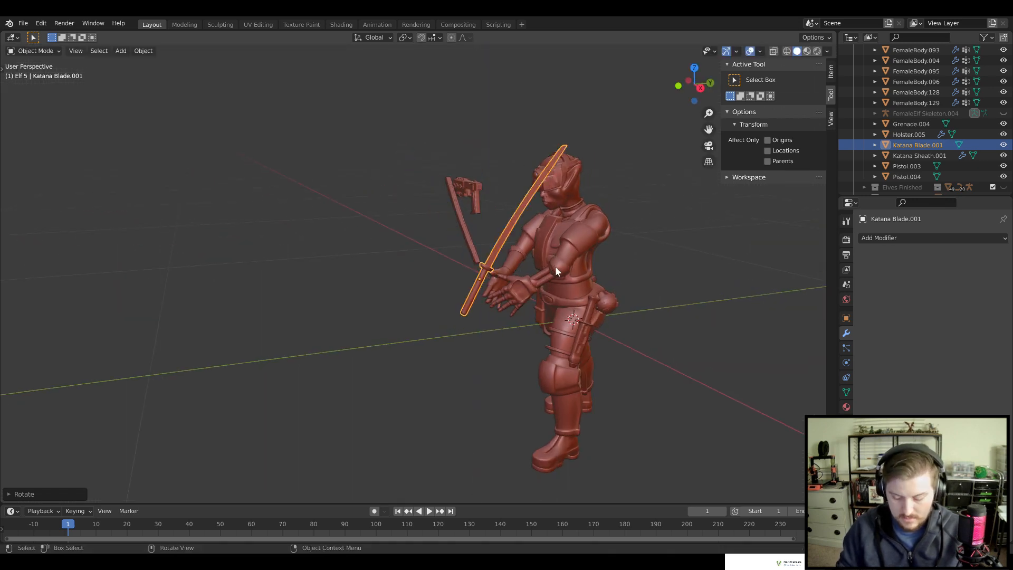
# Rotate the katana 90° in the right side view, move its grip to the elf's hands, and deselect it
pyautogui.press('KP_3')
pyautogui.write('r90')
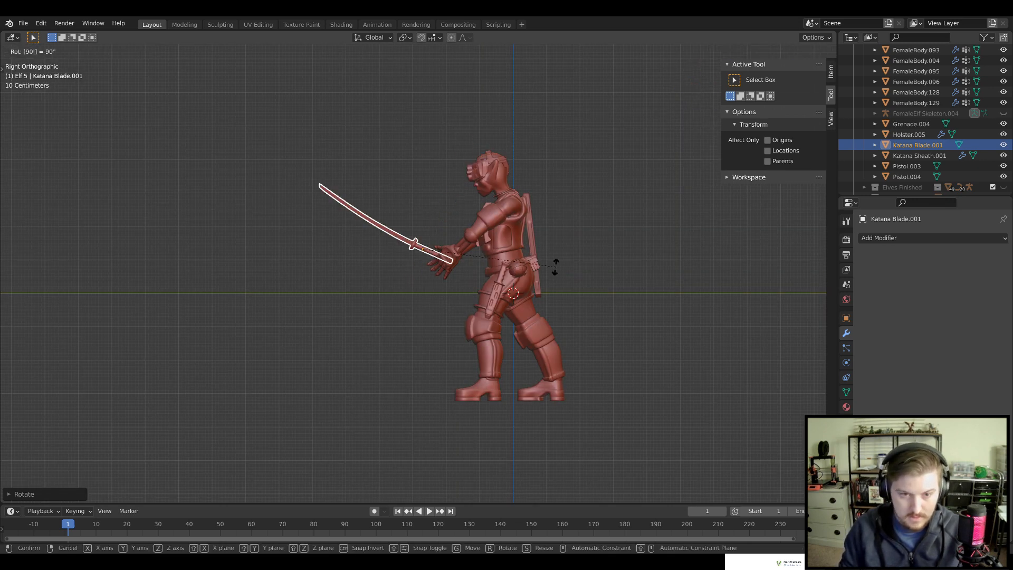
pyautogui.press('BackSpace')
pyautogui.press('BackSpace')
pyautogui.scroll(3, 555, 266)
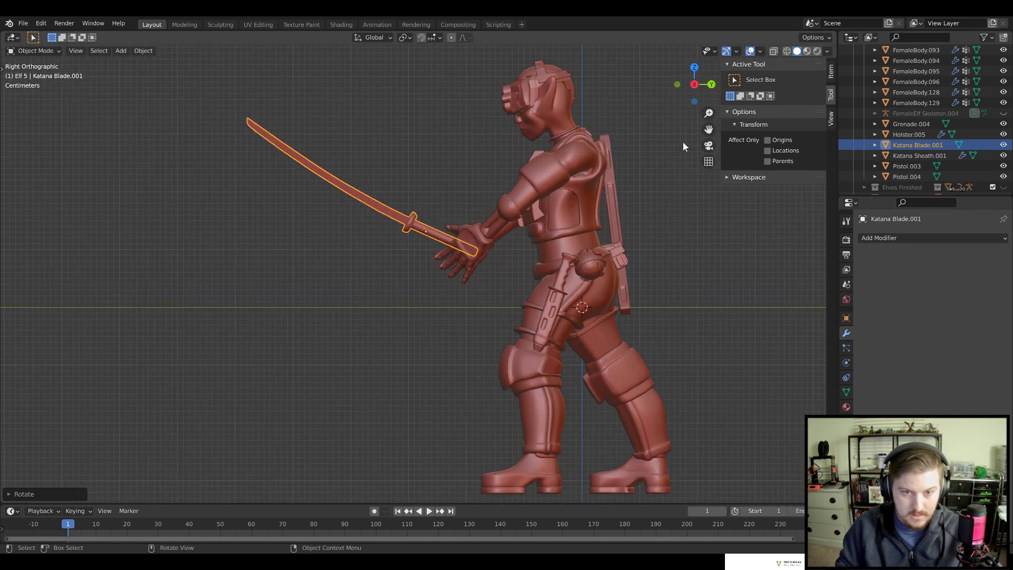
pyautogui.click(653, 244)
pyautogui.press('g')
pyautogui.click(487, 257)
pyautogui.click(358, 406)
# Examine the katana's placement against the elf's hands, torso and head from several angles
pyautogui.moveTo(397, 343); pyautogui.dragTo(476, 301, button='middle')
pyautogui.scroll(3, 530, 248)
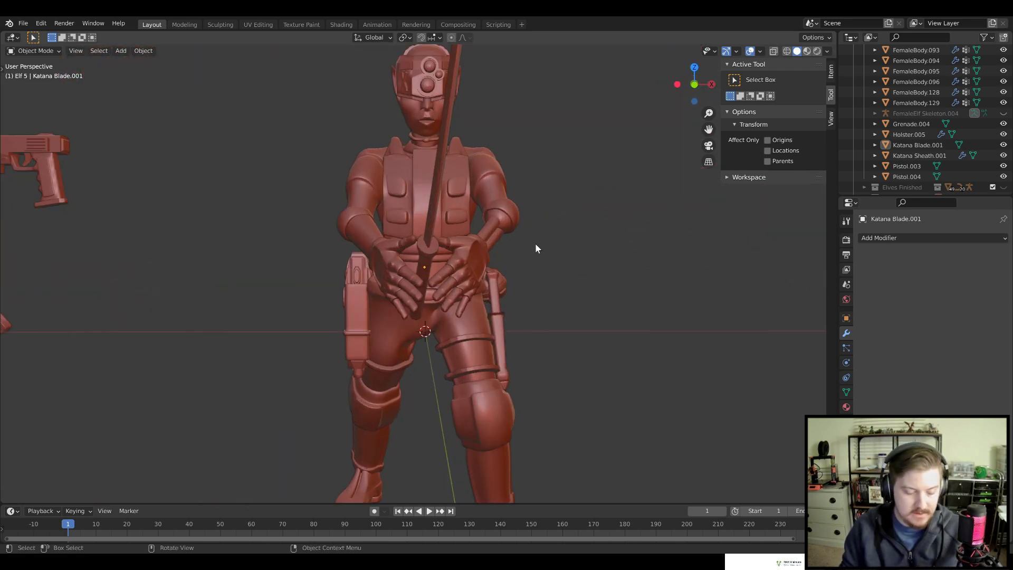
pyautogui.moveTo(534, 248); pyautogui.dragTo(463, 353, button='middle')
pyautogui.scroll(4, 443, 359)
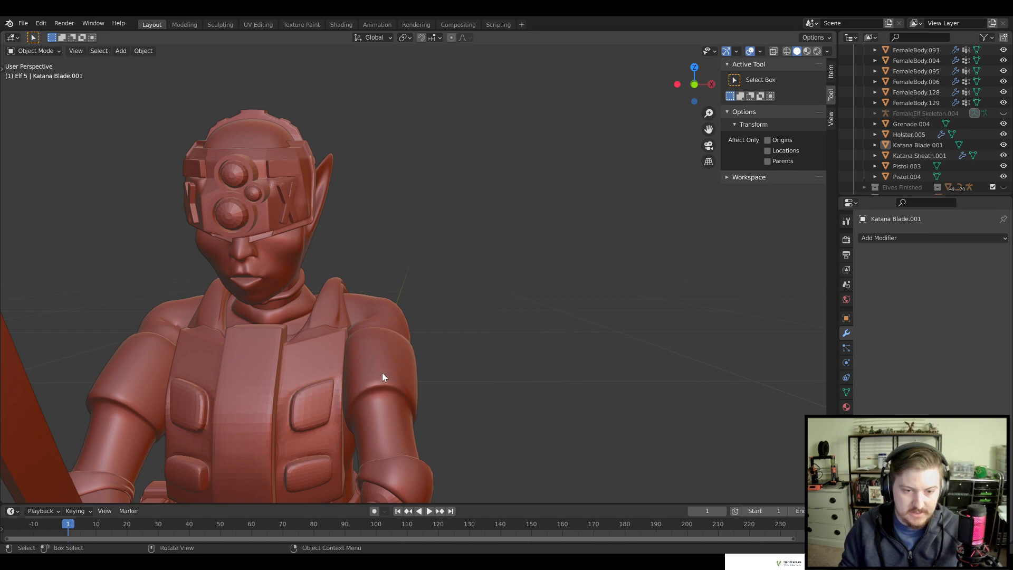
pyautogui.moveTo(382, 376); pyautogui.dragTo(434, 301, button='middle')
pyautogui.moveTo(275, 384); pyautogui.dragTo(346, 346, button='middle')
pyautogui.scroll(-5, 422, 381)
pyautogui.keyDown('shift'); pyautogui.moveTo(422, 381); pyautogui.dragTo(419, 331, button='middle'); pyautogui.keyUp('shift')
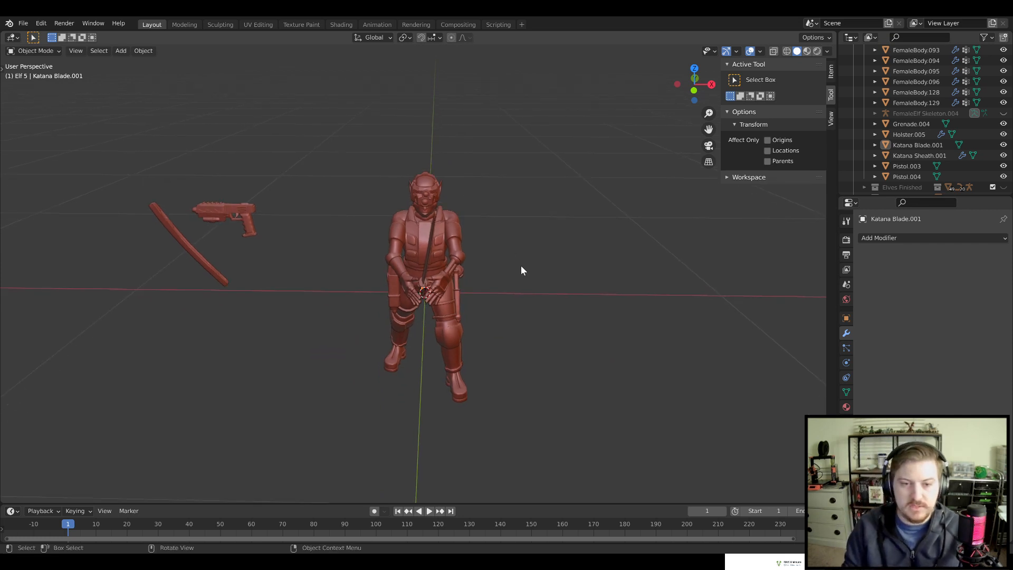
# Unhide the armature FemaleElf Skeleton.004, select it and switch it to Pose Mode
pyautogui.scroll(4, 521, 267)
pyautogui.click(1003, 113)
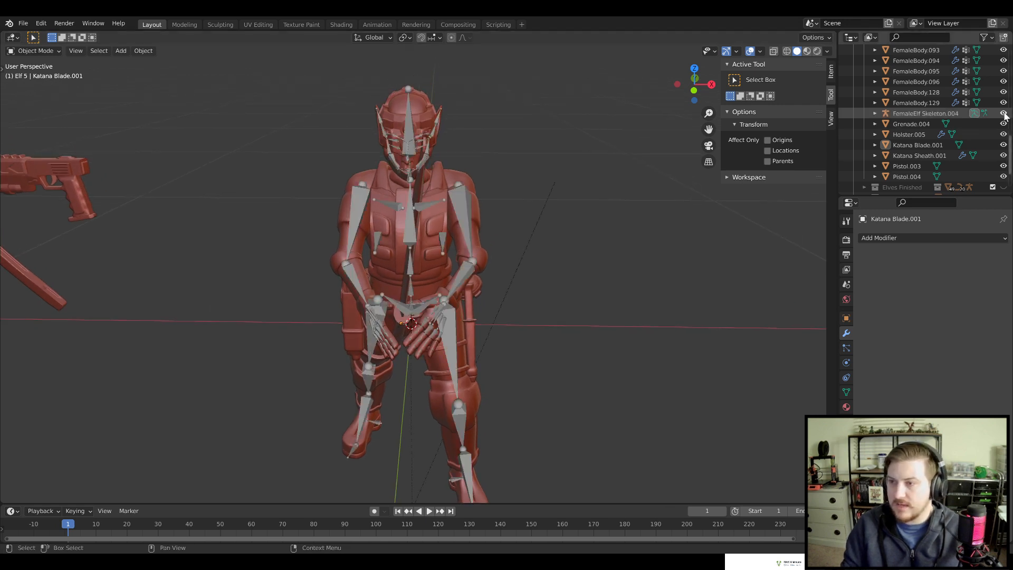
pyautogui.click(468, 212)
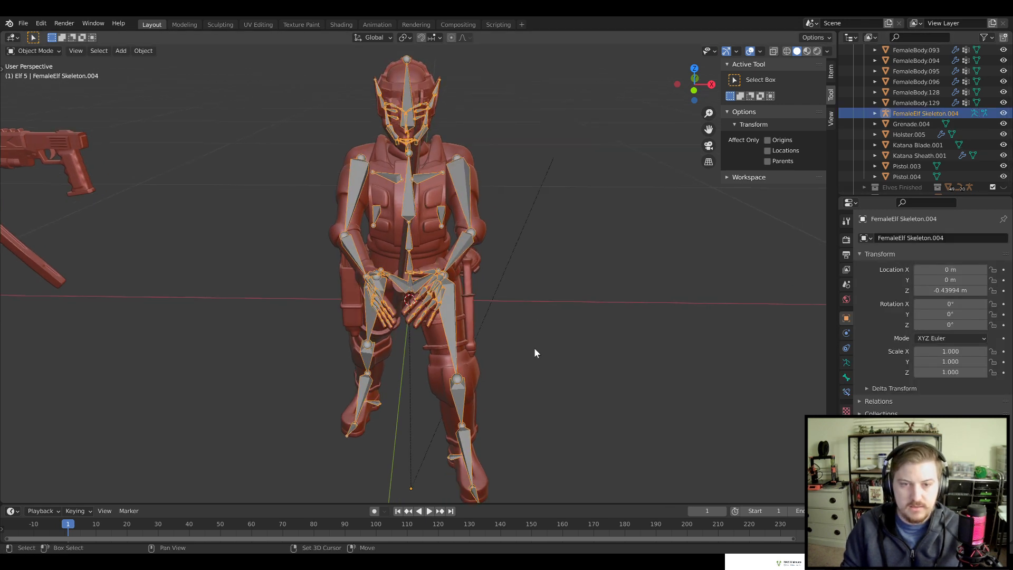
pyautogui.click(46, 88)
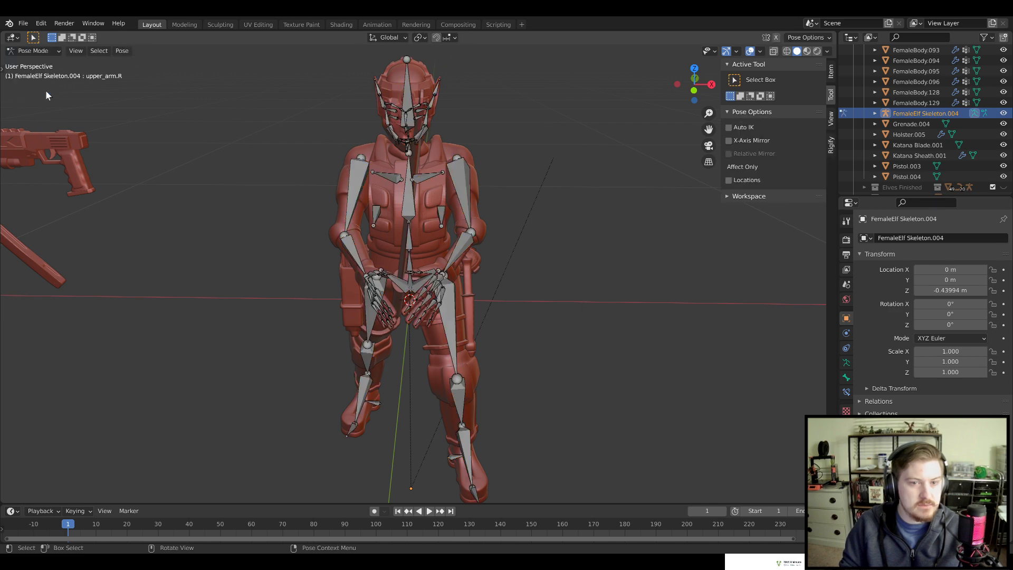
# Swing the bone upper_arm.L outward by rotating it around the global Z axis
pyautogui.press('r')
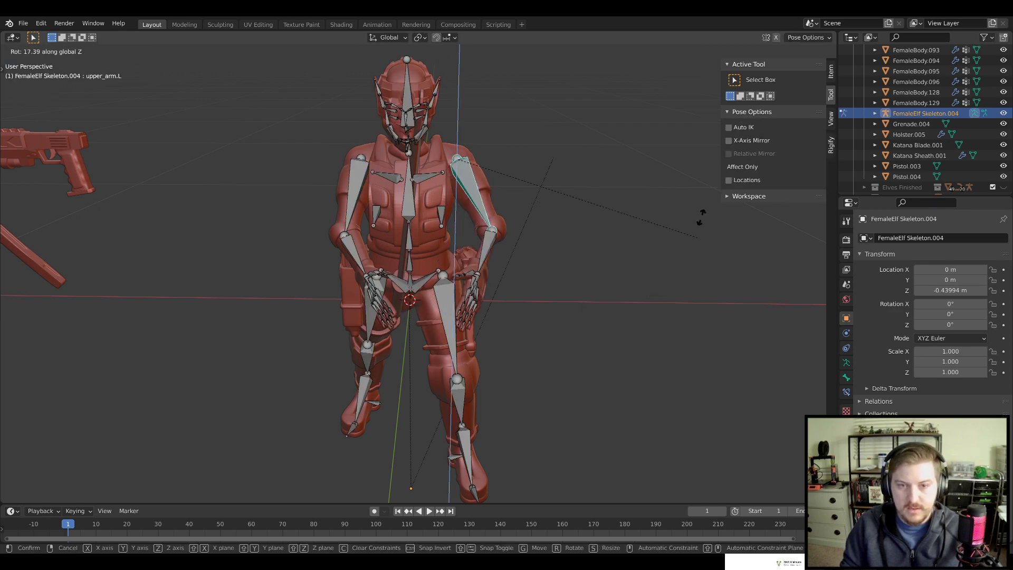
pyautogui.click(595, 328)
pyautogui.moveTo(595, 333); pyautogui.dragTo(568, 314, button='middle')
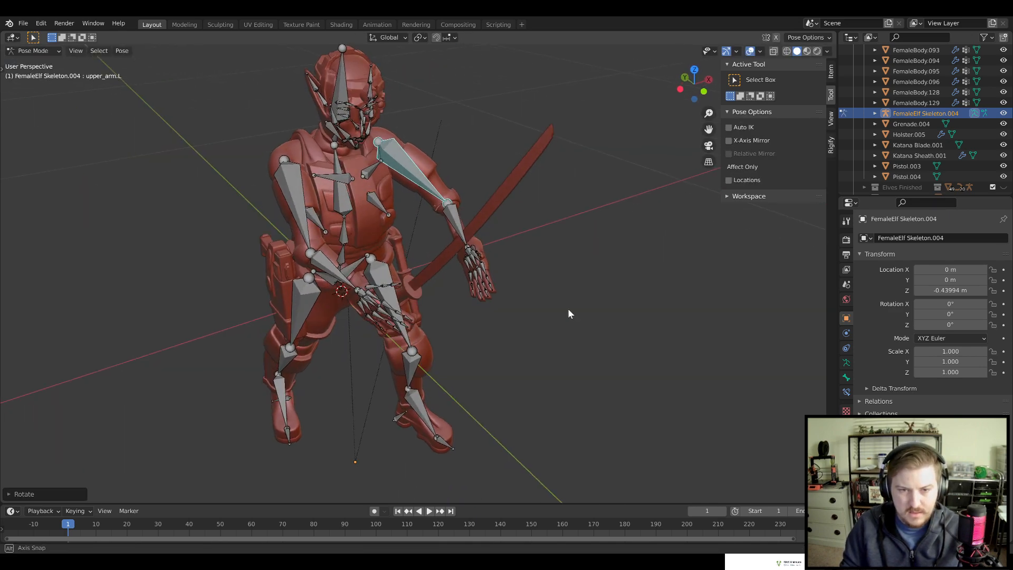
# Swing the bone upper_arm.R outward, away from the body, by rotating it around the global Z axis
pyautogui.moveTo(400, 299); pyautogui.dragTo(298, 192, button='middle')
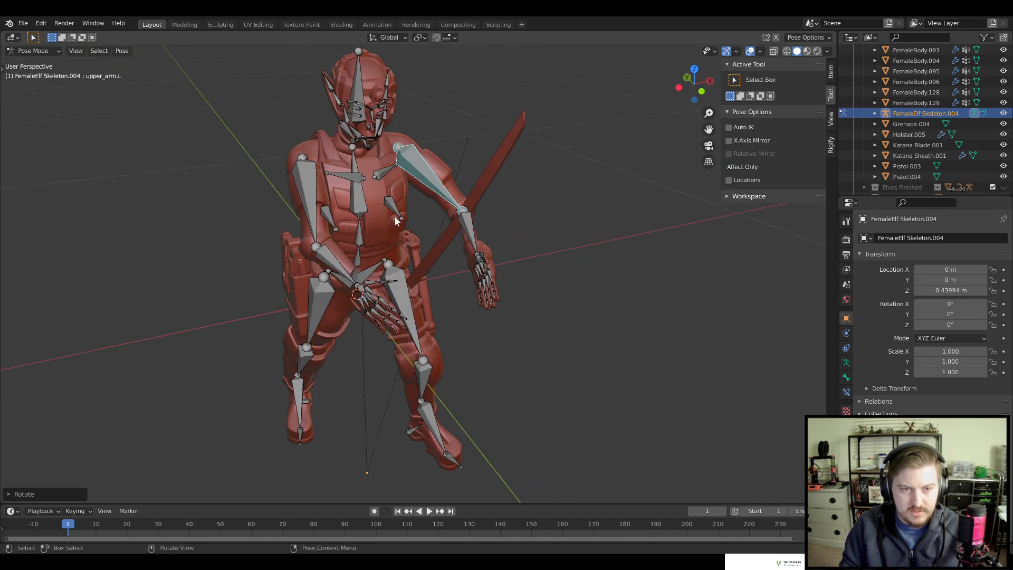
pyautogui.hotkey('ctrl', 'shift', 'm')
pyautogui.press('r')
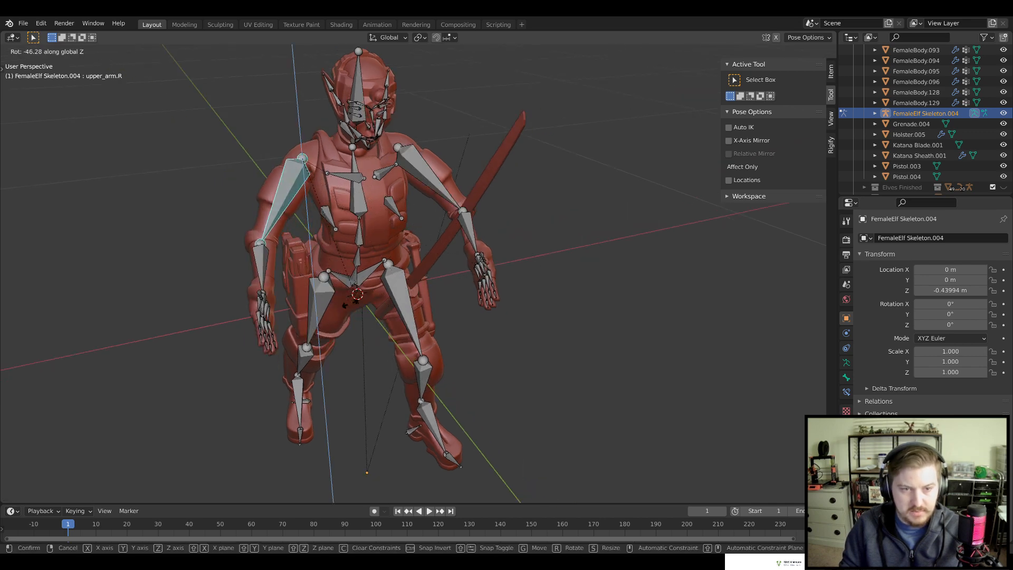
pyautogui.click(343, 309)
pyautogui.moveTo(384, 325); pyautogui.dragTo(342, 315, button='middle')
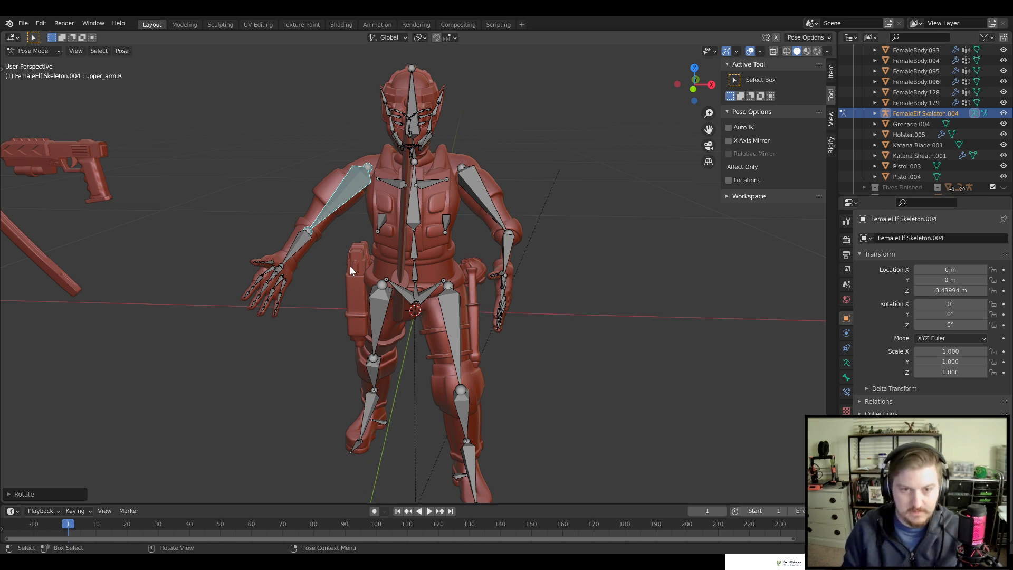
# Select the bone forearm.R in the front view
pyautogui.press('KP_1')
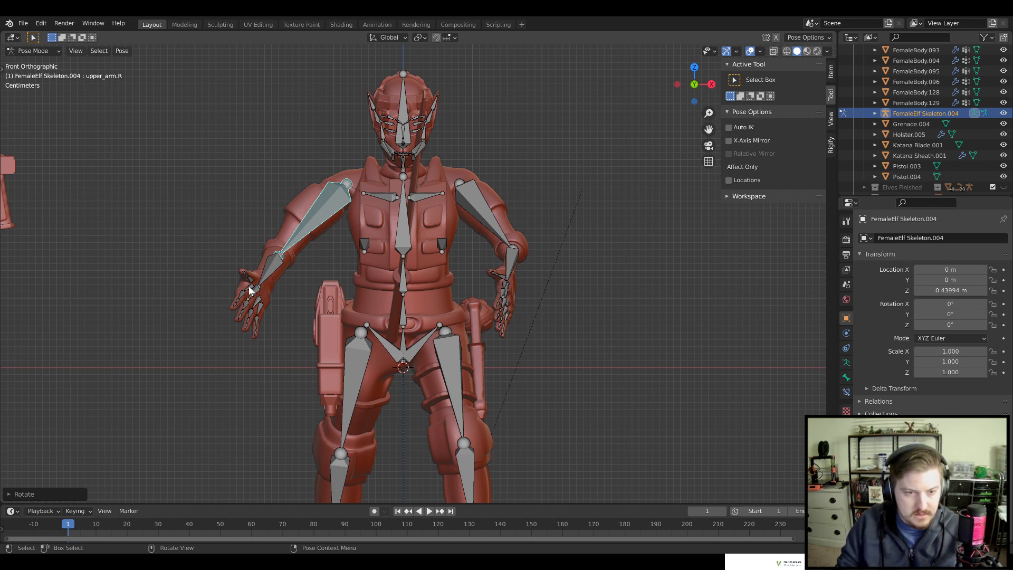
pyautogui.keyDown('shift'); pyautogui.moveTo(288, 346); pyautogui.dragTo(346, 331, button='middle'); pyautogui.keyUp('shift')
pyautogui.click(332, 254)
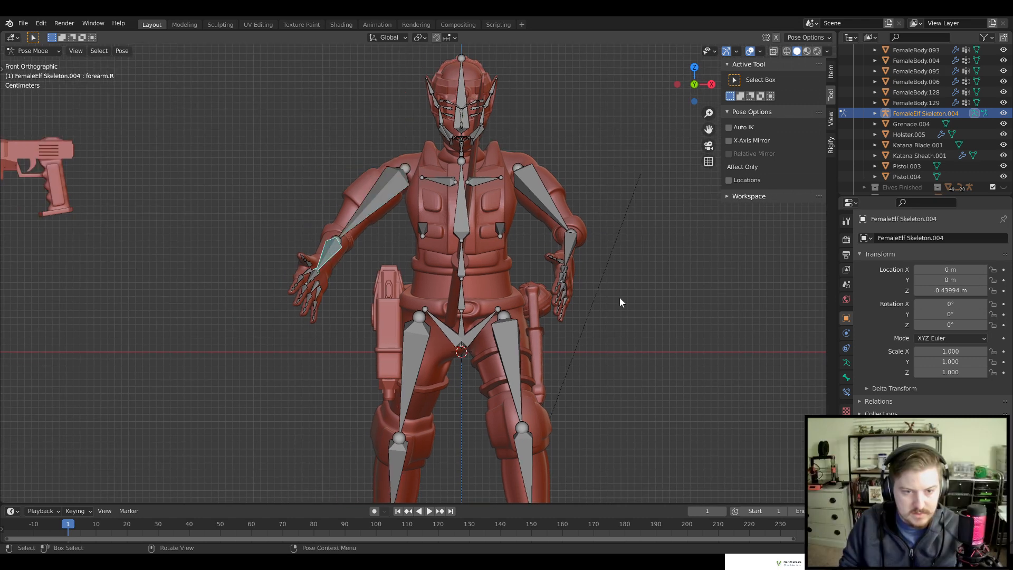
# Twist the right forearm bone about its local Y axis
pyautogui.moveTo(467, 289); pyautogui.dragTo(479, 328, button='middle')
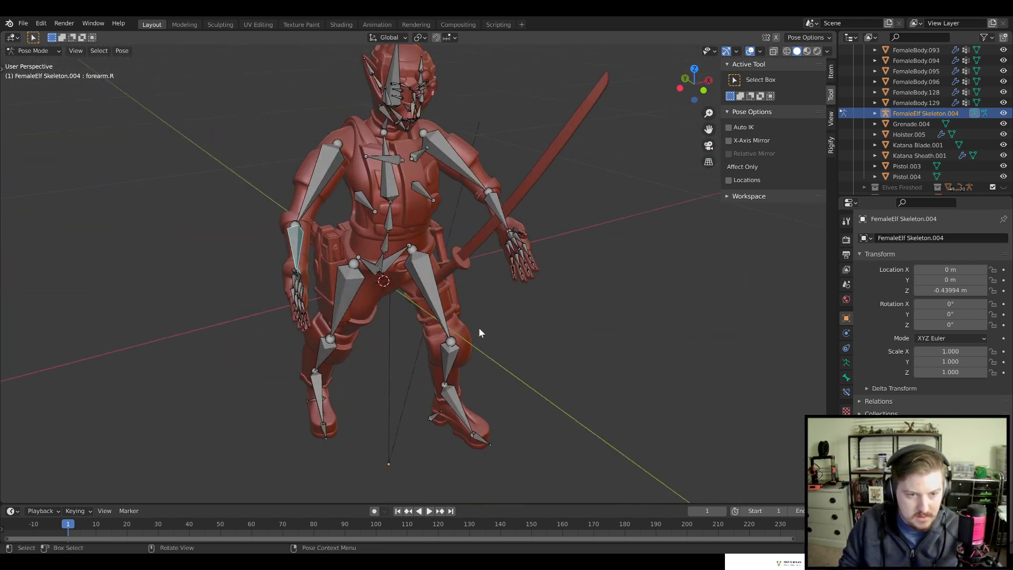
pyautogui.press('r')
pyautogui.press('y')
pyautogui.press('y')
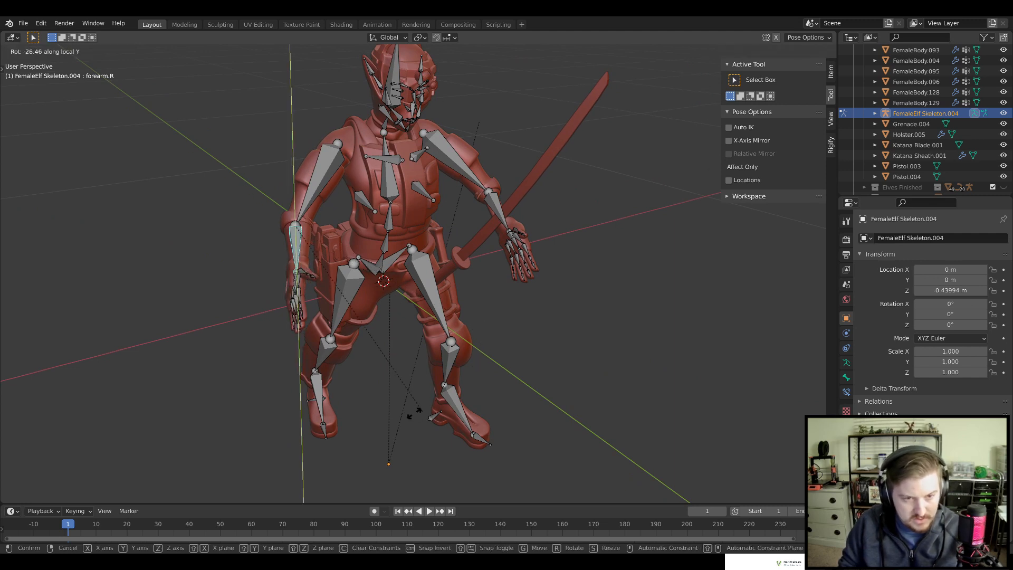
pyautogui.click(394, 413)
# Rotate the right upper arm bone about the global Z axis so the arm swings away from the holster
pyautogui.click(331, 179)
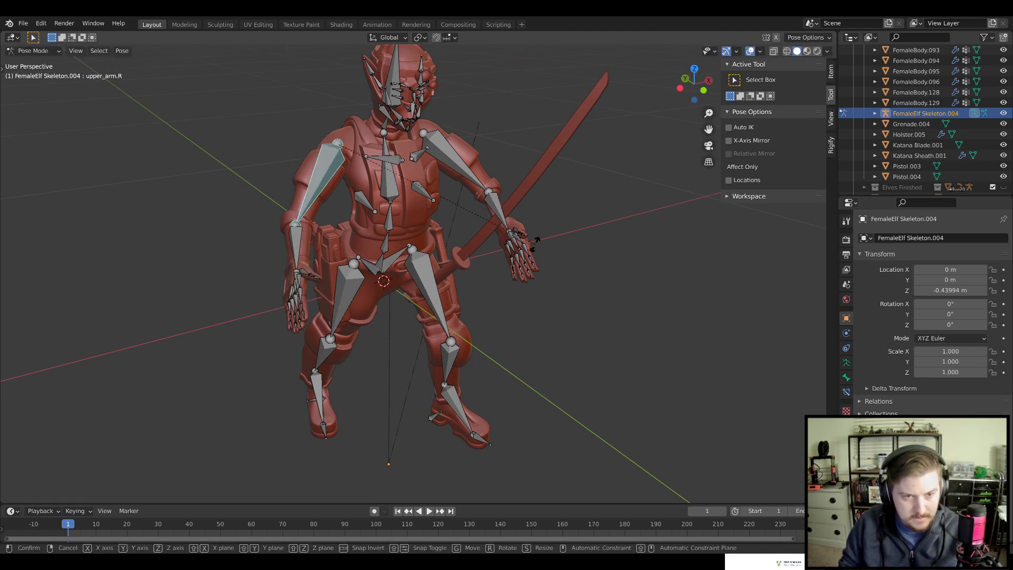
pyautogui.press('r')
pyautogui.press('z')
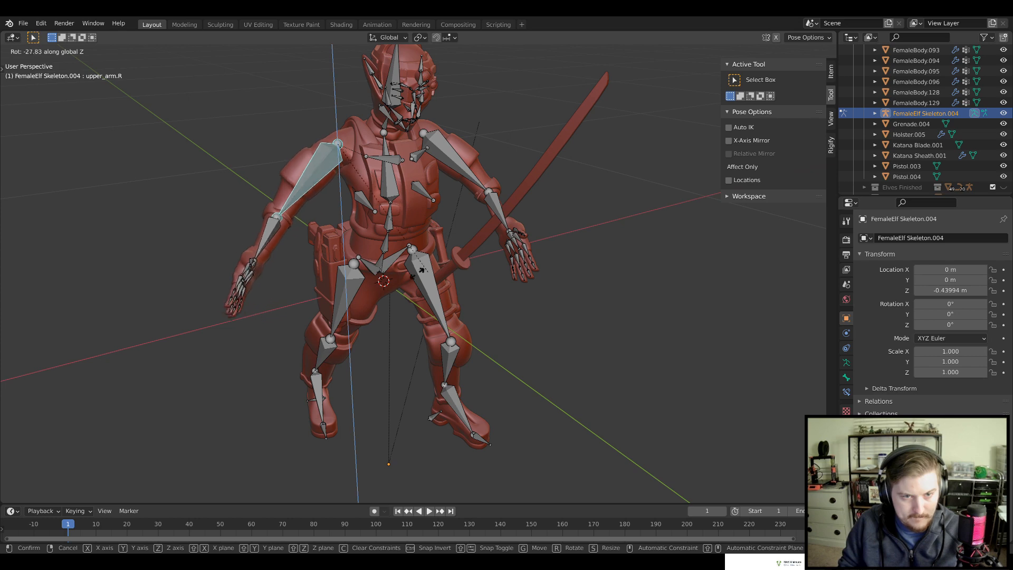
pyautogui.click(448, 271)
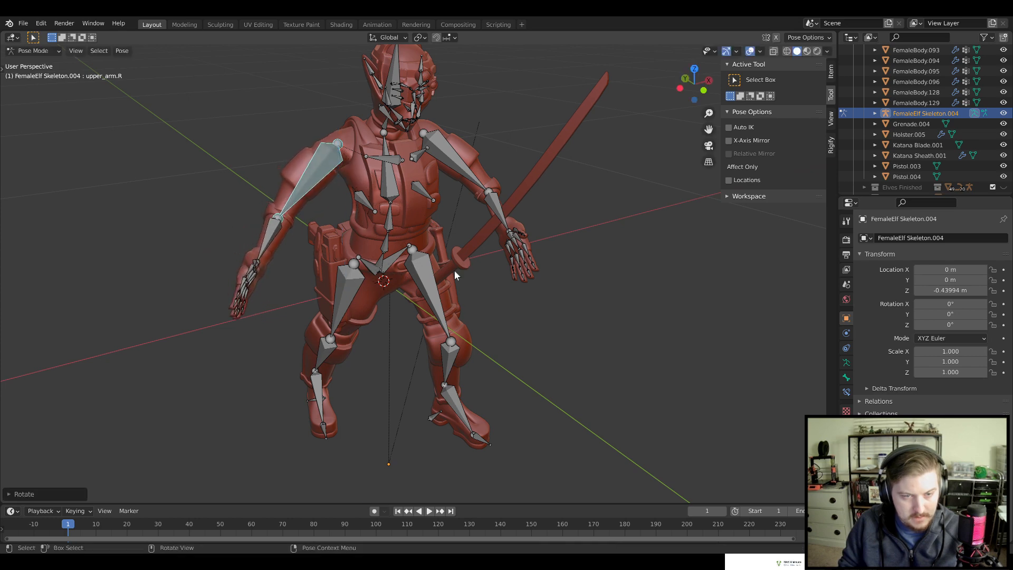
# Twist the right upper arm bone about -75 degrees around its local Y axis, turning the palm and forearm
pyautogui.moveTo(453, 270); pyautogui.dragTo(551, 295, button='middle')
pyautogui.scroll(4, 401, 232)
pyautogui.press('r')
pyautogui.press('z')
pyautogui.press('z')
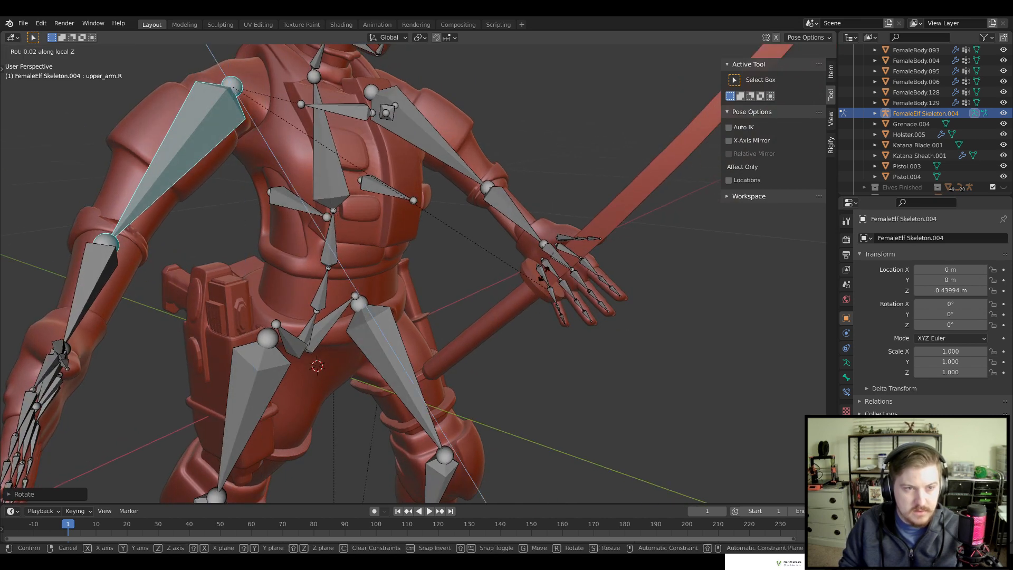
pyautogui.press('y')
pyautogui.press('y')
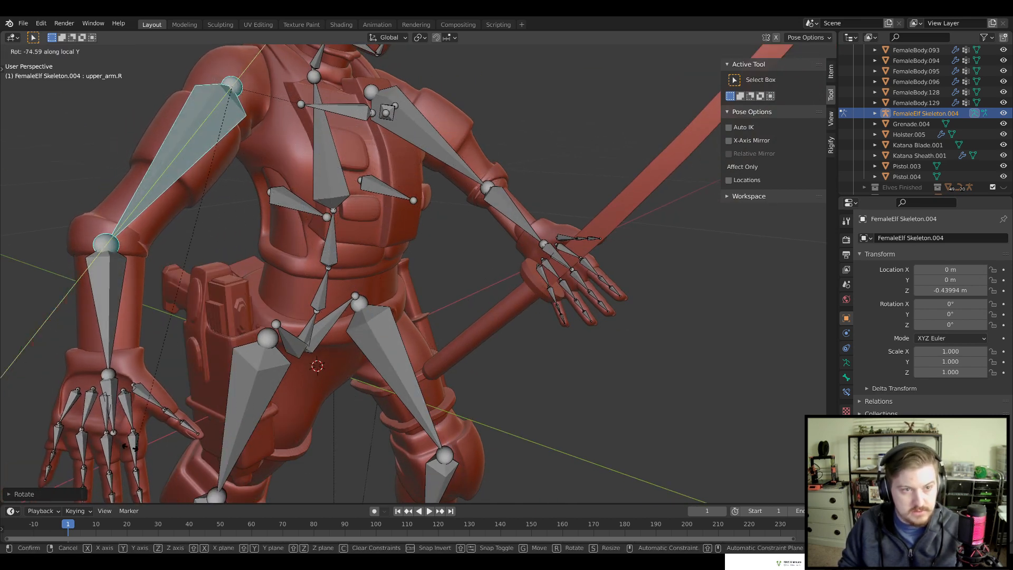
pyautogui.click(117, 440)
# Rotate the right forearm bone about -38 degrees around its local Z axis, moving the hand away from the body
pyautogui.moveTo(419, 372)
pyautogui.mouseDown(button='middle')
pyautogui.moveTo(447, 371)
pyautogui.moveTo(419, 373)
pyautogui.mouseUp(button='middle')
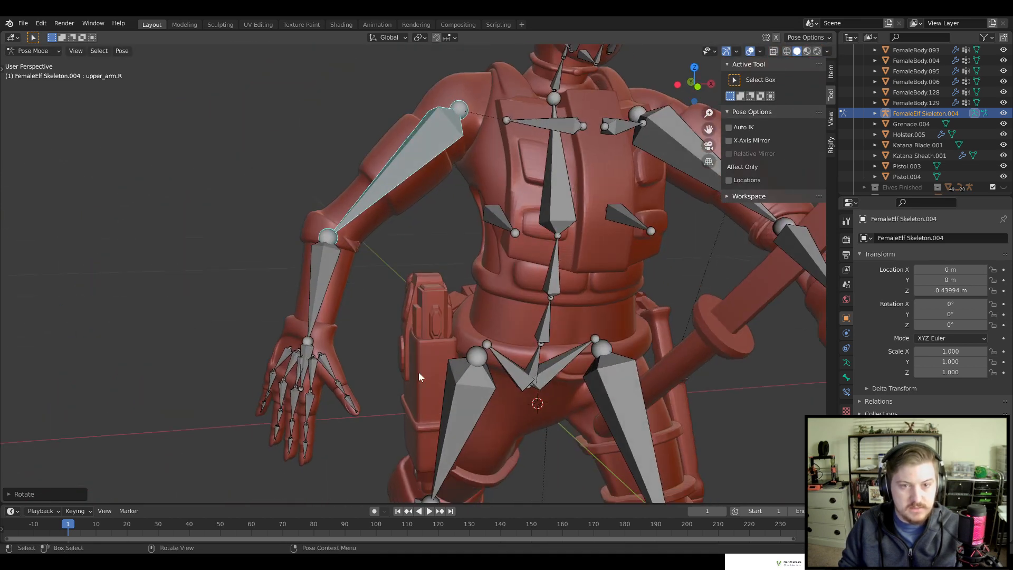
pyautogui.scroll(-2, 422, 369)
pyautogui.keyDown('shift'); pyautogui.moveTo(477, 300); pyautogui.dragTo(344, 285, button='middle'); pyautogui.keyUp('shift')
pyautogui.scroll(2, 483, 360)
pyautogui.scroll(-5, 469, 347)
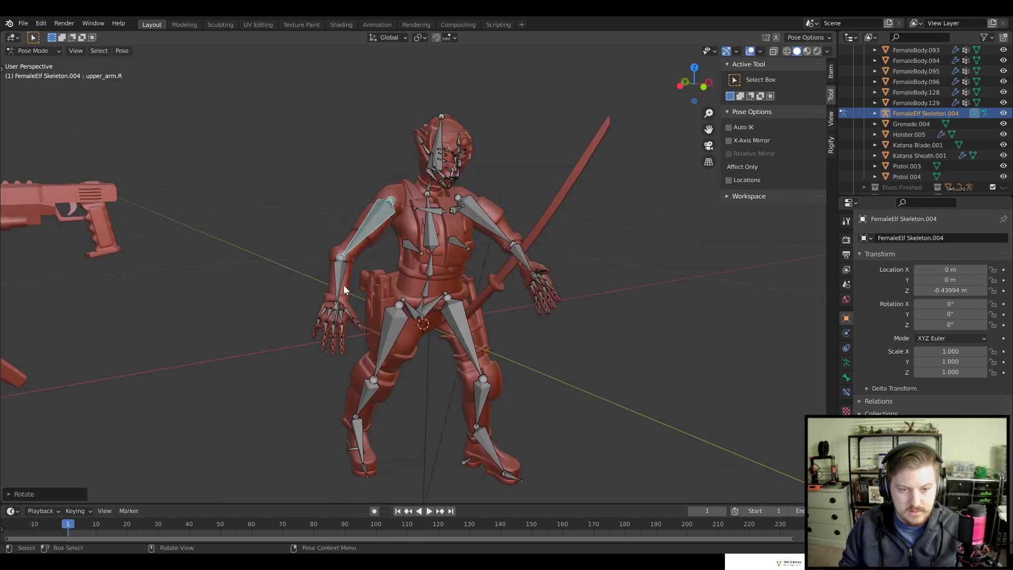
pyautogui.scroll(5, 357, 311)
pyautogui.click(293, 264)
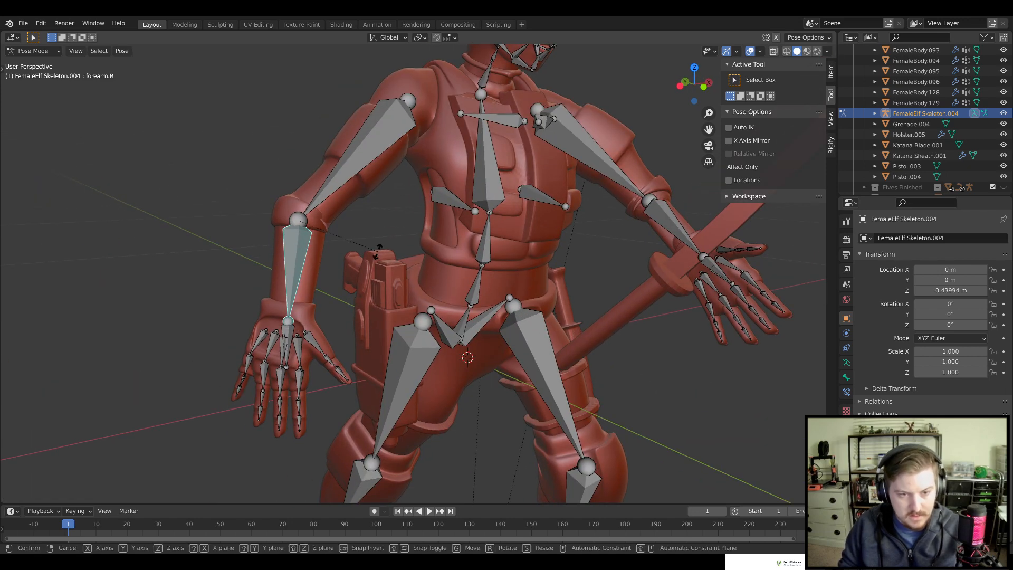
pyautogui.press('r')
pyautogui.press('z')
pyautogui.press('z')
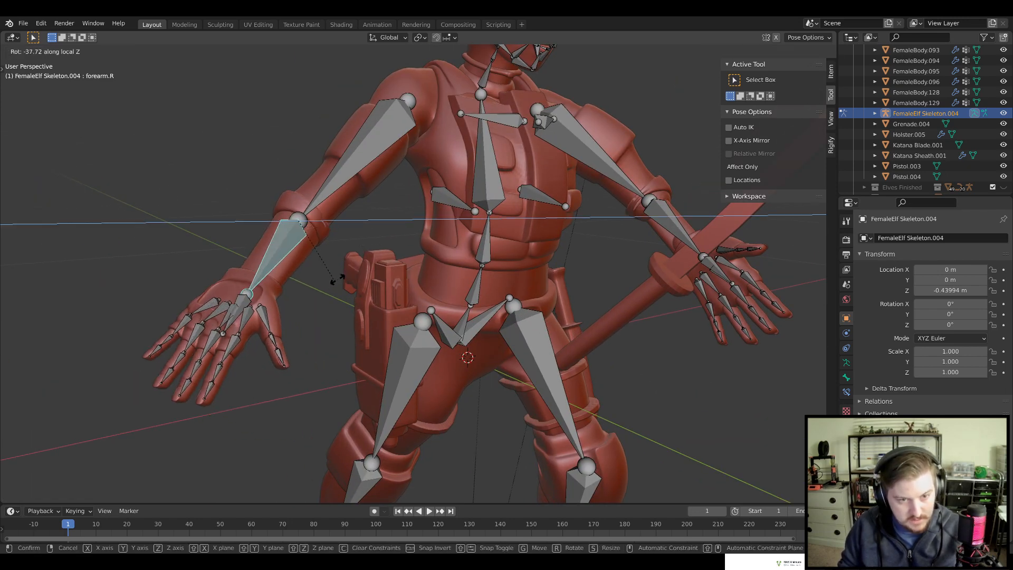
pyautogui.click(340, 276)
# Rotate the right forearm bone about -20 degrees around its local X axis to raise the hand slightly
pyautogui.moveTo(340, 277); pyautogui.dragTo(381, 280, button='middle')
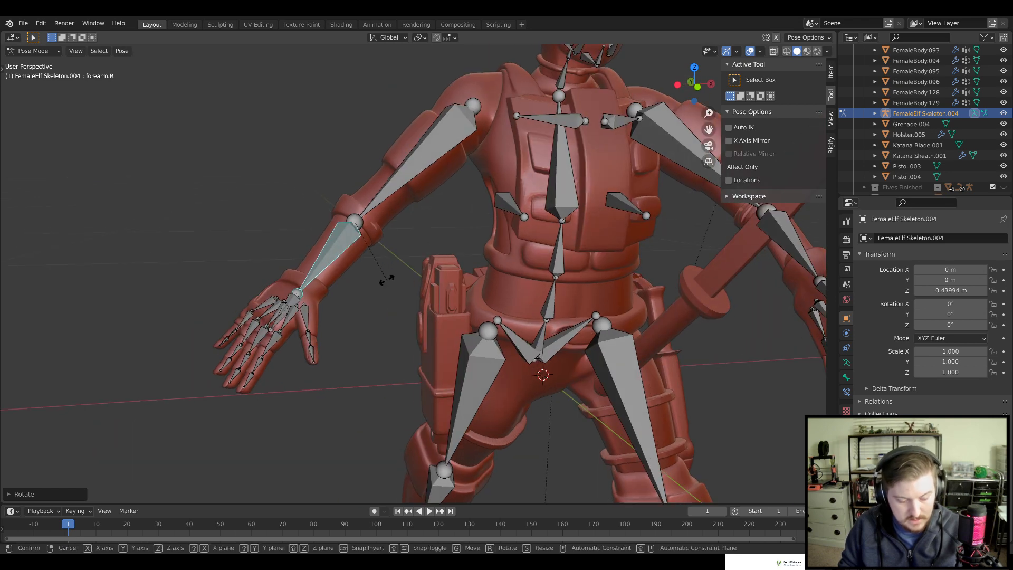
pyautogui.press('r')
pyautogui.press('x')
pyautogui.press('x')
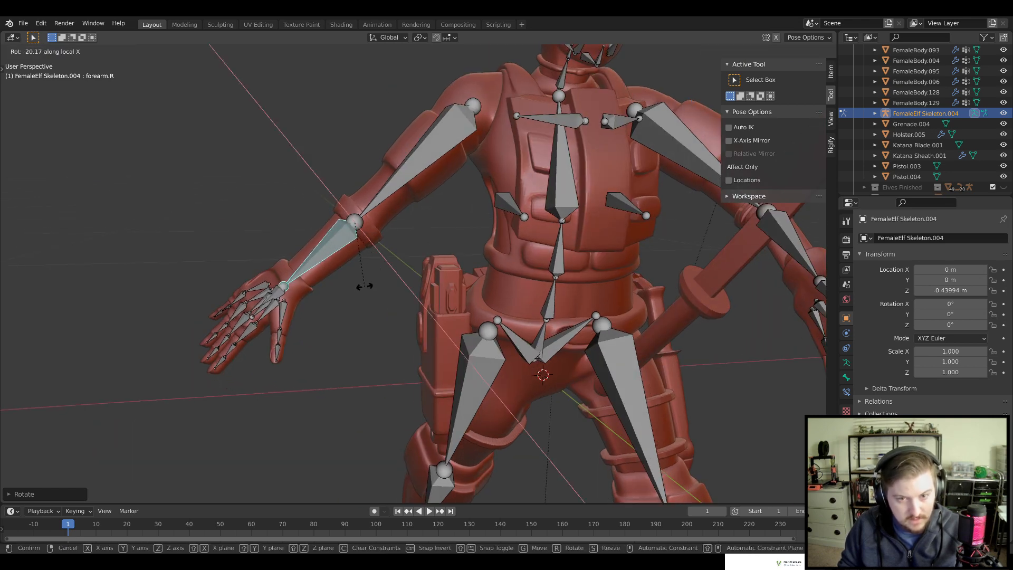
pyautogui.click(364, 287)
# Select the left upper arm bone and bring the left arm into close view
pyautogui.scroll(-5, 363, 313)
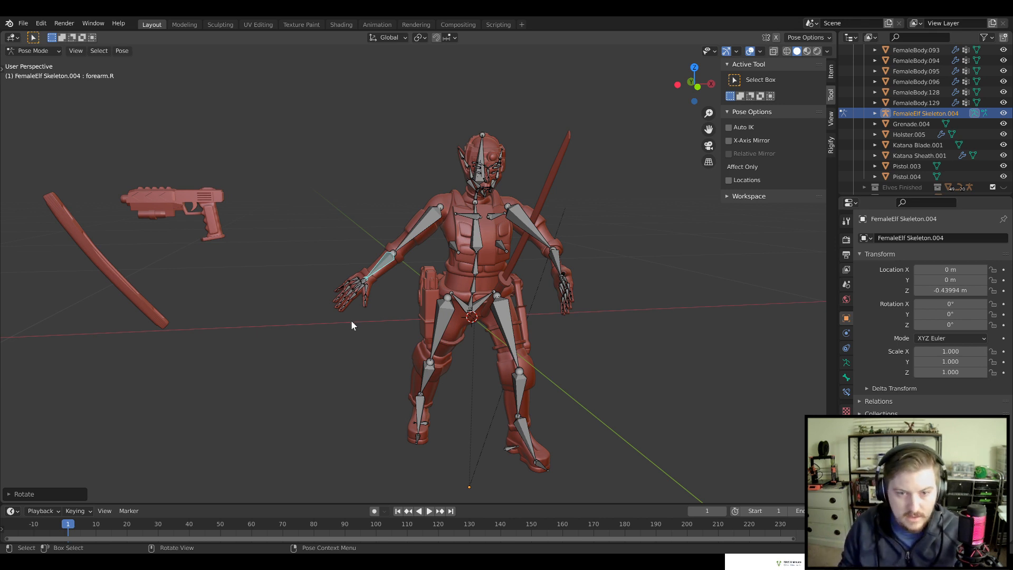
pyautogui.moveTo(416, 298); pyautogui.dragTo(450, 309, button='middle')
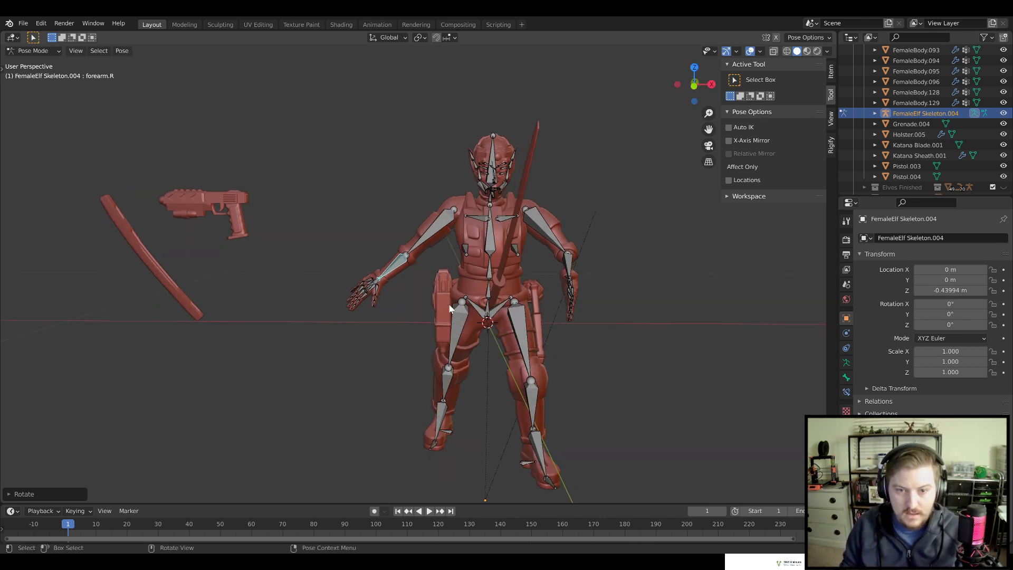
pyautogui.click(552, 242)
pyautogui.keyDown('shift'); pyautogui.moveTo(649, 300); pyautogui.dragTo(597, 297, button='middle'); pyautogui.keyUp('shift')
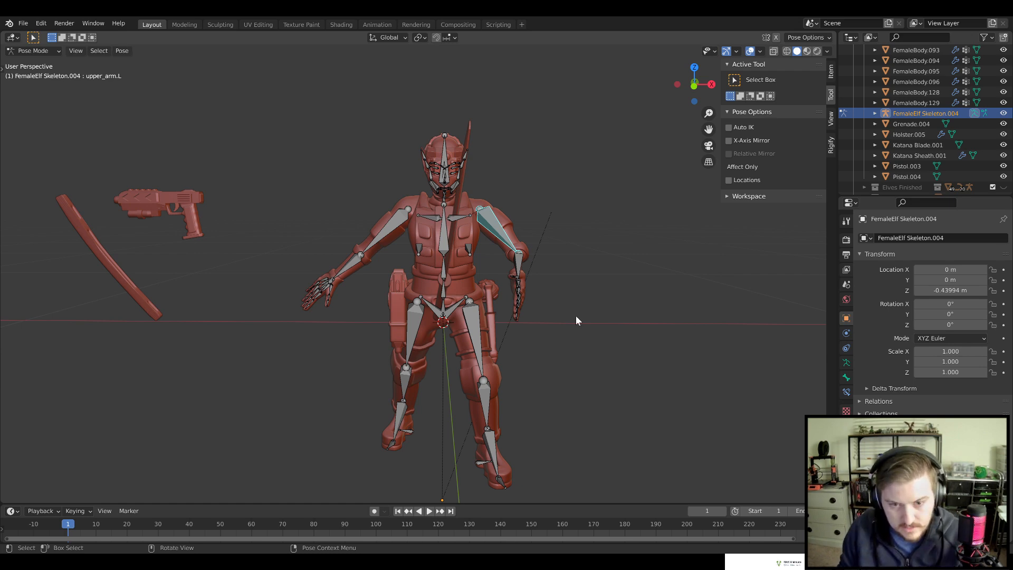
pyautogui.scroll(3, 599, 295)
pyautogui.moveTo(599, 293); pyautogui.dragTo(625, 279, button='middle')
pyautogui.press('KP_3')
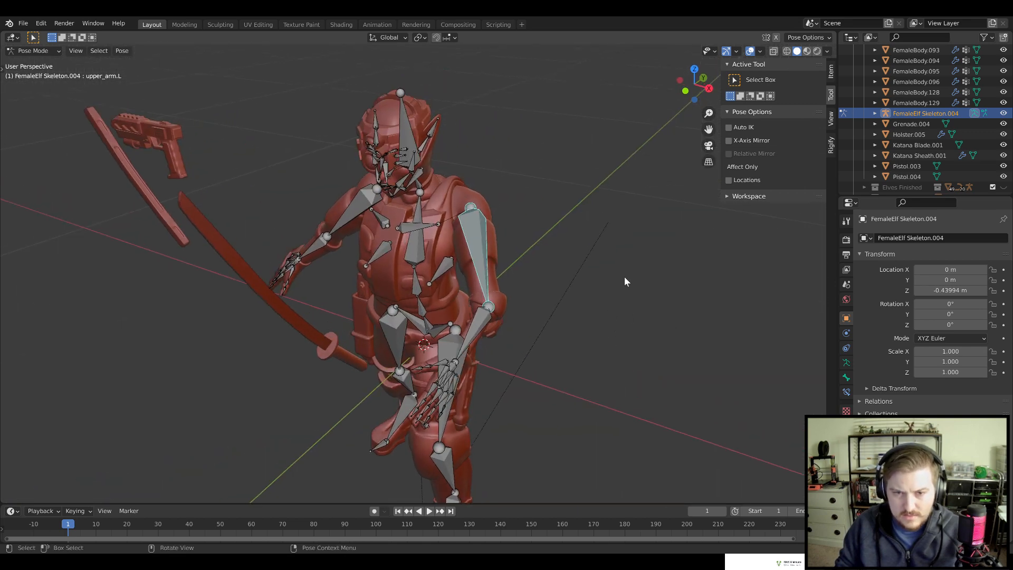
pyautogui.scroll(3, 643, 280)
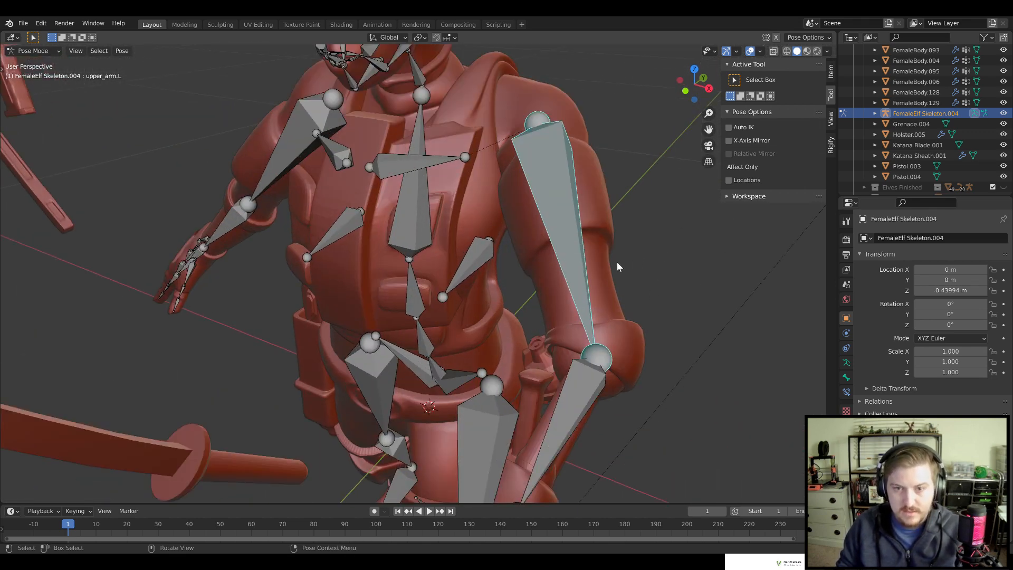
pyautogui.press('r')
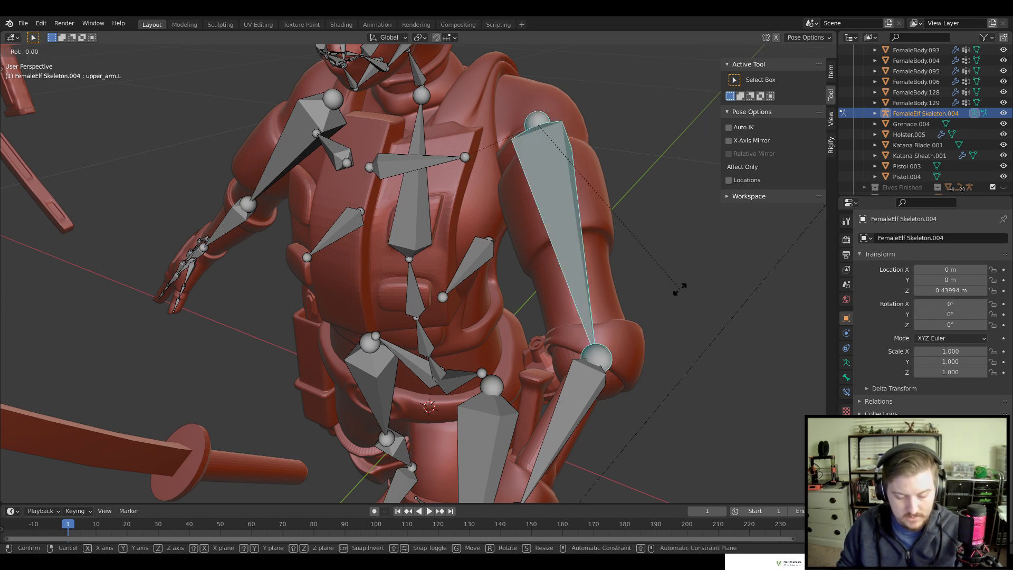
pyautogui.press('y')
pyautogui.press('y')
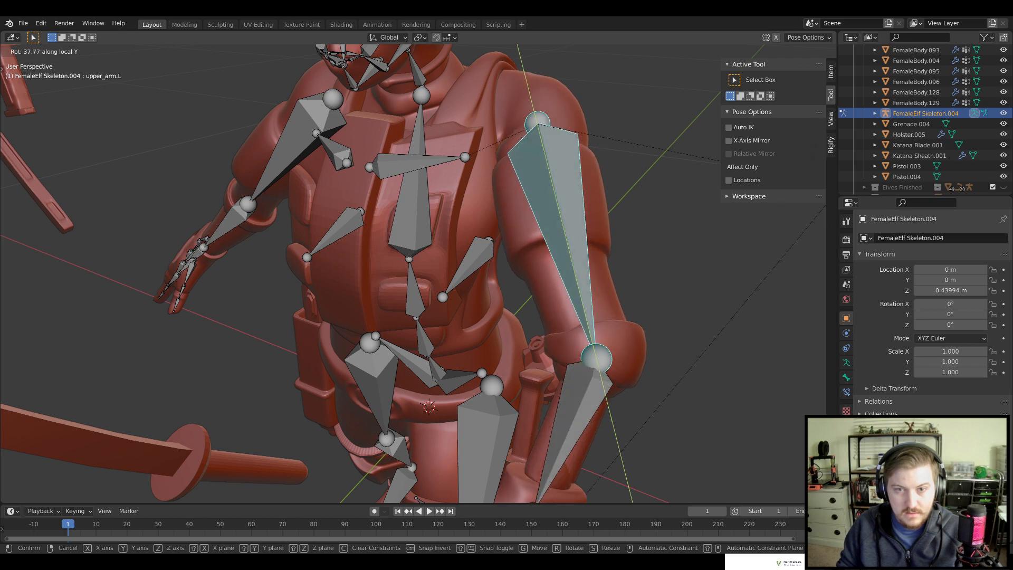
pyautogui.rightClick(669, 42)
pyautogui.press('r')
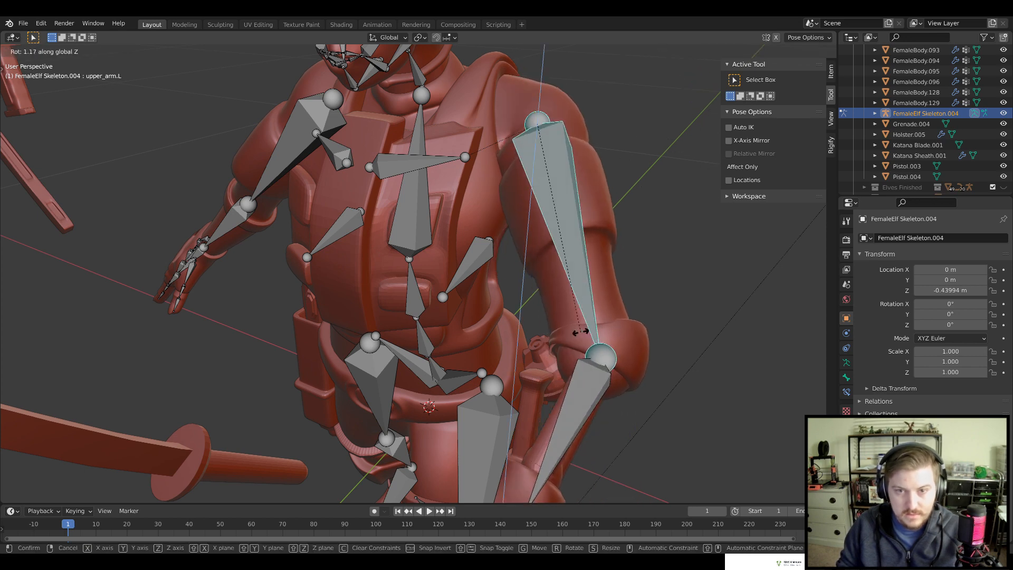
pyautogui.rightClick(661, 311)
# Rotate the left upper arm bone about the global Z axis so the arm swings outward from the torso
pyautogui.press('r')
pyautogui.press('z')
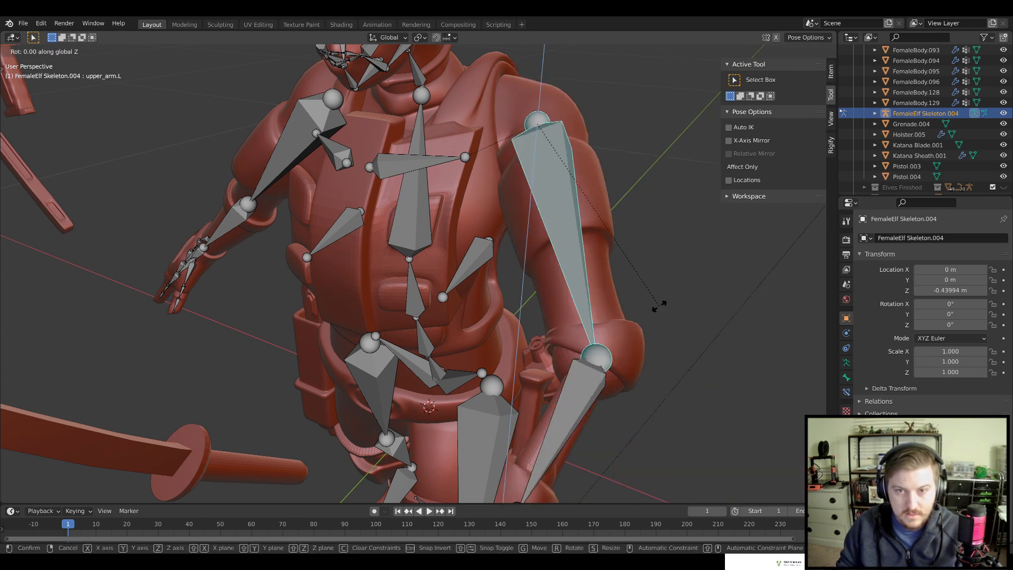
pyautogui.click(618, 293)
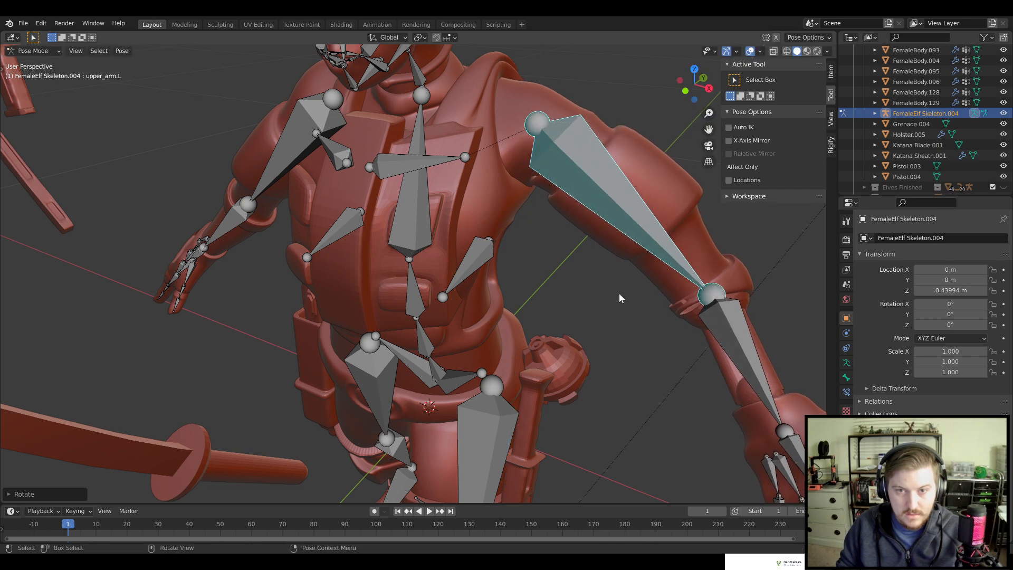
# Twist the left upper arm bone about its local Y axis to turn the forearm and hand
pyautogui.moveTo(618, 292)
pyautogui.mouseDown(button='middle')
pyautogui.moveTo(630, 321)
pyautogui.moveTo(616, 307)
pyautogui.mouseUp(button='middle')
pyautogui.press('r')
pyautogui.press('y')
pyautogui.press('y')
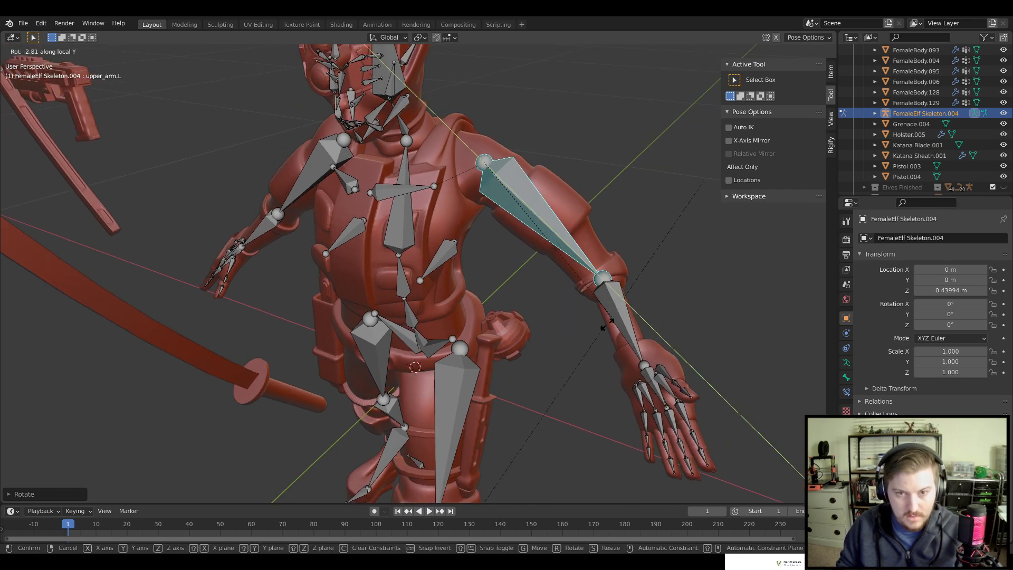
pyautogui.click(626, 326)
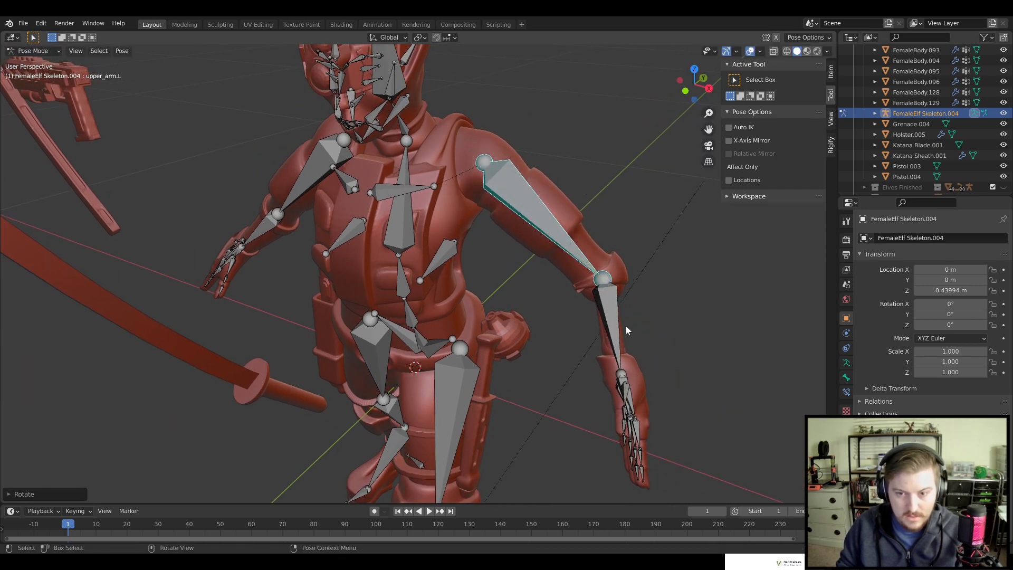
# Bend the left forearm bone at the elbow so the hand points inward toward the hip
pyautogui.keyDown('shift'); pyautogui.moveTo(650, 375); pyautogui.dragTo(619, 325, button='middle'); pyautogui.keyUp('shift')
pyautogui.click(580, 275)
pyautogui.scroll(1, 673, 304)
pyautogui.press('r')
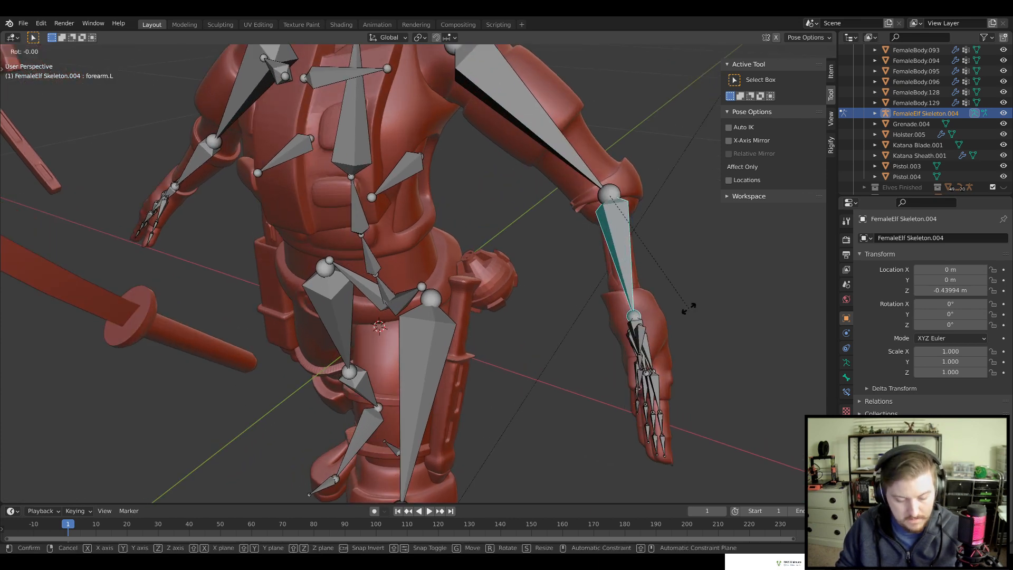
pyautogui.rightClick(679, 296)
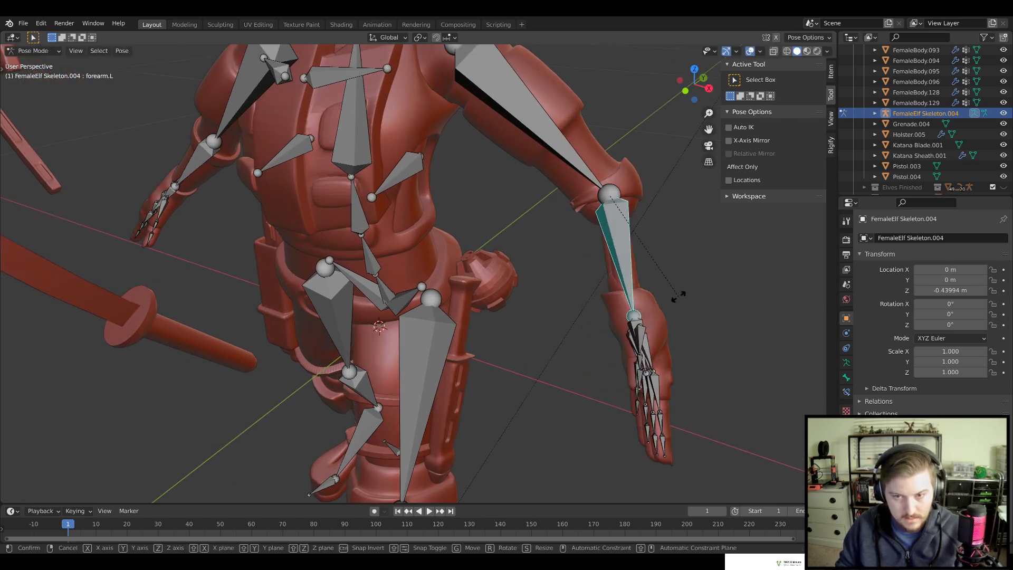
pyautogui.click(622, 331)
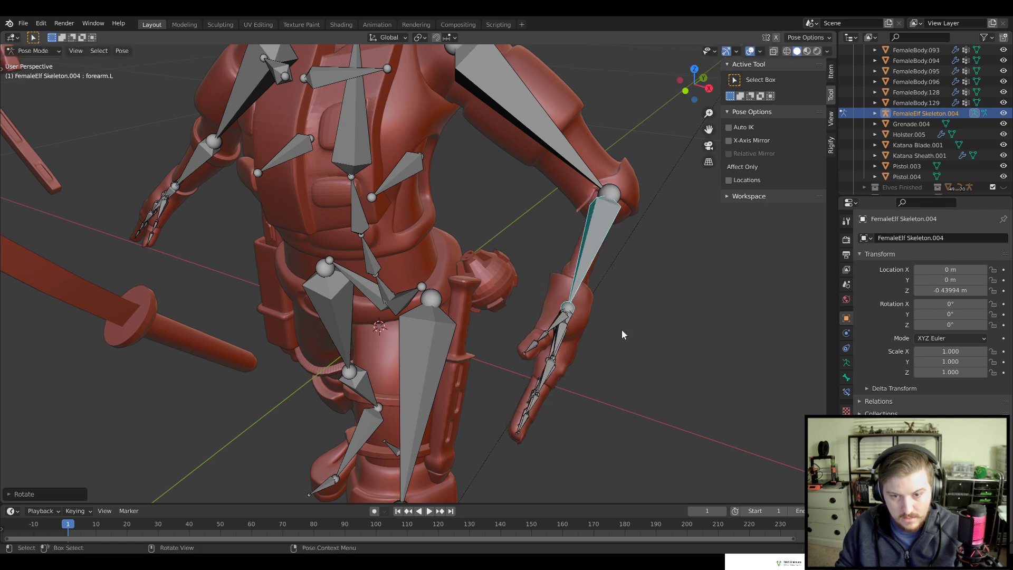
# Twist the left forearm bone about its local Y axis to turn the left hand
pyautogui.moveTo(622, 330); pyautogui.dragTo(687, 327, button='middle')
pyautogui.scroll(2, 633, 351)
pyautogui.moveTo(577, 378); pyautogui.dragTo(599, 225, button='middle')
pyautogui.scroll(-2, 596, 232)
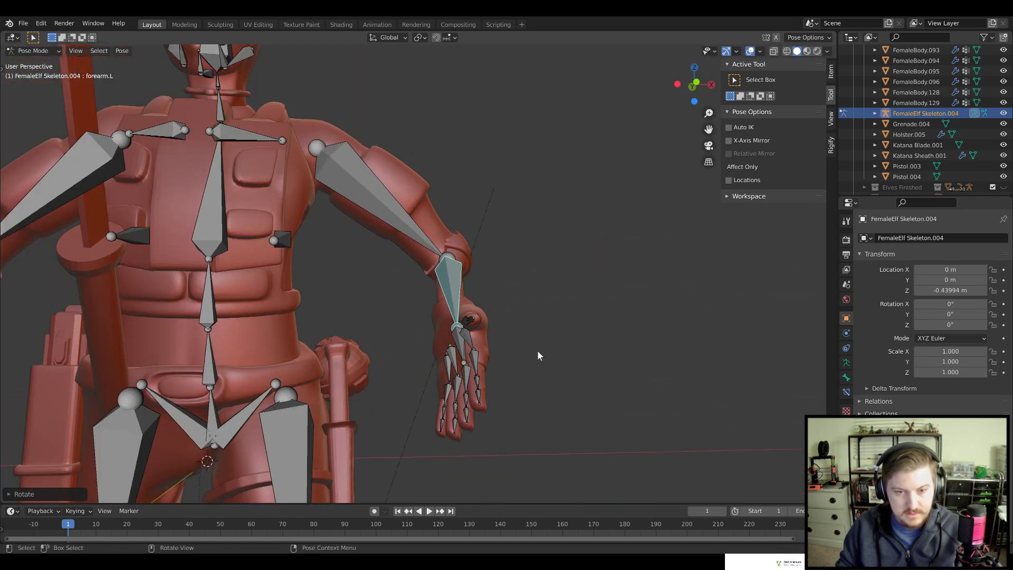
pyautogui.moveTo(538, 355); pyautogui.dragTo(597, 309, button='middle')
pyautogui.press('r')
pyautogui.press('y')
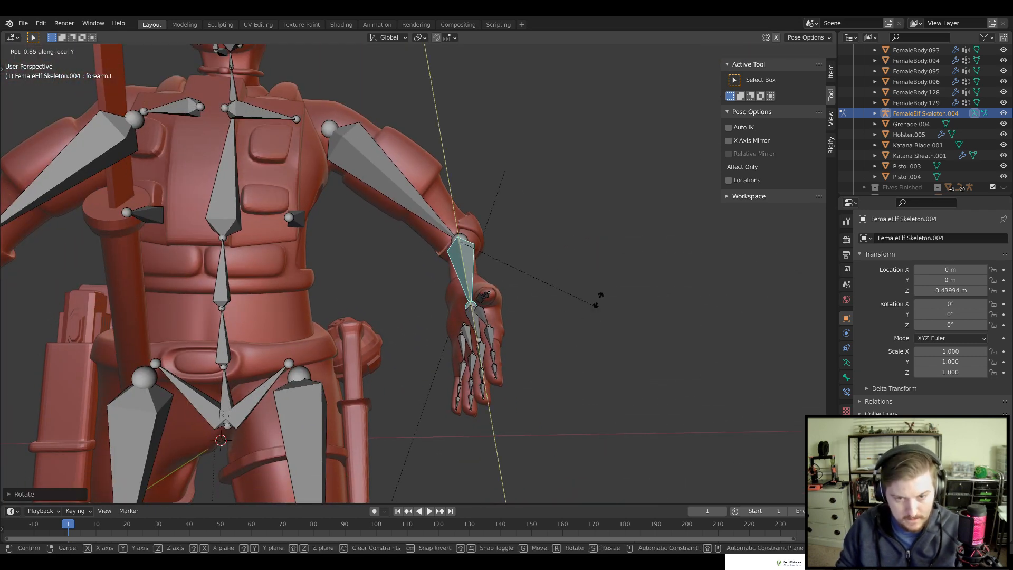
pyautogui.click(552, 196)
# Rotate the left upper arm bone in the right orthographic view
pyautogui.scroll(-5, 587, 284)
pyautogui.moveTo(432, 339); pyautogui.dragTo(562, 391, button='middle')
pyautogui.moveTo(530, 294); pyautogui.dragTo(491, 201, button='middle')
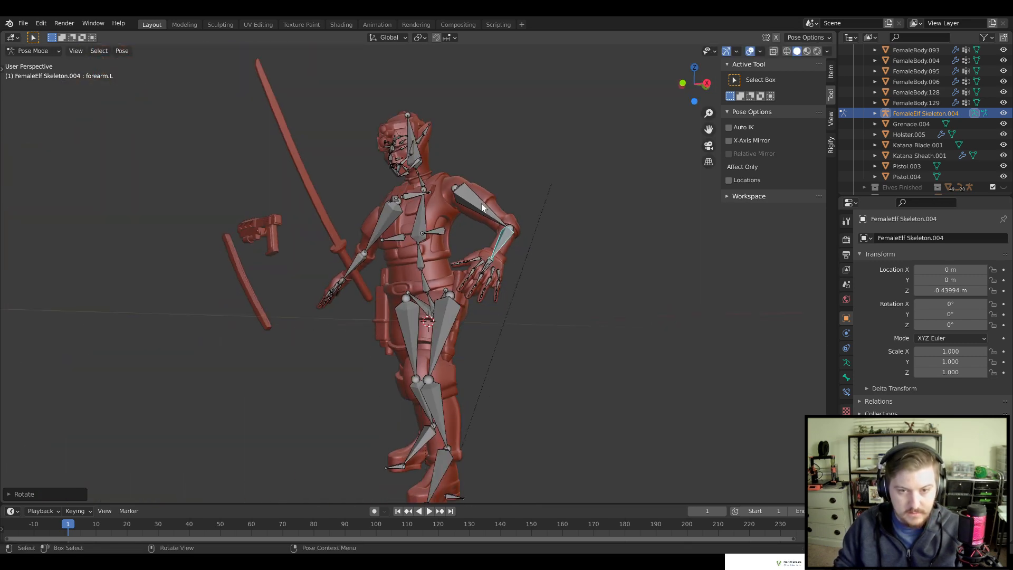
pyautogui.press('KP_3')
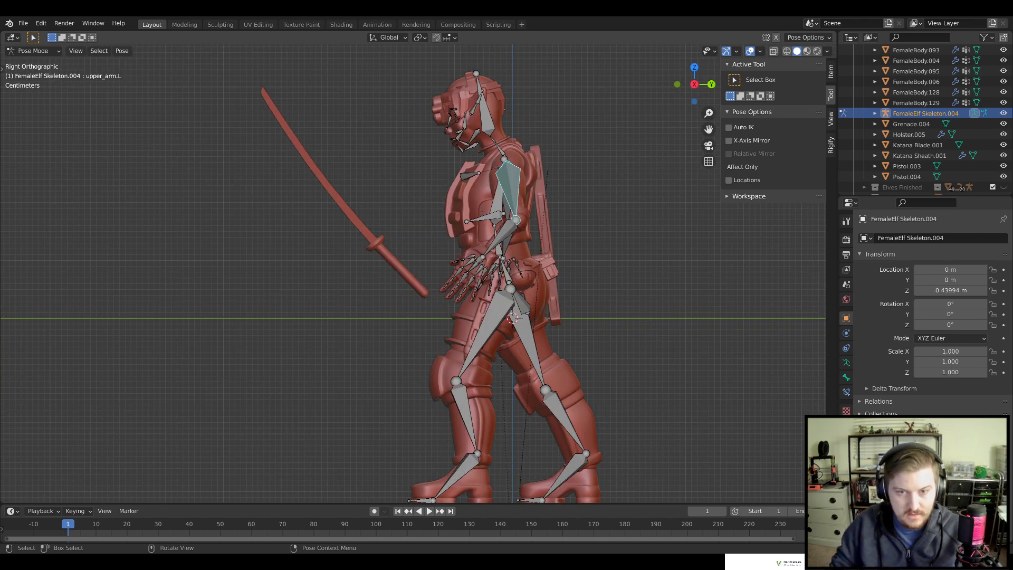
pyautogui.press('r')
pyautogui.click(557, 272)
# Show the left upper arm bone's transform values and save the file
pyautogui.keyDown('shift'); pyautogui.moveTo(555, 271); pyautogui.dragTo(728, 339, button='middle'); pyautogui.keyUp('shift')
pyautogui.scroll(5, 542, 322)
pyautogui.scroll(-5, 574, 327)
pyautogui.scroll(4, 625, 294)
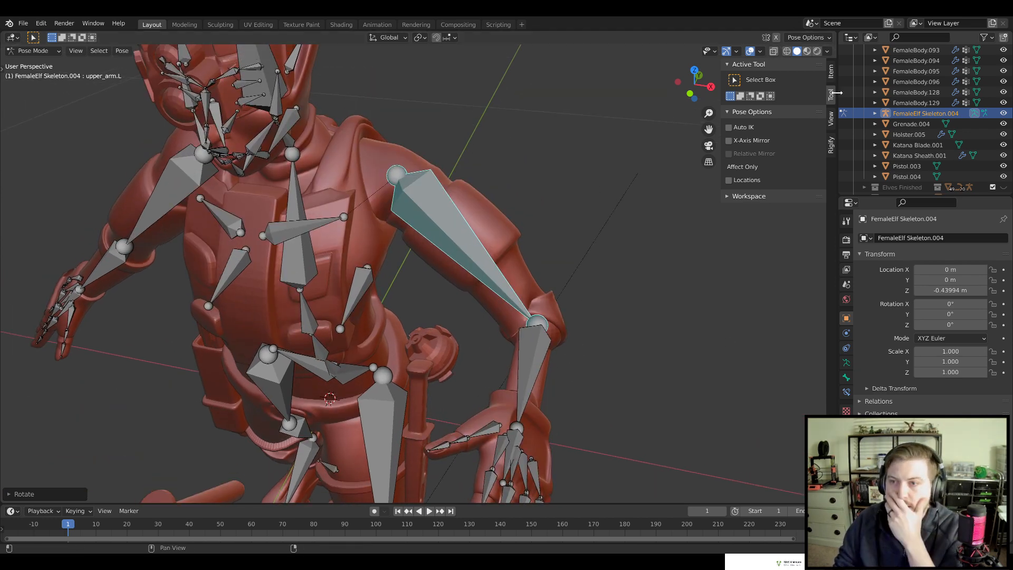
pyautogui.click(831, 72)
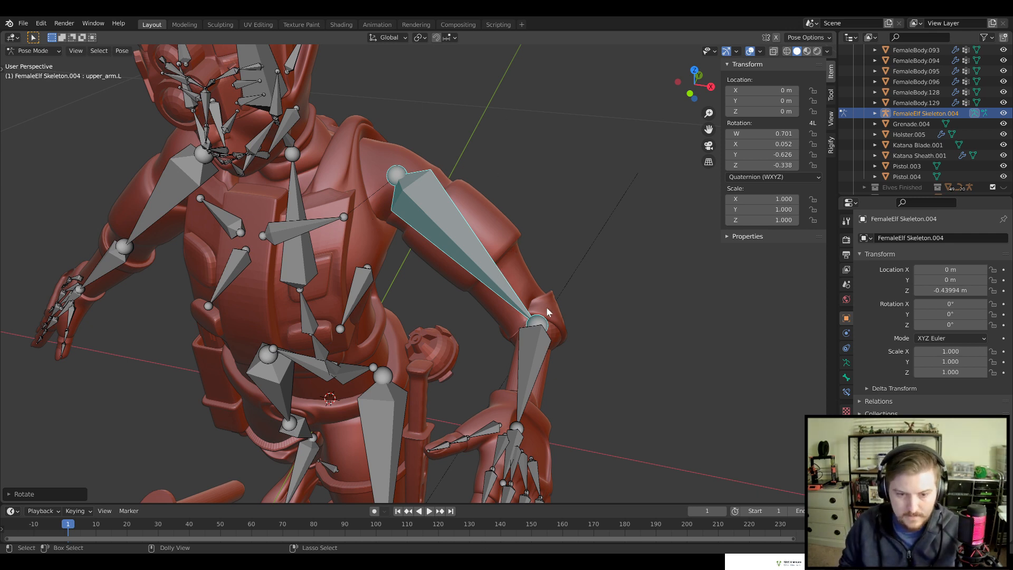
pyautogui.hotkey('ctrl', 's')
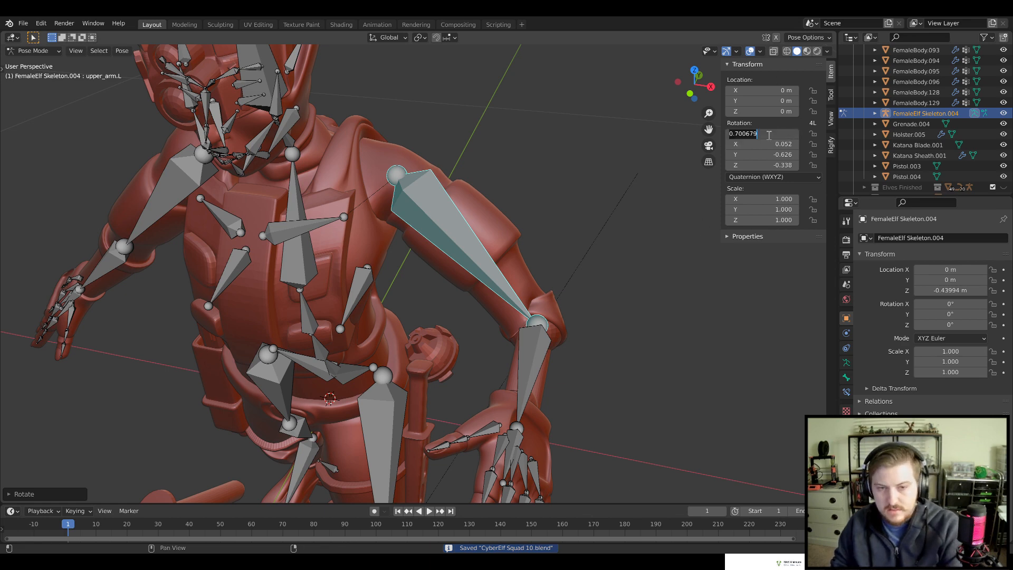
# Set the left upper arm bone's quaternion rotation W, X, Y and Z values all to 0
pyautogui.press('Return')
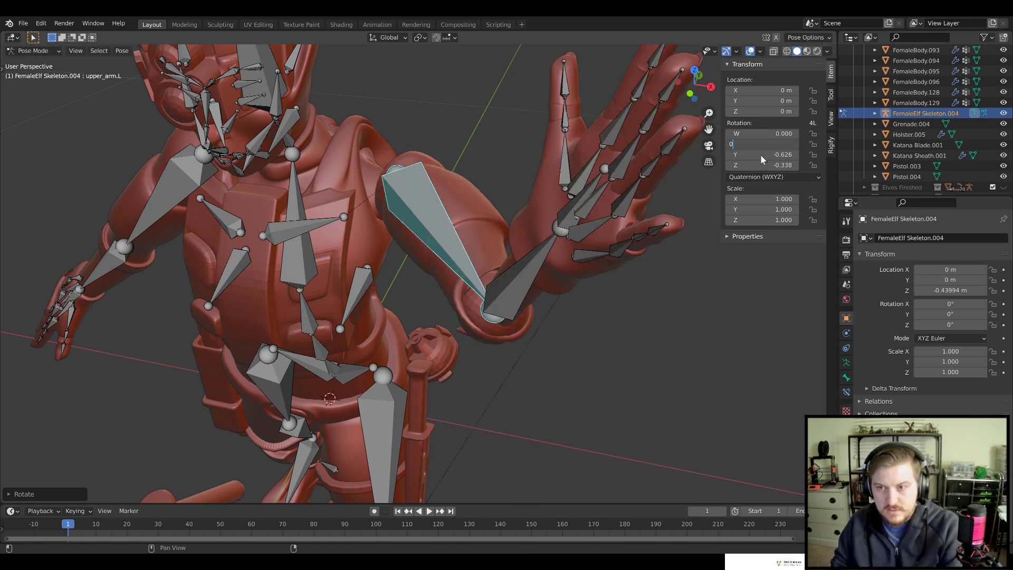
pyautogui.doubleClick(760, 154)
pyautogui.write('0')
pyautogui.doubleClick(764, 165)
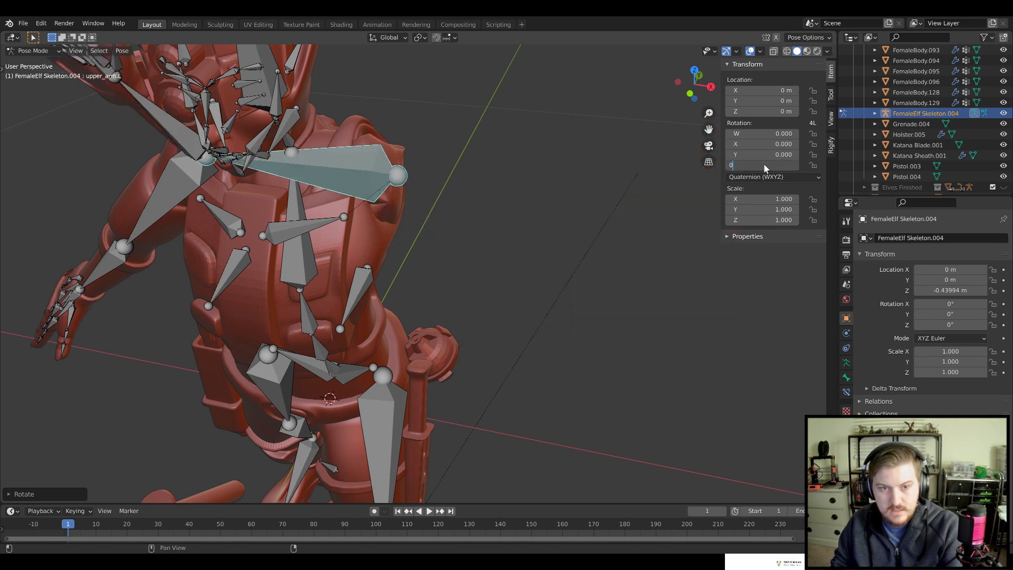
pyautogui.write('0')
pyautogui.press('Return')
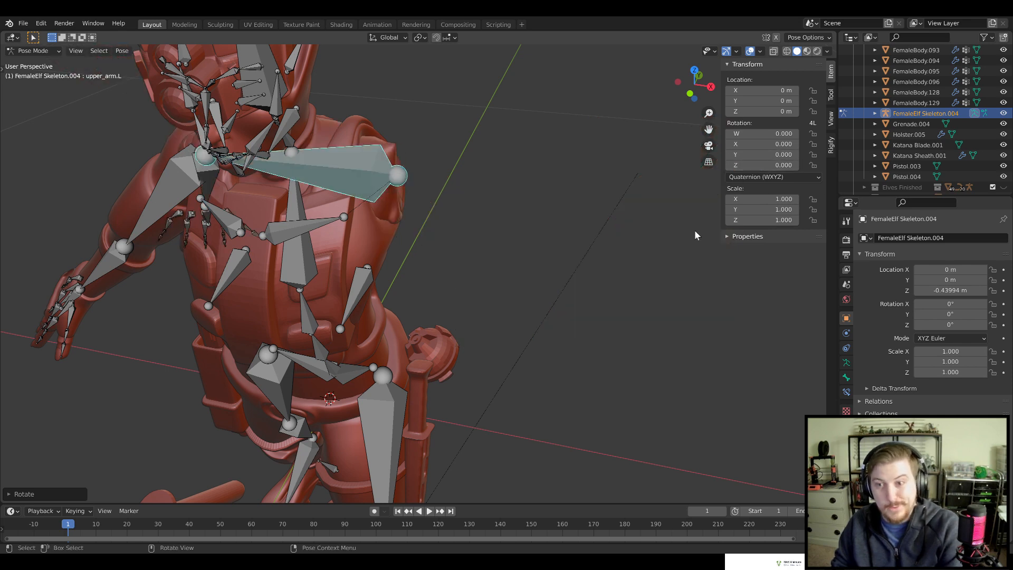
# Try to rotate the zeroed left upper arm bone by 180° in the front orthographic view
pyautogui.press('KP_1')
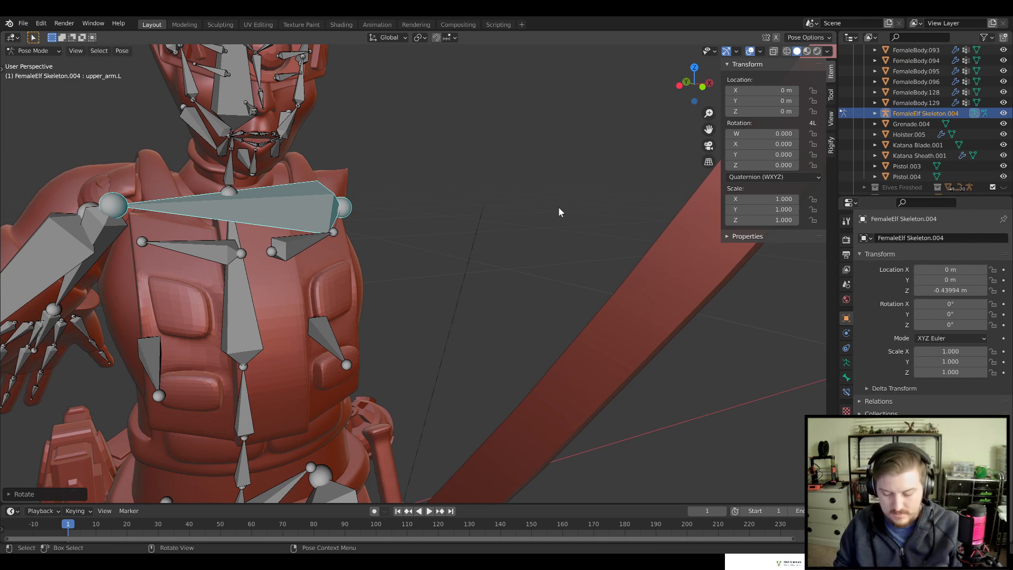
pyautogui.scroll(2, 559, 212)
pyautogui.press('r')
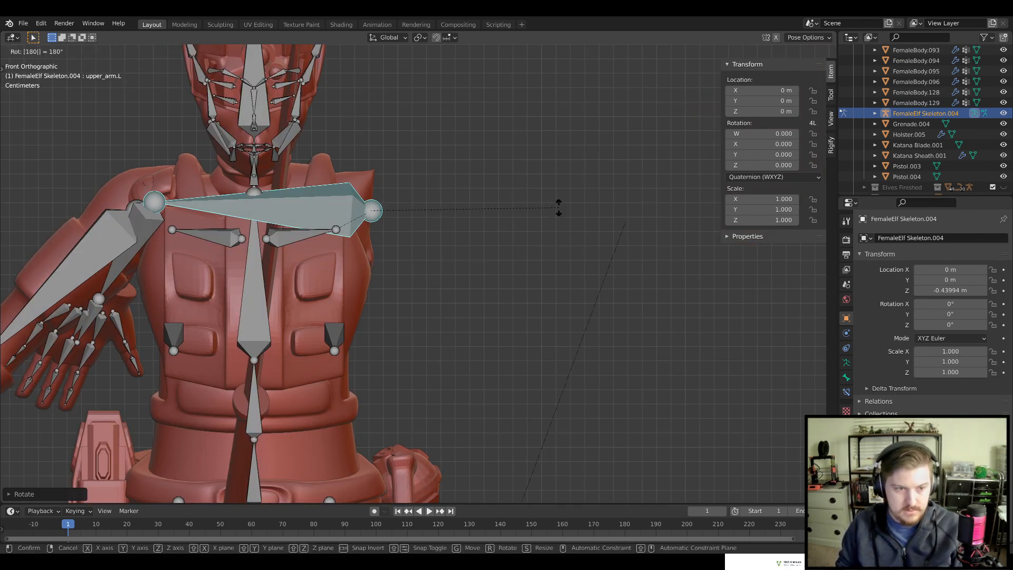
pyautogui.press('BackSpace')
pyautogui.press('BackSpace')
pyautogui.press('BackSpace')
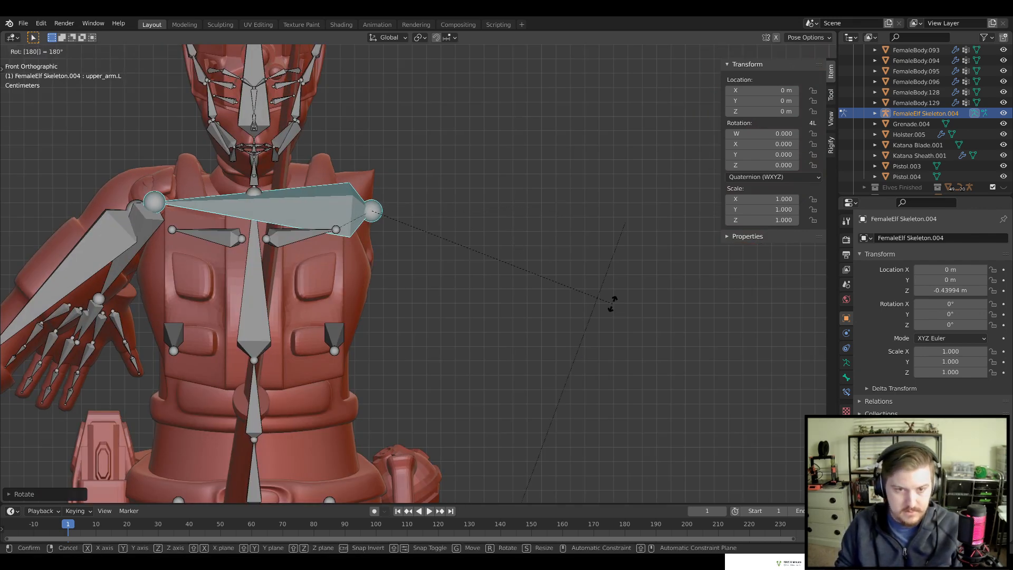
pyautogui.press('BackSpace')
pyautogui.press('BackSpace')
pyautogui.press('BackSpace')
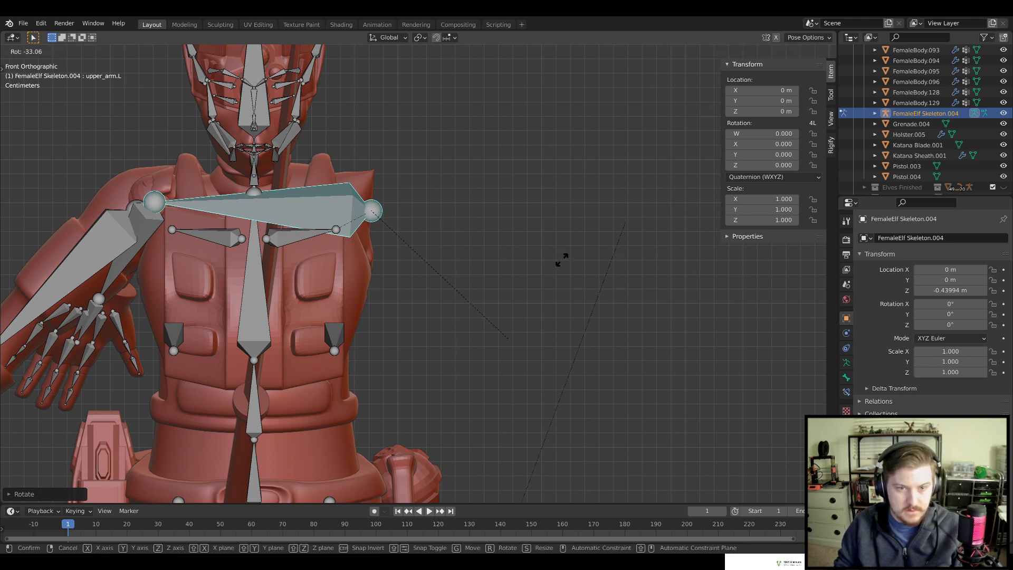
pyautogui.click(562, 260)
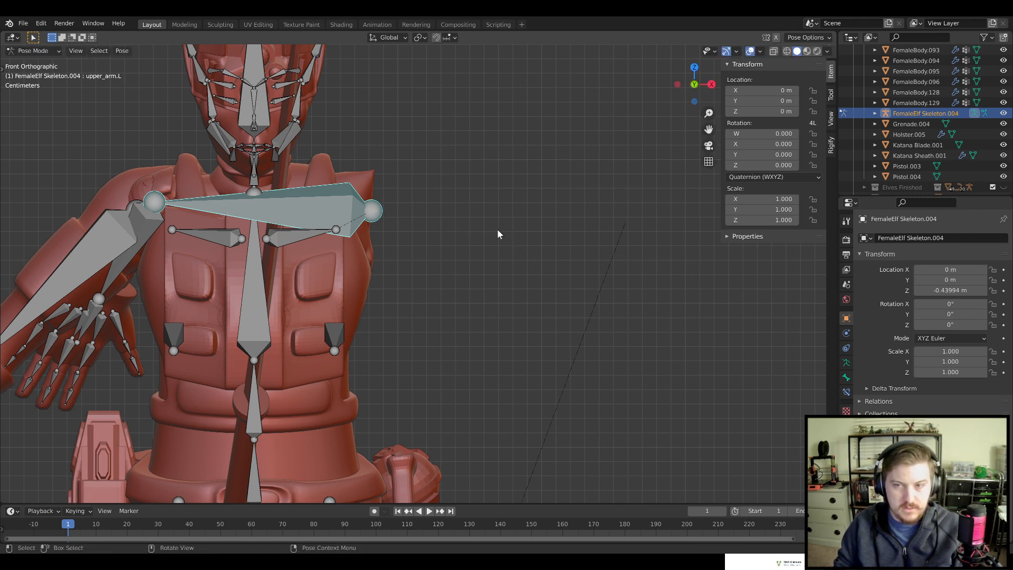
pyautogui.click(542, 231)
pyautogui.click(222, 210)
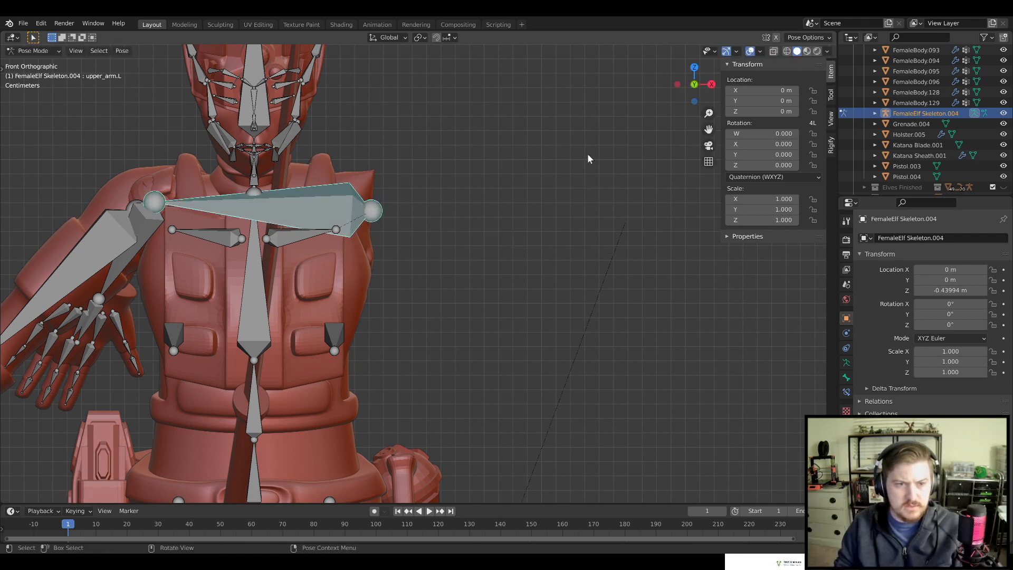
pyautogui.press('r')
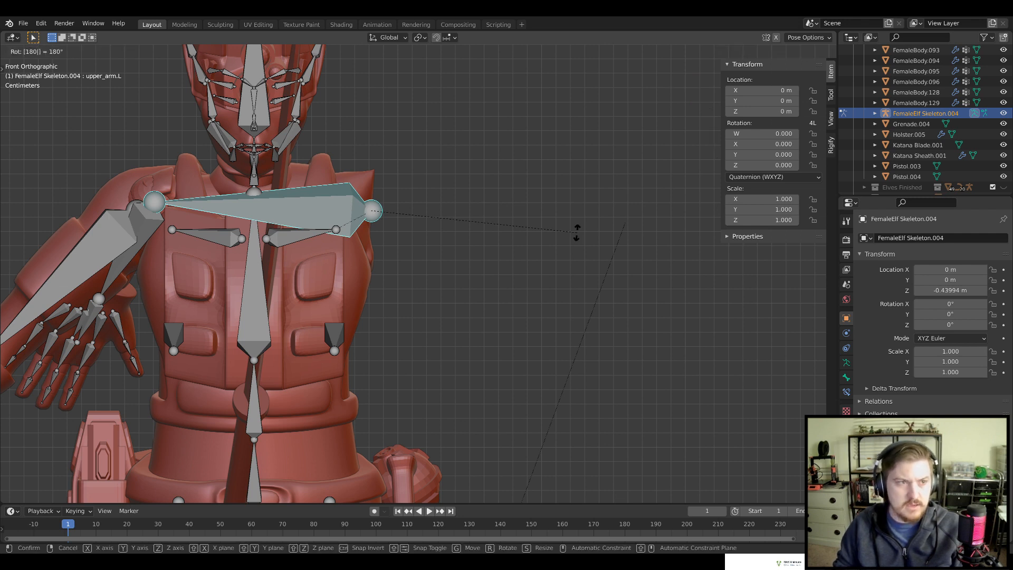
pyautogui.press('Return')
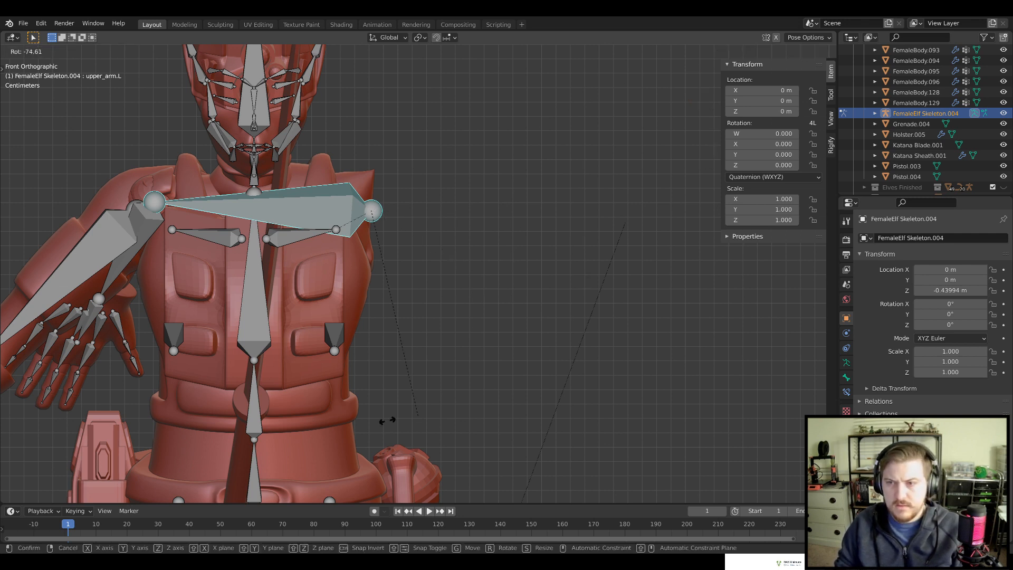
pyautogui.press('r')
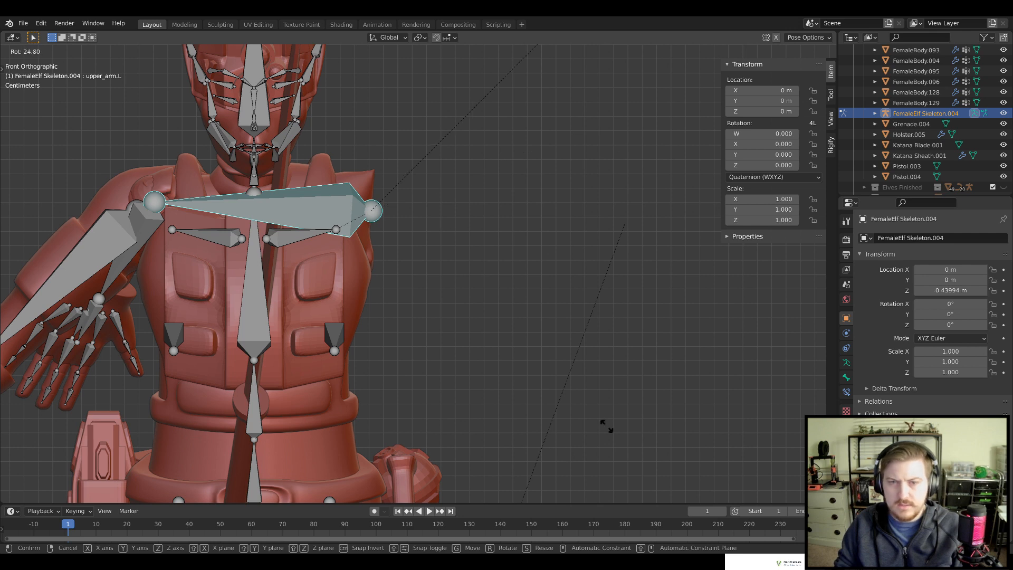
pyautogui.rightClick(479, 457)
# Reopen the recently saved CyberElf Squad 10.blend to restore the arm pose
pyautogui.click(23, 23)
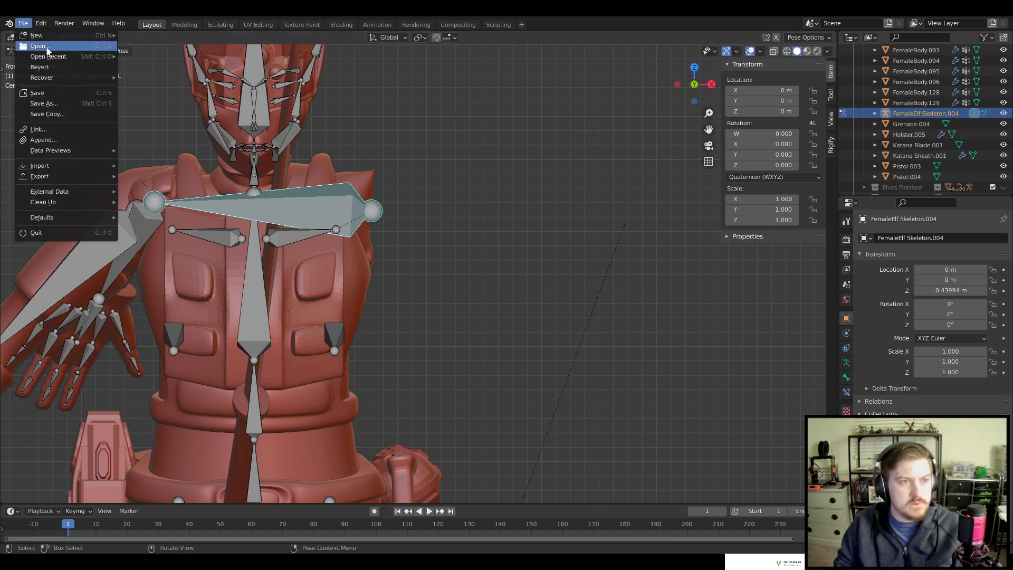
pyautogui.moveTo(52, 62)
pyautogui.click(177, 56)
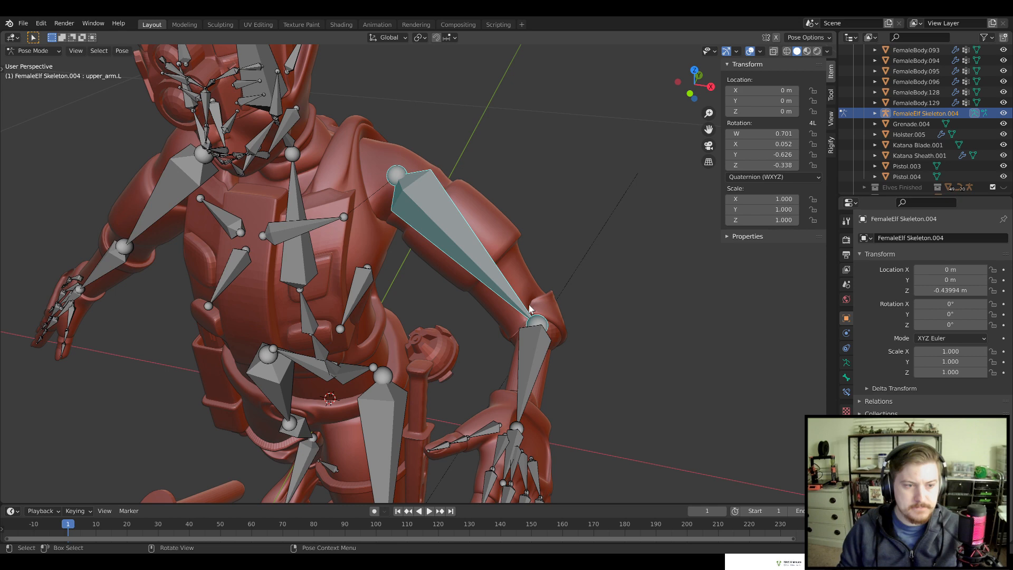
# Rotate the left upper arm bone about the global X axis to swing the elbow outward
pyautogui.scroll(-6, 447, 298)
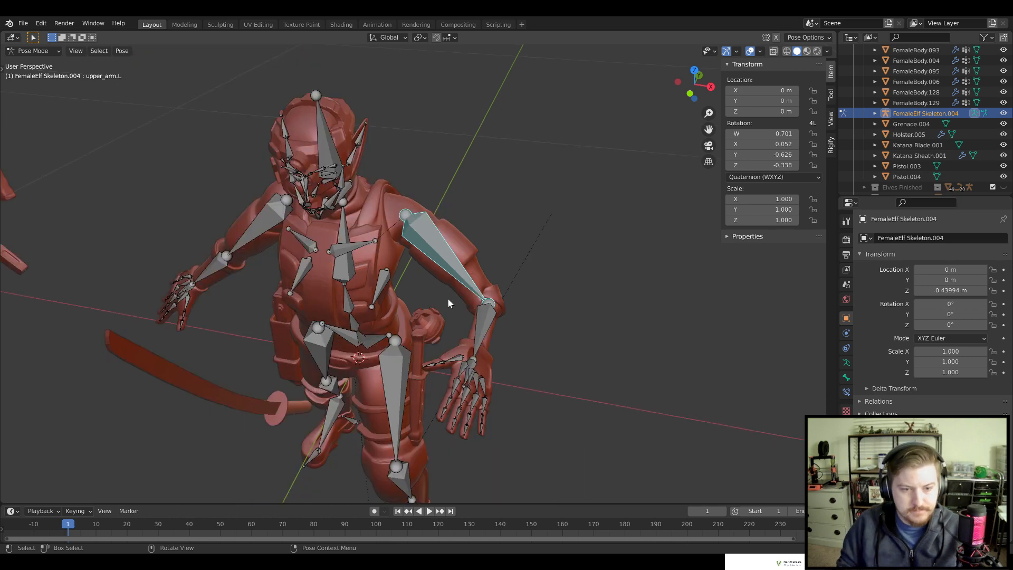
pyautogui.moveTo(460, 359); pyautogui.dragTo(488, 311, button='middle')
pyautogui.moveTo(546, 290); pyautogui.dragTo(391, 286, button='middle')
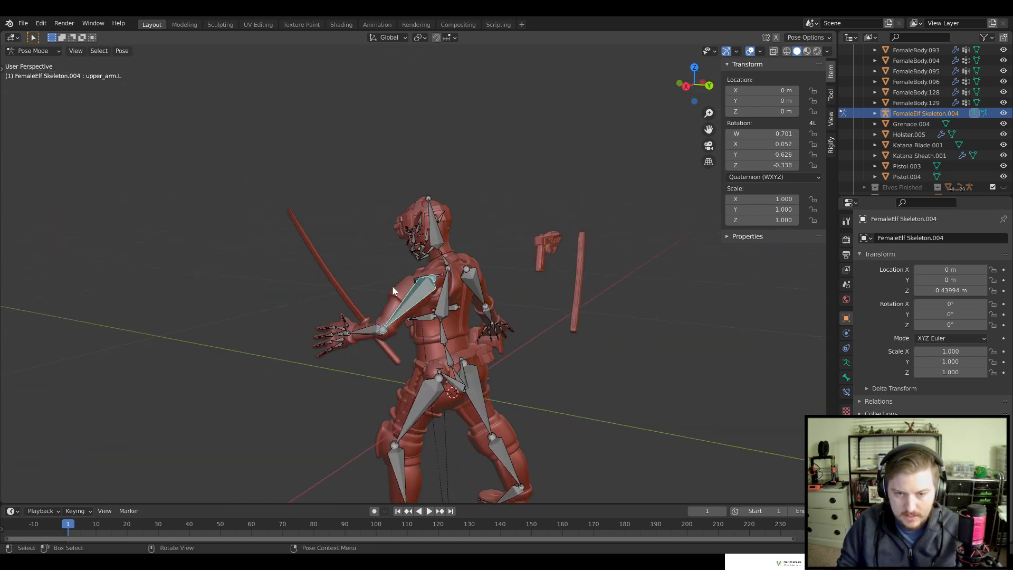
pyautogui.scroll(4, 391, 286)
pyautogui.moveTo(514, 331); pyautogui.dragTo(493, 299, button='middle')
pyautogui.press('r')
pyautogui.press('x')
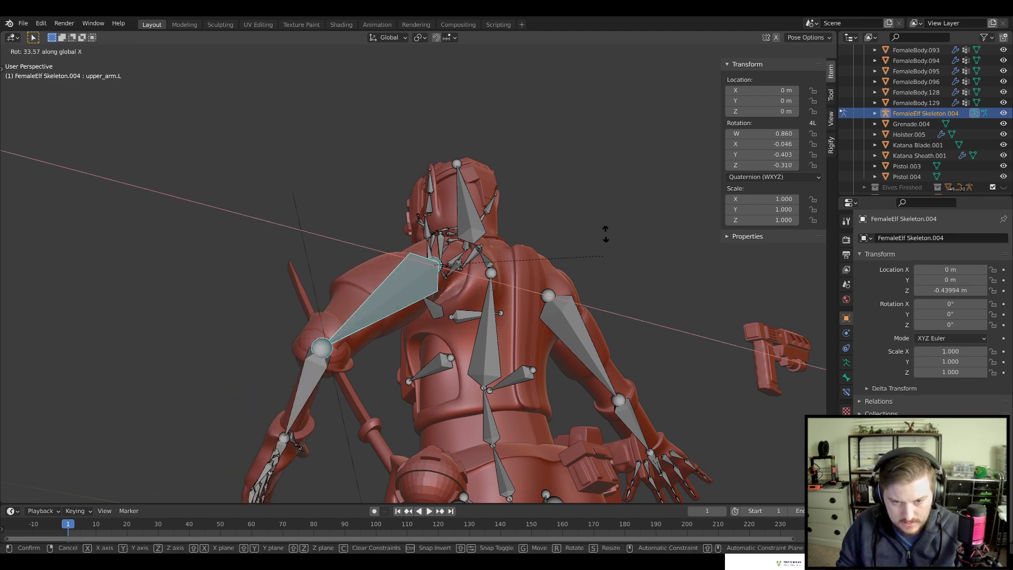
pyautogui.click(609, 92)
# Twist the left upper arm bone about its local Y axis to turn the forearm
pyautogui.moveTo(608, 93); pyautogui.dragTo(597, 265, button='middle')
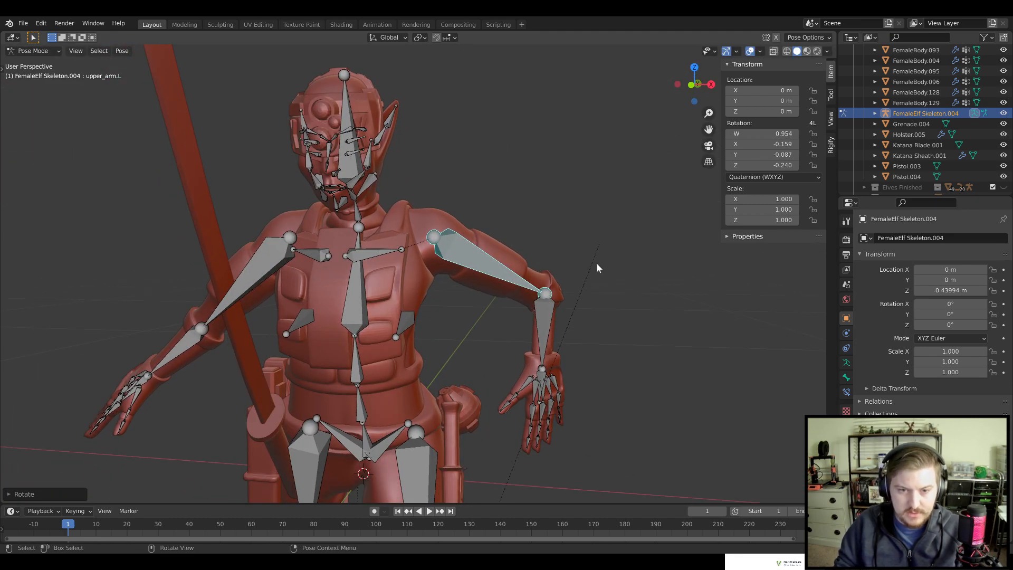
pyautogui.scroll(2, 575, 303)
pyautogui.press('r')
pyautogui.press('y')
pyautogui.press('y')
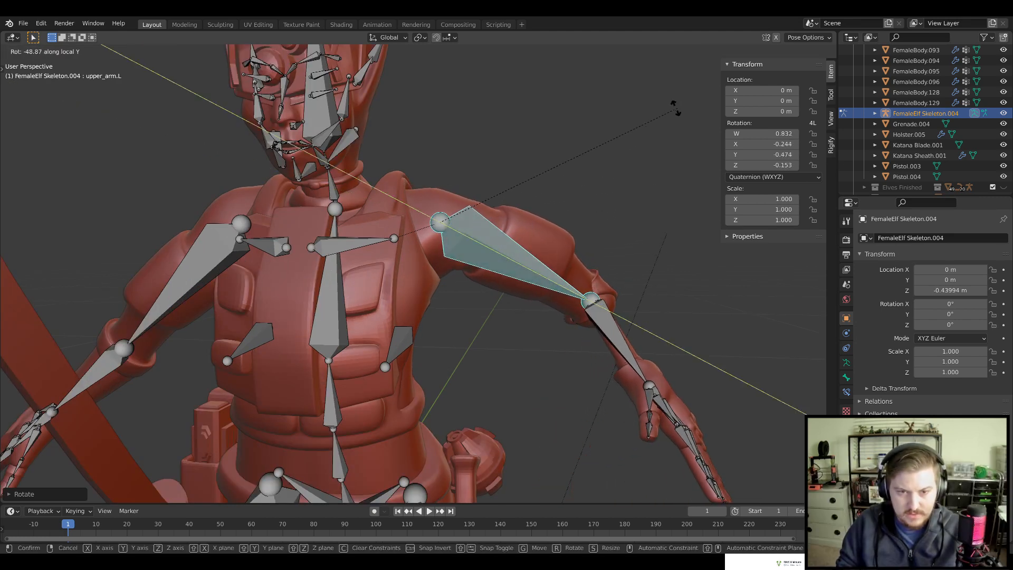
pyautogui.click(610, 184)
pyautogui.moveTo(576, 353); pyautogui.dragTo(553, 334, button='middle')
pyautogui.click(577, 297)
pyautogui.keyDown('shift'); pyautogui.moveTo(638, 341); pyautogui.dragTo(548, 200, button='middle'); pyautogui.keyUp('shift')
pyautogui.click(609, 233)
# Rotate the left upper arm bone about its local Z axis to lower the arm beside the hip
pyautogui.moveTo(663, 275); pyautogui.dragTo(694, 285, button='middle')
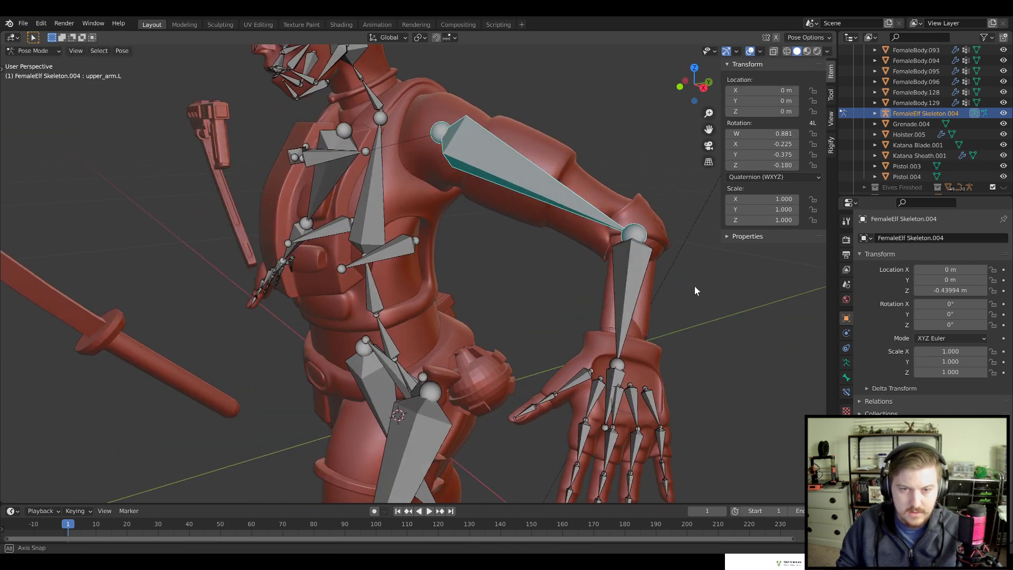
pyautogui.press('r')
pyautogui.press('x')
pyautogui.press('x')
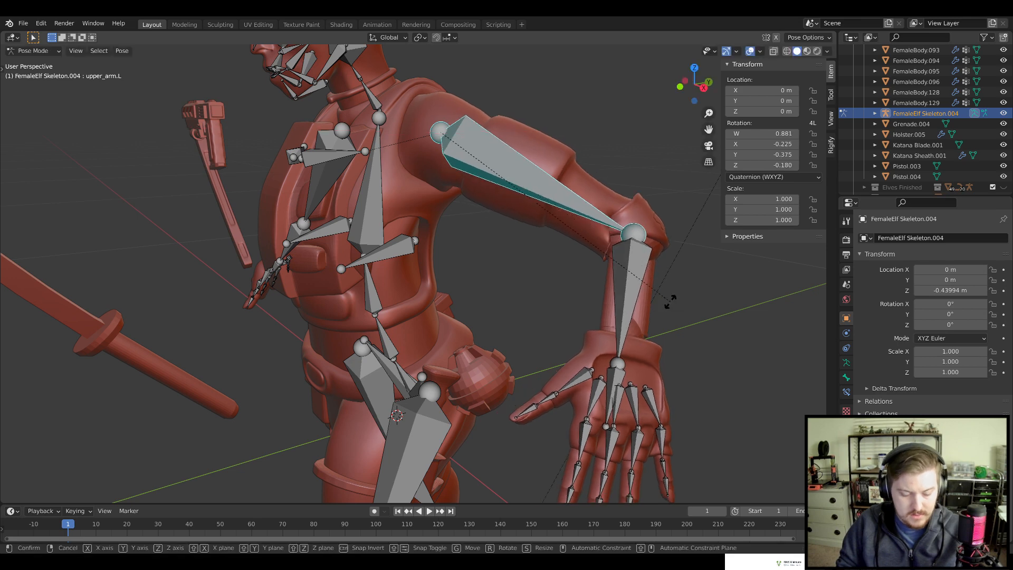
pyautogui.press('x')
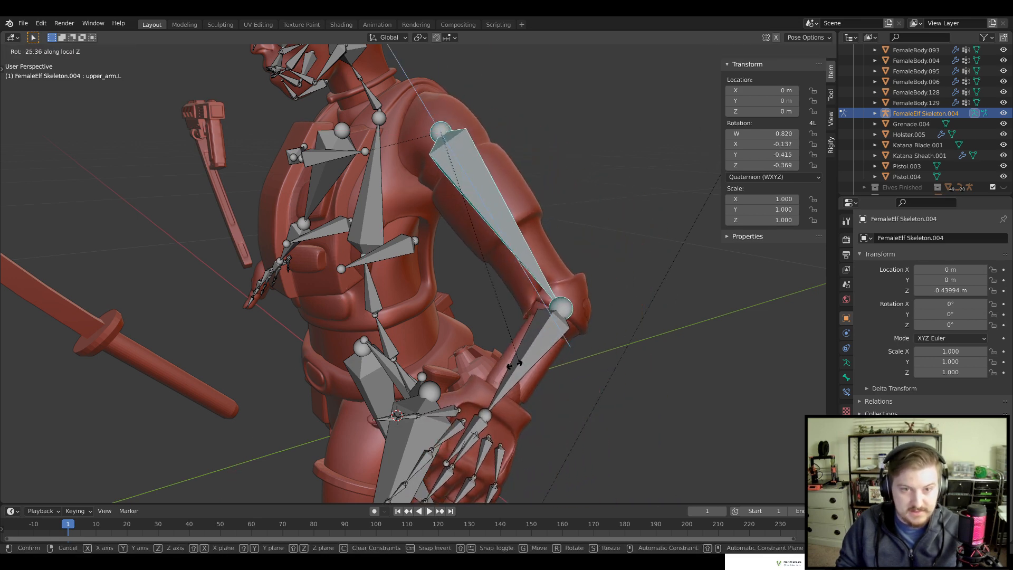
pyautogui.click(496, 366)
pyautogui.moveTo(498, 366); pyautogui.dragTo(632, 322, button='middle')
pyautogui.scroll(-4, 606, 338)
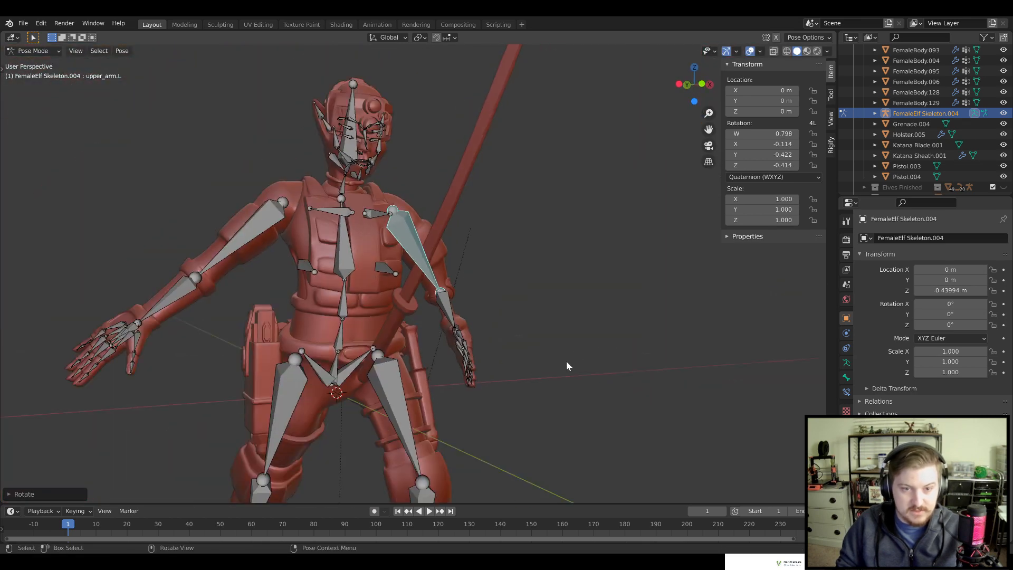
pyautogui.moveTo(565, 361); pyautogui.dragTo(473, 381, button='middle')
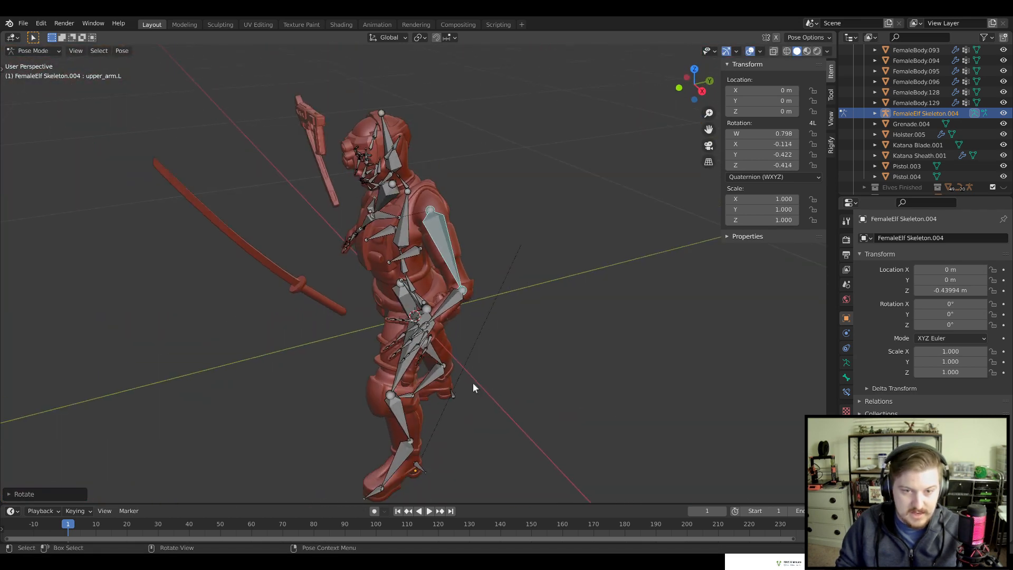
pyautogui.scroll(5, 562, 358)
pyautogui.press('r')
pyautogui.press('y')
pyautogui.press('y')
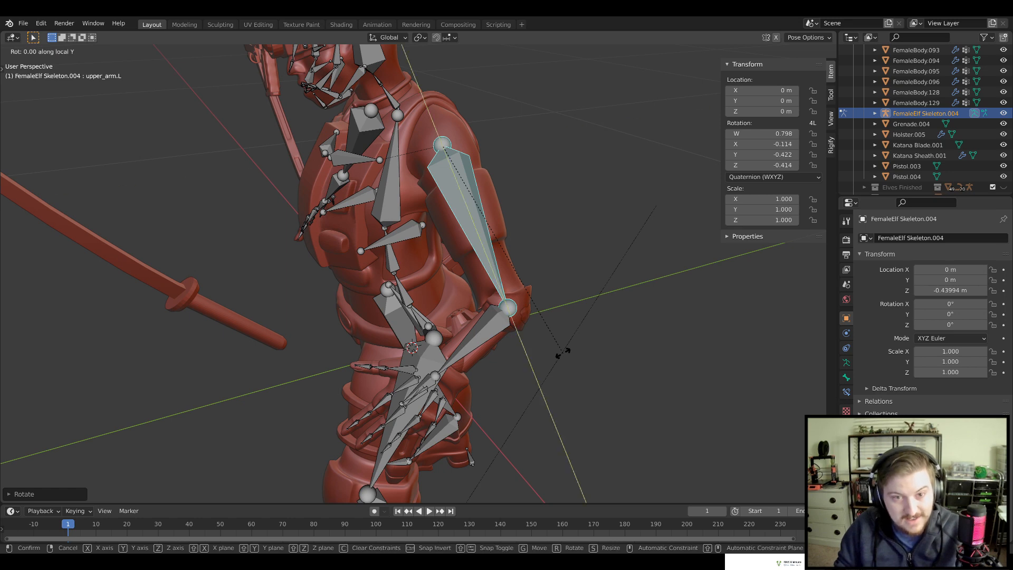
pyautogui.rightClick(574, 349)
# Rotate the left upper arm bone about its local X axis to bring the elbow forward
pyautogui.press('r')
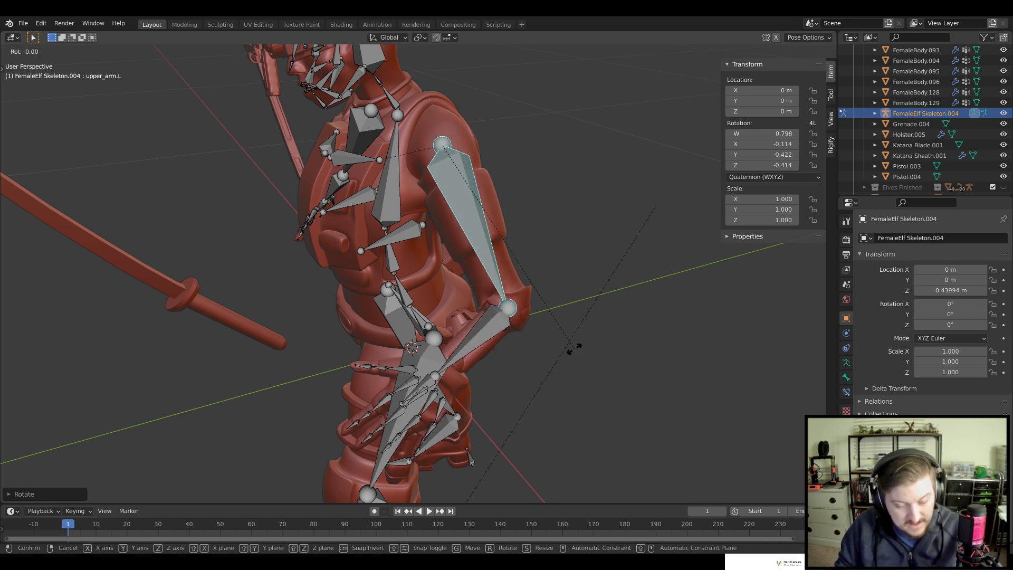
pyautogui.press('x')
pyautogui.press('x')
pyautogui.click(512, 359)
pyautogui.moveTo(513, 358); pyautogui.dragTo(610, 351, button='middle')
# Rotate the left forearm bone about its local Z axis to bring the hand inward toward the hip
pyautogui.click(481, 315)
pyautogui.moveTo(481, 316); pyautogui.dragTo(576, 340, button='middle')
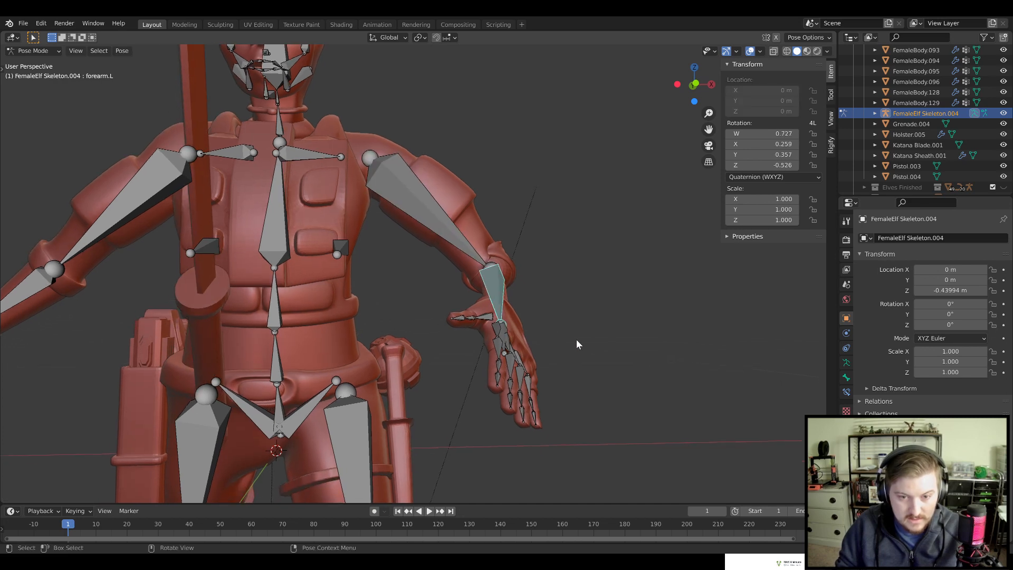
pyautogui.press('r')
pyautogui.press('x')
pyautogui.press('x')
pyautogui.press('x')
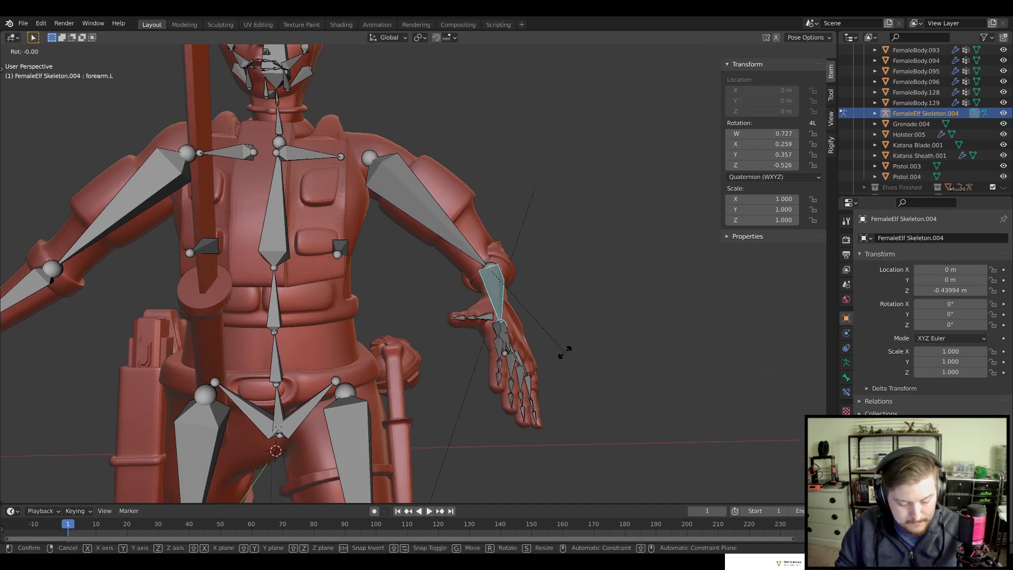
pyautogui.press('z')
pyautogui.press('z')
pyautogui.click(558, 353)
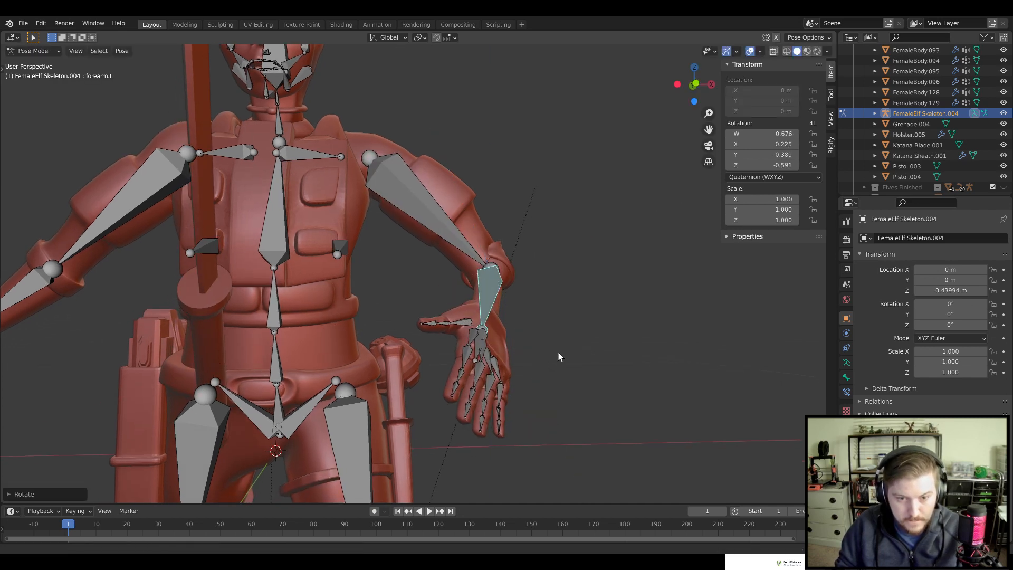
# Examine the posed left arm and hand from the side and the front of the character
pyautogui.scroll(-6, 556, 352)
pyautogui.moveTo(553, 355); pyautogui.dragTo(418, 366, button='middle')
pyautogui.scroll(5, 499, 372)
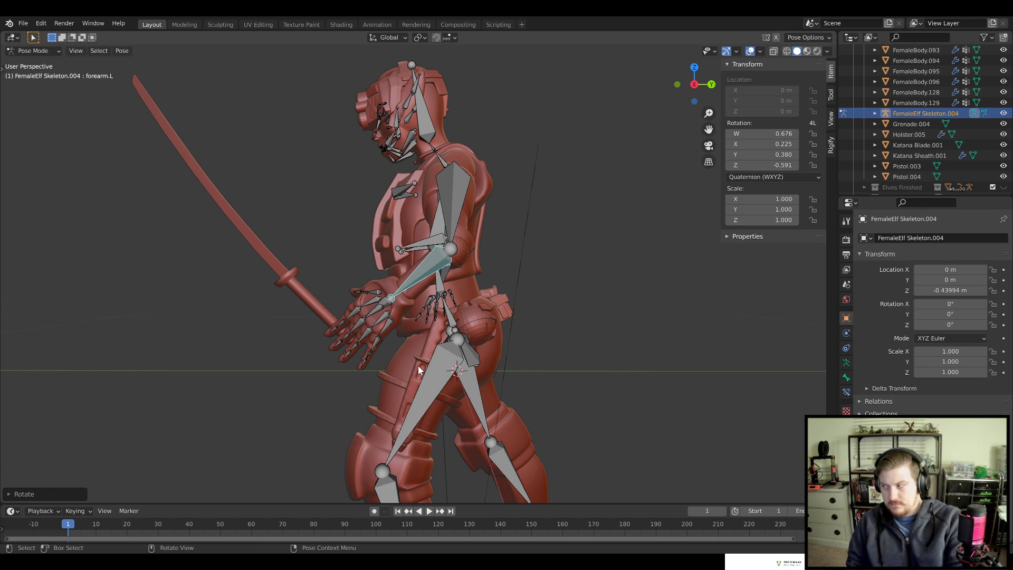
pyautogui.moveTo(436, 362); pyautogui.dragTo(605, 321, button='middle')
pyautogui.scroll(2, 584, 362)
pyautogui.click(496, 350)
pyautogui.keyDown('shift'); pyautogui.moveTo(515, 351); pyautogui.dragTo(534, 320, button='middle'); pyautogui.keyUp('shift')
pyautogui.moveTo(441, 312); pyautogui.dragTo(480, 320, button='middle')
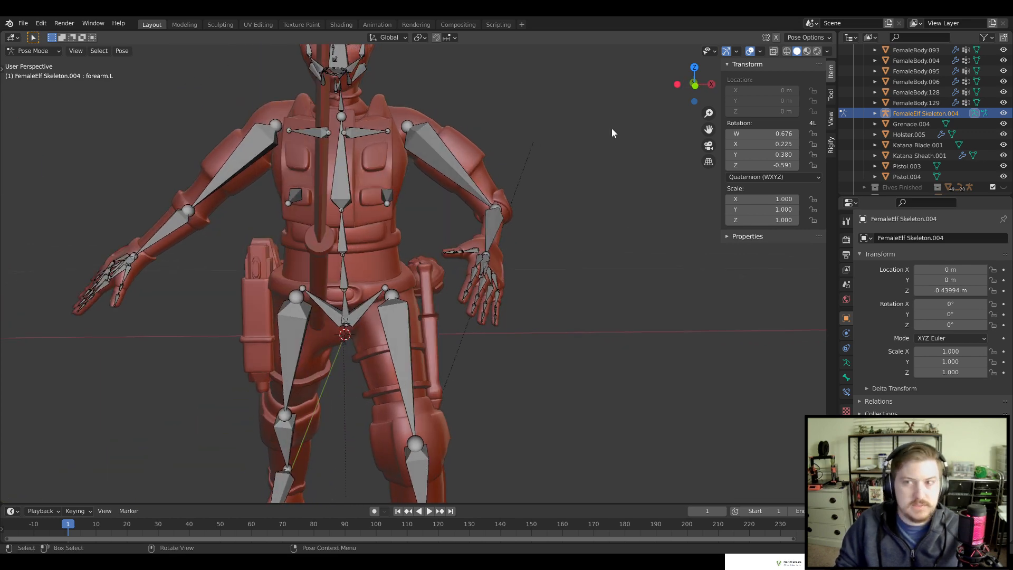
# Hide the FemaleElf Skeleton.004 armature and rotate the katana blade to a diagonal across the chest in the front orthographic view
pyautogui.click(1004, 113)
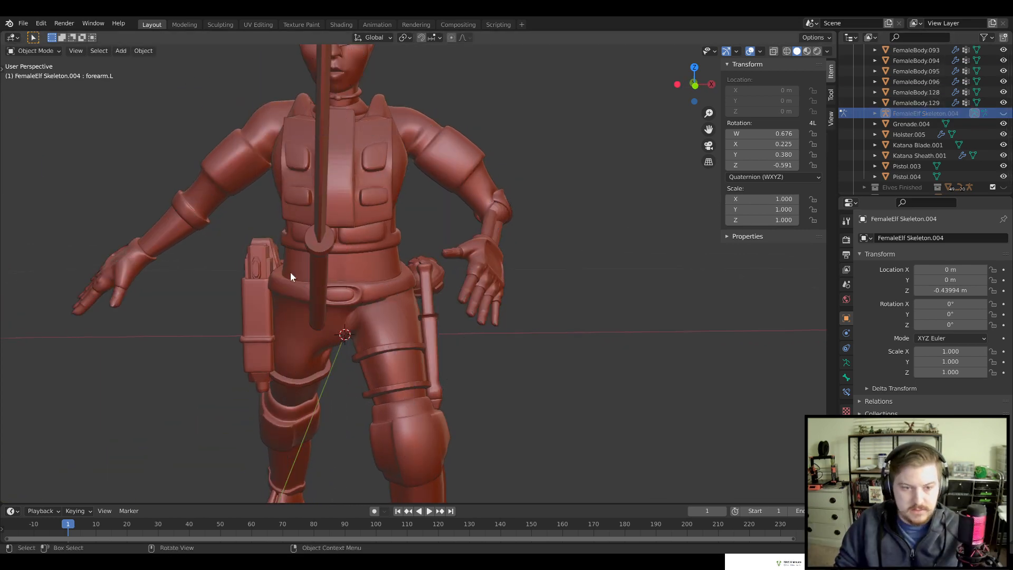
pyautogui.click(325, 261)
pyautogui.press('KP_1')
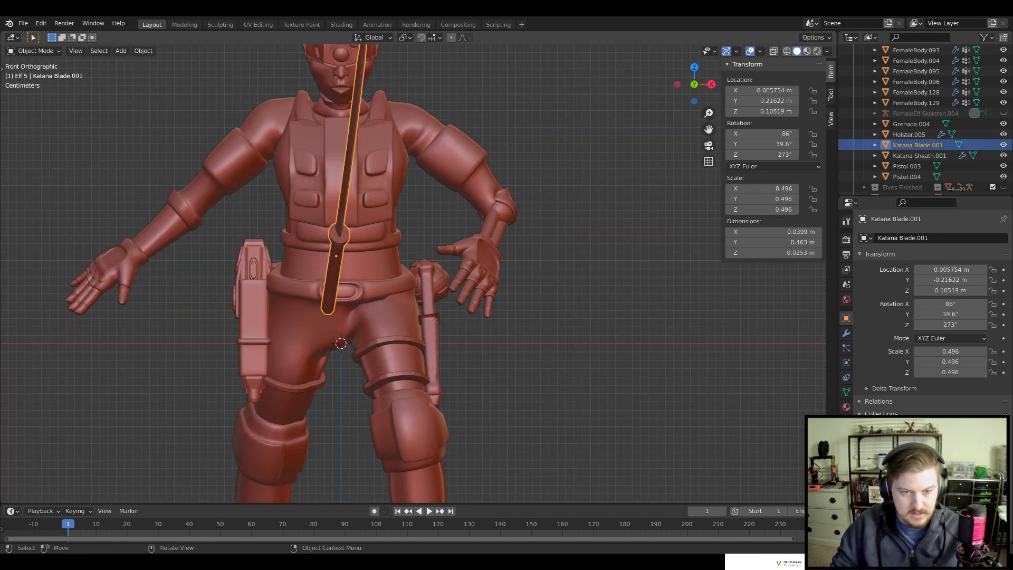
pyautogui.press('r')
pyautogui.click(464, 140)
# Move the katana blade about 0.15 m along X and 0.02 m down to the left hand
pyautogui.press('g')
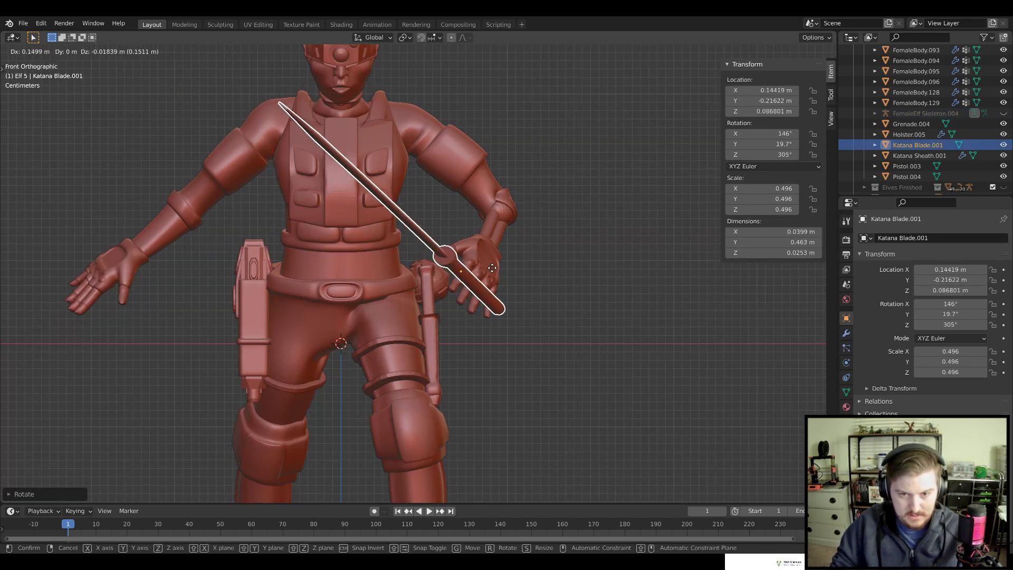
pyautogui.click(534, 350)
# Rotate the katana blade about its local Y axis by 90 degrees and by a further 180 degrees
pyautogui.moveTo(534, 351); pyautogui.dragTo(544, 350, button='middle')
pyautogui.press('r')
pyautogui.press('z')
pyautogui.press('z')
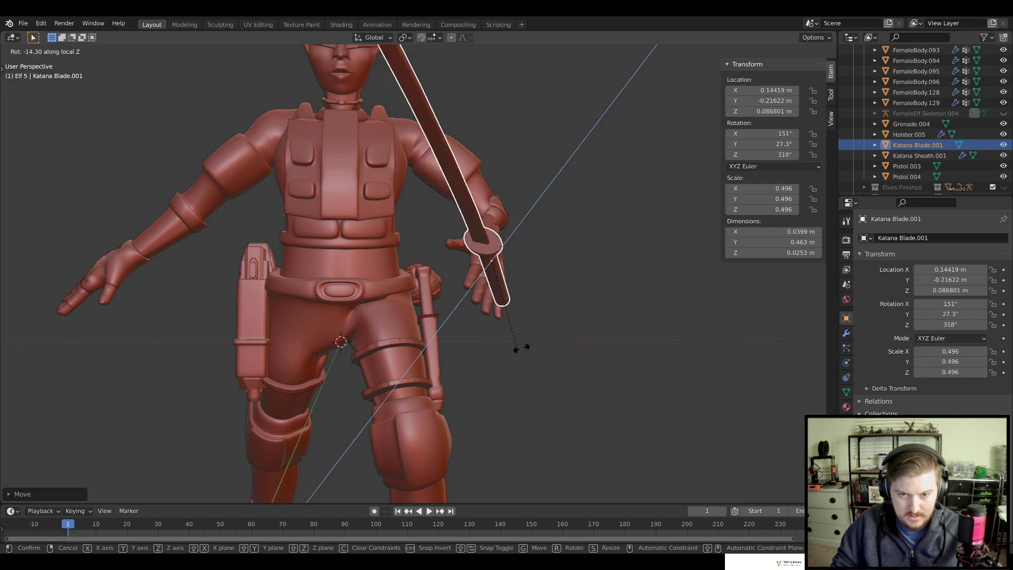
pyautogui.press('z')
pyautogui.press('x')
pyautogui.press('x')
pyautogui.press('y')
pyautogui.press('y')
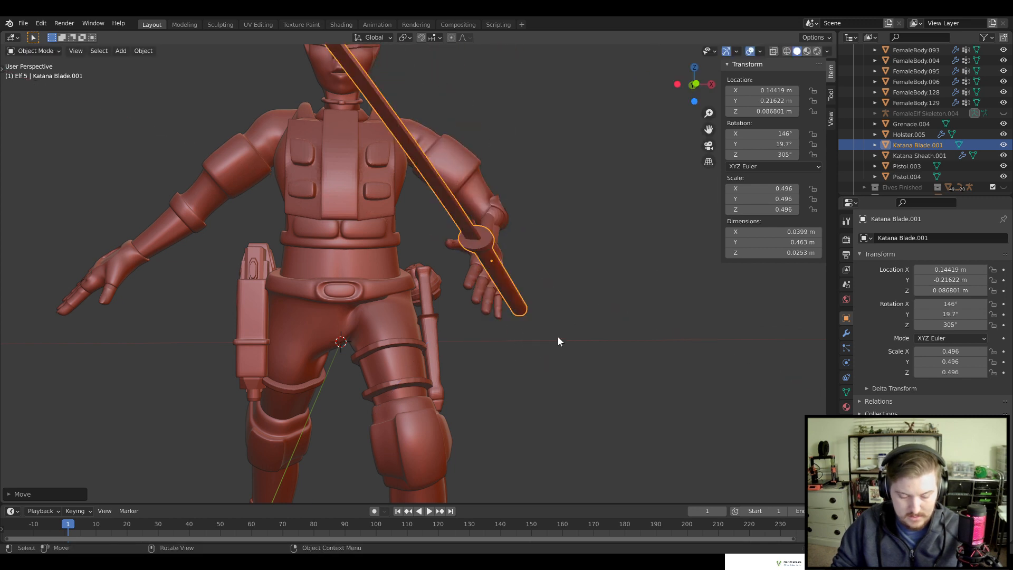
pyautogui.write('90')
pyautogui.press('Return')
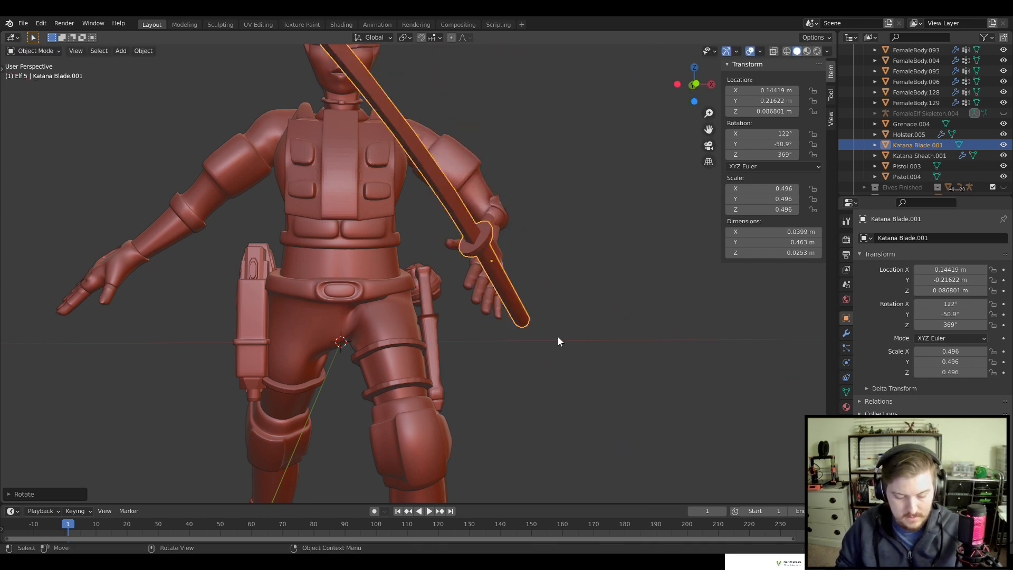
pyautogui.write('ry180')
pyautogui.press('Return')
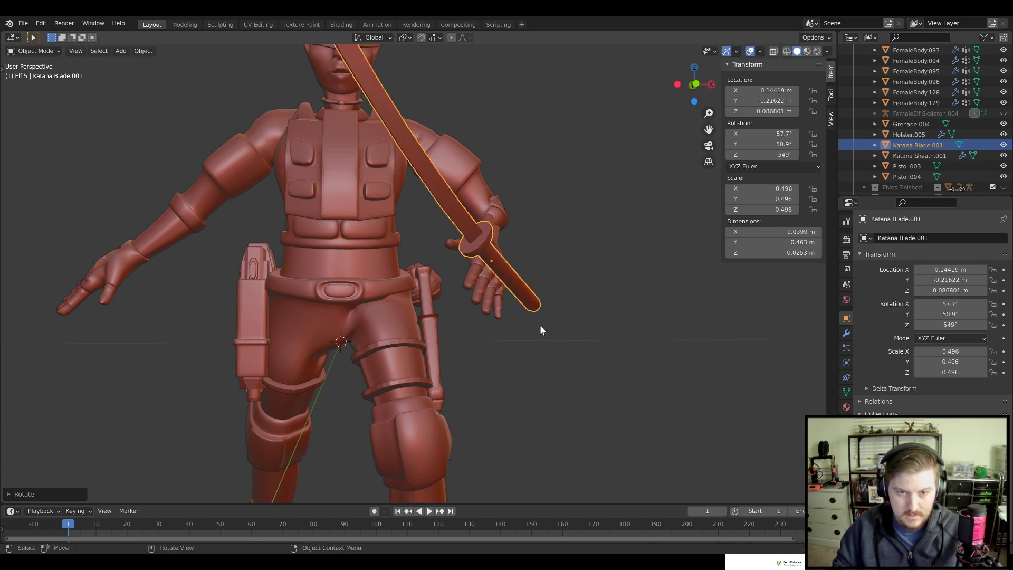
# Rotate the katana blade freehand about its local Y axis and slightly about its local X axis so it points upward
pyautogui.moveTo(540, 326); pyautogui.dragTo(639, 320, button='middle')
pyautogui.press('r')
pyautogui.press('y')
pyautogui.press('y')
pyautogui.click(639, 341)
pyautogui.press('r')
pyautogui.press('x')
pyautogui.press('x')
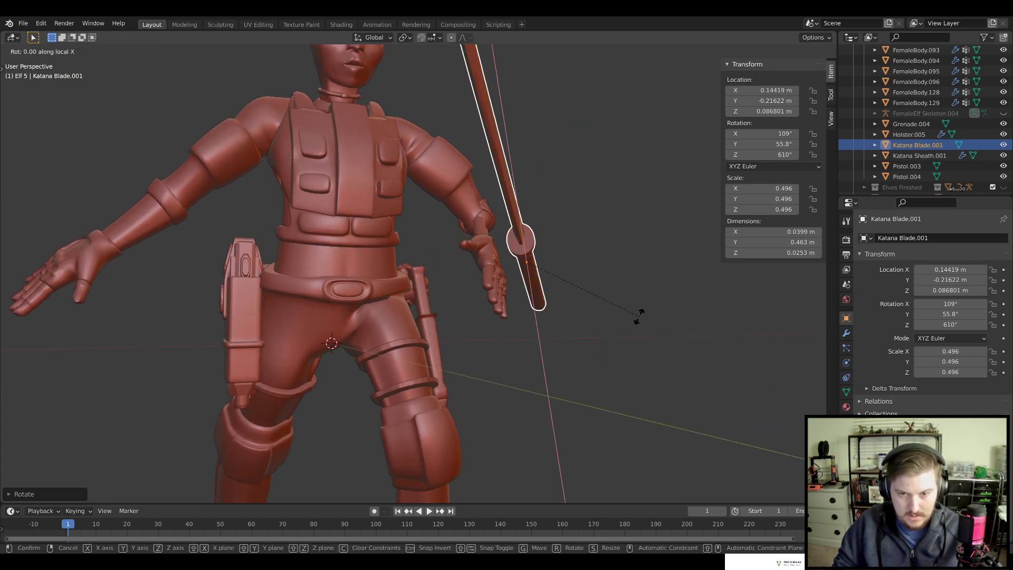
pyautogui.click(625, 299)
# Move the katana blade back to the left palm, at about X 0.137, Y -0.111, Z 0.087 m
pyautogui.moveTo(596, 333); pyautogui.dragTo(496, 357, button='middle')
pyautogui.press('g')
pyautogui.click(408, 287)
pyautogui.moveTo(408, 288); pyautogui.dragTo(464, 323, button='middle')
pyautogui.press('g')
pyautogui.click(556, 226)
# Fine-tune the katana blade's tilt and position so the handle lies along the left palm, at about X 0.152, Y -0.119, Z 0.102 m
pyautogui.press('r')
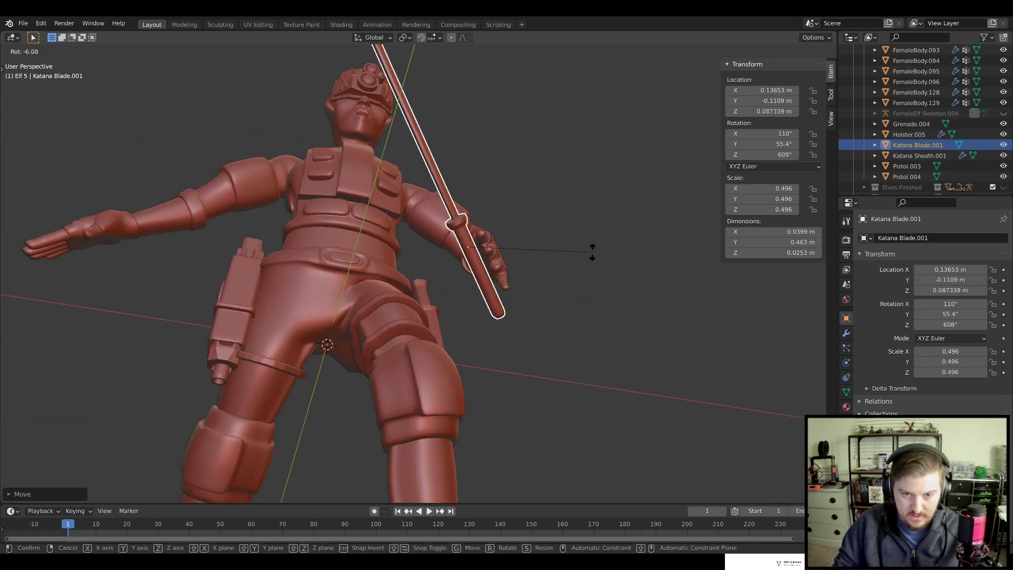
pyautogui.click(571, 267)
pyautogui.press('g')
pyautogui.click(553, 271)
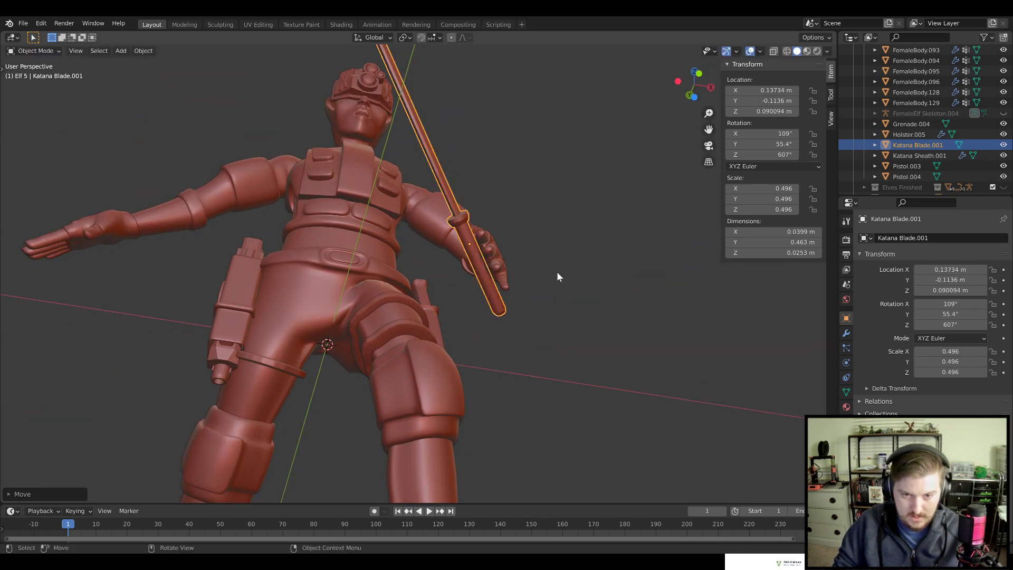
pyautogui.press('r')
pyautogui.click(549, 280)
pyautogui.press('g')
pyautogui.click(558, 273)
pyautogui.moveTo(558, 273); pyautogui.dragTo(442, 367, button='middle')
pyautogui.scroll(-6, 513, 335)
pyautogui.scroll(6, 388, 345)
pyautogui.scroll(-5, 572, 384)
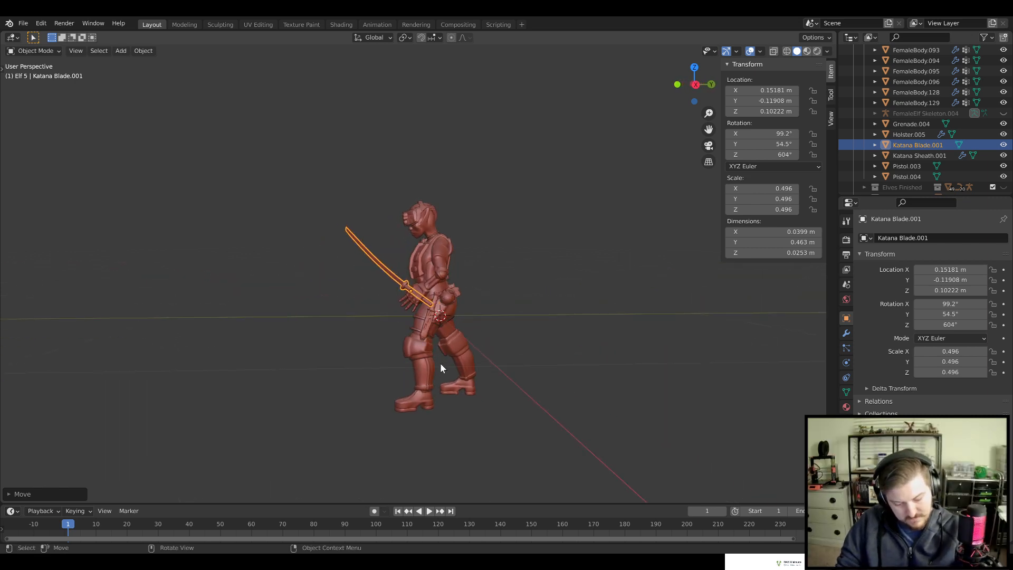
pyautogui.scroll(6, 481, 295)
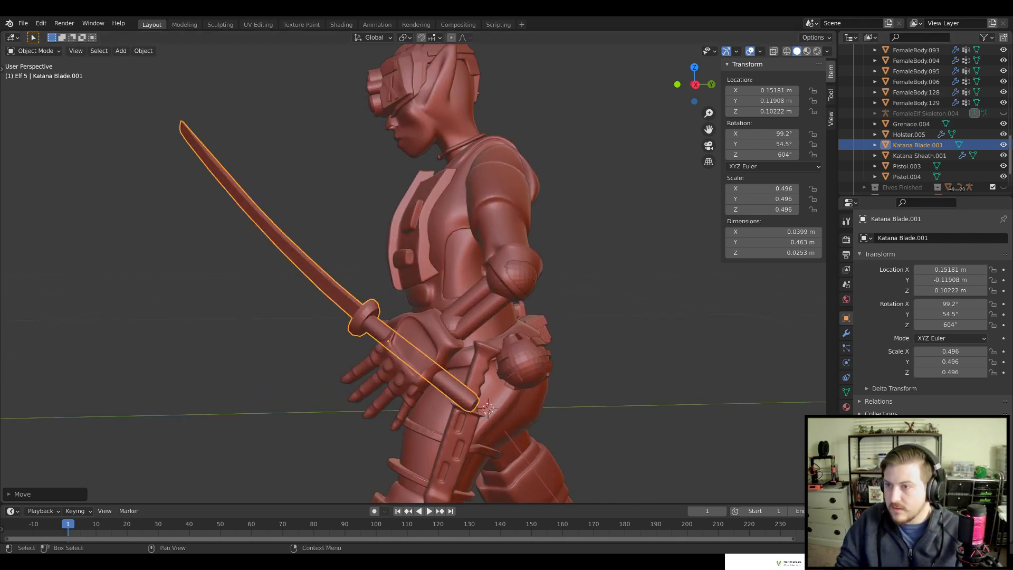
# Unhide the FemaleElf Skeleton.004 armature and switch it to Pose Mode
pyautogui.click(1002, 114)
pyautogui.click(511, 203)
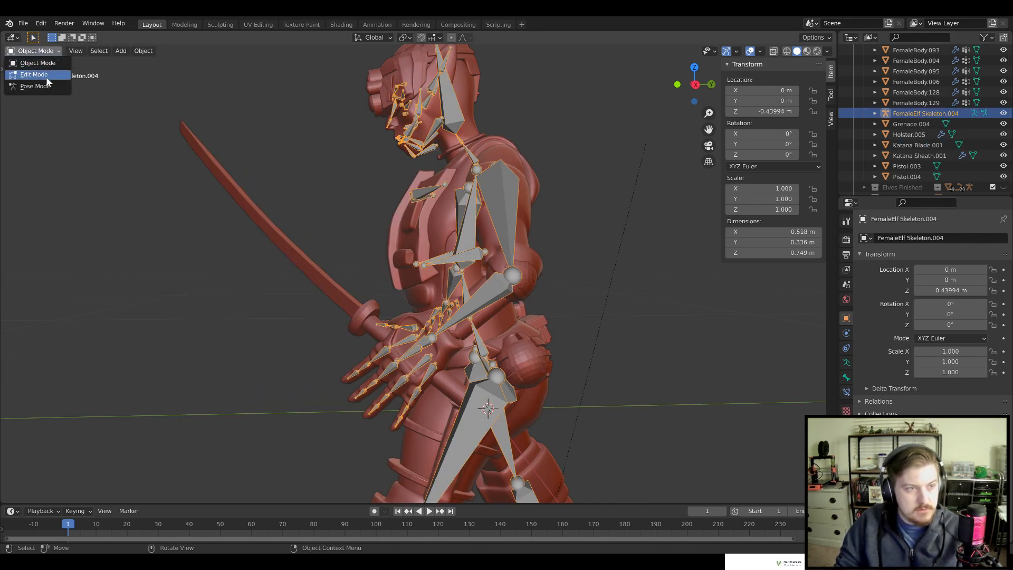
pyautogui.click(48, 87)
# Rotate the left upper arm bone by about 14 degrees around its local X axis
pyautogui.click(500, 193)
pyautogui.moveTo(565, 249); pyautogui.dragTo(590, 243, button='middle')
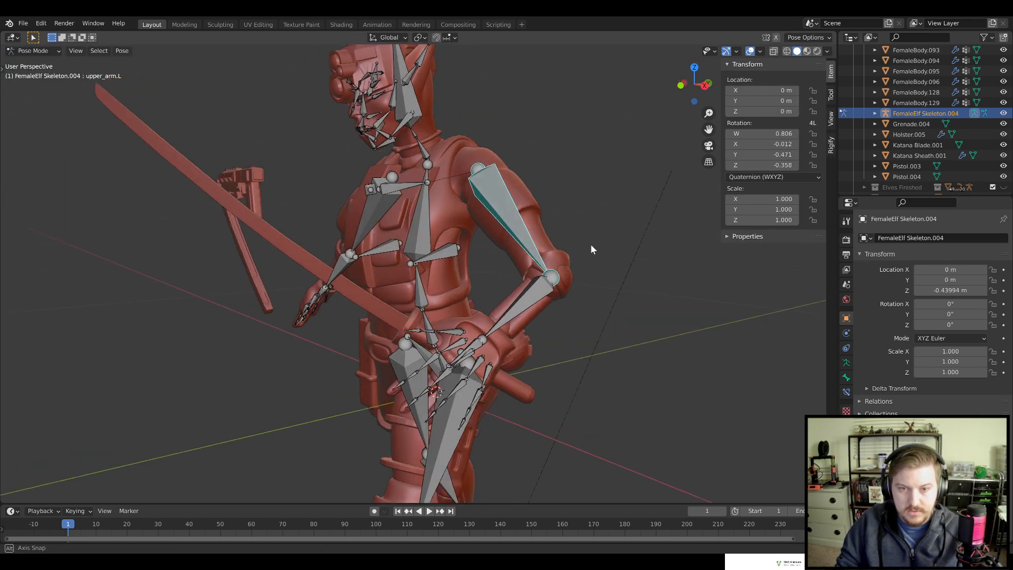
pyautogui.press('r')
pyautogui.press('x')
pyautogui.press('x')
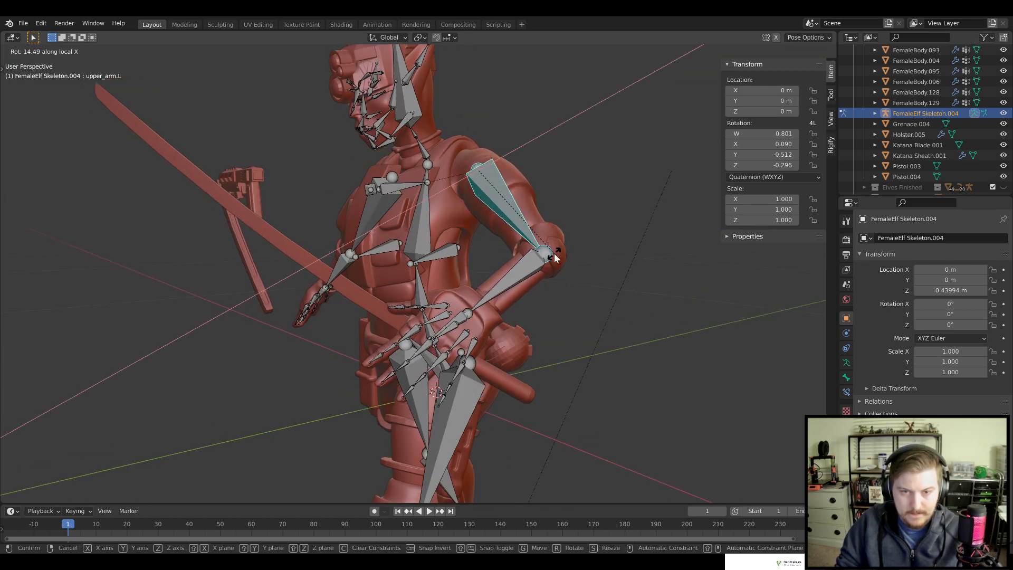
pyautogui.click(558, 249)
# Twist the left upper arm bone about -10 degrees around its local Y axis and swing it around Z to bring the hand forward
pyautogui.press('r')
pyautogui.press('y')
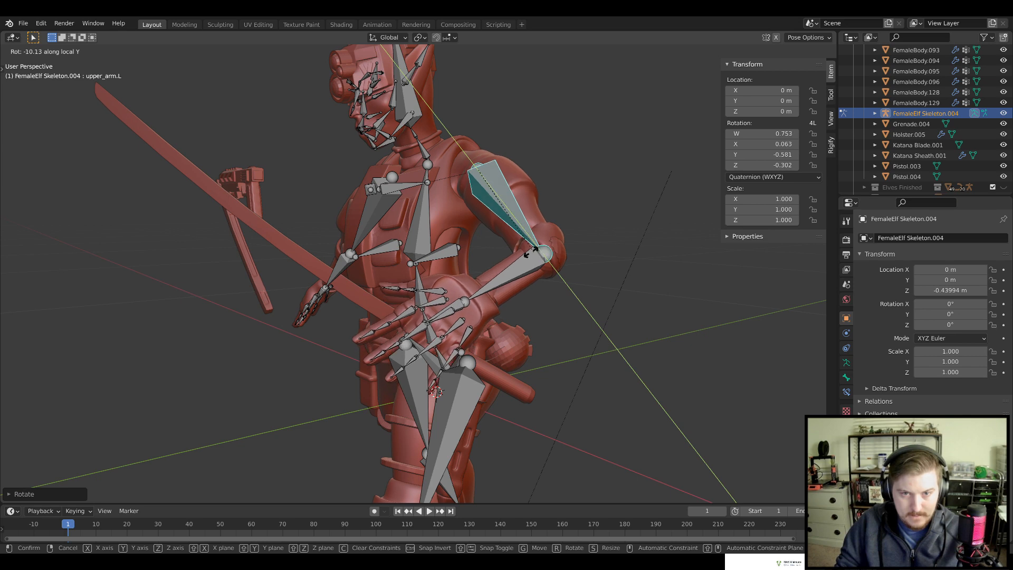
pyautogui.click(533, 255)
pyautogui.press('r')
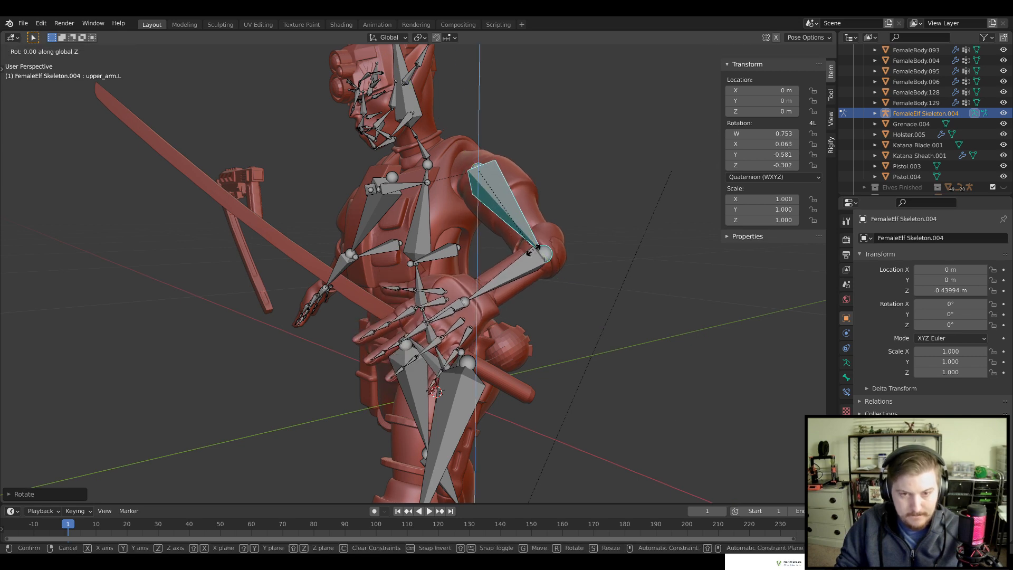
pyautogui.click(498, 256)
pyautogui.moveTo(498, 256); pyautogui.dragTo(417, 303, button='middle')
pyautogui.scroll(-4, 512, 348)
pyautogui.scroll(5, 426, 297)
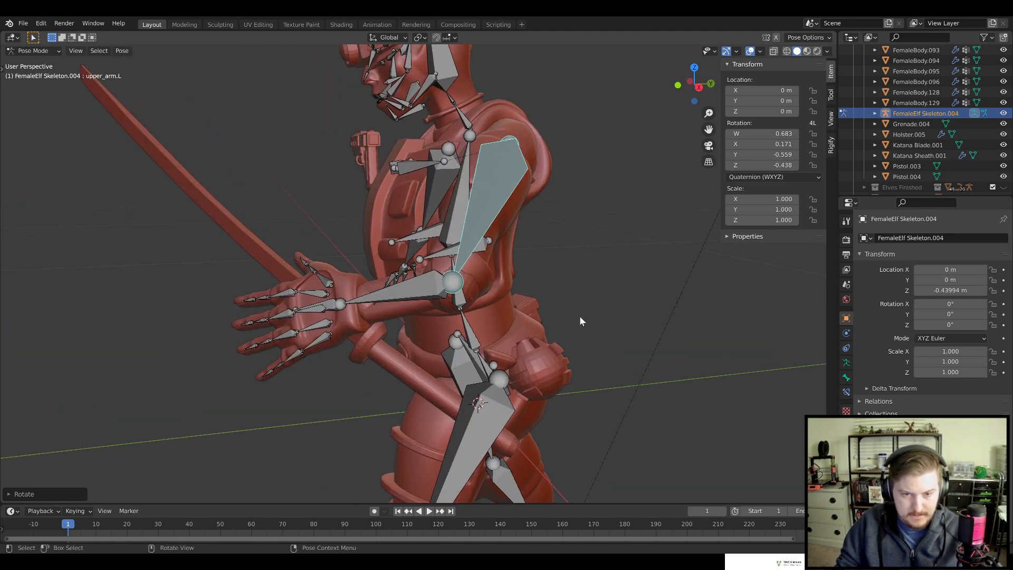
# Rotate the left forearm bone by about -18 degrees around its local X axis to lower the hand
pyautogui.press(']')
pyautogui.press('r')
pyautogui.press('x')
pyautogui.press('x')
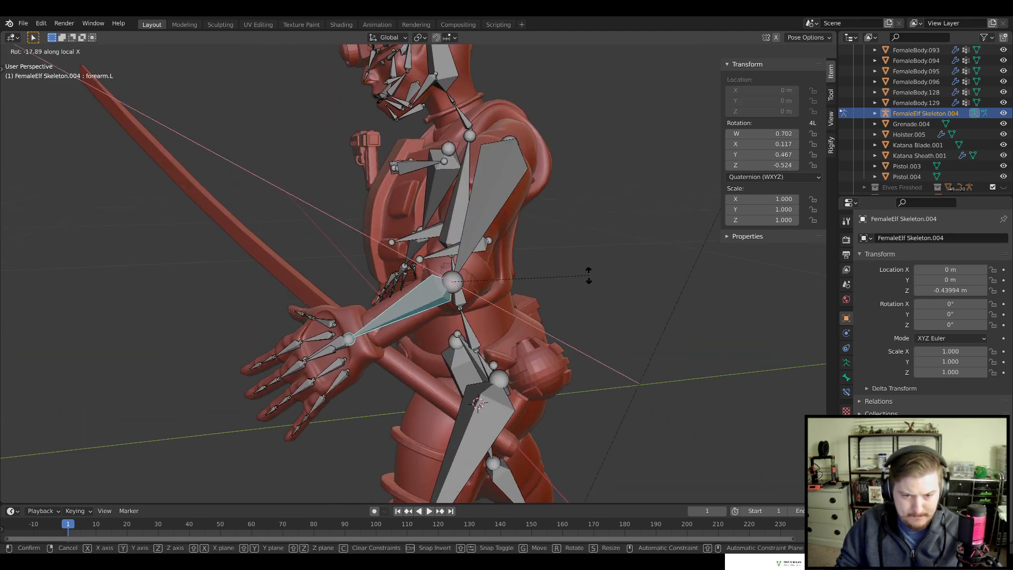
pyautogui.click(589, 275)
pyautogui.moveTo(505, 335); pyautogui.dragTo(396, 125, button='middle')
pyautogui.scroll(-2, 577, 322)
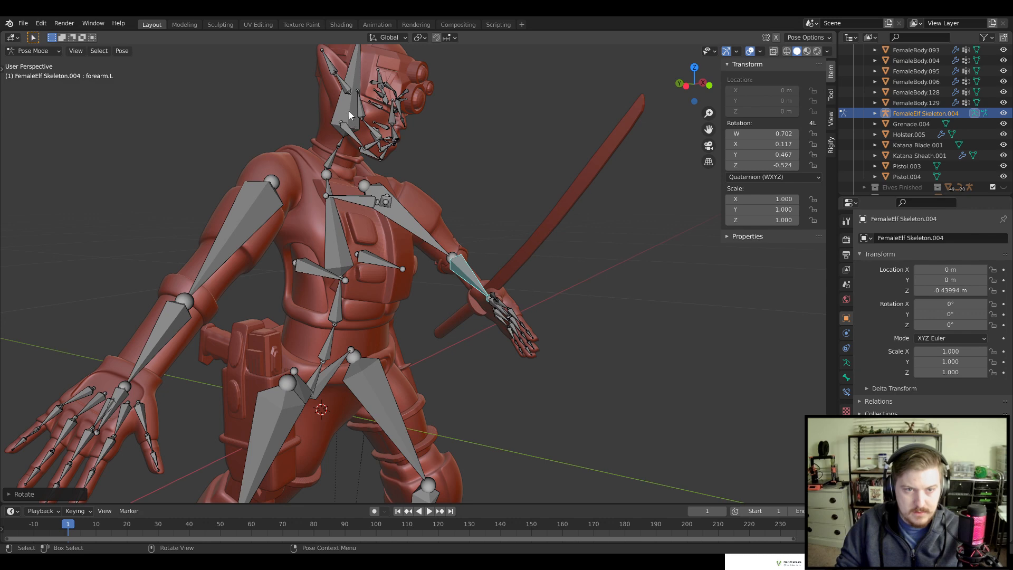
pyautogui.moveTo(536, 227); pyautogui.dragTo(412, 215, button='middle')
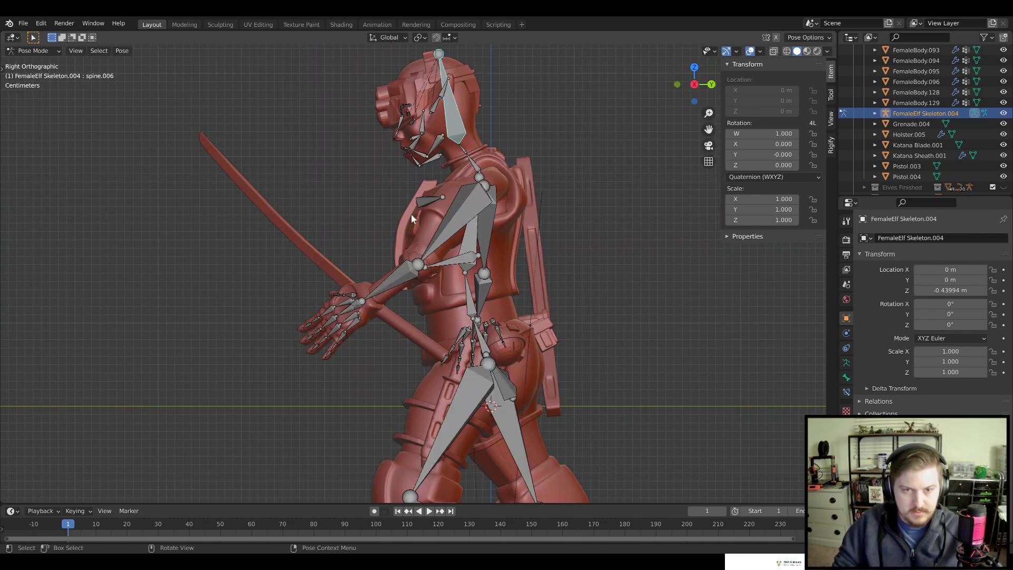
pyautogui.rightClick(574, 96)
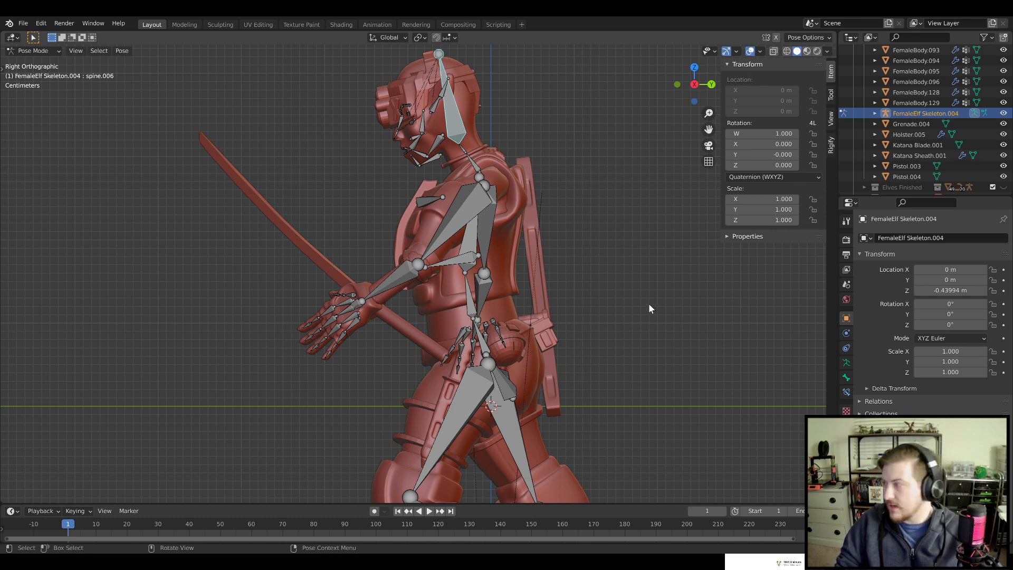
pyautogui.moveTo(649, 308); pyautogui.dragTo(58, 41, button='middle')
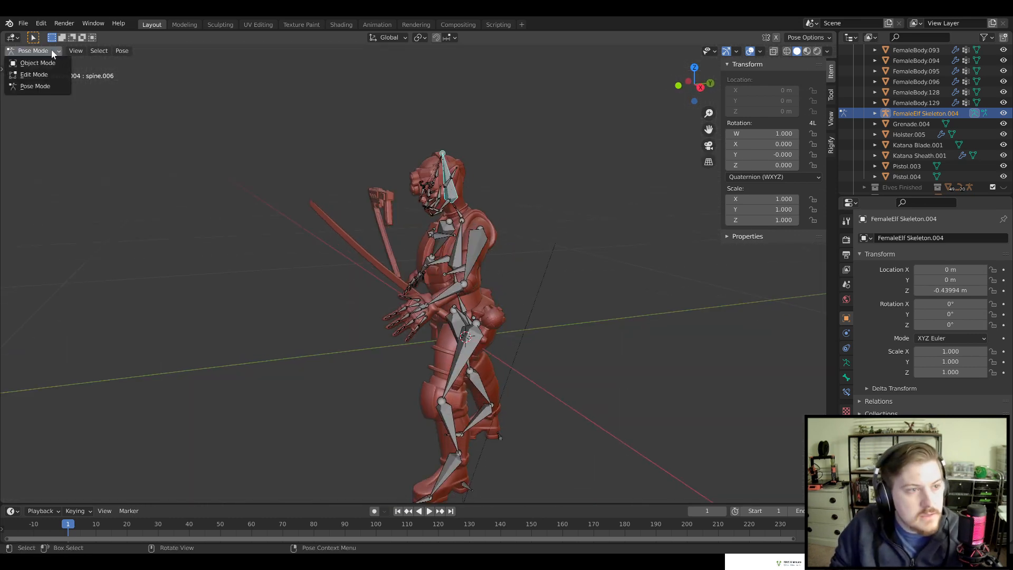
# Return to Object Mode and move the katana blade toward the raised left hand, to about X 0.097, Y -0.181, Z 0.101 m
pyautogui.click(47, 64)
pyautogui.moveTo(296, 285); pyautogui.dragTo(429, 281, button='middle')
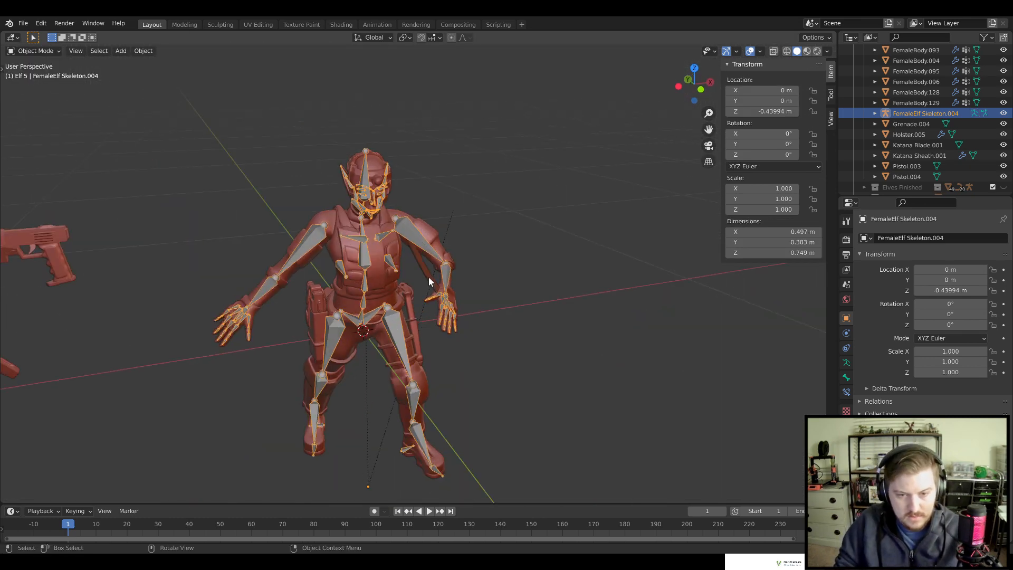
pyautogui.click(429, 281)
pyautogui.moveTo(500, 334); pyautogui.dragTo(447, 318, button='middle')
pyautogui.scroll(5, 548, 297)
pyautogui.moveTo(548, 298); pyautogui.dragTo(496, 350, button='middle')
pyautogui.press('g')
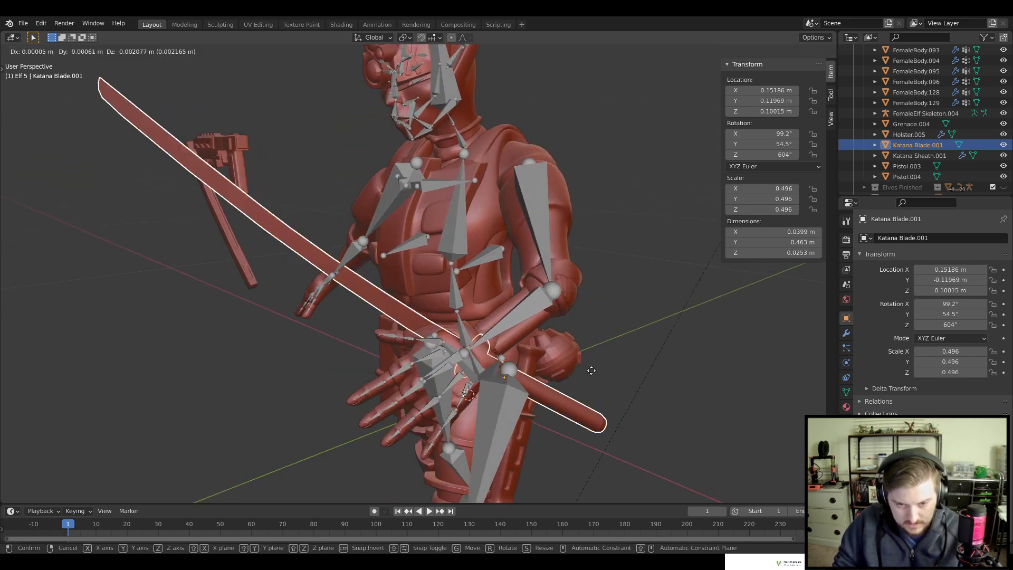
pyautogui.click(466, 421)
# From a low front view, tilt the katana blade diagonally across the chest and shift its handle onto the left palm
pyautogui.moveTo(533, 439); pyautogui.dragTo(607, 369, button='middle')
pyautogui.press('r')
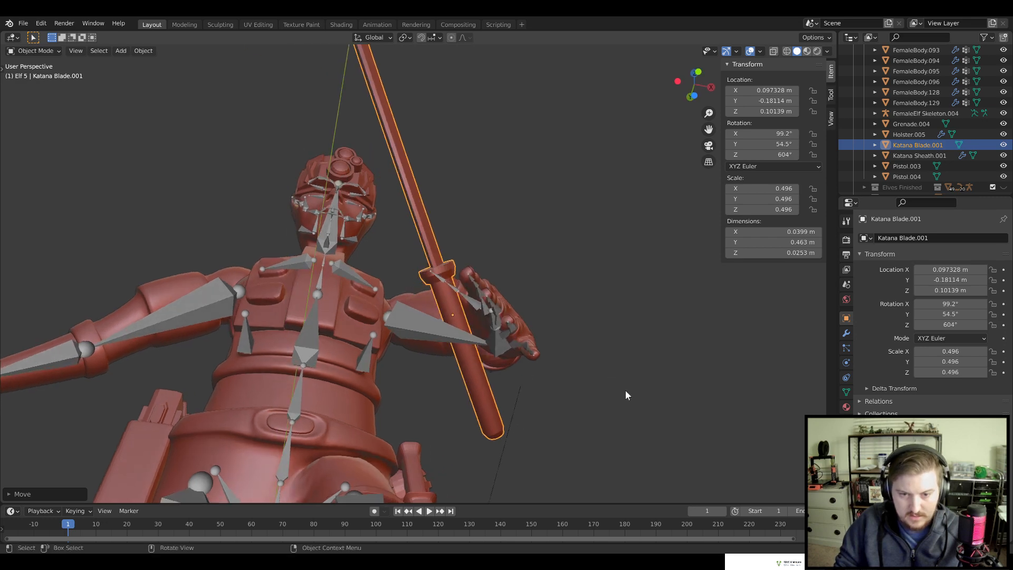
pyautogui.click(628, 330)
pyautogui.press('g')
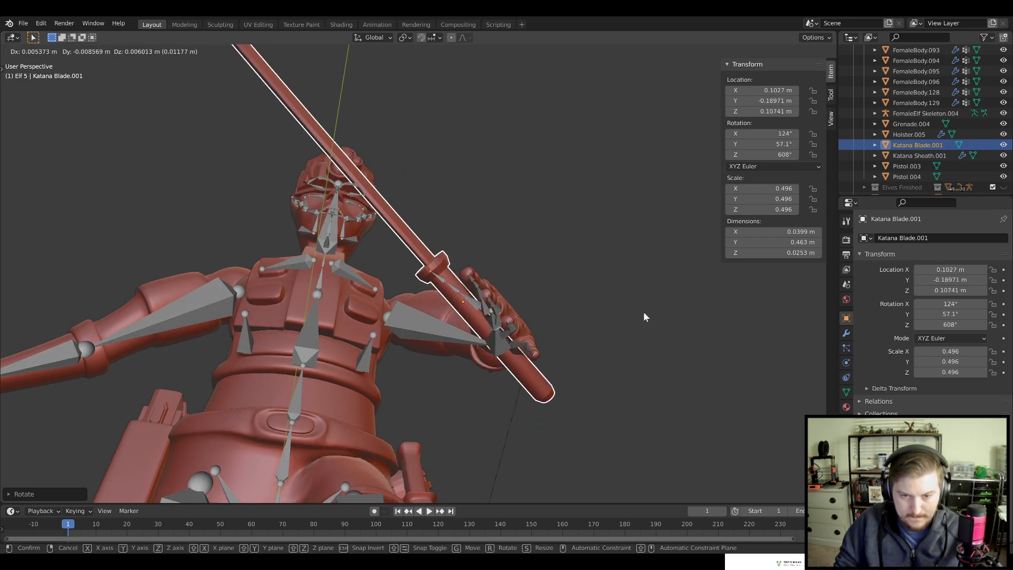
pyautogui.click(645, 309)
# Refine the katana blade's angle and position in the left palm, ending at about X 0.111, Y -0.182, Z 0.119 m
pyautogui.moveTo(644, 310); pyautogui.dragTo(606, 381, button='middle')
pyautogui.press('r')
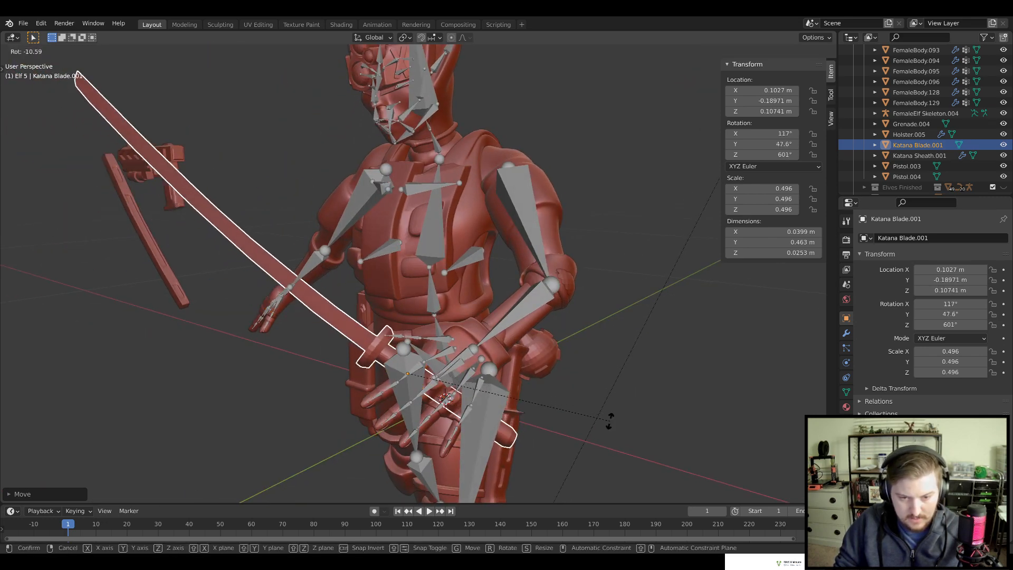
pyautogui.click(563, 461)
pyautogui.press('g')
pyautogui.click(581, 449)
pyautogui.moveTo(580, 453); pyautogui.dragTo(631, 392, button='middle')
pyautogui.press('r')
pyautogui.click(634, 397)
pyautogui.scroll(-6, 565, 409)
pyautogui.scroll(5, 580, 380)
pyautogui.moveTo(534, 373); pyautogui.dragTo(485, 375, button='middle')
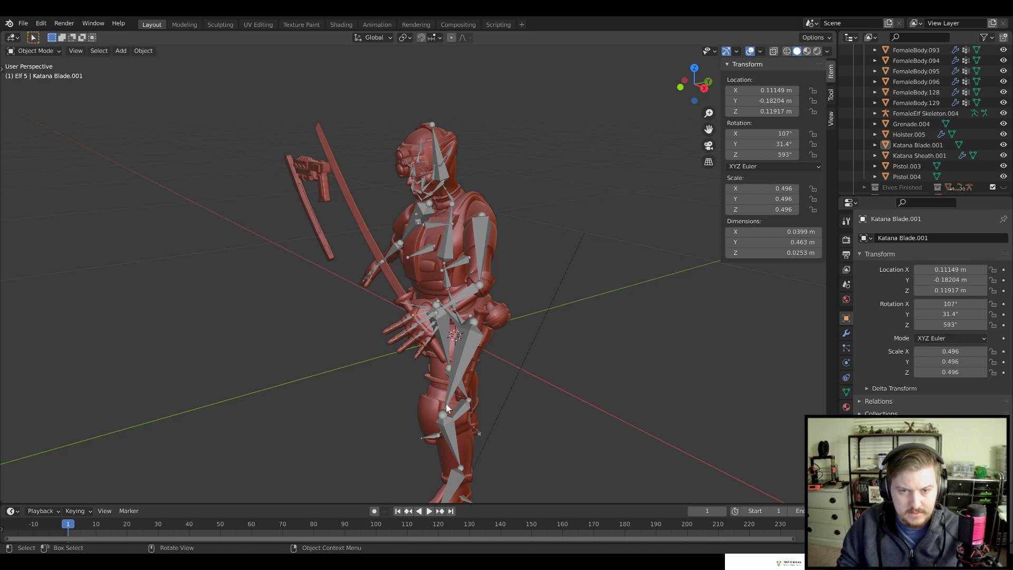
# Hide the armature and examine the character's pose and the katana's fit in the left hand from all around
pyautogui.moveTo(446, 405); pyautogui.dragTo(393, 243, button='middle')
pyautogui.click(1003, 113)
pyautogui.scroll(-3, 555, 354)
pyautogui.scroll(5, 548, 403)
pyautogui.scroll(4, 393, 238)
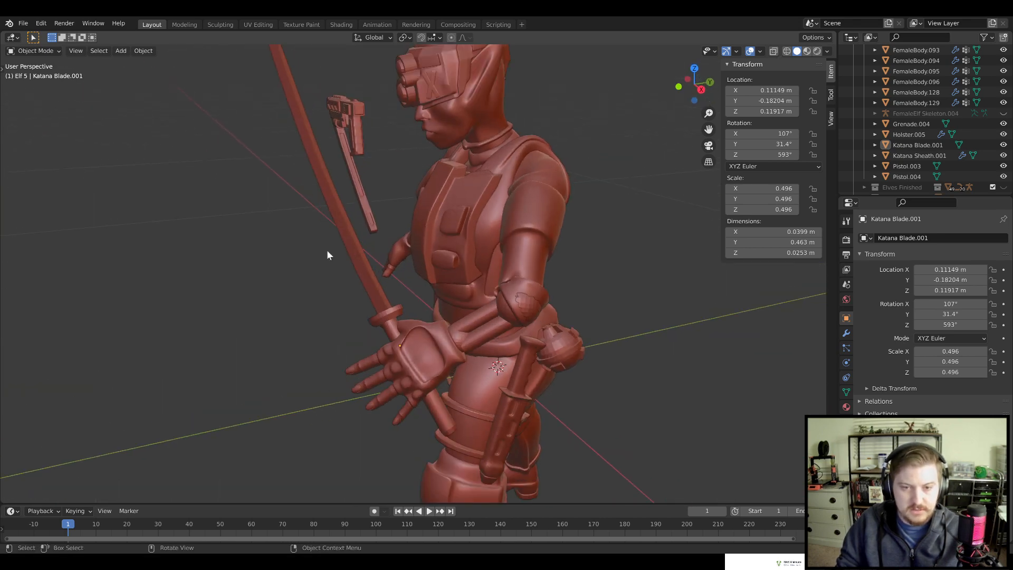
pyautogui.scroll(-4, 327, 255)
pyautogui.moveTo(311, 249); pyautogui.dragTo(480, 230, button='middle')
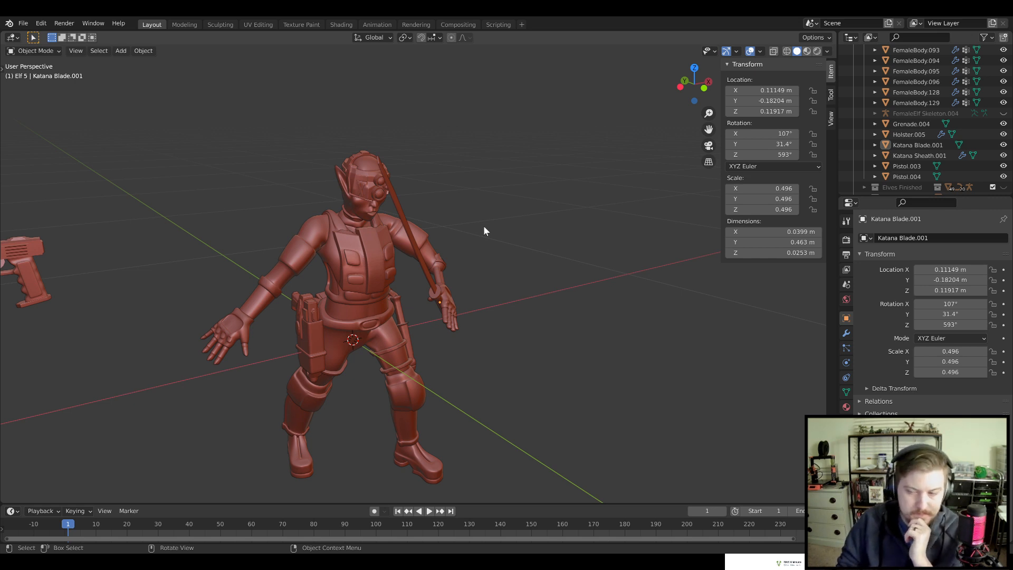
pyautogui.moveTo(633, 331); pyautogui.dragTo(633, 309, button='middle')
pyautogui.scroll(-3, 470, 302)
pyautogui.scroll(5, 522, 287)
pyautogui.moveTo(317, 378); pyautogui.dragTo(417, 383, button='middle')
pyautogui.scroll(-5, 438, 374)
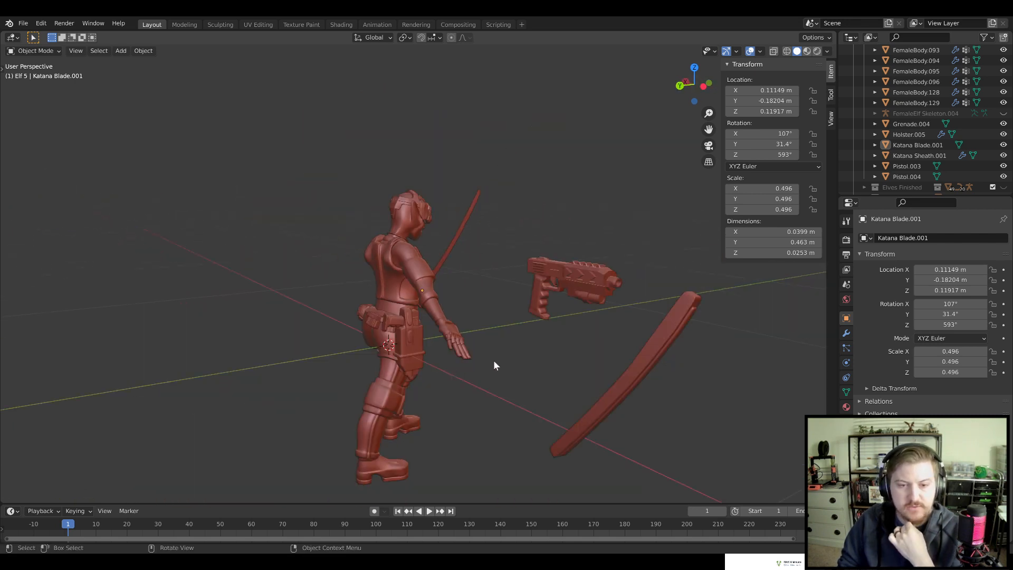
pyautogui.moveTo(493, 360); pyautogui.dragTo(461, 346, button='middle')
pyautogui.scroll(-6, 464, 345)
pyautogui.moveTo(594, 319); pyautogui.dragTo(416, 348, button='middle')
pyautogui.scroll(4, 467, 327)
pyautogui.scroll(-3, 416, 344)
pyautogui.click(446, 317)
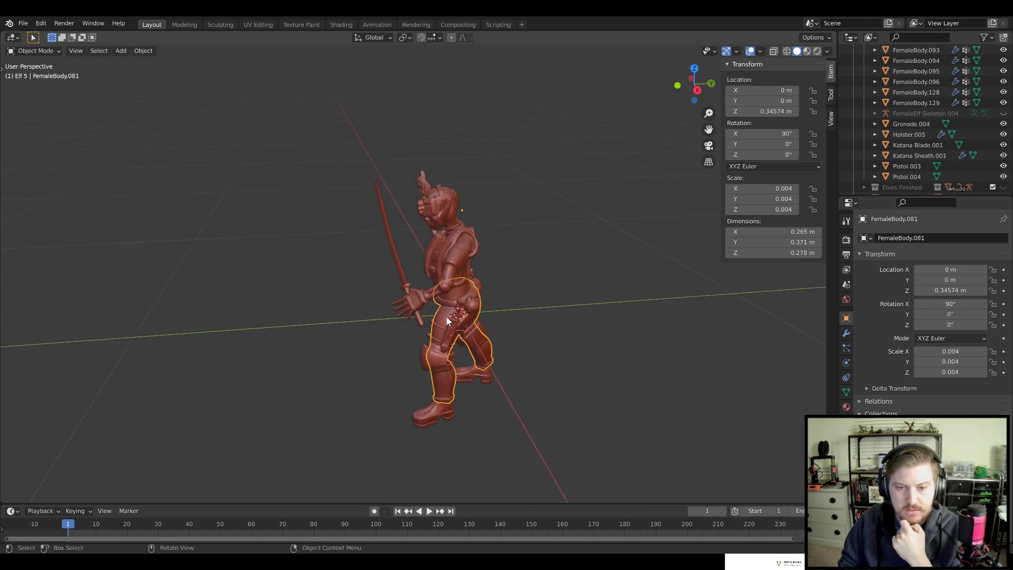
pyautogui.click(465, 286)
pyautogui.click(564, 277)
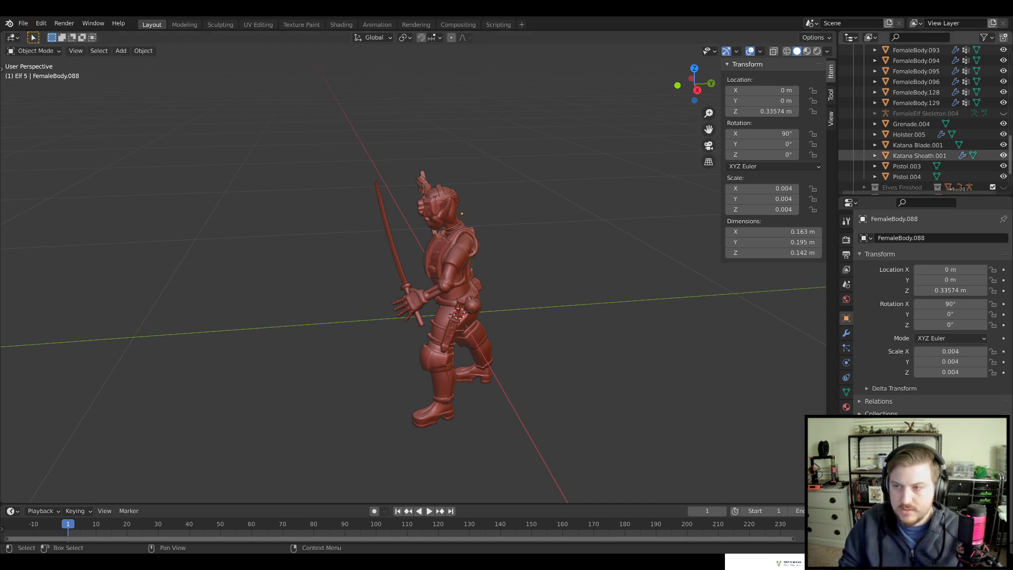
# Unhide and select the FemaleElf Skeleton.004 armature, view it in right orthographic, and switch it to Pose Mode
pyautogui.click(1004, 114)
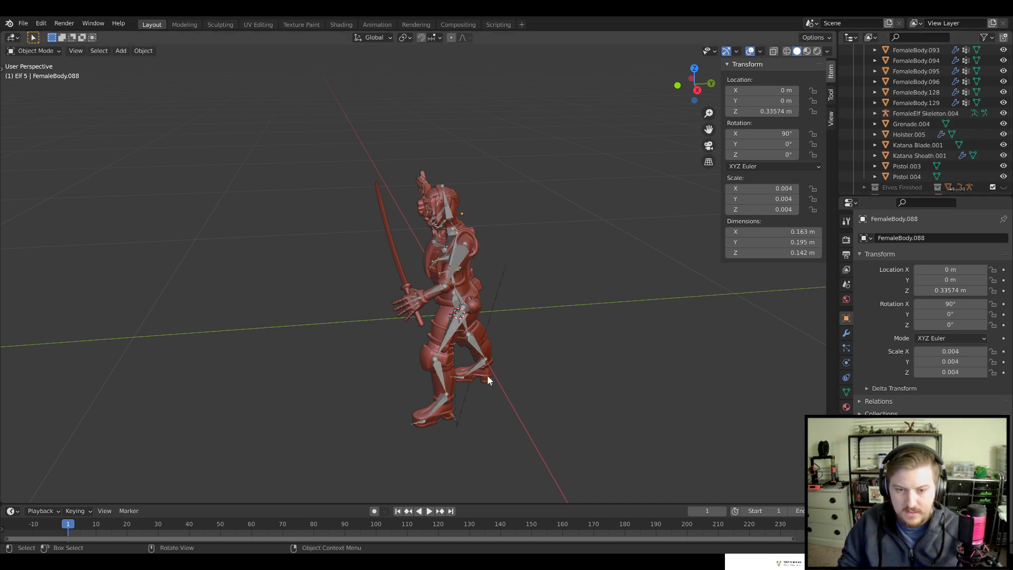
pyautogui.click(472, 346)
pyautogui.press('KP_3')
pyautogui.keyDown('shift'); pyautogui.moveTo(510, 360); pyautogui.dragTo(521, 256, button='middle'); pyautogui.keyUp('shift')
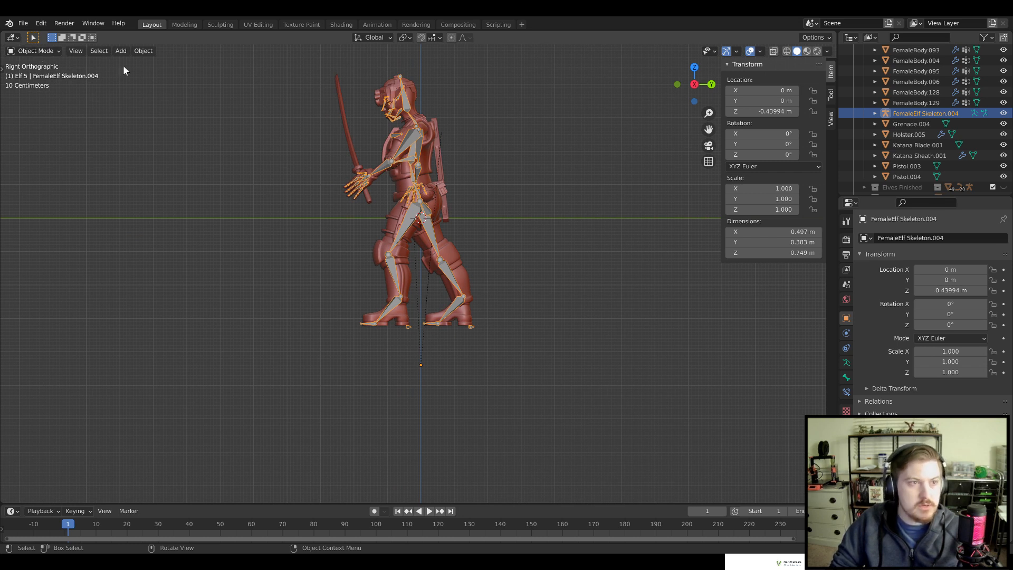
pyautogui.scroll(4, 388, 143)
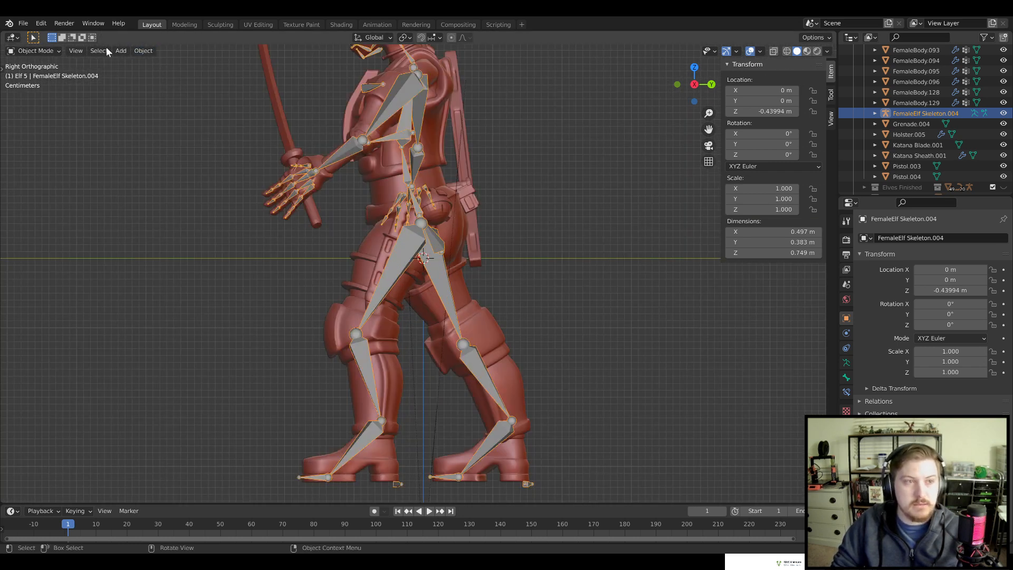
pyautogui.click(48, 86)
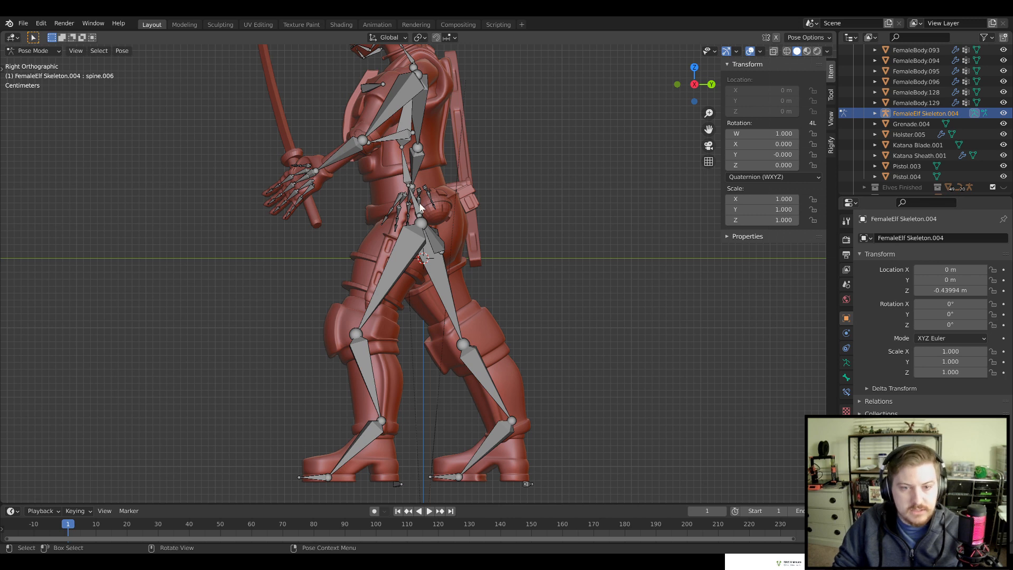
# In right orthographic view, rotate the base spine bone about 13° so the whole body leans farther forward
pyautogui.moveTo(511, 195); pyautogui.dragTo(468, 202, button='middle')
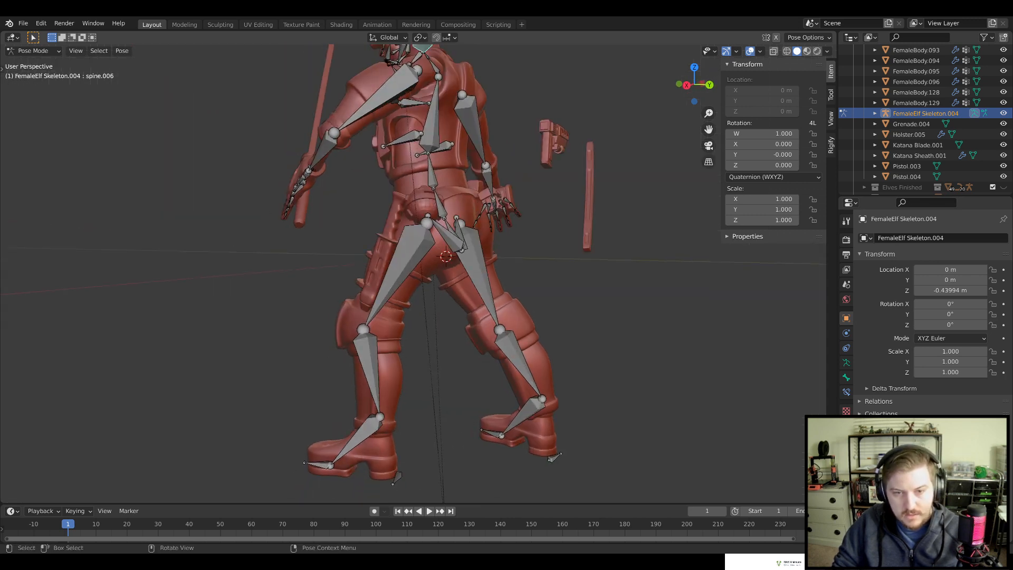
pyautogui.press('KP_3')
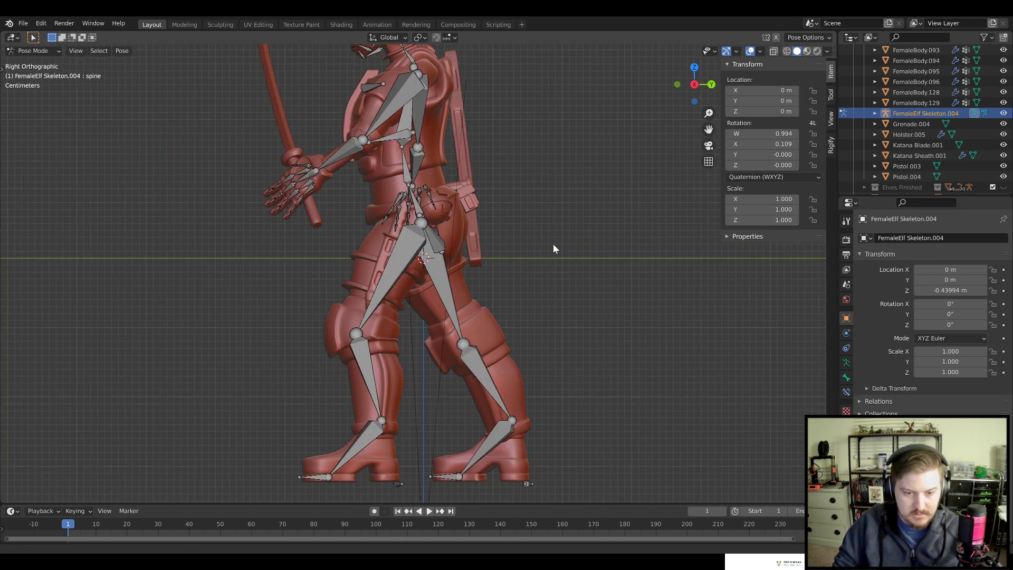
pyautogui.press('r')
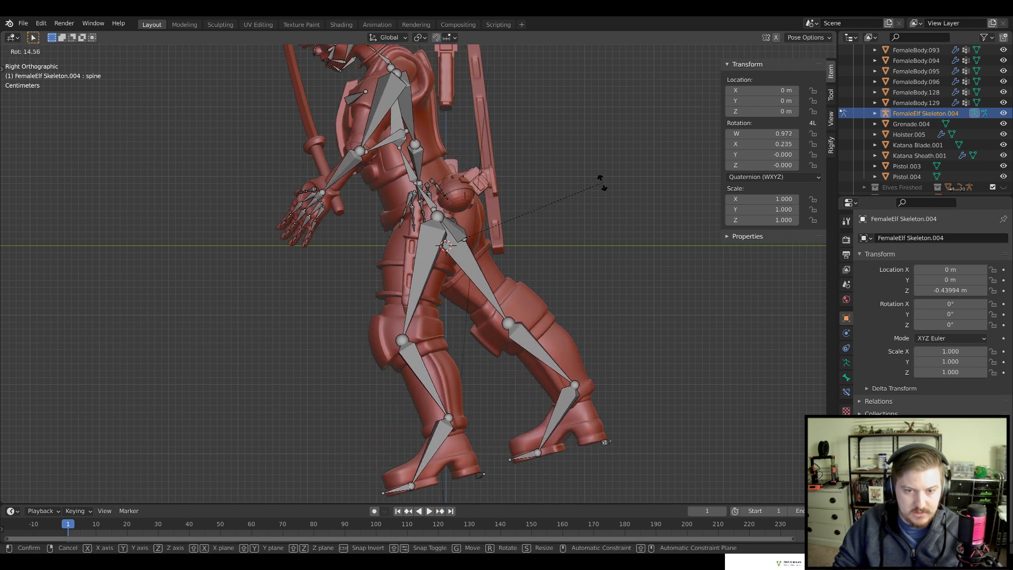
pyautogui.click(605, 185)
# Rotate the left toe bone about 13° upward so the front boot's toes lie flat on the ground
pyautogui.keyDown('shift'); pyautogui.moveTo(560, 447); pyautogui.dragTo(566, 360, button='middle'); pyautogui.keyUp('shift')
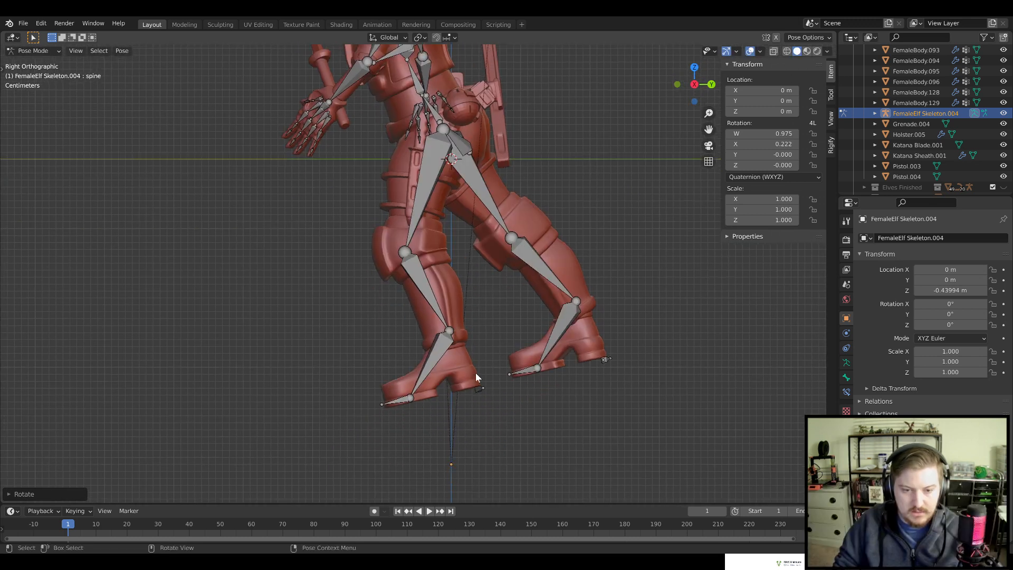
pyautogui.click(393, 404)
pyautogui.keyDown('shift'); pyautogui.moveTo(346, 413); pyautogui.dragTo(369, 346, button='middle'); pyautogui.keyUp('shift')
pyautogui.press('r')
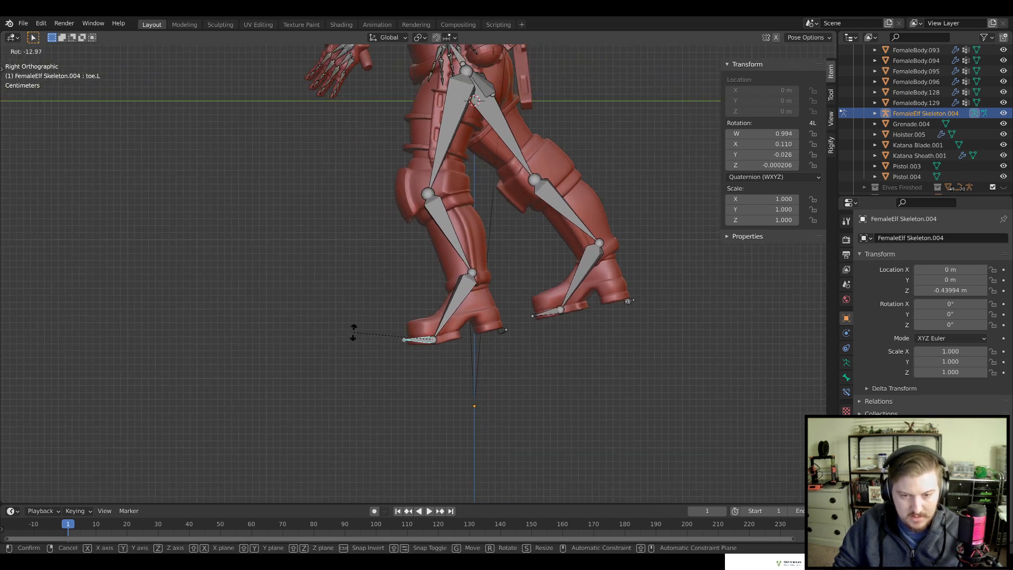
pyautogui.click(353, 332)
pyautogui.scroll(3, 473, 394)
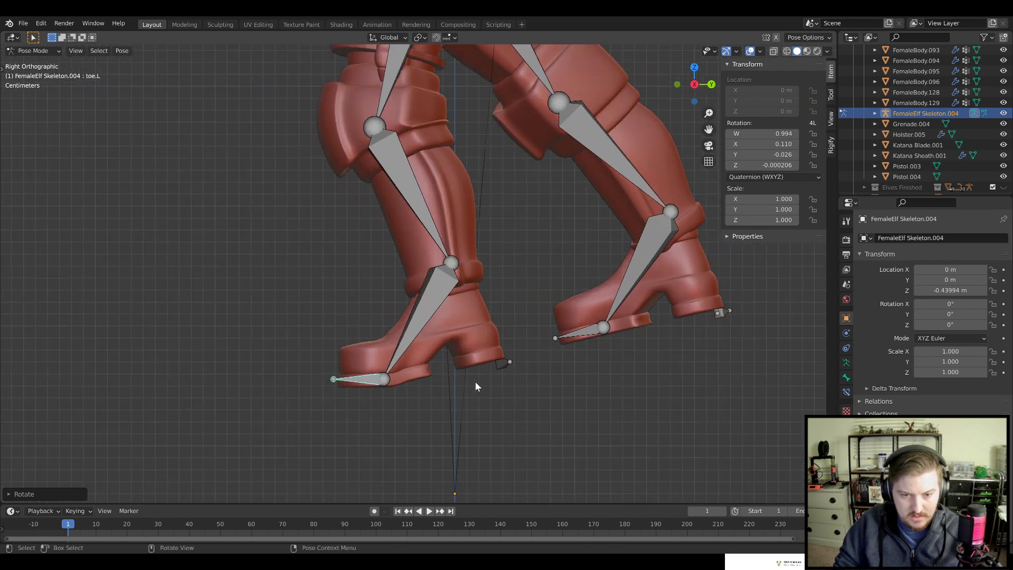
# Rotate the right thigh bone backward and up in right orthographic view to extend the trailing leg
pyautogui.keyDown('shift'); pyautogui.moveTo(511, 398); pyautogui.dragTo(429, 416, button='middle'); pyautogui.keyUp('shift')
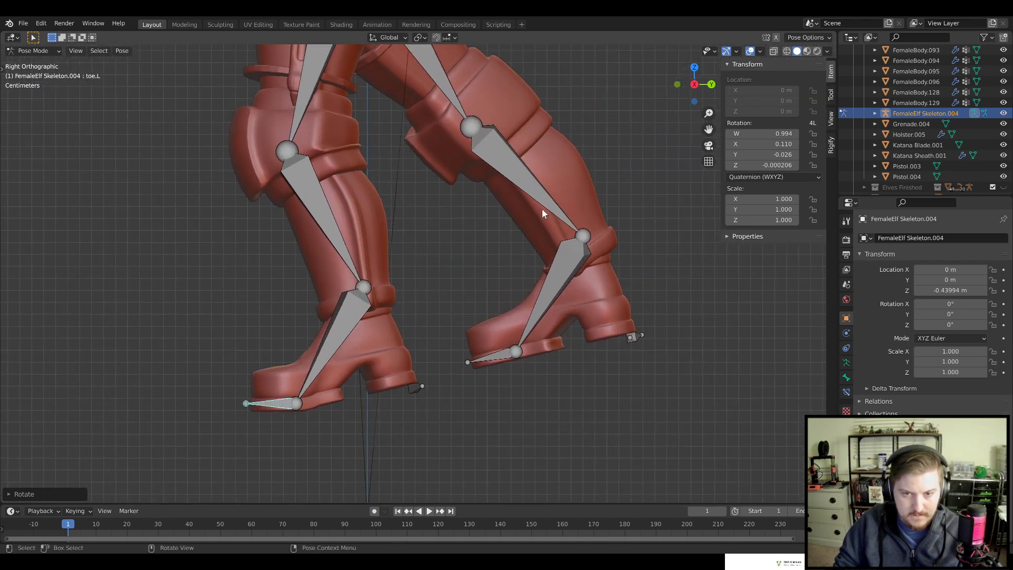
pyautogui.scroll(-3, 526, 201)
pyautogui.click(415, 163)
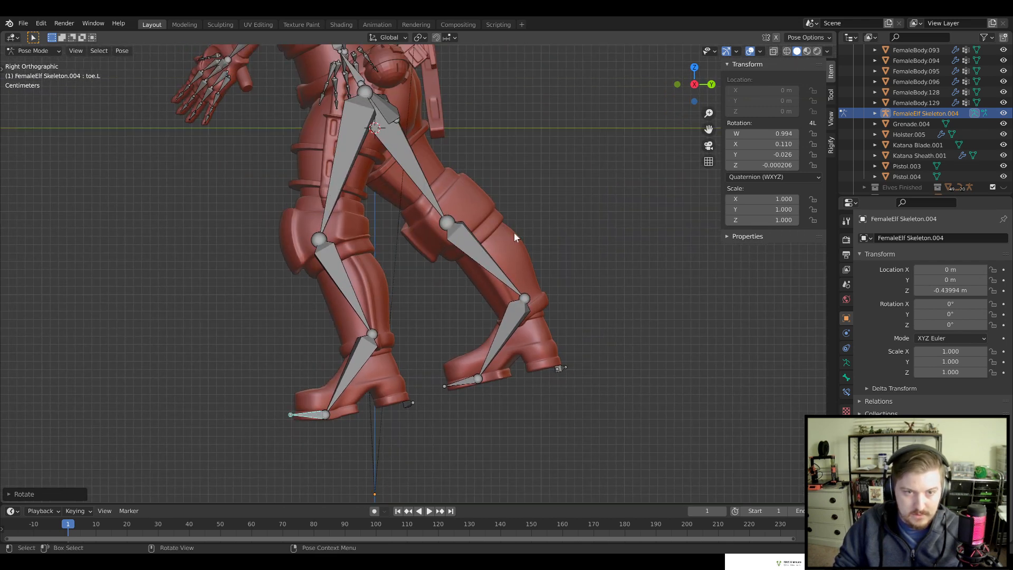
pyautogui.press('r')
pyautogui.click(591, 189)
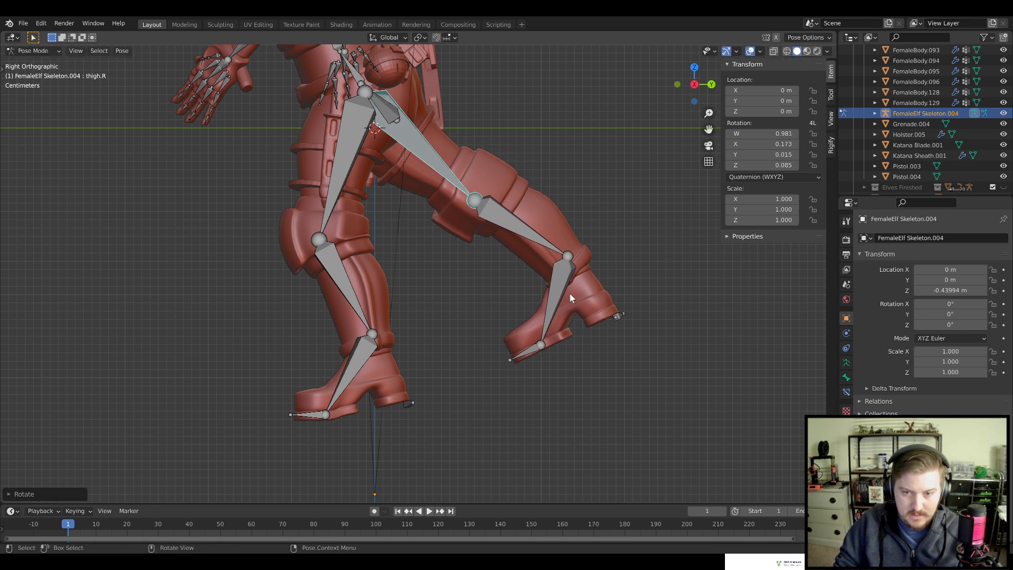
# Rotate the right foot bone about 25° so the trailing boot's toes point down toward the ground
pyautogui.click(569, 297)
pyautogui.press('r')
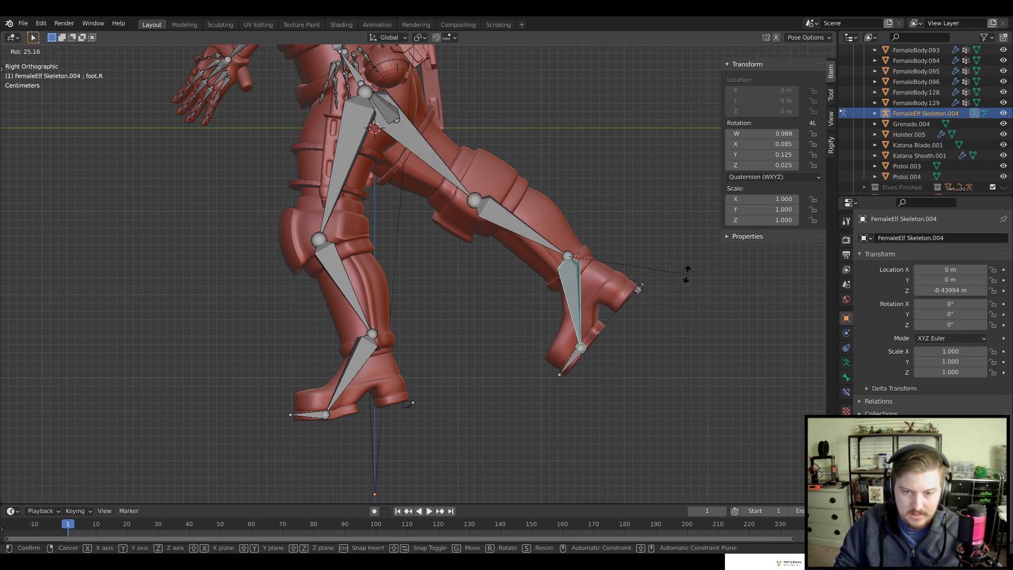
pyautogui.click(686, 268)
# From behind the character, rotate the right thigh bone slightly outward, away from the left leg
pyautogui.scroll(-4, 520, 308)
pyautogui.moveTo(520, 309); pyautogui.dragTo(501, 344, button='middle')
pyautogui.scroll(-3, 517, 321)
pyautogui.click(452, 268)
pyautogui.scroll(5, 577, 331)
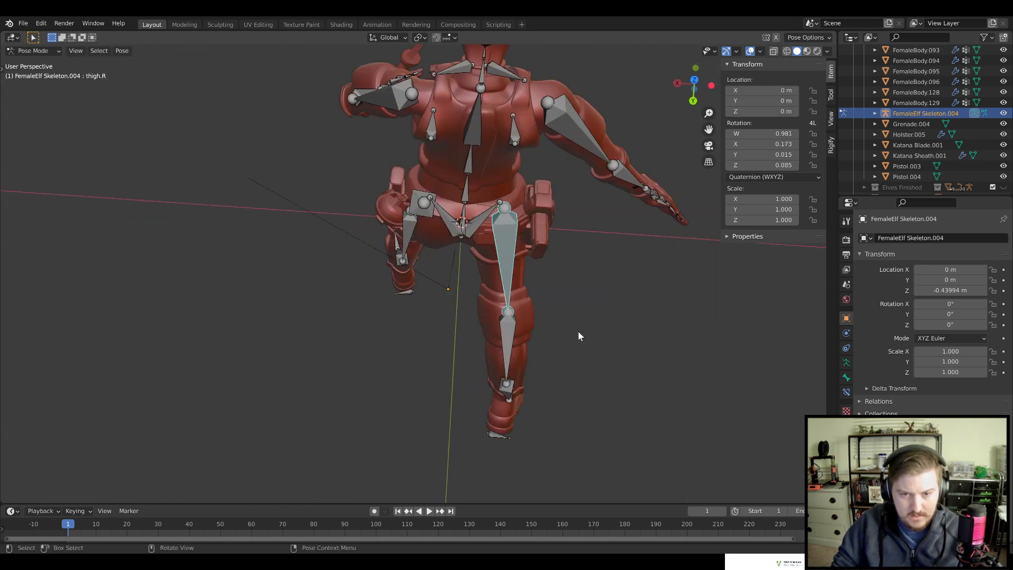
pyautogui.press('r')
pyautogui.click(670, 332)
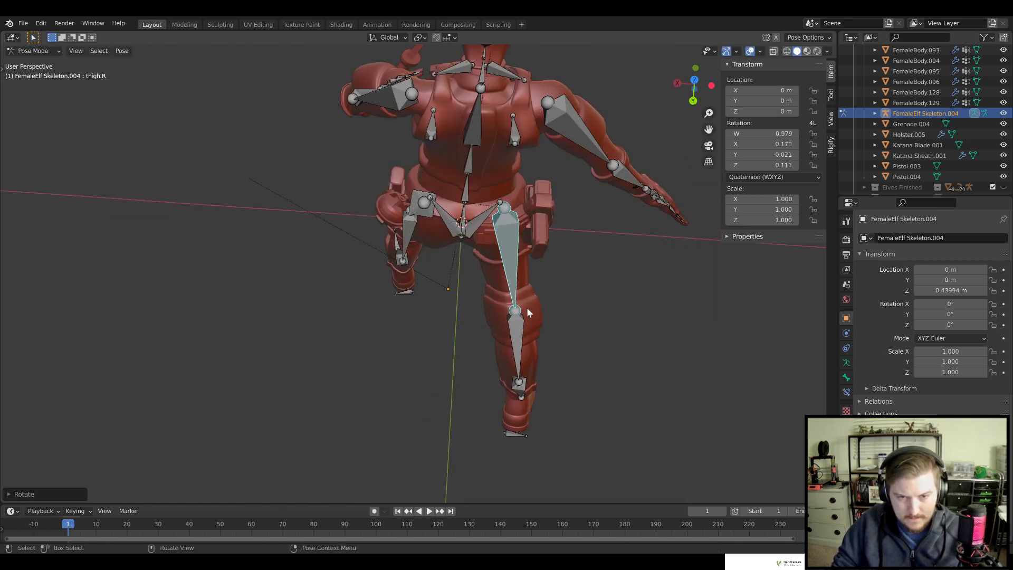
pyautogui.click(407, 237)
pyautogui.press('r')
pyautogui.press('z')
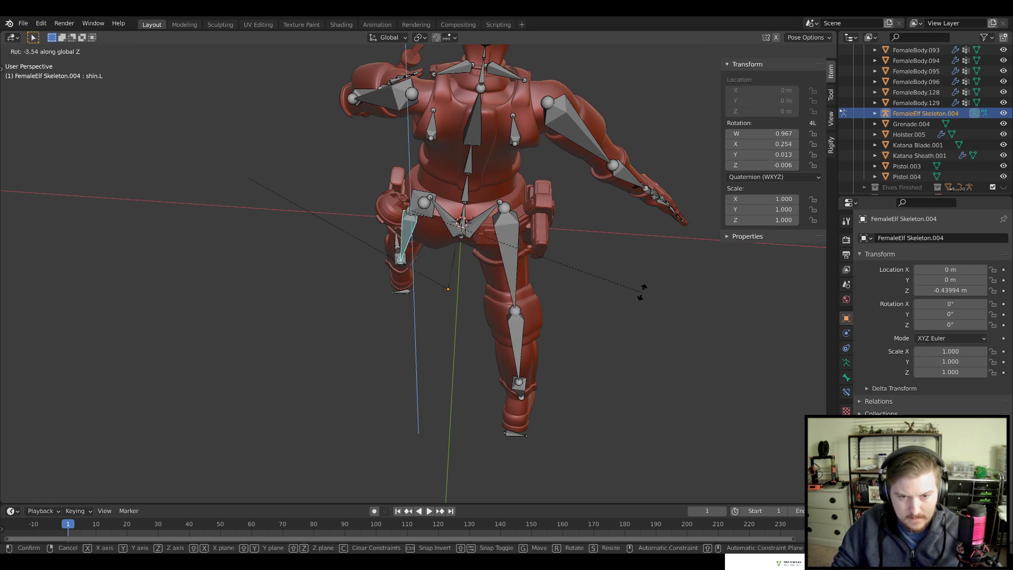
pyautogui.rightClick(606, 299)
pyautogui.moveTo(428, 350)
pyautogui.mouseDown(button='middle')
pyautogui.moveTo(438, 293)
pyautogui.moveTo(545, 248)
pyautogui.moveTo(559, 256)
pyautogui.moveTo(482, 340)
pyautogui.moveTo(630, 357)
pyautogui.moveTo(623, 349)
pyautogui.mouseUp(button='middle')
pyautogui.press('z')
pyautogui.click(615, 267)
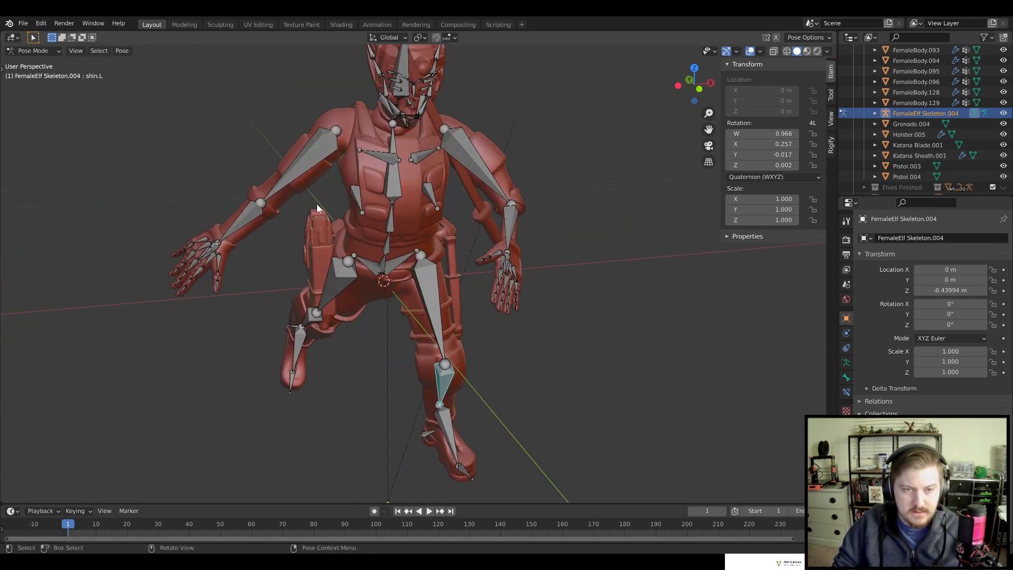
# Rotate the right forearm bone about 45° around its local X axis
pyautogui.click(243, 221)
pyautogui.moveTo(311, 239); pyautogui.dragTo(375, 244, button='middle')
pyautogui.scroll(3, 385, 246)
pyautogui.press('r')
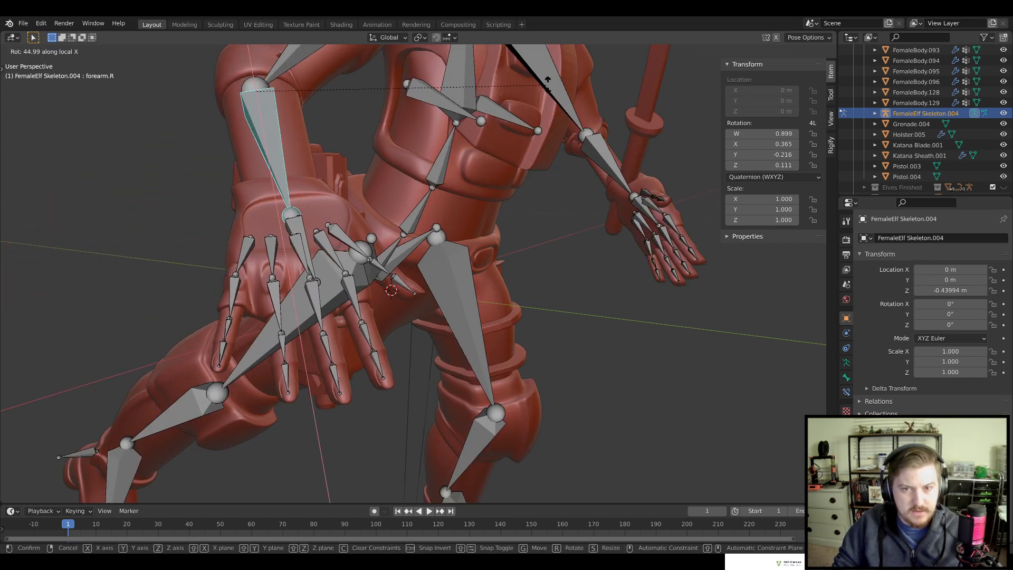
pyautogui.click(584, 68)
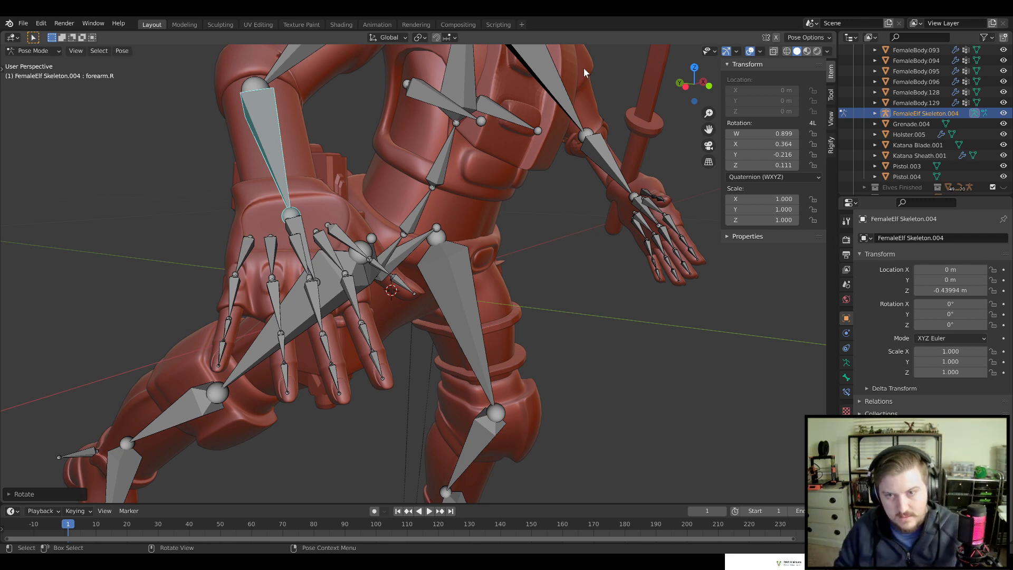
# Rotate the right upper arm bone around its local X axis to reposition the arm beside the leaning torso
pyautogui.scroll(-5, 397, 138)
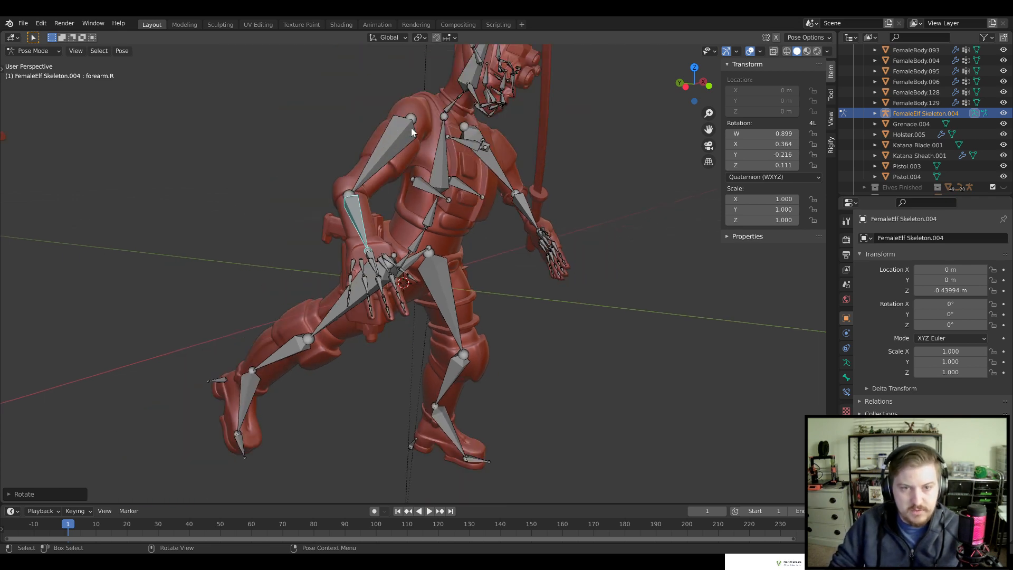
pyautogui.click(411, 130)
pyautogui.moveTo(416, 134); pyautogui.dragTo(464, 142, button='middle')
pyautogui.moveTo(556, 198); pyautogui.dragTo(511, 217, button='middle')
pyautogui.press('r')
pyautogui.press('x')
pyautogui.press('x')
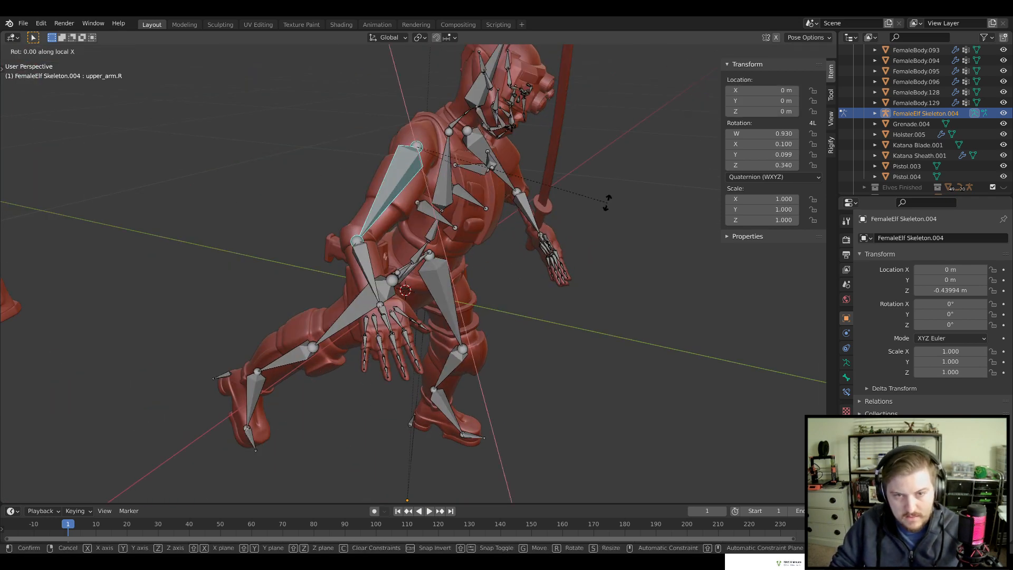
pyautogui.click(502, 224)
# Rotate the left upper arm bone around its local Z axis to swing the elbow back beside the torso
pyautogui.moveTo(596, 224); pyautogui.dragTo(391, 181, button='middle')
pyautogui.click(427, 184)
pyautogui.keyDown('shift'); pyautogui.moveTo(520, 196); pyautogui.dragTo(567, 232, button='middle'); pyautogui.keyUp('shift')
pyautogui.scroll(5, 568, 232)
pyautogui.press('r')
pyautogui.press('x')
pyautogui.press('x')
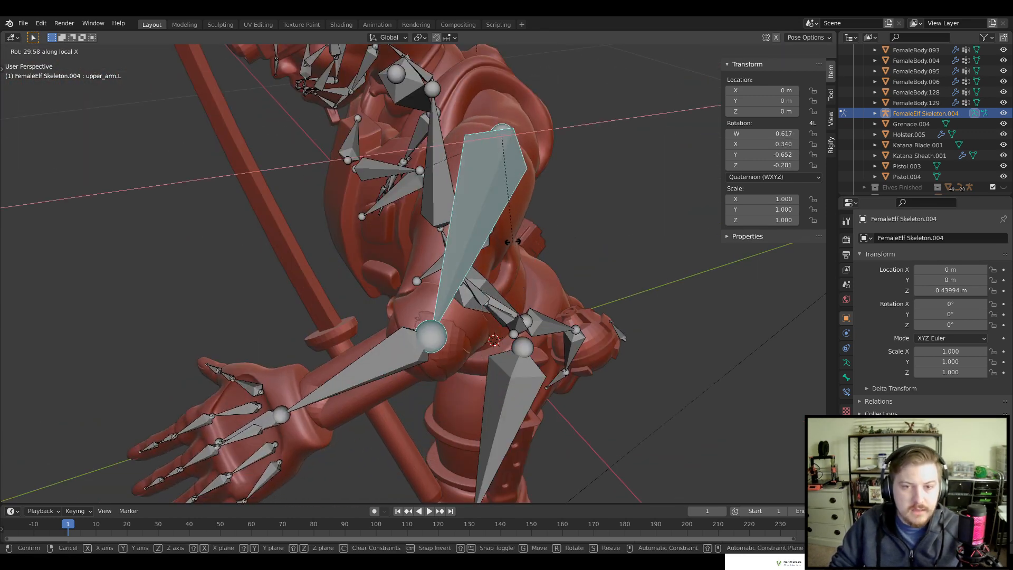
pyautogui.press('z')
pyautogui.press('z')
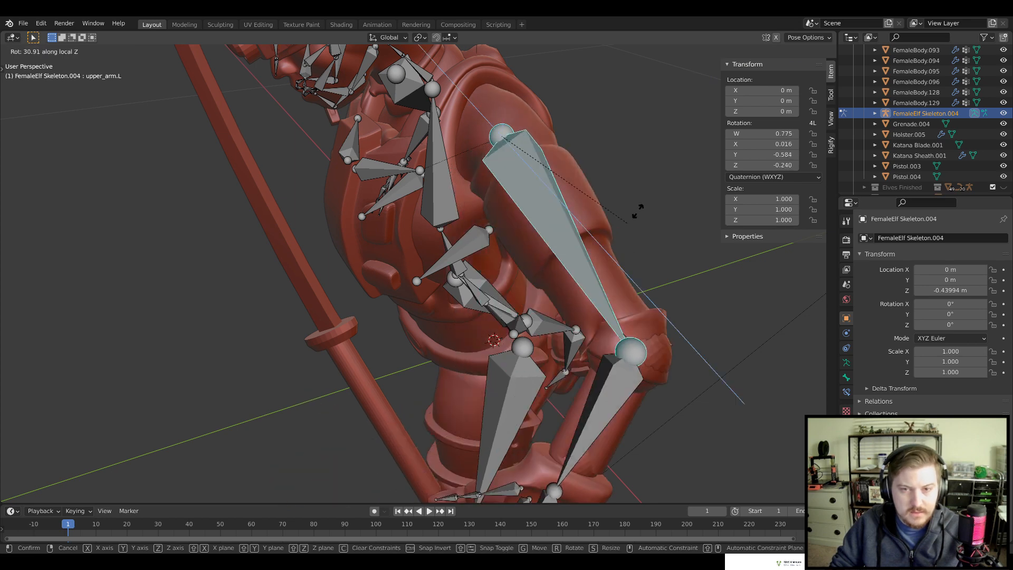
pyautogui.click(624, 317)
# Rotate the left forearm bone around its local X axis to raise the hand forward toward the katana handle
pyautogui.moveTo(625, 316); pyautogui.dragTo(575, 280, button='middle')
pyautogui.click(525, 206)
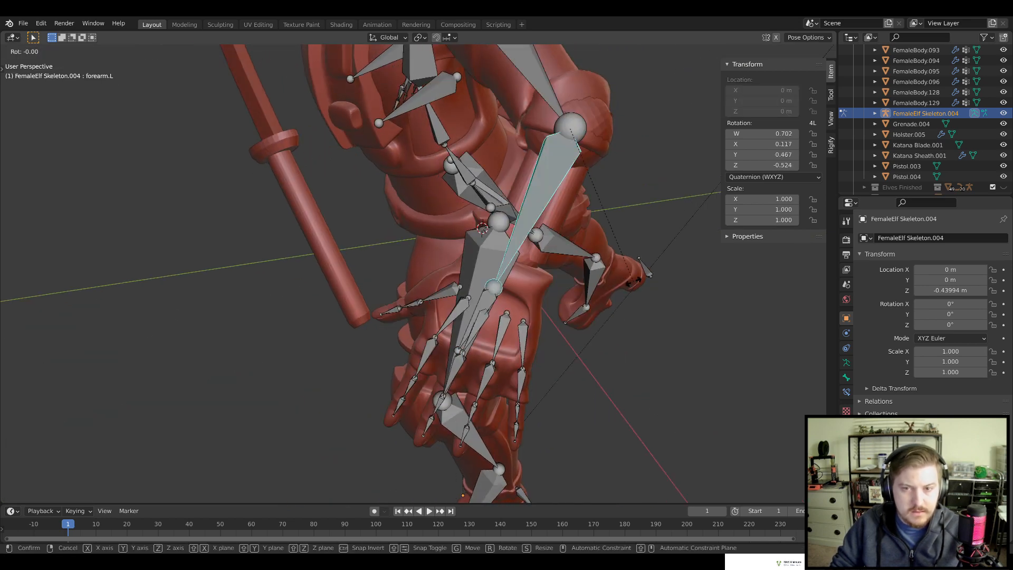
pyautogui.rightClick(605, 289)
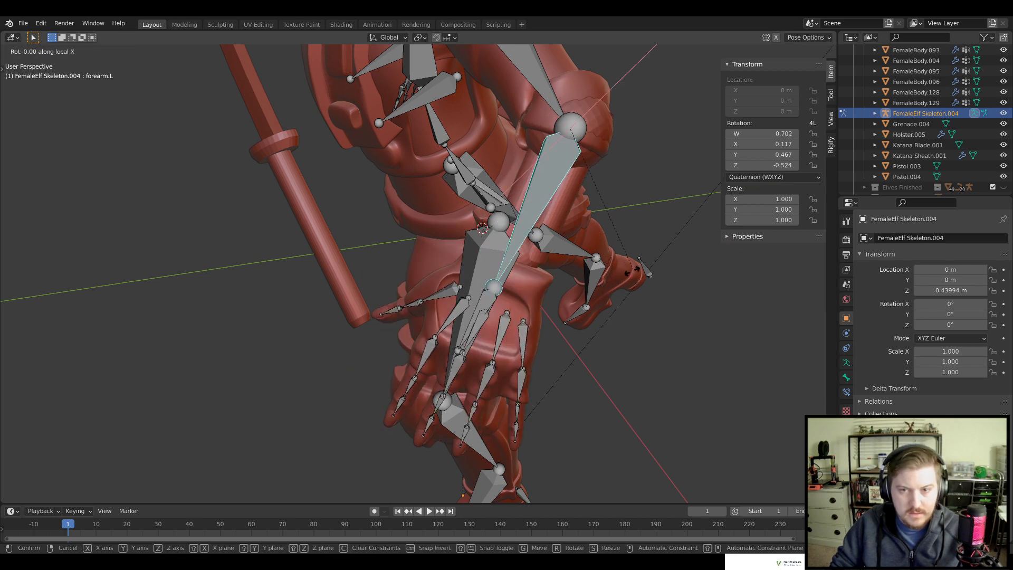
pyautogui.click(545, 299)
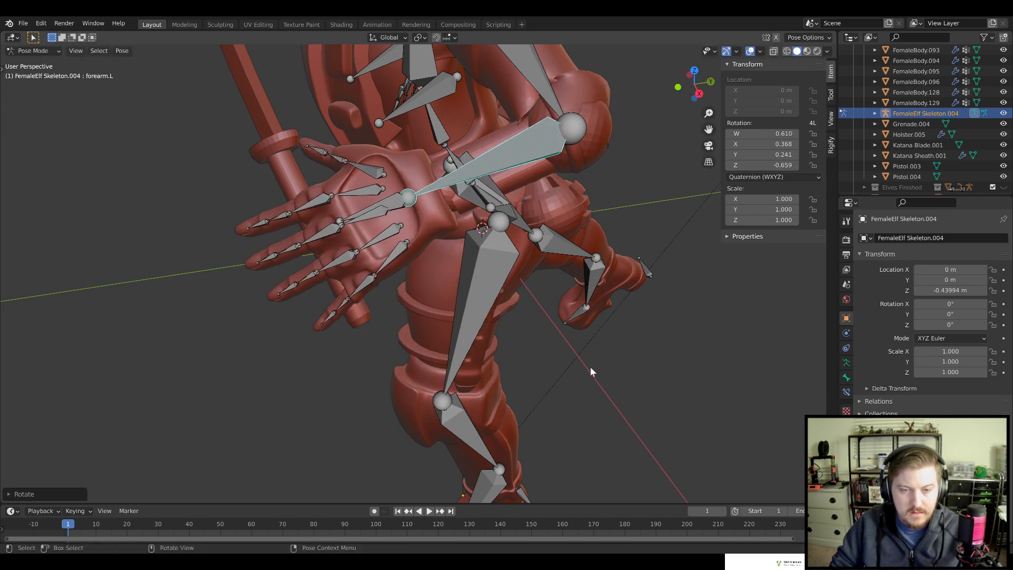
# In front orthographic view, tilt the spine.001 bone about 4° sideways so the torso leans toward the character's left
pyautogui.scroll(-6, 590, 367)
pyautogui.moveTo(430, 371); pyautogui.dragTo(461, 279, button='middle')
pyautogui.scroll(3, 520, 337)
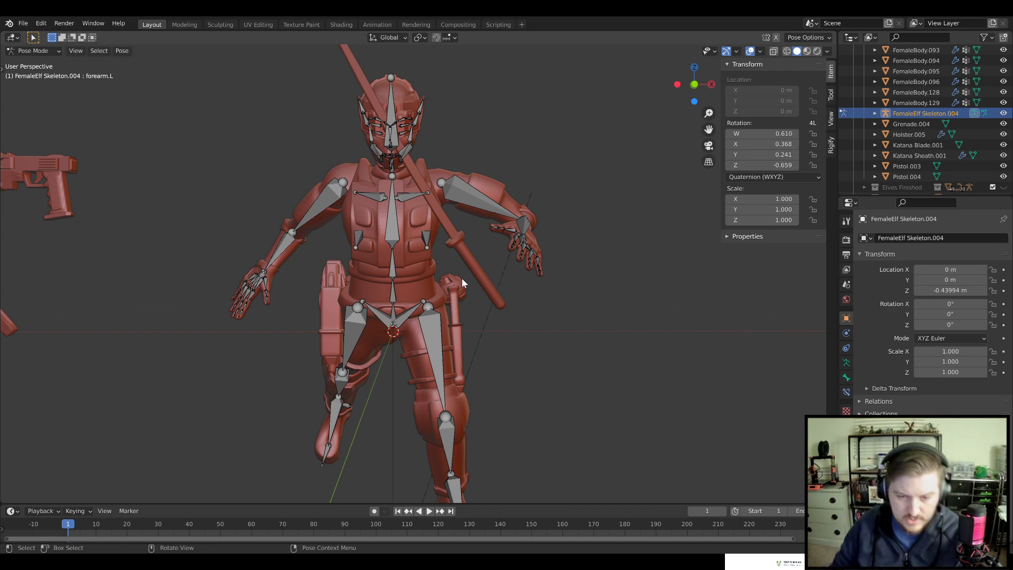
pyautogui.scroll(2, 417, 223)
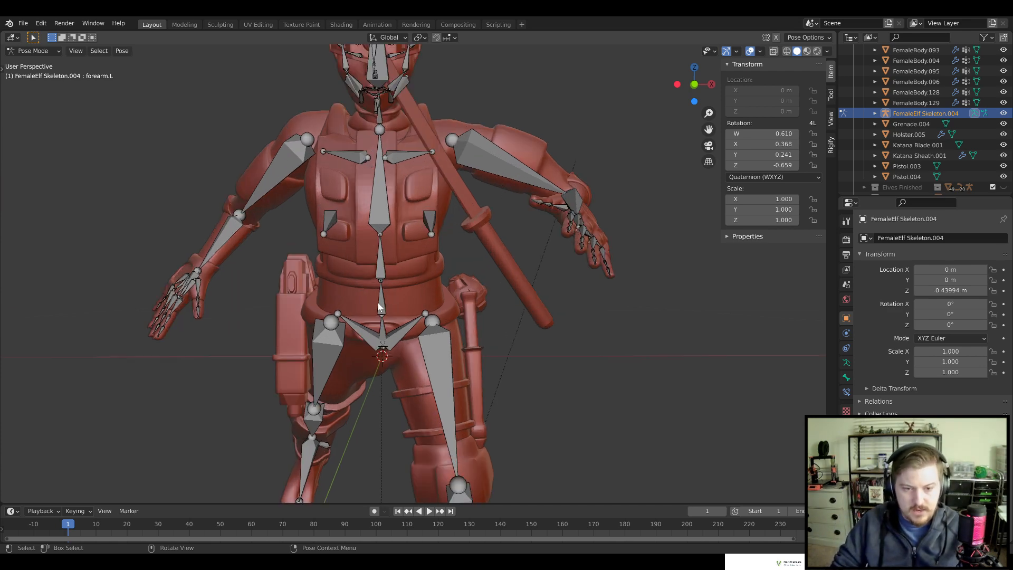
pyautogui.click(379, 307)
pyautogui.press('KP_1')
pyautogui.press('r')
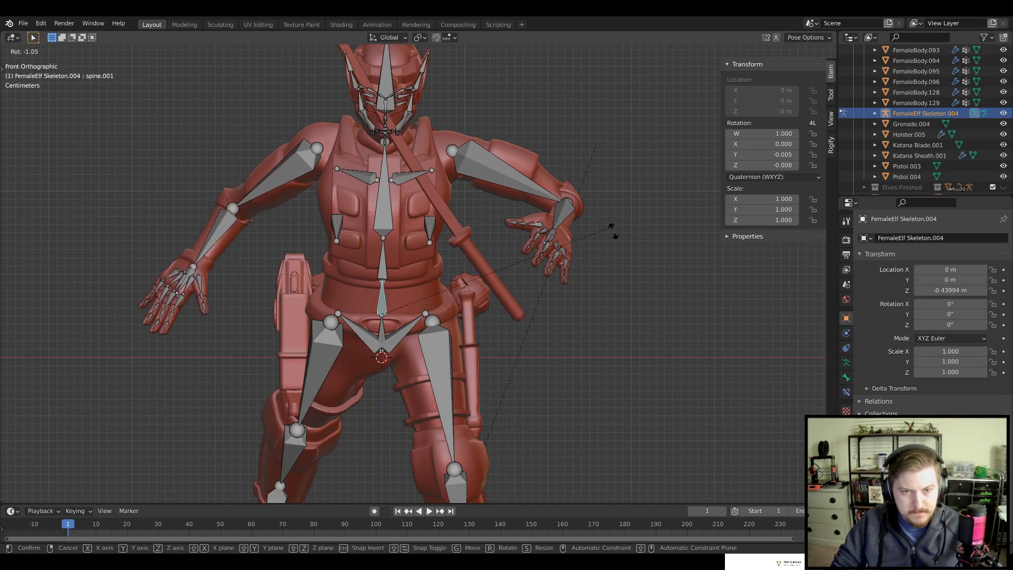
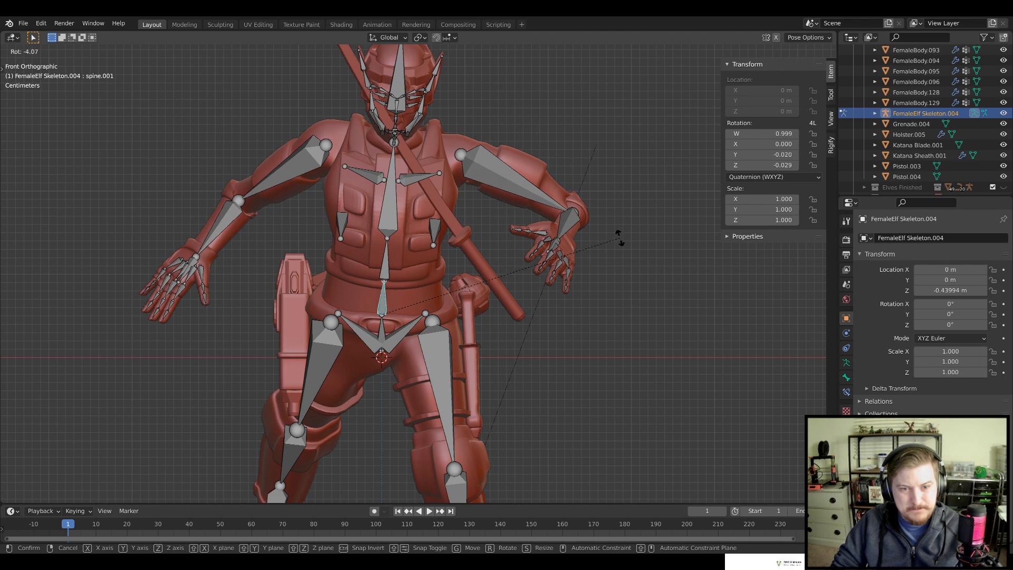
pyautogui.click(619, 238)
# Check the posed body from behind and in front, and hide the FemaleElf Skeleton.004 armature
pyautogui.scroll(-3, 612, 259)
pyautogui.moveTo(619, 276); pyautogui.dragTo(383, 302, button='middle')
pyautogui.scroll(5, 383, 302)
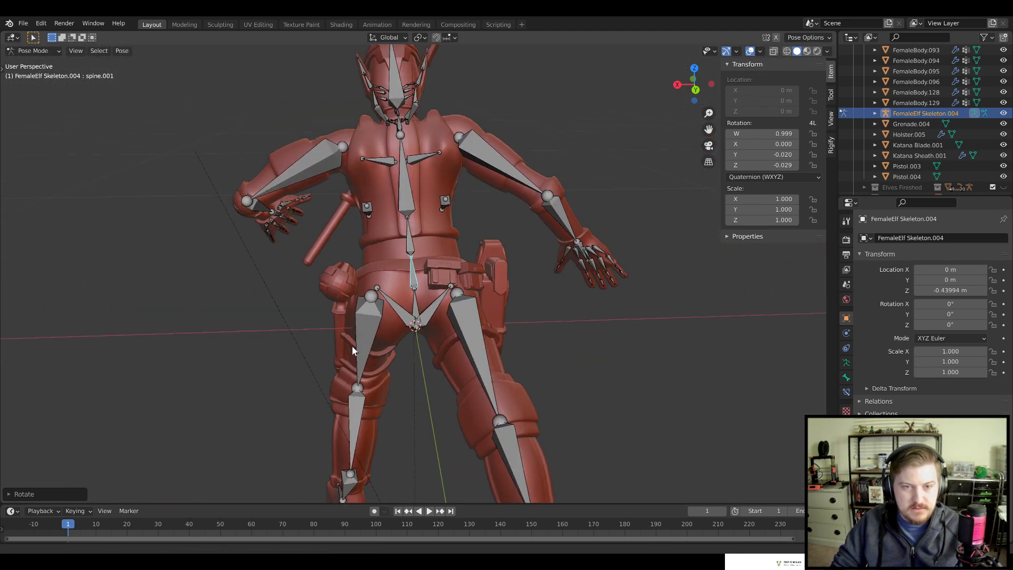
pyautogui.moveTo(351, 345); pyautogui.dragTo(622, 348, button='middle')
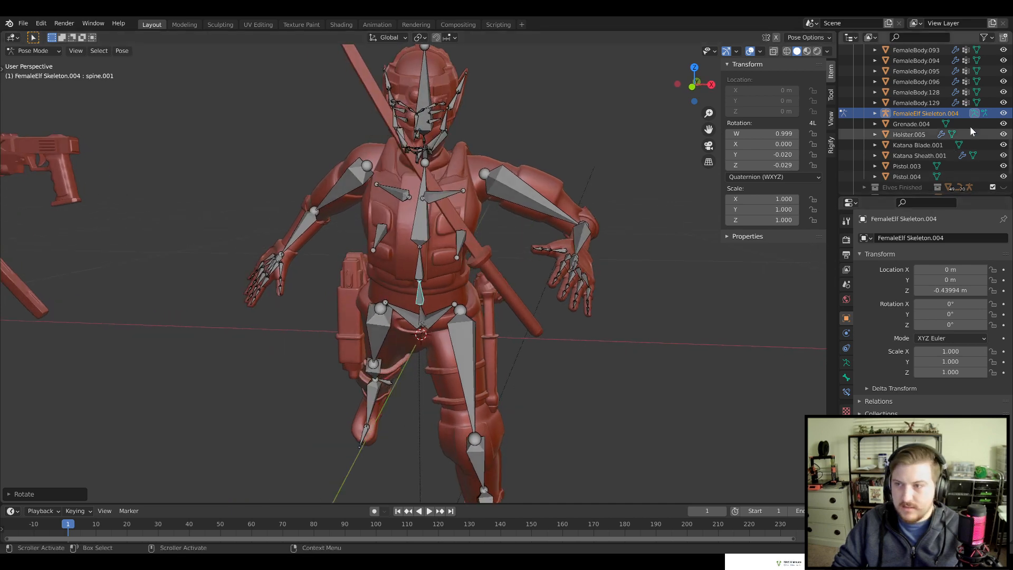
pyautogui.click(1004, 114)
# In front orthographic view, move the katana blade over the left hand, to about X 0.188 m and Z 0.127 m
pyautogui.click(492, 270)
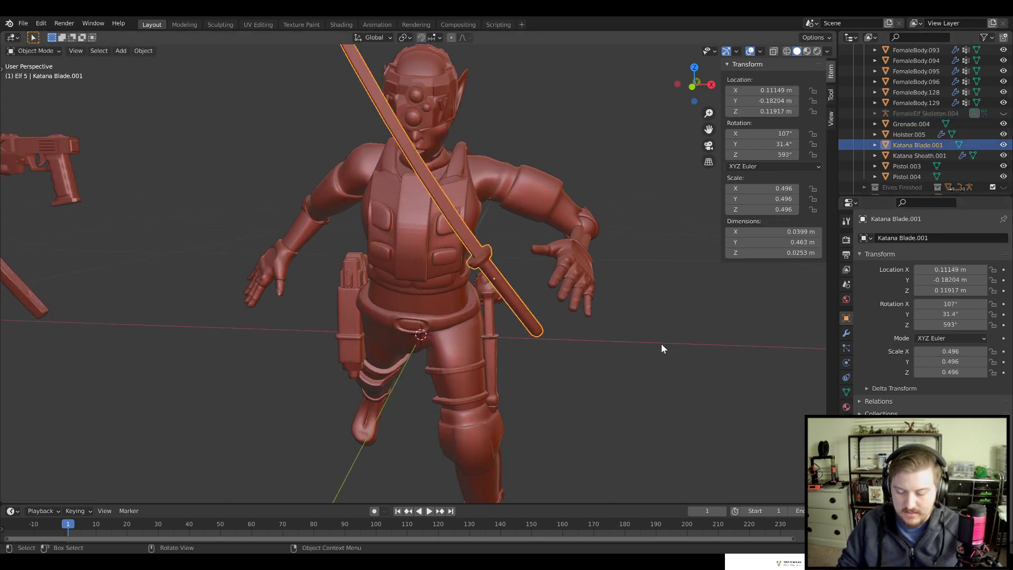
pyautogui.press('KP_1')
pyautogui.press('g')
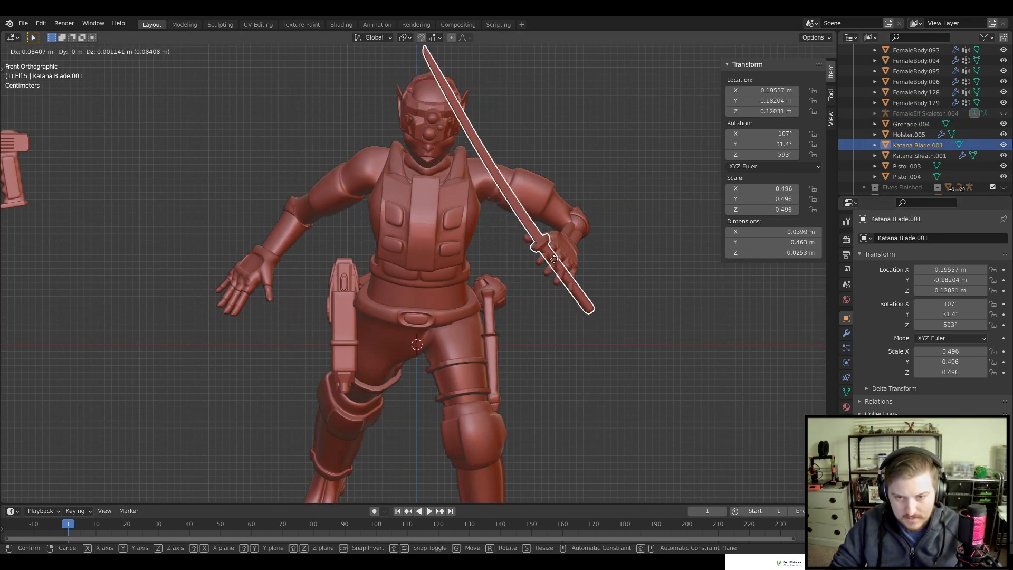
pyautogui.click(558, 268)
# From a close low view, nudge the katana handle along the left fingers to about X 0.183, Y -0.181, Z 0.125 m
pyautogui.moveTo(558, 269); pyautogui.dragTo(633, 296, button='middle')
pyautogui.keyDown('shift'); pyautogui.moveTo(633, 296); pyautogui.dragTo(558, 307, button='middle'); pyautogui.keyUp('shift')
pyautogui.scroll(3, 612, 281)
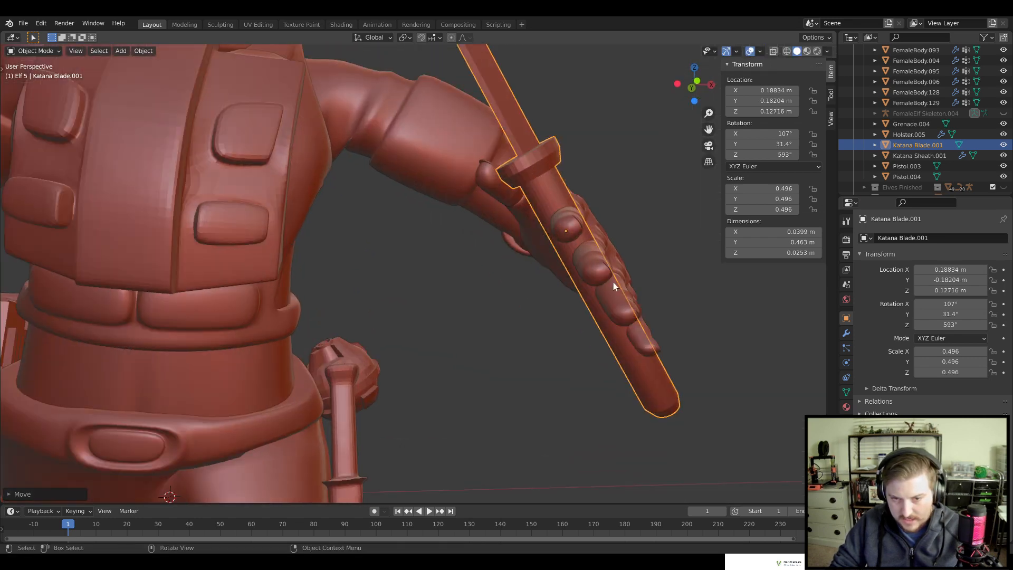
pyautogui.keyDown('shift'); pyautogui.moveTo(612, 280); pyautogui.dragTo(610, 260, button='middle'); pyautogui.keyUp('shift')
pyautogui.scroll(3, 616, 277)
pyautogui.press('g')
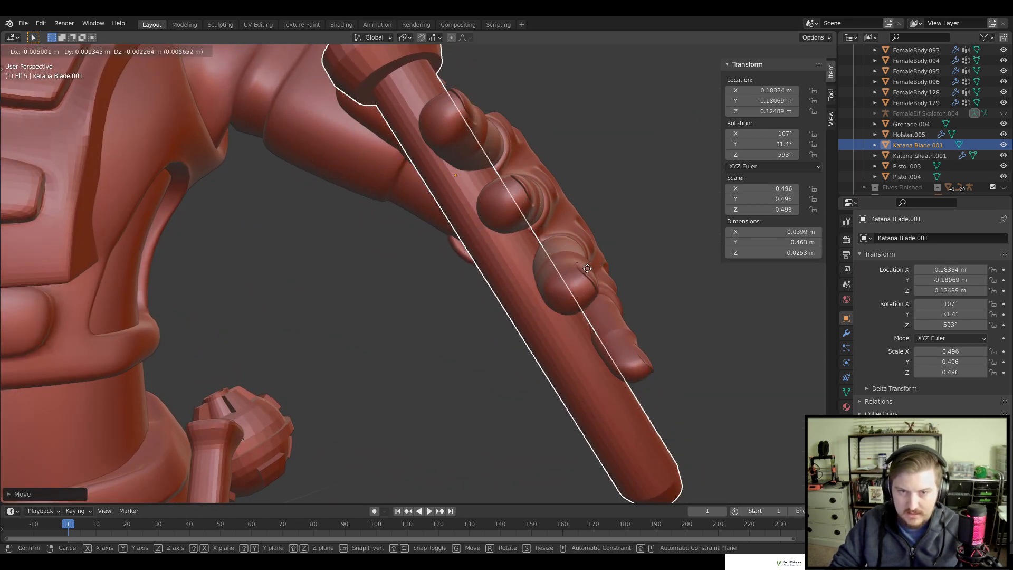
pyautogui.click(590, 267)
# Move the katana handle toward the left palm, to about X 0.189, Y -0.166, Z 0.129 m
pyautogui.scroll(-10, 633, 289)
pyautogui.click(615, 294)
pyautogui.moveTo(614, 294); pyautogui.dragTo(435, 331, button='middle')
pyautogui.scroll(5, 357, 309)
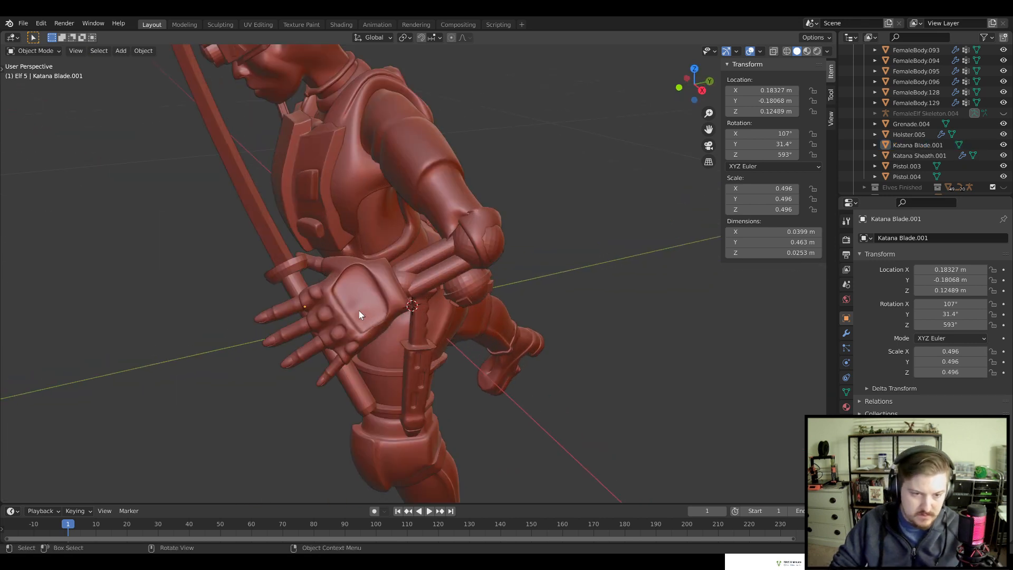
pyautogui.click(299, 289)
pyautogui.press('g')
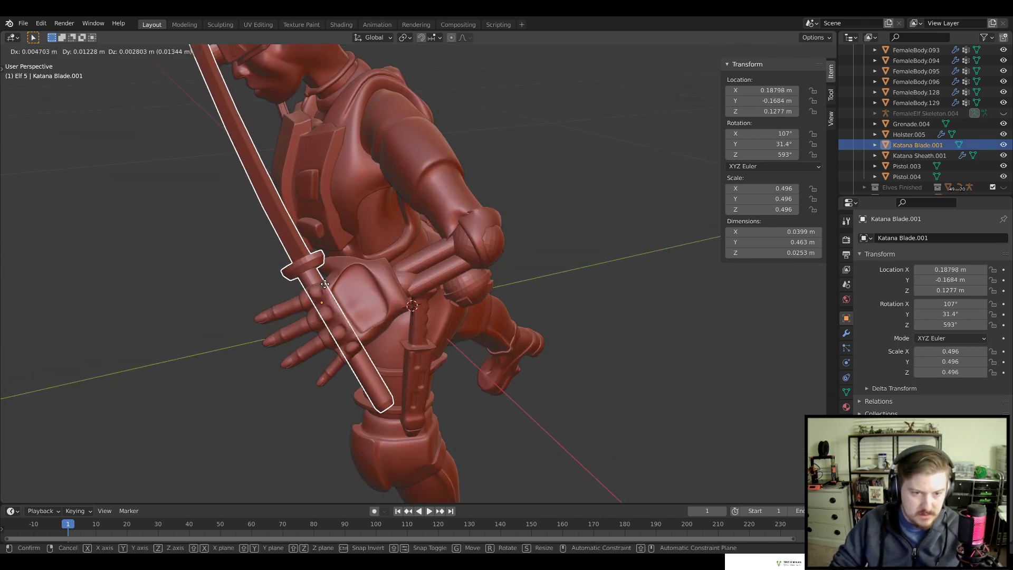
pyautogui.click(327, 287)
pyautogui.click(564, 346)
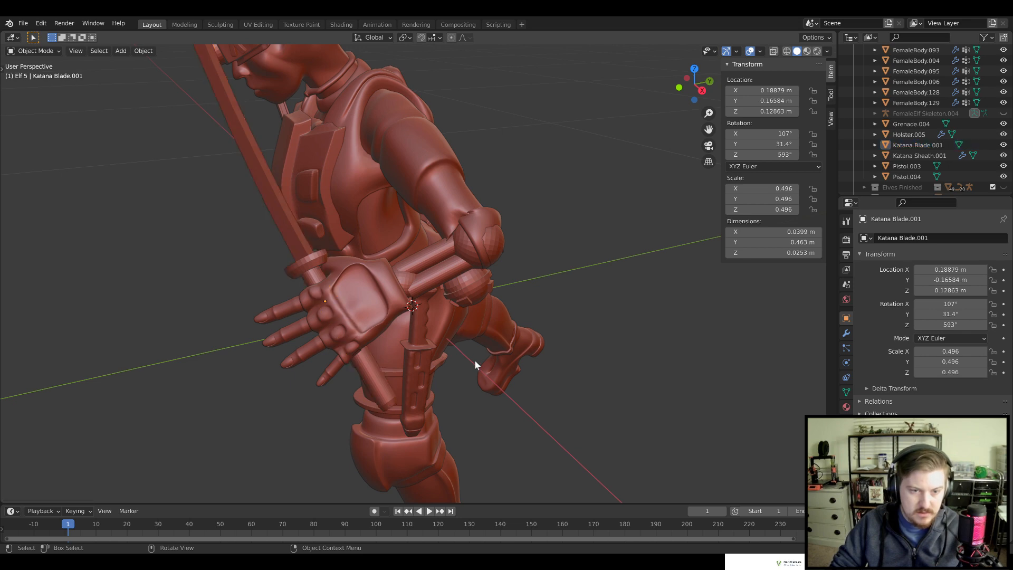
# Unhide the FemaleElf Skeleton.004 armature and put it in Pose Mode with the left hand in close view
pyautogui.click(311, 281)
pyautogui.click(385, 295)
pyautogui.keyDown('shift'); pyautogui.moveTo(423, 309); pyautogui.dragTo(452, 323, button='middle'); pyautogui.keyUp('shift')
pyautogui.scroll(-5, 597, 306)
pyautogui.scroll(5, 452, 323)
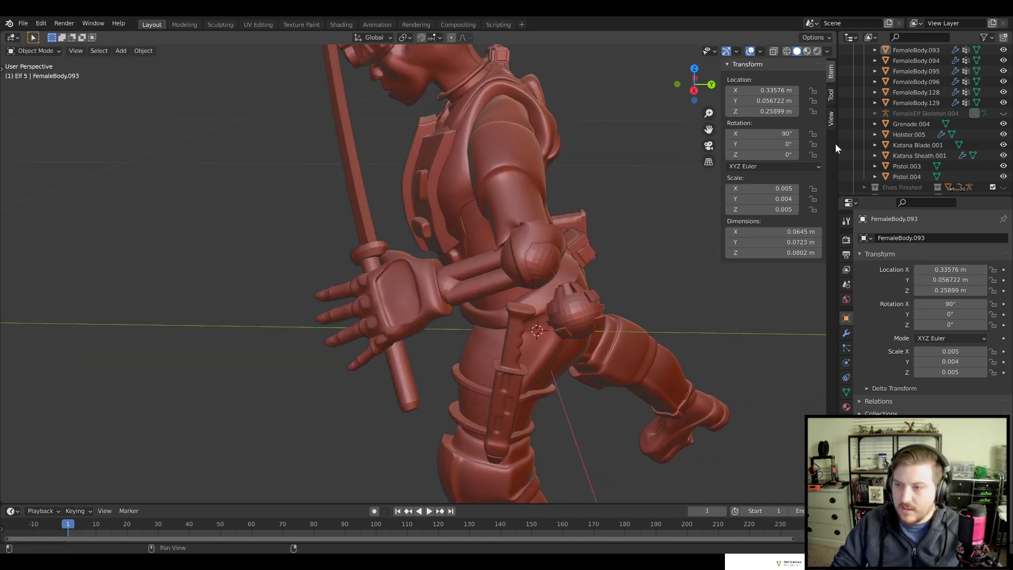
pyautogui.click(1003, 113)
pyautogui.scroll(3, 370, 313)
pyautogui.click(369, 313)
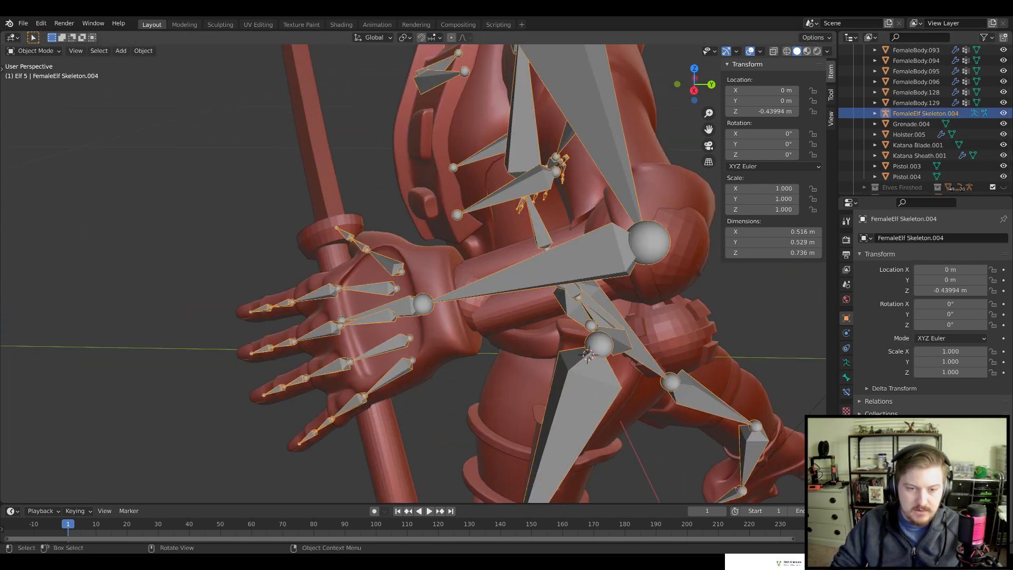
pyautogui.keyDown('shift'); pyautogui.moveTo(470, 325); pyautogui.dragTo(523, 305, button='middle'); pyautogui.keyUp('shift')
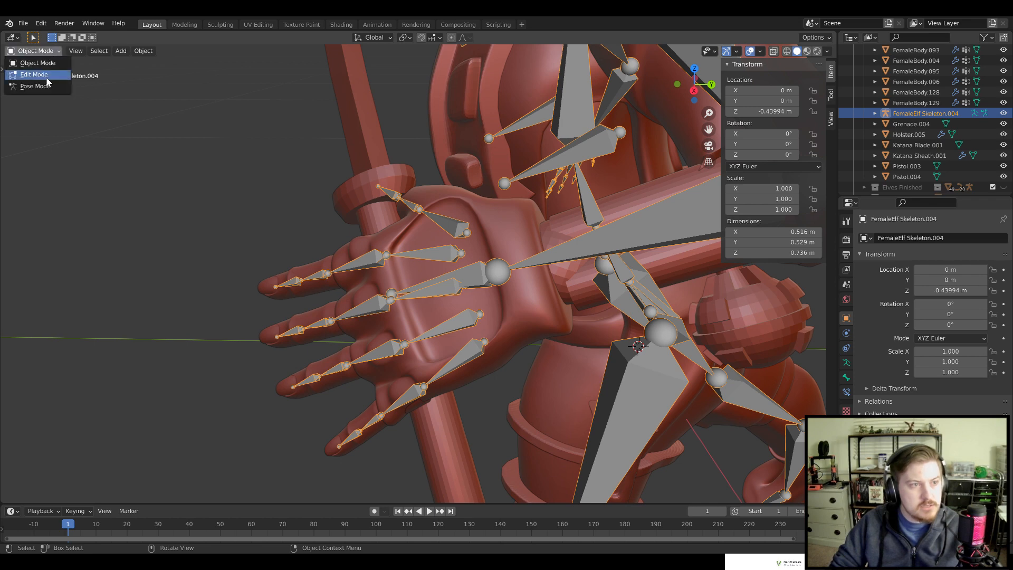
pyautogui.click(53, 89)
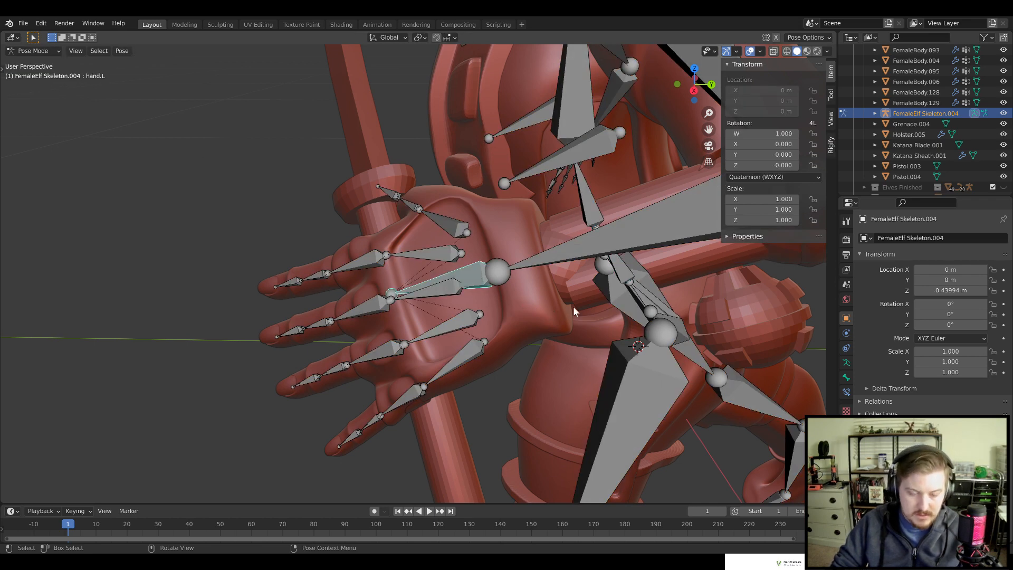
# Rotate the hand.L bone about -8° around its local X axis
pyautogui.press('r')
pyautogui.press('x')
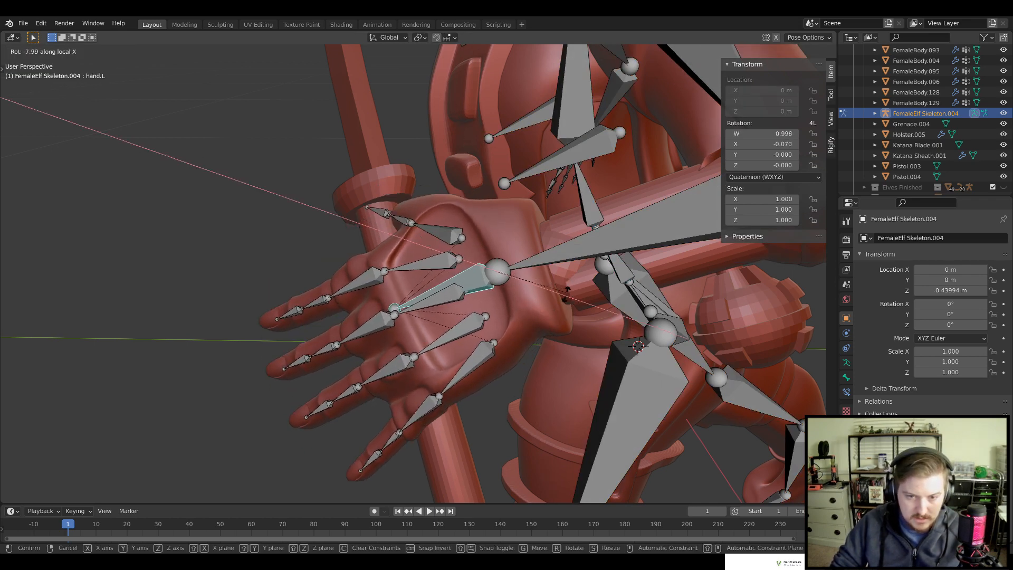
pyautogui.press('Escape')
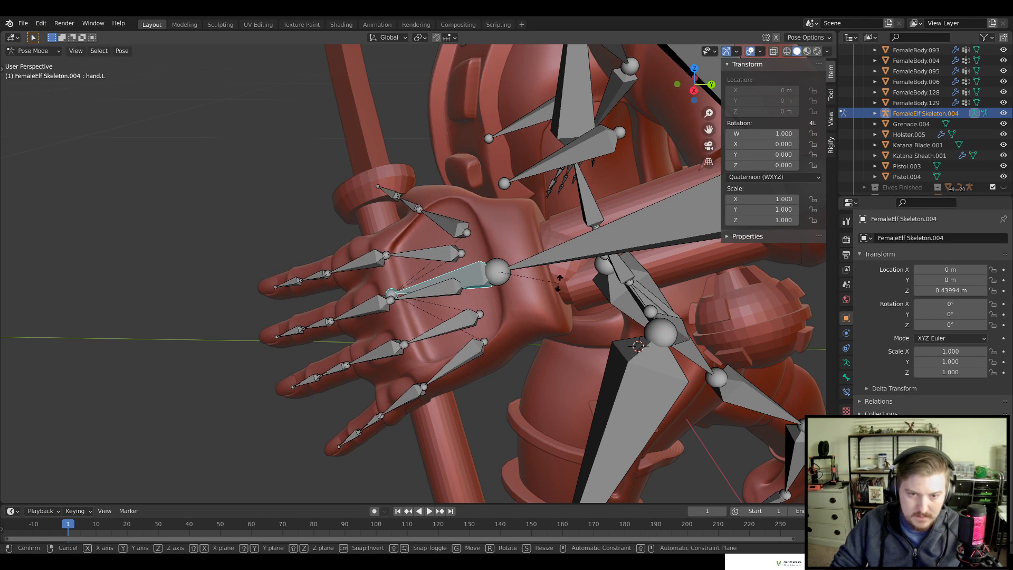
pyautogui.press('x')
pyautogui.press('x')
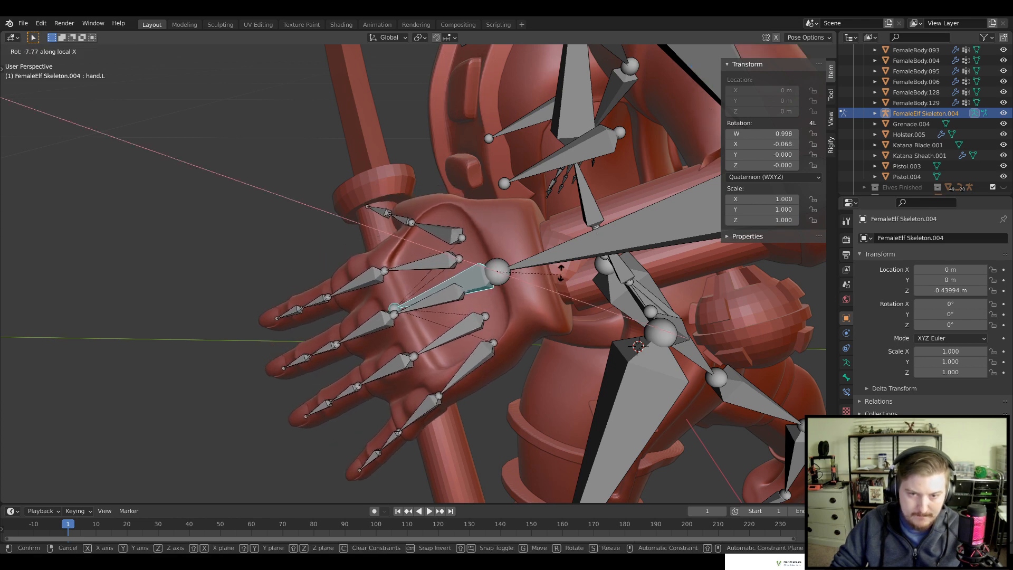
pyautogui.click(566, 267)
# Rotate the forearm.L bone slightly around its local X axis to lower the left hand, and hide the armature
pyautogui.click(567, 262)
pyautogui.press('r')
pyautogui.press('x')
pyautogui.press('x')
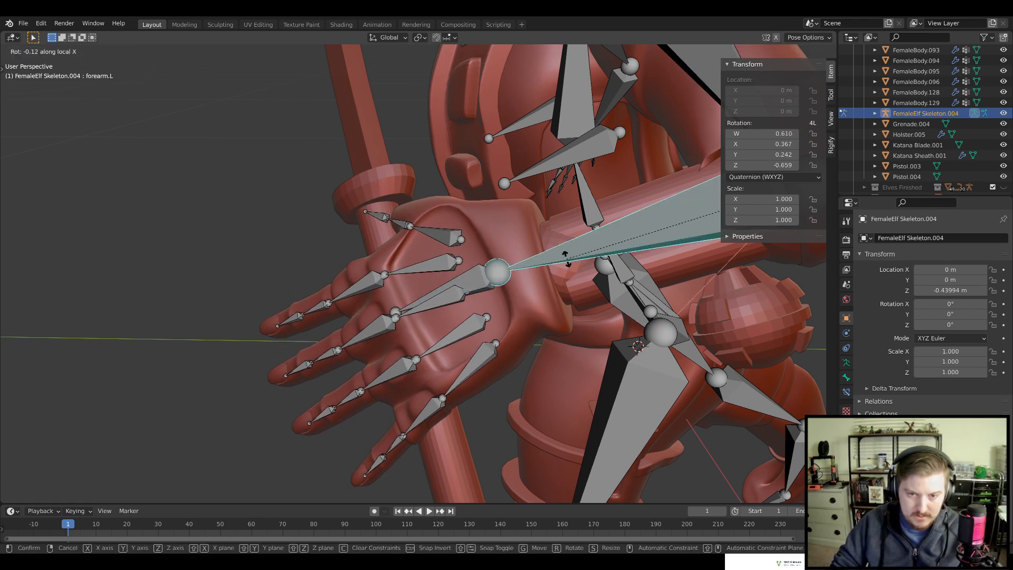
pyautogui.click(570, 269)
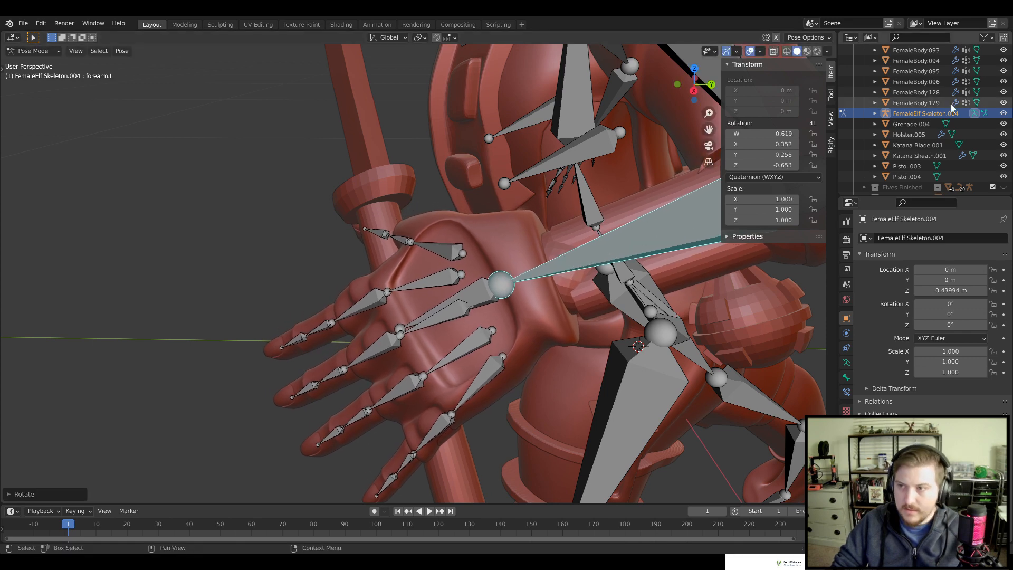
pyautogui.click(1003, 114)
# Rotate the katana blade to about 101°, 48.1°, 599° and move it into the left palm at about X 0.197, Y -0.156, Z 0.120 m
pyautogui.click(366, 216)
pyautogui.moveTo(366, 217); pyautogui.dragTo(549, 174, button='middle')
pyautogui.press('r')
pyautogui.click(606, 185)
pyautogui.press('g')
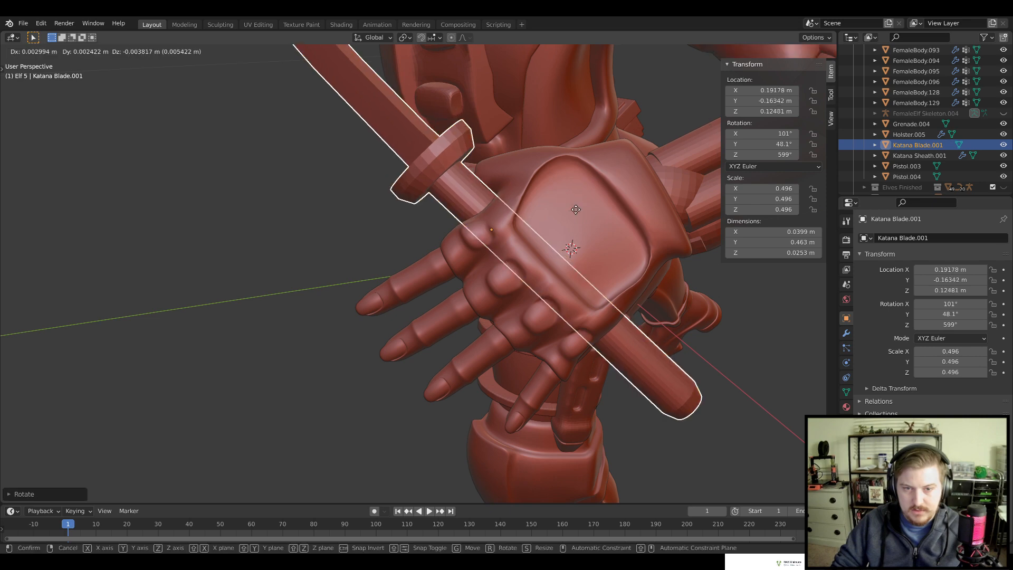
pyautogui.click(597, 221)
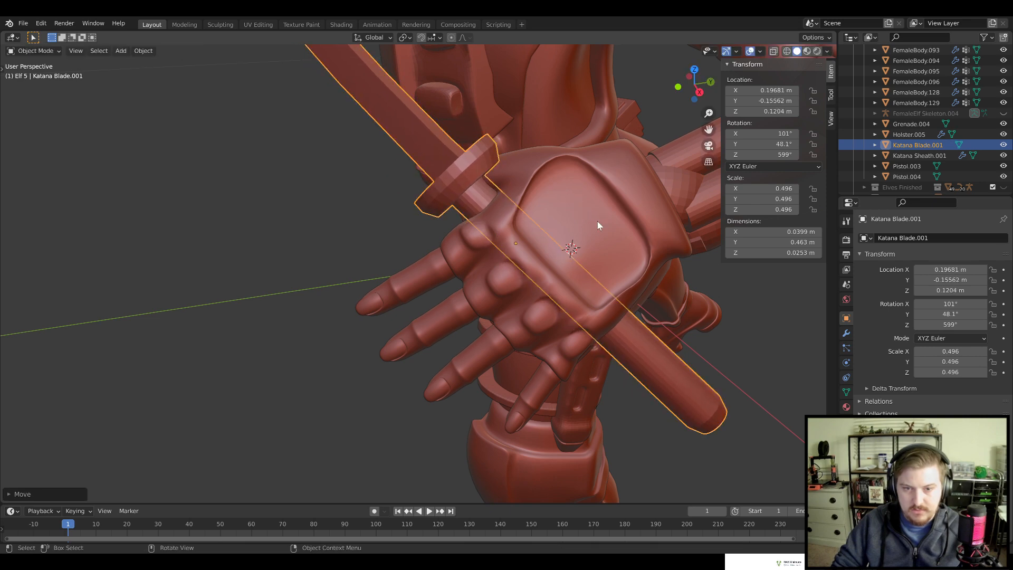
# In front orthographic view, move the loose Pistol.004 to the character's right hand, at about X -0.230 m and Z 0.113 m
pyautogui.click(308, 307)
pyautogui.scroll(-4, 312, 338)
pyautogui.moveTo(311, 341); pyautogui.dragTo(543, 299, button='middle')
pyautogui.scroll(-5, 420, 262)
pyautogui.scroll(-4, 438, 303)
pyautogui.scroll(6, 434, 277)
pyautogui.click(111, 189)
pyautogui.press('KP_1')
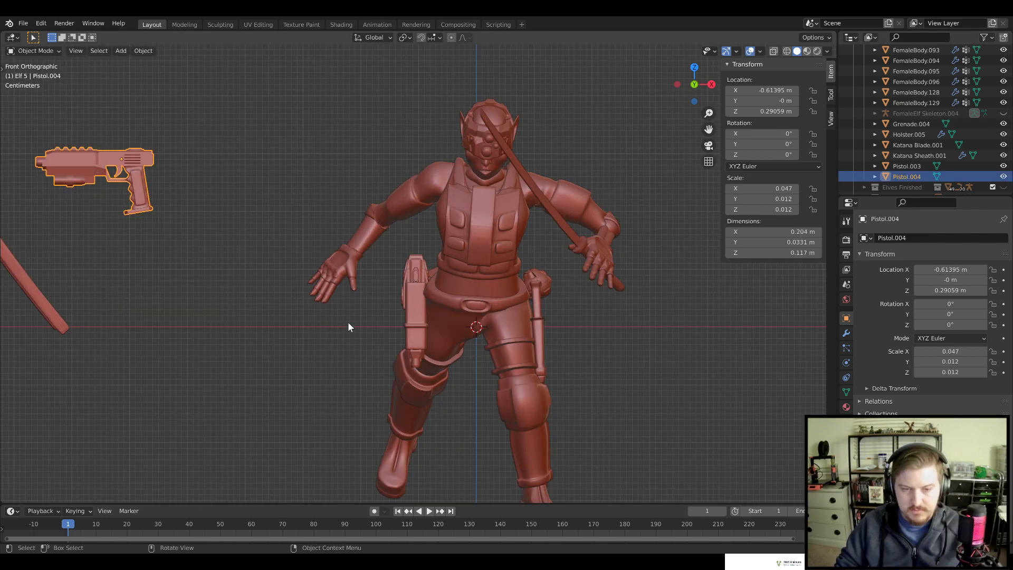
pyautogui.press('g')
pyautogui.click(432, 349)
# Try tilting the pistol about 70° in front view, and clear its rotation
pyautogui.press('r')
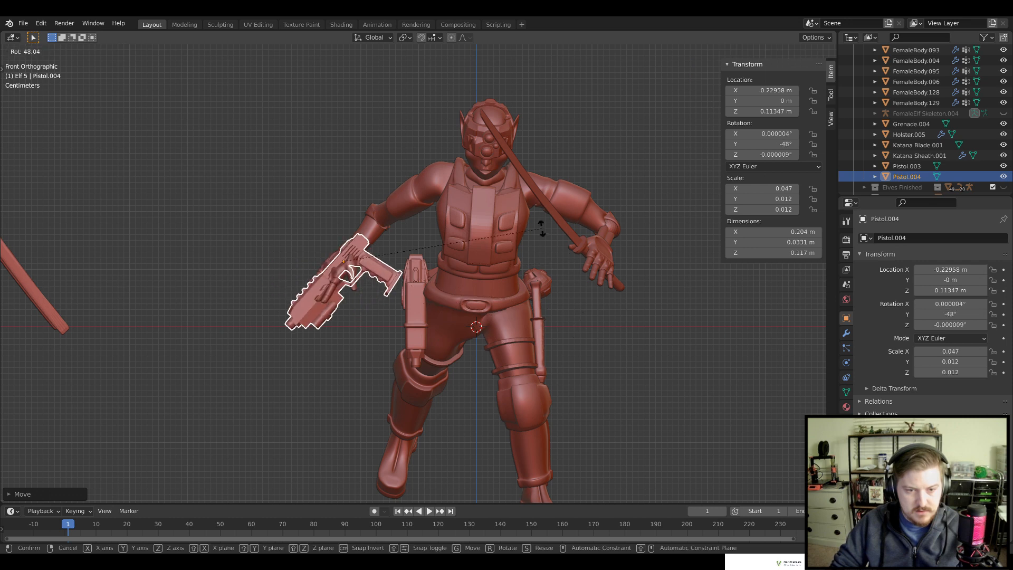
pyautogui.click(525, 182)
pyautogui.press('r')
pyautogui.press('z')
pyautogui.press('Escape')
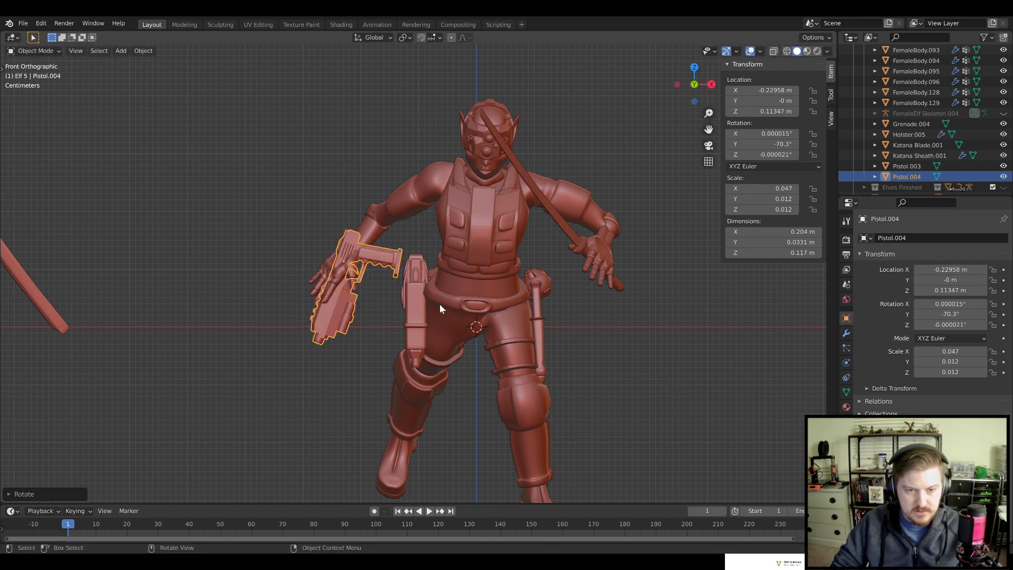
pyautogui.hotkey('alt', 'r')
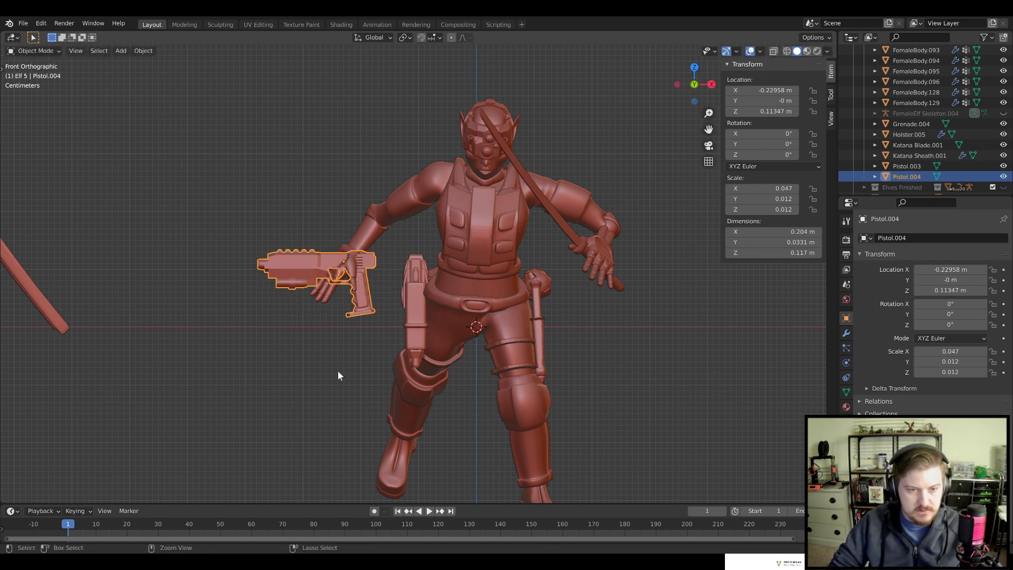
# Rotate the pistol 90° around Z and 90° around X so its barrel points down
pyautogui.moveTo(345, 328); pyautogui.dragTo(404, 345, button='middle')
pyautogui.write('r')
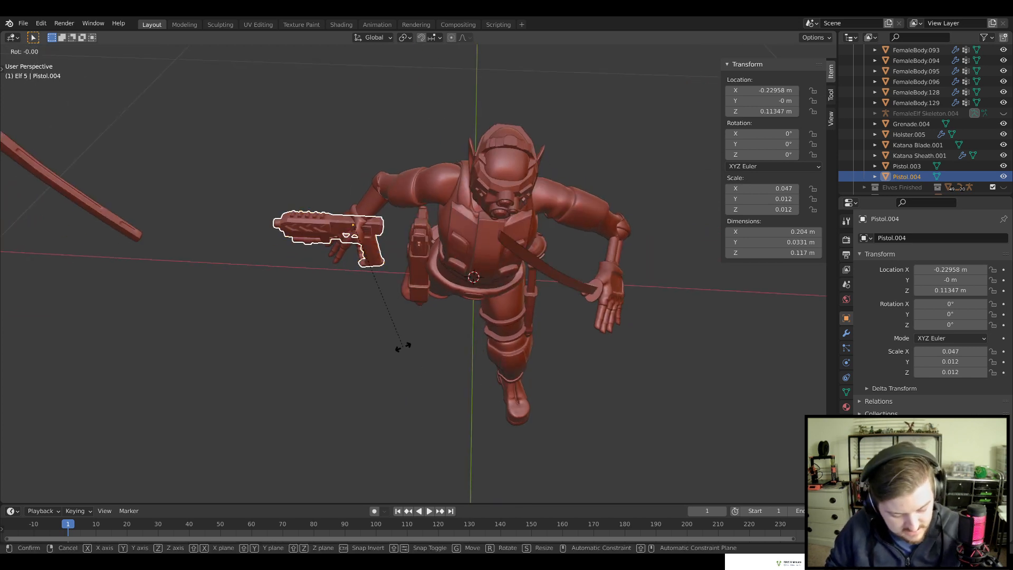
pyautogui.write('0')
pyautogui.press('Return')
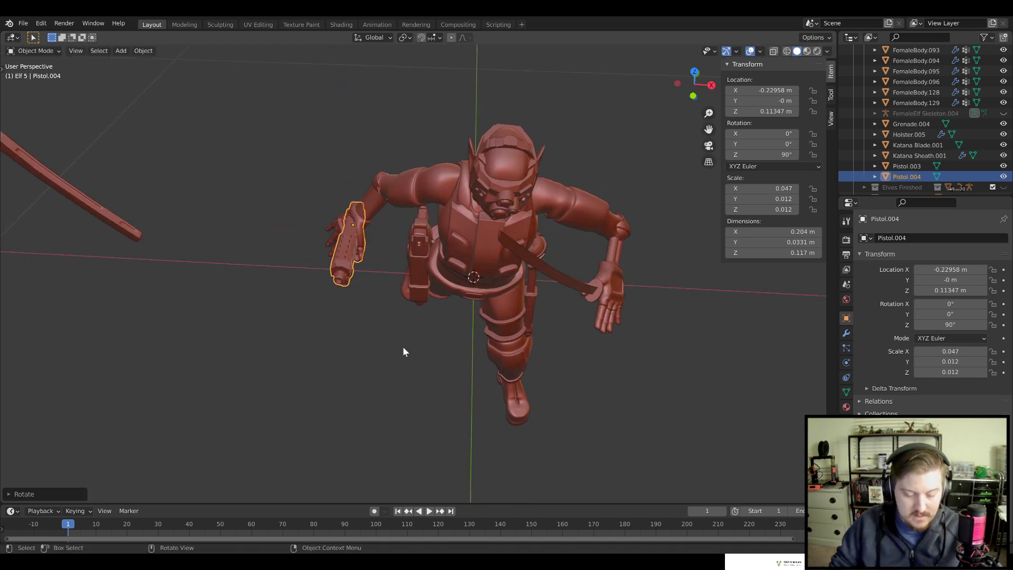
pyautogui.press('r')
pyautogui.press('x')
pyautogui.press('Return')
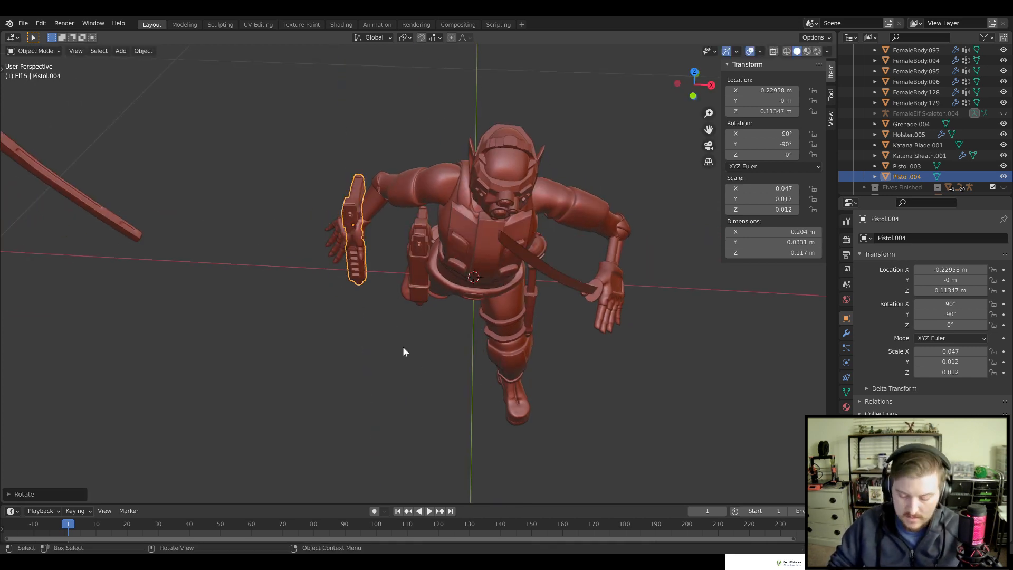
# In front view, move the pistol to about X -0.233, Z 0.056 m and tilt it to a Y rotation of about -44.6°
pyautogui.press('KP_1')
pyautogui.press('g')
pyautogui.click(346, 308)
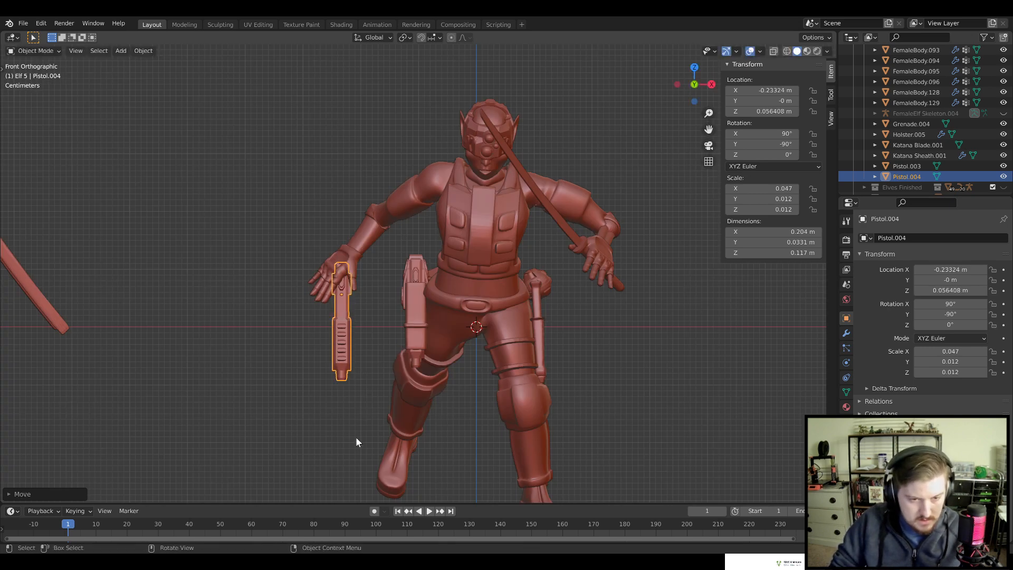
pyautogui.moveTo(355, 437); pyautogui.dragTo(343, 403, button='middle')
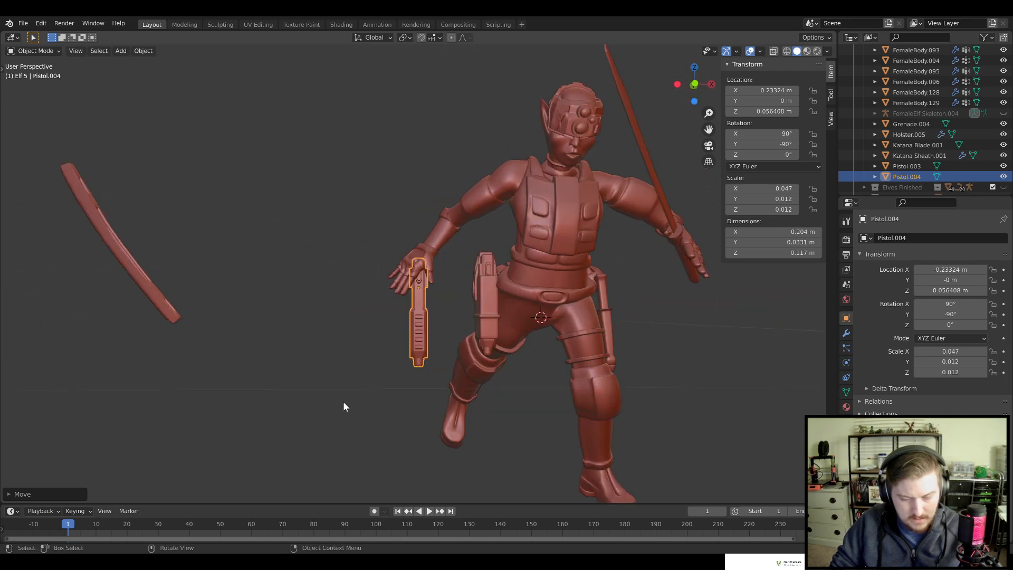
pyautogui.press('KP_1')
pyautogui.scroll(2, 508, 375)
pyautogui.press('r')
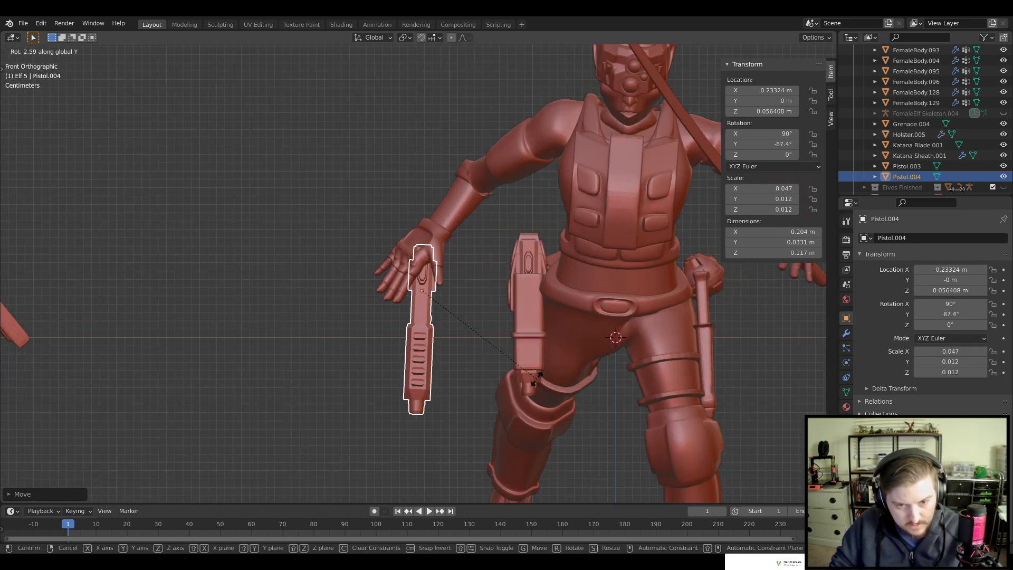
pyautogui.click(441, 395)
# Rotate the pistol about 38° around its local X axis to line its grip up with the right hand
pyautogui.press('r')
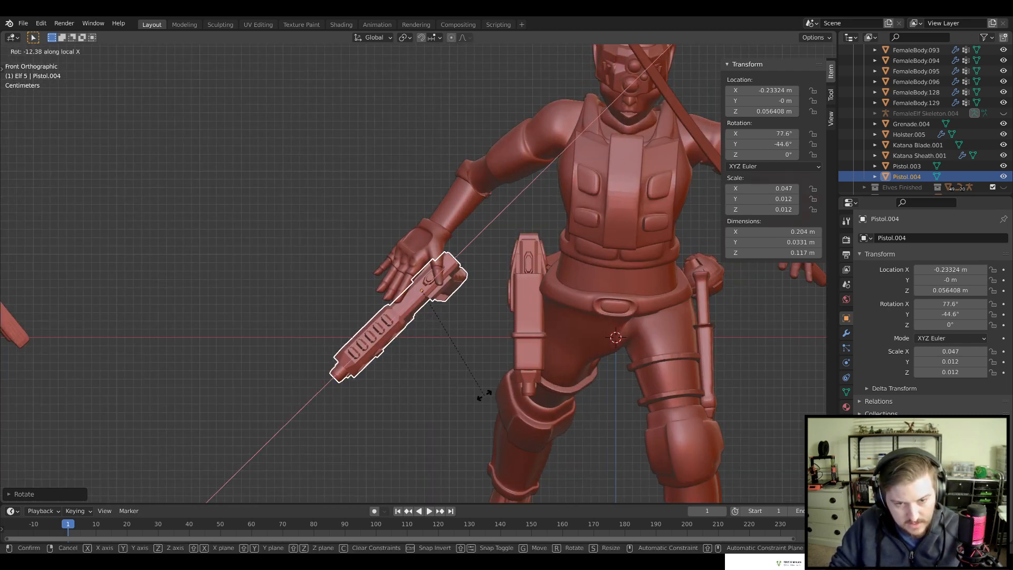
pyautogui.press('Escape')
pyautogui.moveTo(473, 339); pyautogui.dragTo(316, 388, button='middle')
pyautogui.press('r')
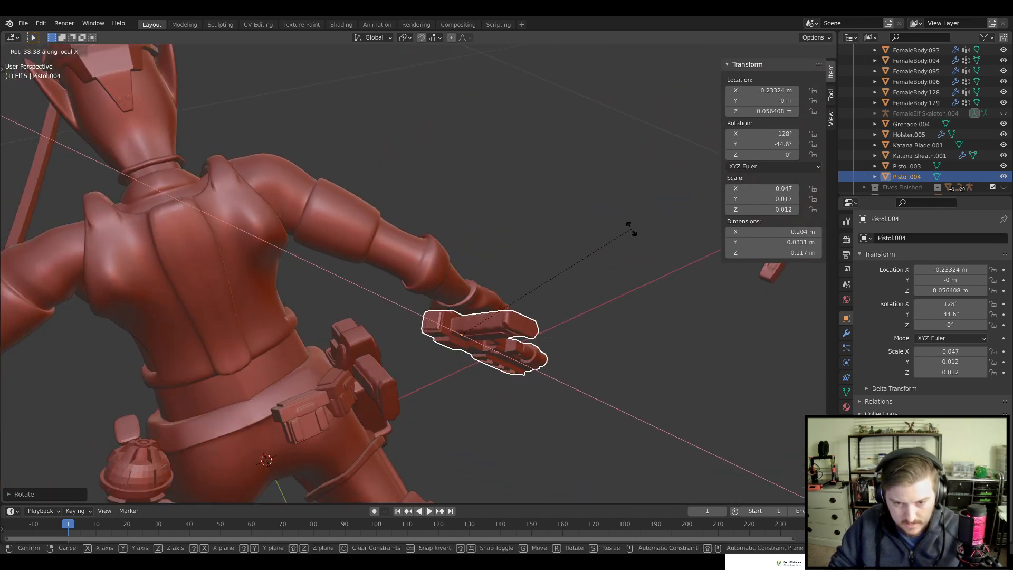
pyautogui.click(628, 226)
# Delete the Pistol.003 object from the thigh holster
pyautogui.moveTo(628, 226); pyautogui.dragTo(475, 362, button='middle')
pyautogui.click(483, 201)
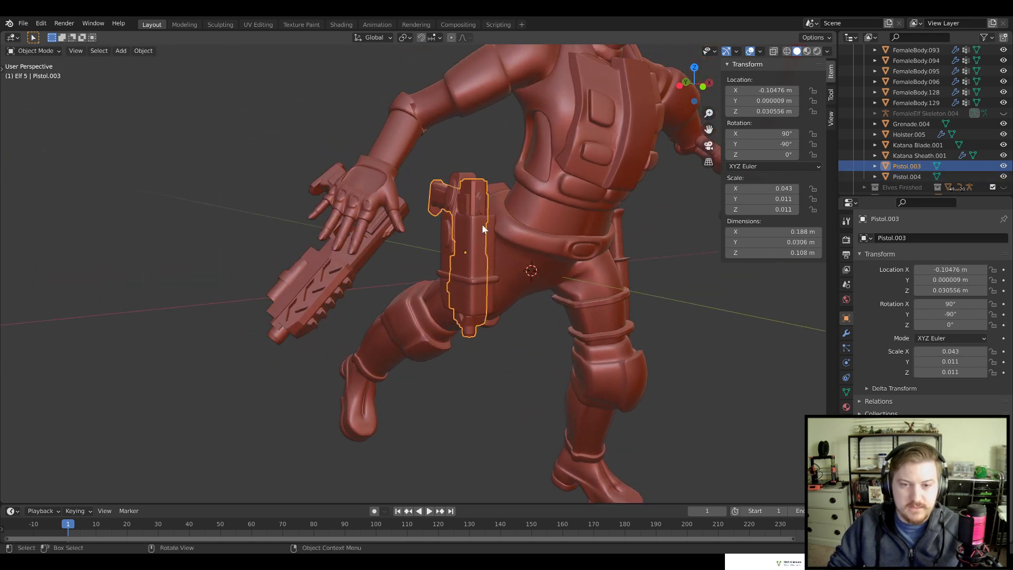
pyautogui.scroll(3, 507, 222)
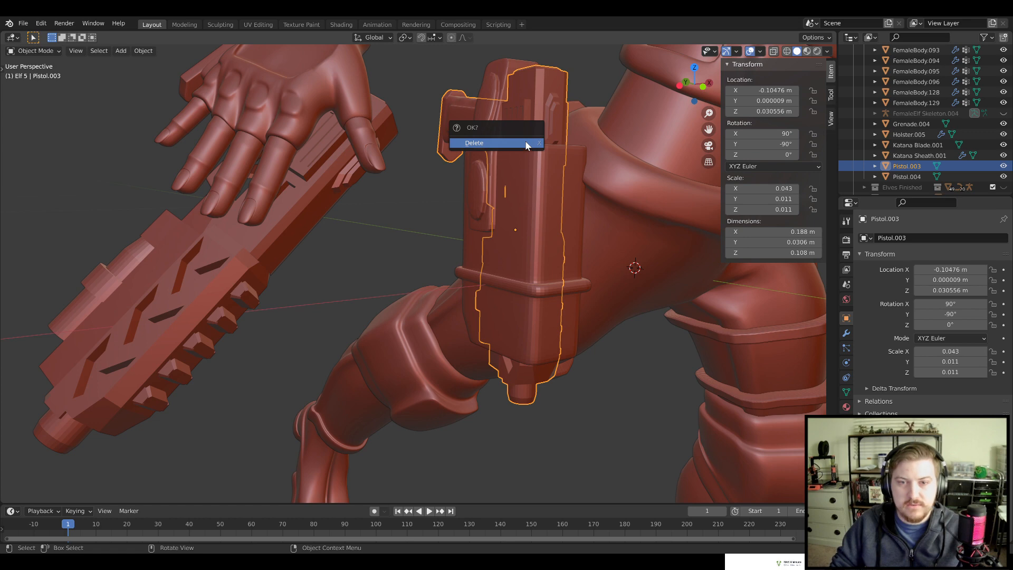
pyautogui.click(525, 141)
pyautogui.moveTo(458, 223); pyautogui.dragTo(498, 255, button='middle')
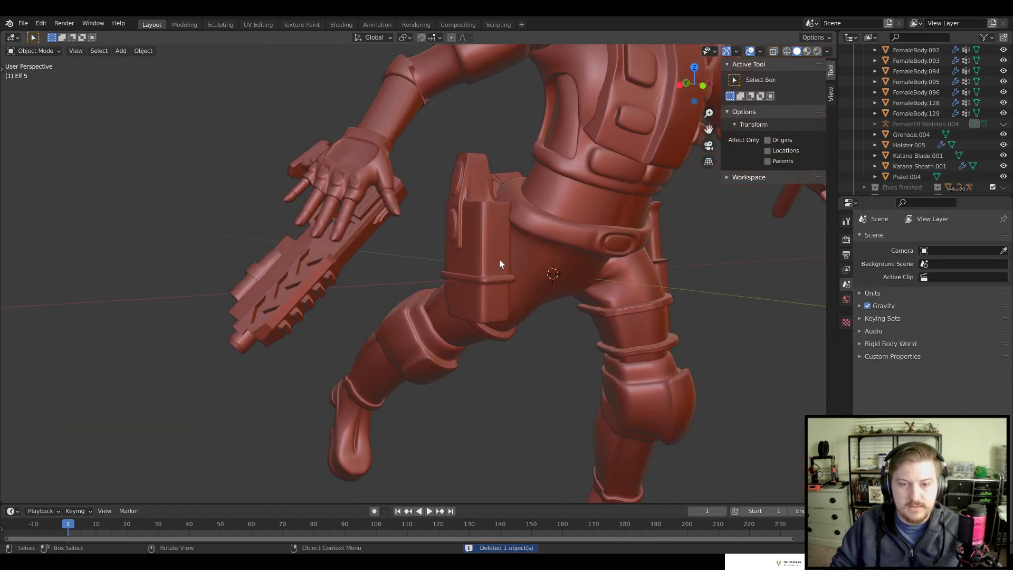
# Select Pistol.004 and move it closer to the palm of the right hand
pyautogui.click(499, 258)
pyautogui.click(350, 215)
pyautogui.moveTo(384, 249); pyautogui.dragTo(426, 441, button='middle')
pyautogui.click(318, 259)
pyautogui.press('g')
pyautogui.click(428, 332)
# Roll the pistol around its local X axis and adjust its position along local Y beside the right palm
pyautogui.moveTo(491, 323); pyautogui.dragTo(487, 280, button='middle')
pyautogui.press('r')
pyautogui.press('x')
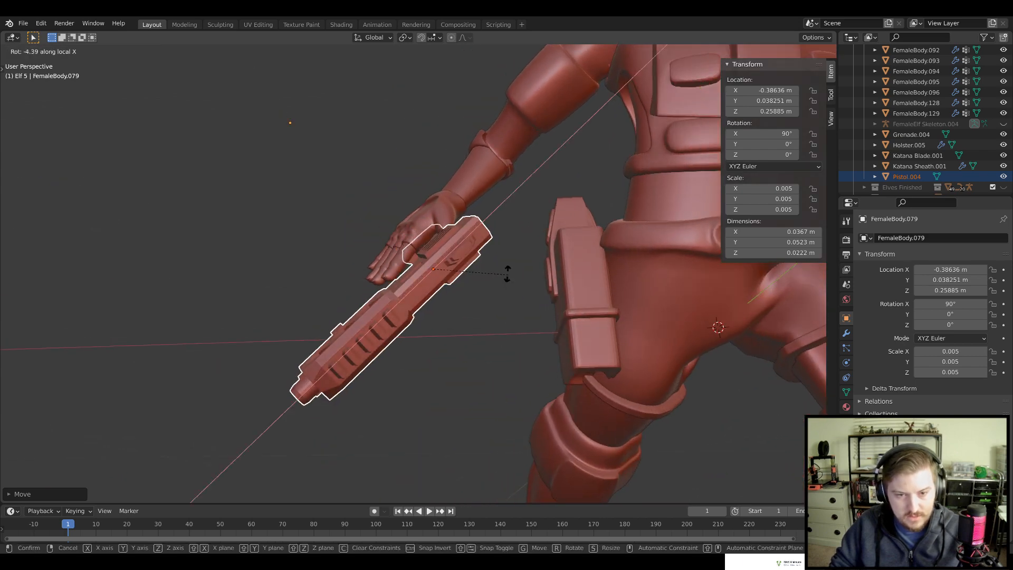
pyautogui.click(502, 264)
pyautogui.press('g')
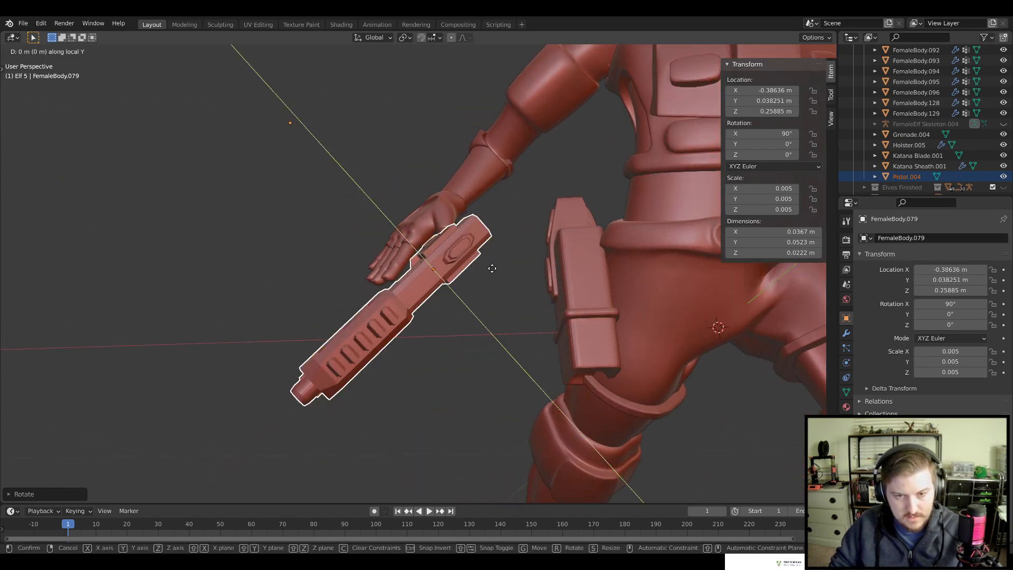
pyautogui.click(491, 266)
# Examine the whole posed character from the front with the katana and pistol placed at the hands
pyautogui.moveTo(487, 259); pyautogui.dragTo(468, 397, button='middle')
pyautogui.scroll(-10, 470, 395)
pyautogui.moveTo(515, 339); pyautogui.dragTo(517, 315, button='middle')
pyautogui.scroll(3, 551, 302)
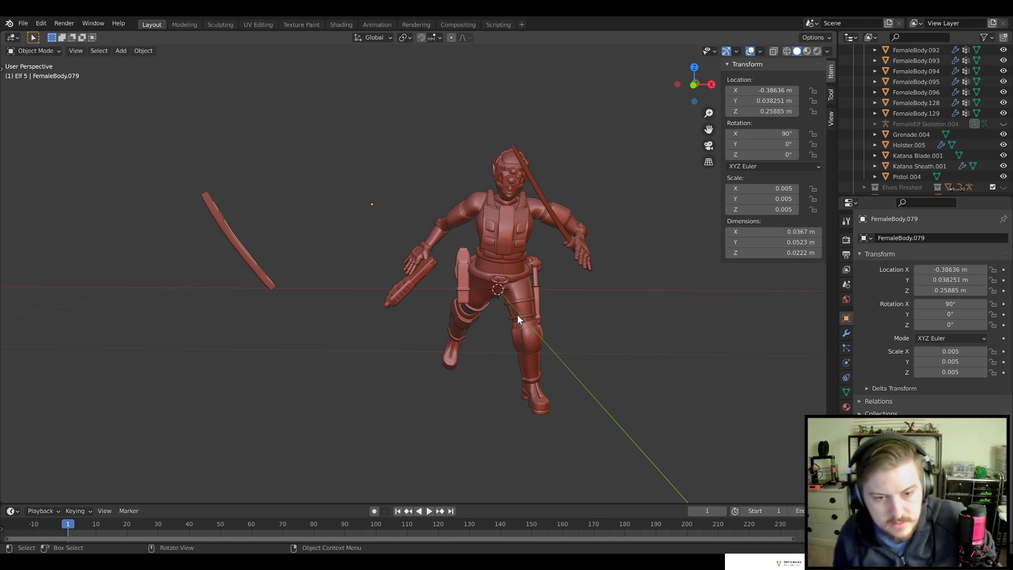
pyautogui.scroll(2, 671, 303)
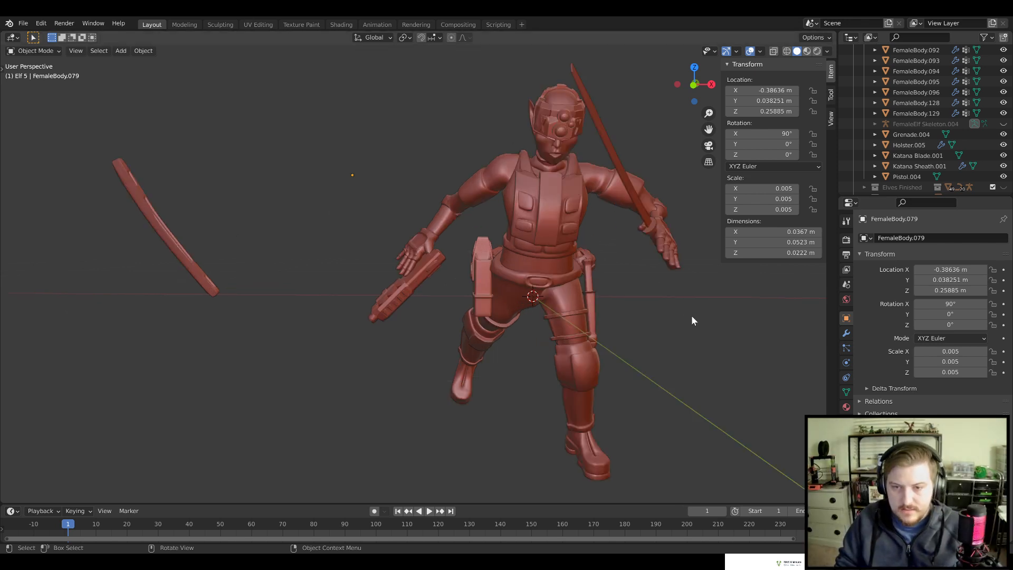
pyautogui.moveTo(692, 320); pyautogui.dragTo(588, 303, button='middle')
pyautogui.scroll(-3, 588, 303)
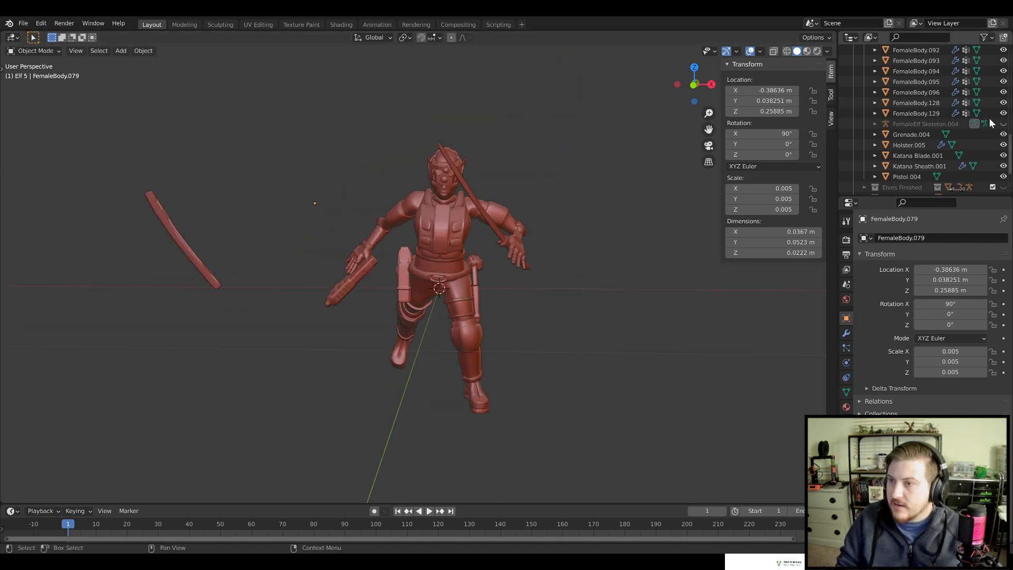
pyautogui.scroll(5, 967, 146)
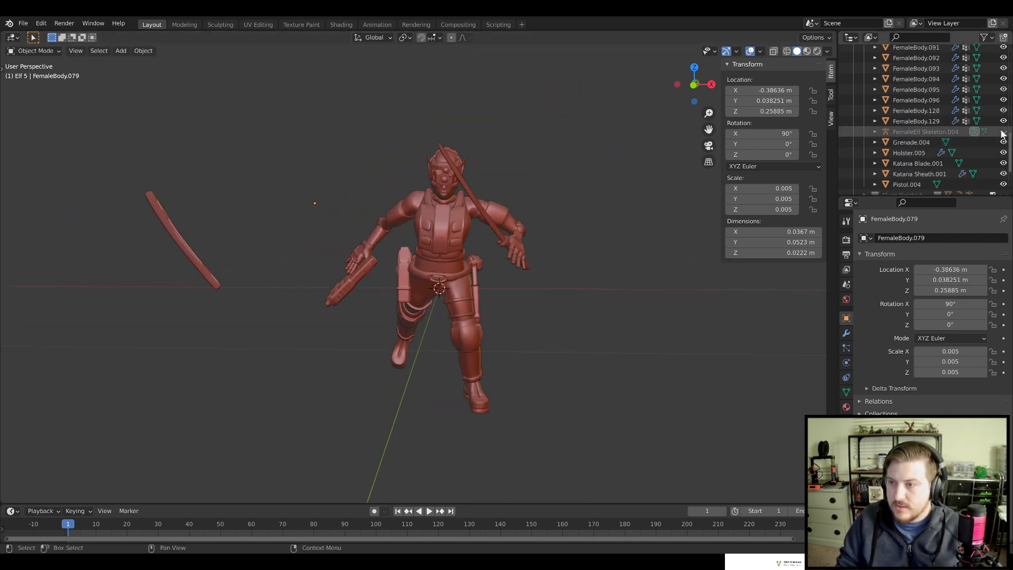
# Unhide FemaleElf Skeleton.004, select it and switch it to Pose Mode
pyautogui.click(1003, 131)
pyautogui.scroll(3, 511, 156)
pyautogui.click(587, 190)
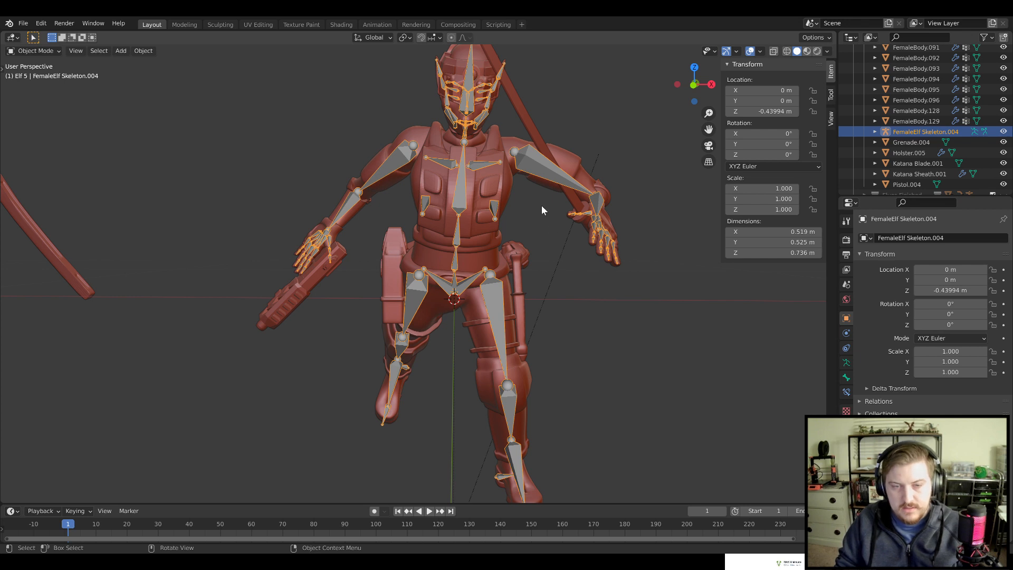
pyautogui.click(42, 86)
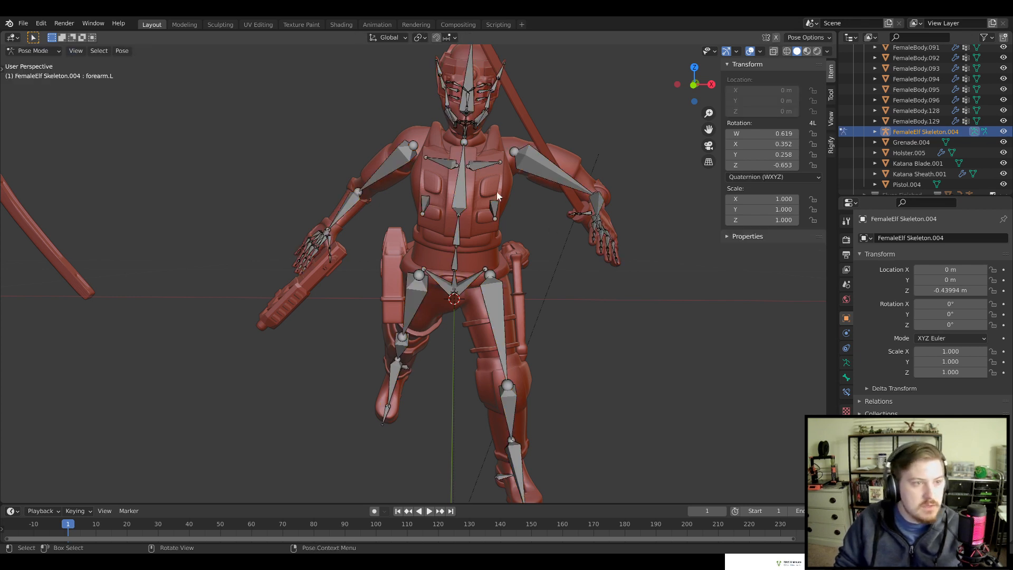
# Rotate the upper_arm.L bone around its local X axis to bring the left arm closer to the torso
pyautogui.click(548, 165)
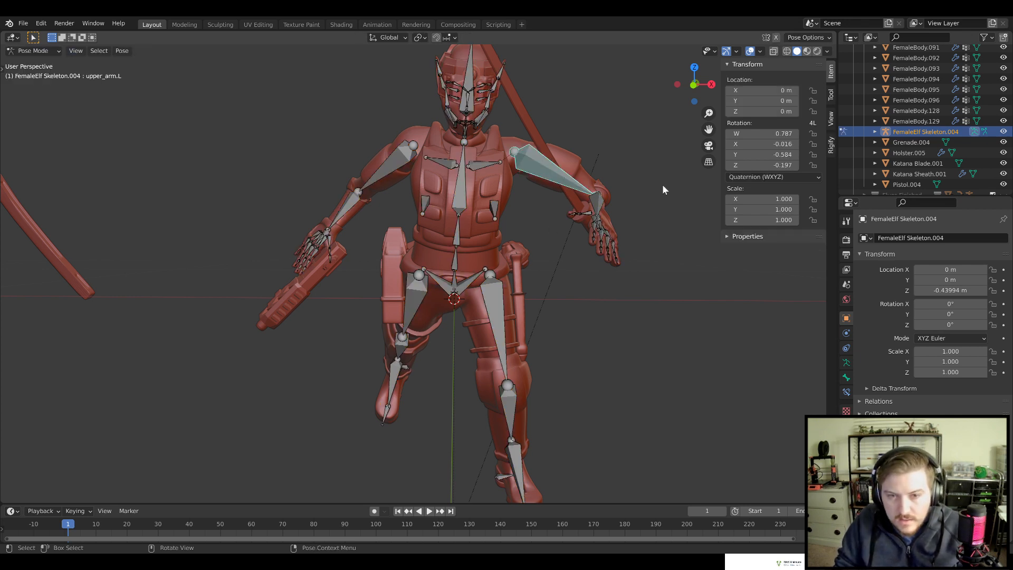
pyautogui.rightClick(650, 223)
pyautogui.keyDown('shift'); pyautogui.moveTo(652, 223); pyautogui.dragTo(639, 250, button='middle'); pyautogui.keyUp('shift')
pyautogui.scroll(2, 633, 254)
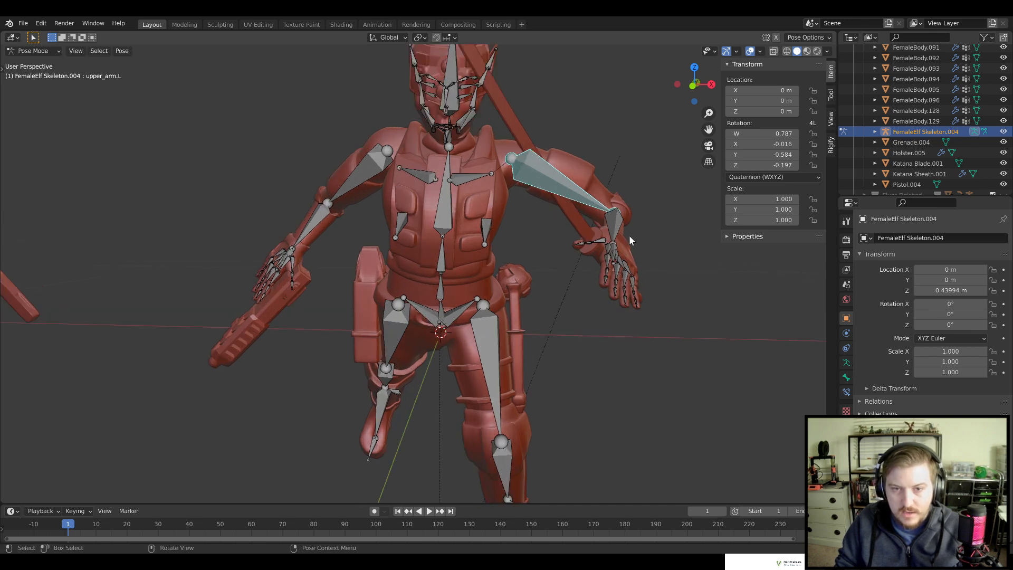
pyautogui.press('r')
pyautogui.press('x')
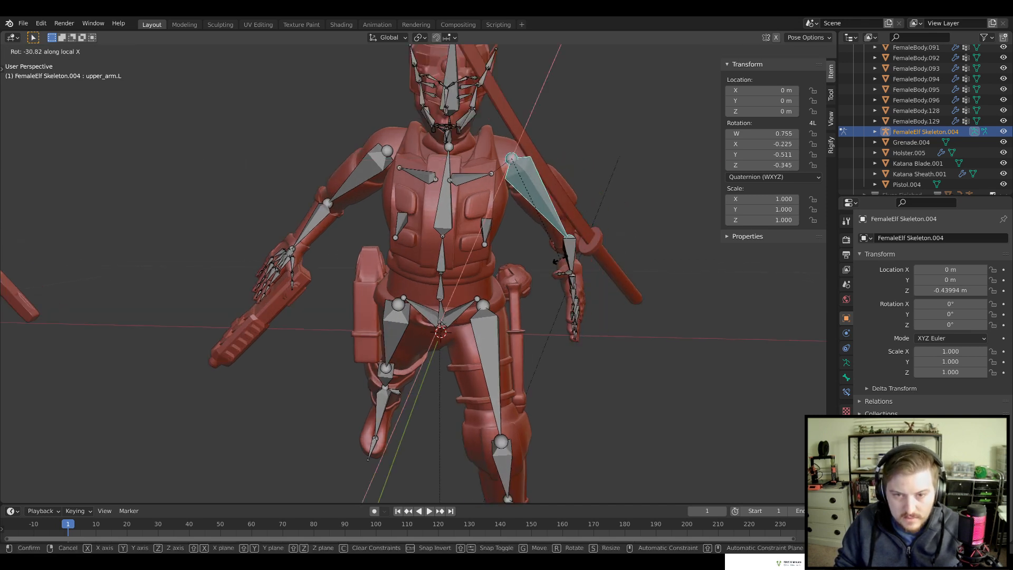
pyautogui.click(568, 258)
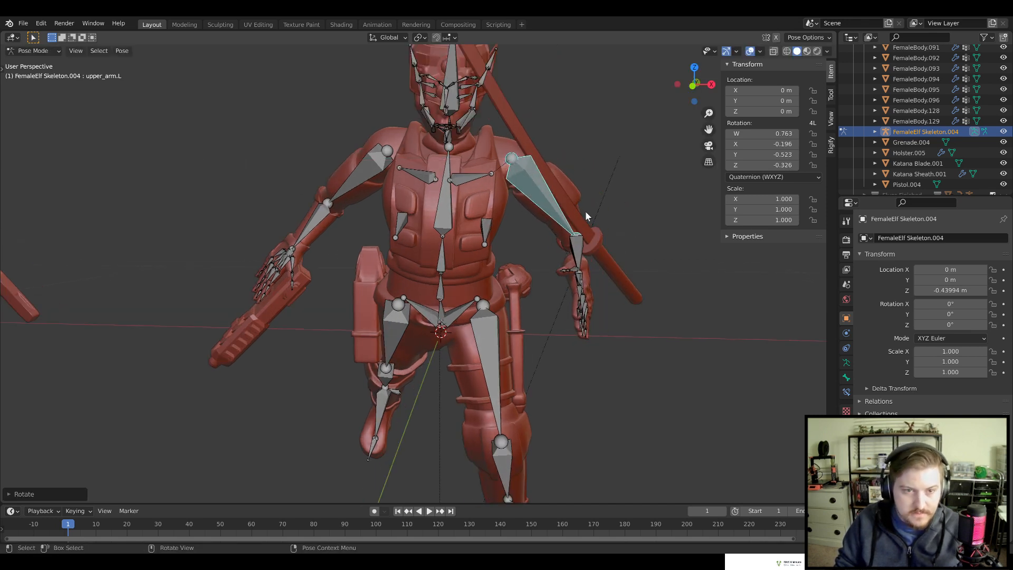
# Switch the selection to the mirrored upper_arm.R bone and rotate it about 7° around its local Z axis
pyautogui.hotkey('ctrl', 'shift', 'm')
pyautogui.press('r')
pyautogui.press('x')
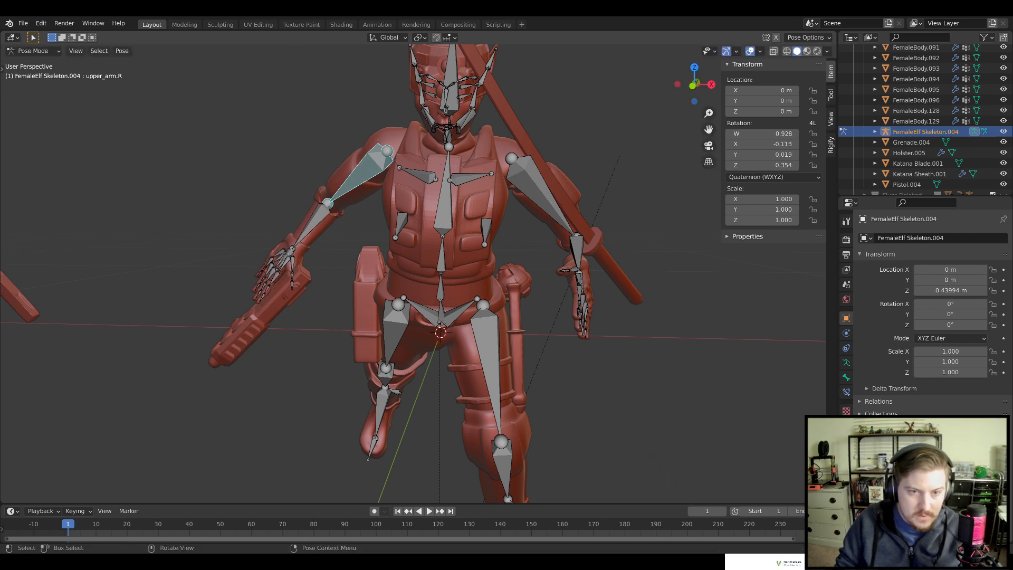
pyautogui.press('z')
pyautogui.press('z')
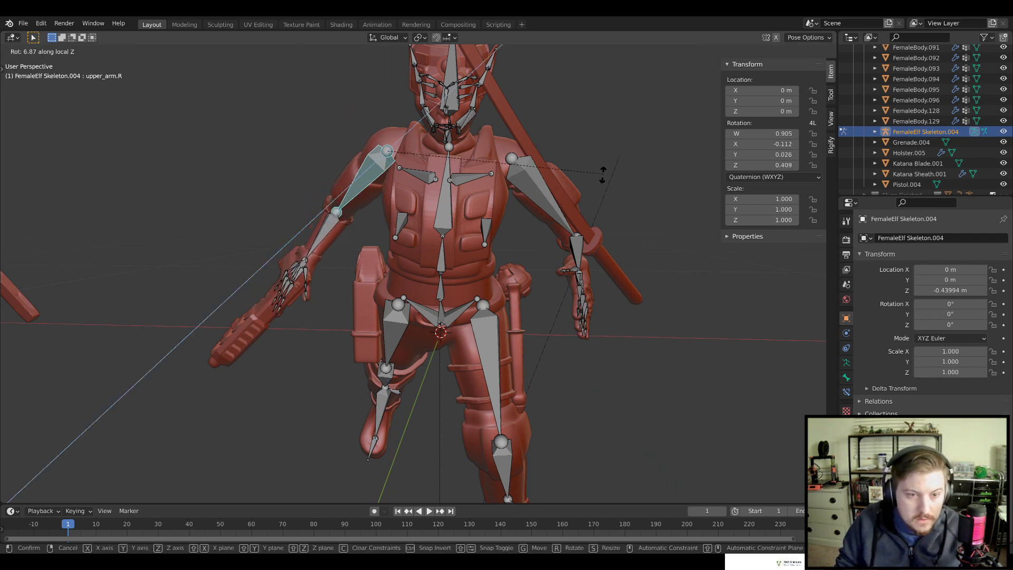
pyautogui.click(643, 220)
# Select the thigh.L bone in the right orthographic view and rotate it to swing the left leg forward
pyautogui.scroll(-5, 559, 401)
pyautogui.moveTo(539, 364); pyautogui.dragTo(299, 104, button='middle')
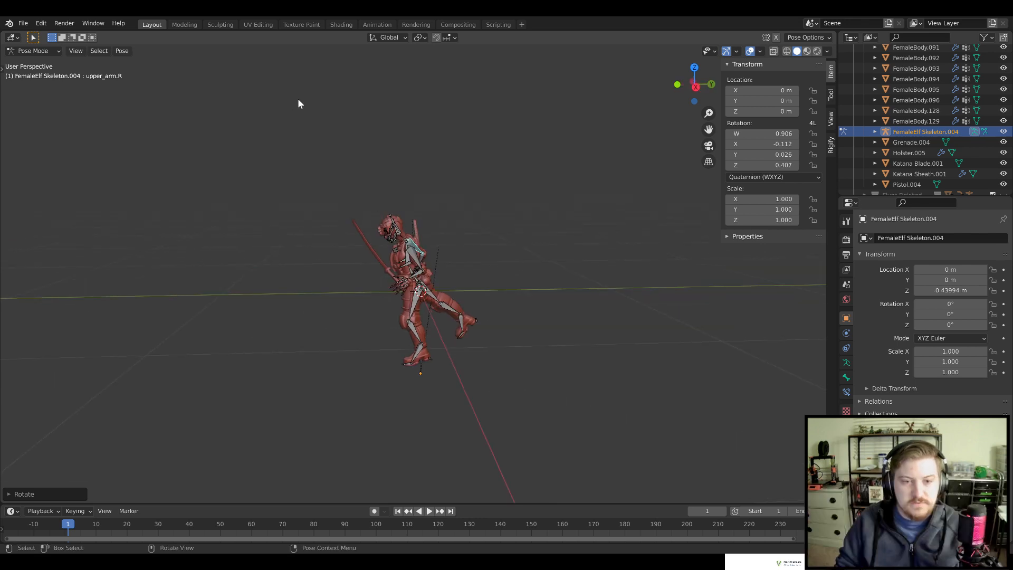
pyautogui.scroll(5, 521, 359)
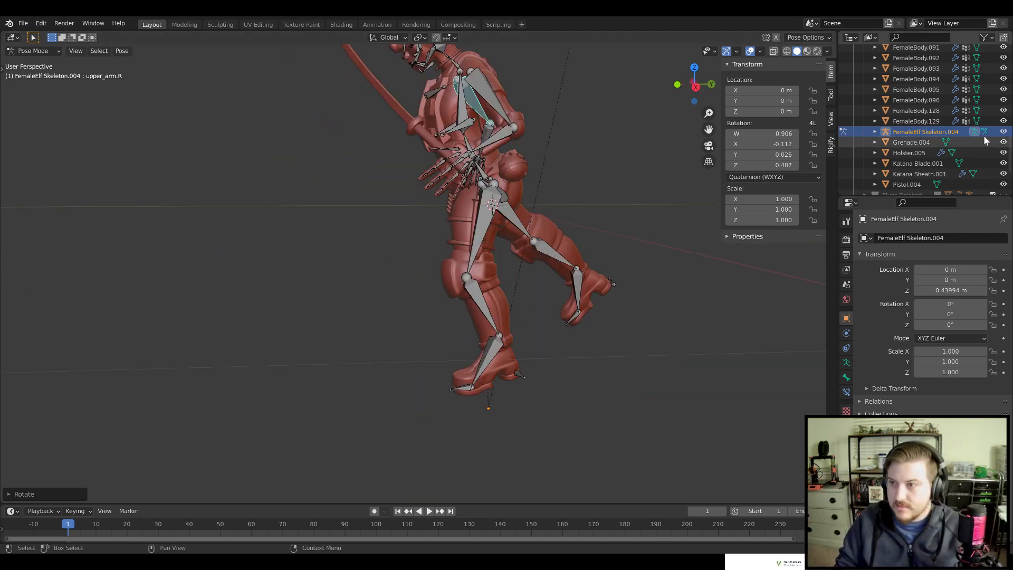
pyautogui.press('KP_3')
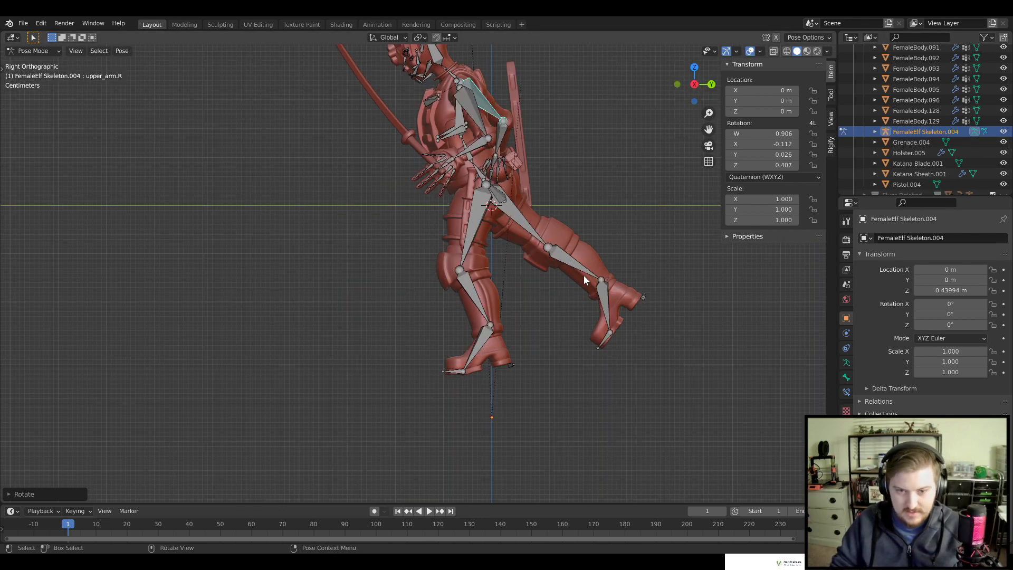
pyautogui.keyDown('shift'); pyautogui.moveTo(511, 295); pyautogui.dragTo(516, 278, button='middle'); pyautogui.keyUp('shift')
pyautogui.click(478, 221)
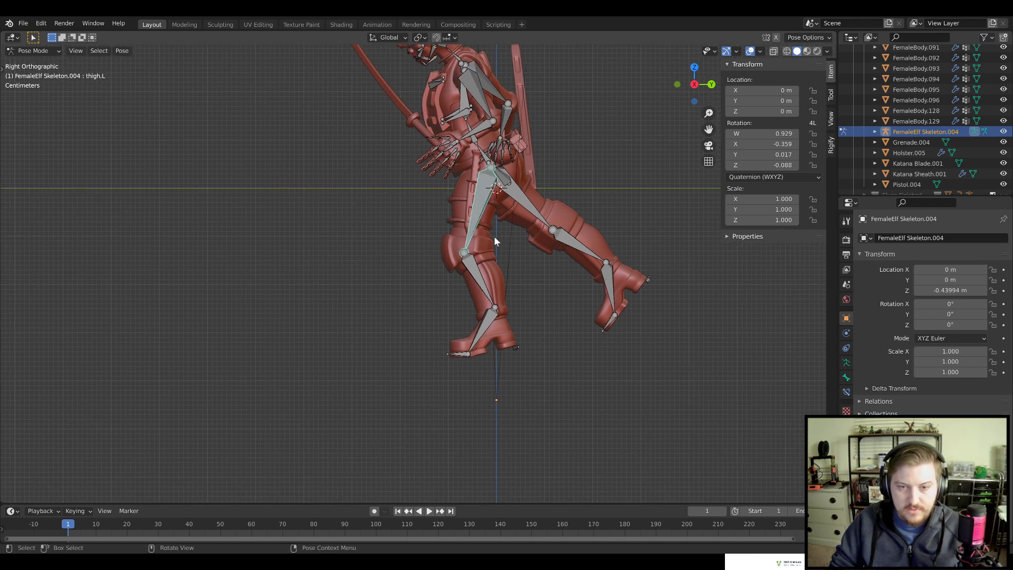
pyautogui.click(538, 285)
pyautogui.scroll(3, 538, 285)
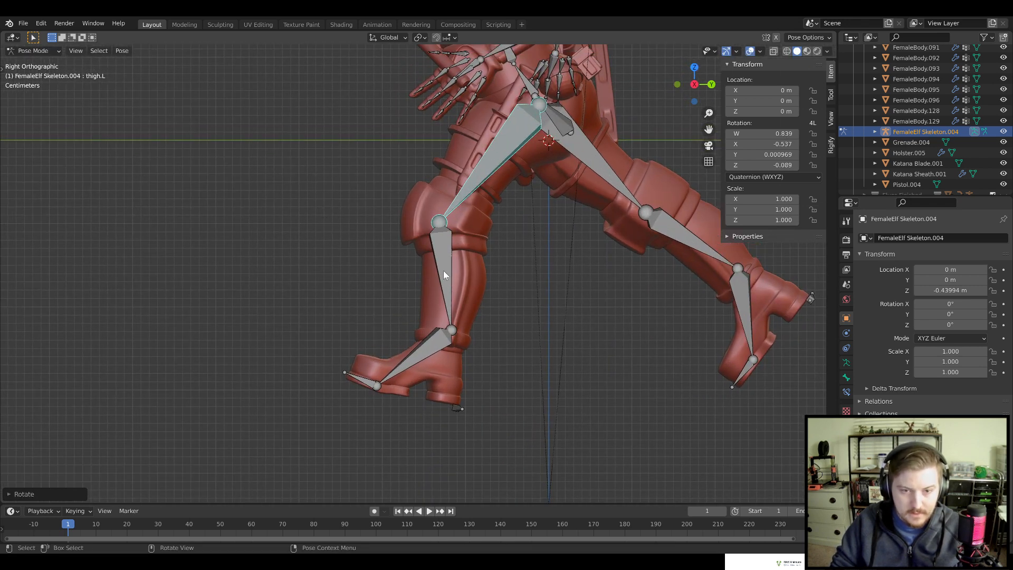
# Rotate the shin.L bone backward at the knee so the left boot moves under the body
pyautogui.click(443, 270)
pyautogui.press('r')
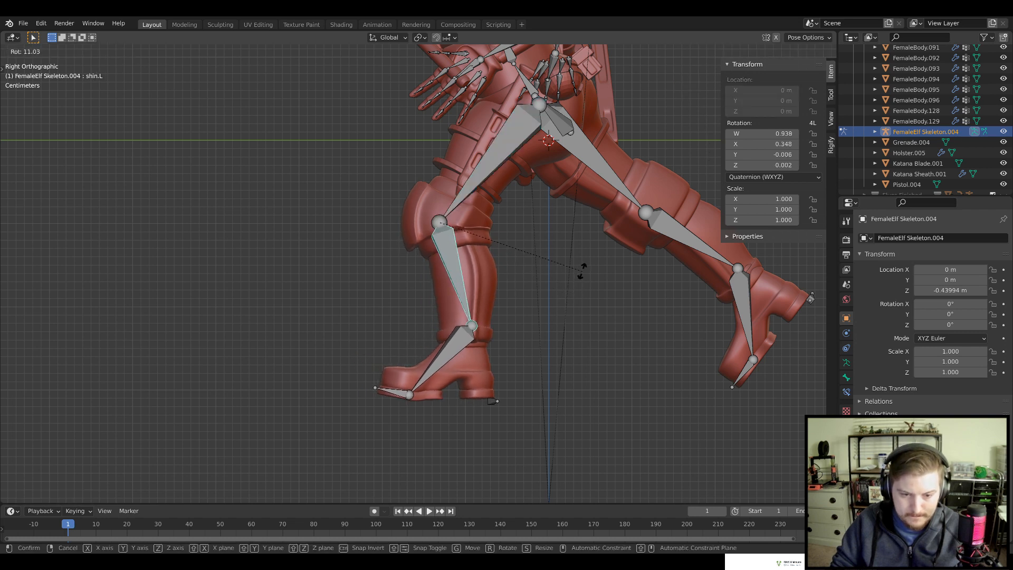
pyautogui.click(590, 248)
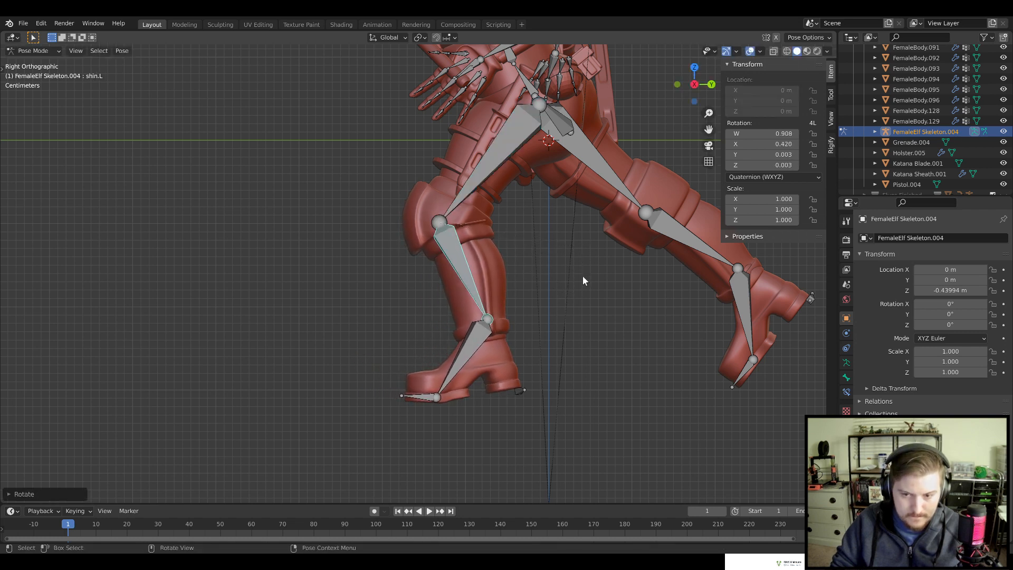
pyautogui.scroll(-3, 579, 283)
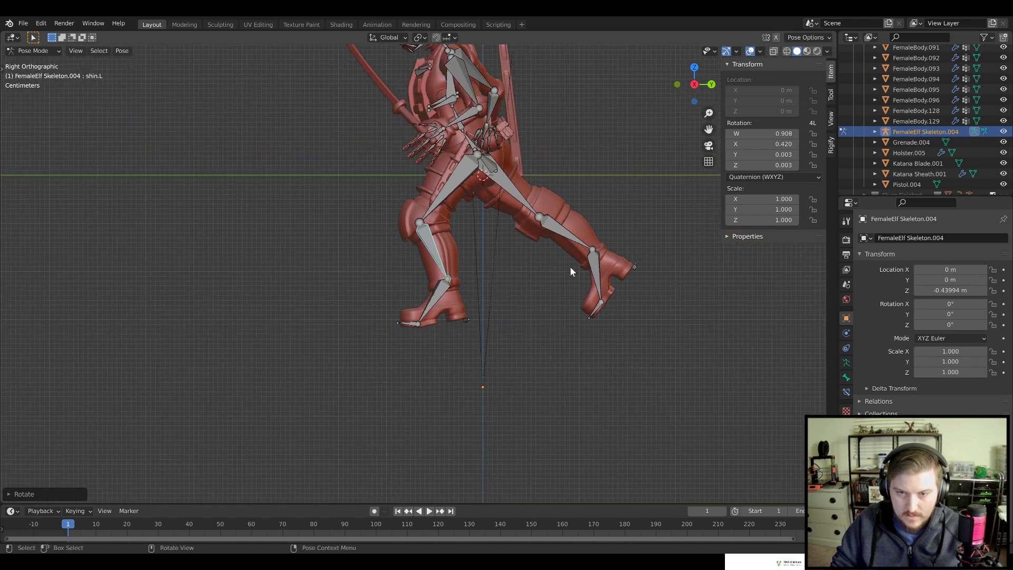
# Rotate the thigh.L bone about 12° back toward the body in the right orthographic view
pyautogui.moveTo(505, 268); pyautogui.dragTo(450, 276, button='middle')
pyautogui.scroll(5, 464, 277)
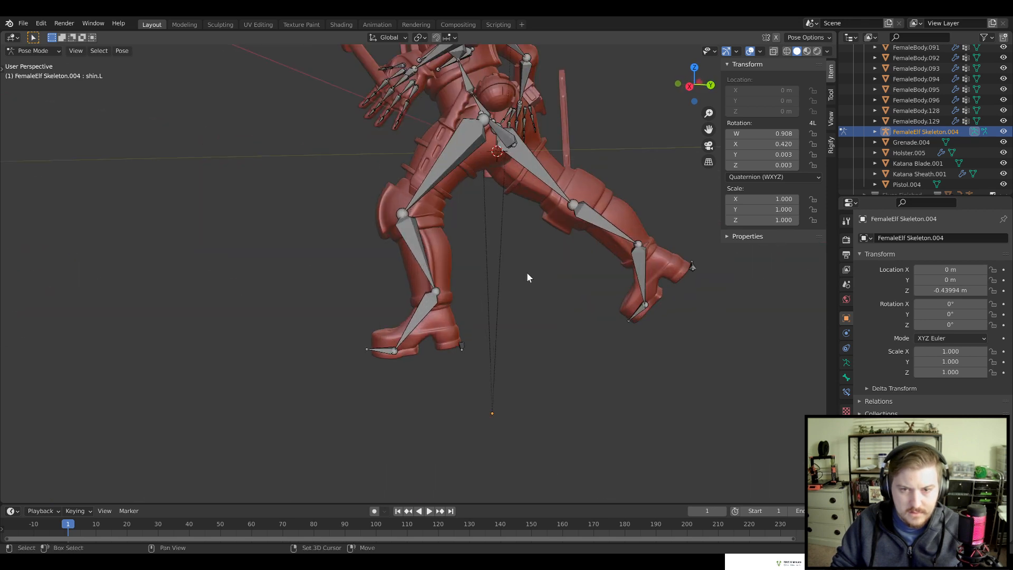
pyautogui.keyDown('shift'); pyautogui.moveTo(527, 272); pyautogui.dragTo(505, 282, button='middle'); pyautogui.keyUp('shift')
pyautogui.press('KP_3')
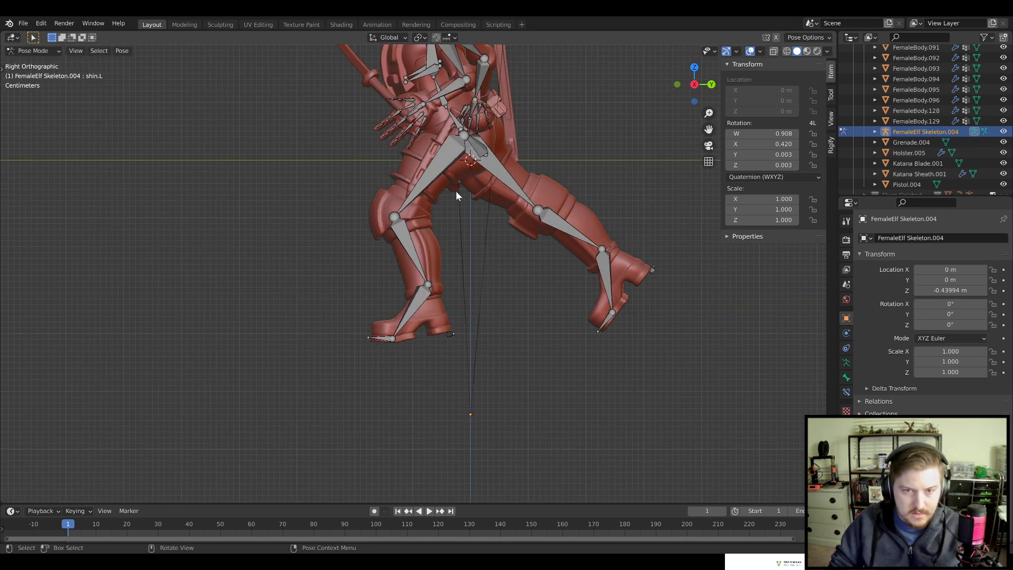
pyautogui.click(437, 175)
pyautogui.press('r')
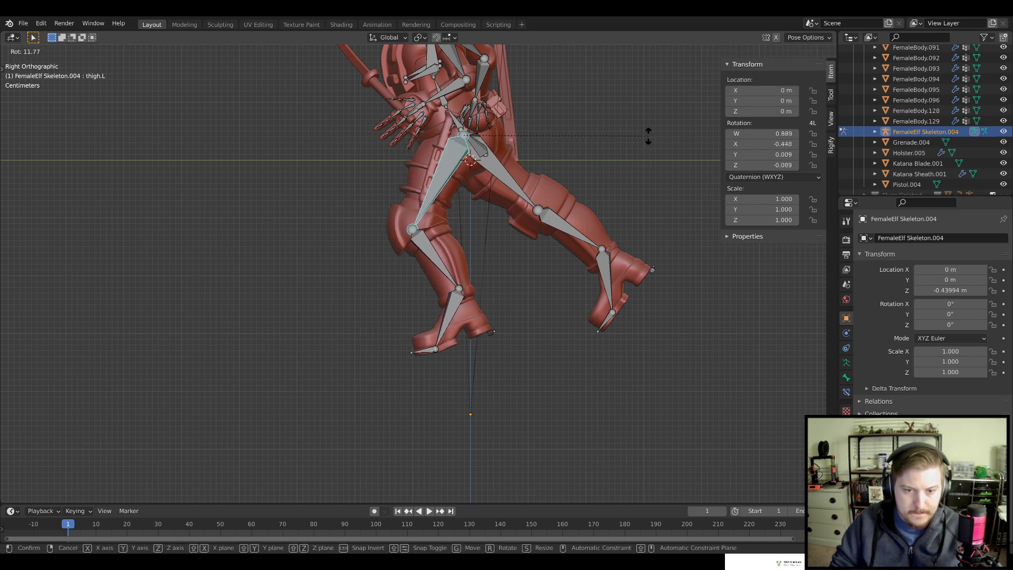
pyautogui.click(648, 137)
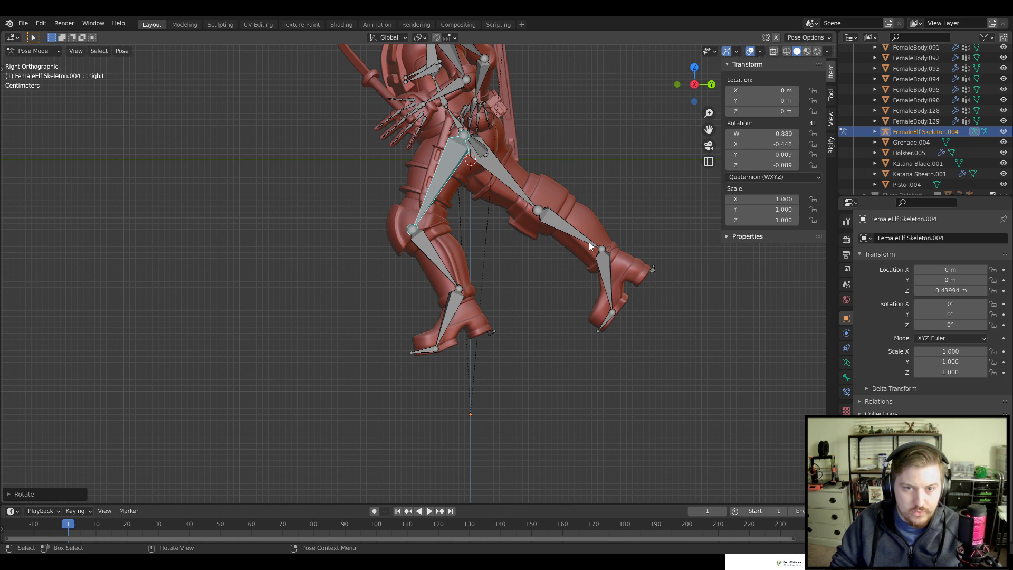
# Rotate the toe.L bone to bend the tip of the left boot upward
pyautogui.click(417, 350)
pyautogui.scroll(3, 482, 350)
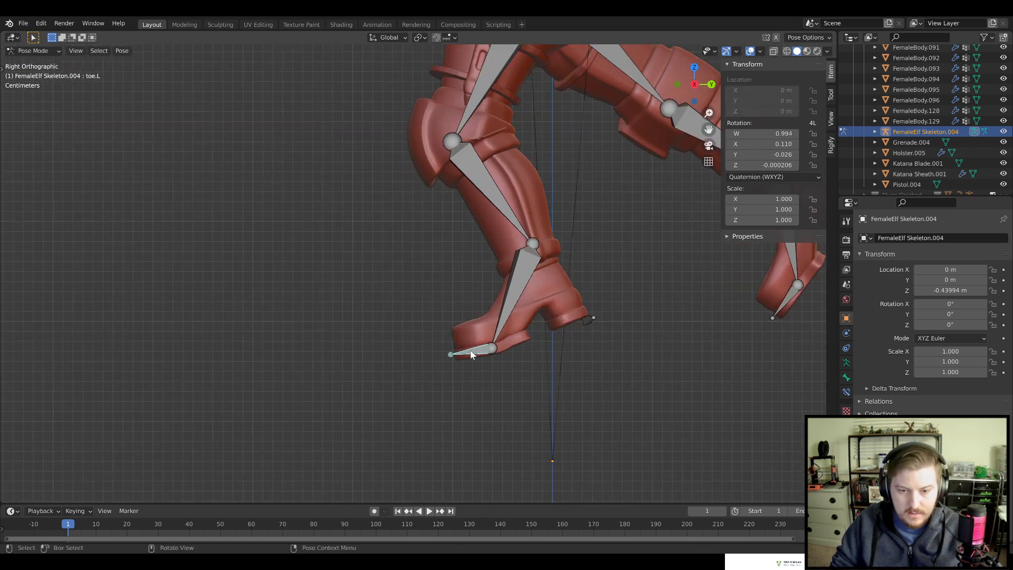
pyautogui.press('r')
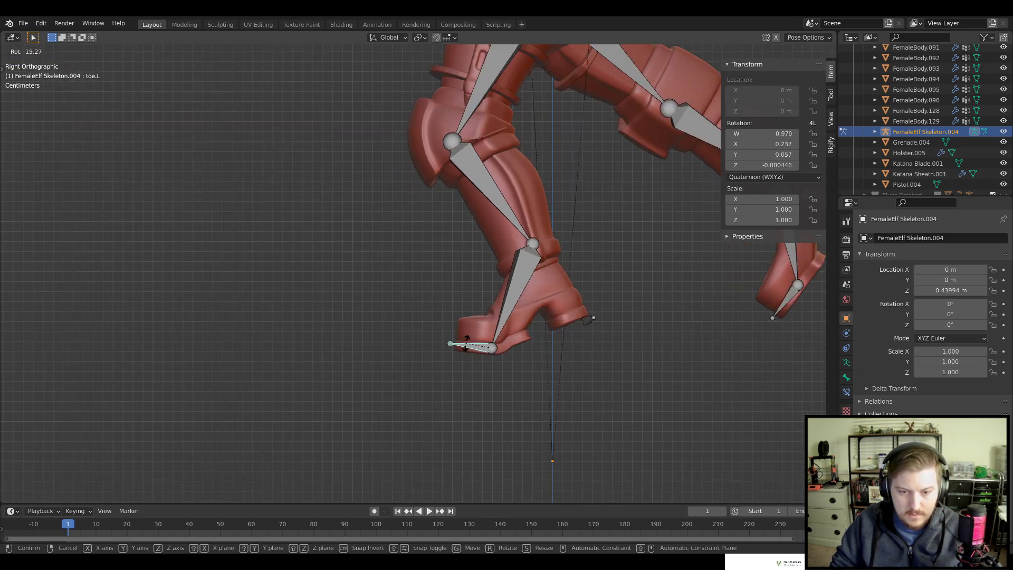
pyautogui.click(465, 345)
pyautogui.scroll(-5, 370, 342)
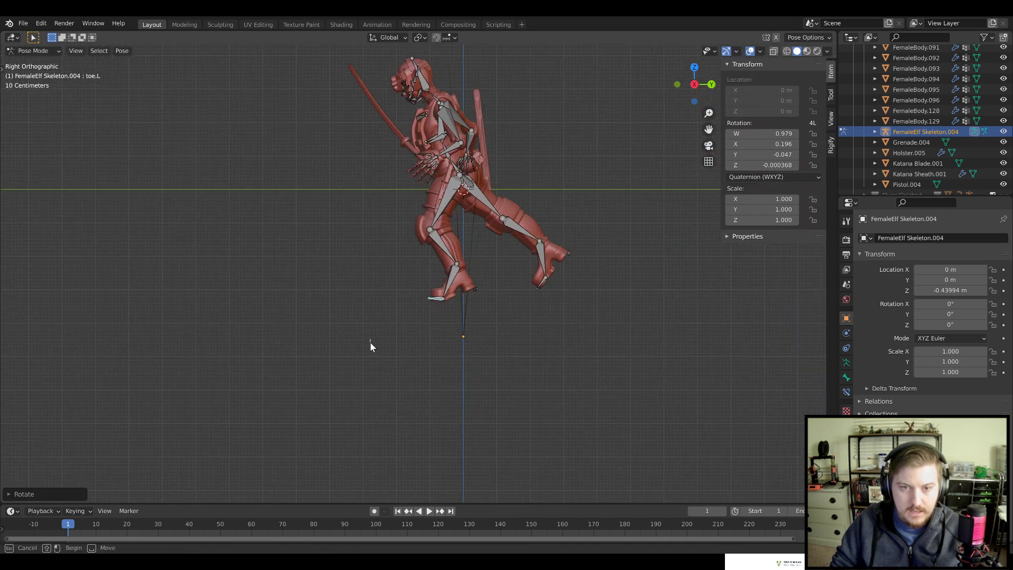
# Hide the skeleton and check the character's leg pose from the side
pyautogui.moveTo(369, 342); pyautogui.dragTo(565, 306, button='middle')
pyautogui.click(1002, 132)
pyautogui.keyDown('shift'); pyautogui.moveTo(514, 368); pyautogui.dragTo(520, 312, button='middle'); pyautogui.keyUp('shift')
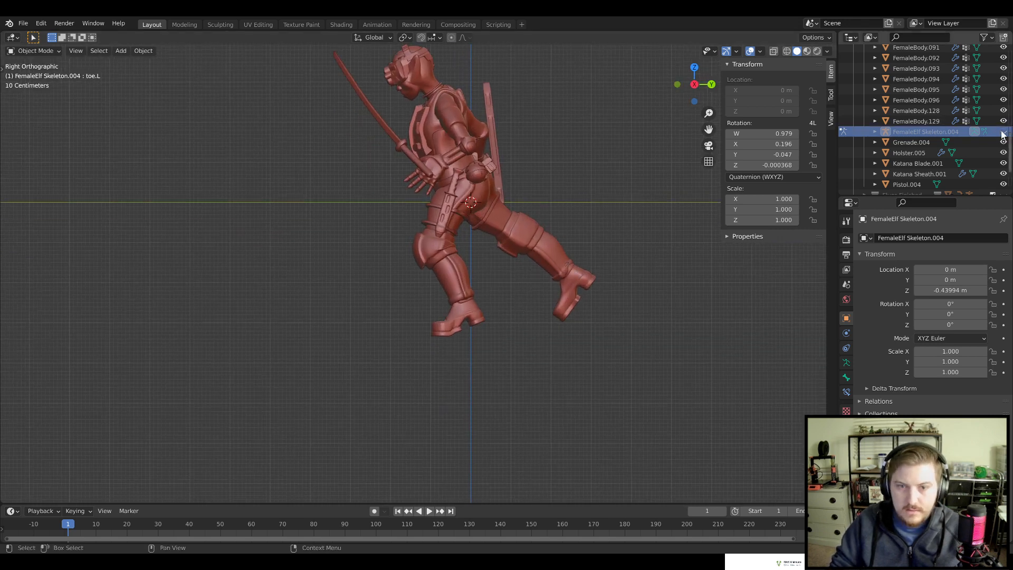
# Return to posing the skeleton and rotate the shin.L bone about -29° to straighten the front leg
pyautogui.hotkey('ctrl', 'Tab')
pyautogui.click(518, 240)
pyautogui.keyDown('shift'); pyautogui.moveTo(512, 269); pyautogui.dragTo(507, 256, button='middle'); pyautogui.keyUp('shift')
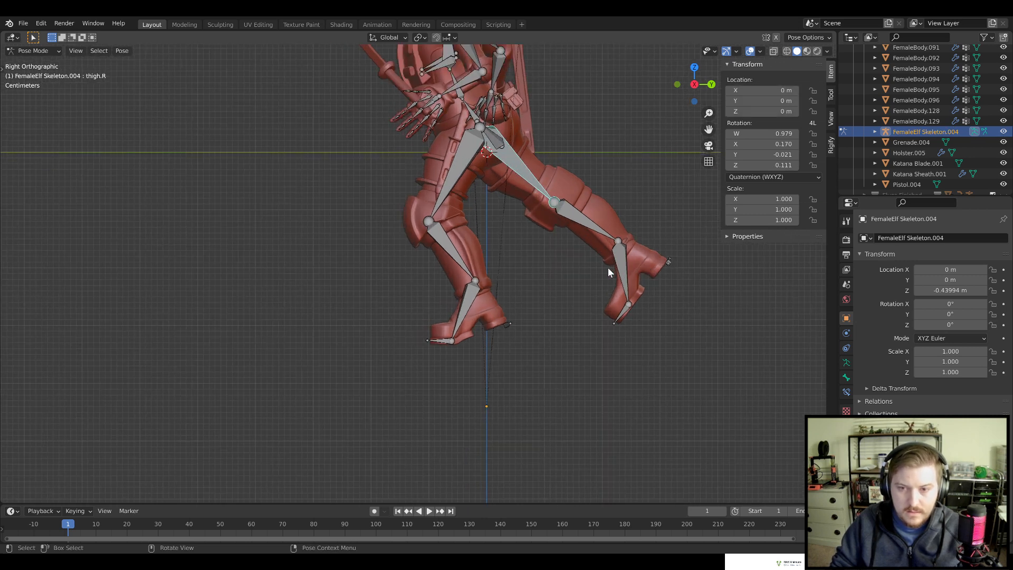
pyautogui.keyDown('shift'); pyautogui.moveTo(585, 275); pyautogui.dragTo(583, 282, button='middle'); pyautogui.keyUp('shift')
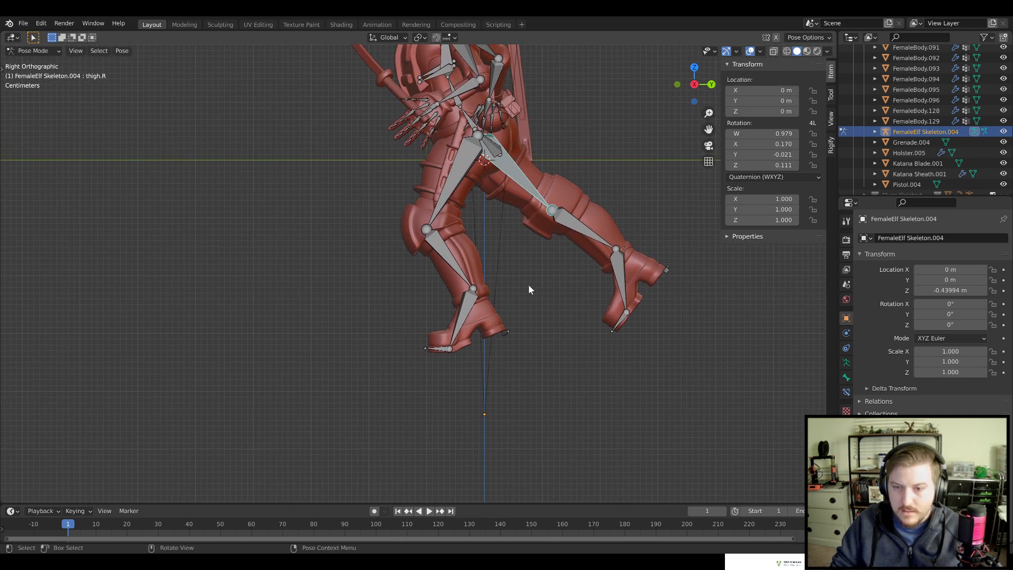
pyautogui.click(447, 268)
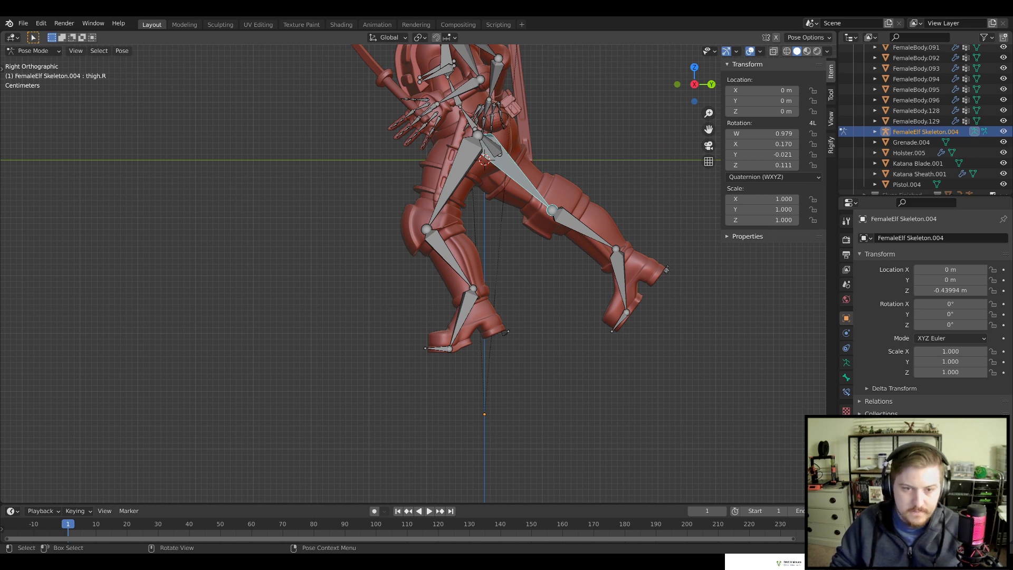
pyautogui.press('r')
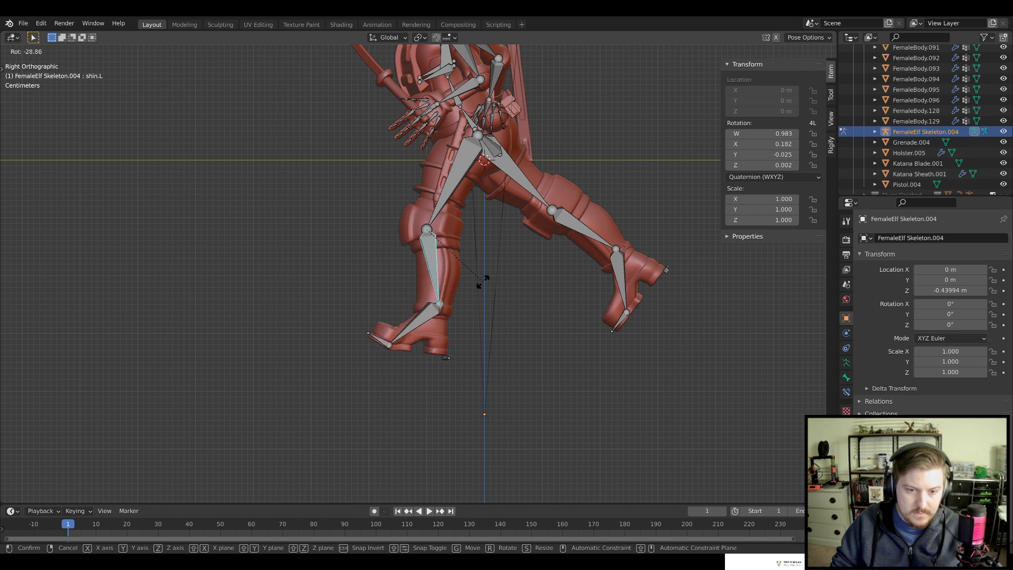
pyautogui.click(483, 285)
# Rotate the foot.L and toe.L bones so the sole of the left boot lies flat and level
pyautogui.scroll(4, 498, 408)
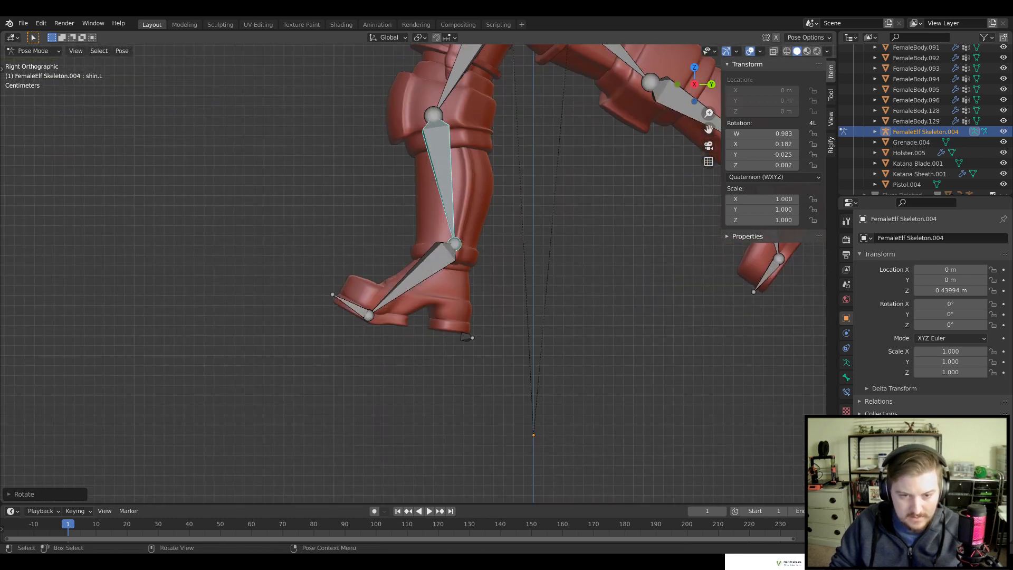
pyautogui.click(427, 262)
pyautogui.press('r')
pyautogui.click(576, 287)
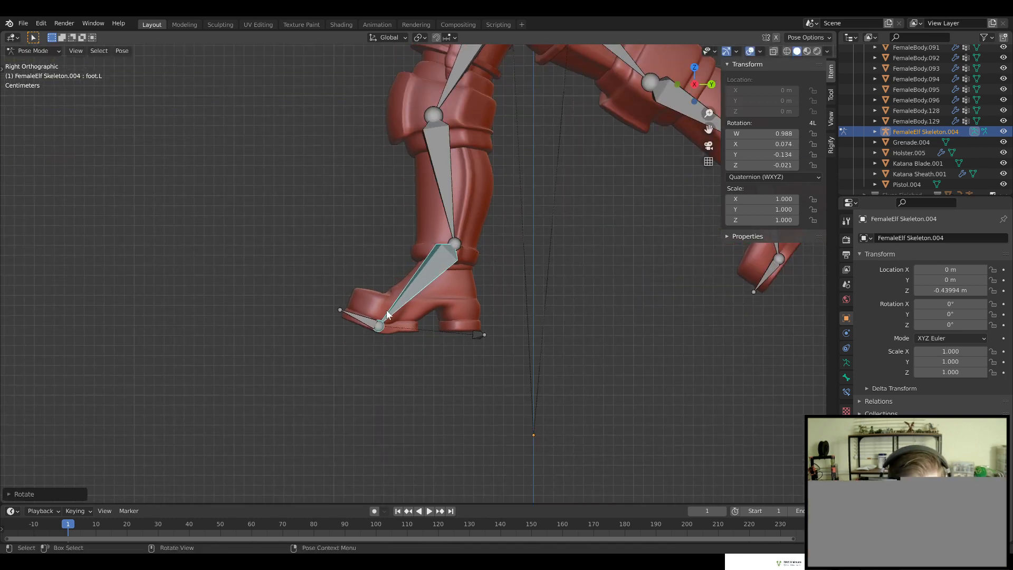
pyautogui.click(362, 325)
pyautogui.press('r')
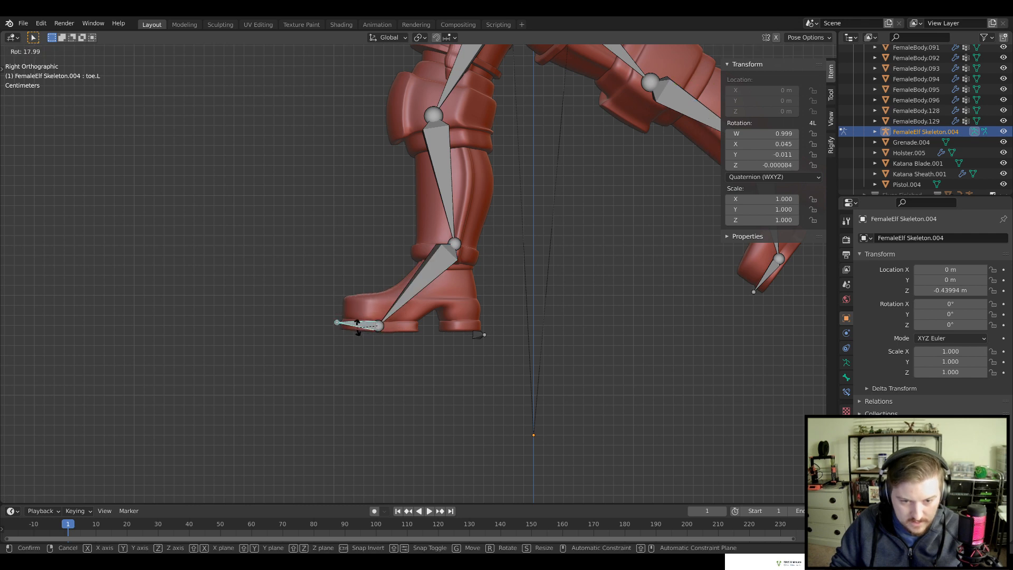
pyautogui.click(358, 327)
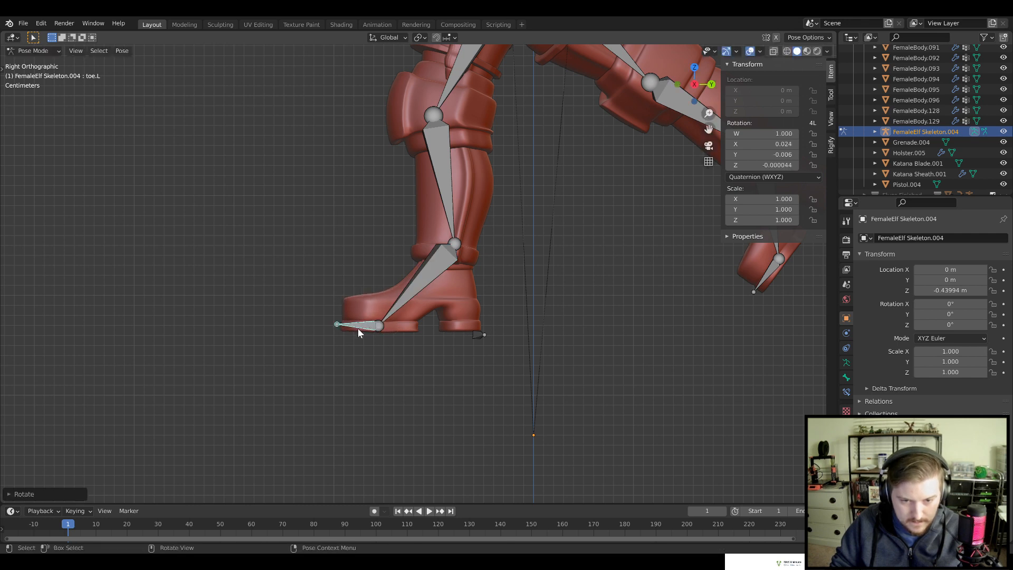
# Hide FemaleElf Skeleton.004 and examine the full stride pose from the side
pyautogui.scroll(-6, 414, 374)
pyautogui.click(1003, 132)
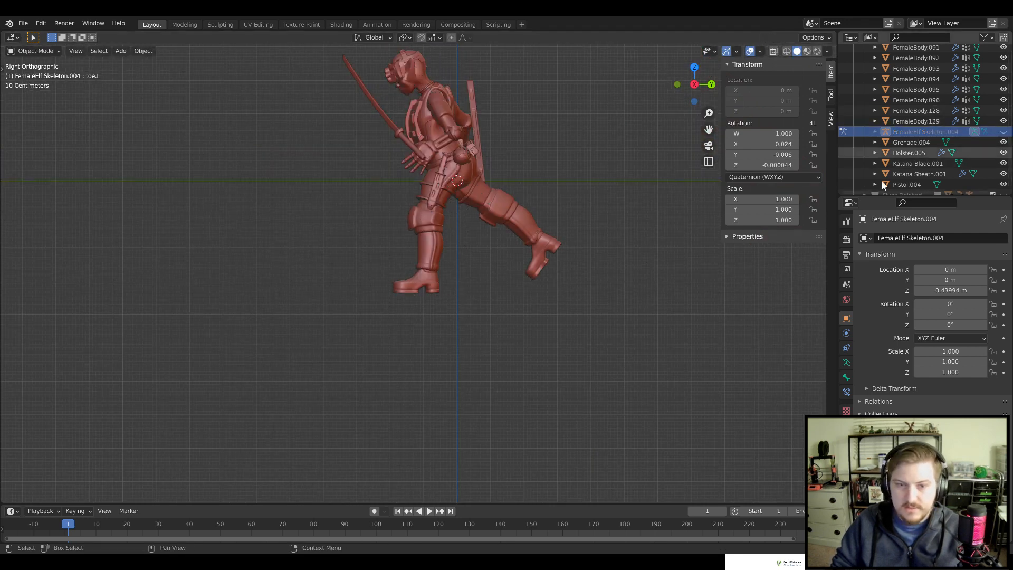
pyautogui.keyDown('shift'); pyautogui.moveTo(586, 263); pyautogui.dragTo(585, 297, button='middle'); pyautogui.keyUp('shift')
pyautogui.moveTo(505, 344); pyautogui.dragTo(475, 342, button='middle')
# Show FemaleElf Skeleton.004 in pose mode and rotate thigh.L further forward in the side view
pyautogui.hotkey('ctrl', 'Tab')
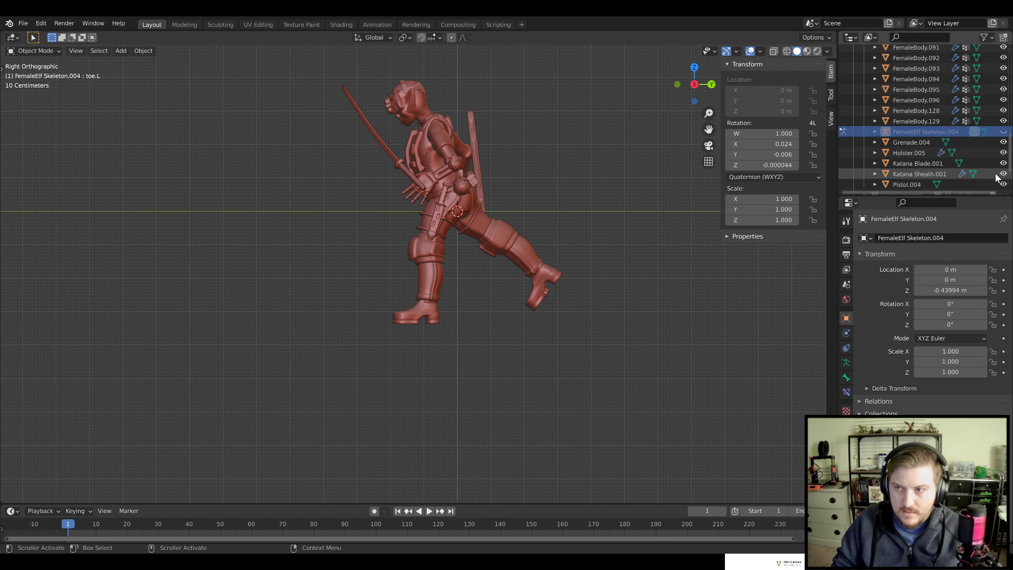
pyautogui.click(1003, 132)
pyautogui.scroll(3, 453, 210)
pyautogui.click(453, 210)
pyautogui.press('r')
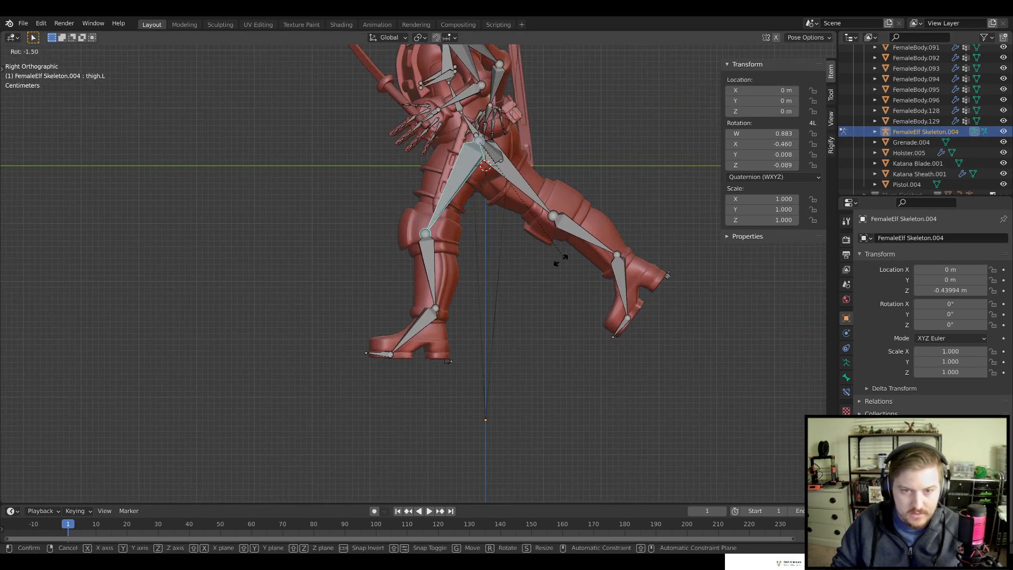
pyautogui.click(540, 263)
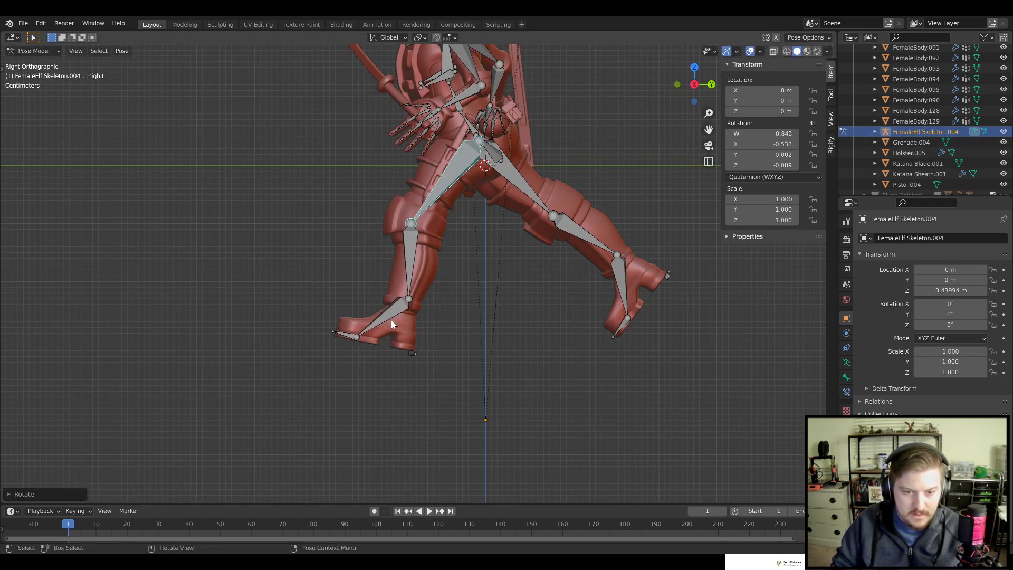
# Rotate shin.L forward in the side view so the lower left leg extends ahead of the knee
pyautogui.keyDown('shift'); pyautogui.moveTo(391, 321); pyautogui.dragTo(586, 296, button='middle'); pyautogui.keyUp('shift')
pyautogui.scroll(4, 570, 248)
pyautogui.click(559, 174)
pyautogui.keyDown('shift'); pyautogui.moveTo(623, 181); pyautogui.dragTo(555, 311, button='middle'); pyautogui.keyUp('shift')
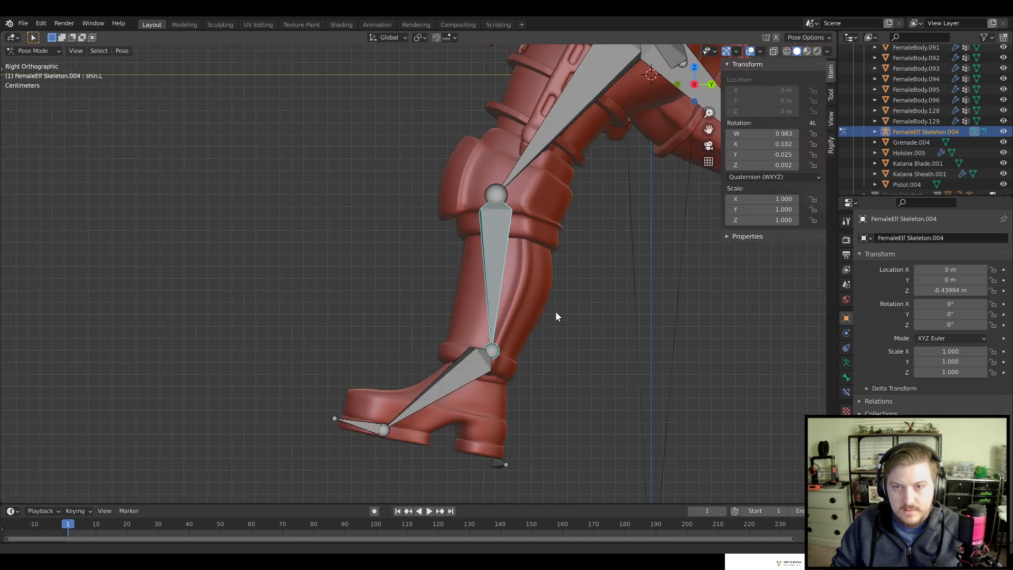
pyautogui.press('r')
pyautogui.click(578, 328)
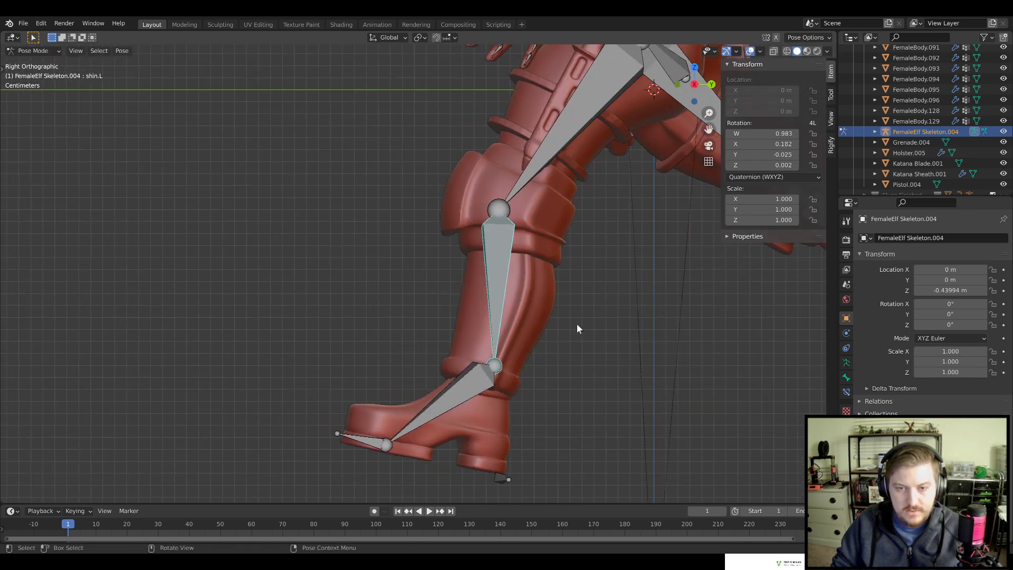
pyautogui.press('r')
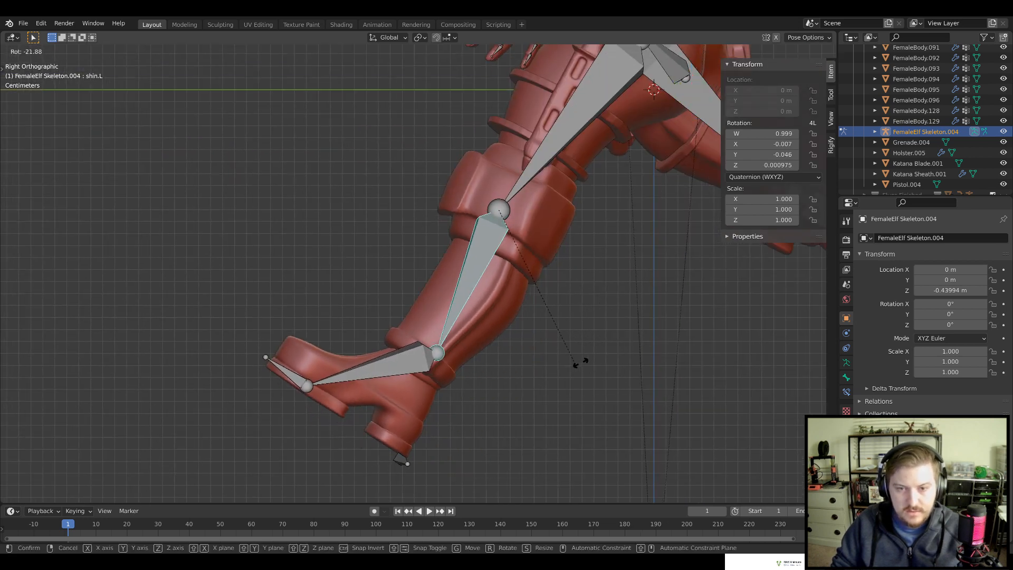
pyautogui.click(593, 358)
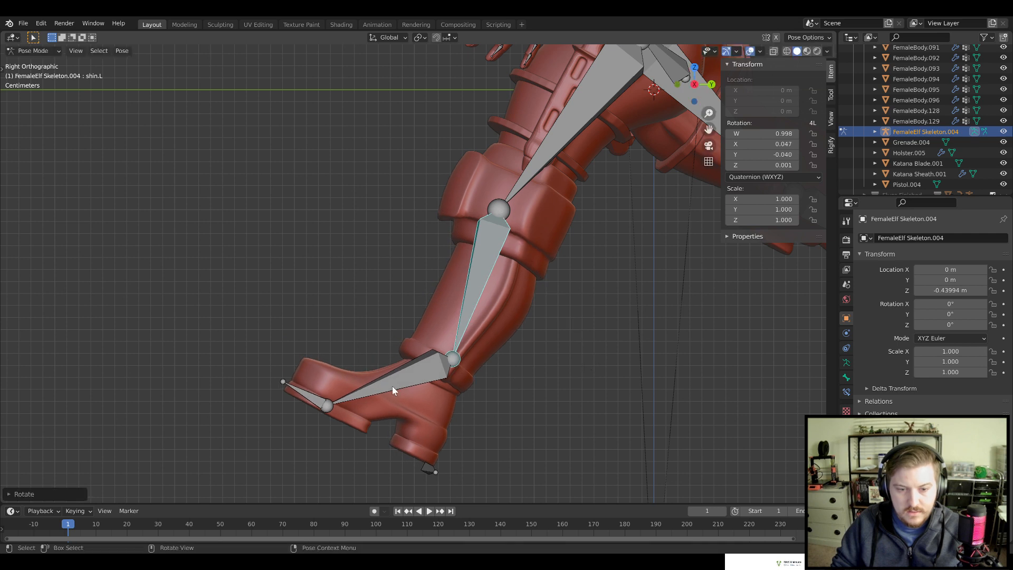
# Rotate foot.L about 25° to level the left boot's sole
pyautogui.click(318, 396)
pyautogui.press('r')
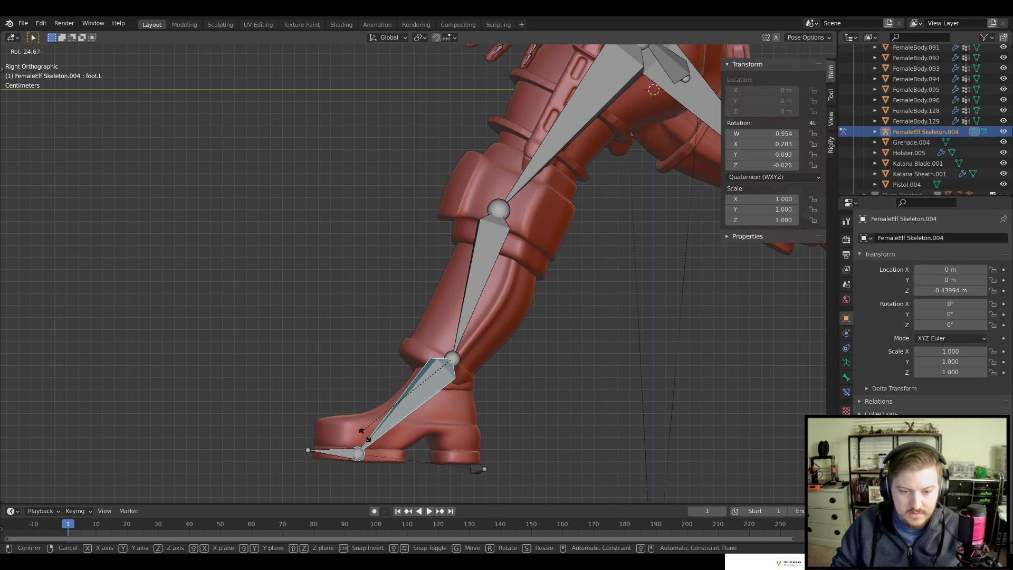
pyautogui.click(367, 435)
# Examine the stride from the side, comparing the front and rear leg positions
pyautogui.scroll(-7, 495, 376)
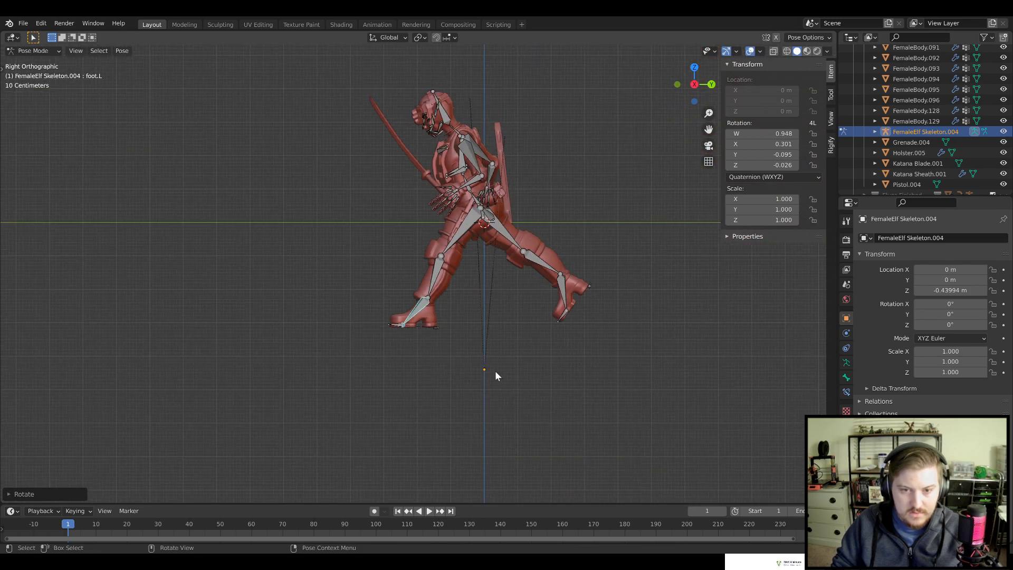
pyautogui.scroll(4, 499, 353)
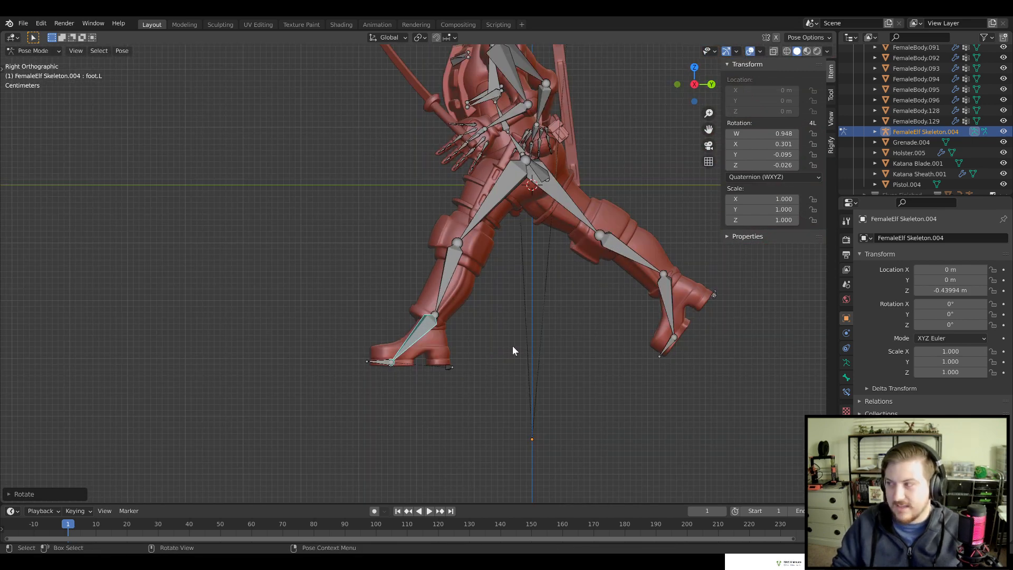
pyautogui.scroll(3, 509, 369)
pyautogui.scroll(-7, 514, 333)
pyautogui.scroll(4, 478, 316)
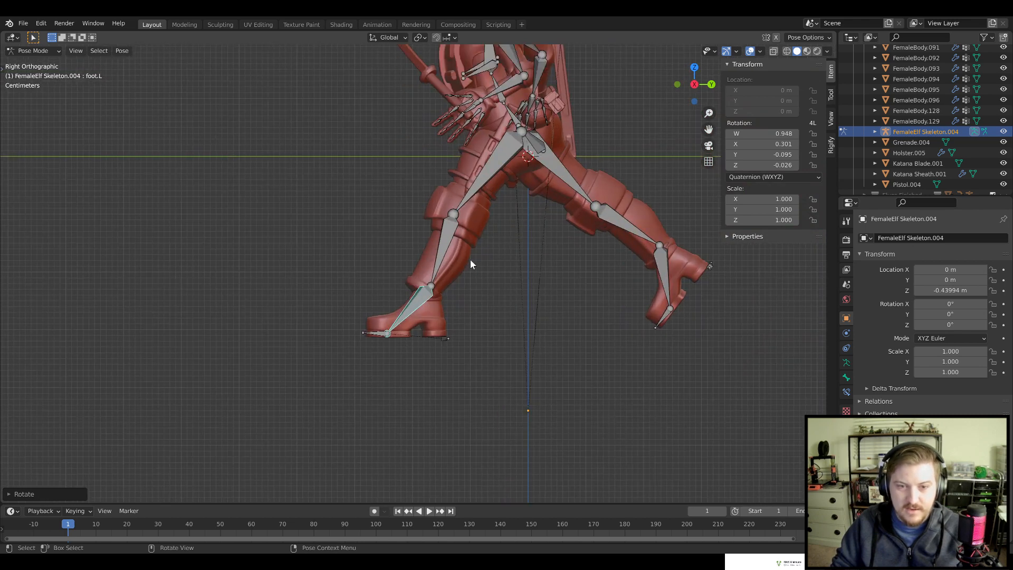
pyautogui.scroll(-3, 471, 264)
pyautogui.scroll(3, 500, 300)
pyautogui.scroll(-3, 529, 291)
pyautogui.moveTo(493, 294); pyautogui.dragTo(575, 315, button='middle')
pyautogui.click(559, 161)
pyautogui.press('KP_1')
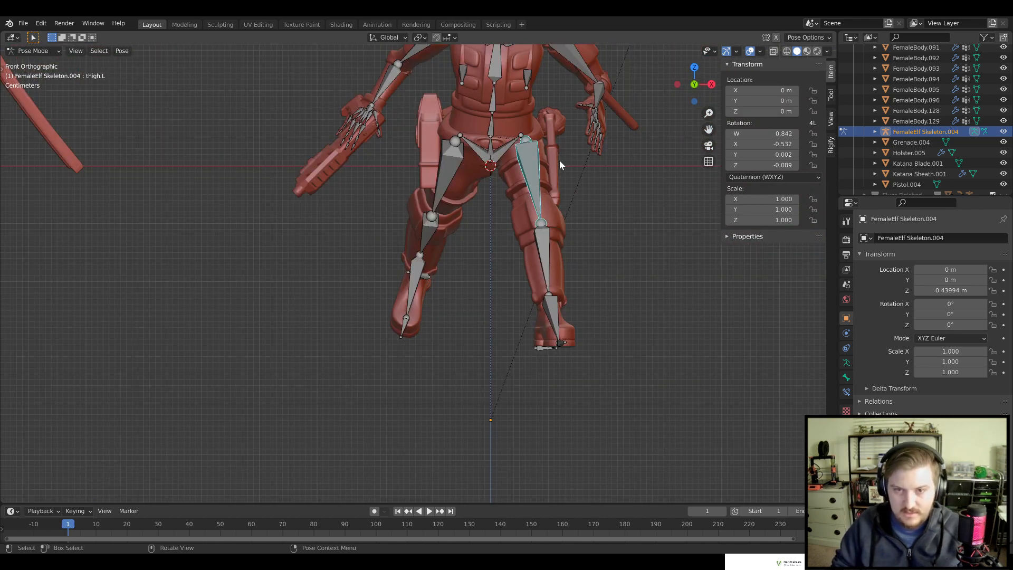
pyautogui.press('r')
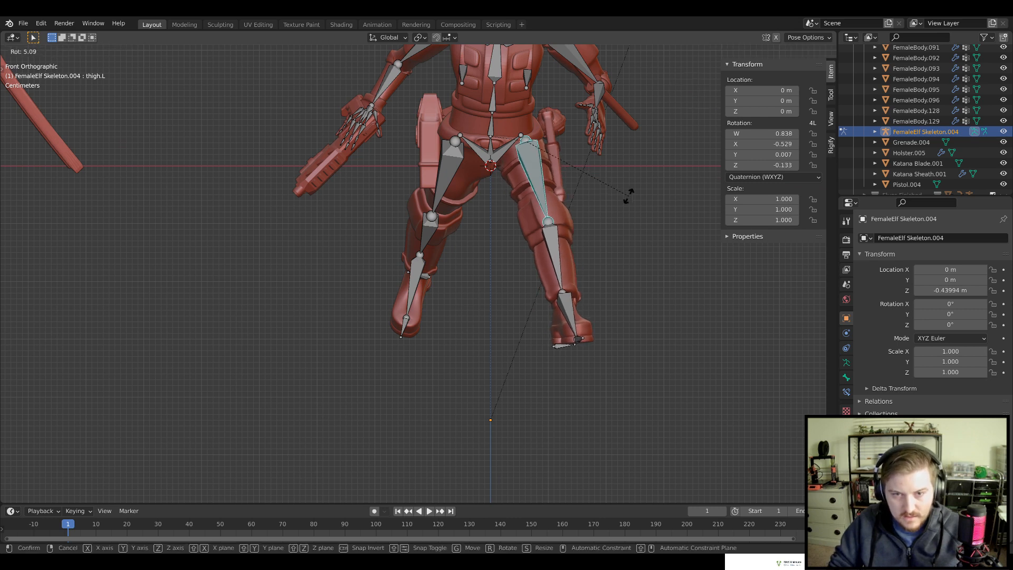
pyautogui.click(629, 193)
pyautogui.moveTo(649, 245); pyautogui.dragTo(604, 266, button='middle')
# Rotate thigh.L back toward vertical in the side view and foot.L about -19° to level the boot
pyautogui.press('KP_3')
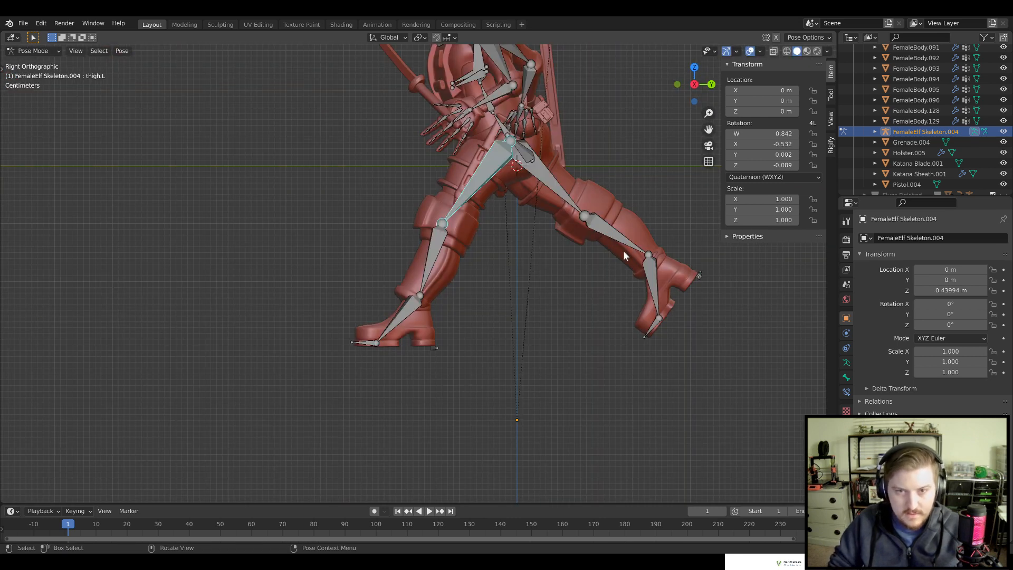
pyautogui.press('r')
pyautogui.click(630, 196)
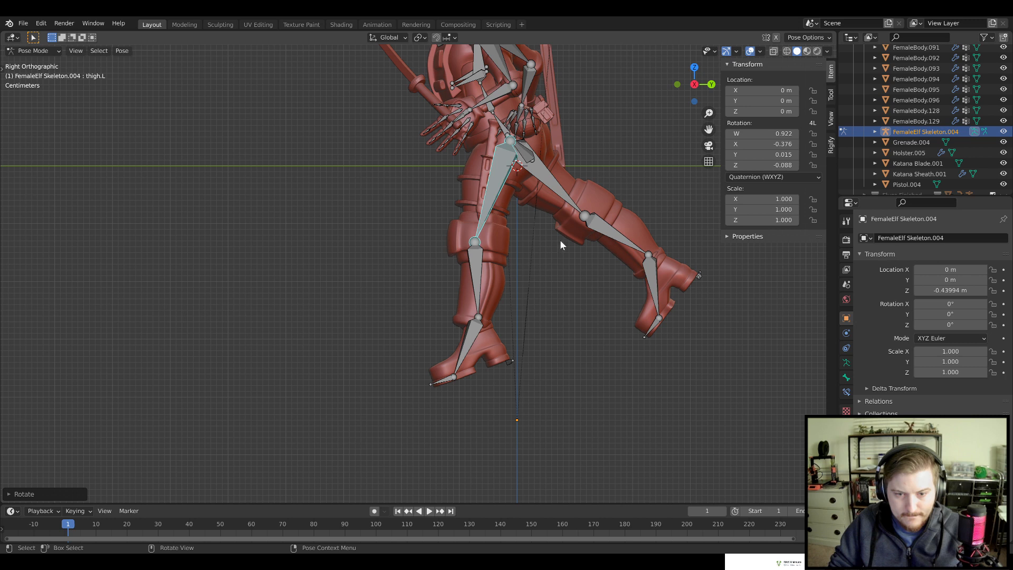
pyautogui.click(466, 345)
pyautogui.press('r')
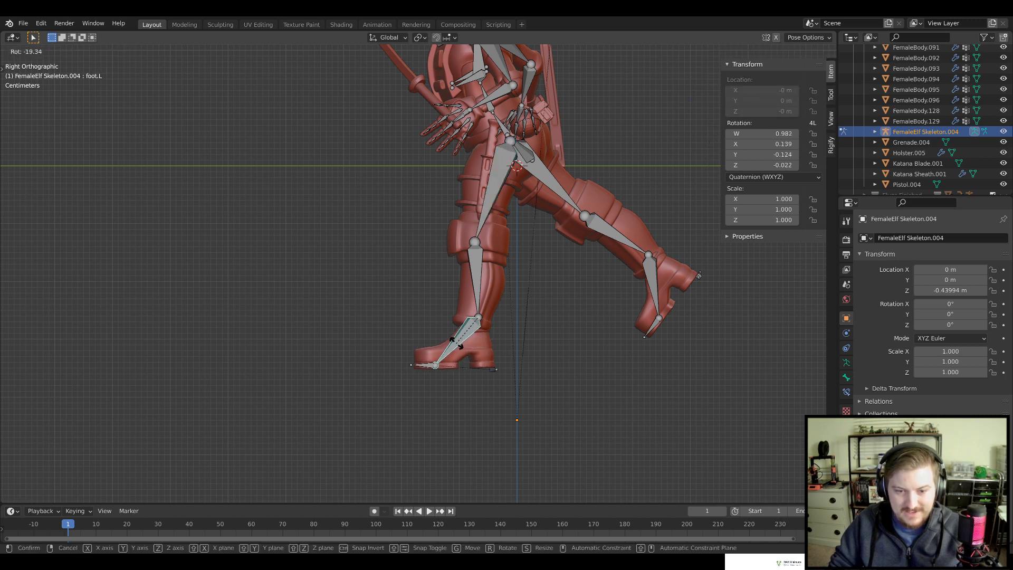
pyautogui.click(510, 342)
pyautogui.scroll(2, 528, 282)
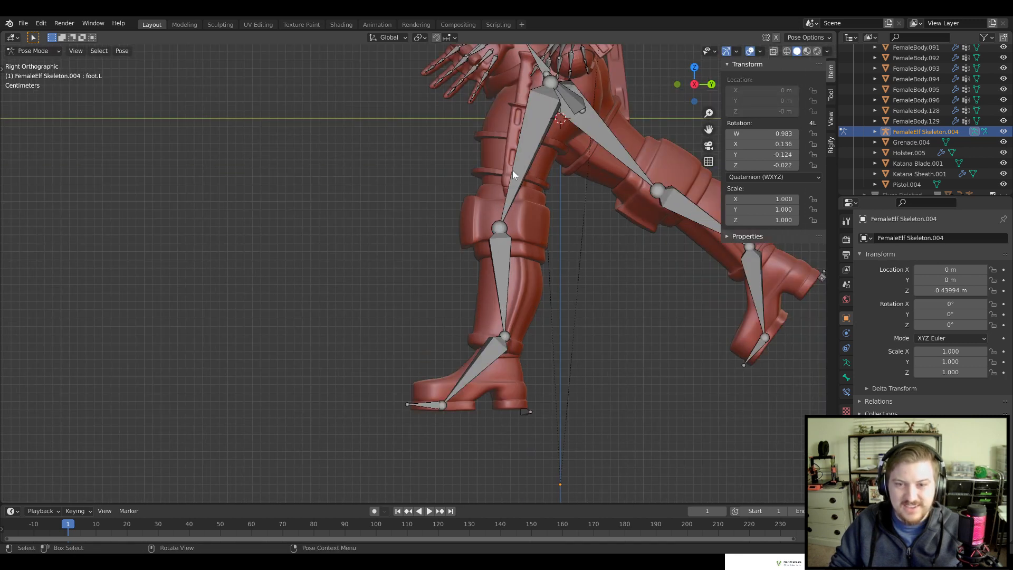
# Rotate shin.L about -18° to swing the lower left leg forward with the toes raised
pyautogui.click(512, 170)
pyautogui.keyDown('shift'); pyautogui.moveTo(546, 265); pyautogui.dragTo(509, 278, button='middle'); pyautogui.keyUp('shift')
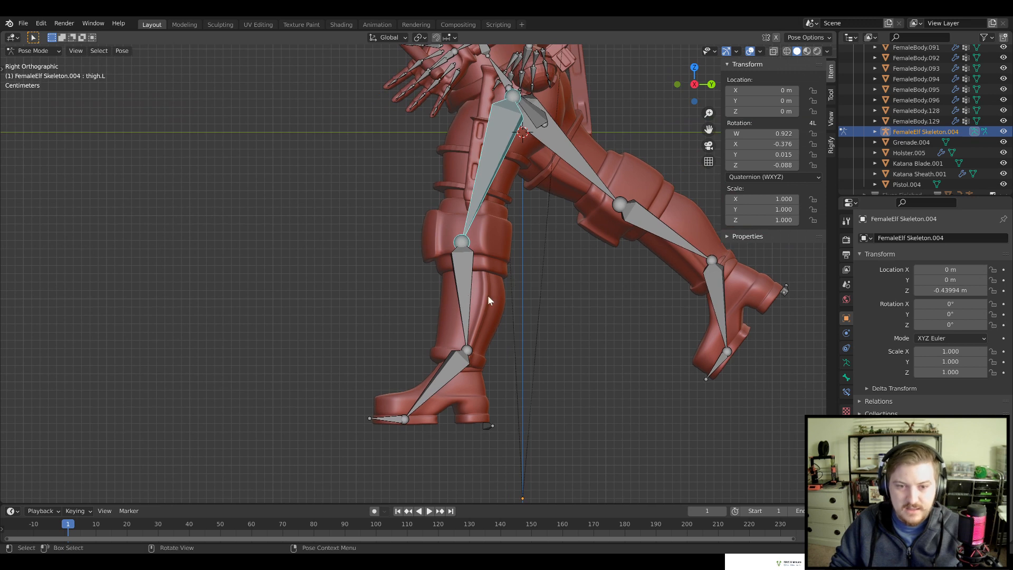
pyautogui.click(465, 299)
pyautogui.press('r')
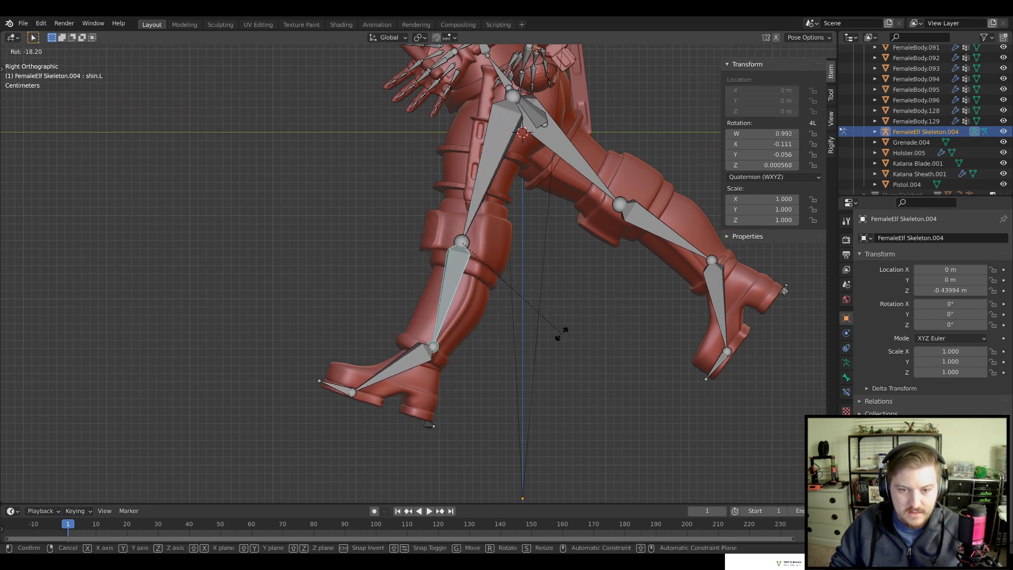
pyautogui.click(560, 335)
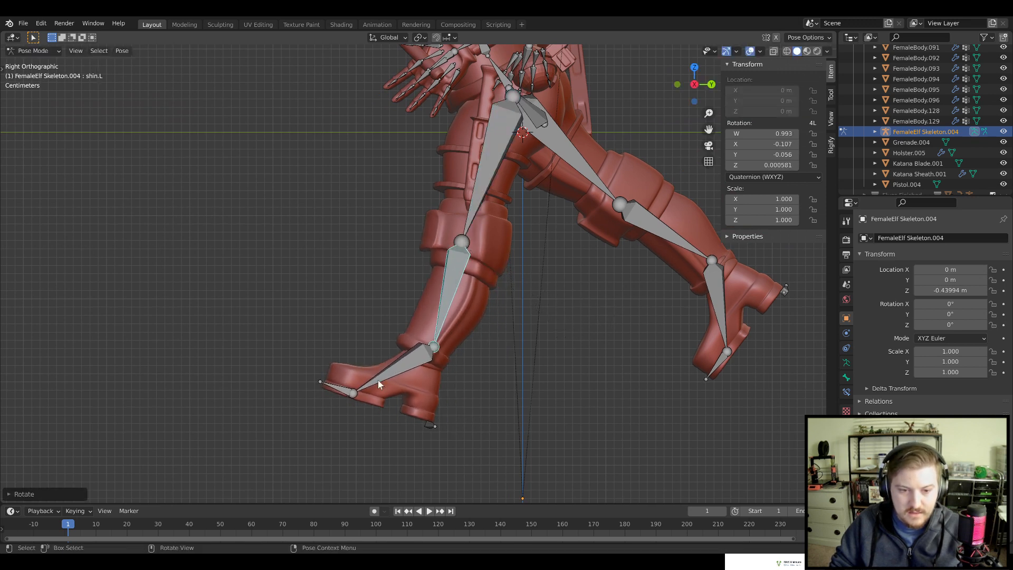
pyautogui.hotkey('alt', 'a')
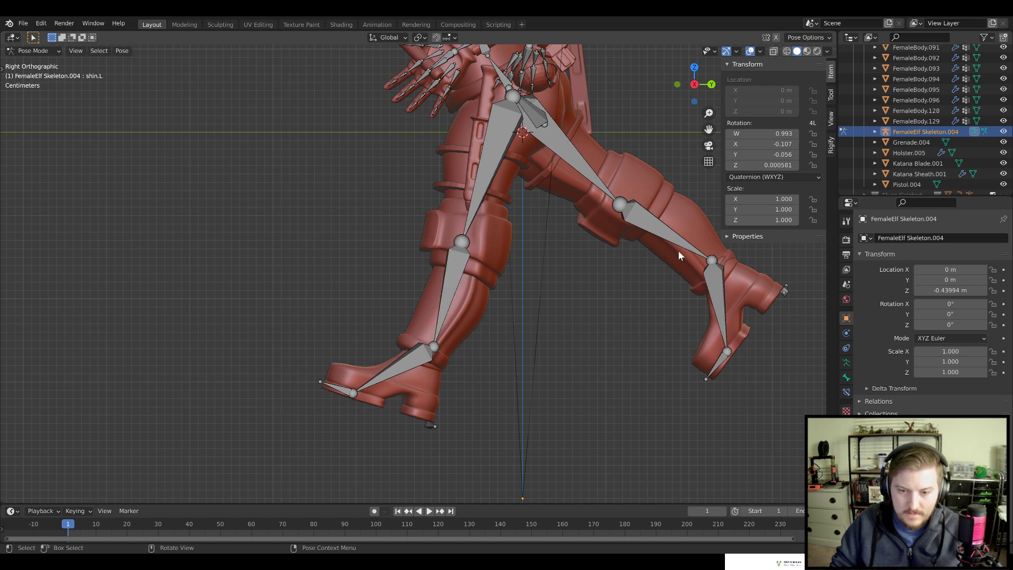
# Rotate thigh.R to bring the rear leg down and forward, and toe.R about -31° to flatten the toes
pyautogui.click(582, 166)
pyautogui.press('r')
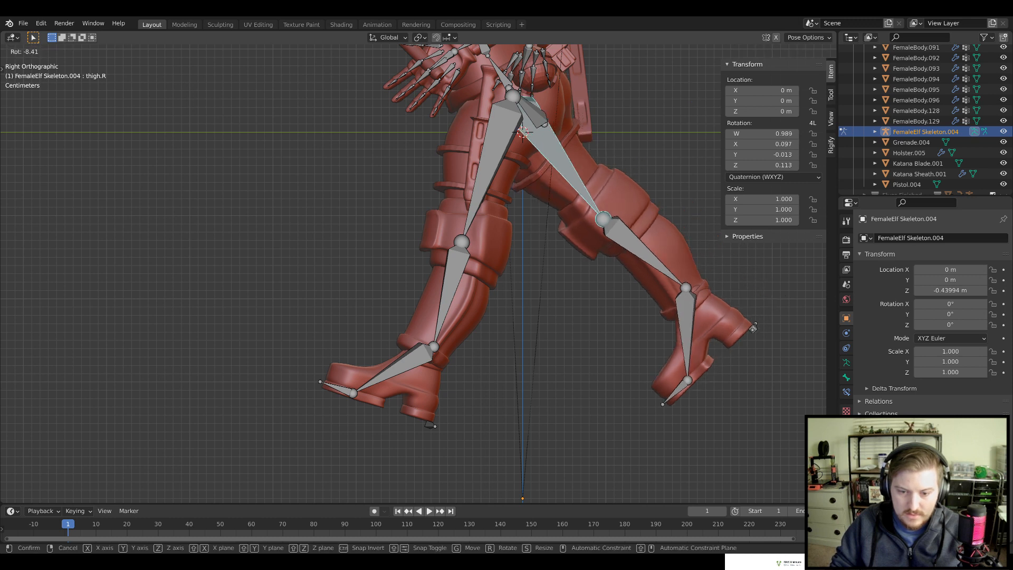
pyautogui.click(637, 436)
pyautogui.click(626, 416)
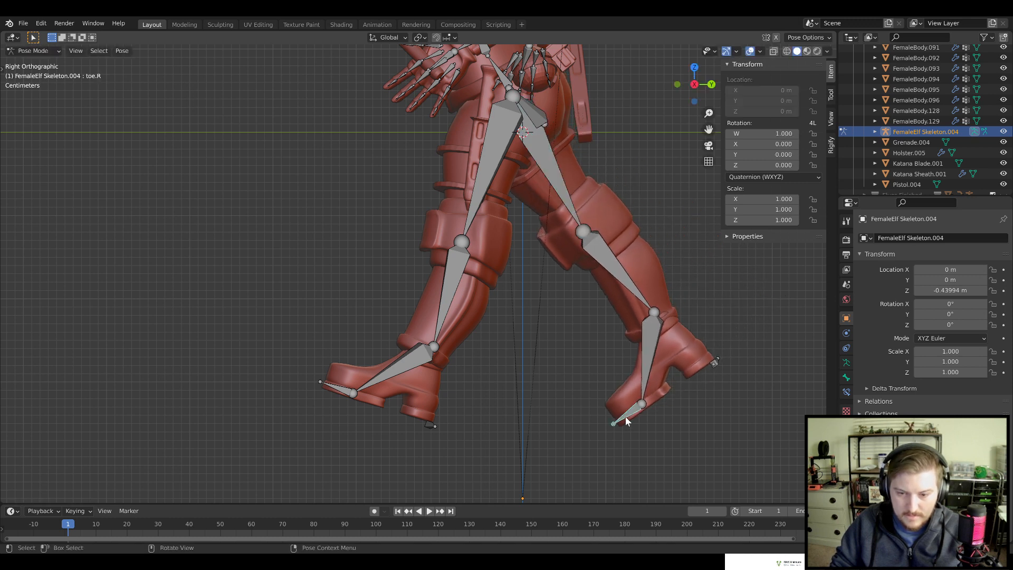
pyautogui.press('r')
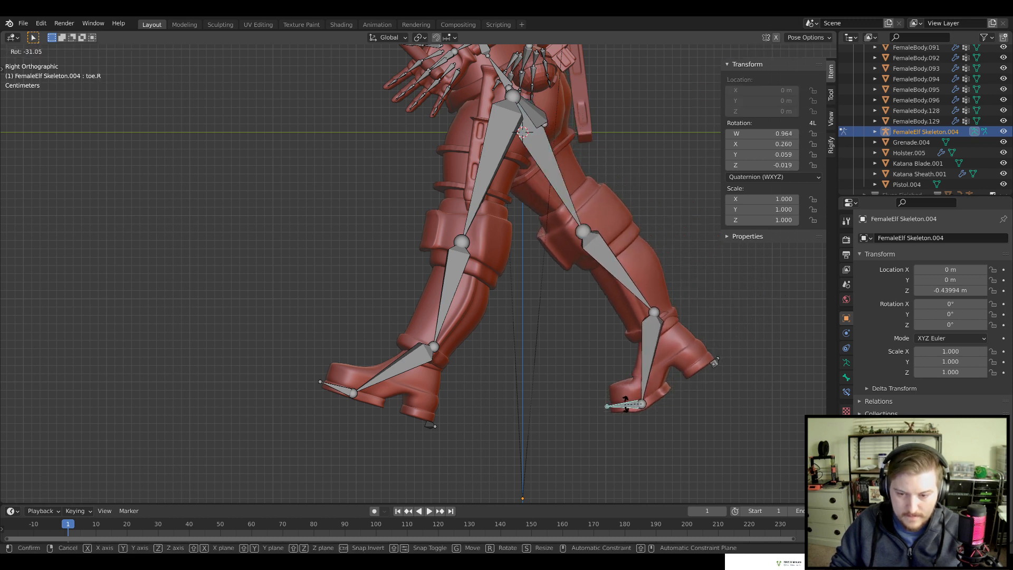
pyautogui.click(624, 384)
pyautogui.click(567, 184)
pyautogui.press('r')
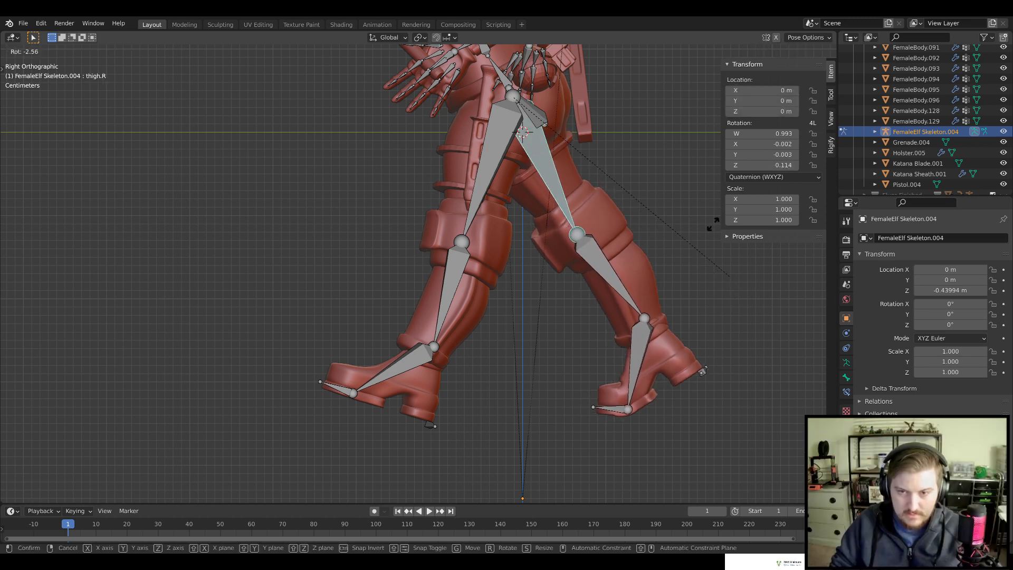
pyautogui.rightClick(696, 175)
# Examine the leg positions and foot placement from behind
pyautogui.scroll(-5, 665, 322)
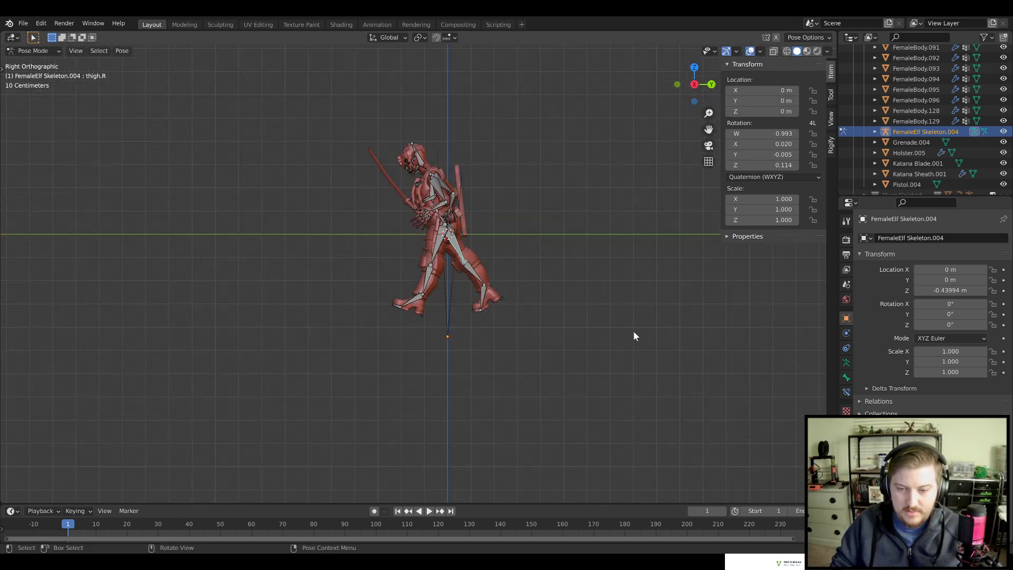
pyautogui.moveTo(632, 330); pyautogui.dragTo(537, 327, button='middle')
pyautogui.scroll(5, 537, 327)
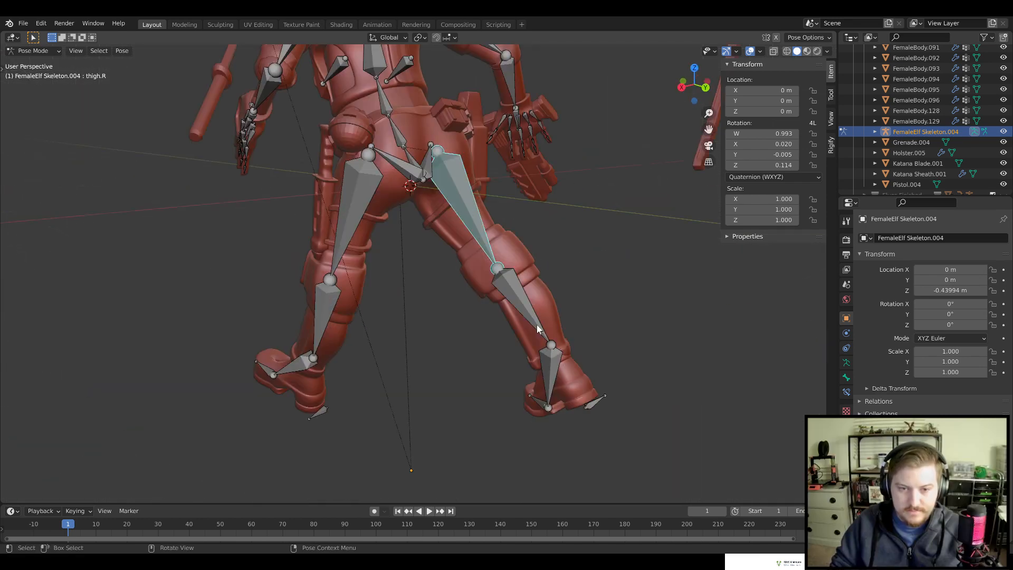
pyautogui.scroll(1, 625, 363)
pyautogui.moveTo(676, 308); pyautogui.dragTo(584, 343, button='middle')
pyautogui.scroll(1, 625, 364)
pyautogui.scroll(-4, 601, 364)
pyautogui.scroll(-2, 577, 359)
pyautogui.press('ctrl+KP_1')
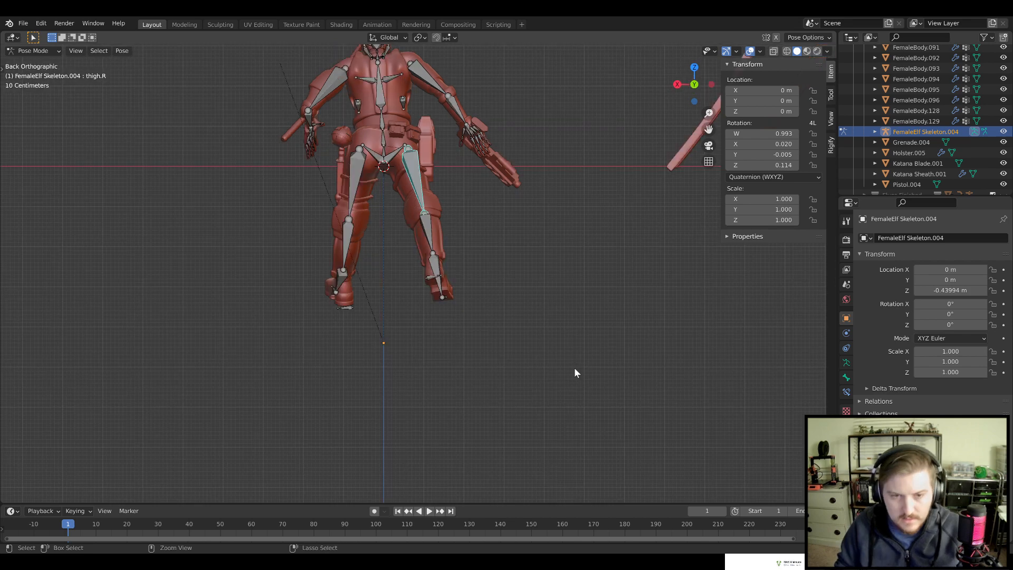
pyautogui.scroll(2, 429, 336)
# Hide FemaleElf Skeleton.004 and examine the revised stride from the side and front
pyautogui.moveTo(429, 332); pyautogui.dragTo(620, 407, button='middle')
pyautogui.click(1003, 132)
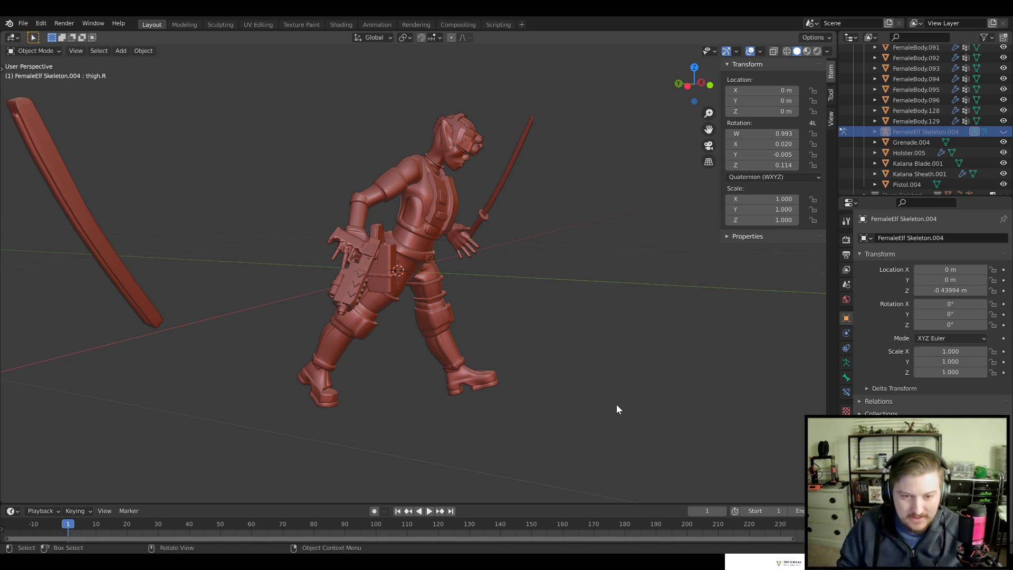
pyautogui.moveTo(618, 406); pyautogui.dragTo(546, 378, button='middle')
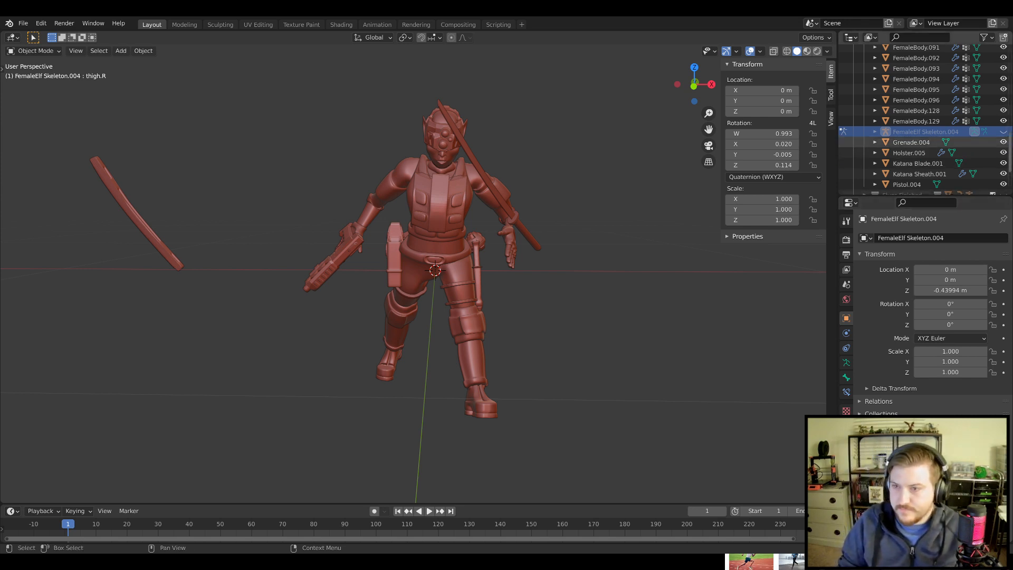
# Return FemaleElf Skeleton.004 to Pose Mode and rotate the spine bone about 5.7° in side view to lean the whole body further forward
pyautogui.hotkey('ctrl', 'Tab')
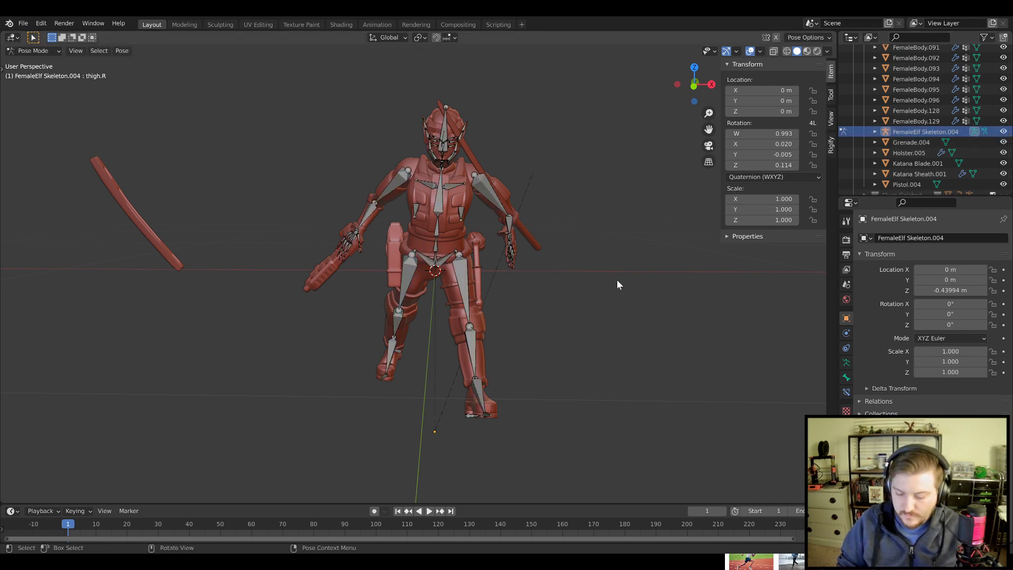
pyautogui.press('KP_3')
pyautogui.scroll(4, 493, 253)
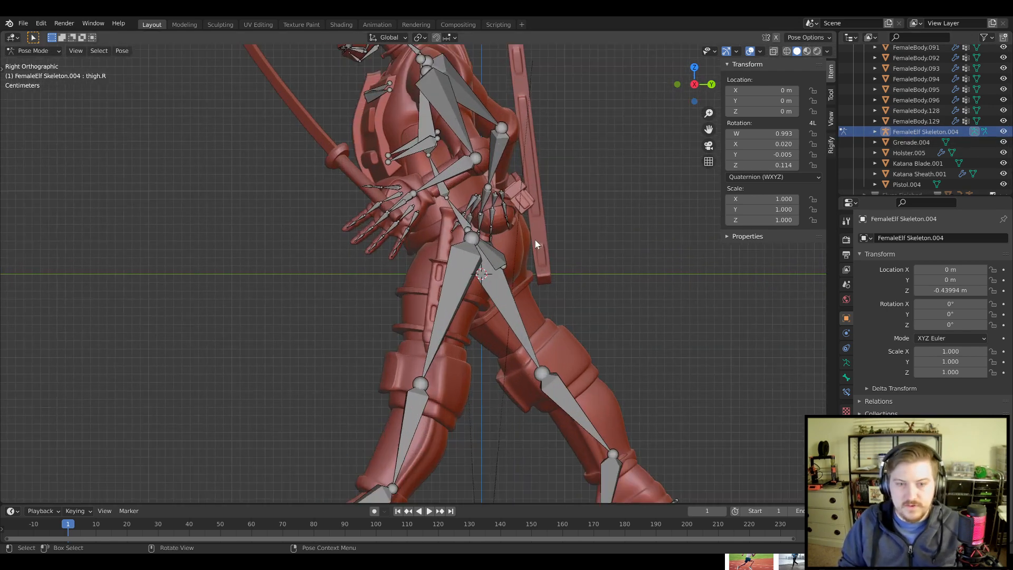
pyautogui.moveTo(612, 238); pyautogui.dragTo(439, 254, button='middle')
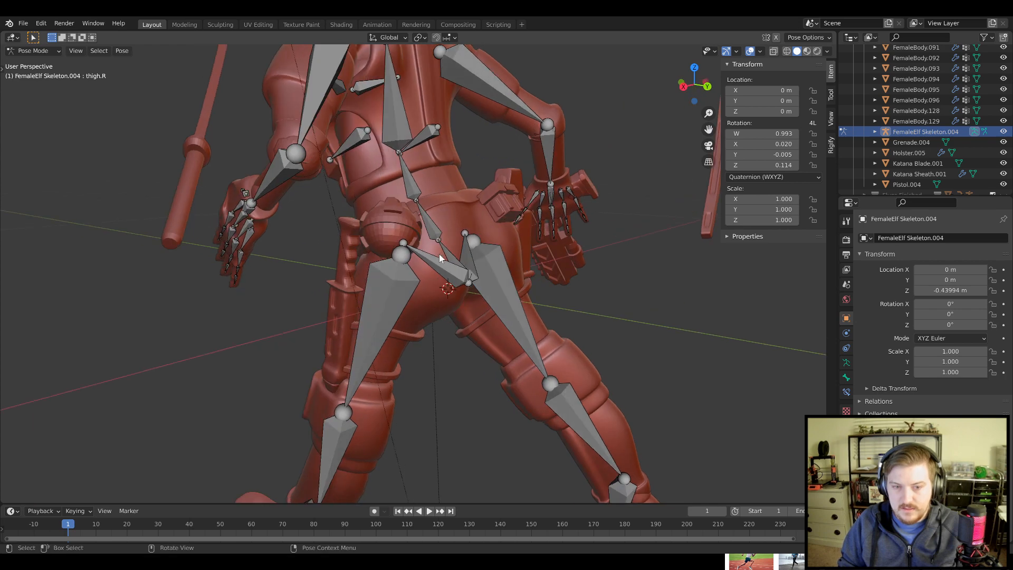
pyautogui.press('KP_3')
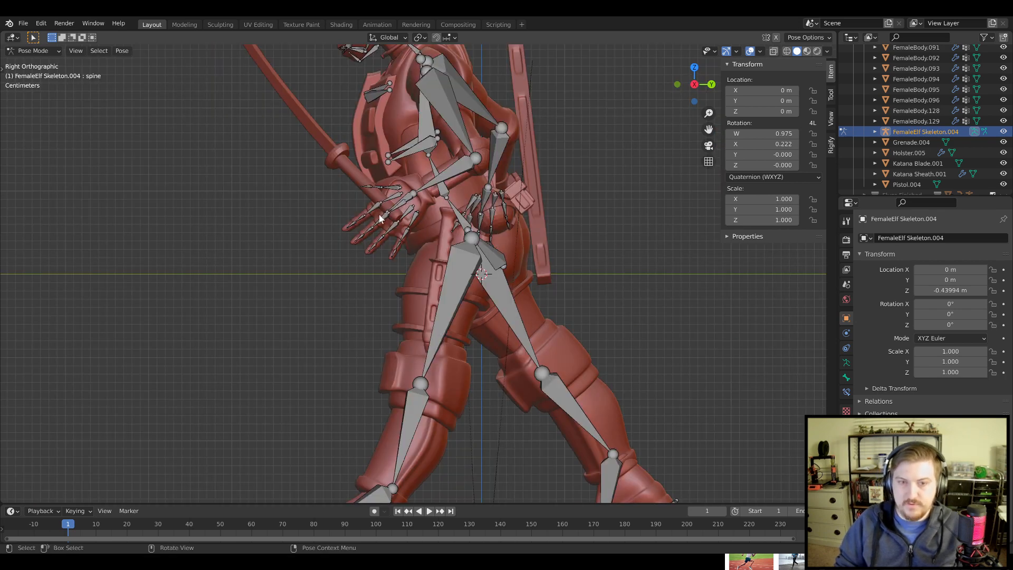
pyautogui.press('r')
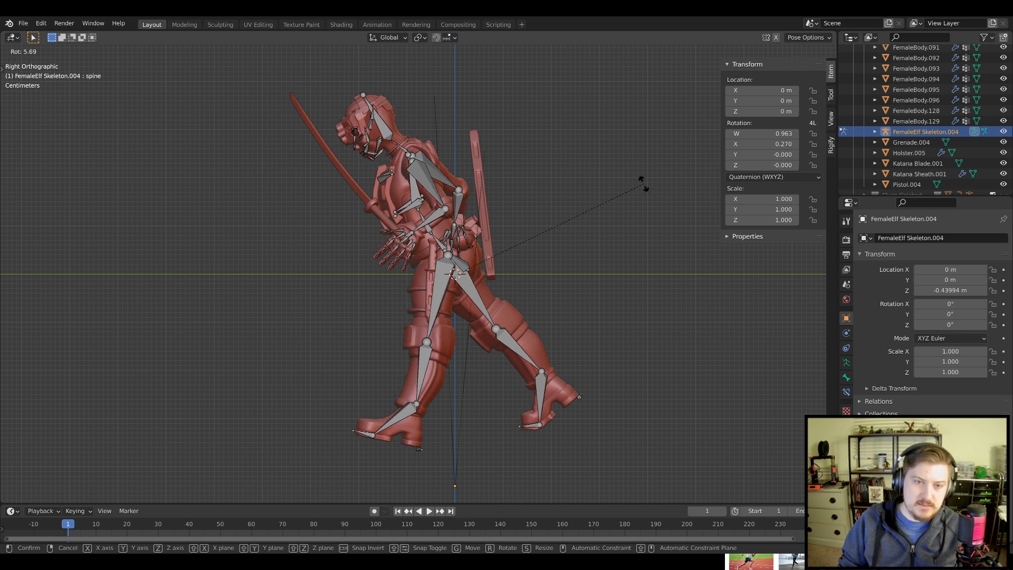
pyautogui.click(643, 184)
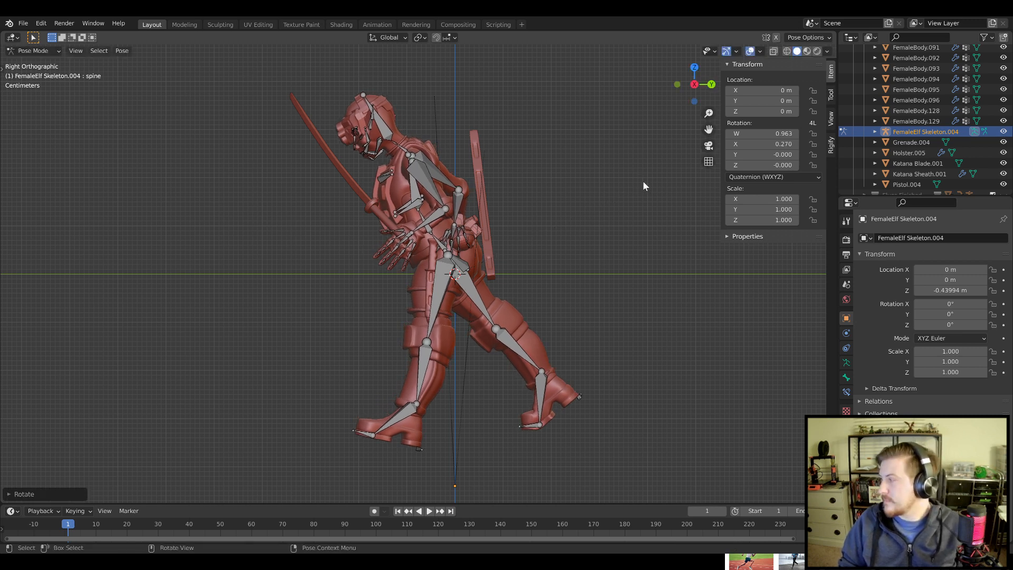
# Rotate thigh.L in side view to swing the left thigh further forward
pyautogui.keyDown('shift'); pyautogui.moveTo(479, 307); pyautogui.dragTo(482, 286, button='middle'); pyautogui.keyUp('shift')
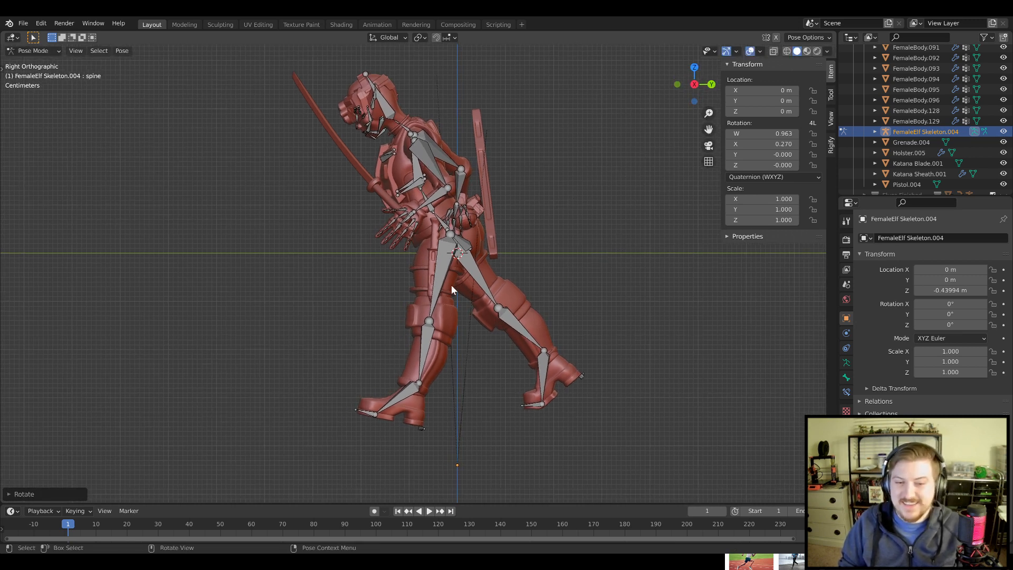
pyautogui.scroll(-1, 451, 285)
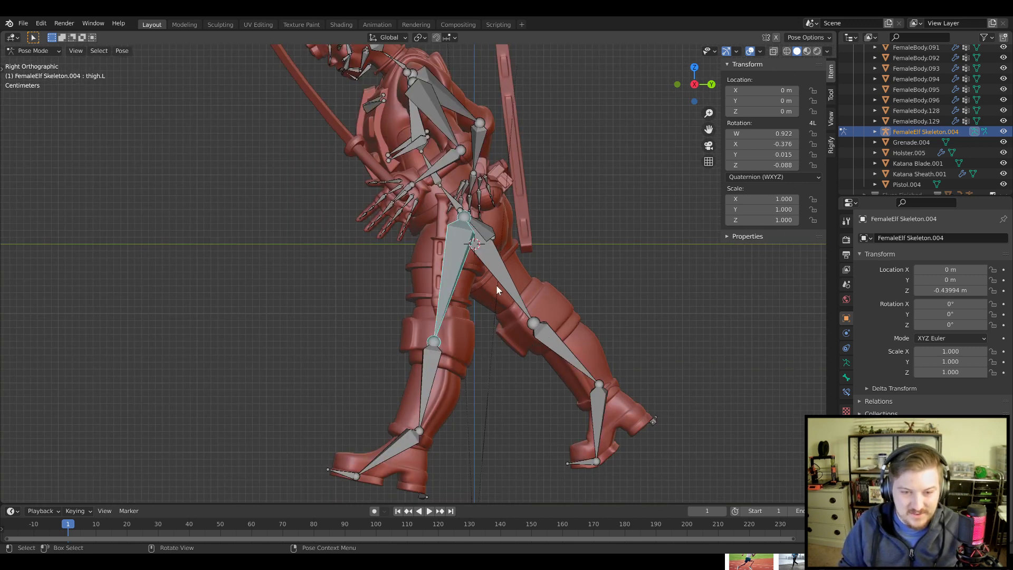
pyautogui.press('r')
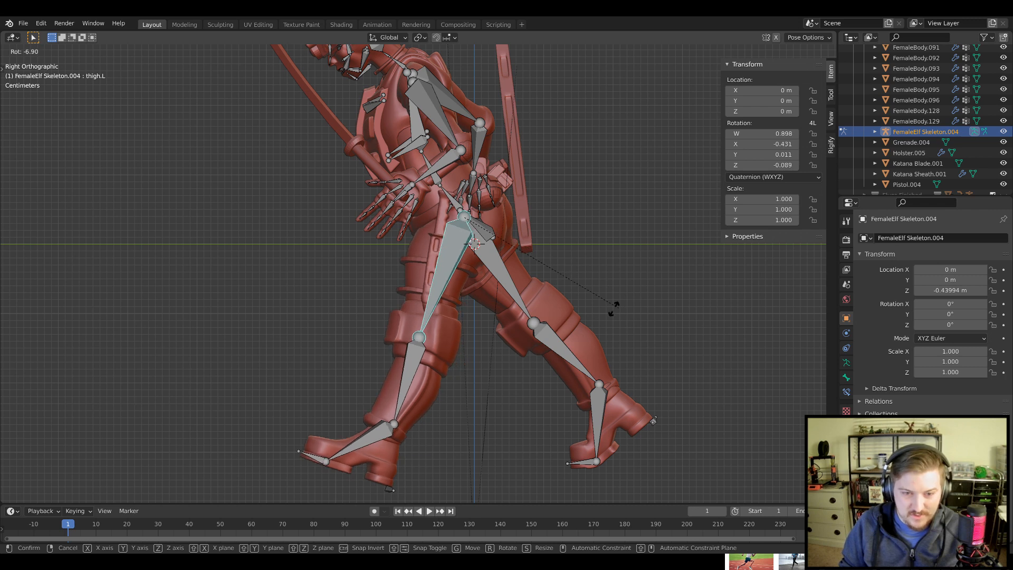
pyautogui.click(392, 352)
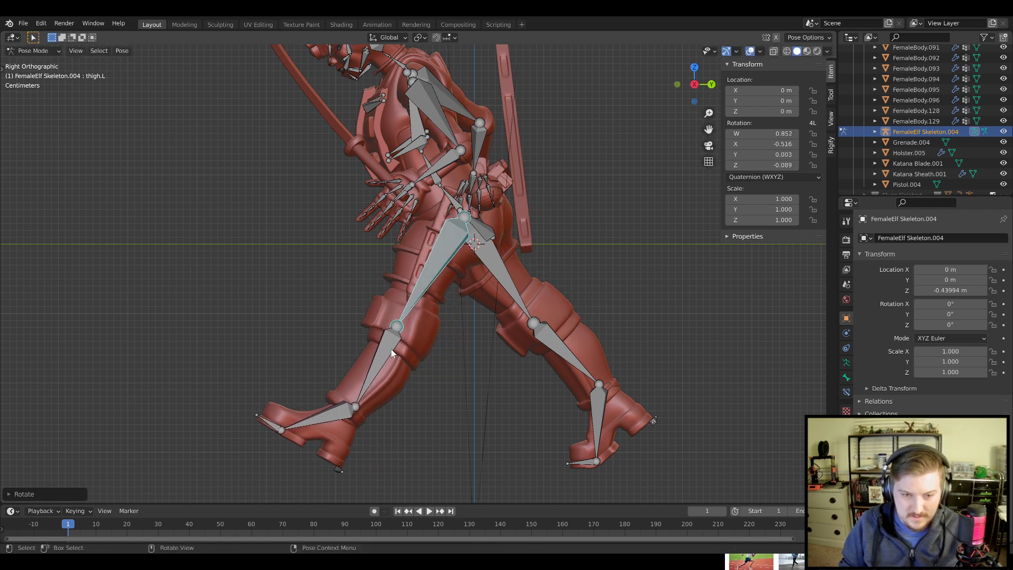
# Rotate shin.L around its local X axis to bend the left knee and bring the foot back under the body
pyautogui.click(397, 350)
pyautogui.press('r')
pyautogui.press('x')
pyautogui.press('x')
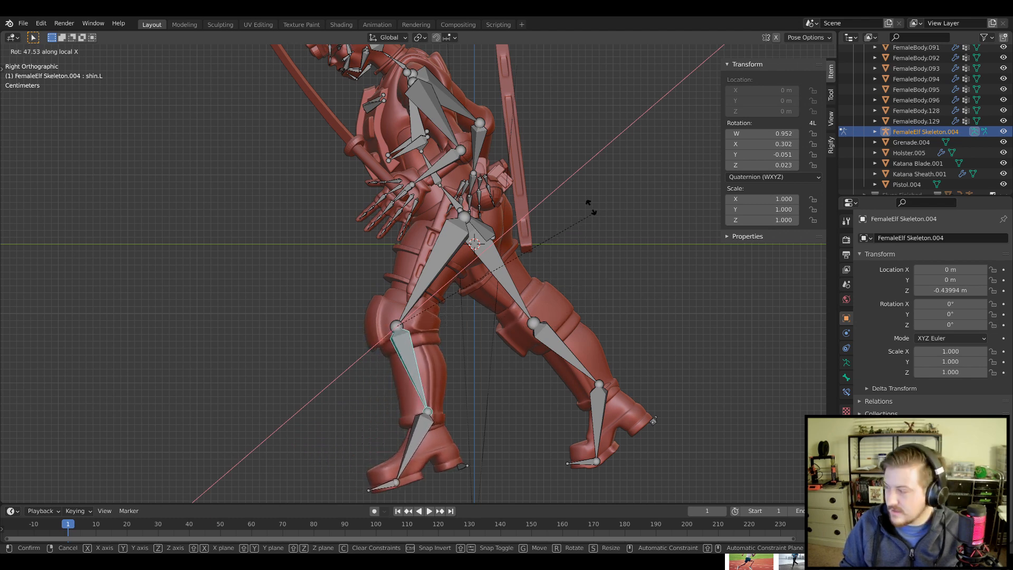
pyautogui.click(555, 134)
# Examine the bent left leg and the placement of both feet from the side, rear and front
pyautogui.scroll(-4, 543, 295)
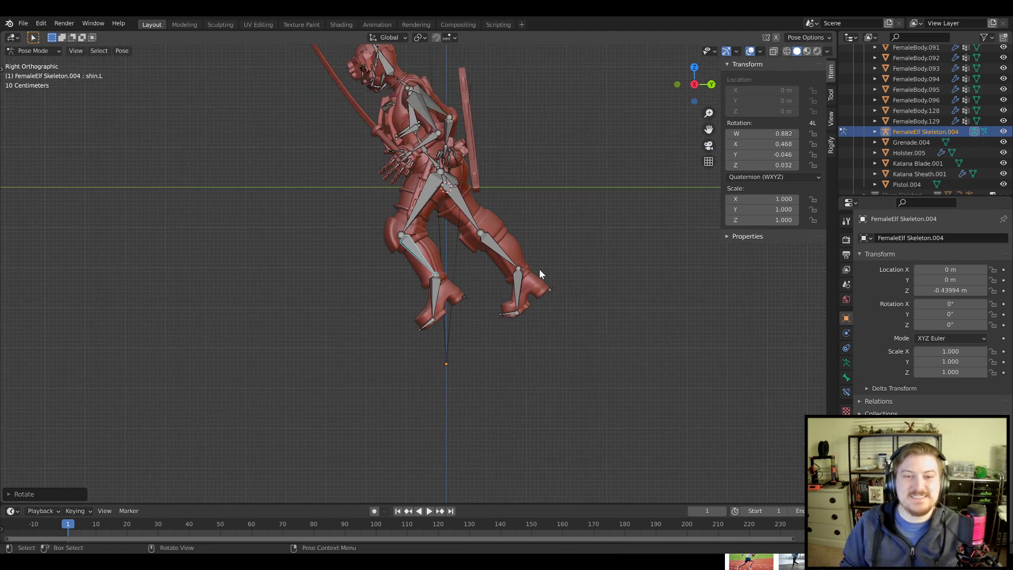
pyautogui.moveTo(539, 270); pyautogui.dragTo(494, 298, button='middle')
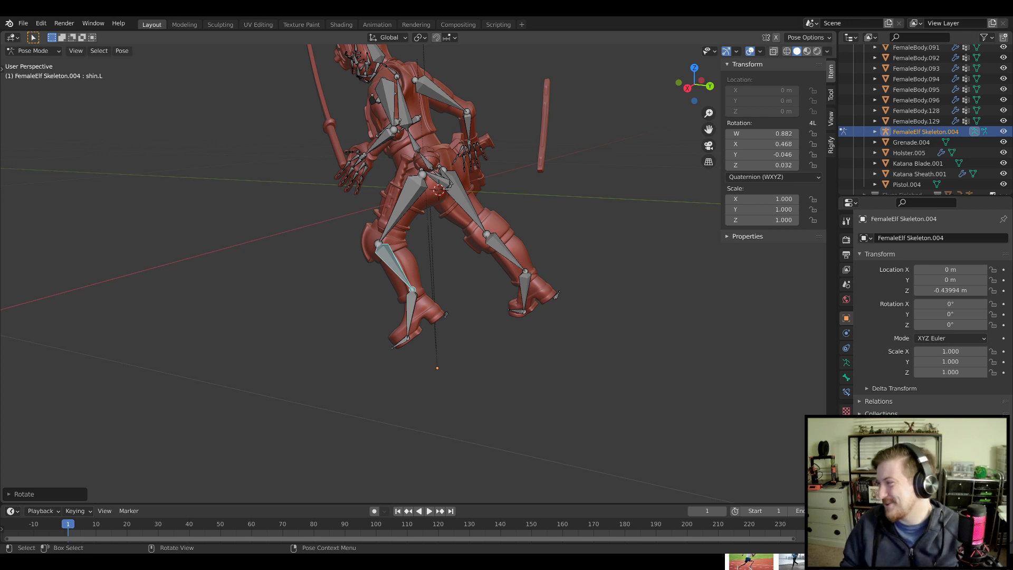
pyautogui.press('KP_3')
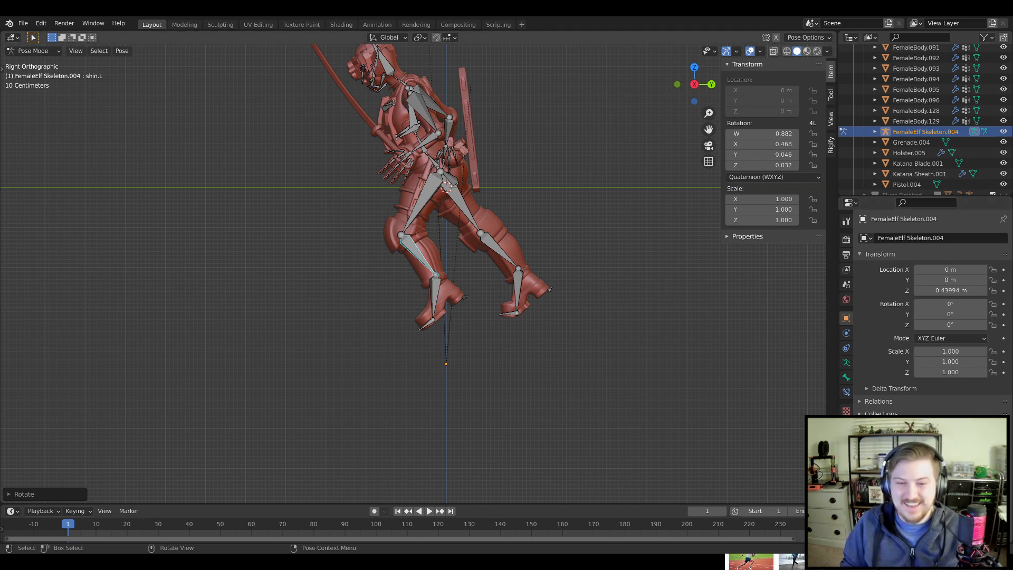
pyautogui.moveTo(554, 243); pyautogui.dragTo(637, 277, button='middle')
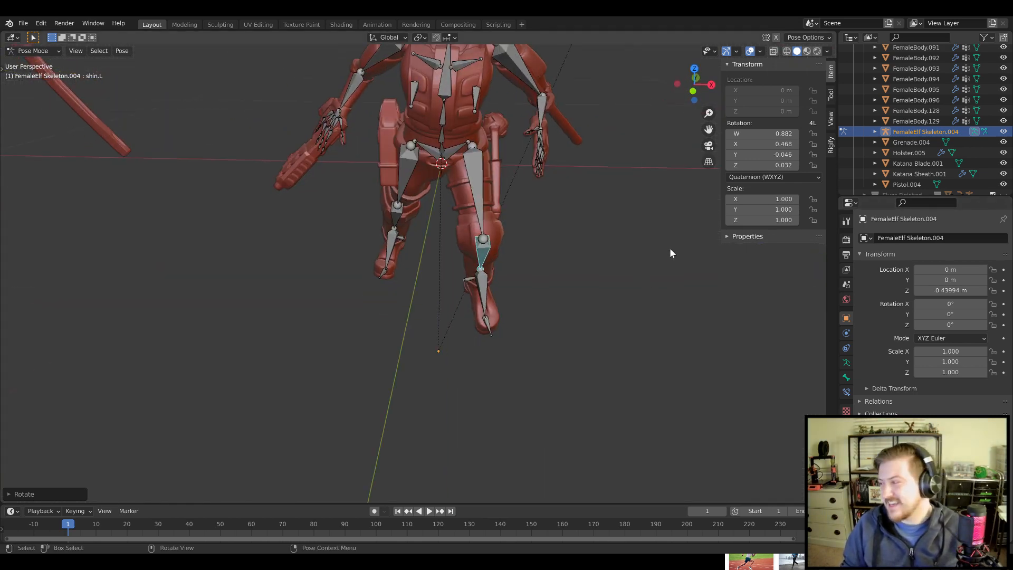
pyautogui.moveTo(669, 248); pyautogui.dragTo(544, 339, button='middle')
pyautogui.scroll(3, 638, 185)
pyautogui.scroll(3, 598, 343)
pyautogui.scroll(-2, 544, 339)
pyautogui.press('KP_3')
pyautogui.keyDown('shift'); pyautogui.moveTo(413, 259); pyautogui.dragTo(403, 173, button='middle'); pyautogui.keyUp('shift')
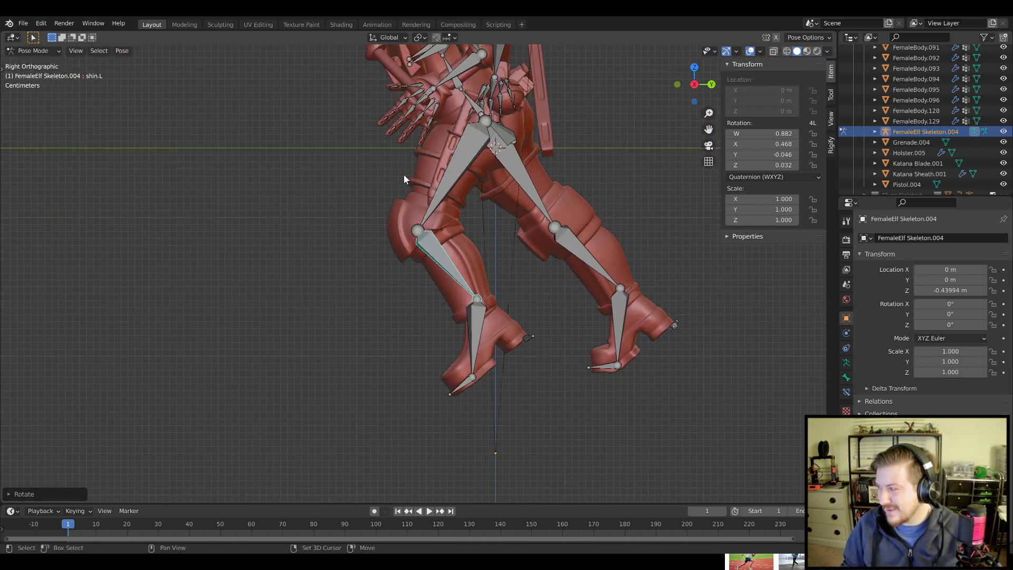
pyautogui.scroll(1, 432, 277)
pyautogui.keyDown('shift'); pyautogui.moveTo(432, 277); pyautogui.dragTo(420, 247, button='middle'); pyautogui.keyUp('shift')
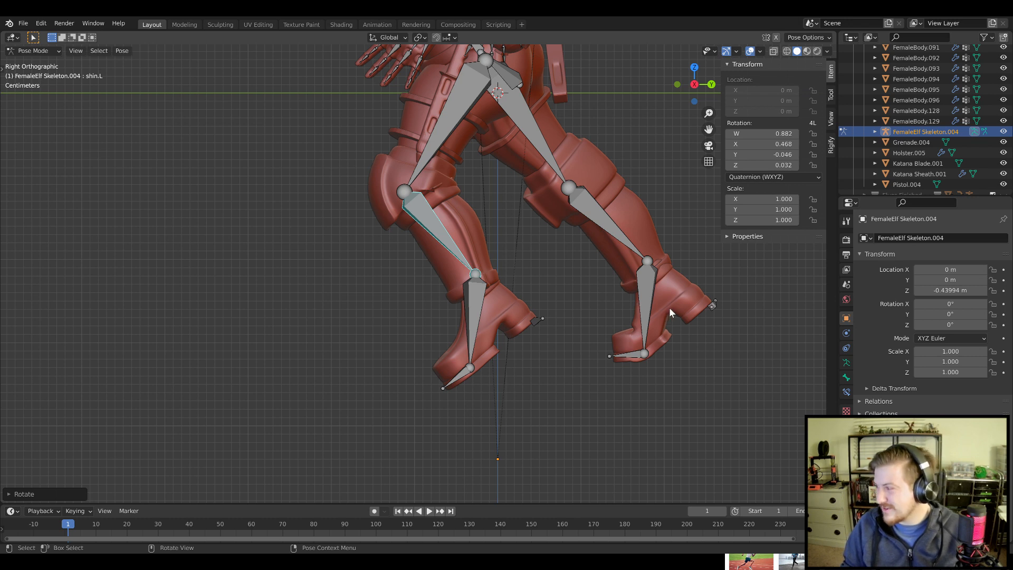
pyautogui.click(650, 311)
pyautogui.keyDown('shift'); pyautogui.moveTo(632, 347); pyautogui.dragTo(575, 323, button='middle'); pyautogui.keyUp('shift')
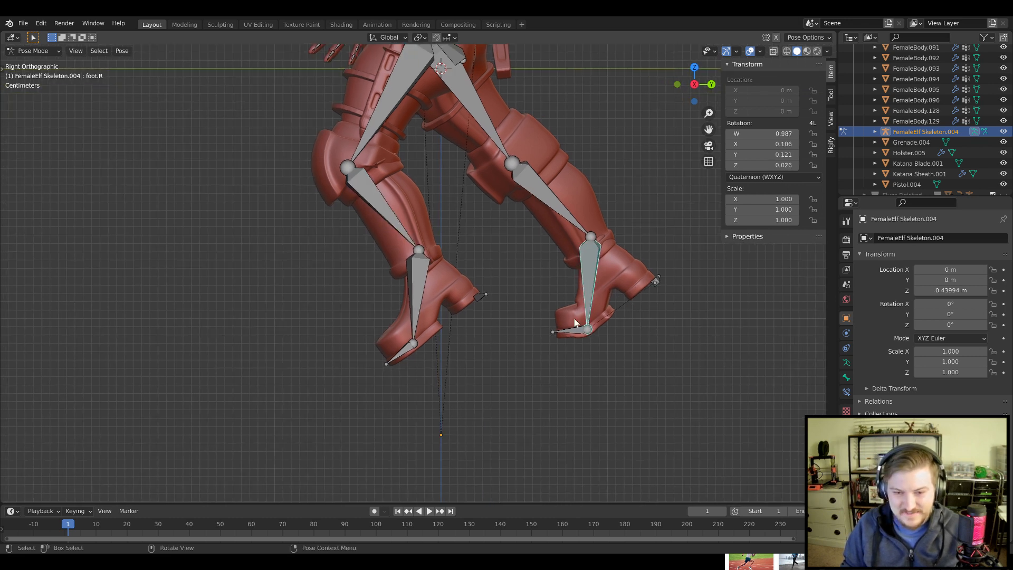
pyautogui.keyDown('shift'); pyautogui.moveTo(539, 243); pyautogui.dragTo(574, 316, button='middle'); pyautogui.keyUp('shift')
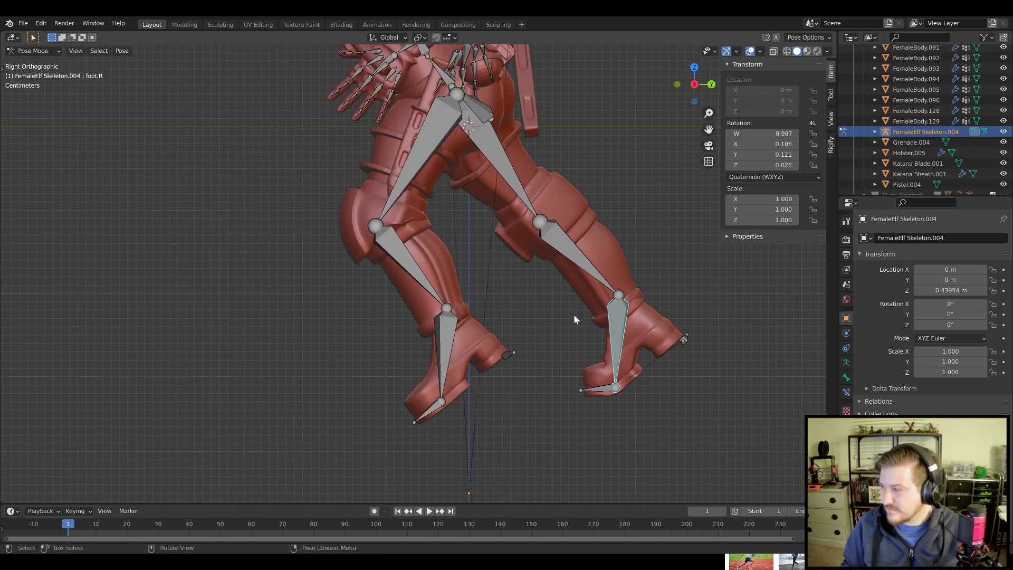
# Rotate thigh.L slightly further forward and shin.L further back to deepen the left knee bend
pyautogui.click(417, 157)
pyautogui.press('r')
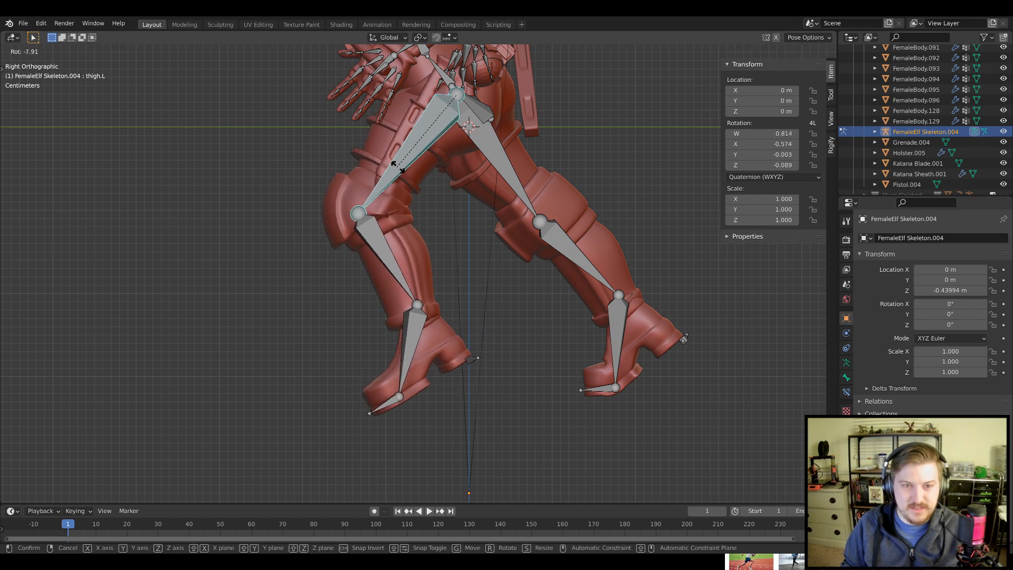
pyautogui.click(401, 164)
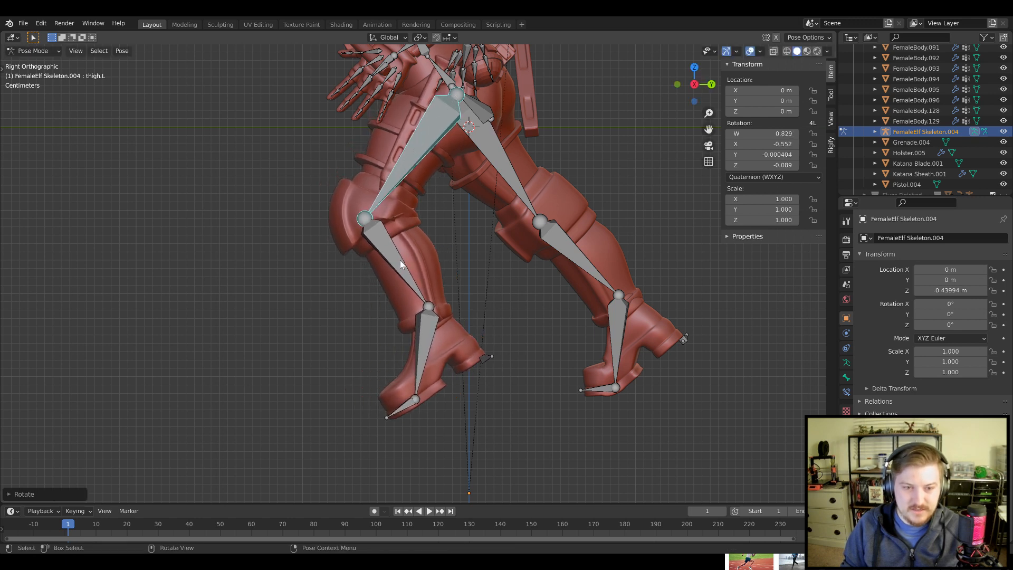
pyautogui.click(400, 260)
pyautogui.press('r')
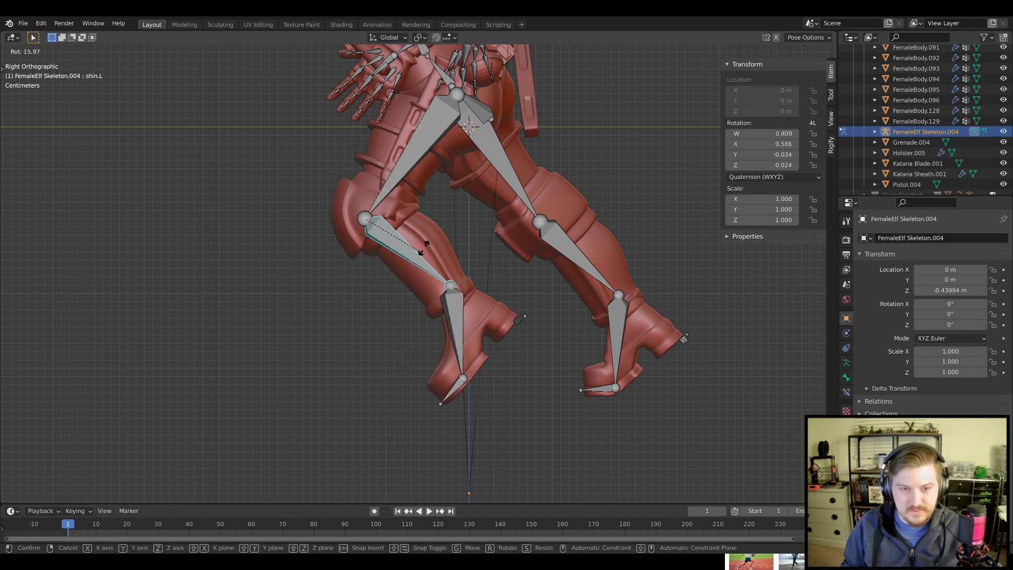
pyautogui.click(425, 253)
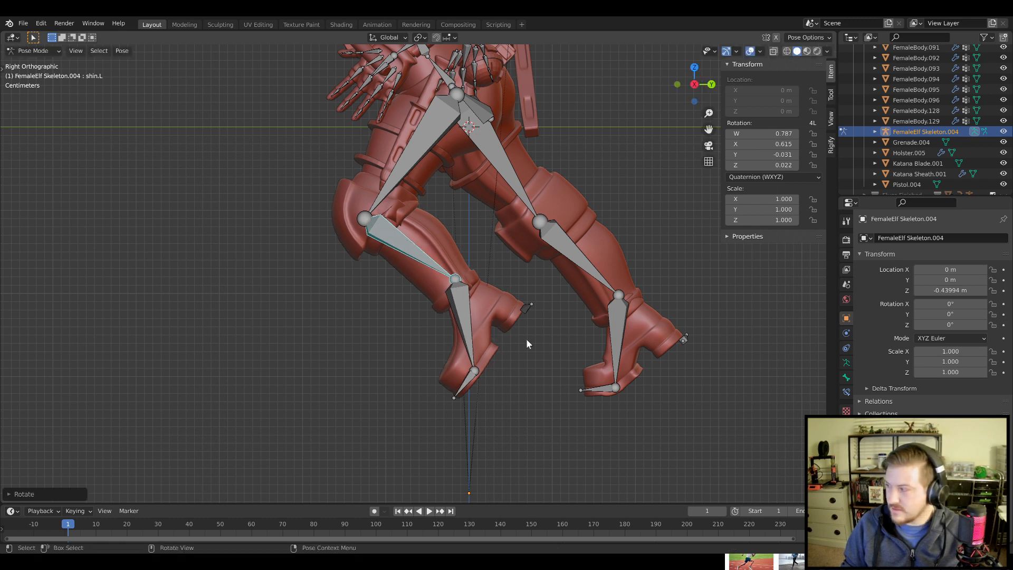
pyautogui.click(468, 333)
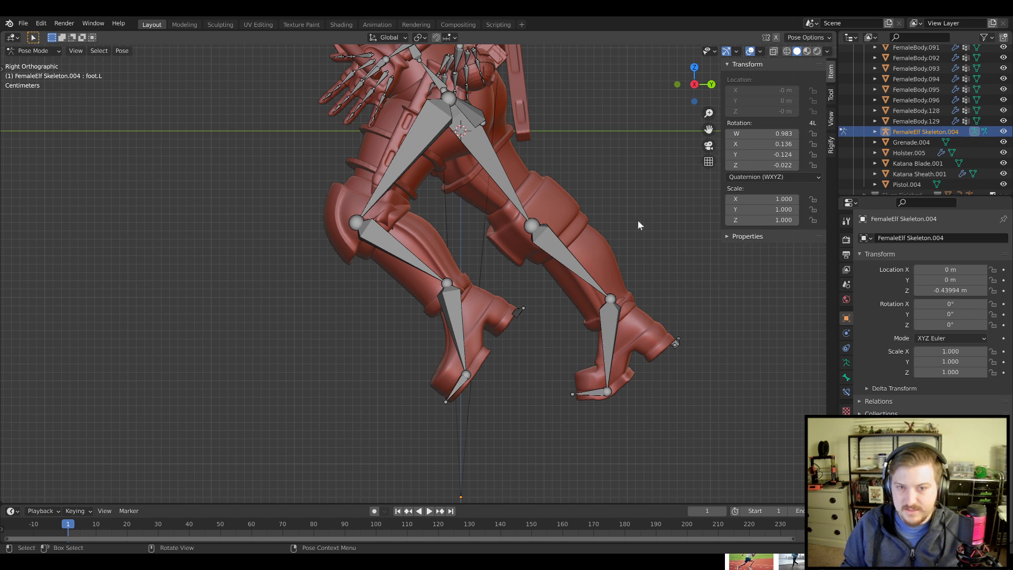
pyautogui.press('r')
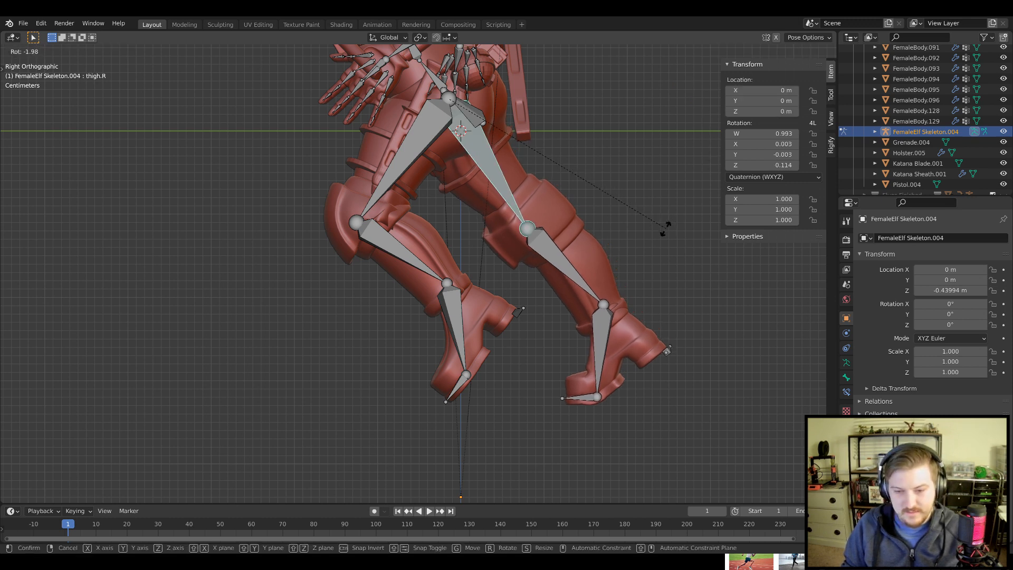
pyautogui.click(666, 259)
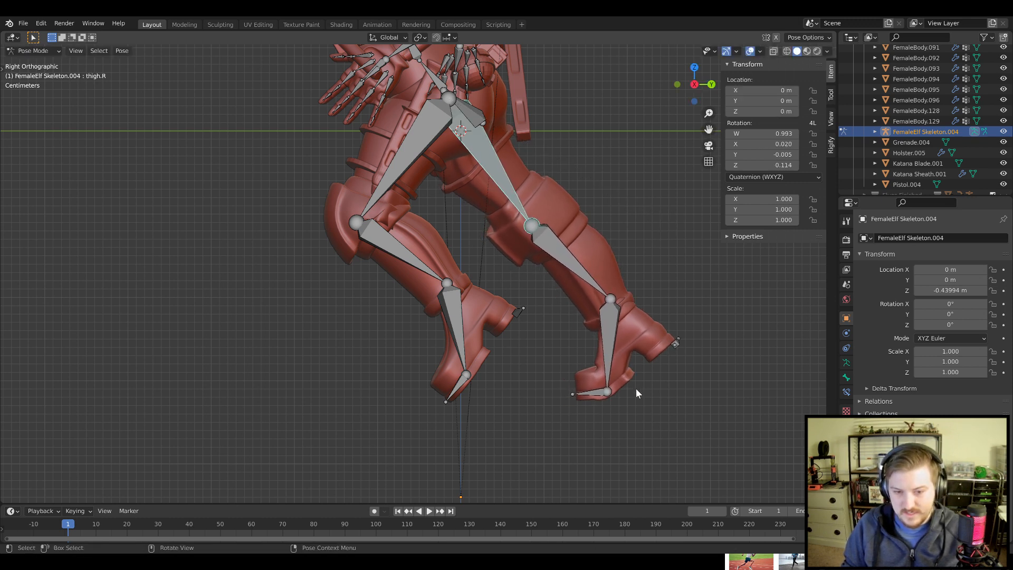
# Rotate toe.R about 6° around its local Y axis in front view to level the right boot's toe
pyautogui.keyDown('shift'); pyautogui.moveTo(637, 393); pyautogui.dragTo(564, 271, button='middle'); pyautogui.keyUp('shift')
pyautogui.press('KP_1')
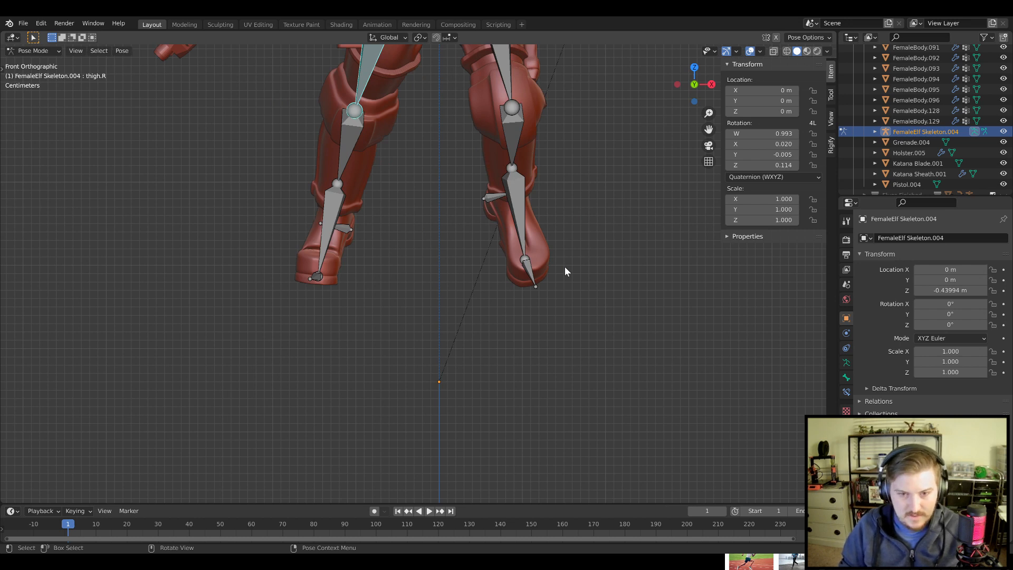
pyautogui.press('KP_3')
pyautogui.press('KP_1')
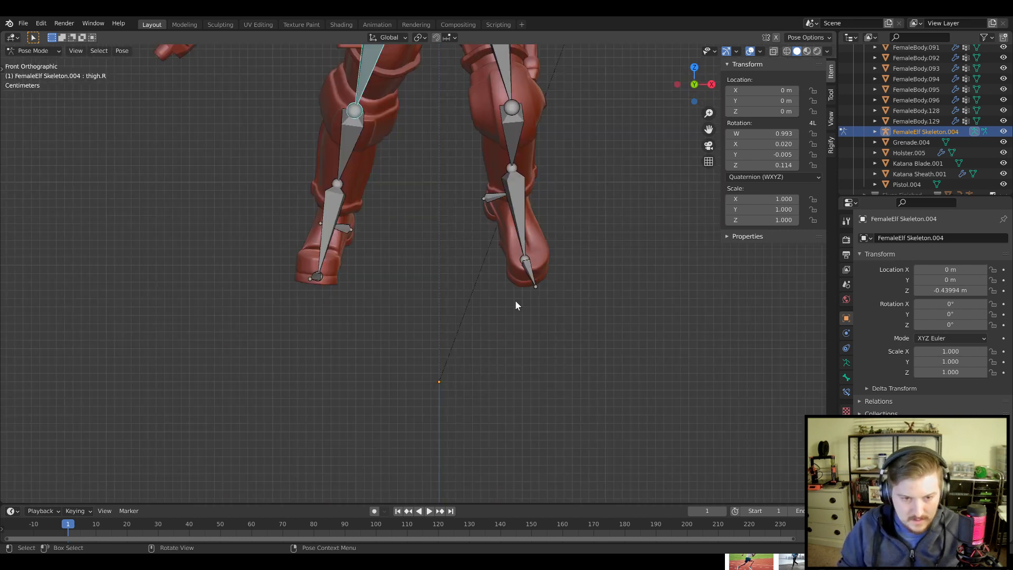
pyautogui.scroll(4, 516, 300)
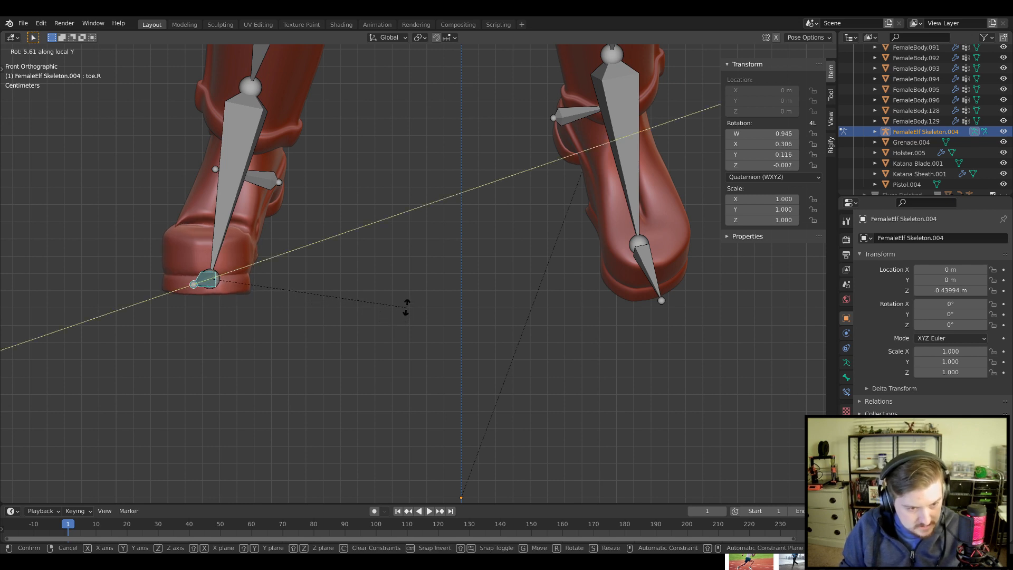
pyautogui.click(406, 306)
# Fine-tune the rotation of thigh.L in side view to adjust the angle and height of the left foot
pyautogui.moveTo(339, 305); pyautogui.dragTo(406, 351, button='middle')
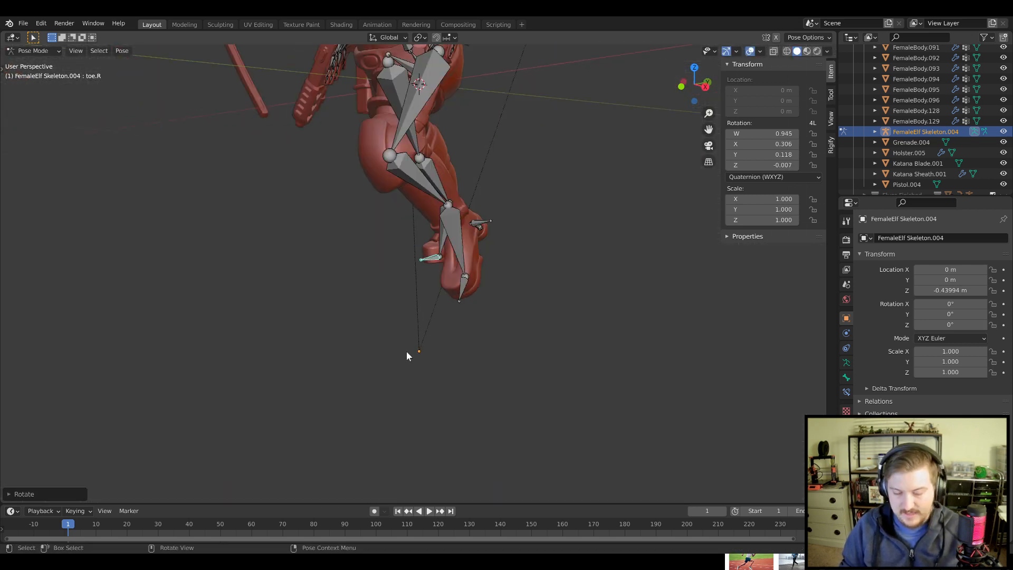
pyautogui.press('KP_3')
pyautogui.scroll(6, 572, 282)
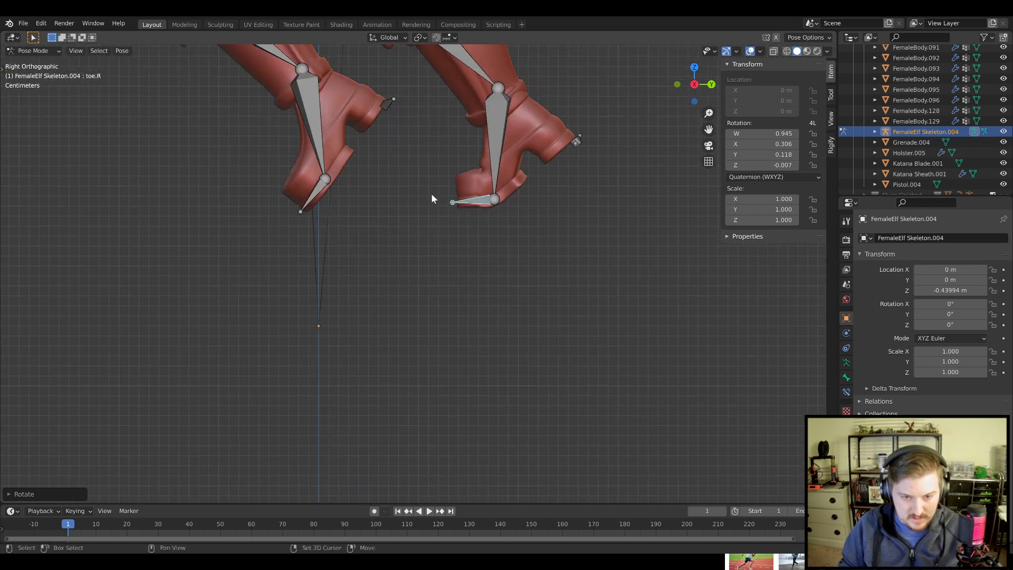
pyautogui.scroll(3, 349, 283)
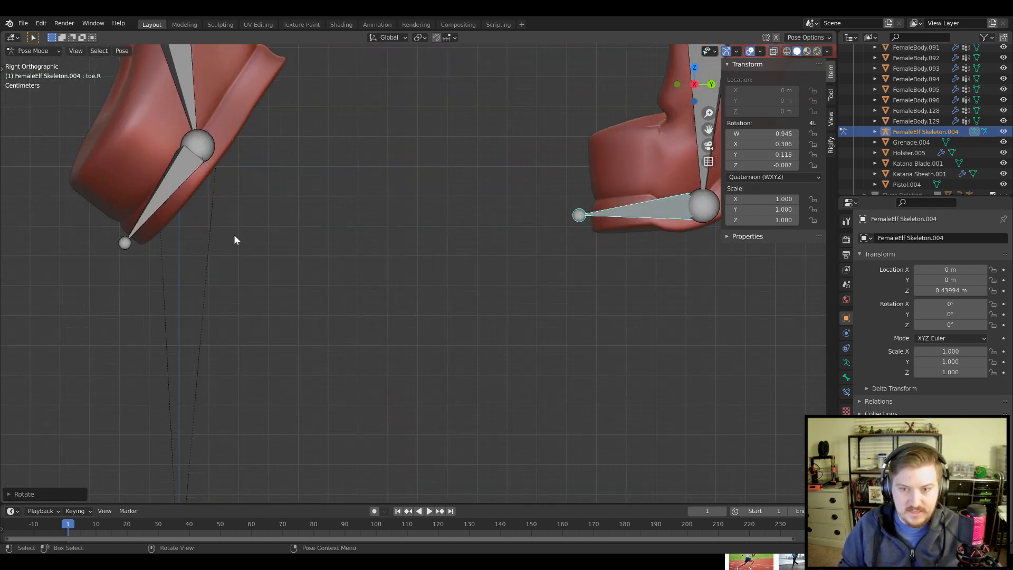
pyautogui.scroll(-8, 453, 297)
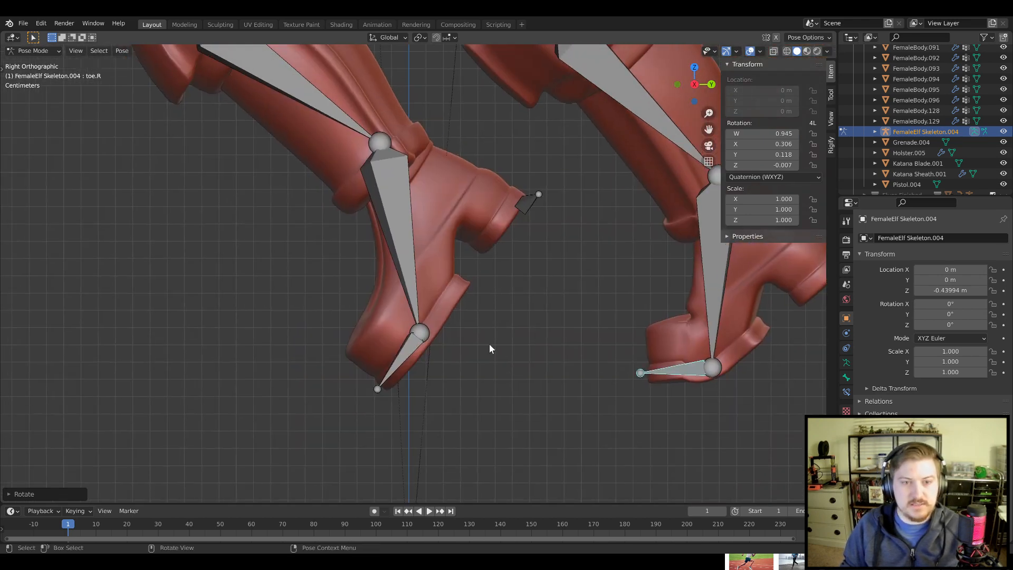
pyautogui.keyDown('shift'); pyautogui.moveTo(521, 362); pyautogui.dragTo(533, 423, button='middle'); pyautogui.keyUp('shift')
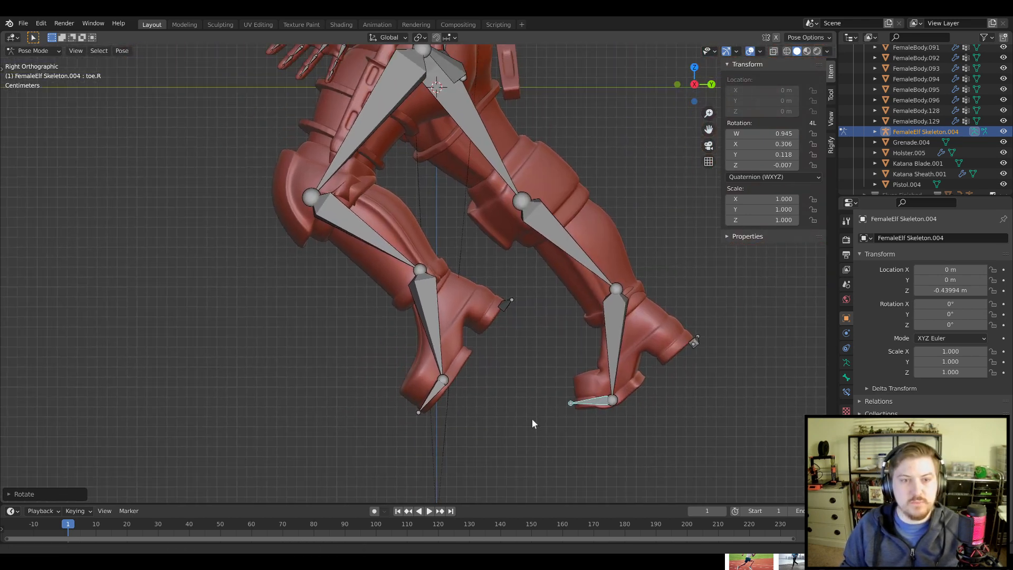
pyautogui.click(348, 147)
pyautogui.scroll(5, 479, 264)
pyautogui.press('r')
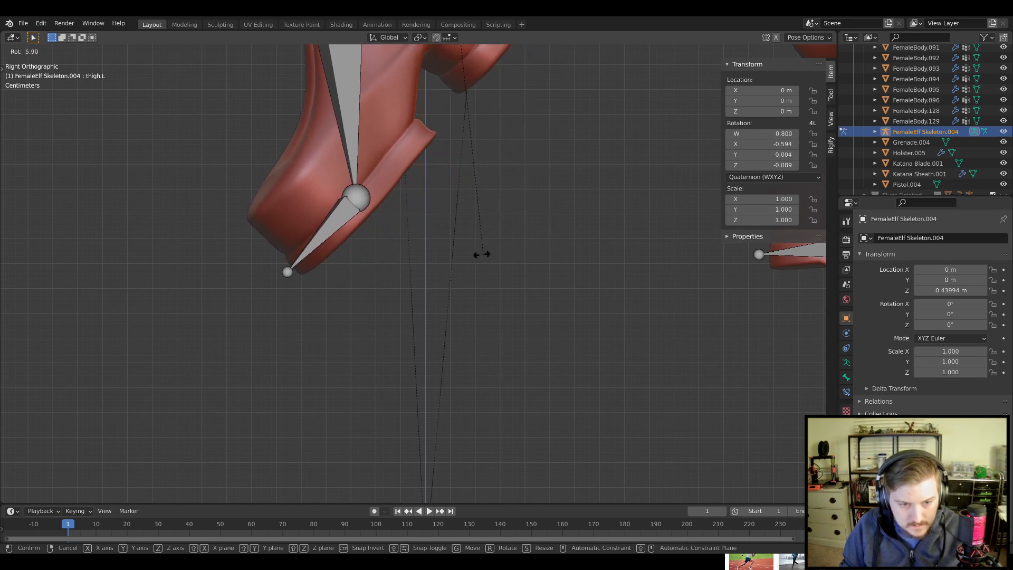
pyautogui.click(506, 226)
# Rotate toe.L about -8° in side view to bend the left boot's toe upward
pyautogui.click(409, 272)
pyautogui.press('r')
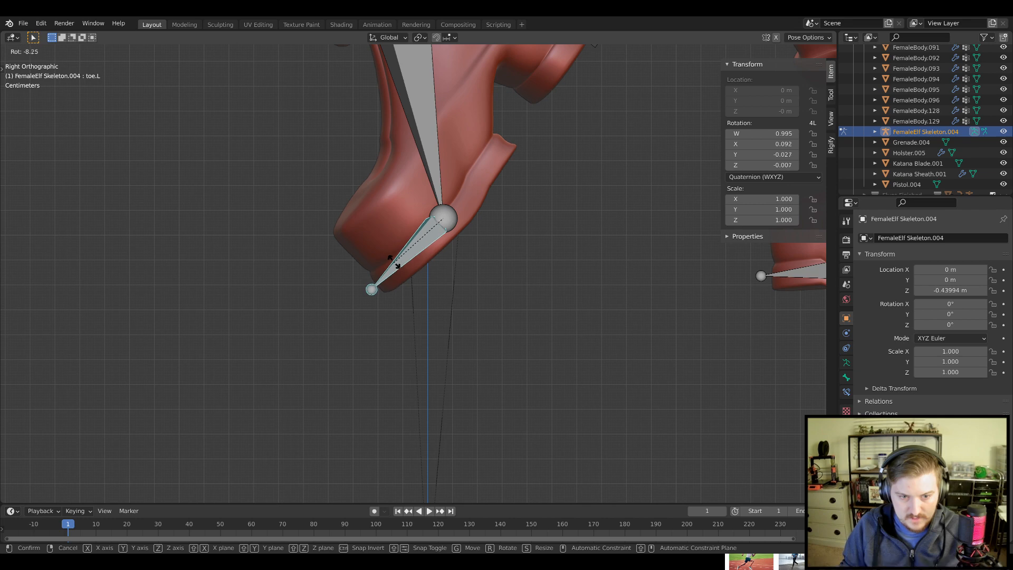
pyautogui.click(401, 266)
# Examine the legs from several angles and the full running pose with the skeleton temporarily hidden, returning to Pose Mode
pyautogui.scroll(-3, 441, 293)
pyautogui.moveTo(441, 293); pyautogui.dragTo(527, 319, button='middle')
pyautogui.scroll(-4, 576, 312)
pyautogui.press('KP_1')
pyautogui.scroll(5, 473, 295)
pyautogui.press('KP_3')
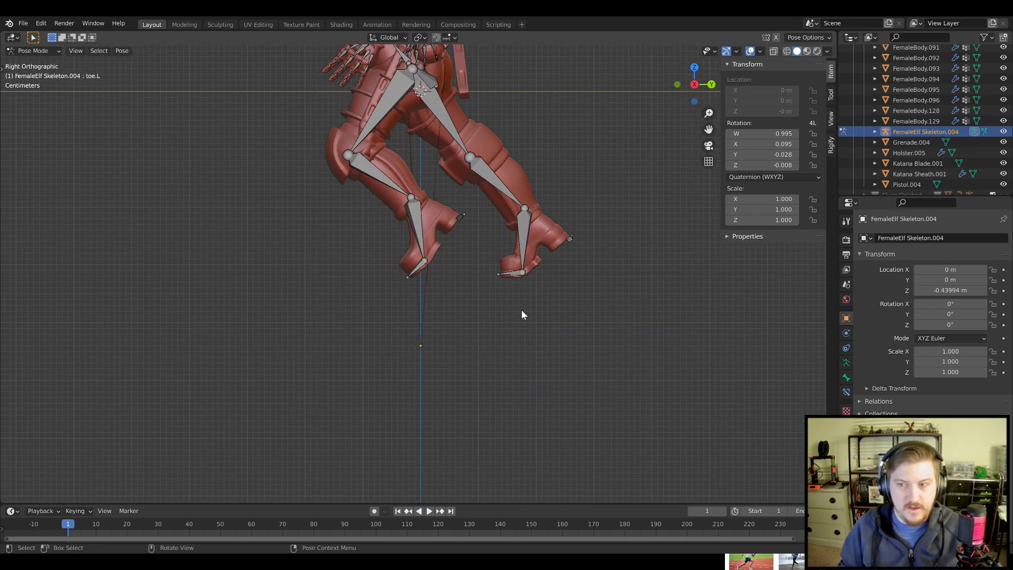
pyautogui.click(1004, 136)
pyautogui.scroll(-5, 277, 410)
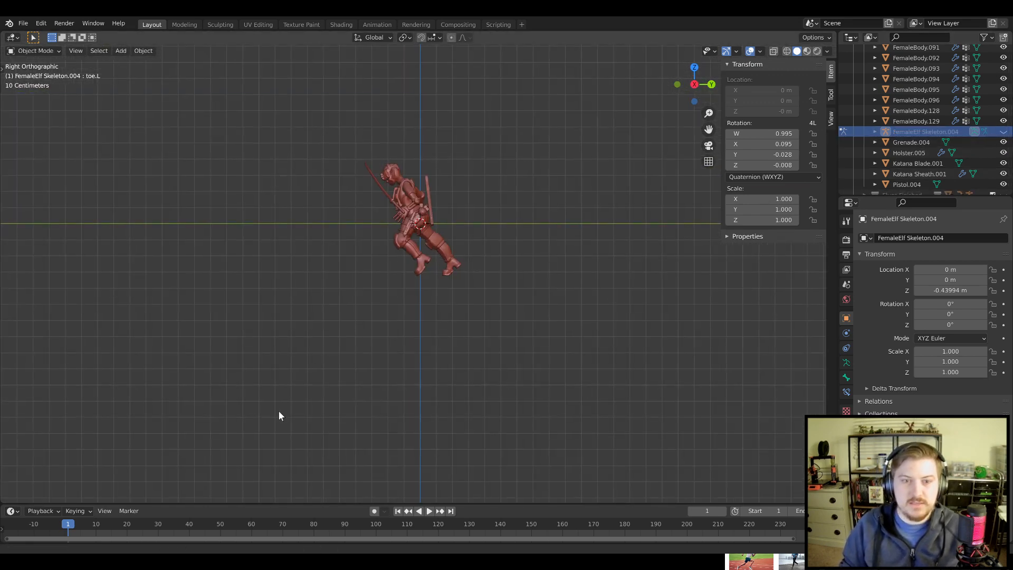
pyautogui.moveTo(277, 410); pyautogui.dragTo(504, 300, button='middle')
pyautogui.click(1003, 132)
pyautogui.hotkey('ctrl', 'Tab')
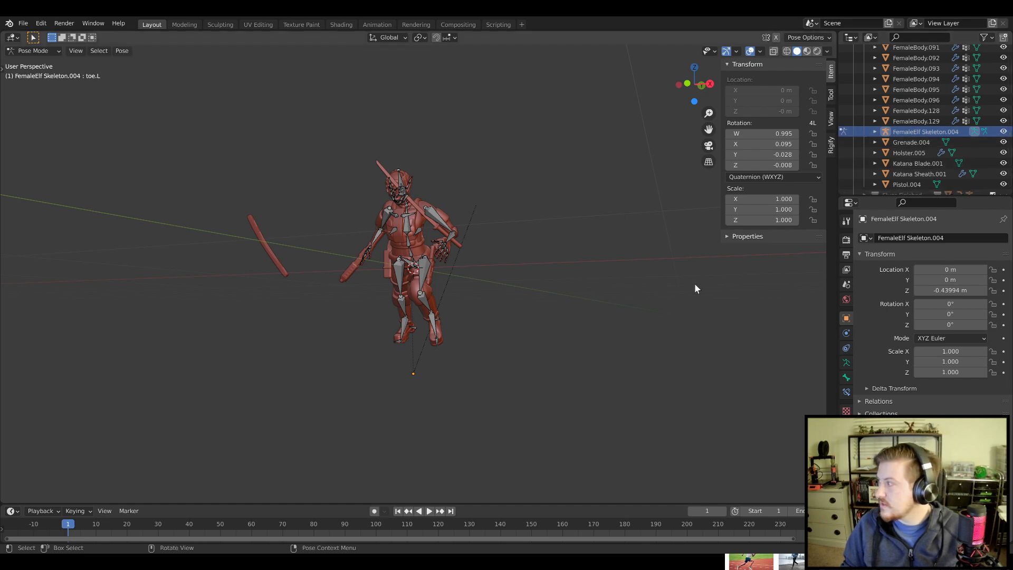
# Rotate upper_arm.R around global X to swing the right arm forward, and twist it around its local Y axis
pyautogui.moveTo(633, 310); pyautogui.dragTo(656, 326, button='middle')
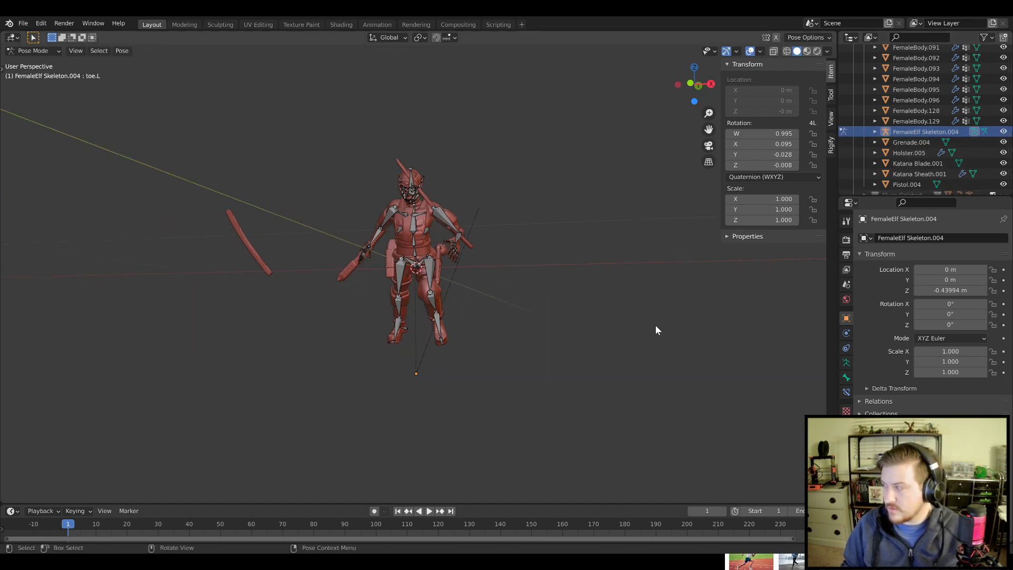
pyautogui.scroll(6, 526, 348)
pyautogui.moveTo(514, 384); pyautogui.dragTo(440, 180, button='middle')
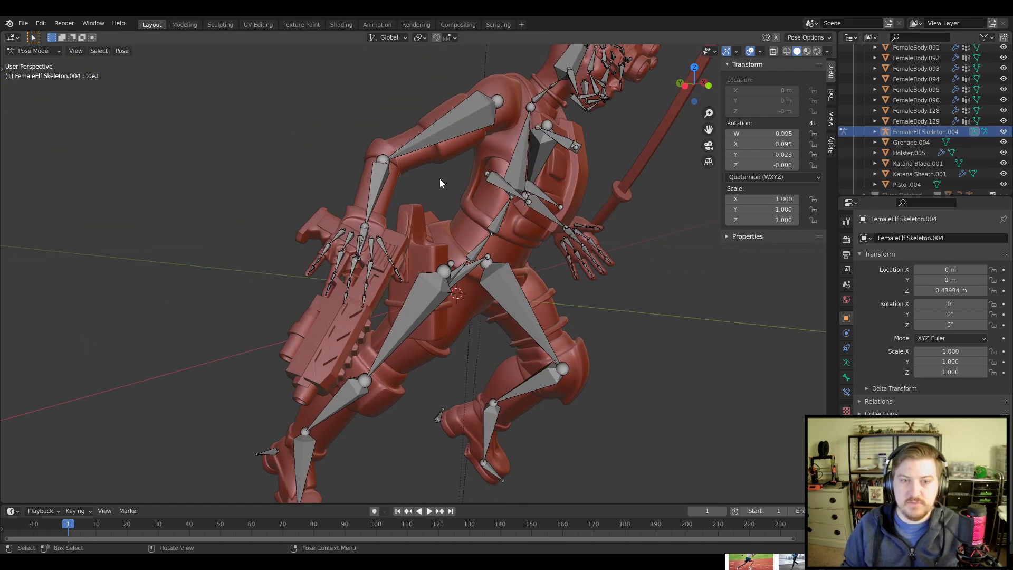
pyautogui.click(460, 132)
pyautogui.moveTo(460, 132); pyautogui.dragTo(590, 240, button='middle')
pyautogui.press('r')
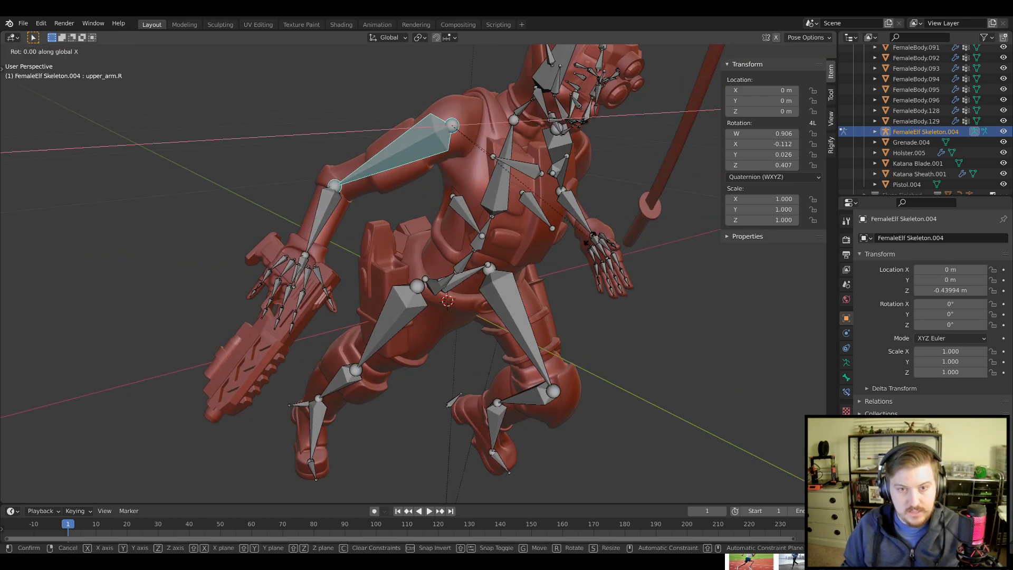
pyautogui.rightClick(592, 232)
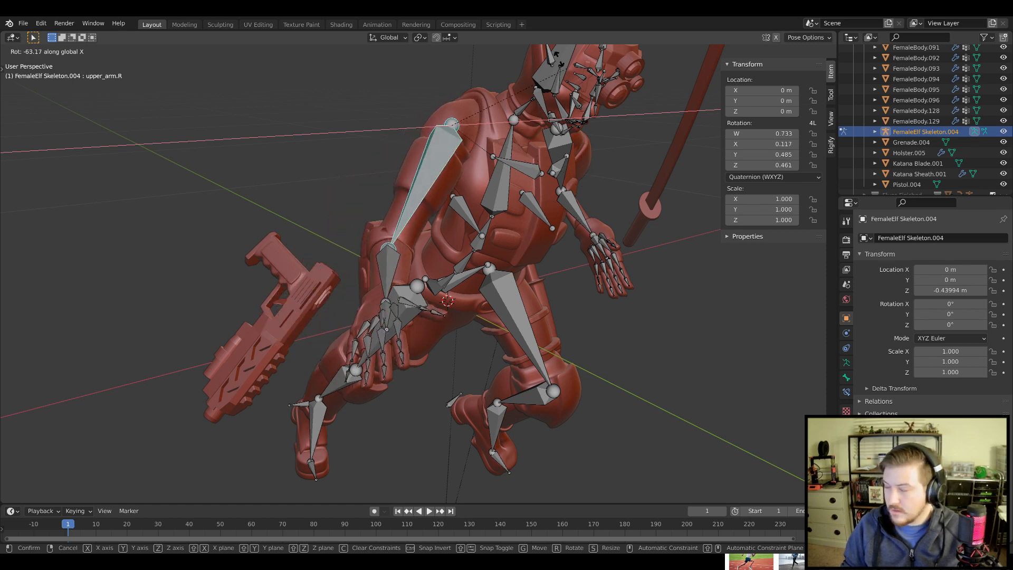
pyautogui.click(549, 369)
pyautogui.moveTo(570, 182); pyautogui.dragTo(543, 183, button='middle')
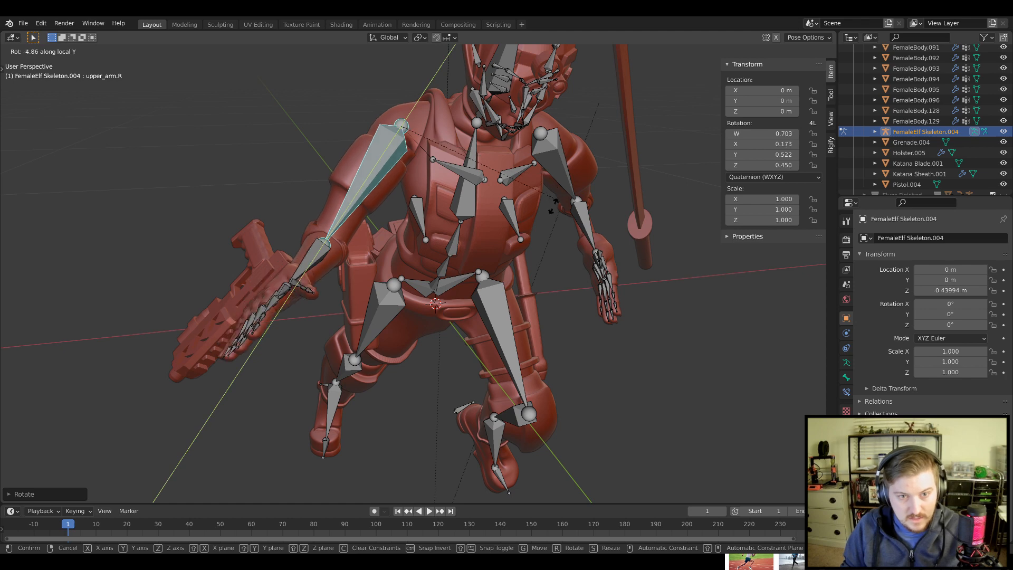
pyautogui.click(550, 279)
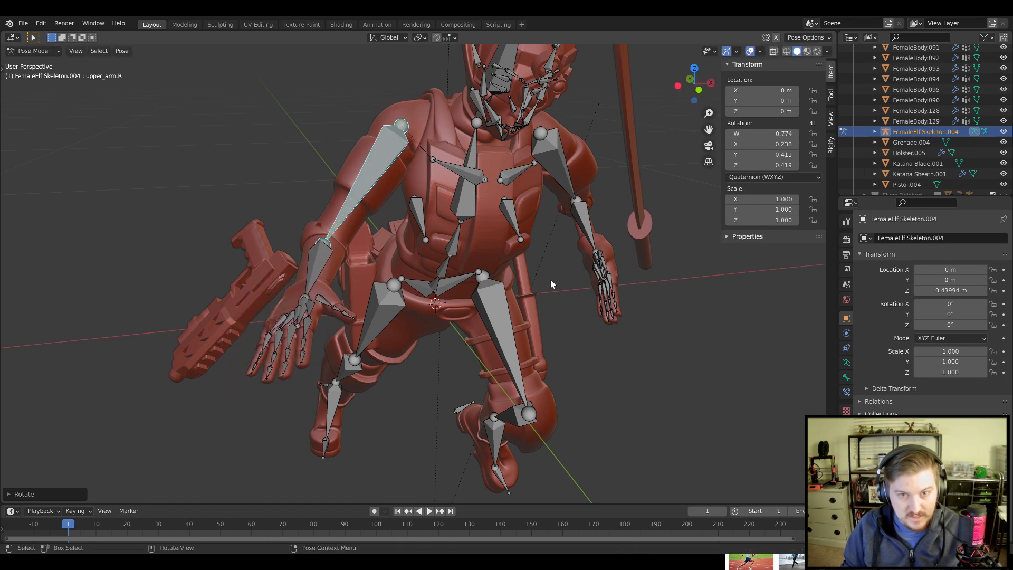
# Rotate forearm.R around its local X axis to bend the right elbow and raise the forearm in front of the body
pyautogui.moveTo(549, 279); pyautogui.dragTo(473, 289, button='middle')
pyautogui.moveTo(371, 261); pyautogui.dragTo(464, 252, button='middle')
pyautogui.click(254, 259)
pyautogui.press('r')
pyautogui.press('x')
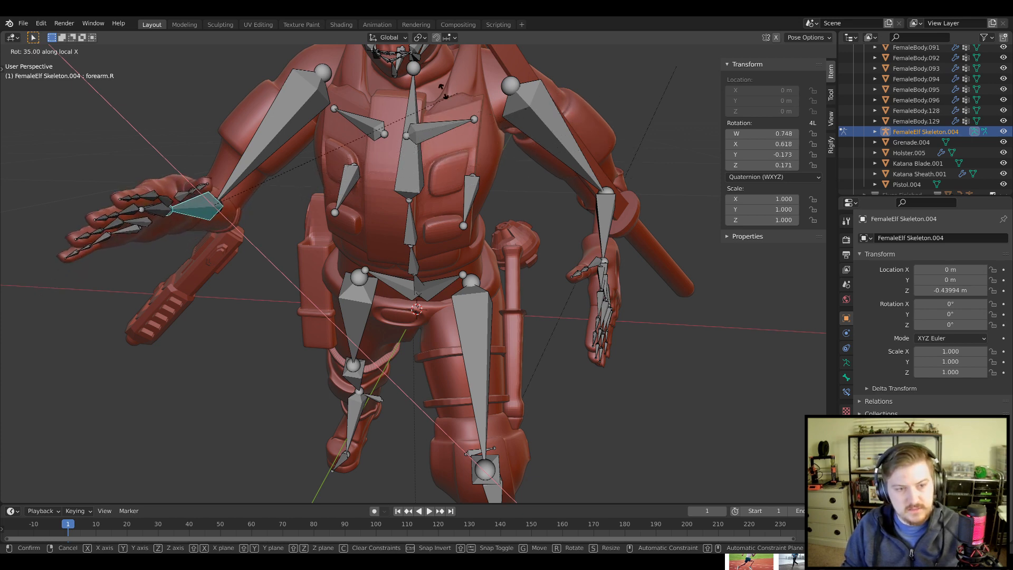
pyautogui.click(349, 242)
pyautogui.moveTo(349, 242); pyautogui.dragTo(666, 360, button='middle')
pyautogui.moveTo(726, 355); pyautogui.dragTo(659, 368, button='middle')
pyautogui.press('r')
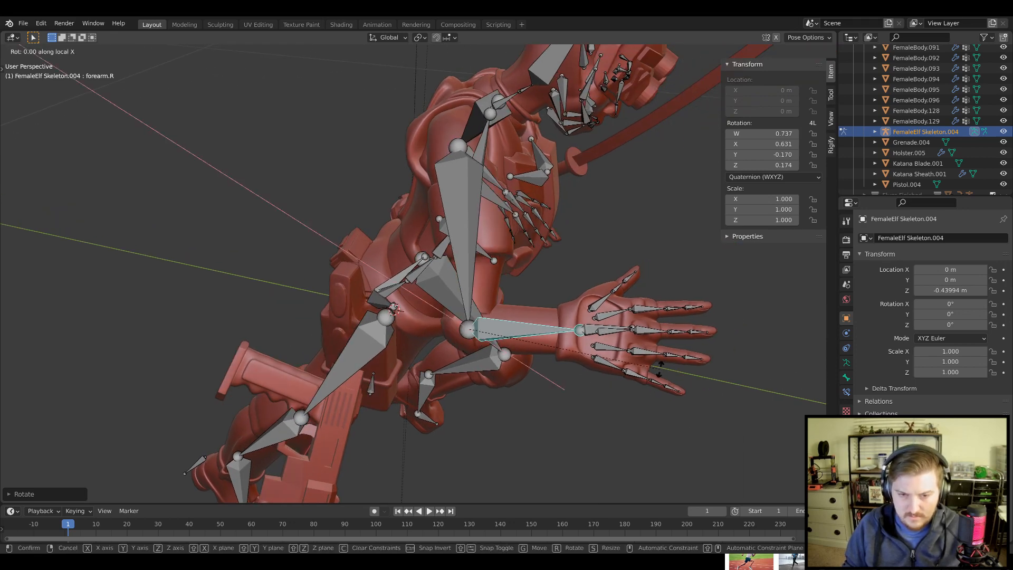
pyautogui.click(657, 369)
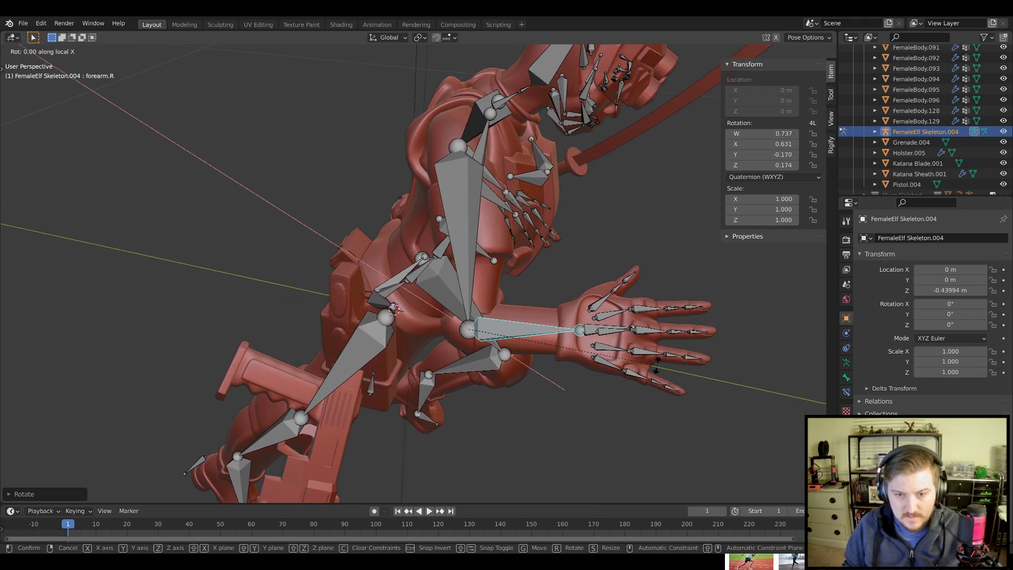
pyautogui.click(659, 403)
# Rotate upper_arm.L in side view to swing the left arm back and up behind the torso
pyautogui.moveTo(660, 403); pyautogui.dragTo(447, 253, button='middle')
pyautogui.click(455, 204)
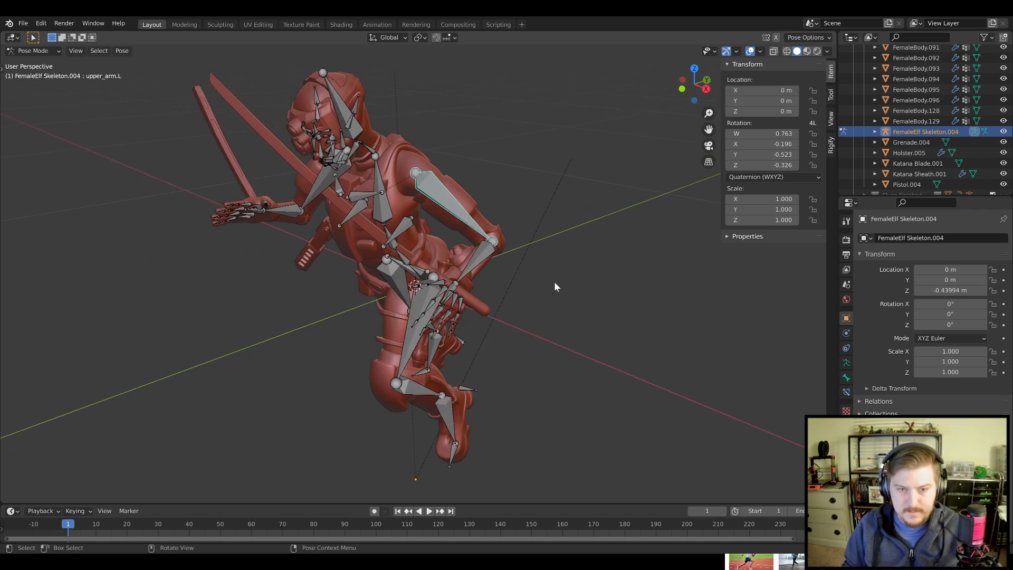
pyautogui.moveTo(601, 285); pyautogui.dragTo(573, 288, button='middle')
pyautogui.press('KP_3')
pyautogui.keyDown('shift'); pyautogui.moveTo(495, 236); pyautogui.dragTo(565, 300, button='middle'); pyautogui.keyUp('shift')
pyautogui.press('r')
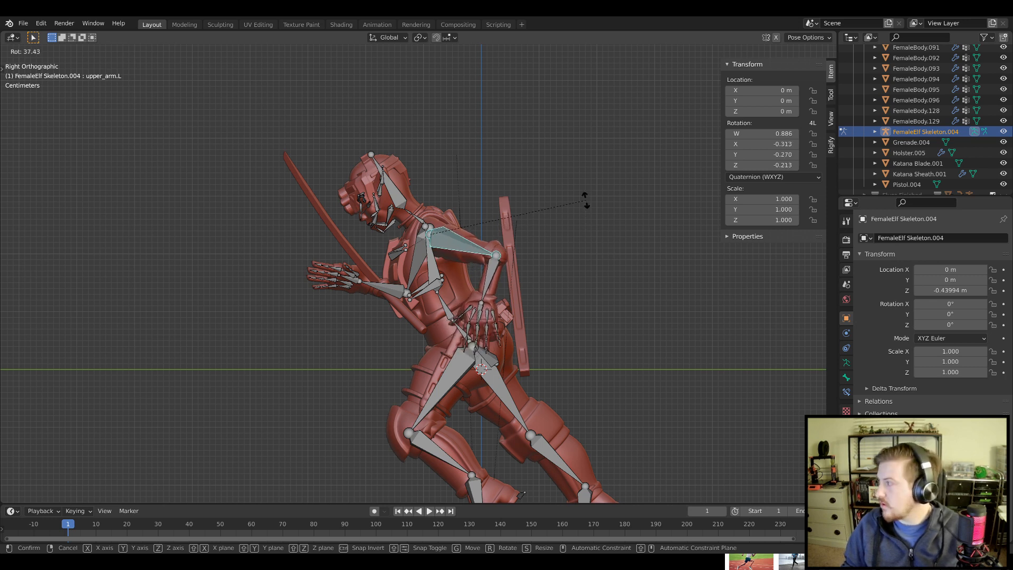
pyautogui.click(560, 149)
# Rotate upper_arm.L slightly around global Z, and twist it about -28° around its local Y axis
pyautogui.moveTo(569, 273); pyautogui.dragTo(681, 310, button='middle')
pyautogui.scroll(2, 681, 310)
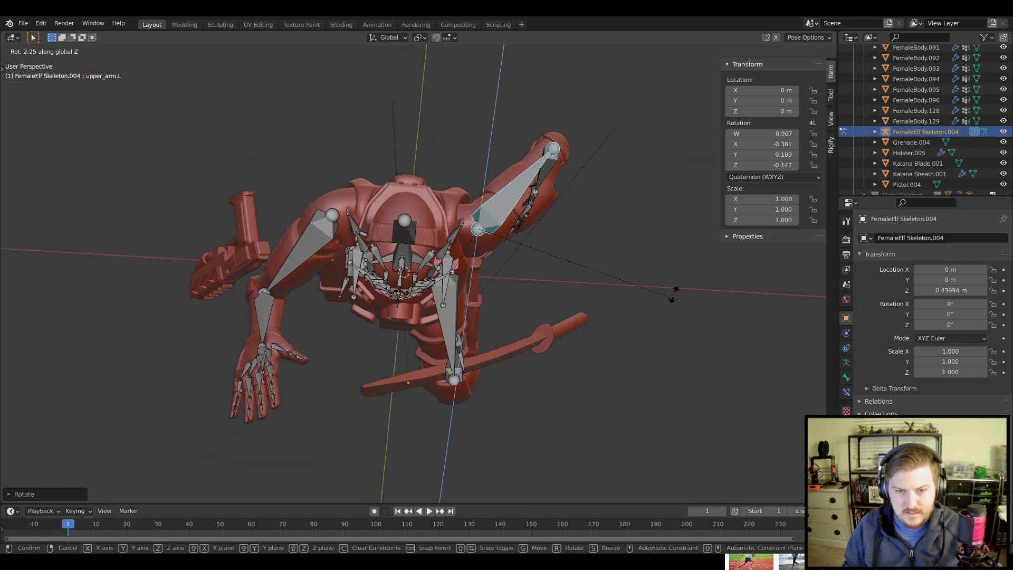
pyautogui.click(652, 262)
pyautogui.moveTo(652, 263); pyautogui.dragTo(633, 244, button='middle')
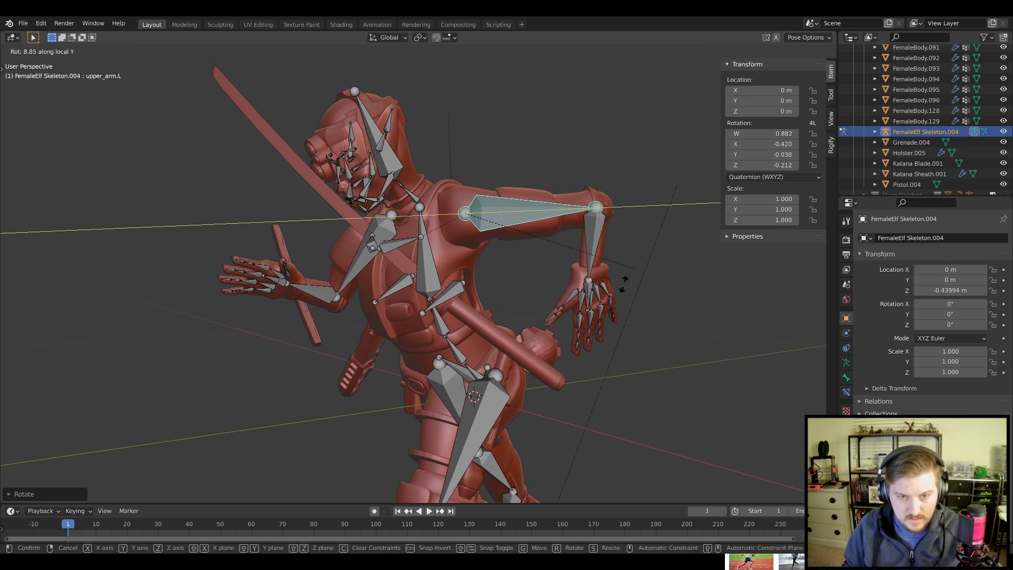
pyautogui.press('y')
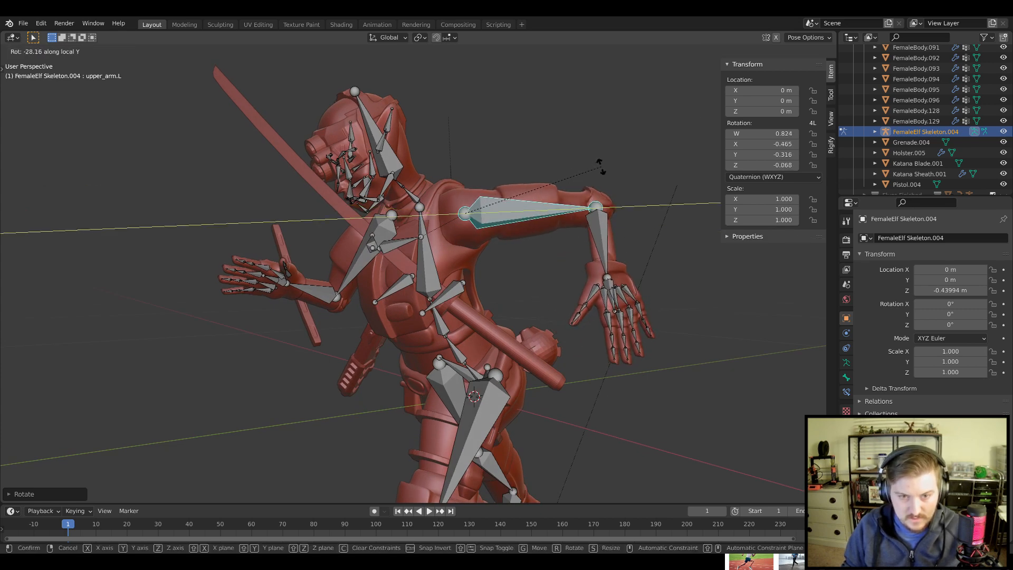
pyautogui.click(579, 189)
# Rotate forearm.L around its local X axis to open the left elbow, and twist the forearm around its local Y axis
pyautogui.moveTo(578, 188); pyautogui.dragTo(564, 275, button='middle')
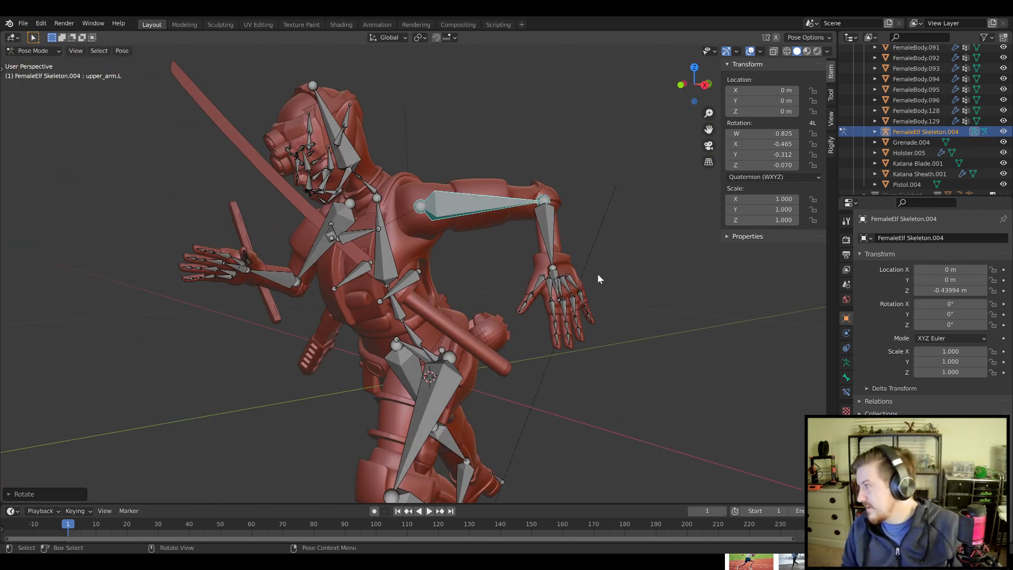
pyautogui.scroll(4, 617, 283)
pyautogui.moveTo(641, 277); pyautogui.dragTo(615, 280, button='middle')
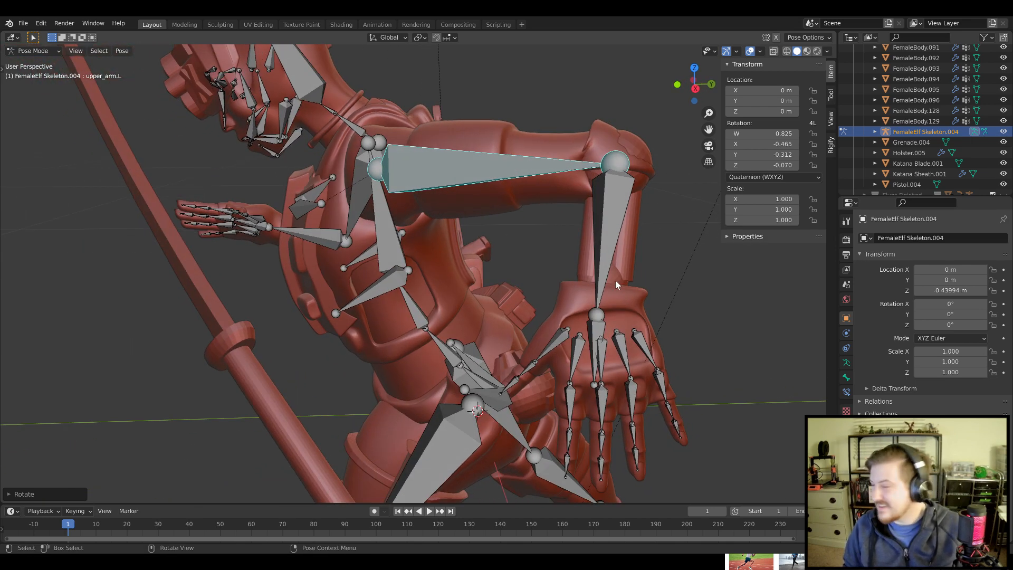
pyautogui.click(611, 220)
pyautogui.press('r')
pyautogui.press('x')
pyautogui.press('x')
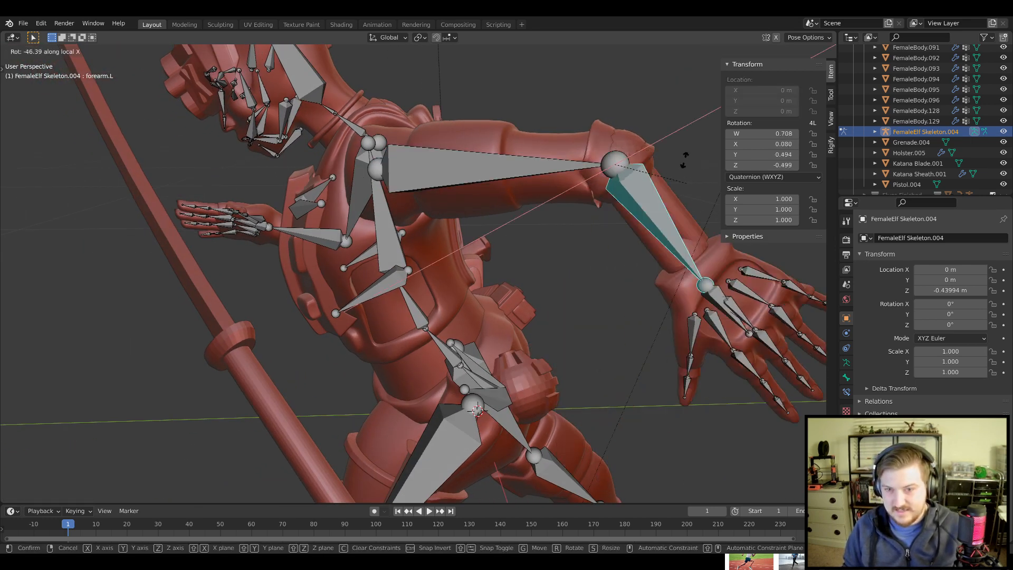
pyautogui.click(660, 180)
pyautogui.moveTo(637, 260); pyautogui.dragTo(506, 302, button='middle')
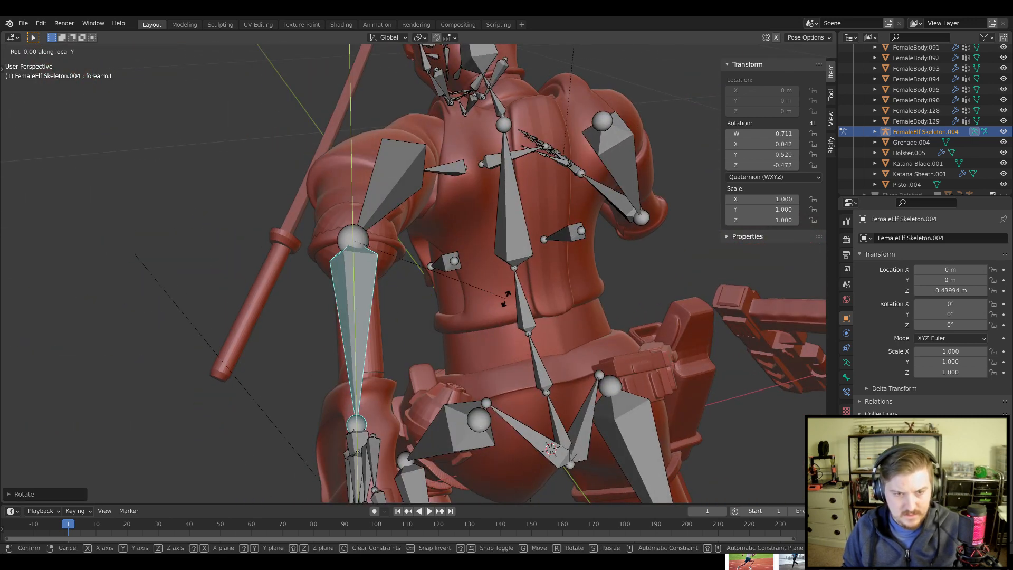
pyautogui.click(302, 337)
pyautogui.moveTo(302, 337); pyautogui.dragTo(553, 253, button='middle')
pyautogui.press('[')
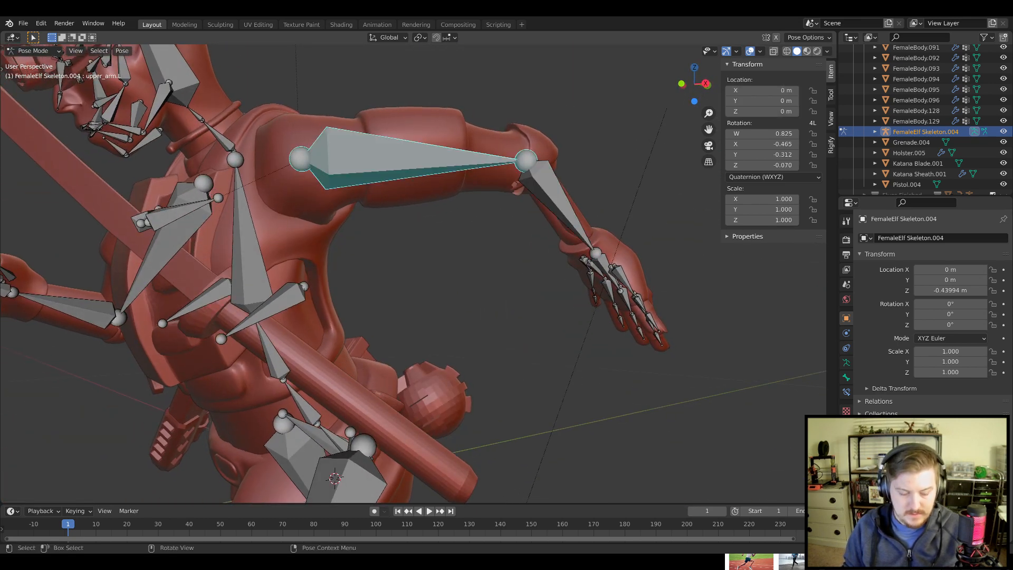
pyautogui.press('r')
pyautogui.press('y')
pyautogui.press('y')
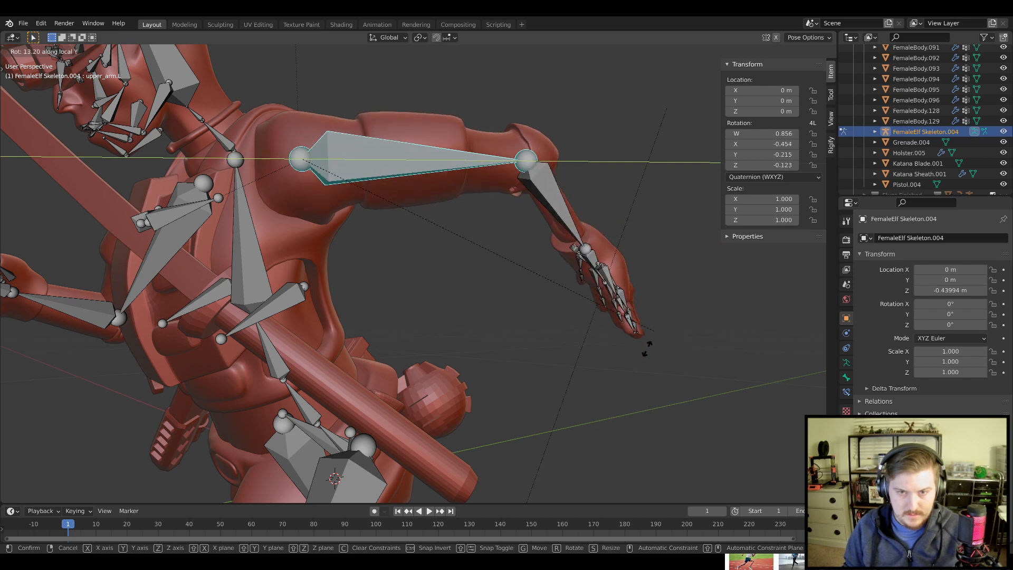
pyautogui.click(665, 346)
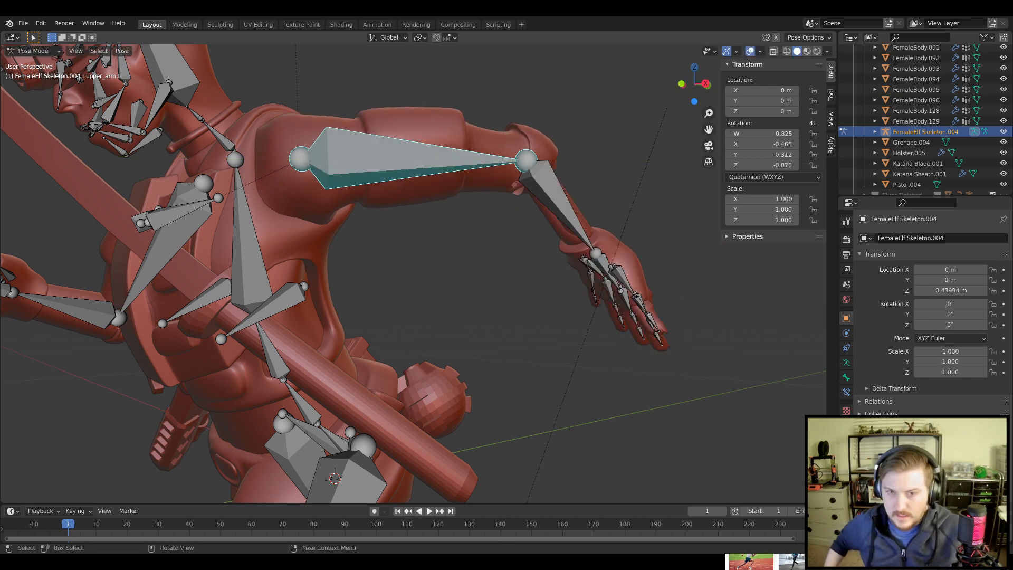
pyautogui.moveTo(666, 346); pyautogui.dragTo(574, 286, button='middle')
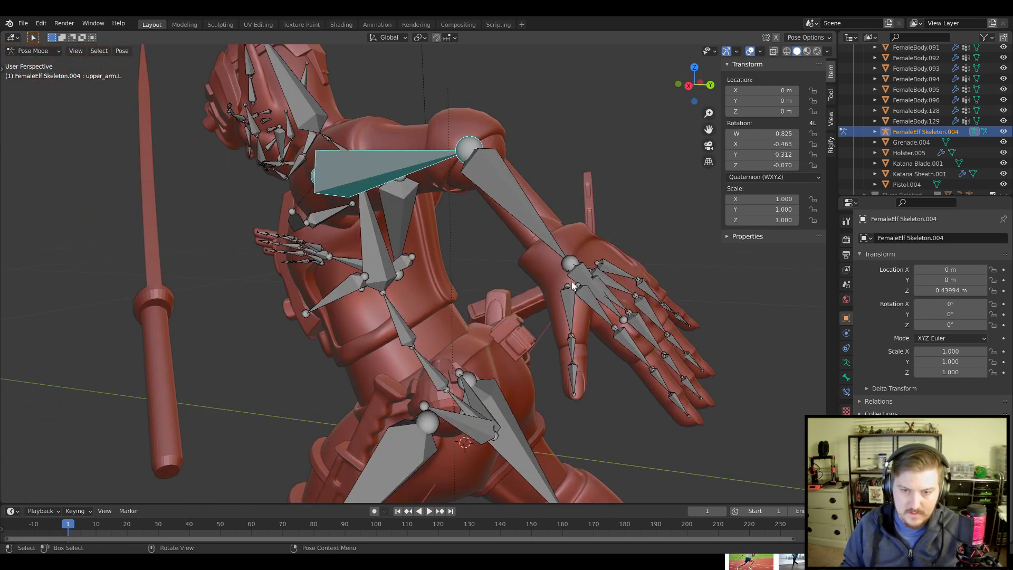
pyautogui.click(582, 280)
pyautogui.press('y')
pyautogui.press('y')
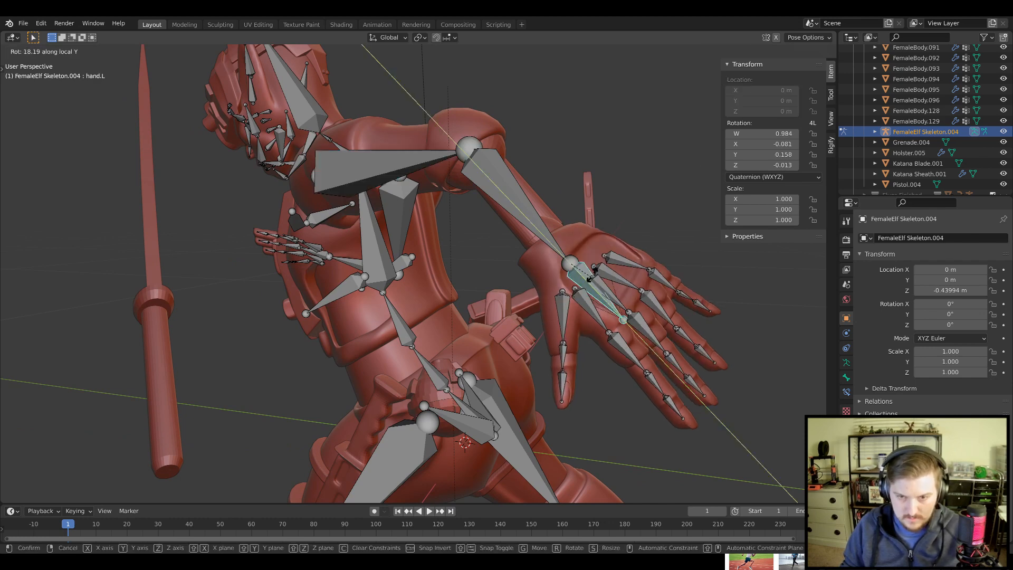
pyautogui.rightClick(590, 270)
# Twist forearm.L around its local Y axis to turn the left hand
pyautogui.moveTo(589, 270); pyautogui.dragTo(595, 185, button='middle')
pyautogui.click(468, 212)
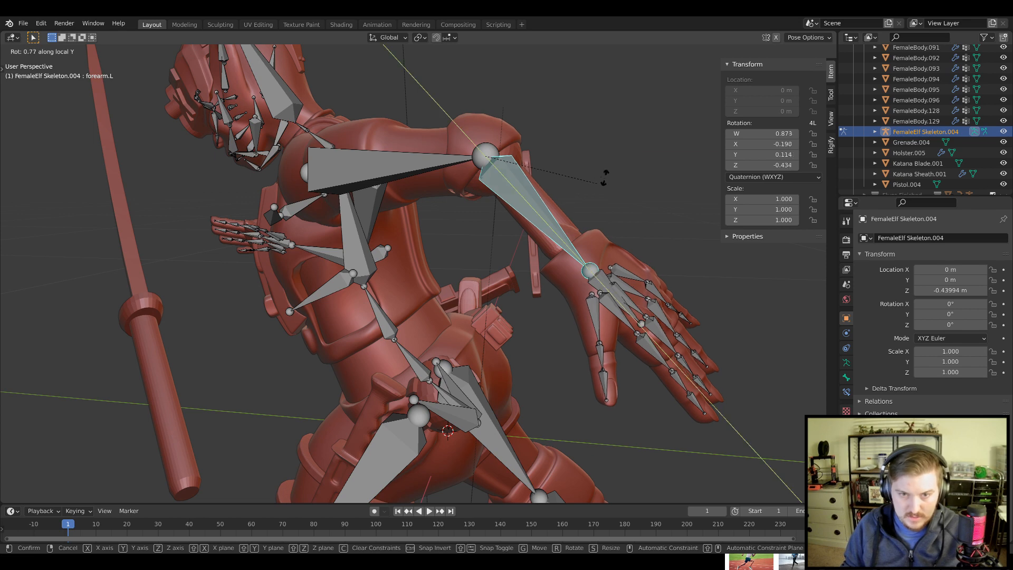
pyautogui.click(612, 135)
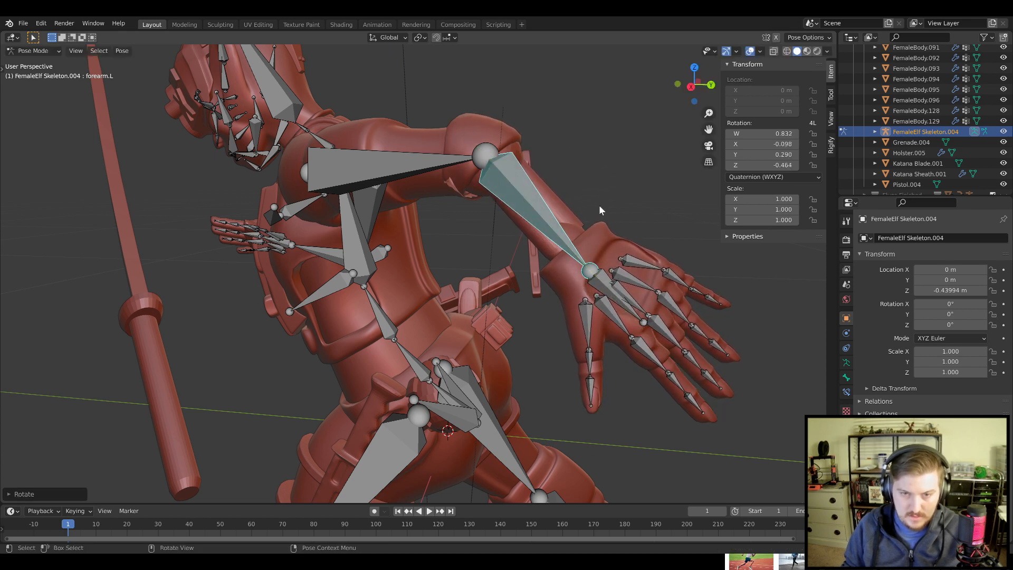
# Temporarily hide the skeleton to examine the running pose from the front, and restore its visibility
pyautogui.moveTo(599, 207); pyautogui.dragTo(749, 280, button='middle')
pyautogui.click(1003, 132)
pyautogui.moveTo(602, 423); pyautogui.dragTo(596, 376, button='middle')
pyautogui.scroll(3, 483, 321)
pyautogui.scroll(1, 452, 297)
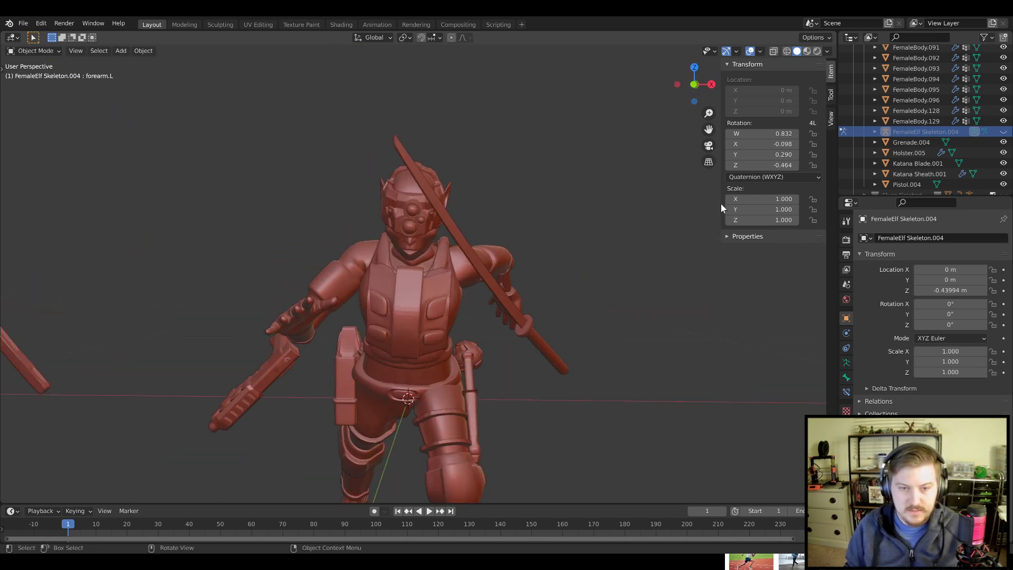
pyautogui.click(1003, 132)
pyautogui.scroll(6, 422, 275)
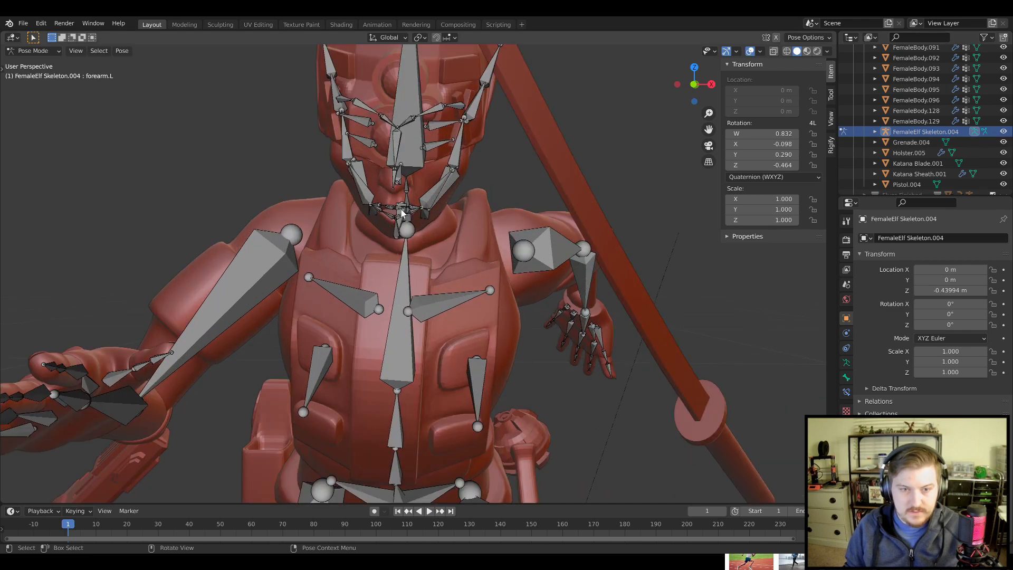
# Twist the neck bones spine.004 and spine.005 slightly around their local Y axes
pyautogui.moveTo(422, 277); pyautogui.dragTo(407, 197, button='middle')
pyautogui.click(289, 139)
pyautogui.click(364, 226)
pyautogui.moveTo(364, 226); pyautogui.dragTo(526, 188, button='middle')
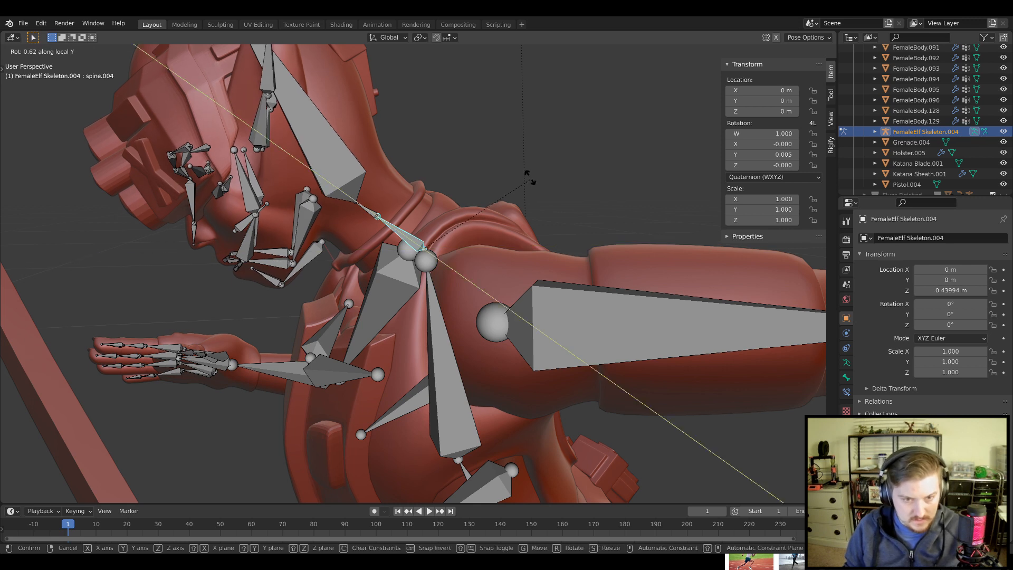
pyautogui.click(526, 177)
pyautogui.click(367, 211)
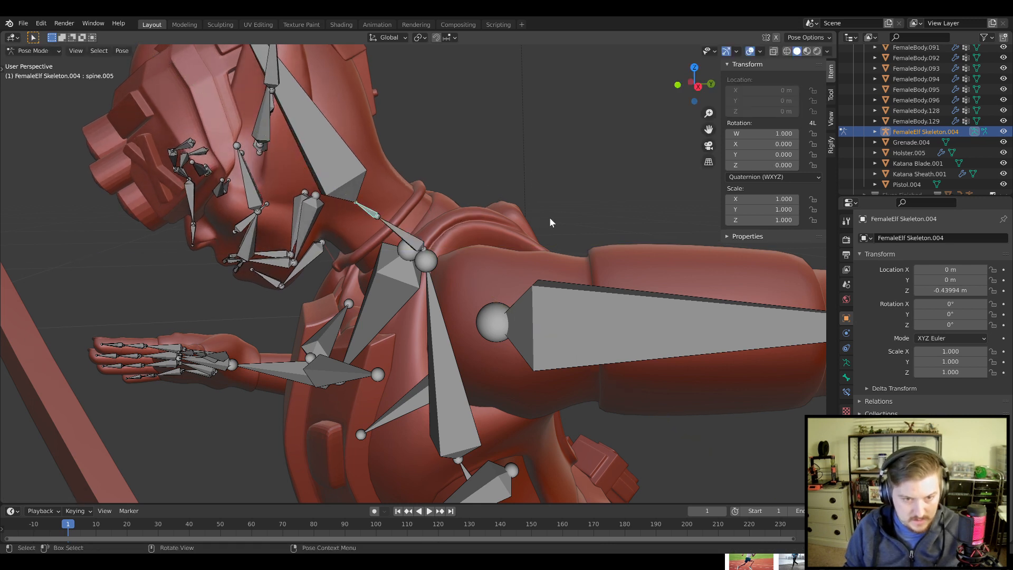
pyautogui.press('r')
pyautogui.press('y')
pyautogui.press('y')
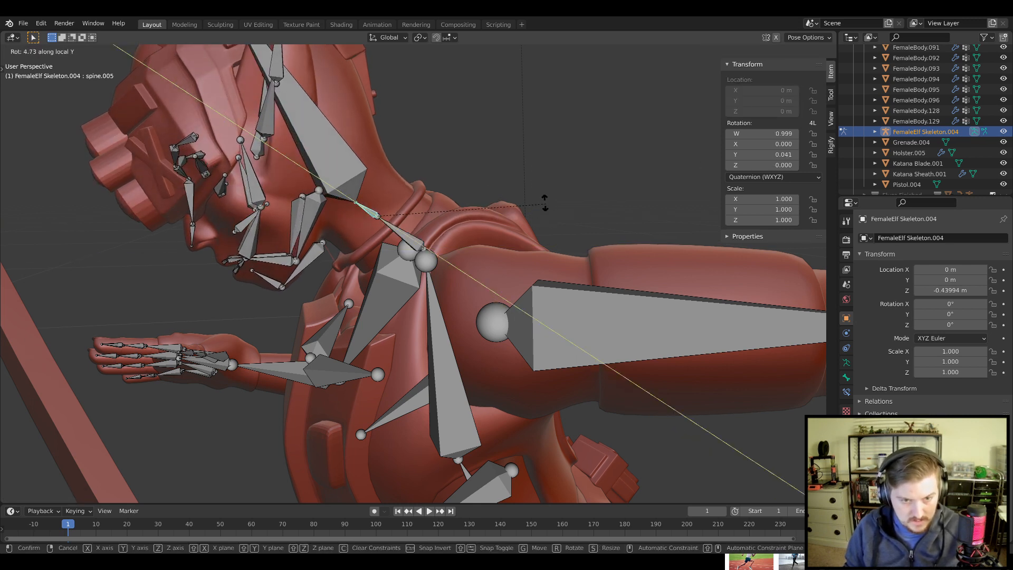
pyautogui.click(348, 194)
# Rotate head bone spine.006 around its local X axis to a quaternion X of about -0.230, raising the face forward
pyautogui.click(348, 177)
pyautogui.moveTo(443, 232); pyautogui.dragTo(450, 302, button='middle')
pyautogui.scroll(-3, 539, 265)
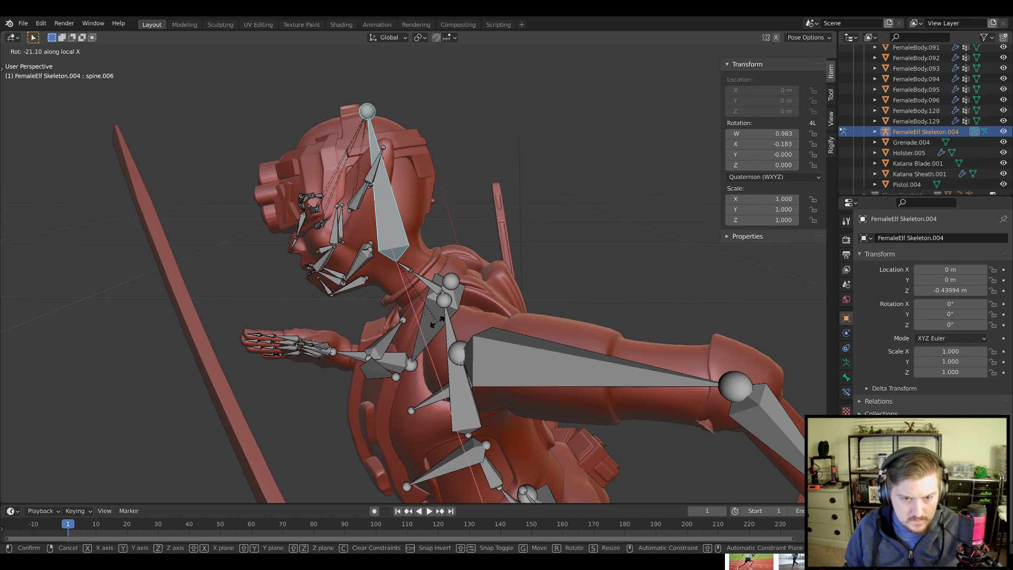
pyautogui.click(414, 331)
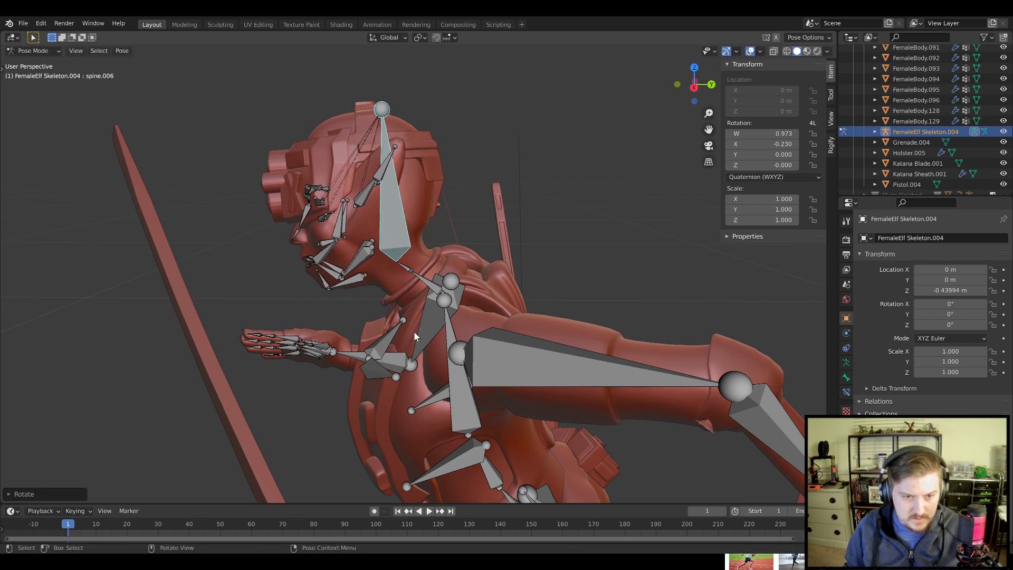
# Rotate spine.006 slightly around its local Z axis, to a quaternion Z of about 0.030, tilting the head sideways
pyautogui.moveTo(413, 331); pyautogui.dragTo(524, 319, button='middle')
pyautogui.press('r')
pyautogui.press('z')
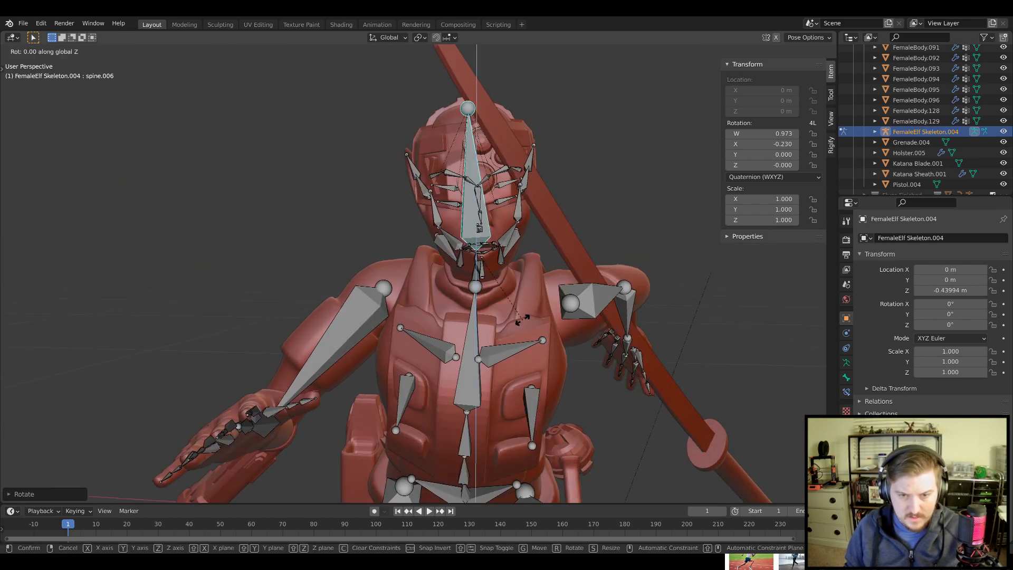
pyautogui.press('z')
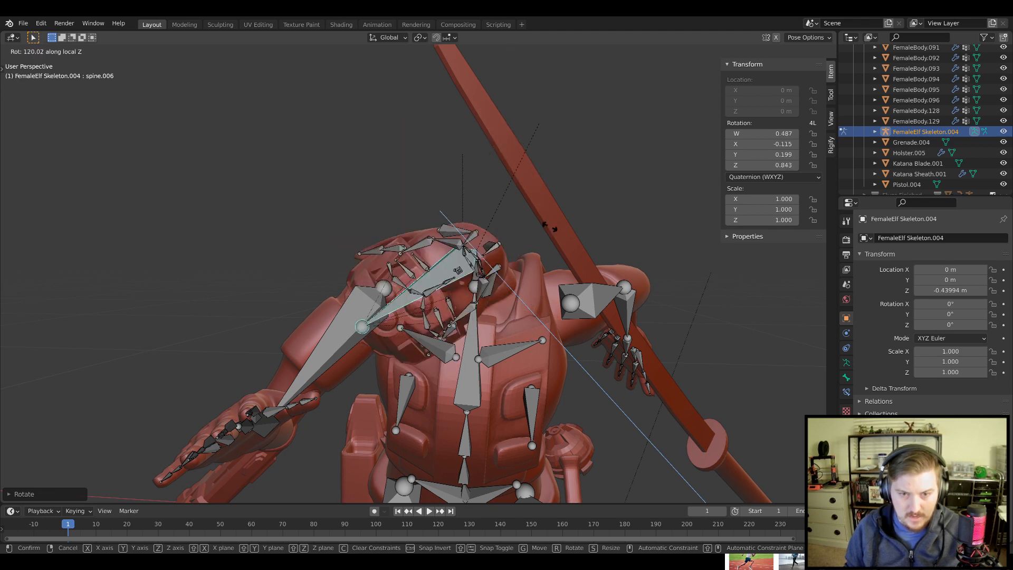
pyautogui.click(526, 318)
pyautogui.scroll(-2, 704, 285)
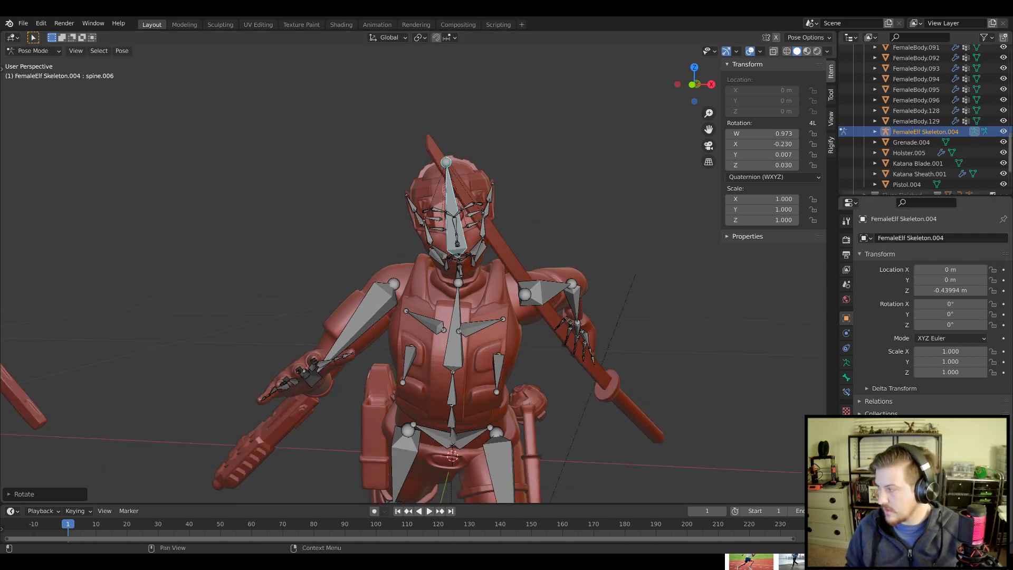
# Temporarily hide the skeleton to examine the head and torso from behind, and restore its visibility
pyautogui.hotkey('ctrl', 'Tab')
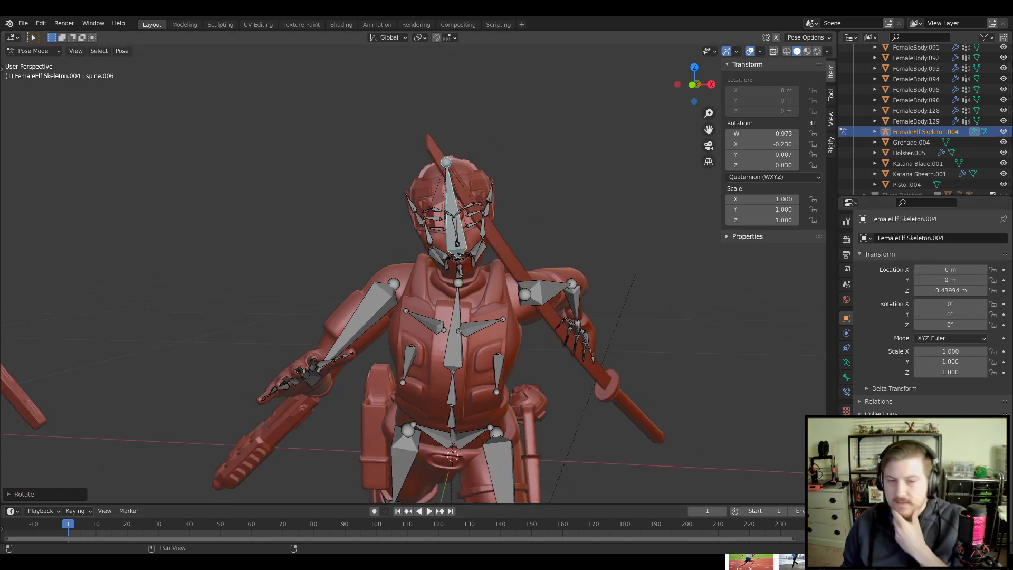
pyautogui.press('h')
pyautogui.moveTo(684, 241); pyautogui.dragTo(453, 304, button='middle')
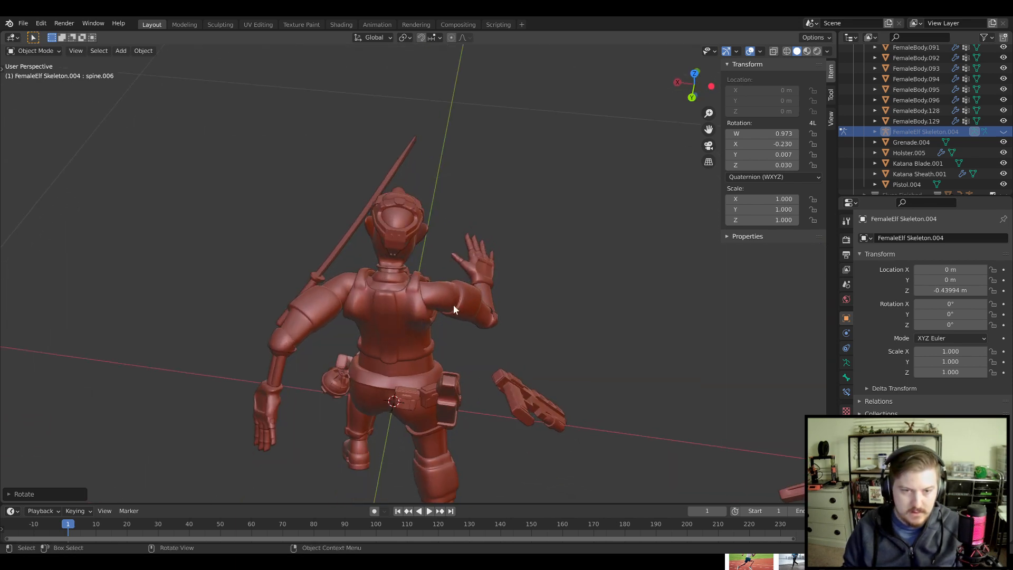
pyautogui.click(1004, 131)
# Twist spine.006 around its local Y axis to a quaternion Y of about 0.064, turning the face sideways
pyautogui.hotkey('ctrl', 'Tab')
pyautogui.press('KP_Decimal')
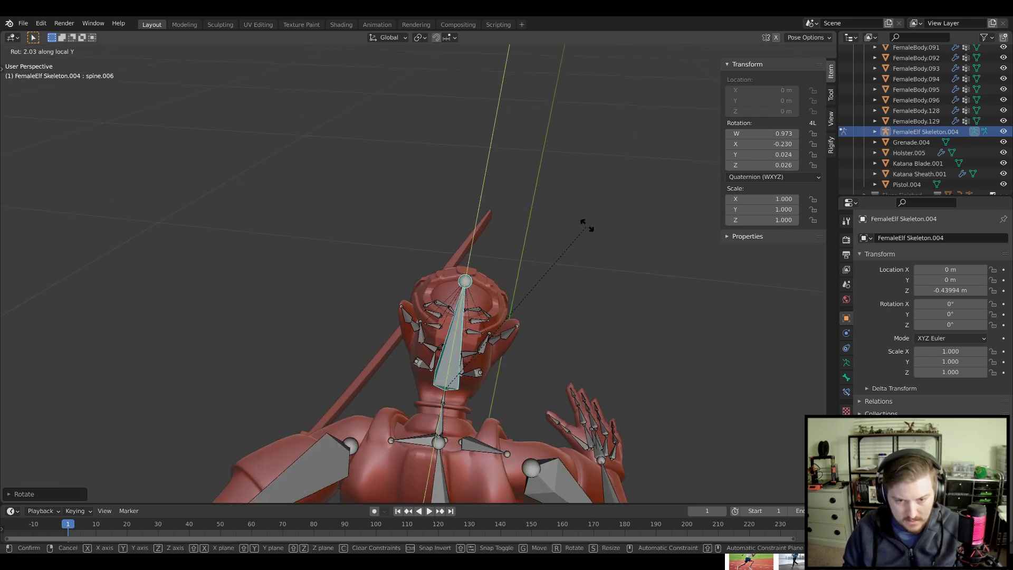
pyautogui.click(576, 256)
pyautogui.moveTo(583, 256)
pyautogui.mouseDown(button='middle')
pyautogui.moveTo(801, 239)
pyautogui.moveTo(546, 282)
pyautogui.moveTo(587, 249)
pyautogui.mouseUp(button='middle')
pyautogui.keyDown('shift'); pyautogui.moveTo(500, 300); pyautogui.dragTo(589, 244, button='middle'); pyautogui.keyUp('shift')
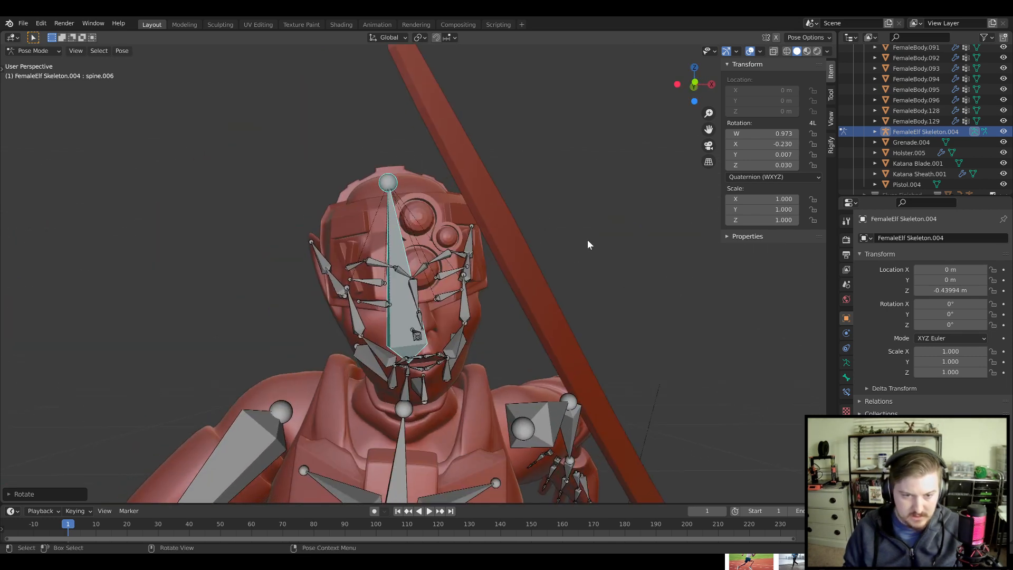
pyautogui.click(567, 280)
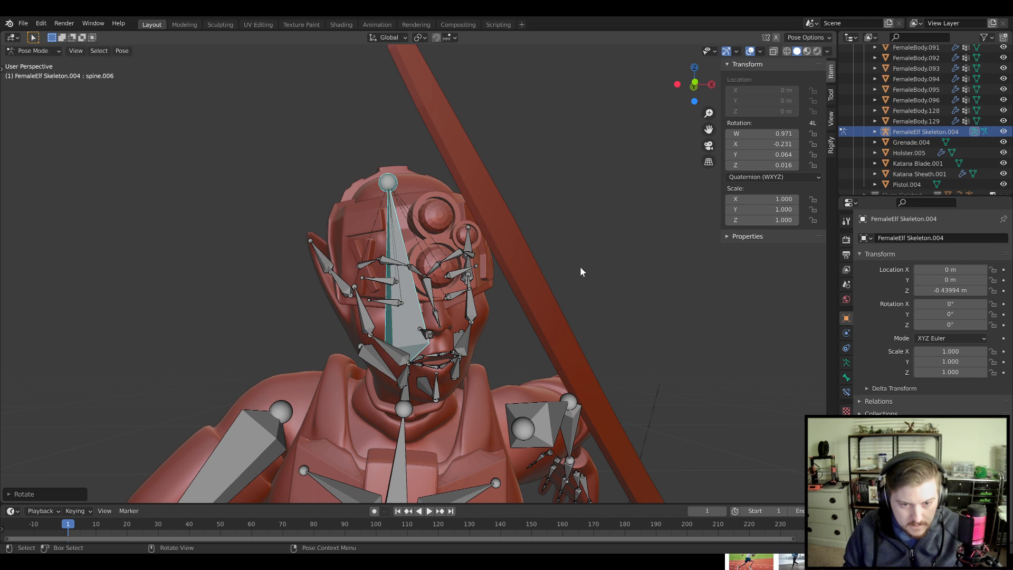
# Rotate spine.006 around its local Z axis to a quaternion Z of about 0.053, increasing the sideways head tilt
pyautogui.rightClick(576, 267)
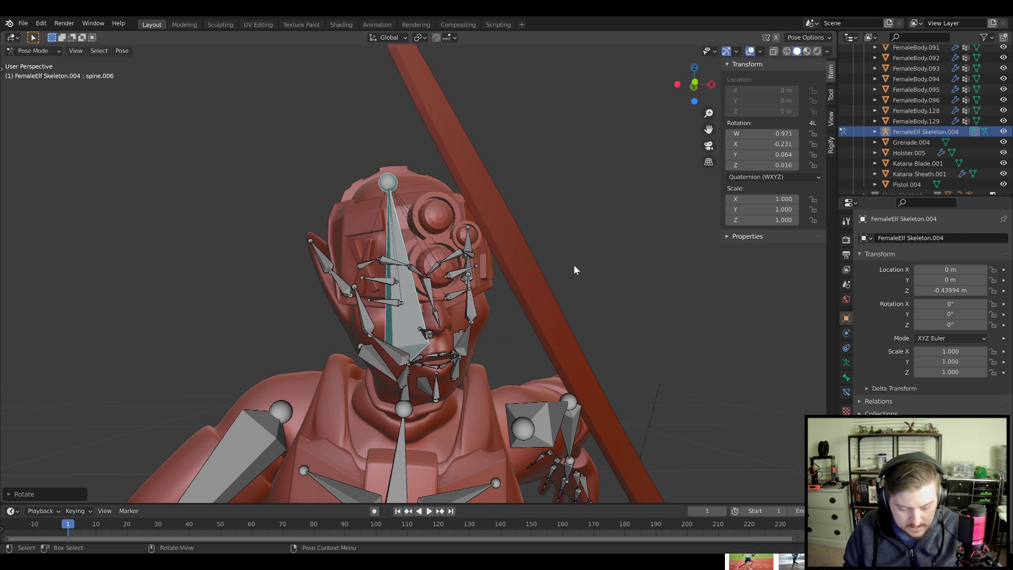
pyautogui.press('r')
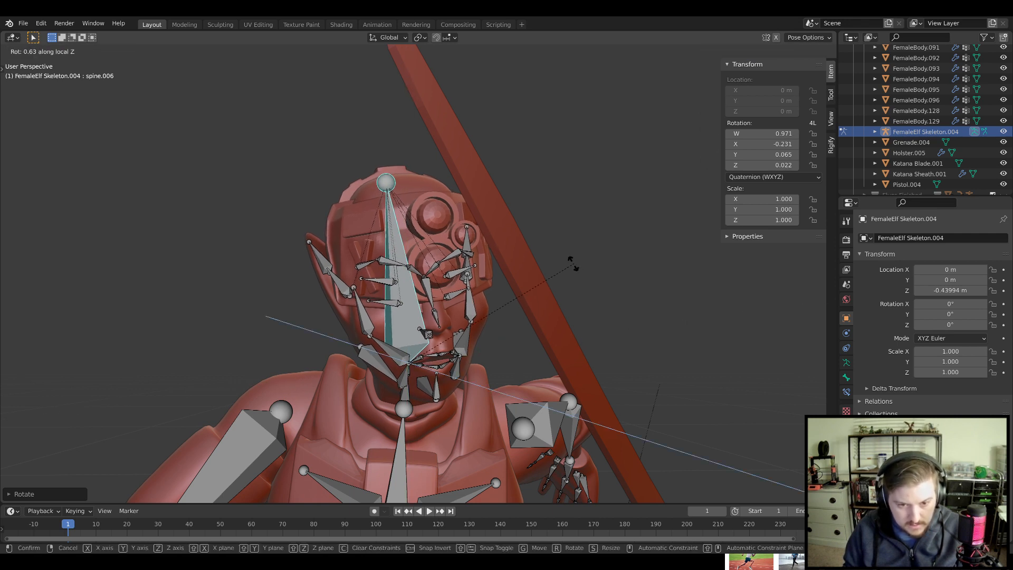
pyautogui.click(562, 256)
pyautogui.moveTo(561, 257); pyautogui.dragTo(579, 243, button='middle')
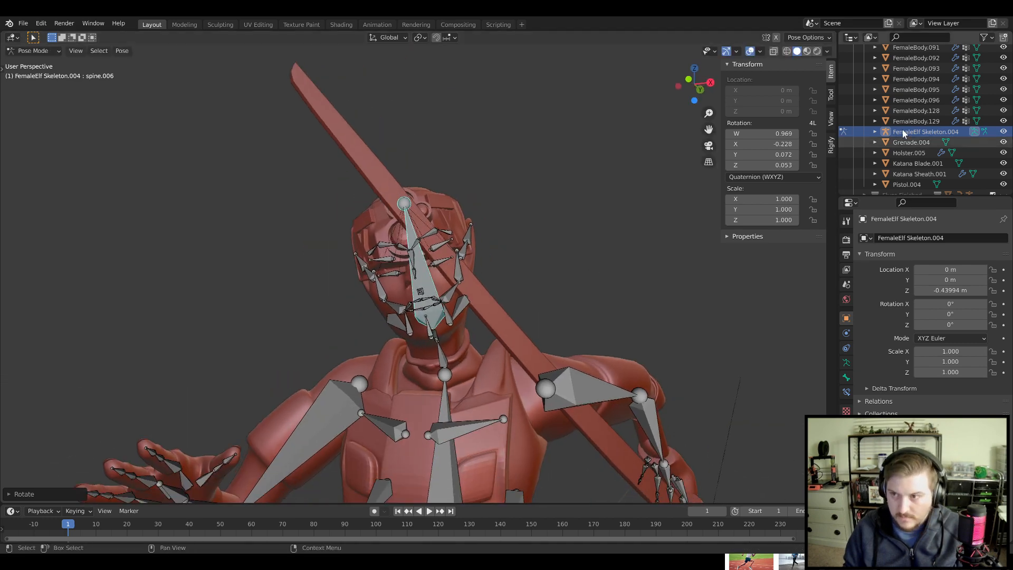
# Hide FemaleElf Skeleton.004 and examine the legs, torso and arms of the full pose in right orthographic view
pyautogui.click(1003, 132)
pyautogui.scroll(-5, 490, 261)
pyautogui.moveTo(489, 260); pyautogui.dragTo(610, 286, button='middle')
pyautogui.scroll(-5, 594, 269)
pyautogui.press('KP_3')
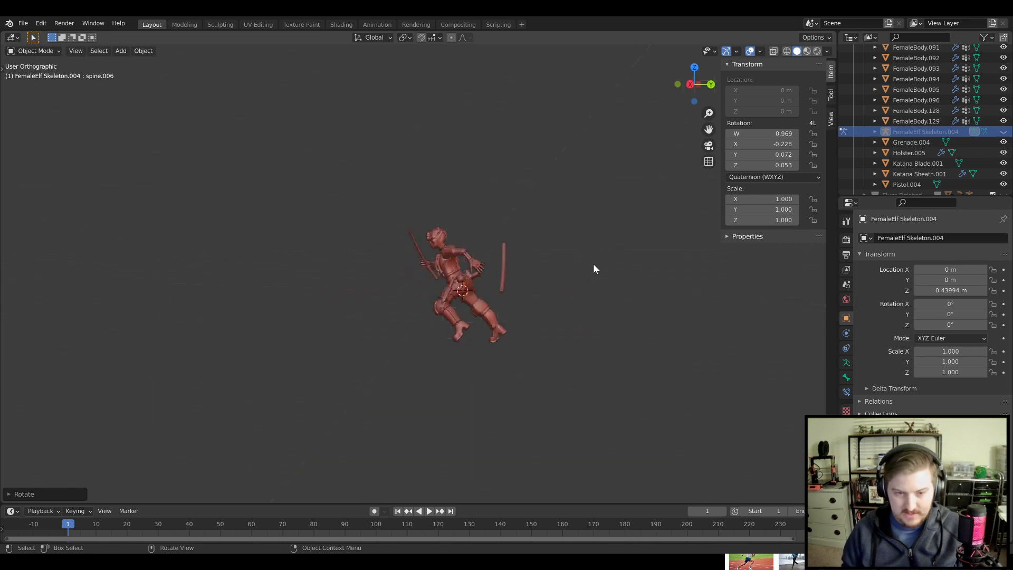
pyautogui.scroll(5, 594, 265)
pyautogui.keyDown('shift'); pyautogui.moveTo(670, 415); pyautogui.dragTo(583, 283, button='middle'); pyautogui.keyUp('shift')
pyautogui.scroll(4, 581, 279)
pyautogui.keyDown('shift'); pyautogui.moveTo(499, 215); pyautogui.dragTo(506, 268, button='middle'); pyautogui.keyUp('shift')
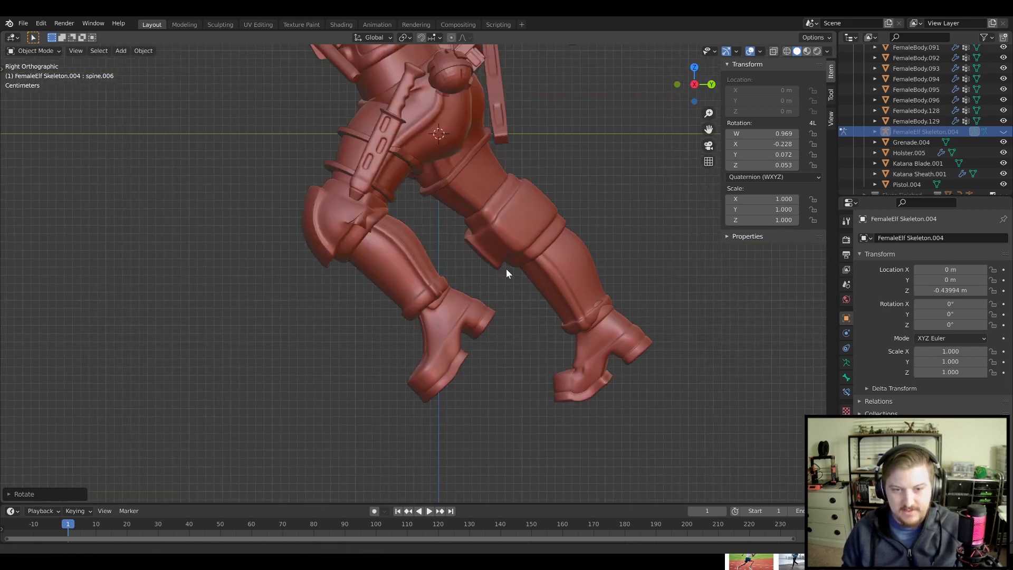
pyautogui.scroll(-5, 511, 290)
pyautogui.keyDown('shift'); pyautogui.moveTo(516, 309); pyautogui.dragTo(516, 339, button='middle'); pyautogui.keyUp('shift')
pyautogui.scroll(6, 475, 317)
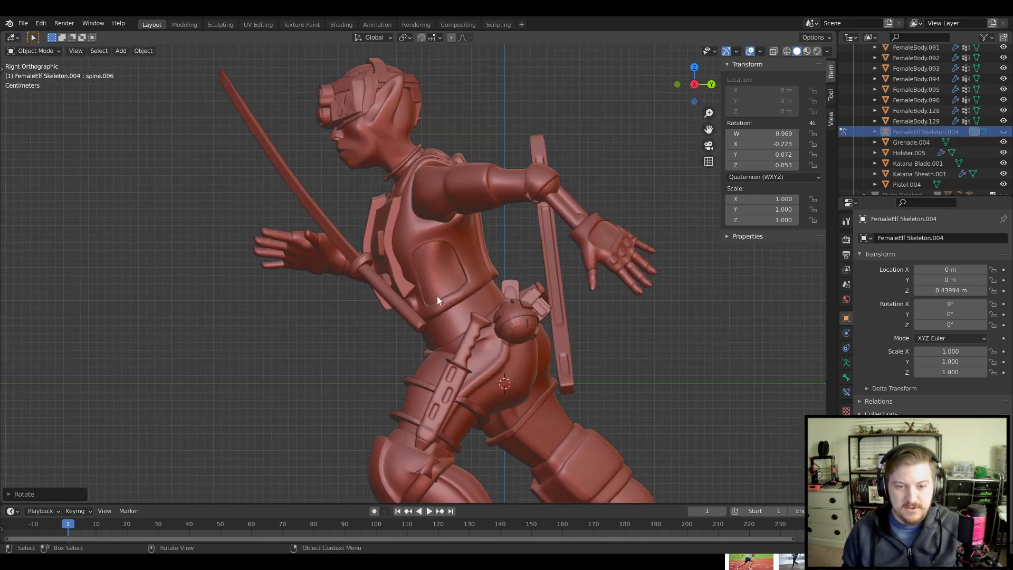
# Move Katana Blade.001 to the rear left hand and rotate it in side view so the blade points down and forward
pyautogui.click(390, 309)
pyautogui.keyDown('shift'); pyautogui.moveTo(567, 312); pyautogui.dragTo(467, 355, button='middle'); pyautogui.keyUp('shift')
pyautogui.press('g')
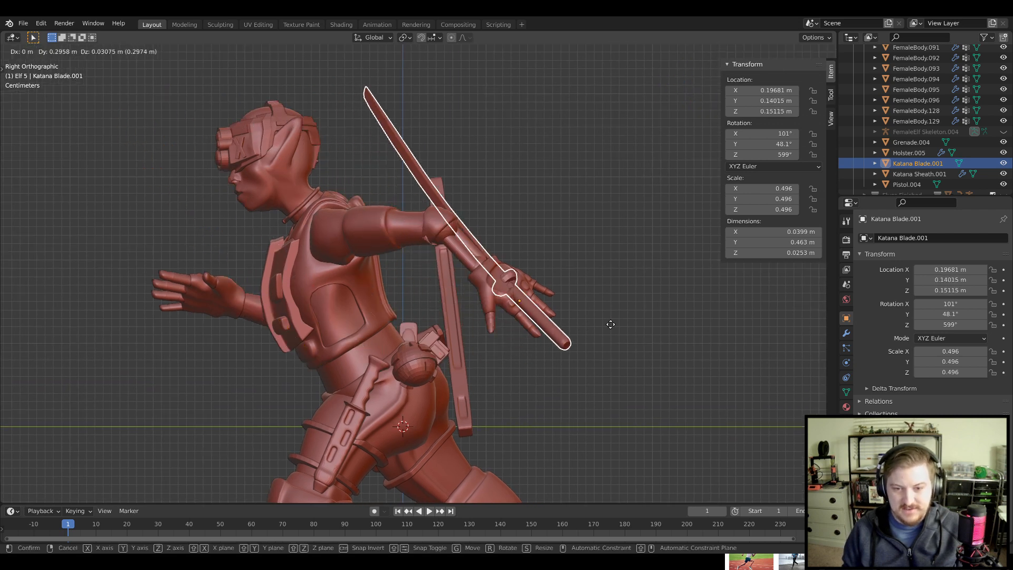
pyautogui.click(614, 323)
pyautogui.keyDown('shift'); pyautogui.moveTo(667, 364); pyautogui.dragTo(620, 356, button='middle'); pyautogui.keyUp('shift')
pyautogui.press('r')
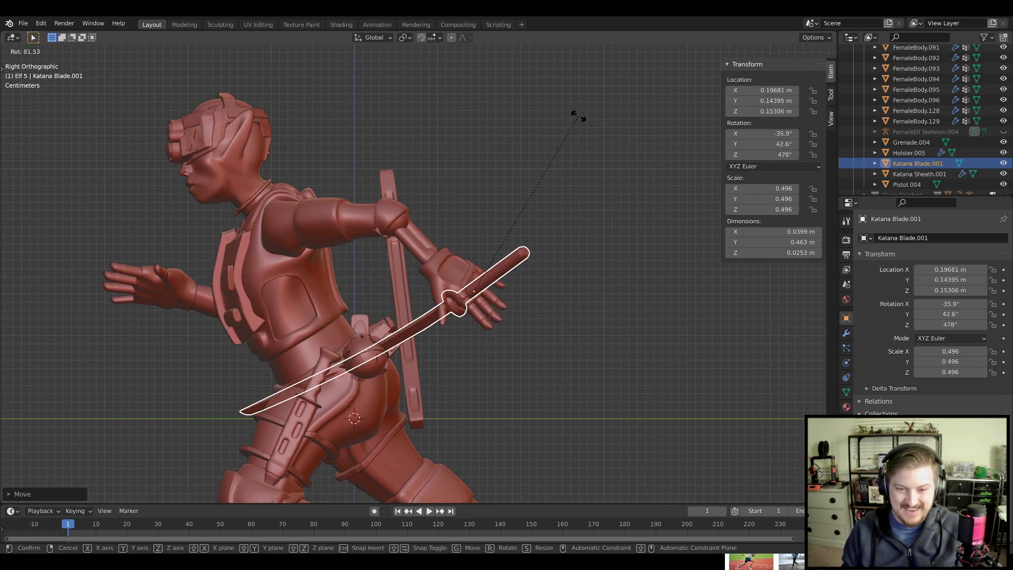
pyautogui.click(503, 468)
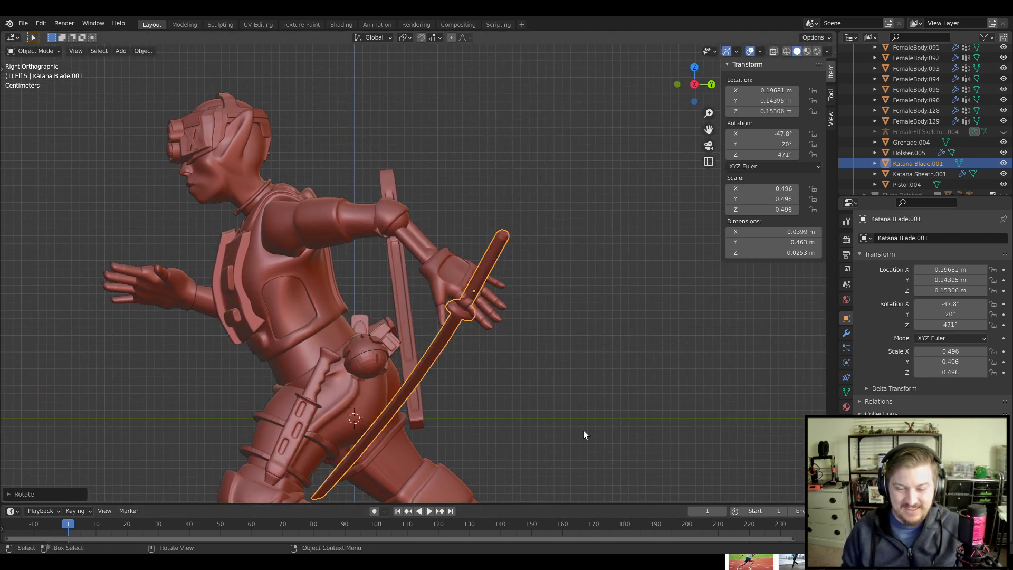
pyautogui.moveTo(583, 434); pyautogui.dragTo(480, 325, button='middle')
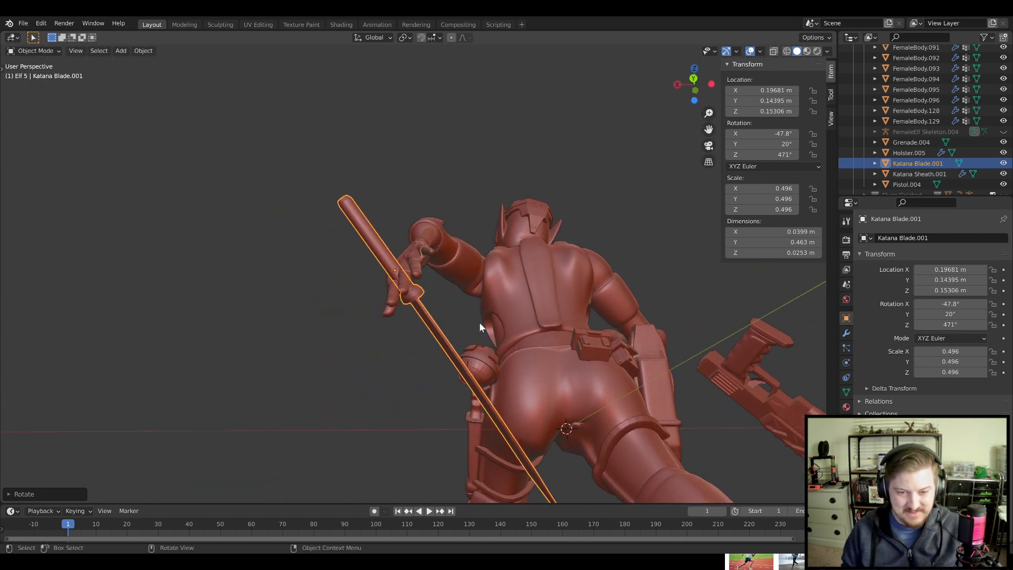
pyautogui.scroll(2, 480, 326)
pyautogui.press('r')
pyautogui.press('Escape')
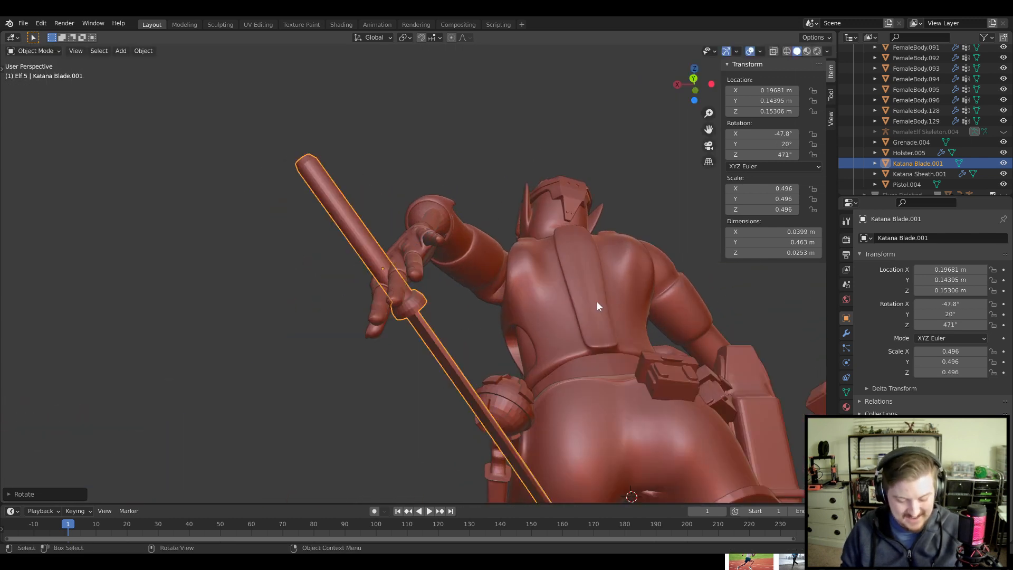
pyautogui.press('x')
pyautogui.press('x')
pyautogui.rightClick(615, 290)
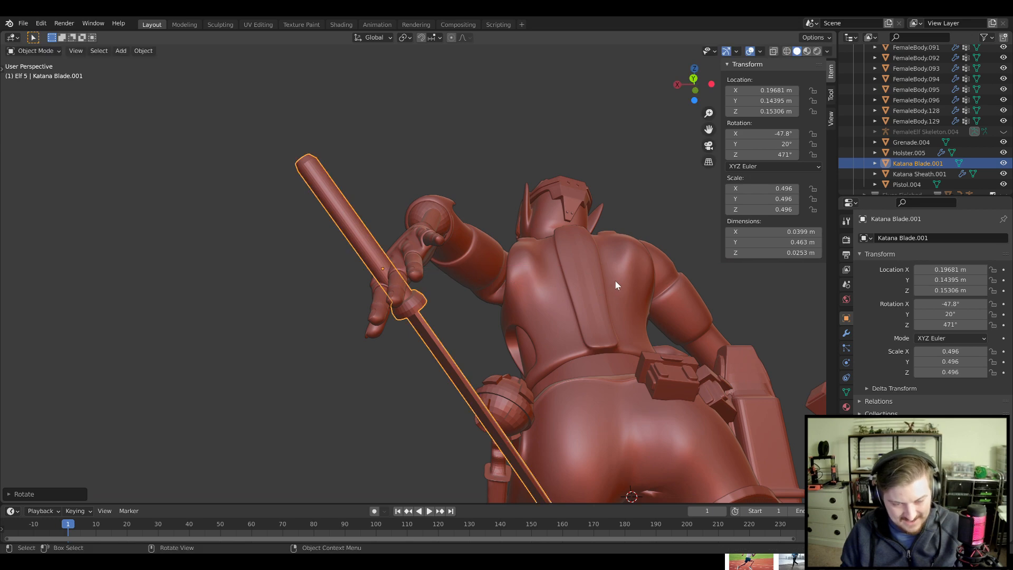
# Try to rotate Katana Blade.001 by 90° around its local Y axis
pyautogui.moveTo(615, 282); pyautogui.dragTo(589, 320, button='middle')
pyautogui.press('r')
pyautogui.press('y')
pyautogui.press('y')
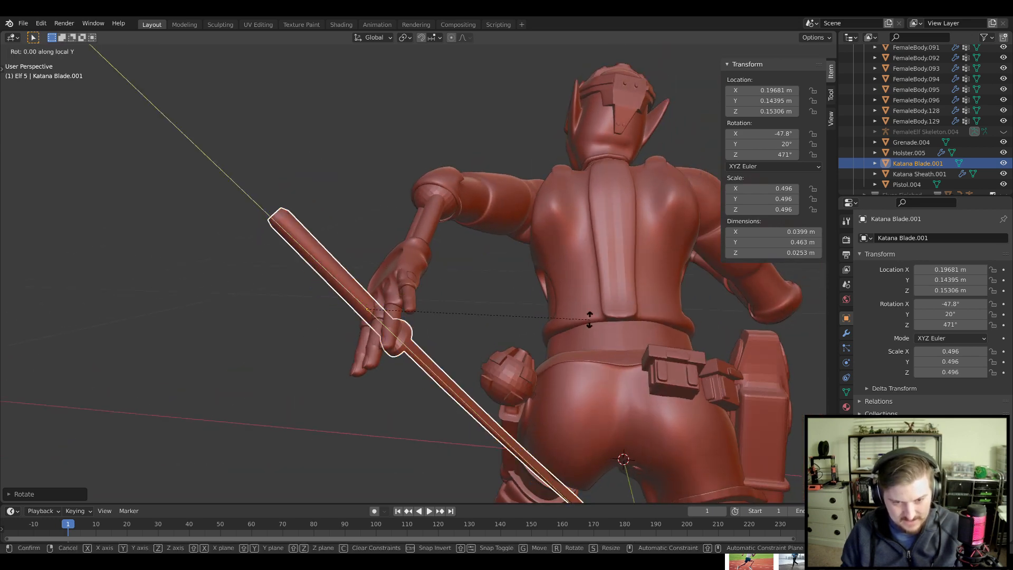
pyautogui.write('90')
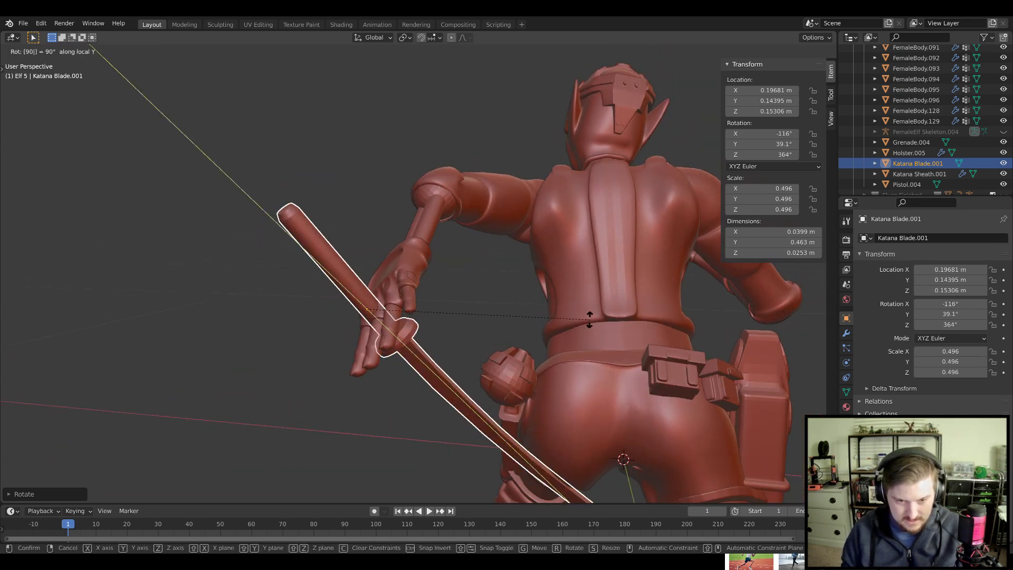
pyautogui.press('Return')
# Rotate Katana Blade.001 around its local X axis to an X rotation of about 245°, with the blade pointing down and outward
pyautogui.moveTo(562, 310); pyautogui.dragTo(554, 281, button='middle')
pyautogui.press('r')
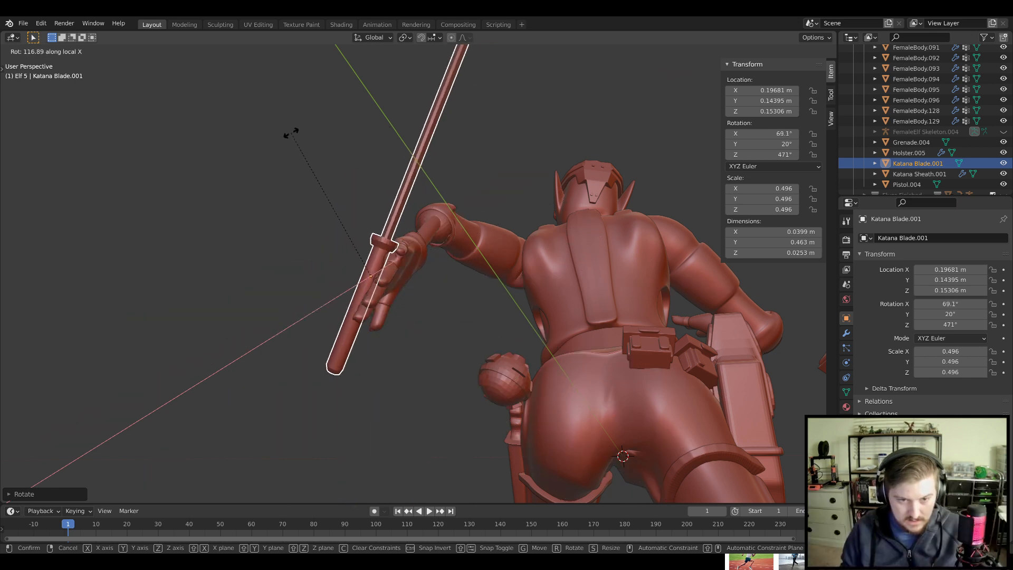
pyautogui.click(429, 390)
pyautogui.press('g')
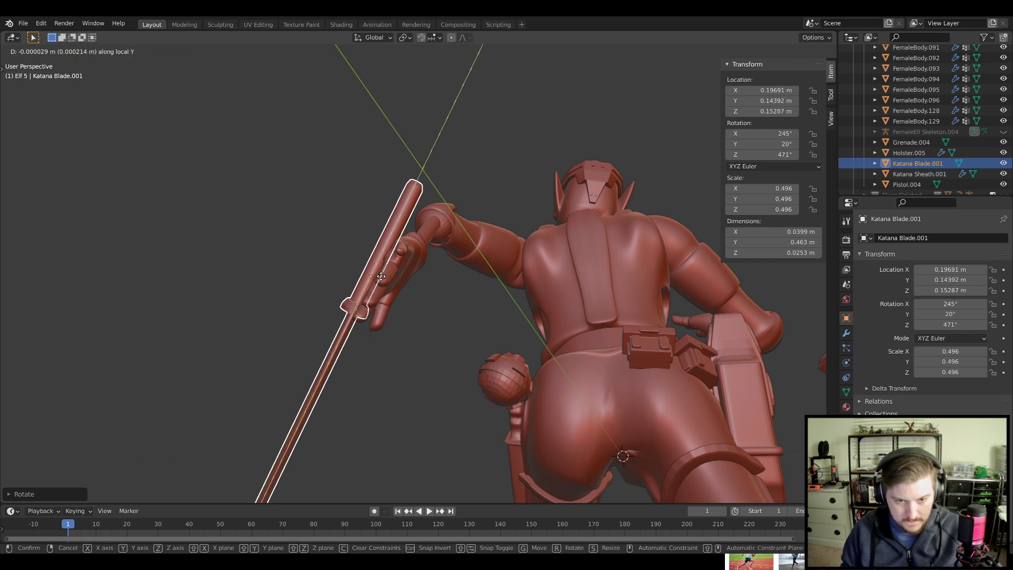
pyautogui.press('x')
pyautogui.press('x')
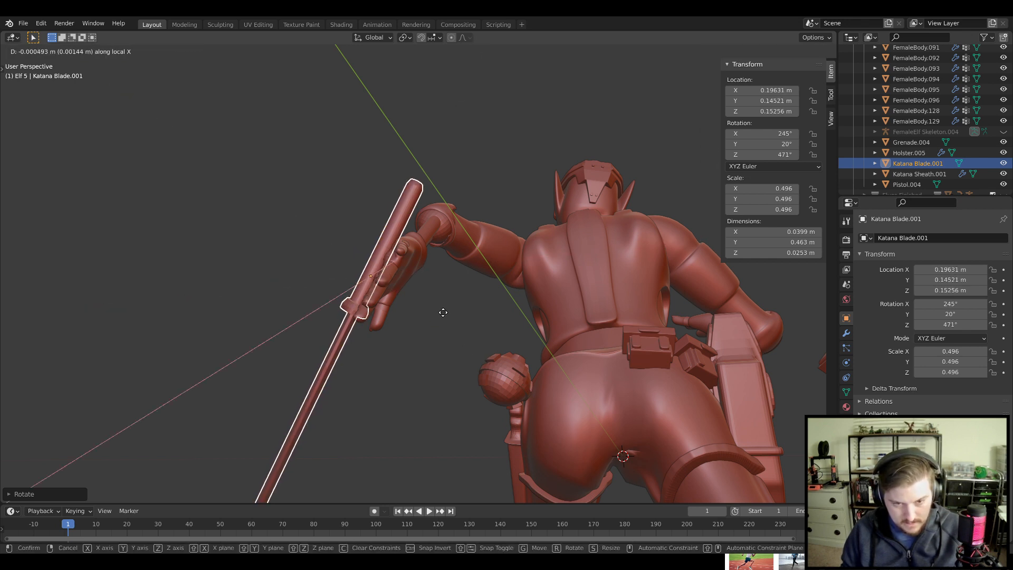
pyautogui.click(372, 283)
# Move Katana Blade.001 about 0.03 m along its local Z axis to bring the handle into the left palm
pyautogui.press('g')
pyautogui.press('z')
pyautogui.press('z')
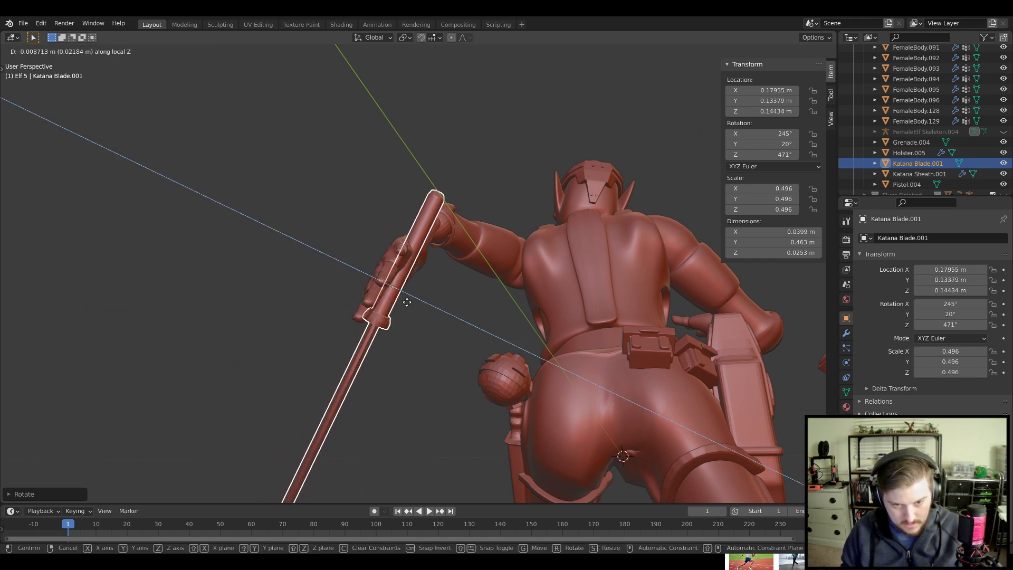
pyautogui.click(413, 309)
# Rotate Katana Blade.001 around its local Z axis to a rotation of about X 232°, Y 50°, Z 449°
pyautogui.moveTo(422, 316); pyautogui.dragTo(571, 381, button='middle')
pyautogui.press('r')
pyautogui.press('x')
pyautogui.press('x')
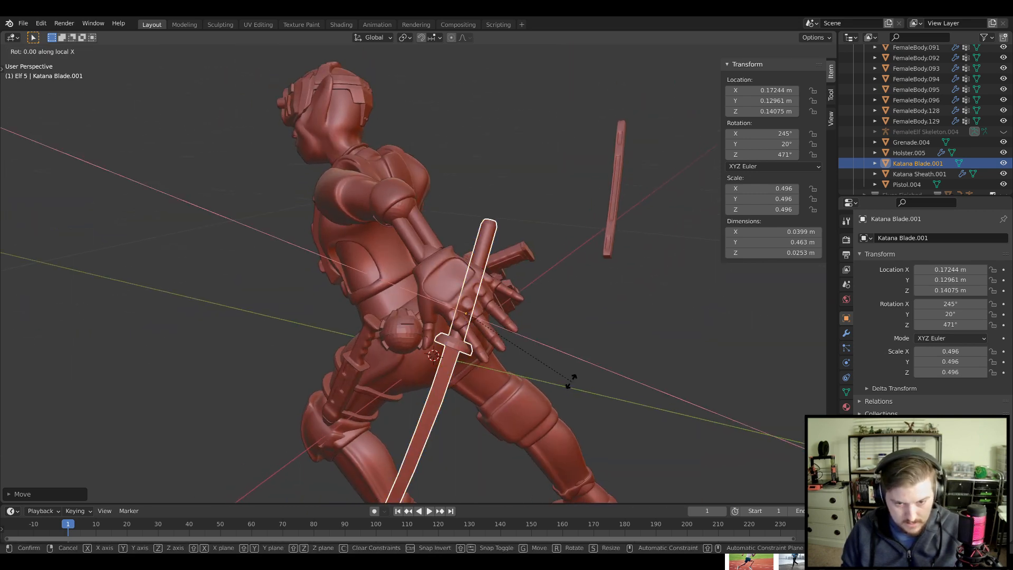
pyautogui.press('x')
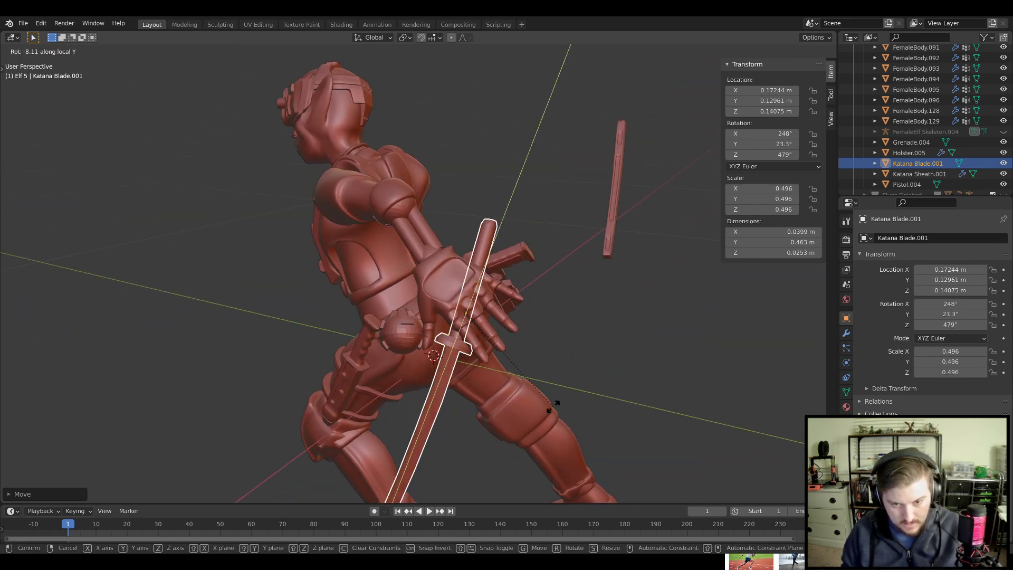
pyautogui.press('Escape')
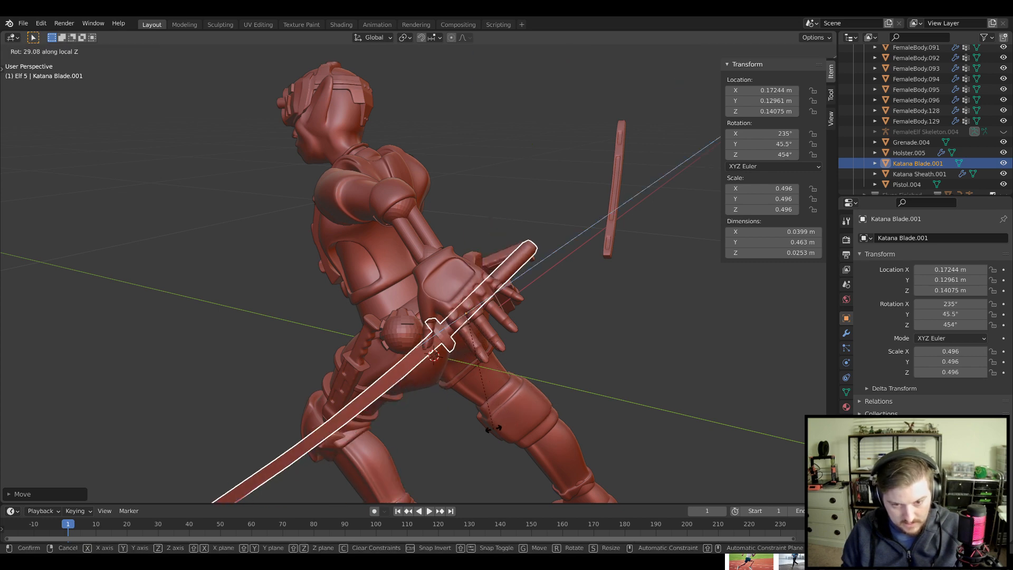
pyautogui.click(510, 418)
# Move Katana Blade.001 against the left palm, to about X 0.175 m, Y 0.134 m, Z 0.146 m
pyautogui.moveTo(511, 419); pyautogui.dragTo(465, 315, button='middle')
pyautogui.press('g')
pyautogui.rightClick(449, 327)
pyautogui.press('g')
pyautogui.click(461, 310)
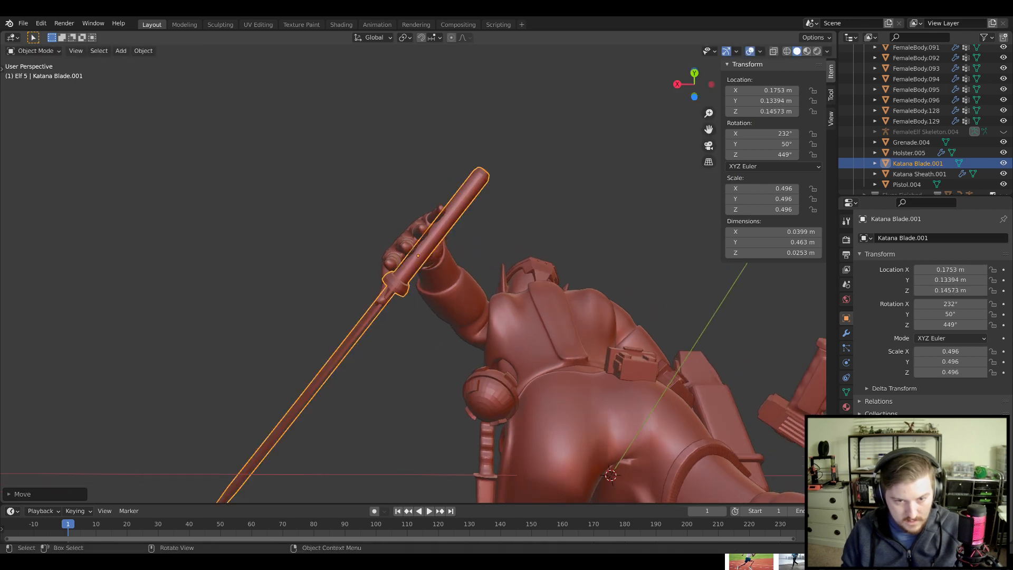
# Rotate Katana Blade.001 to about X 218°, Y 49.7°, Z 447° and shift its handle into the left hand at about X 0.191 m
pyautogui.press('r')
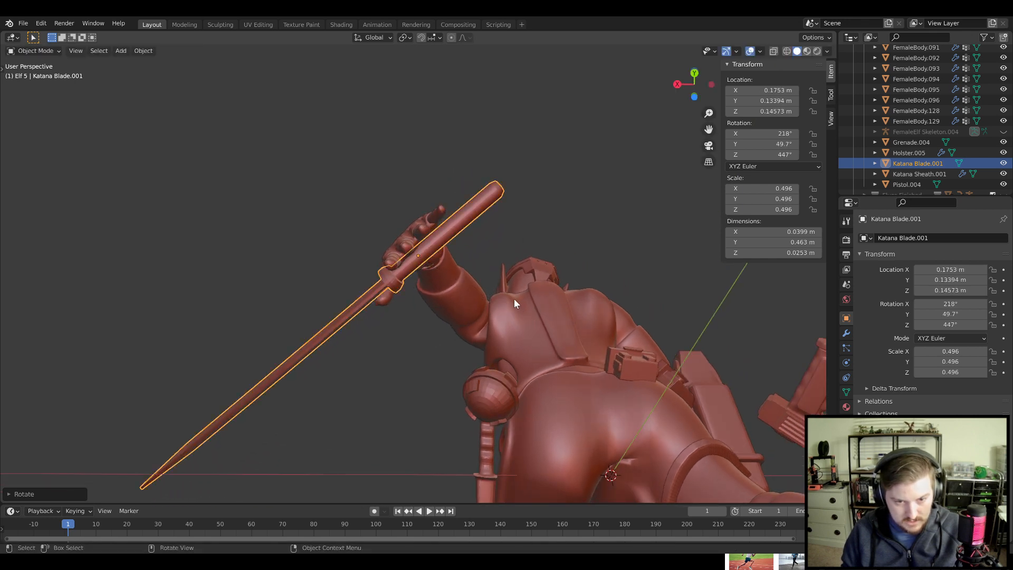
pyautogui.click(513, 299)
pyautogui.press('g')
pyautogui.click(498, 308)
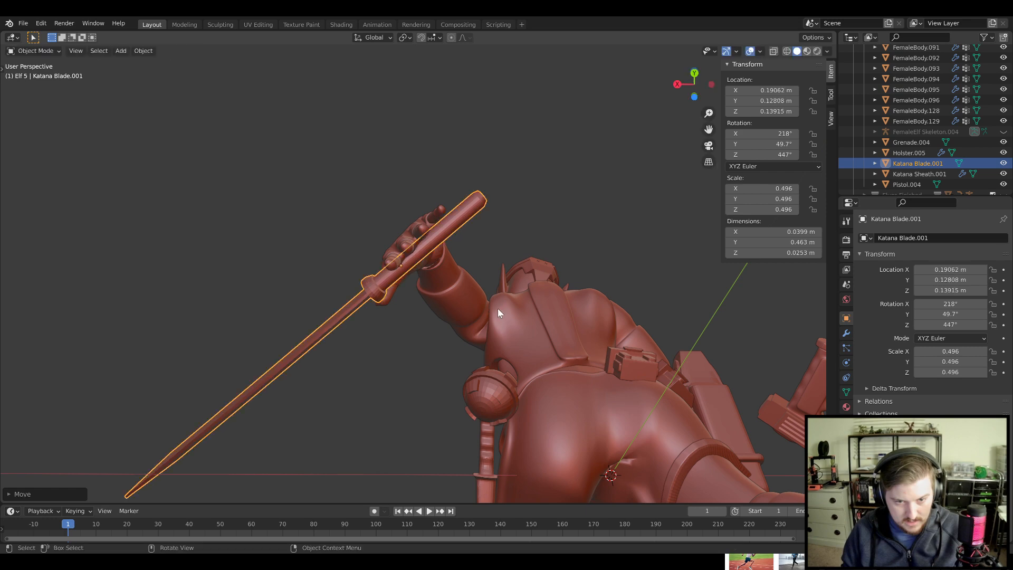
# Deselect the katana and examine its fit in the left hand and the overall pose from the front, below and side
pyautogui.moveTo(498, 308); pyautogui.dragTo(615, 390, button='middle')
pyautogui.click(574, 380)
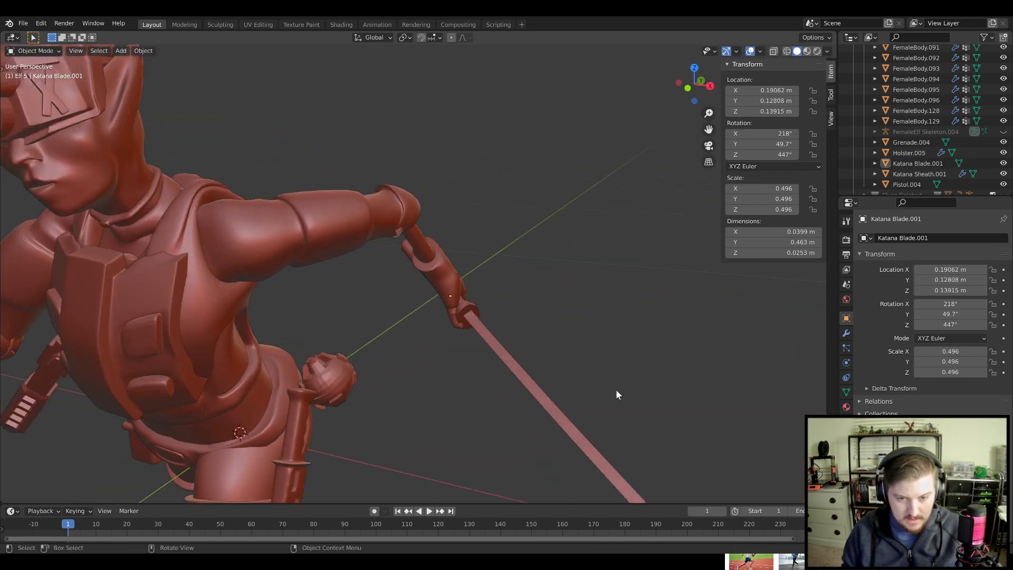
pyautogui.scroll(-7, 615, 390)
pyautogui.moveTo(496, 384); pyautogui.dragTo(530, 388, button='middle')
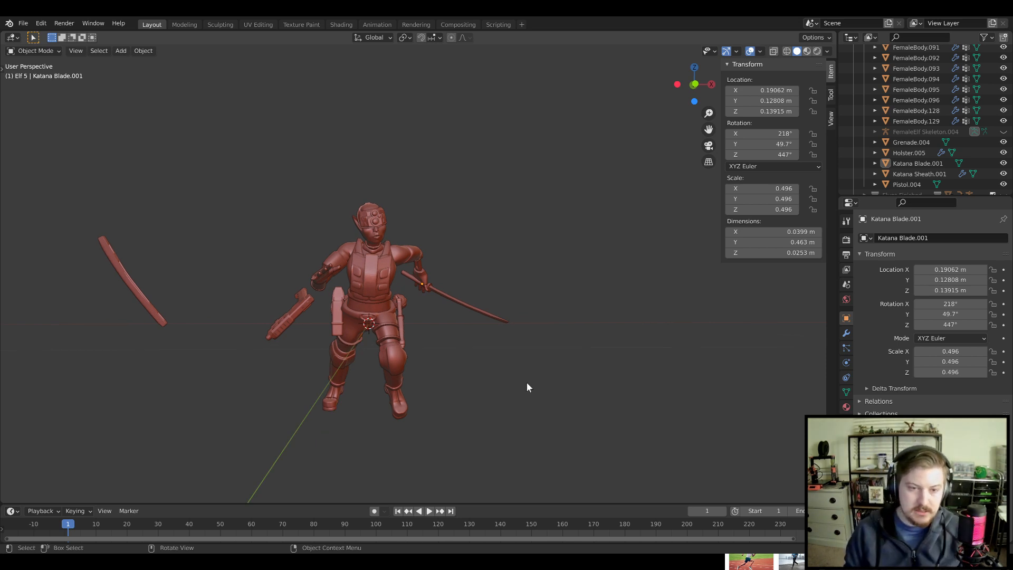
pyautogui.scroll(5, 526, 381)
pyautogui.moveTo(475, 297); pyautogui.dragTo(400, 315, button='middle')
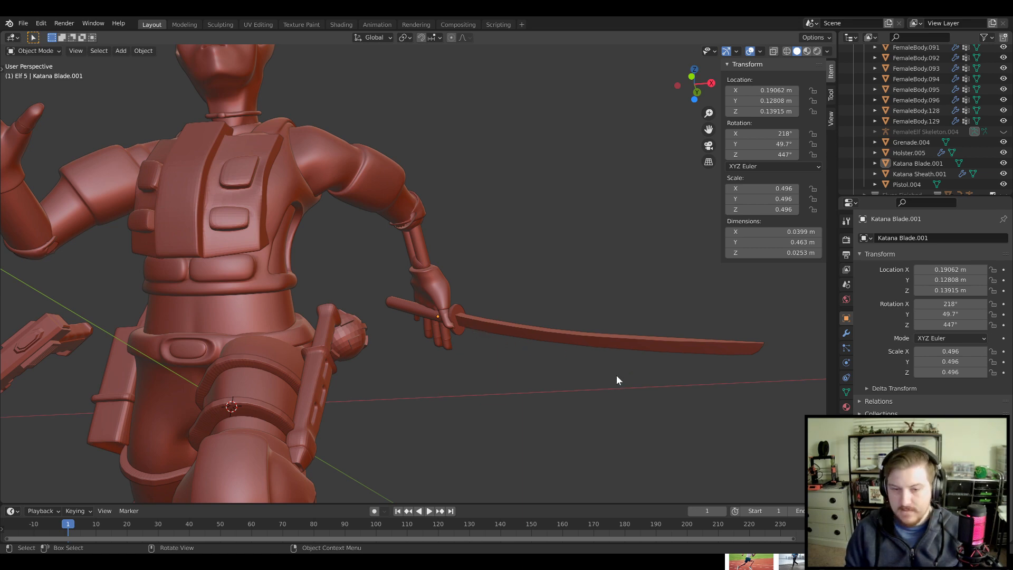
pyautogui.scroll(-6, 616, 380)
pyautogui.moveTo(579, 384); pyautogui.dragTo(628, 348, button='middle')
pyautogui.scroll(4, 574, 355)
pyautogui.scroll(-1, 606, 328)
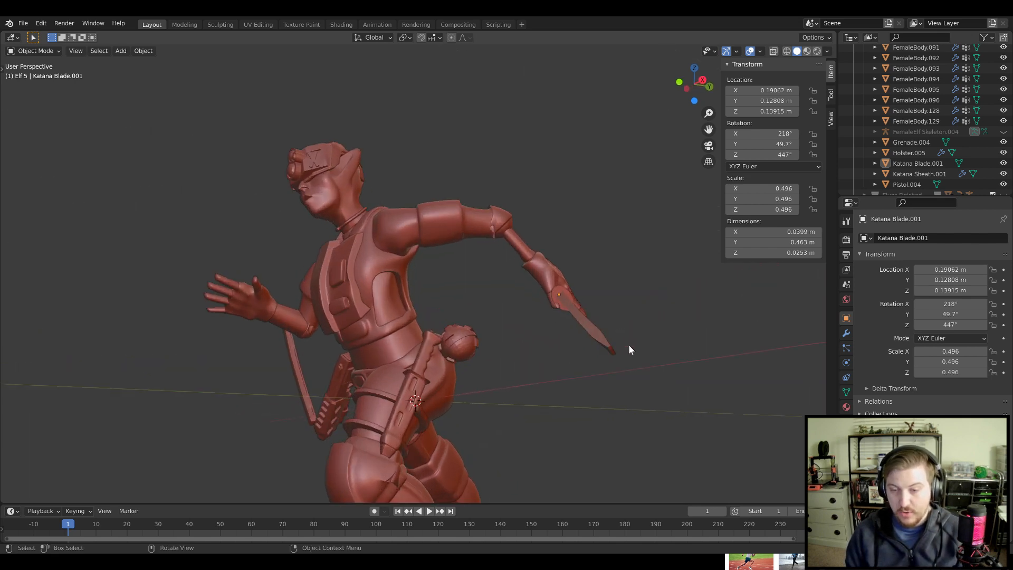
pyautogui.scroll(2, 605, 341)
pyautogui.moveTo(545, 330); pyautogui.dragTo(495, 378, button='middle')
pyautogui.moveTo(543, 427); pyautogui.dragTo(289, 74)
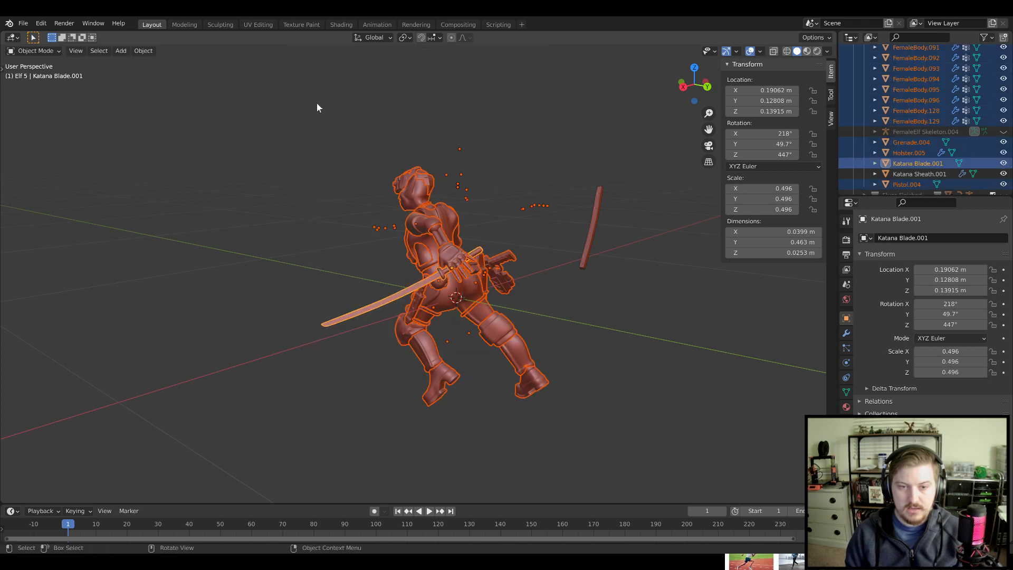
pyautogui.press('KP_3')
pyautogui.press('r')
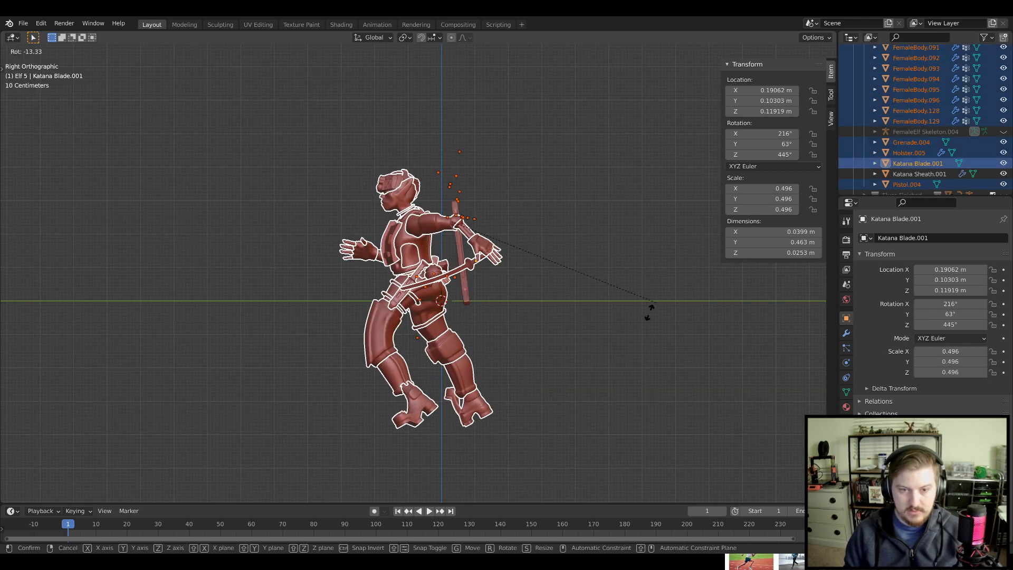
pyautogui.press('Escape')
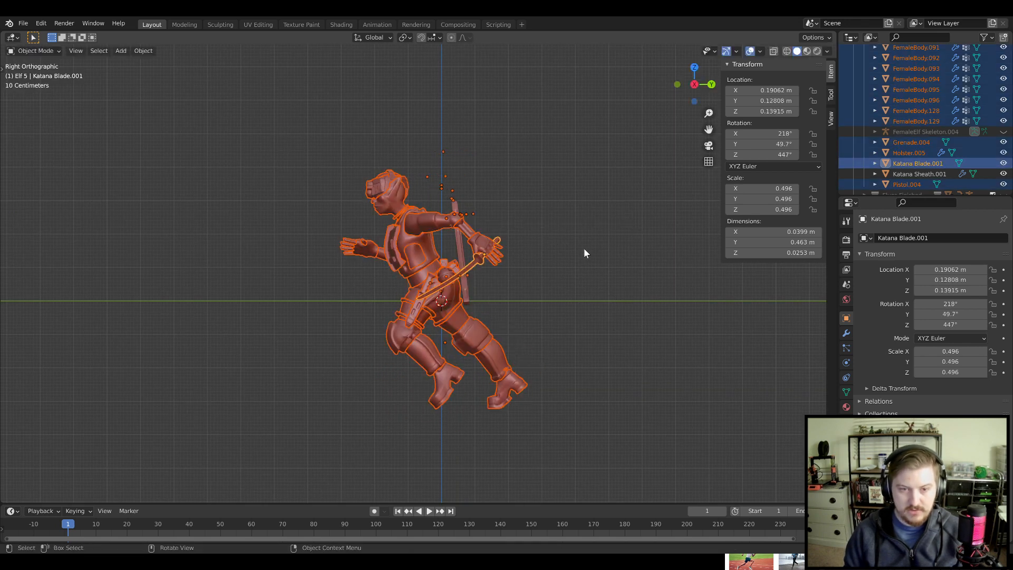
# Save the scene file CyberElf Squad 11.blend
pyautogui.middleClick(581, 195)
pyautogui.moveTo(489, 187); pyautogui.dragTo(362, 186, button='middle')
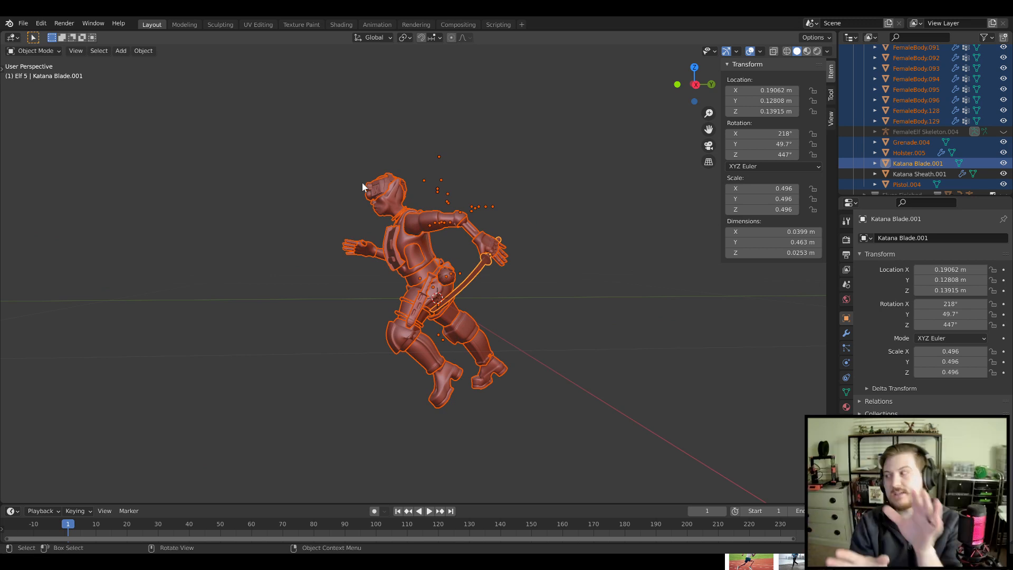
pyautogui.moveTo(590, 267); pyautogui.dragTo(591, 288, button='middle')
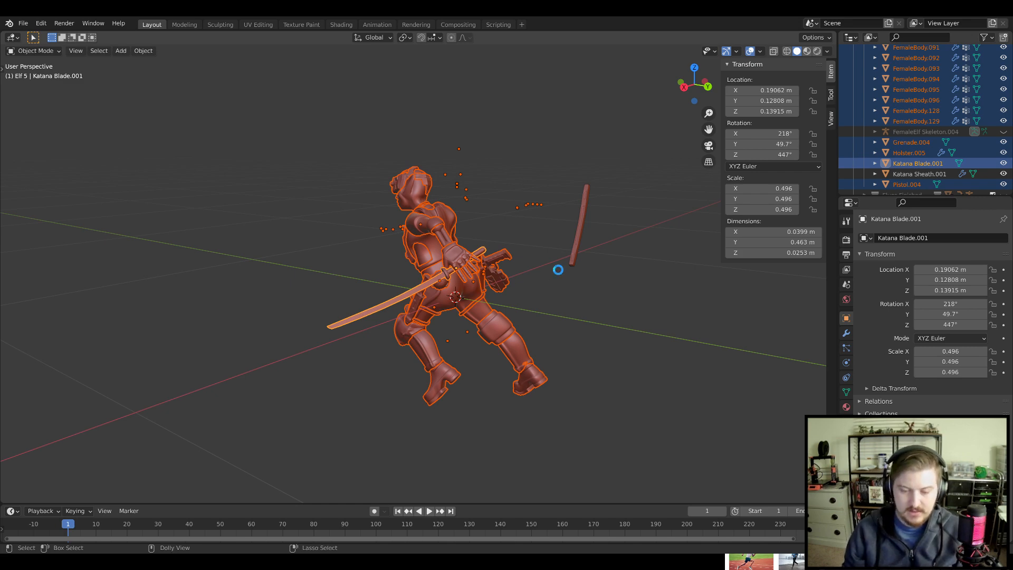
pyautogui.press('KP_3')
pyautogui.hotkey('ctrl', 's')
pyautogui.scroll(3, 552, 267)
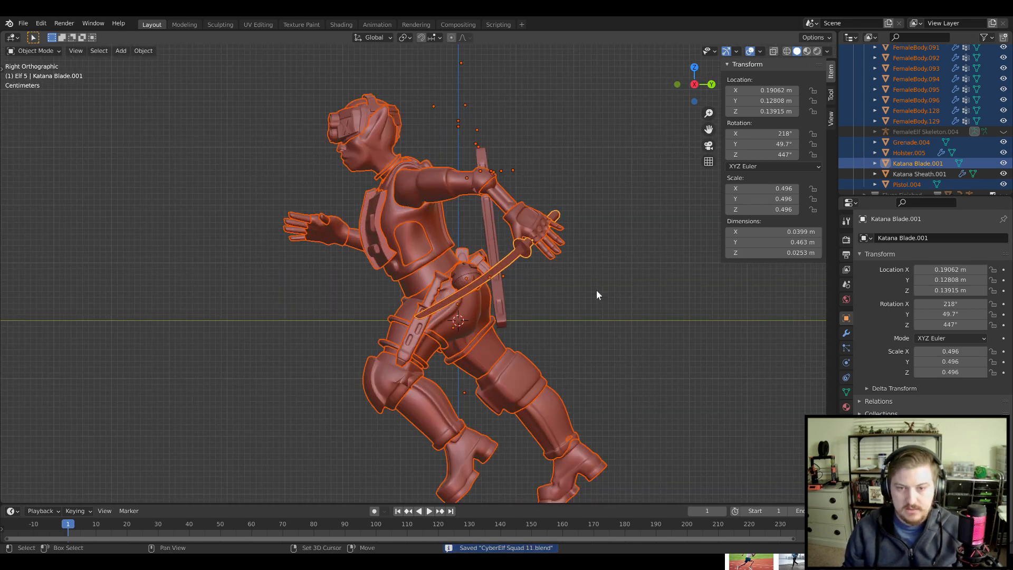
pyautogui.scroll(-4, 552, 284)
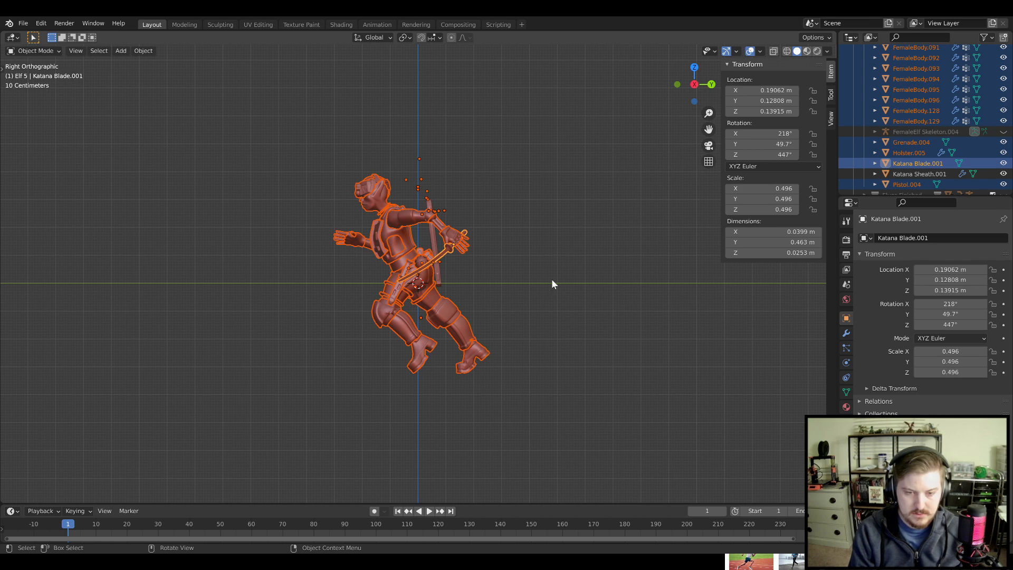
# Deselect the figure and examine the running pose and katana angle from the side, rear and three-quarter views
pyautogui.click(536, 255)
pyautogui.scroll(4, 522, 227)
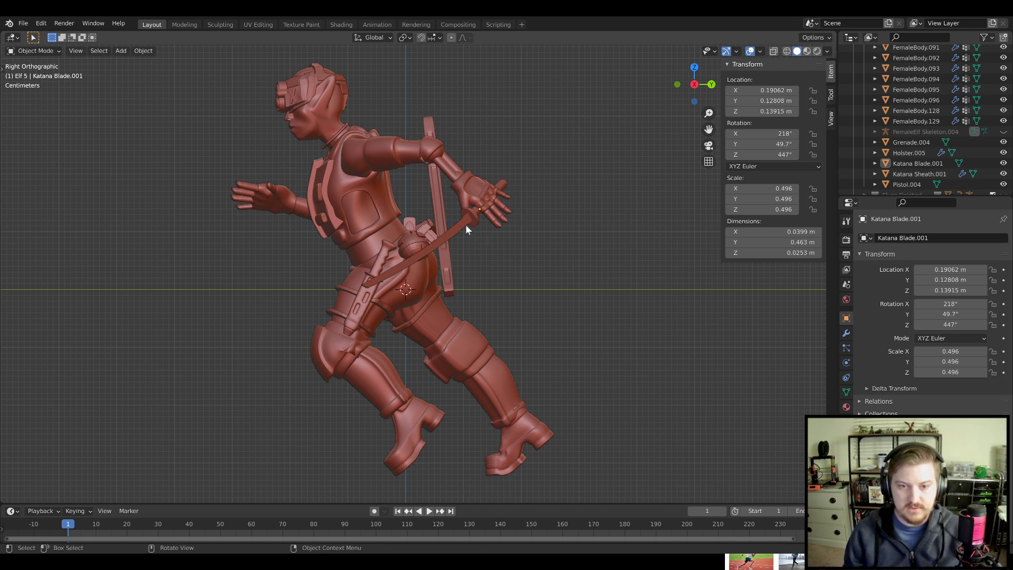
pyautogui.moveTo(371, 276); pyautogui.dragTo(494, 281, button='middle')
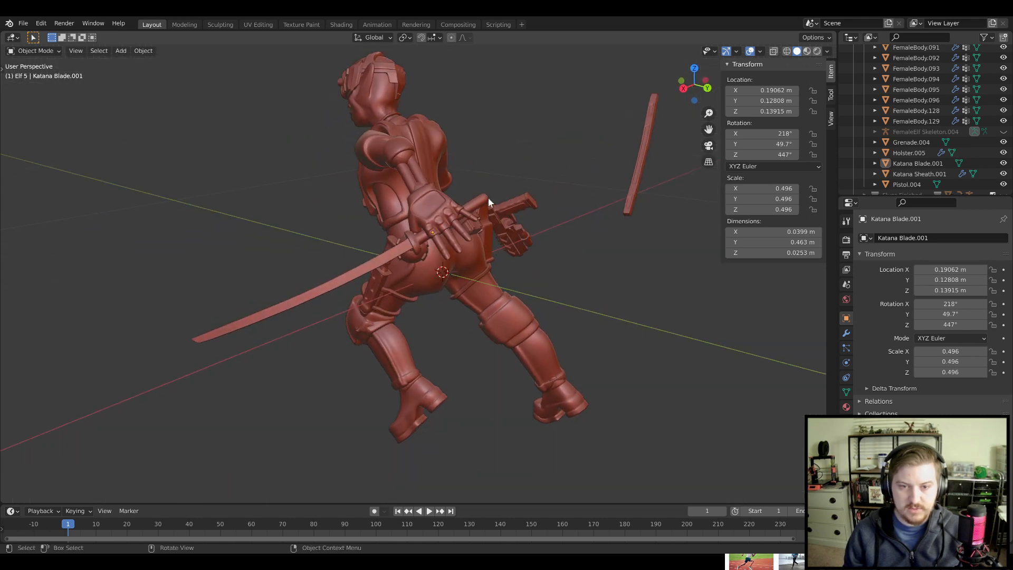
pyautogui.moveTo(485, 197); pyautogui.dragTo(447, 288, button='middle')
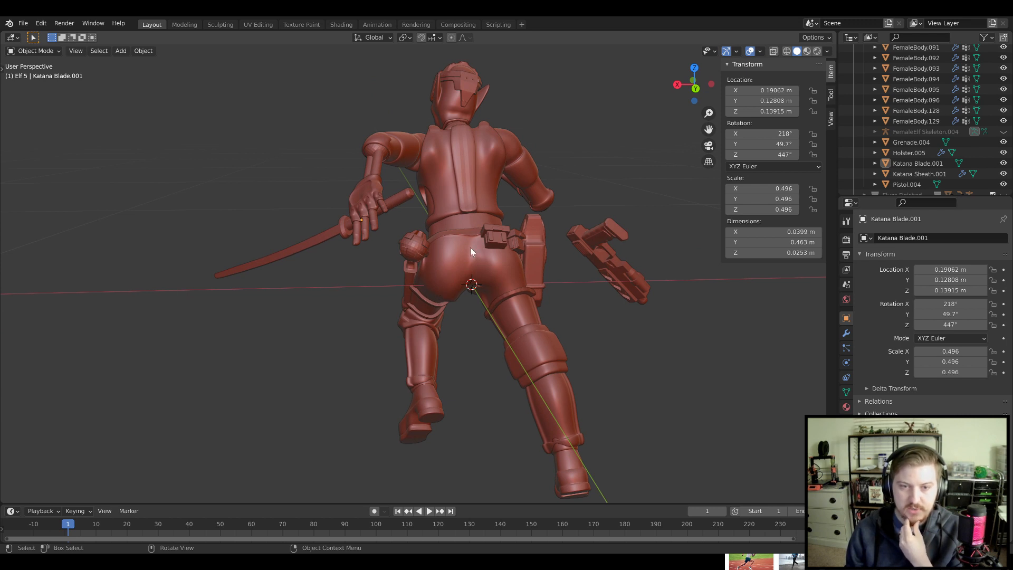
pyautogui.moveTo(470, 247); pyautogui.dragTo(499, 244, button='middle')
pyautogui.moveTo(441, 156); pyautogui.dragTo(612, 240, button='middle')
pyautogui.moveTo(593, 289); pyautogui.dragTo(542, 343, button='middle')
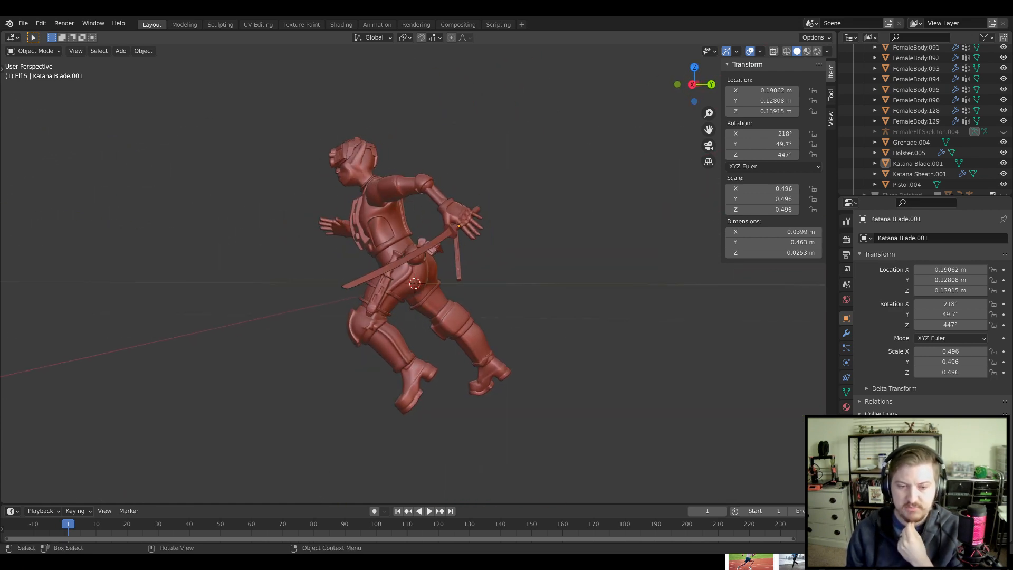
pyautogui.scroll(2, 497, 338)
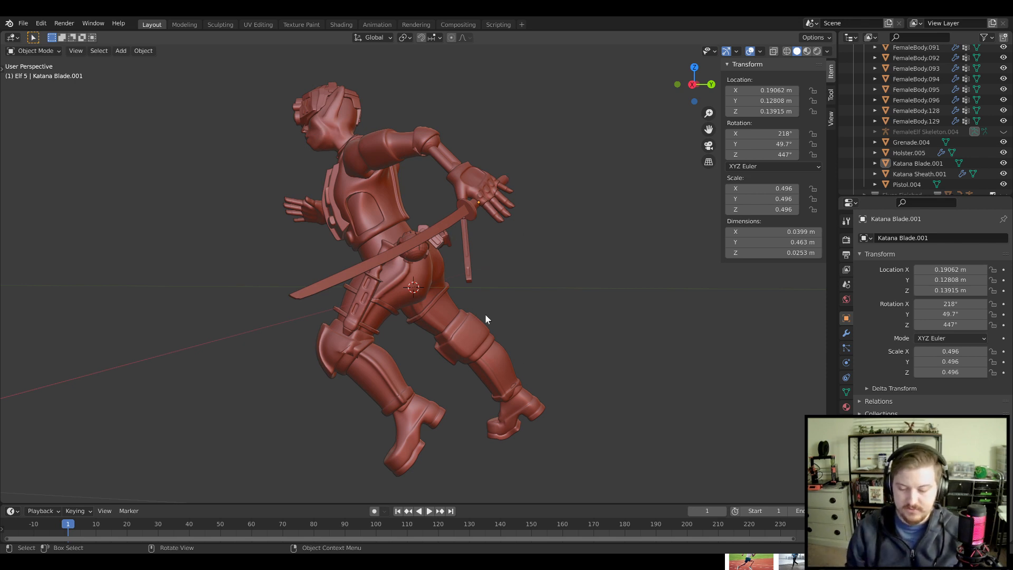
# Examine the posed elf and the loose pistol from the side and front to judge where the pistol belongs
pyautogui.press('KP_3')
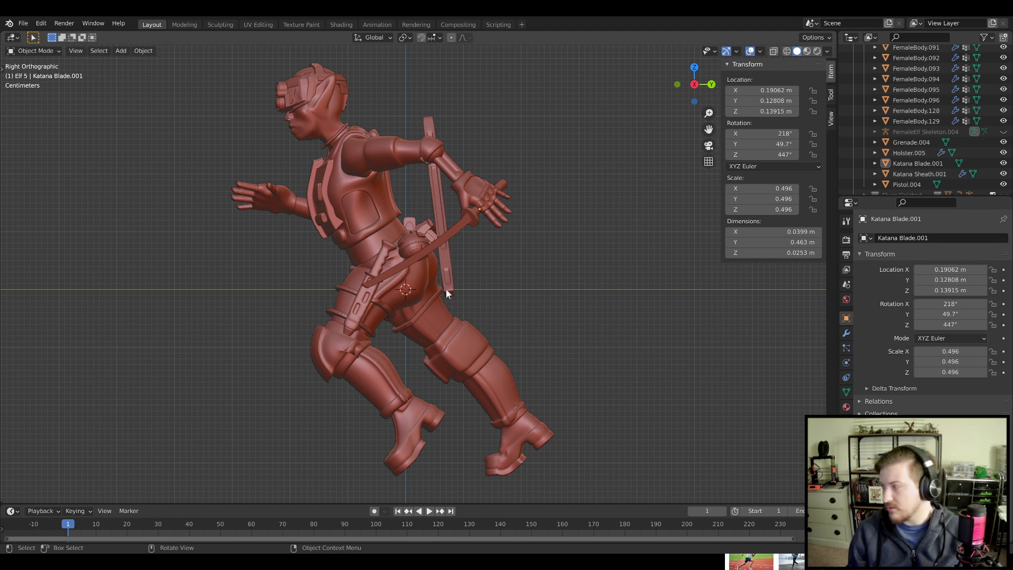
pyautogui.moveTo(445, 288); pyautogui.dragTo(524, 245, button='middle')
pyautogui.scroll(3, 525, 245)
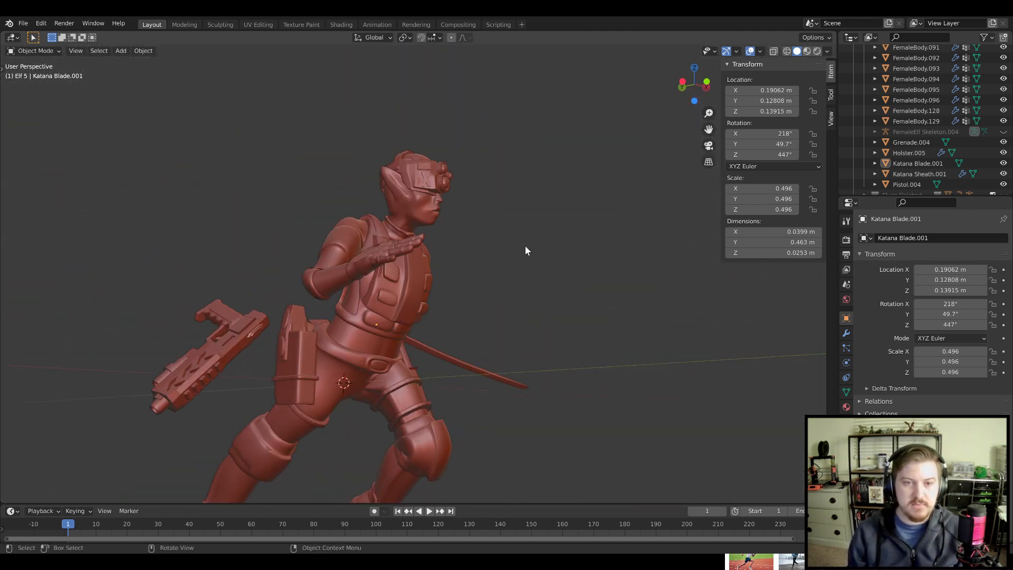
pyautogui.moveTo(424, 305); pyautogui.dragTo(403, 312, button='middle')
pyautogui.press('KP_3')
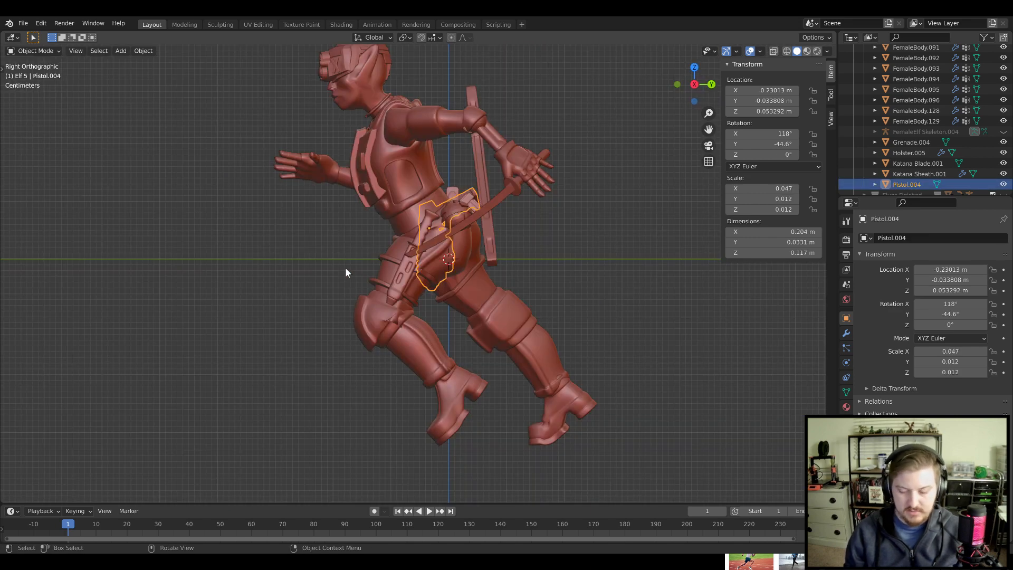
pyautogui.press('KP_1')
pyautogui.click(550, 259)
pyautogui.moveTo(551, 260); pyautogui.dragTo(430, 301, button='middle')
pyautogui.moveTo(419, 297); pyautogui.dragTo(397, 296, button='middle')
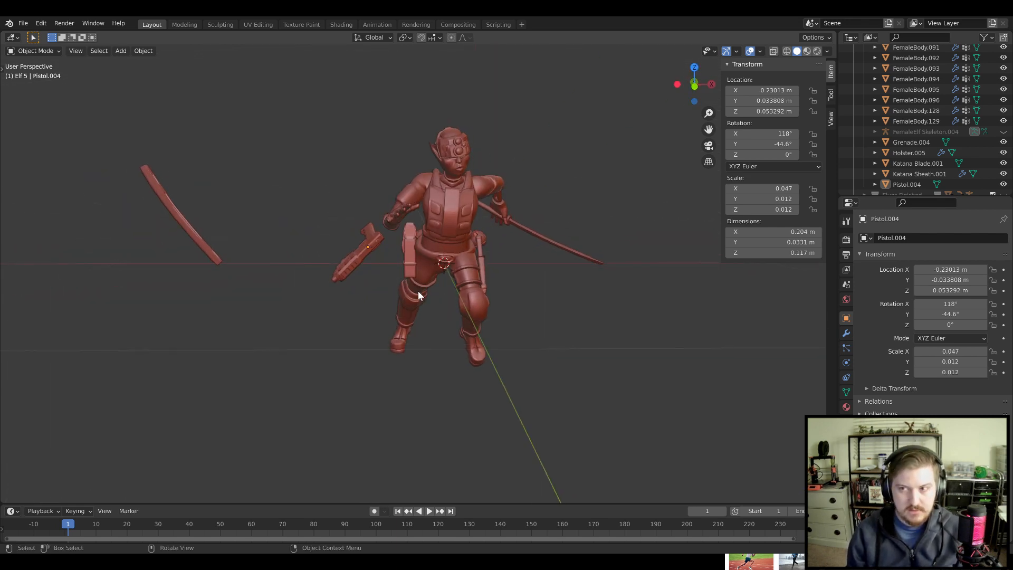
pyautogui.scroll(2, 413, 280)
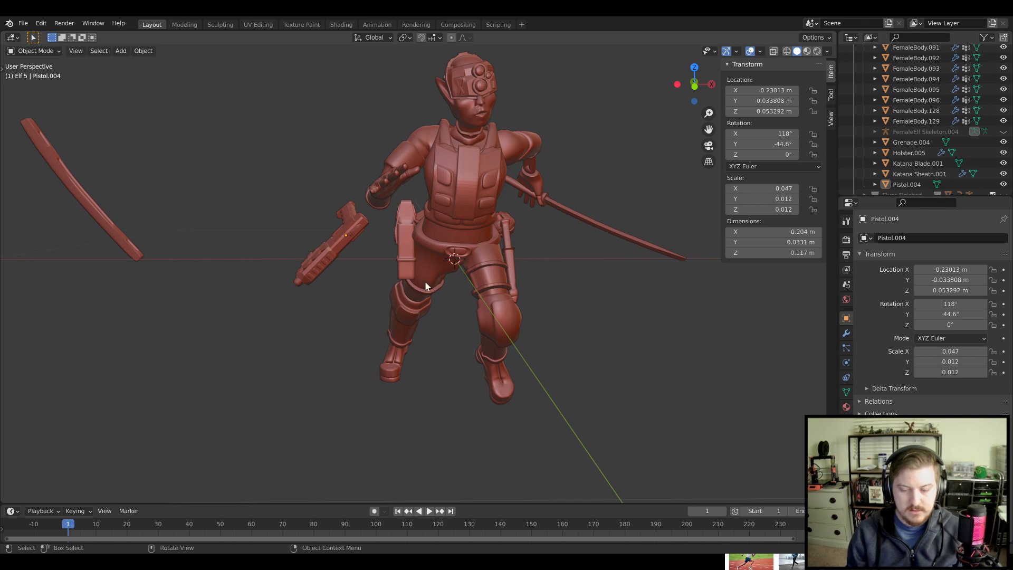
# Move the pistol in the top view to the elf's outstretched right hand, at about X -0.11 m, Y -0.31 m
pyautogui.click(341, 248)
pyautogui.press('KP_7')
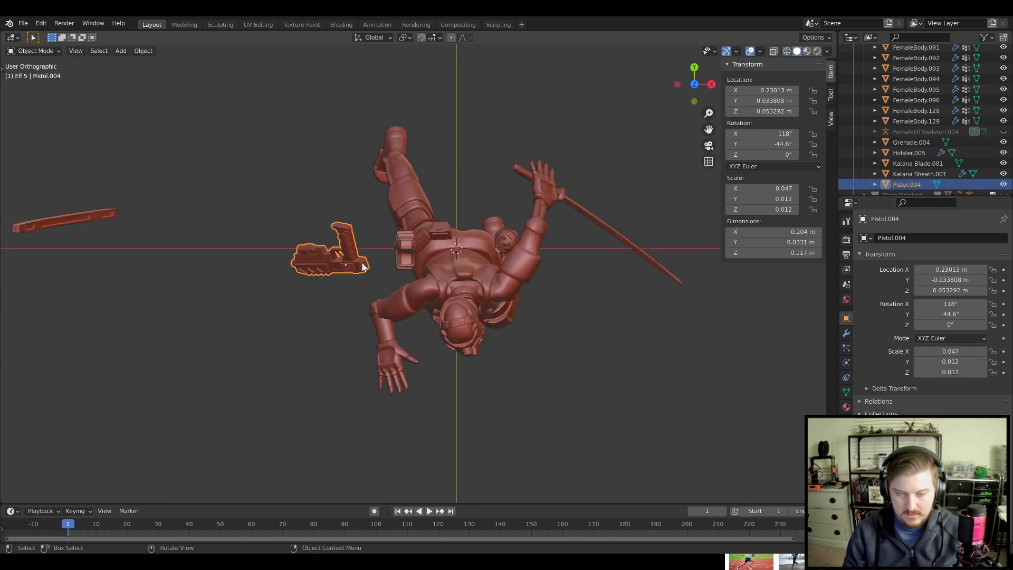
pyautogui.press('g')
pyautogui.click(406, 385)
pyautogui.press('r')
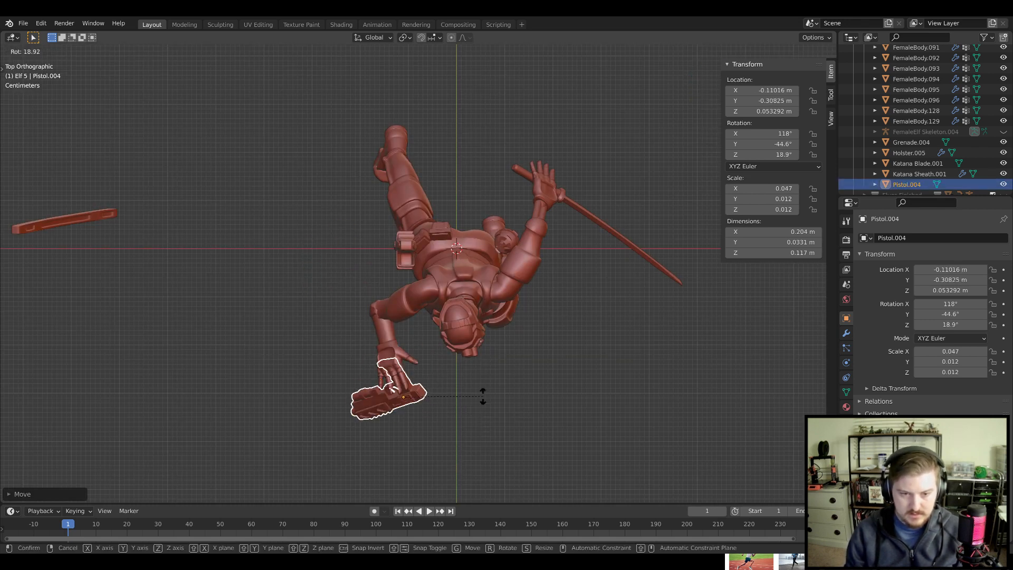
pyautogui.rightClick(475, 428)
# Rotate the pistol freely to about 62.7°, 0.9°, 117° so it points forward, and move it onto the right hand
pyautogui.moveTo(476, 428); pyautogui.dragTo(606, 388, button='middle')
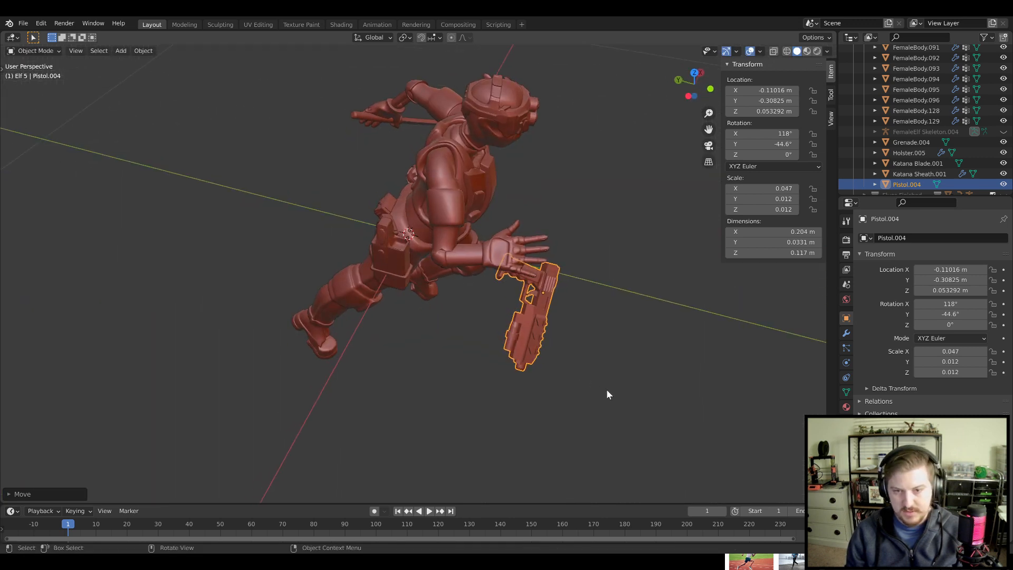
pyautogui.press('r')
pyautogui.click(600, 213)
pyautogui.press('g')
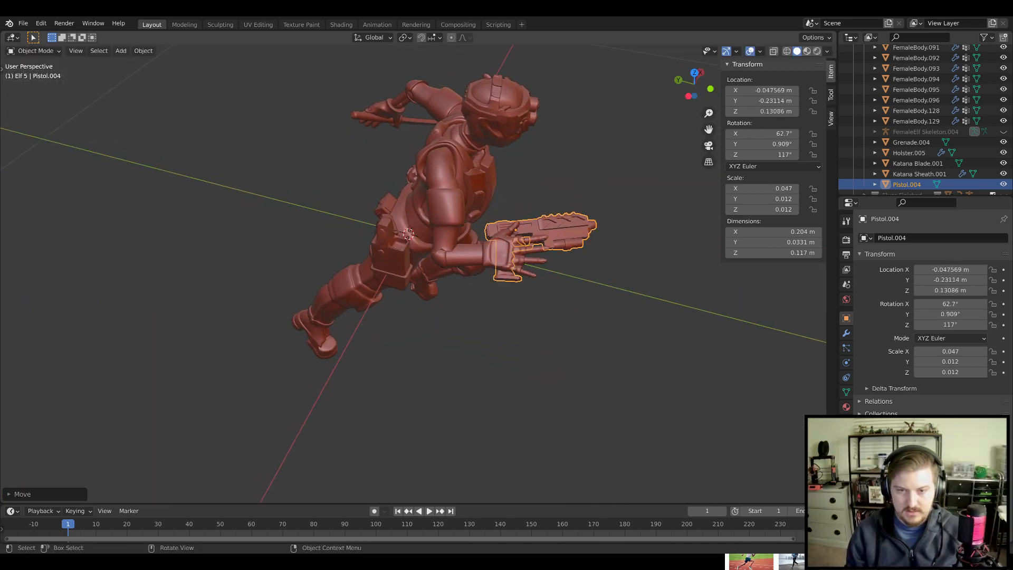
pyautogui.click(576, 129)
# Shift the pistol closer to the right palm and rotate it about its local X axis by about -17°
pyautogui.moveTo(576, 129); pyautogui.dragTo(489, 284, button='middle')
pyautogui.press('g')
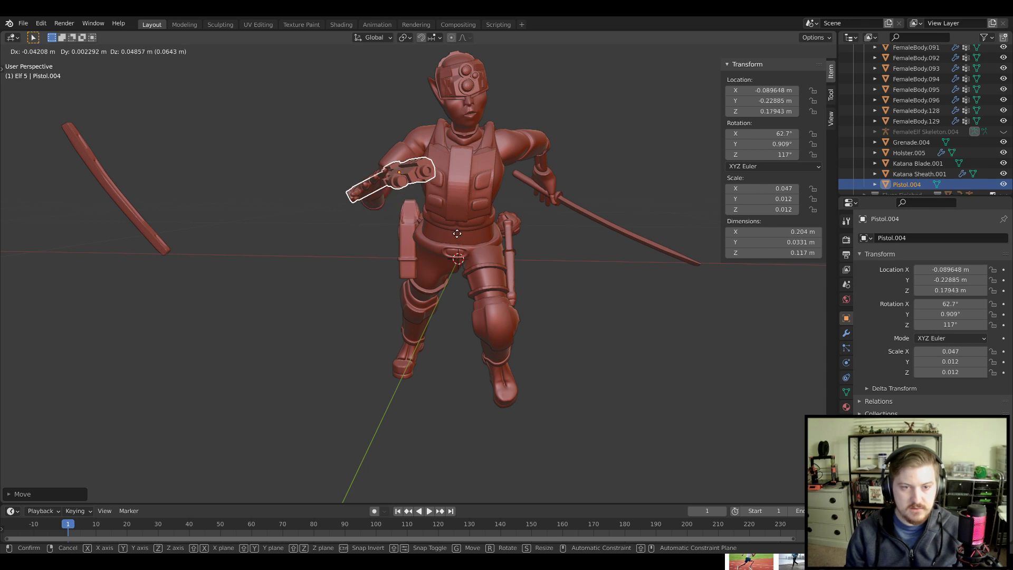
pyautogui.click(462, 239)
pyautogui.moveTo(462, 238); pyautogui.dragTo(498, 275, button='middle')
pyautogui.press('r')
pyautogui.press('x')
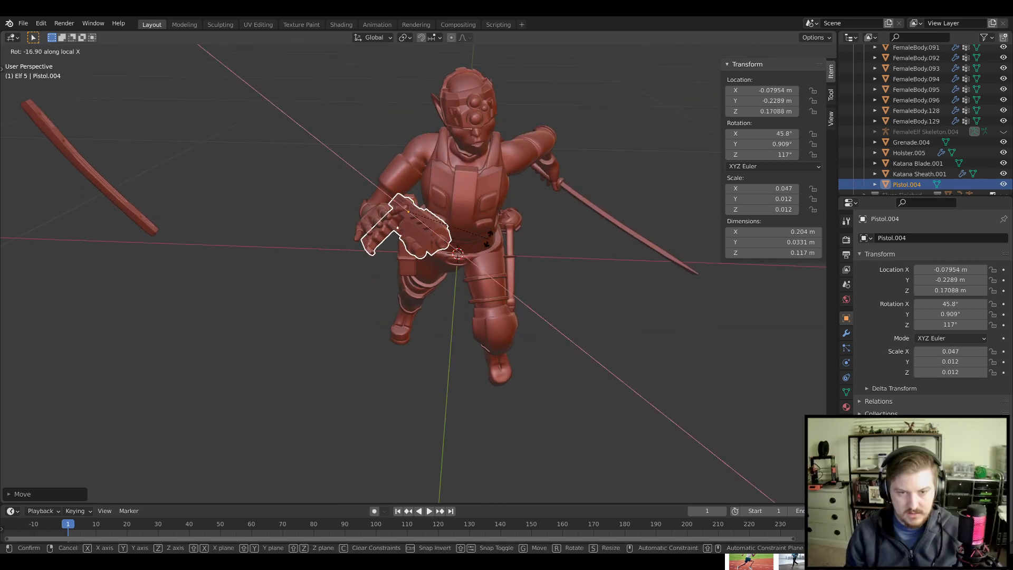
pyautogui.click(491, 271)
pyautogui.press('KP_1')
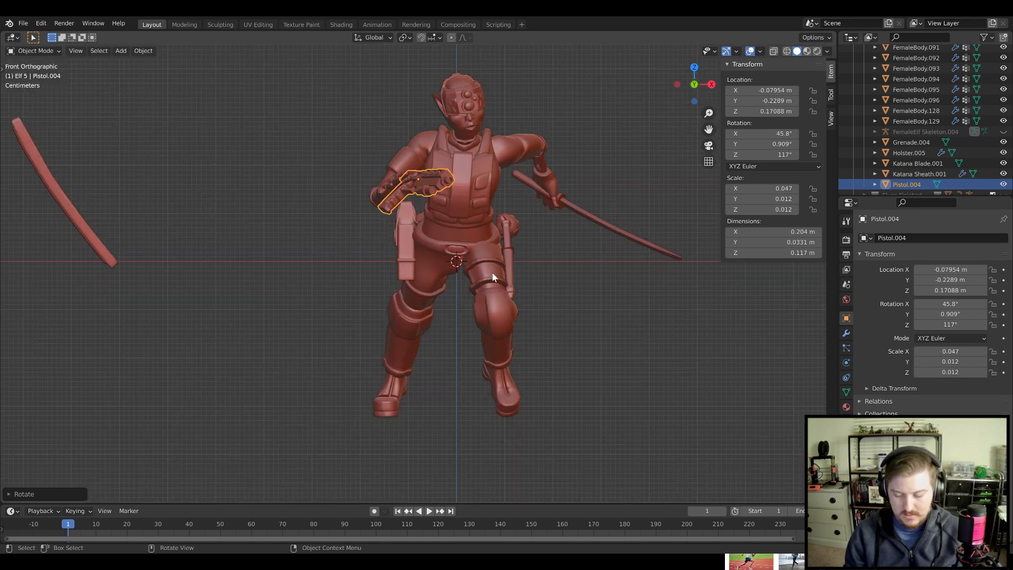
# Rotate the pistol about its local Z axis until the barrel faces forward, and move it up toward the right hand
pyautogui.moveTo(492, 272); pyautogui.dragTo(454, 290, button='middle')
pyautogui.scroll(5, 518, 263)
pyautogui.press('r')
pyautogui.press('z')
pyautogui.press('z')
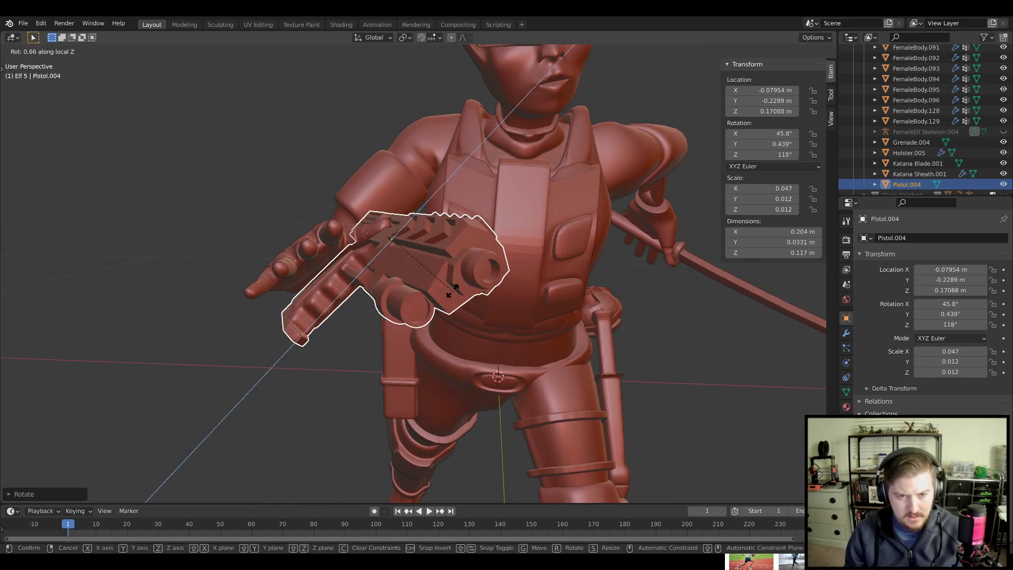
pyautogui.click(428, 255)
pyautogui.press('g')
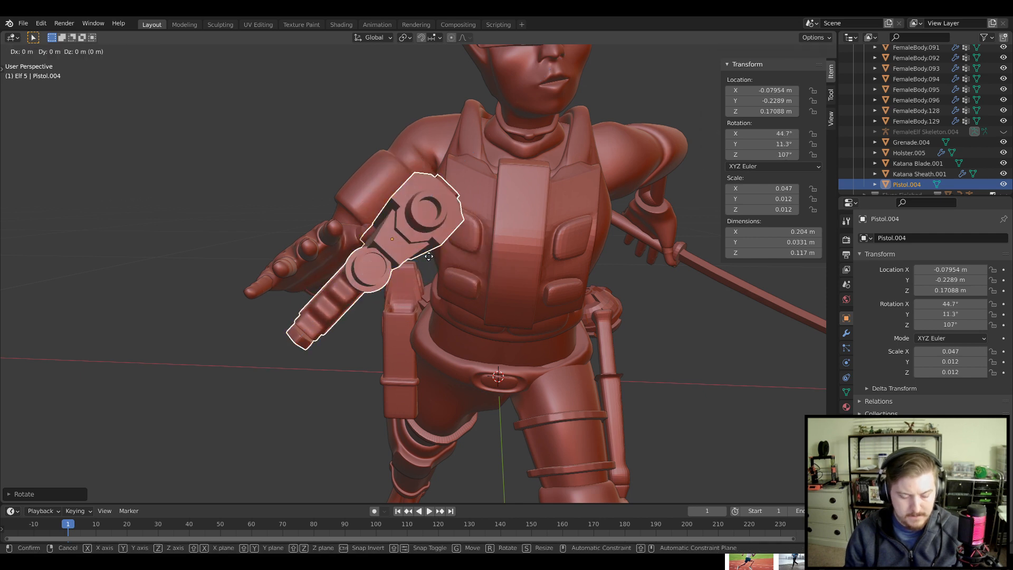
pyautogui.click(409, 237)
# Rotate the pistol about its local X axis to about 61° and slide it along local Y toward the palm
pyautogui.press('r')
pyautogui.press('x')
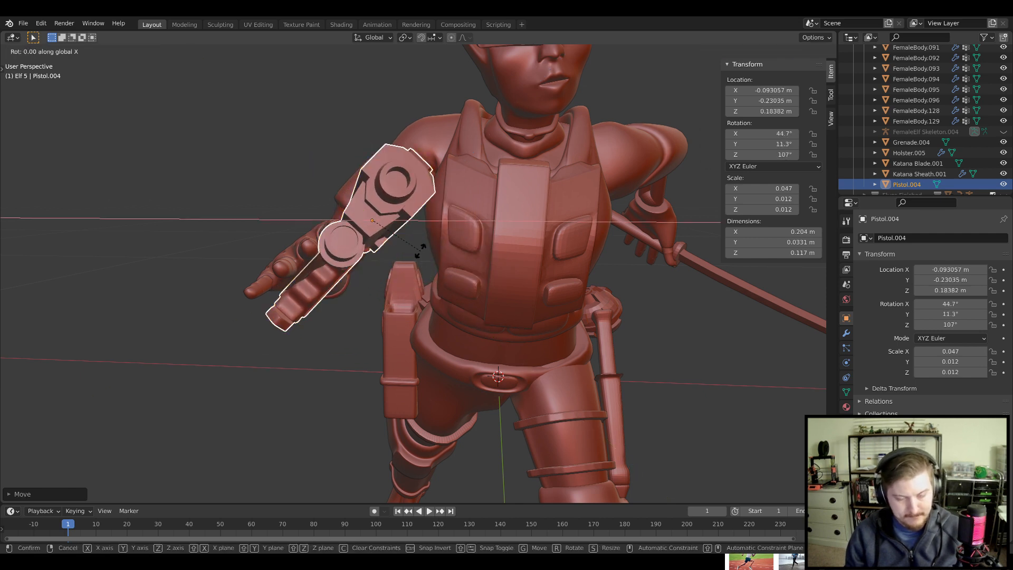
pyautogui.click(386, 236)
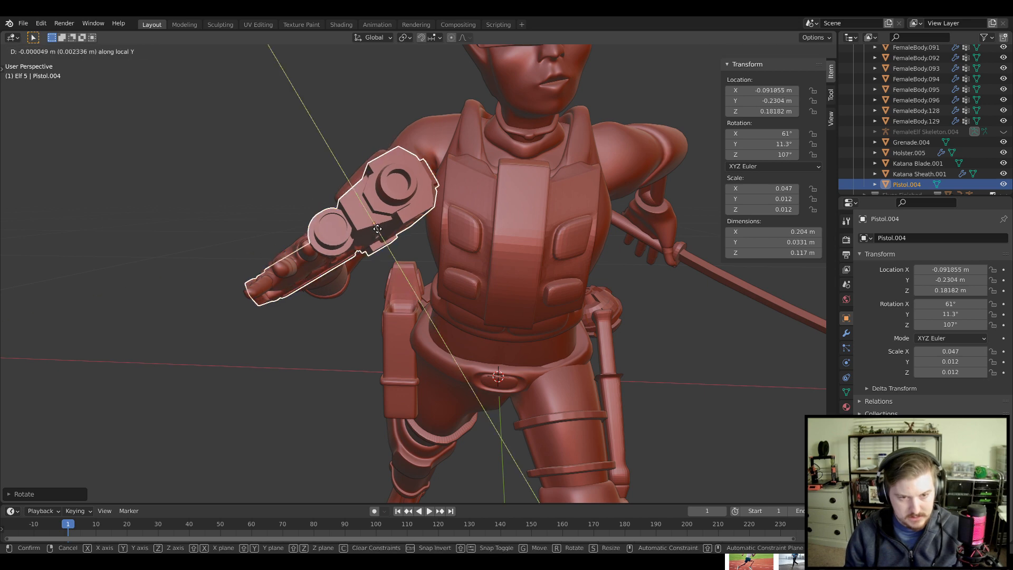
pyautogui.click(364, 246)
# Slide the pistol forward along its local X axis to align the grip with the right palm
pyautogui.moveTo(423, 309); pyautogui.dragTo(453, 342, button='middle')
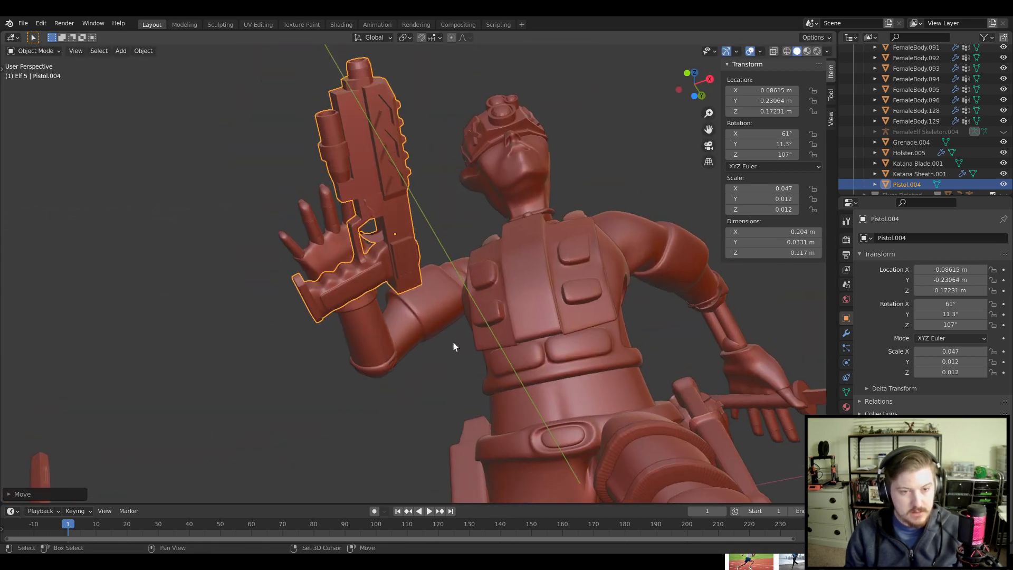
pyautogui.press('g')
pyautogui.press('x')
pyautogui.press('x')
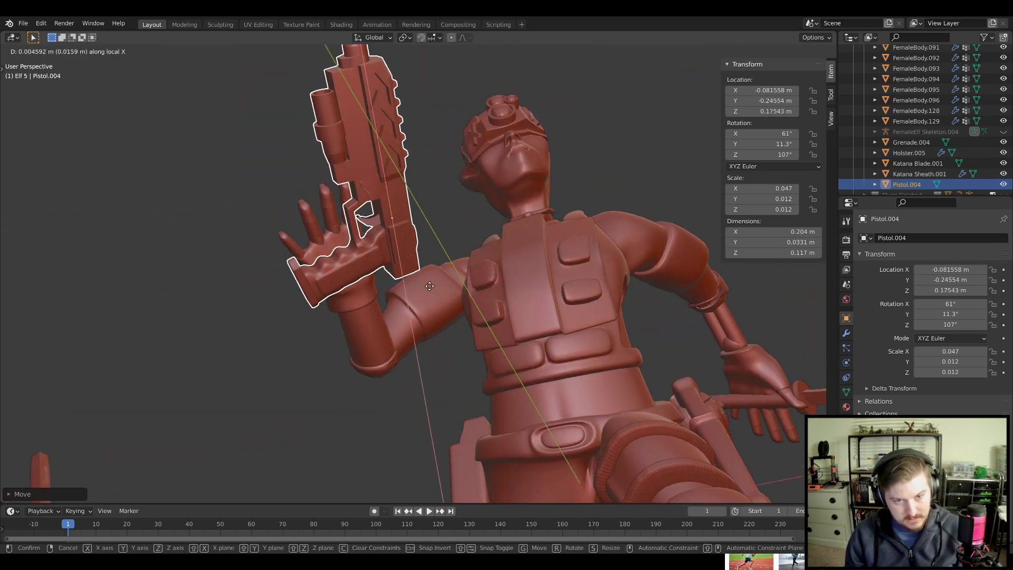
pyautogui.click(422, 280)
# Adjust the pistol's height along its local Z axis to about X -0.088 m, Y -0.257 m, Z 0.172 m
pyautogui.scroll(3, 421, 283)
pyautogui.moveTo(420, 286); pyautogui.dragTo(634, 431, button='middle')
pyautogui.press('g')
pyautogui.press('z')
pyautogui.press('z')
pyautogui.click(458, 337)
pyautogui.moveTo(636, 431); pyautogui.dragTo(634, 432)
pyautogui.moveTo(634, 432); pyautogui.dragTo(570, 396, button='middle')
# Raise the pistol slightly along local Z, to about Z 0.174 m, so the trigger lines up with the index finger
pyautogui.click(1003, 132)
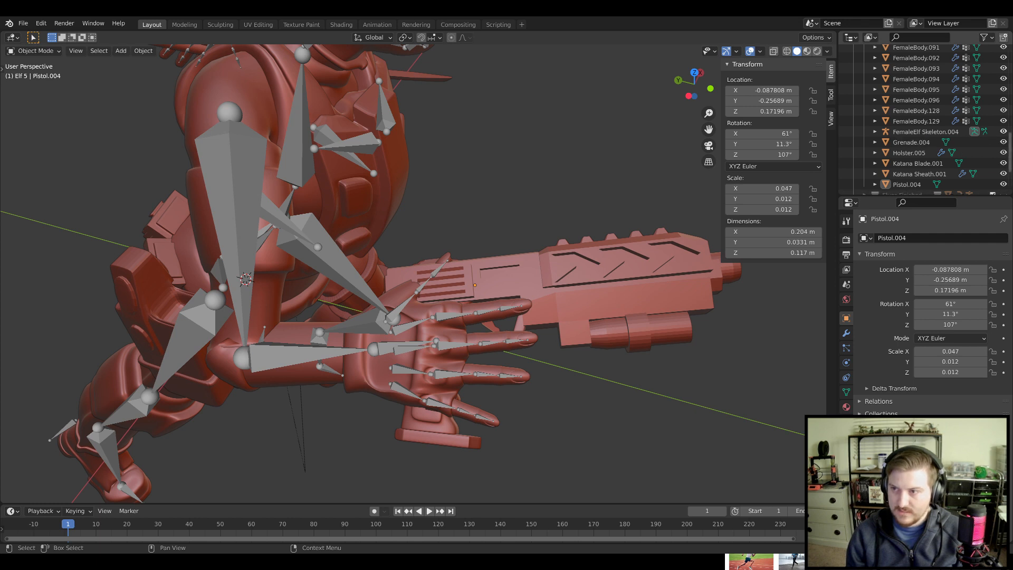
pyautogui.click(1004, 132)
pyautogui.click(561, 318)
pyautogui.press('g')
pyautogui.press('z')
pyautogui.press('z')
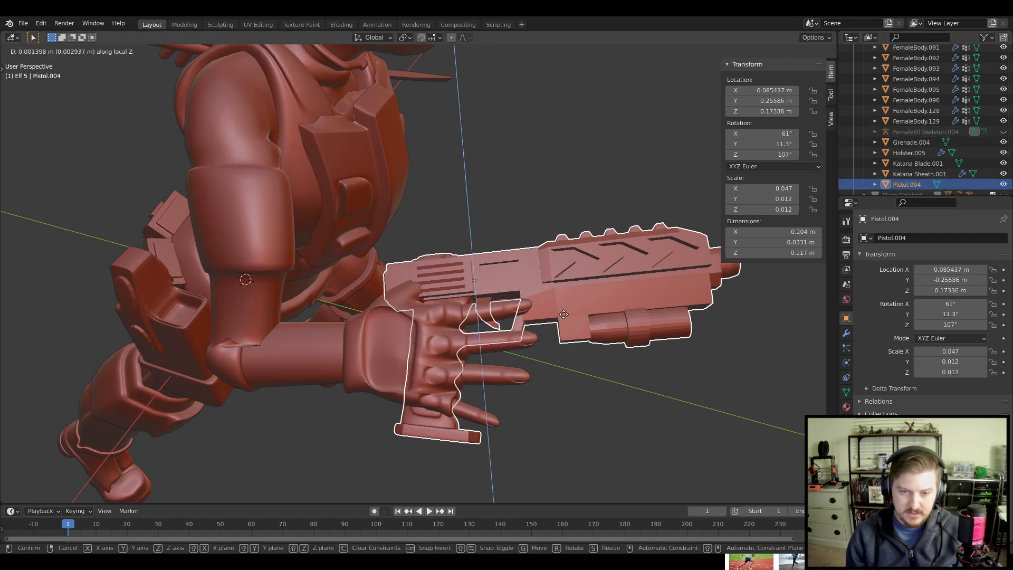
pyautogui.click(568, 369)
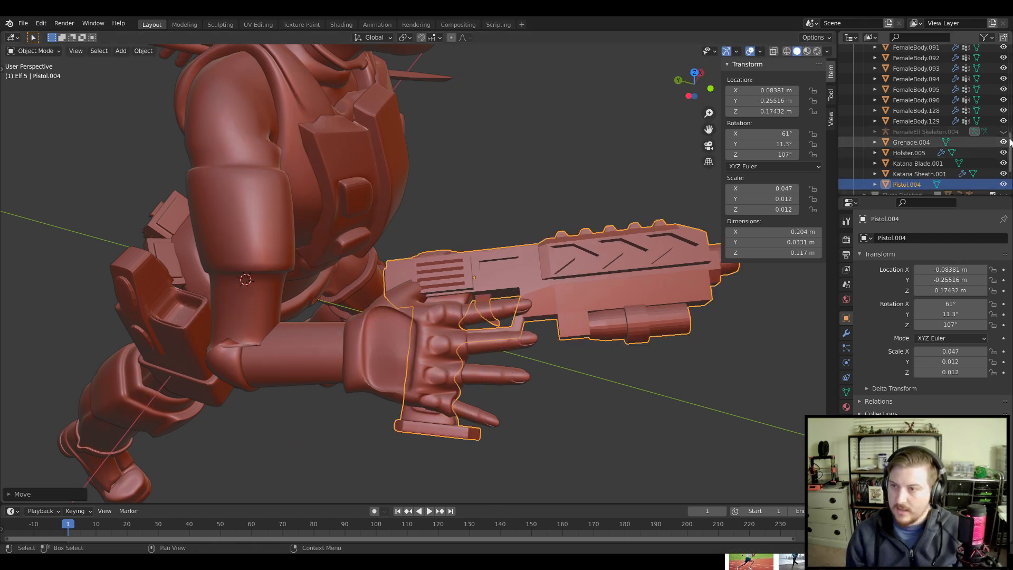
# Unhide the FemaleElf Skeleton.004 armature and select it
pyautogui.keyDown('shift'); pyautogui.moveTo(791, 274); pyautogui.dragTo(761, 283, button='middle'); pyautogui.keyUp('shift')
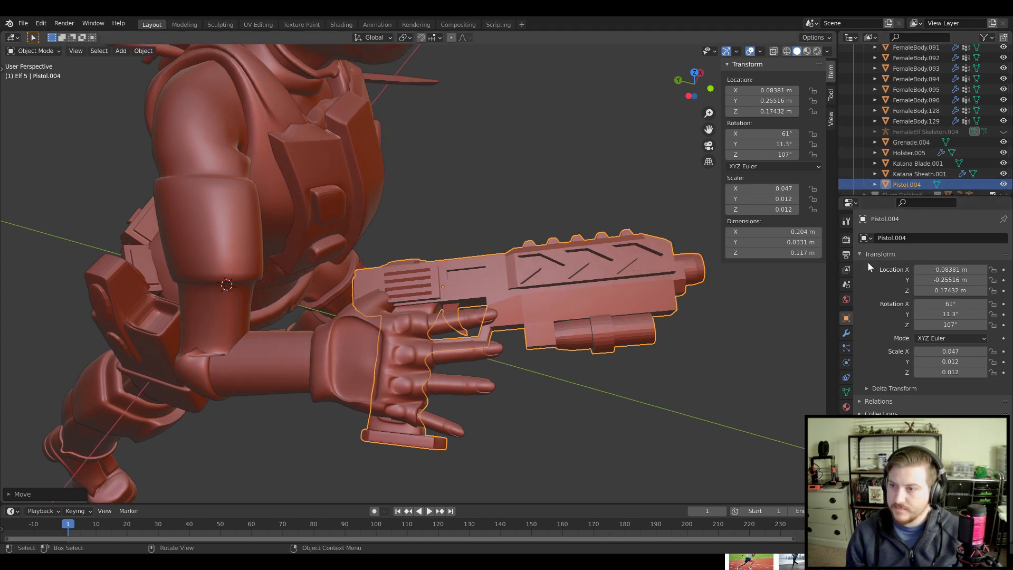
pyautogui.keyDown('shift'); pyautogui.moveTo(666, 230); pyautogui.dragTo(608, 241, button='middle'); pyautogui.keyUp('shift')
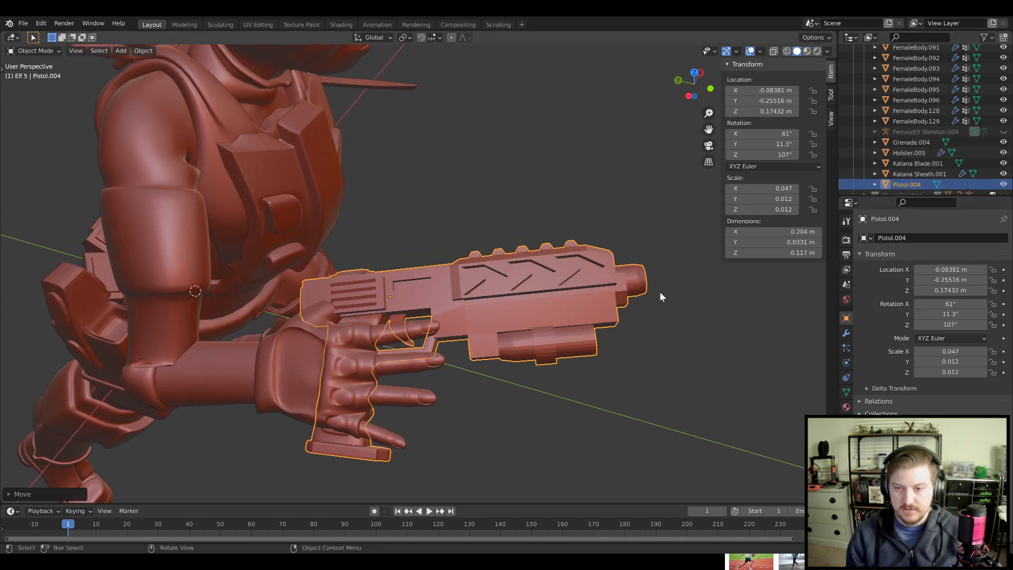
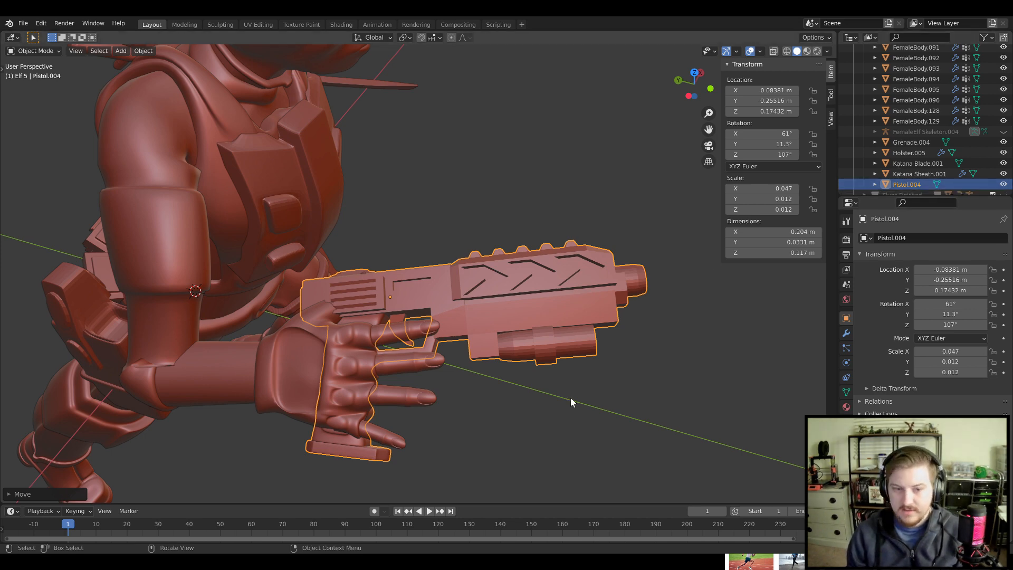
pyautogui.moveTo(571, 398); pyautogui.dragTo(573, 388, button='middle')
pyautogui.click(1003, 132)
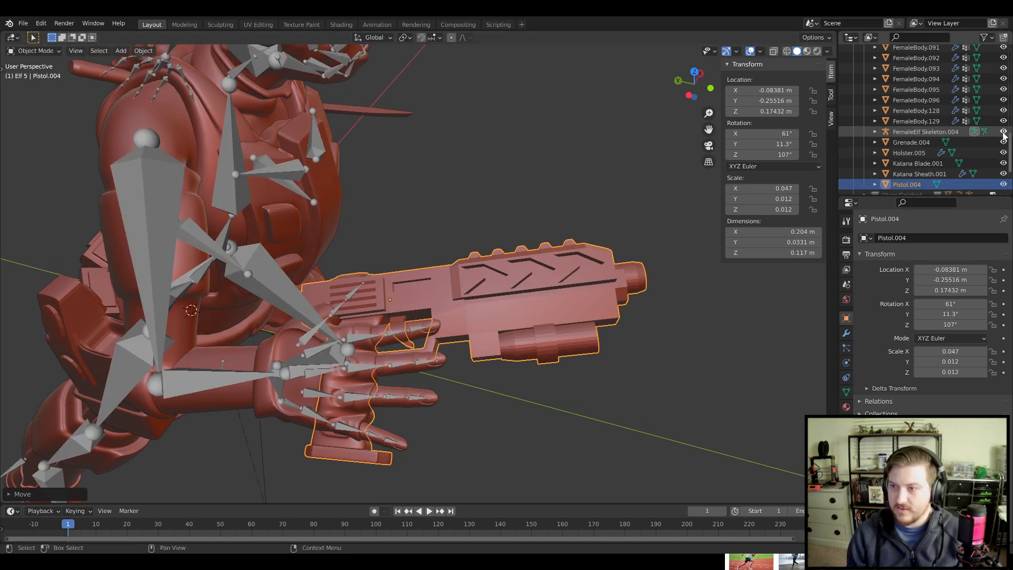
pyautogui.scroll(3, 508, 347)
pyautogui.moveTo(508, 347); pyautogui.dragTo(555, 360, button='middle')
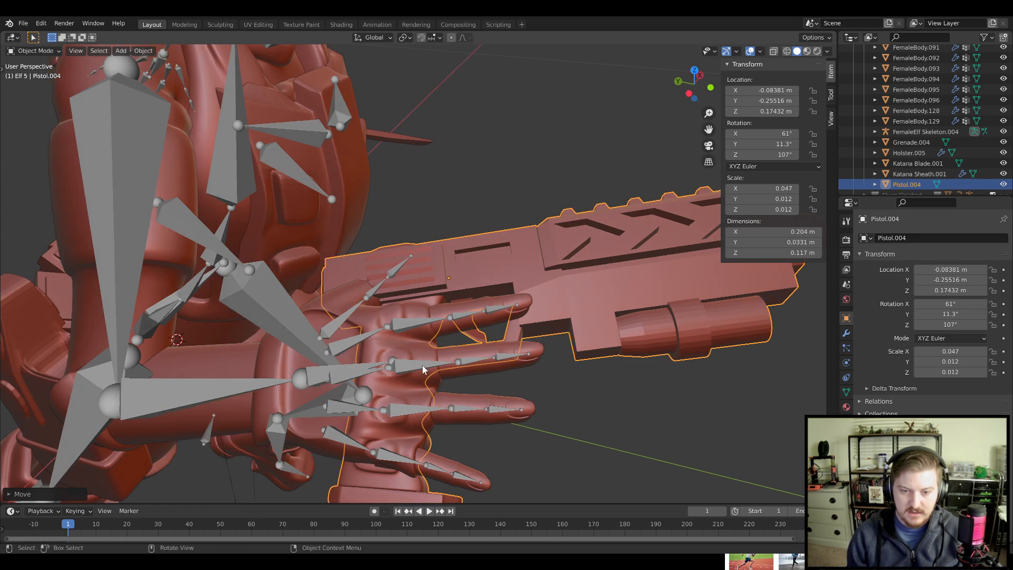
pyautogui.click(404, 368)
# Switch the skeleton to Pose Mode and select the right hand's palm.02.R bone
pyautogui.moveTo(502, 389); pyautogui.dragTo(568, 257, button='middle')
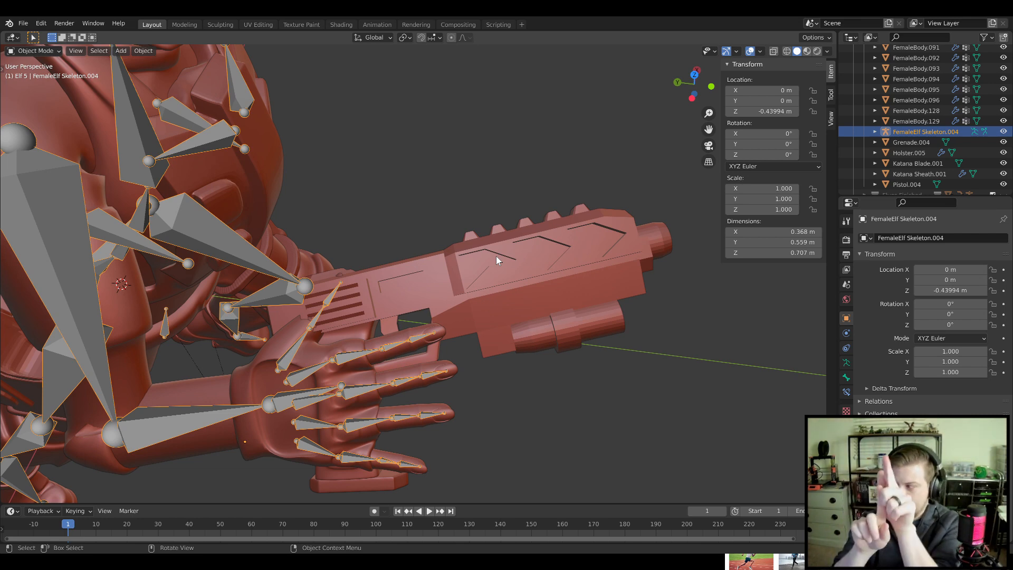
pyautogui.moveTo(488, 348); pyautogui.dragTo(449, 345, button='middle')
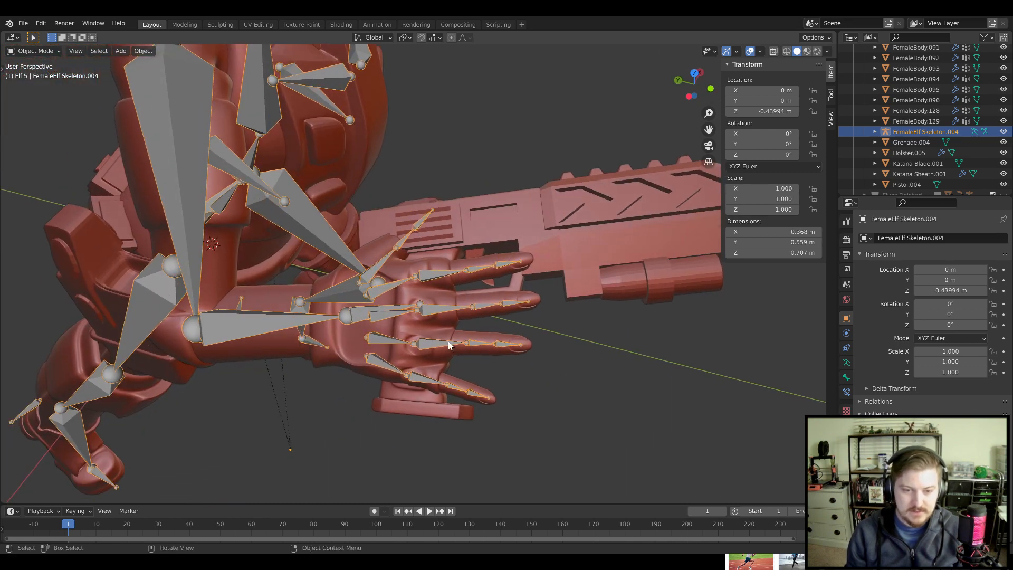
pyautogui.click(382, 323)
pyautogui.click(376, 317)
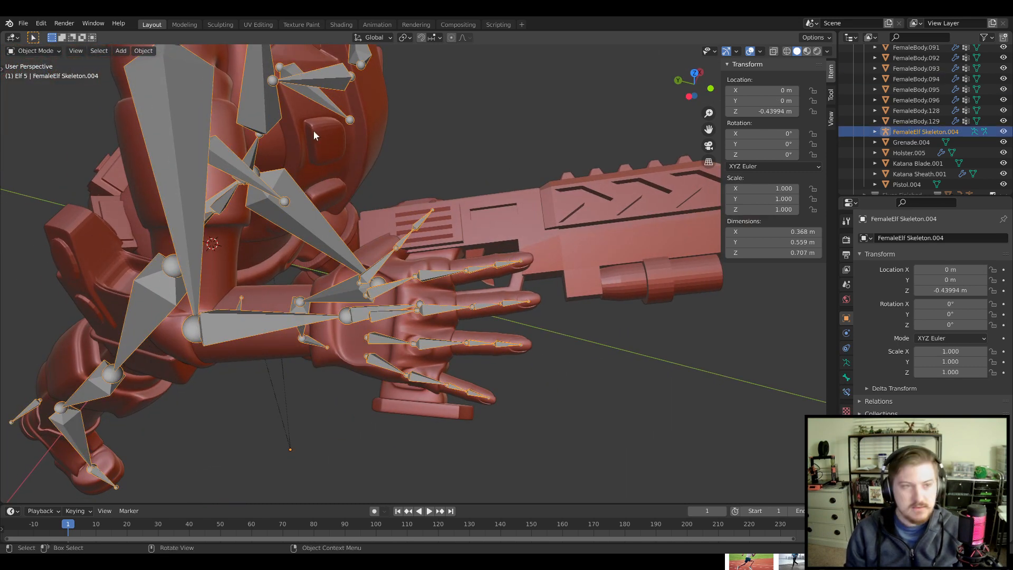
pyautogui.click(47, 87)
pyautogui.scroll(3, 419, 391)
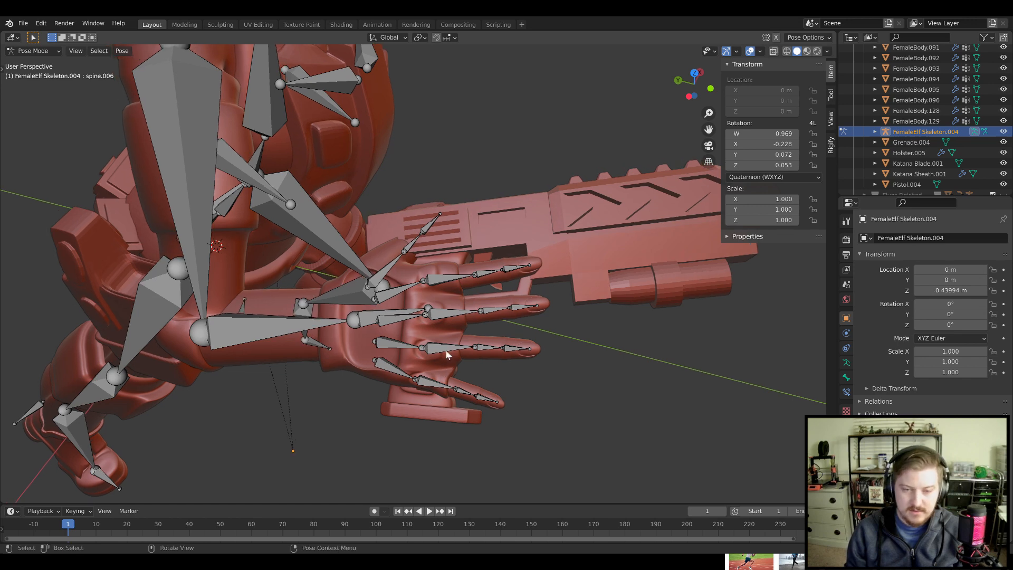
pyautogui.click(397, 344)
# Examine the right hand's finger bones in relation to the pistol's grip and trigger
pyautogui.scroll(-2, 547, 338)
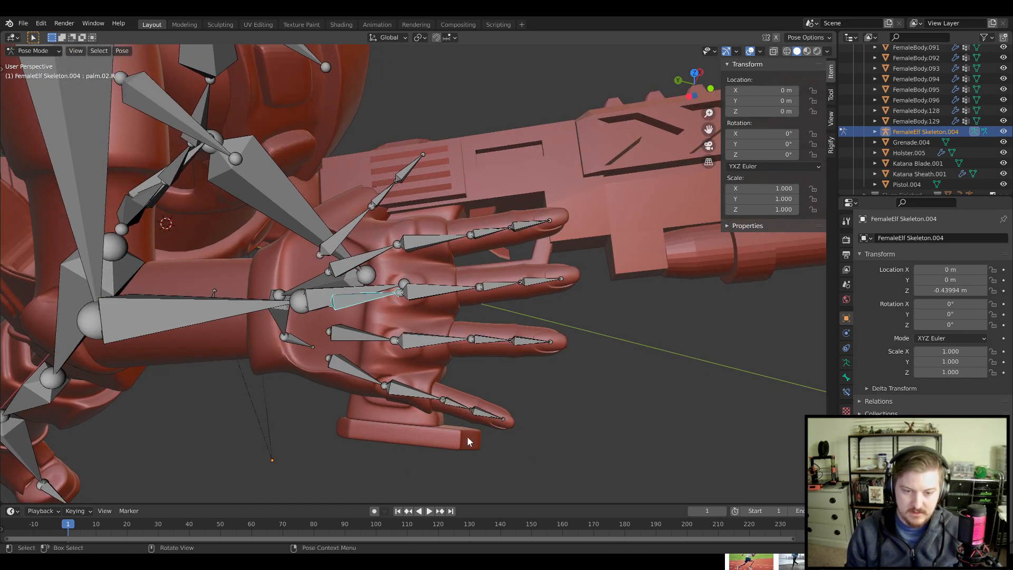
pyautogui.keyDown('shift'); pyautogui.moveTo(537, 371); pyautogui.dragTo(370, 488, button='middle'); pyautogui.keyUp('shift')
pyautogui.keyDown('shift'); pyautogui.moveTo(406, 458); pyautogui.dragTo(590, 308, button='middle'); pyautogui.keyUp('shift')
pyautogui.keyDown('shift'); pyautogui.moveTo(520, 204); pyautogui.dragTo(543, 233, button='middle'); pyautogui.keyUp('shift')
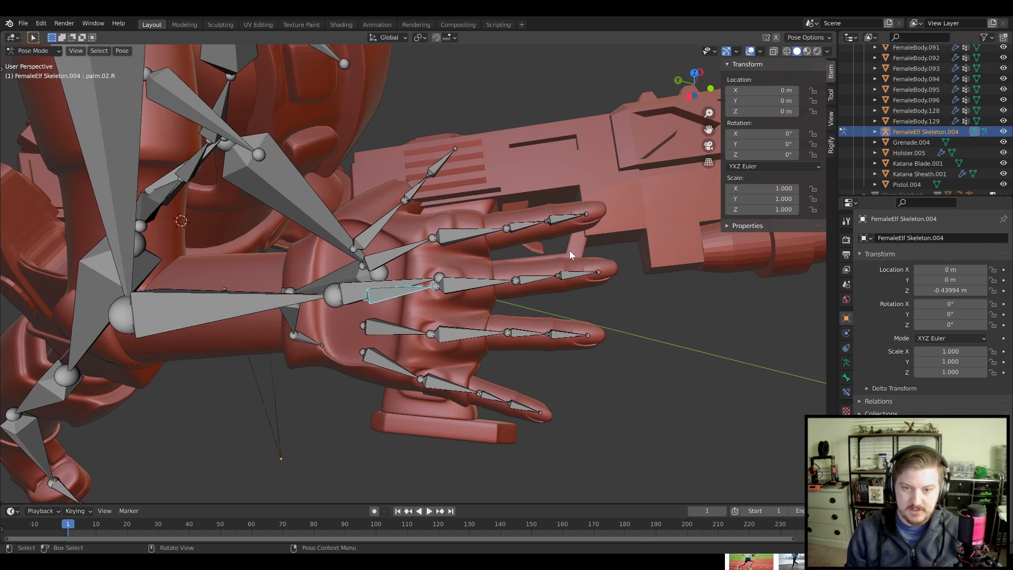
pyautogui.keyDown('shift'); pyautogui.moveTo(589, 274); pyautogui.dragTo(597, 271, button='middle'); pyautogui.keyUp('shift')
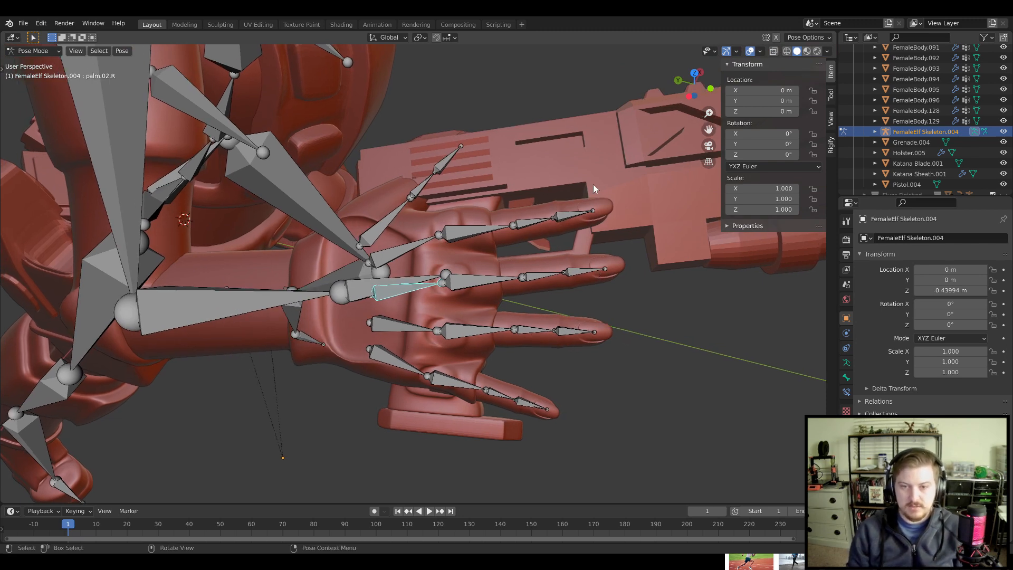
pyautogui.scroll(-5, 345, 151)
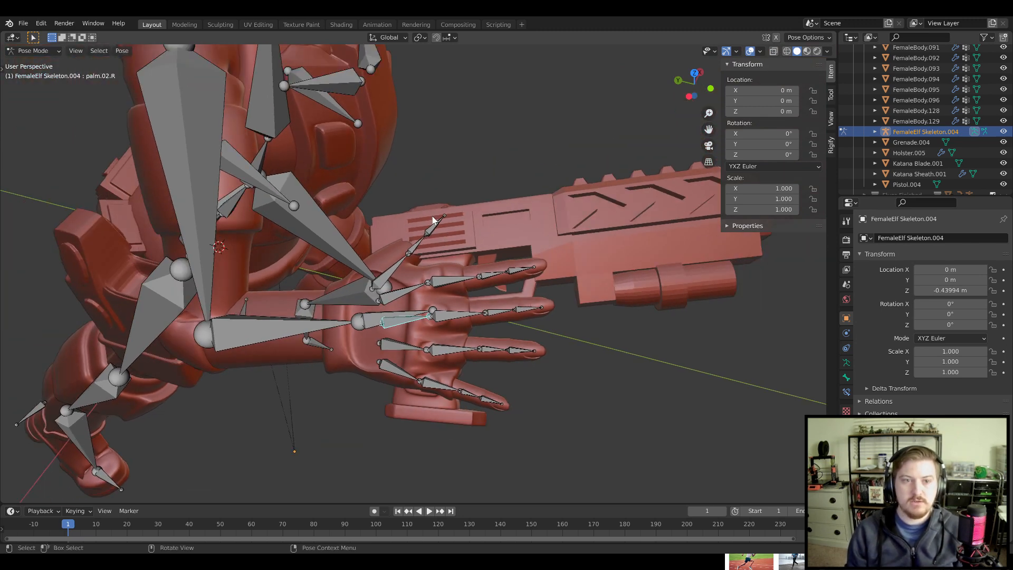
pyautogui.scroll(-3, 345, 151)
pyautogui.scroll(10, 381, 157)
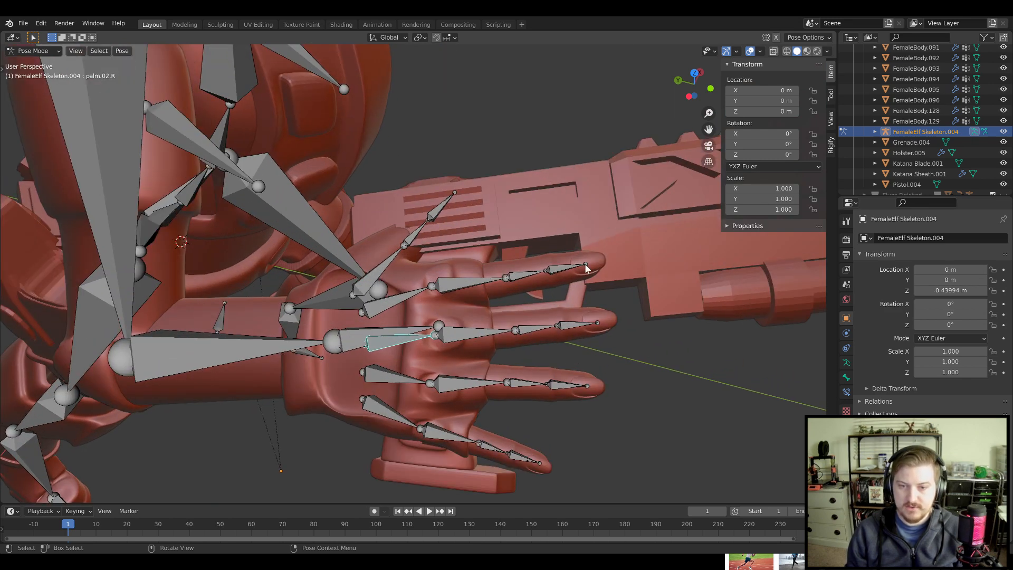
# Rotate the middle finger's palm.02.R bone to about 8.09° around its local Z axis, moving the finger below the trigger guard
pyautogui.scroll(4, 492, 243)
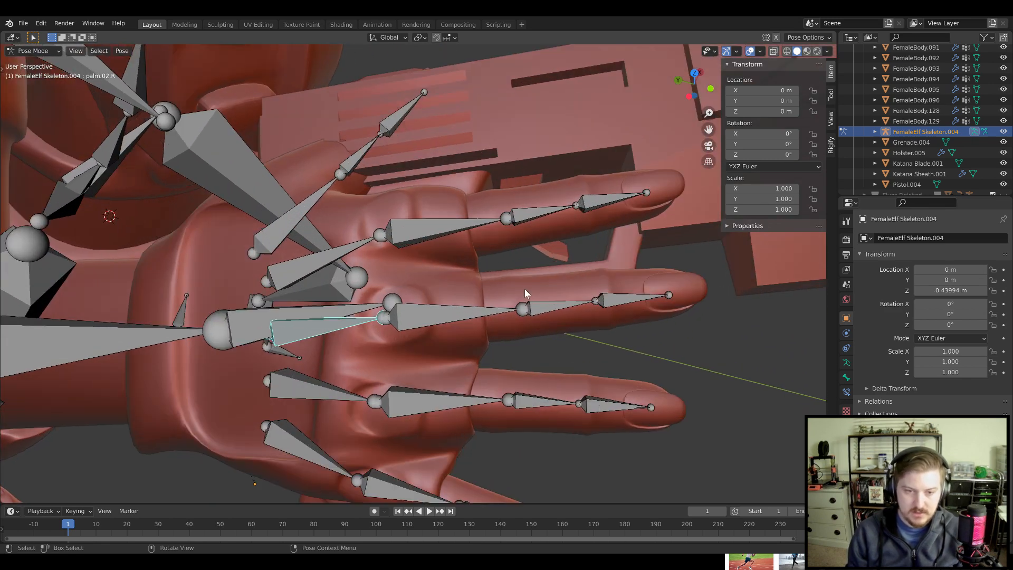
pyautogui.press('r')
pyautogui.press('x')
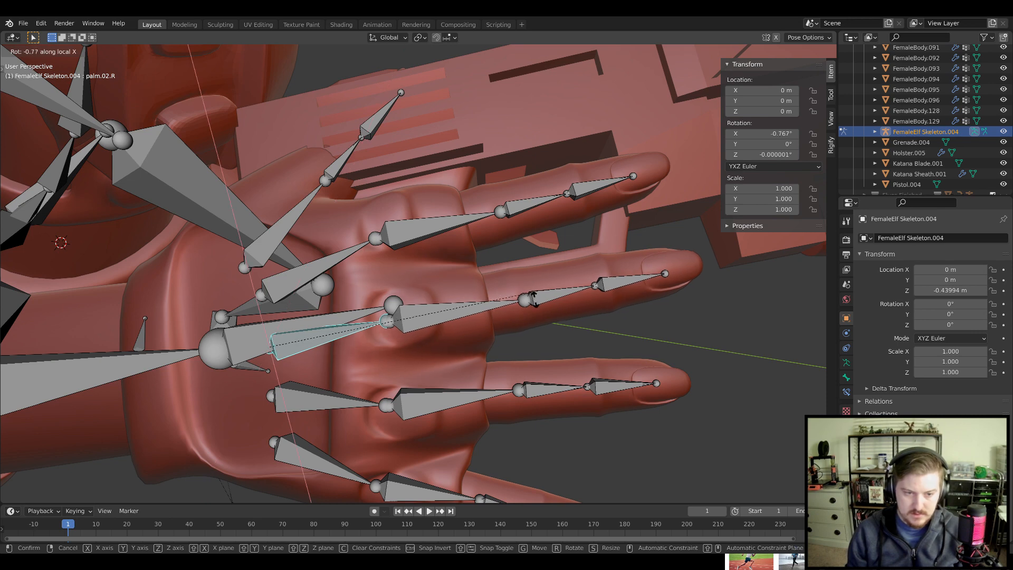
pyautogui.press('x')
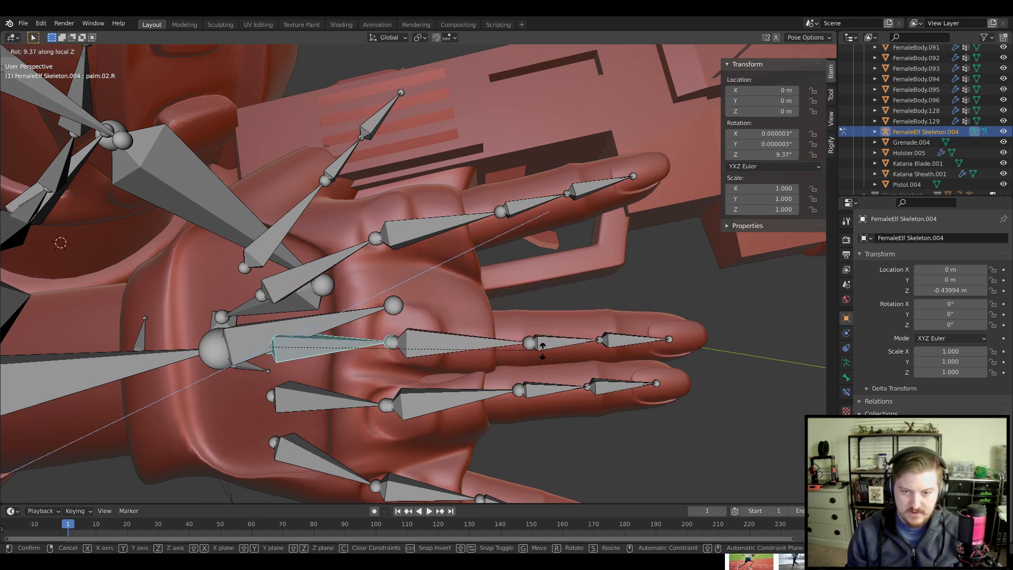
pyautogui.click(542, 345)
# Rotate the ring finger's palm.03.R bone a few degrees around local Z and select the pinky's palm bone
pyautogui.keyDown('shift'); pyautogui.moveTo(542, 345); pyautogui.dragTo(565, 246, button='middle'); pyautogui.keyUp('shift')
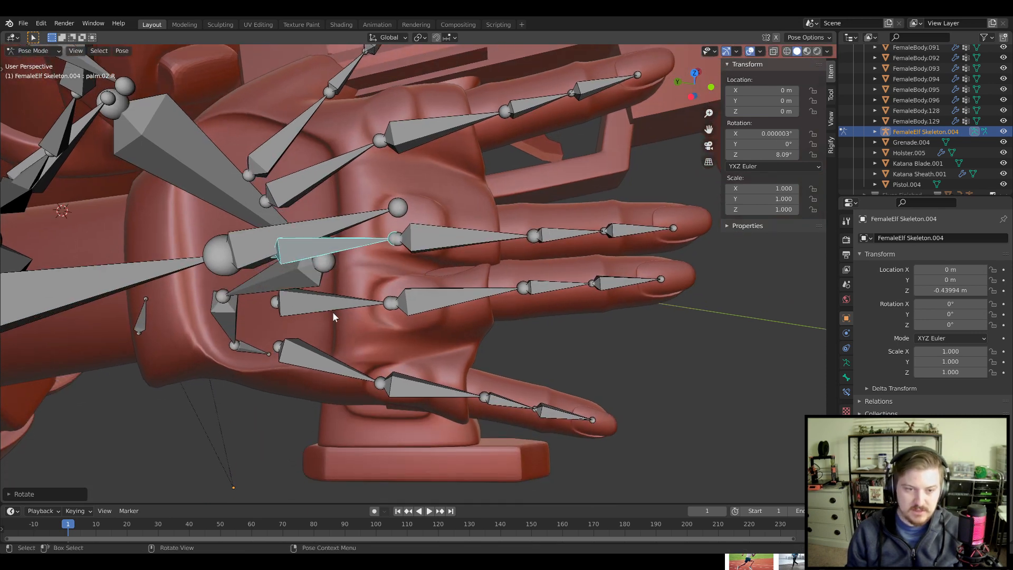
pyautogui.click(355, 317)
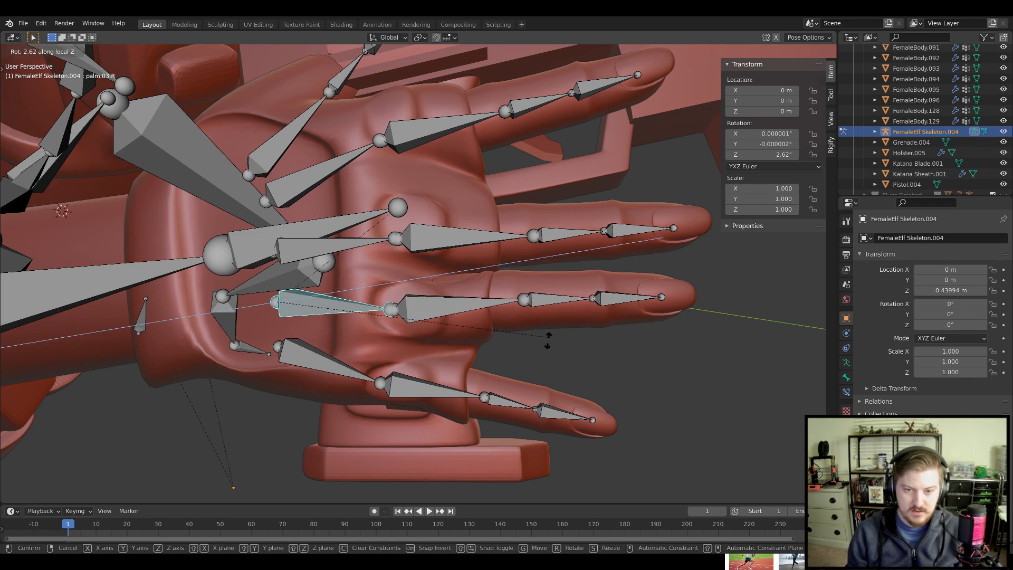
pyautogui.click(451, 379)
pyautogui.click(334, 366)
# Curl the second bones of the right middle, ring and pinky fingers together around local X, to about W 0.726, X 0.688
pyautogui.moveTo(335, 367); pyautogui.dragTo(479, 365, button='middle')
pyautogui.click(500, 346)
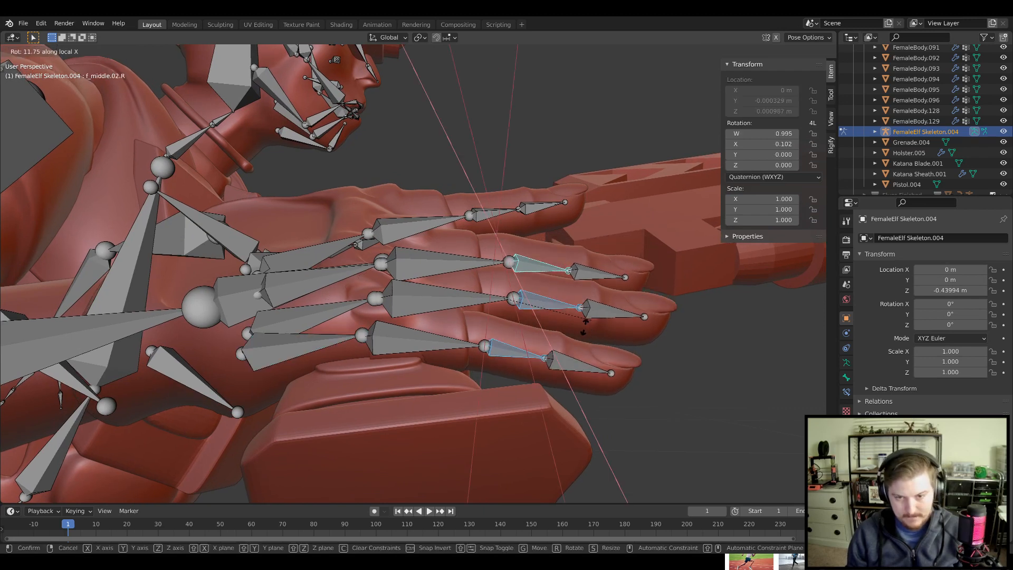
pyautogui.click(505, 387)
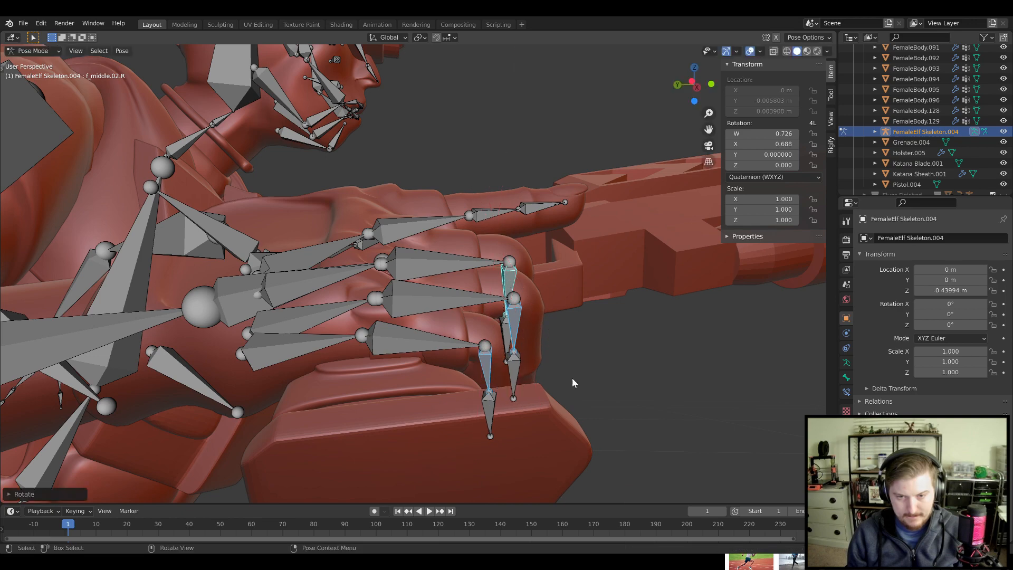
# Select the tip bones of the right middle, ring and pinky fingers and rotate them 90° around local X
pyautogui.moveTo(572, 378); pyautogui.dragTo(470, 185, button='middle')
pyautogui.click(470, 186)
pyautogui.keyDown('shift'); pyautogui.click(405, 248); pyautogui.keyUp('shift')
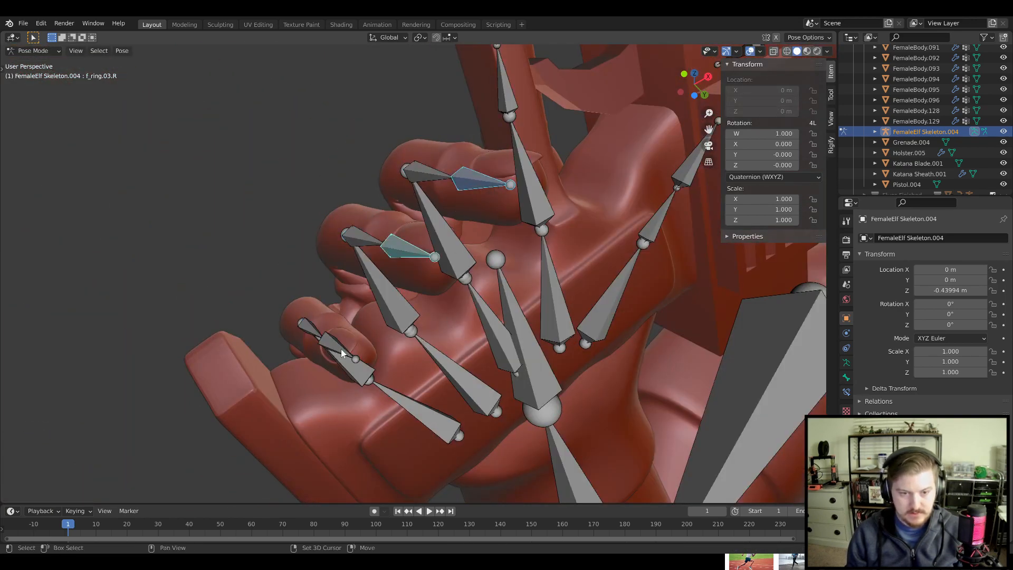
pyautogui.moveTo(470, 338); pyautogui.dragTo(488, 275, button='middle')
pyautogui.press('r')
pyautogui.press('x')
pyautogui.press('x')
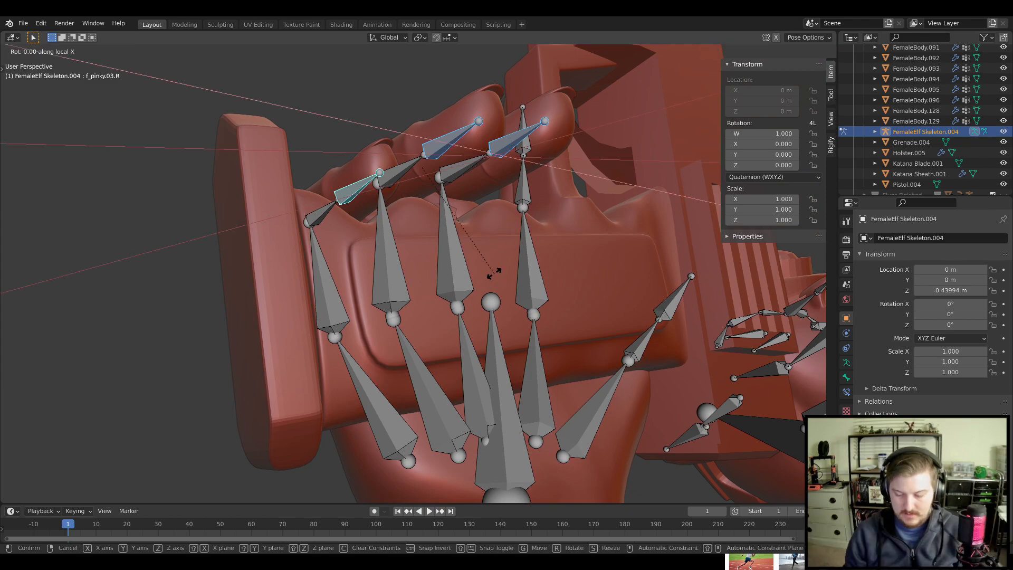
pyautogui.write('90')
pyautogui.press('Return')
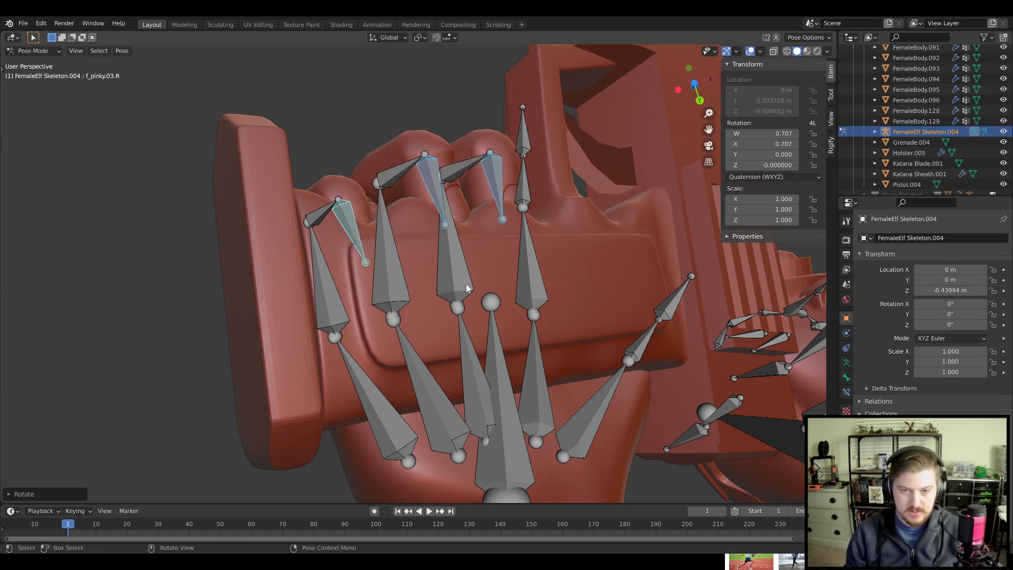
# Ease the three fingertip bones back around local X freehand, plus a further -10°, to fit the grip surface
pyautogui.moveTo(467, 288); pyautogui.dragTo(420, 343, button='middle')
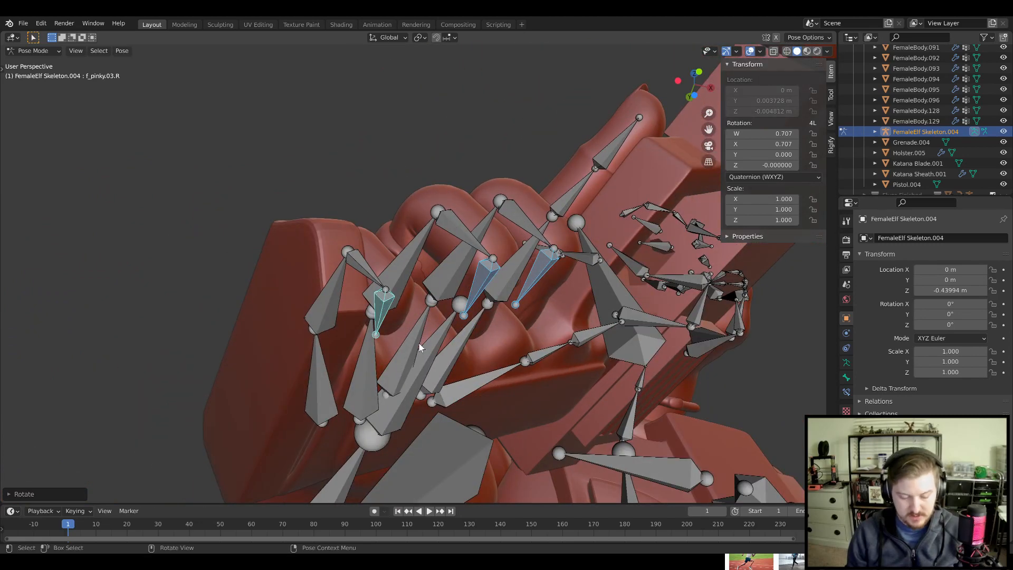
pyautogui.press('r')
pyautogui.press('x')
pyautogui.press('x')
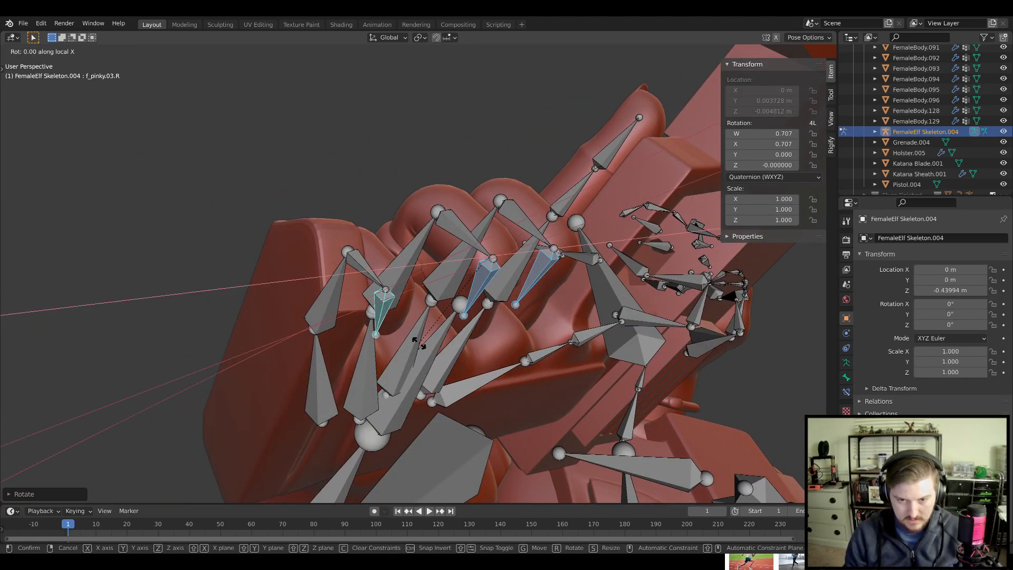
pyautogui.click(420, 347)
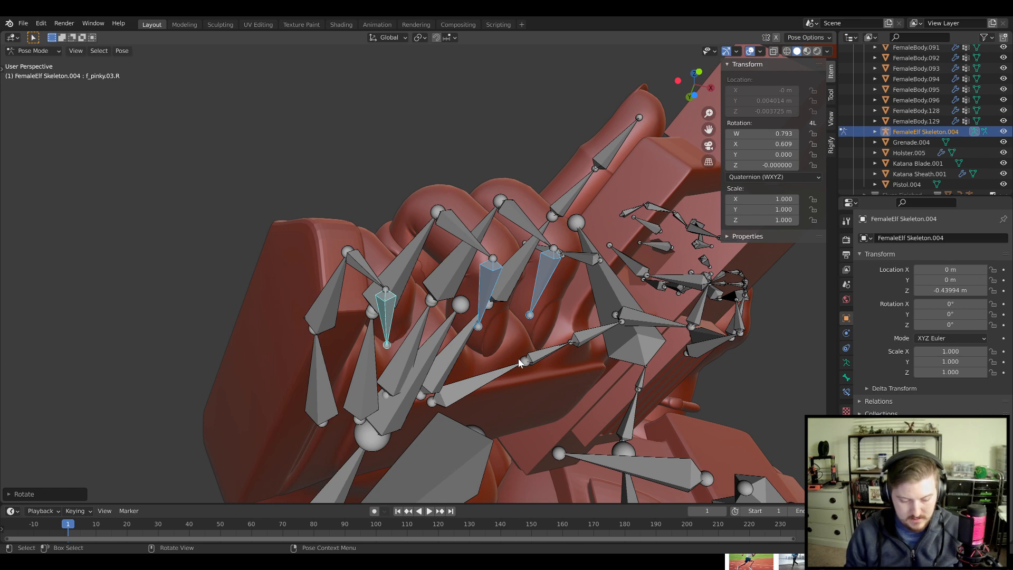
pyautogui.press('r')
pyautogui.press('x')
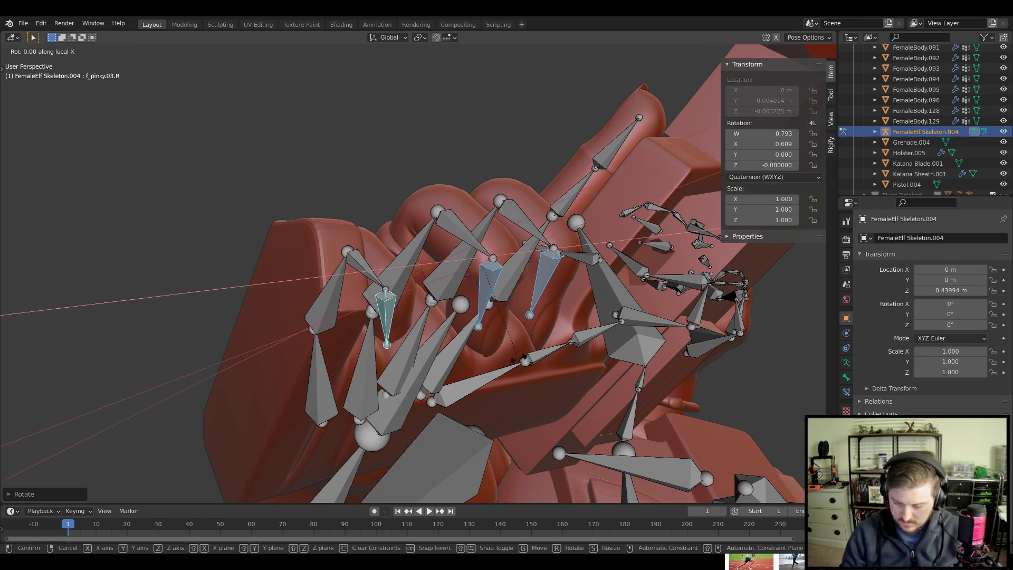
pyautogui.write('-10')
pyautogui.press('Return')
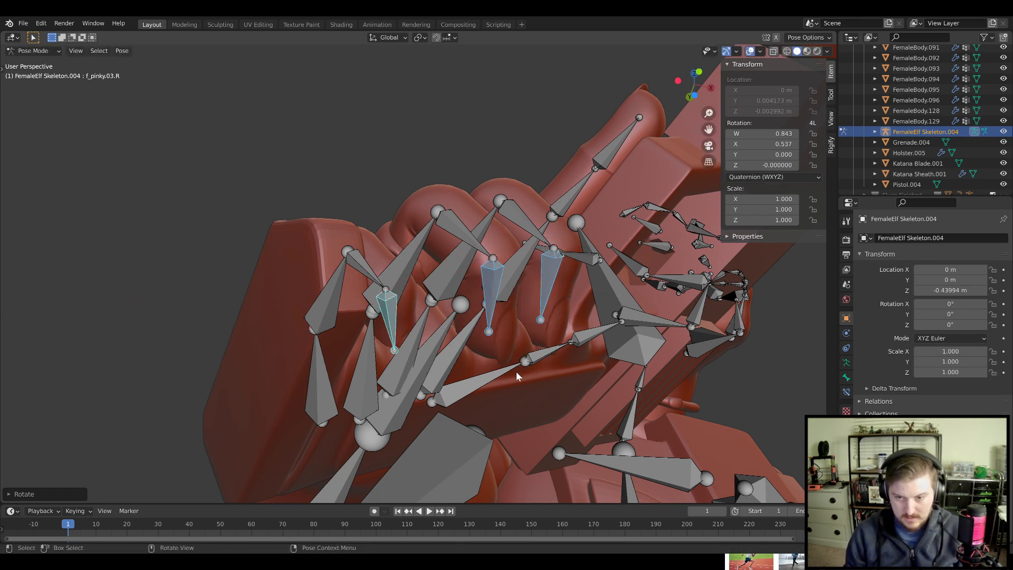
# Select the thumb.01.R bone and rotate it around local Z to about W 0.887, Z -0.462, bringing the thumb inward
pyautogui.moveTo(516, 371); pyautogui.dragTo(475, 311, button='middle')
pyautogui.click(559, 116)
pyautogui.moveTo(559, 116); pyautogui.dragTo(450, 261, button='middle')
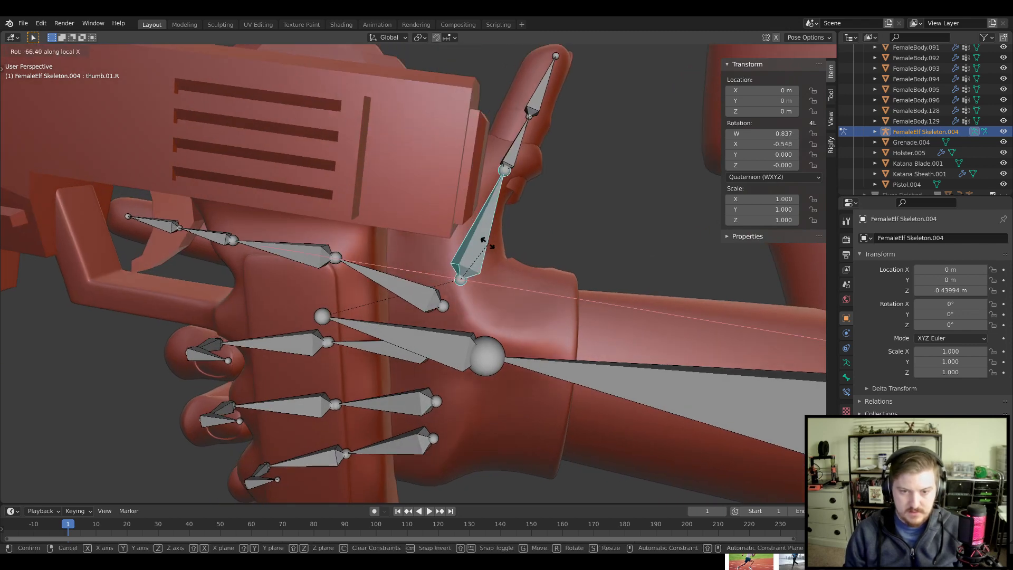
pyautogui.rightClick(485, 234)
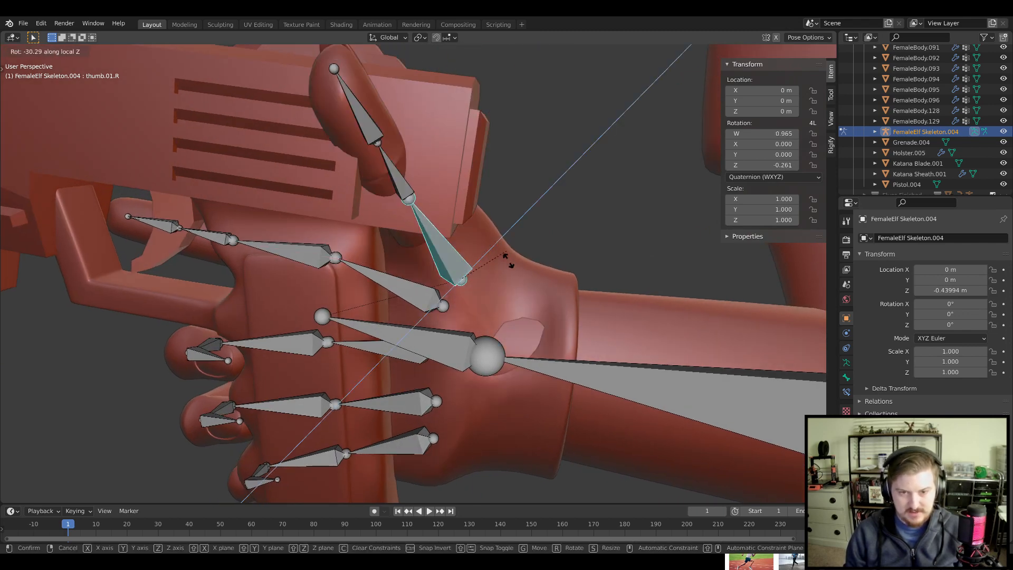
pyautogui.click(524, 252)
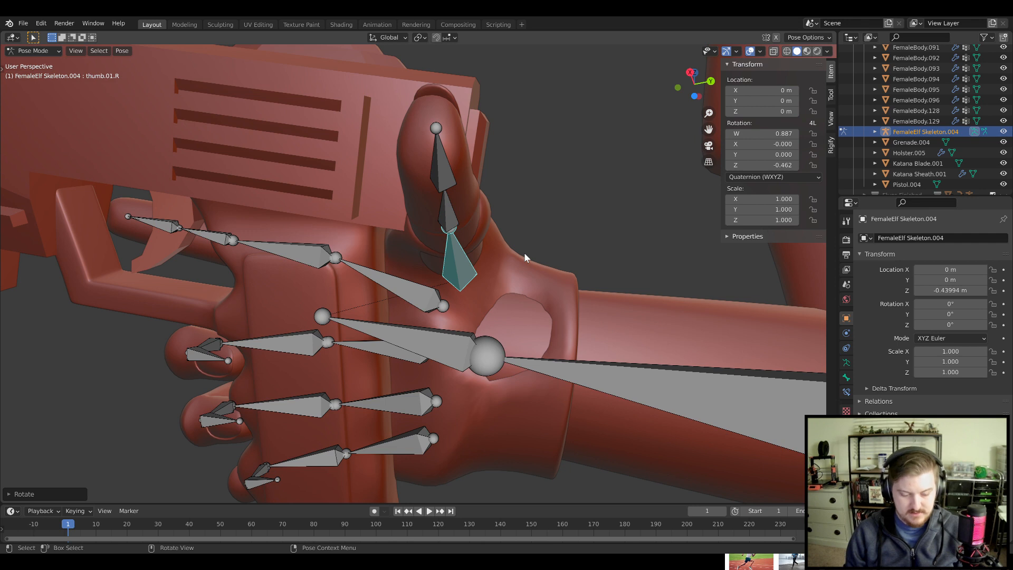
# Rotate thumb.01.R freely in the current view so the thumb lies across the grip below the pistol's slide
pyautogui.rightClick(524, 252)
pyautogui.press('Escape')
pyautogui.press('r')
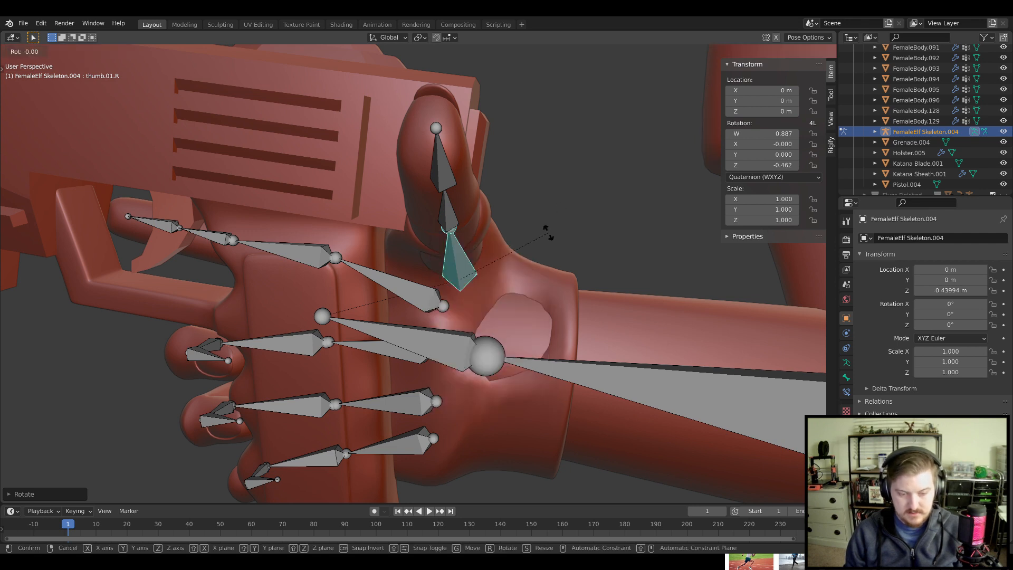
pyautogui.click(479, 251)
pyautogui.press('r')
pyautogui.press('y')
pyautogui.press('y')
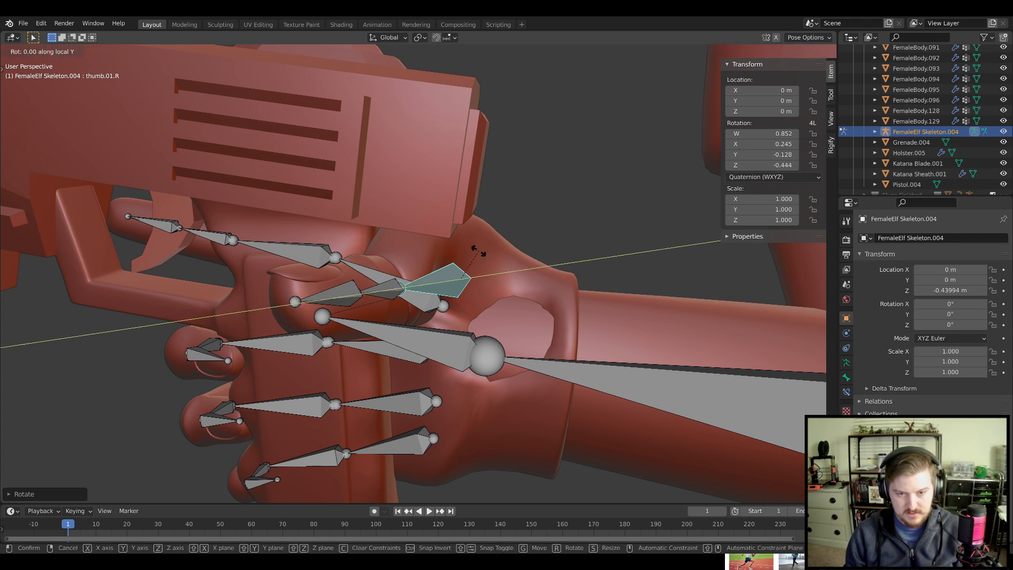
pyautogui.write('90')
pyautogui.press('Escape')
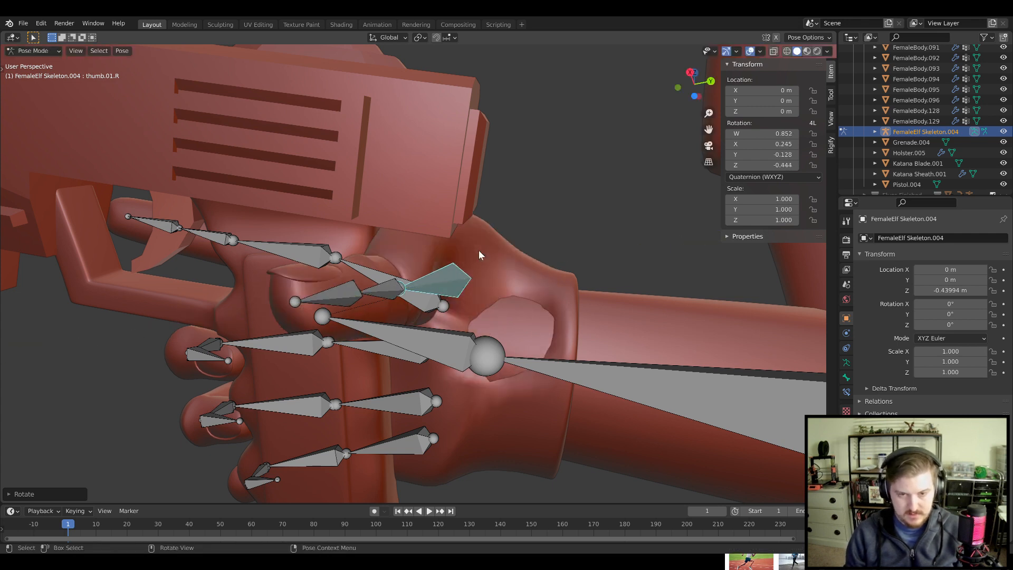
pyautogui.press('y')
pyautogui.press('y')
pyautogui.write('-90')
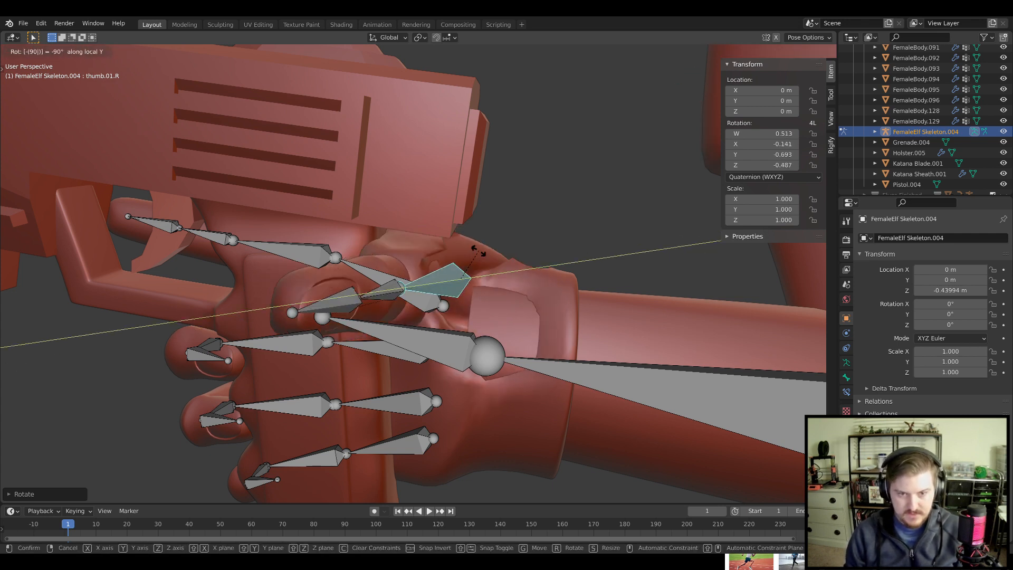
pyautogui.press('Escape')
pyautogui.press('r')
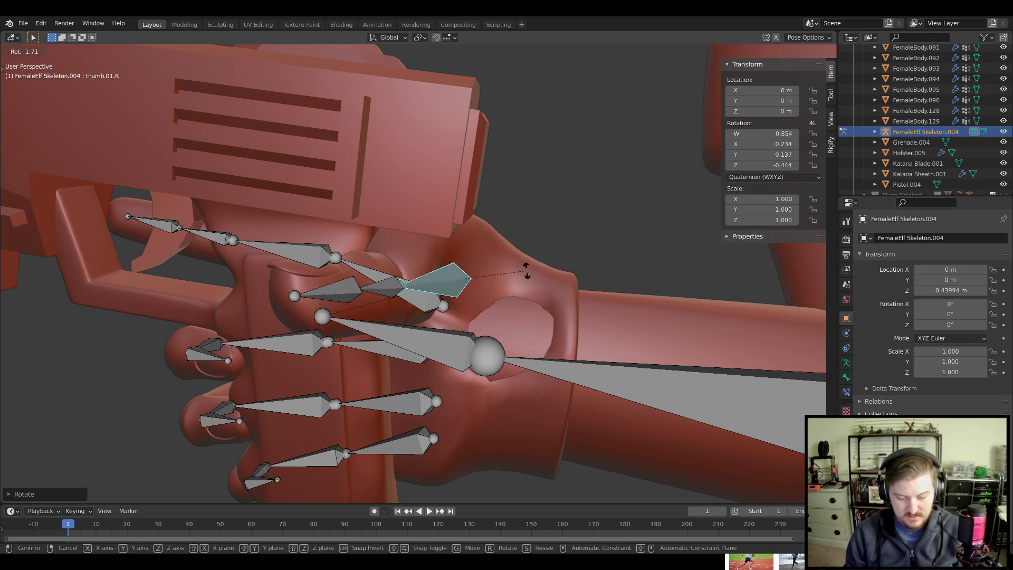
pyautogui.press('y')
pyautogui.press('y')
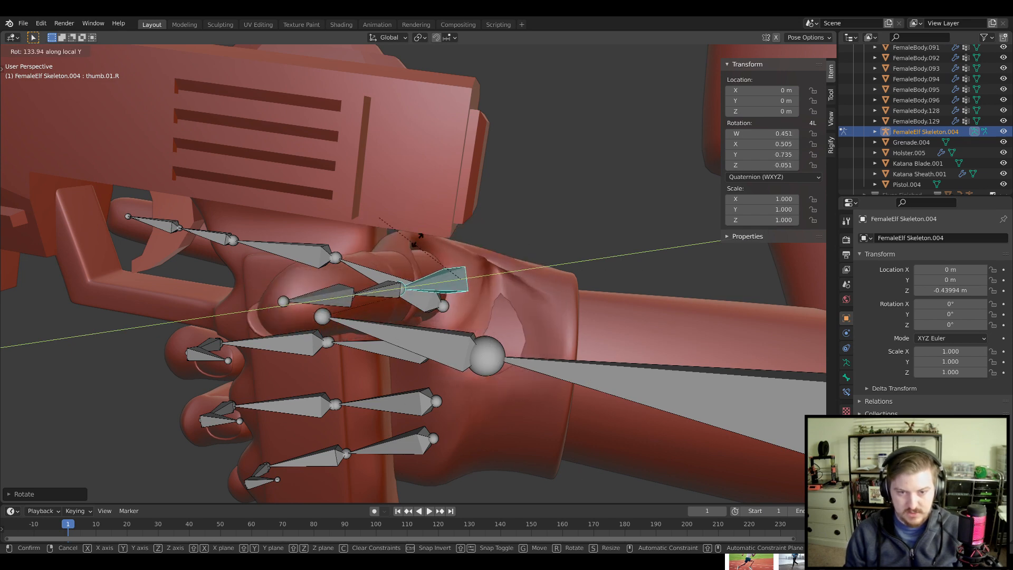
pyautogui.click(520, 289)
pyautogui.moveTo(520, 289)
pyautogui.mouseDown(button='middle')
pyautogui.moveTo(568, 274)
pyautogui.moveTo(534, 269)
pyautogui.moveTo(522, 279)
pyautogui.mouseUp(button='middle')
pyautogui.press('r')
pyautogui.press('y')
pyautogui.press('y')
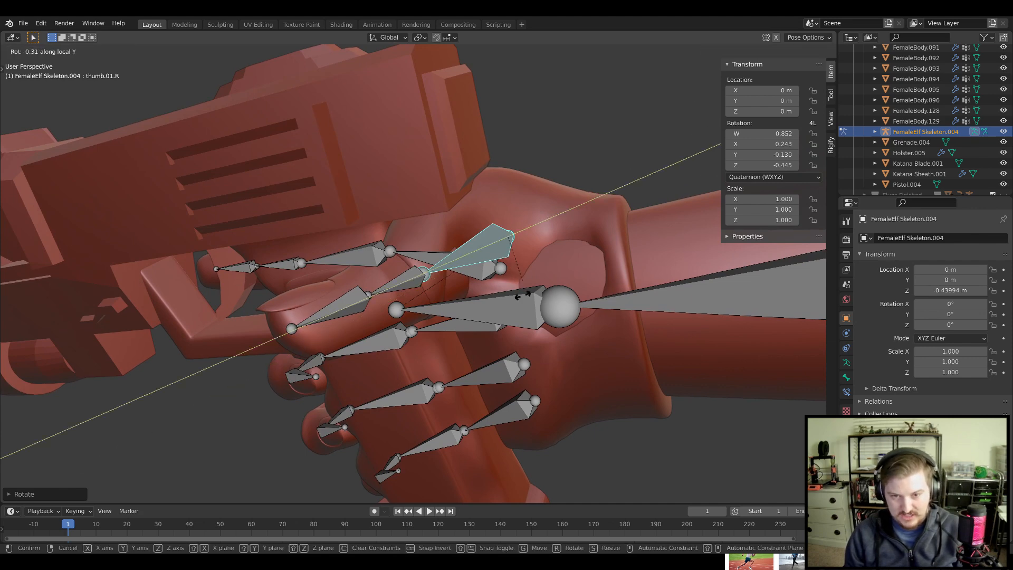
pyautogui.click(485, 280)
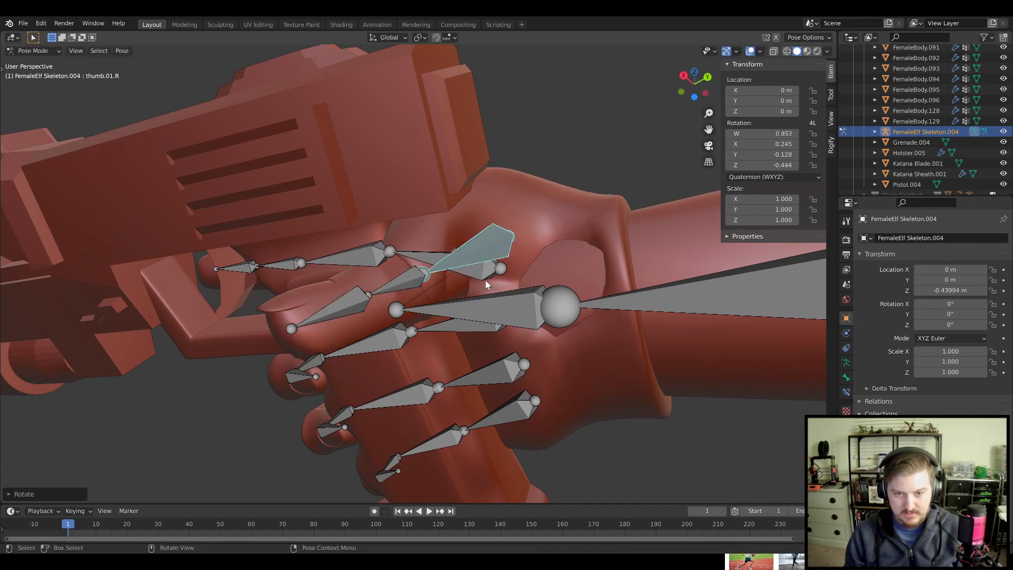
# Select the thumb.02.R bone and twist it around local Y to about W 0.736, Y -0.677
pyautogui.moveTo(485, 281); pyautogui.dragTo(484, 315, button='middle')
pyautogui.click(463, 322)
pyautogui.press('r')
pyautogui.press('y')
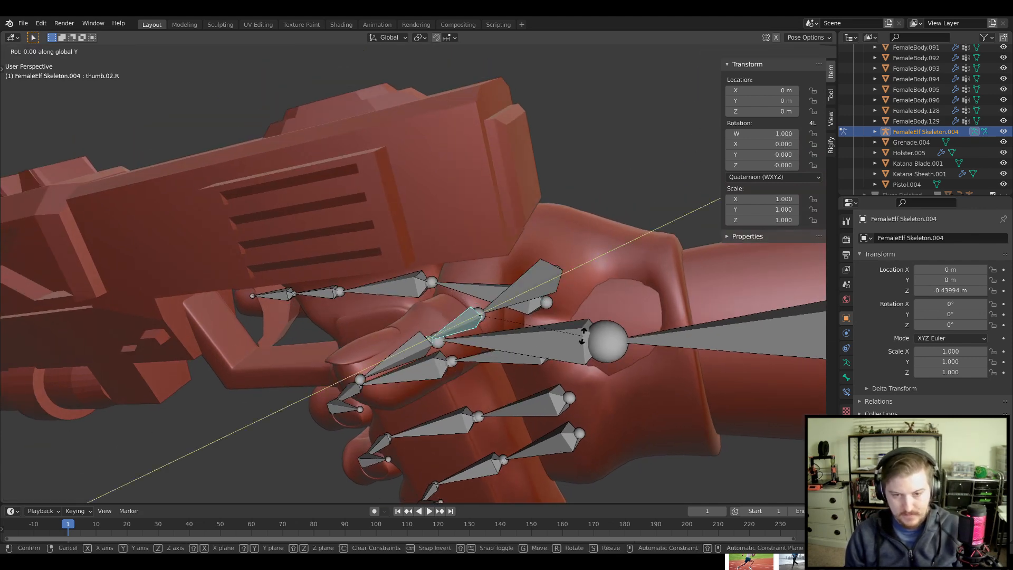
pyautogui.press('y')
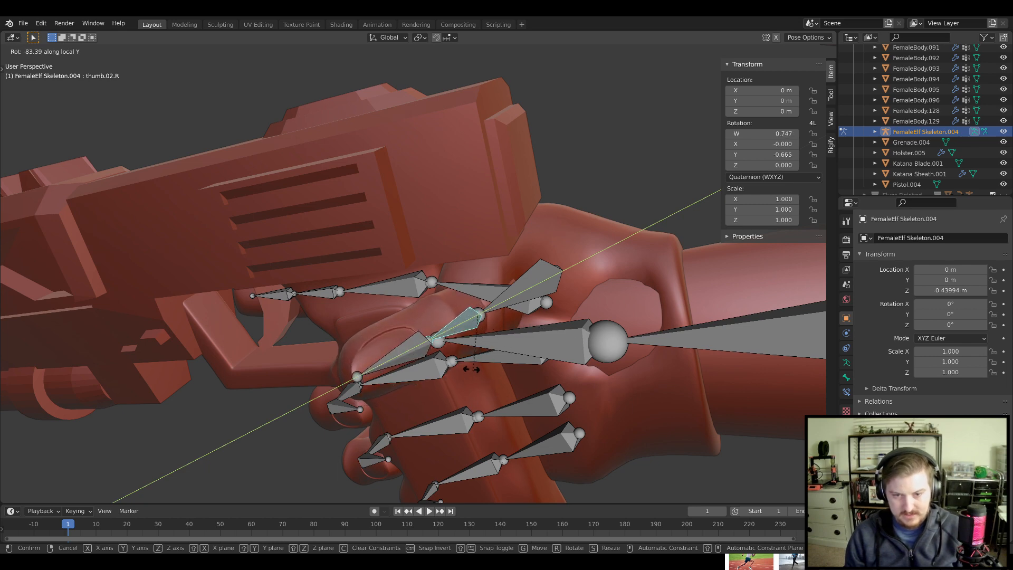
pyautogui.click(471, 370)
pyautogui.moveTo(471, 369); pyautogui.dragTo(568, 303, button='middle')
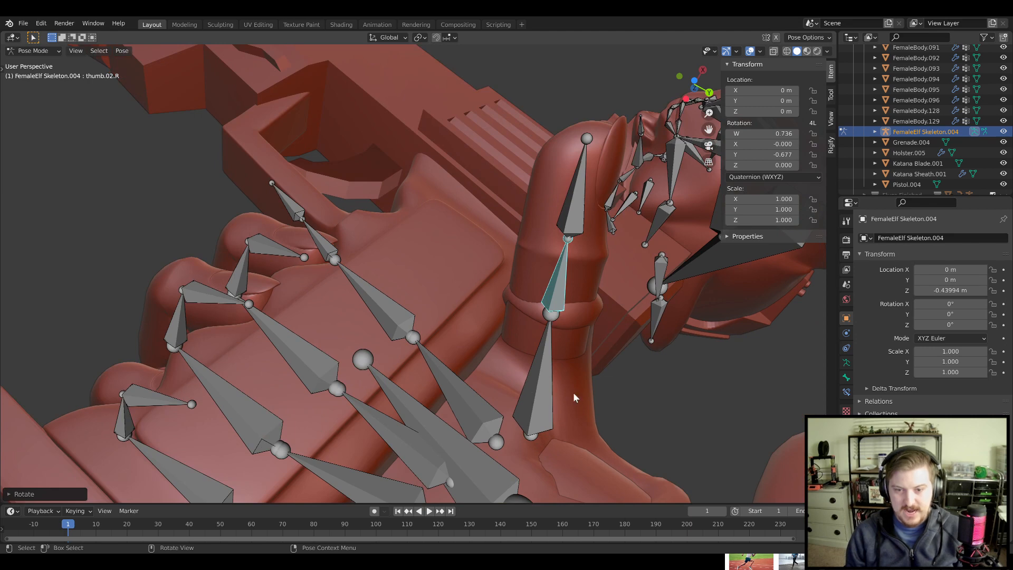
pyautogui.moveTo(572, 392); pyautogui.dragTo(563, 327, button='middle')
pyautogui.press('r')
pyautogui.press('x')
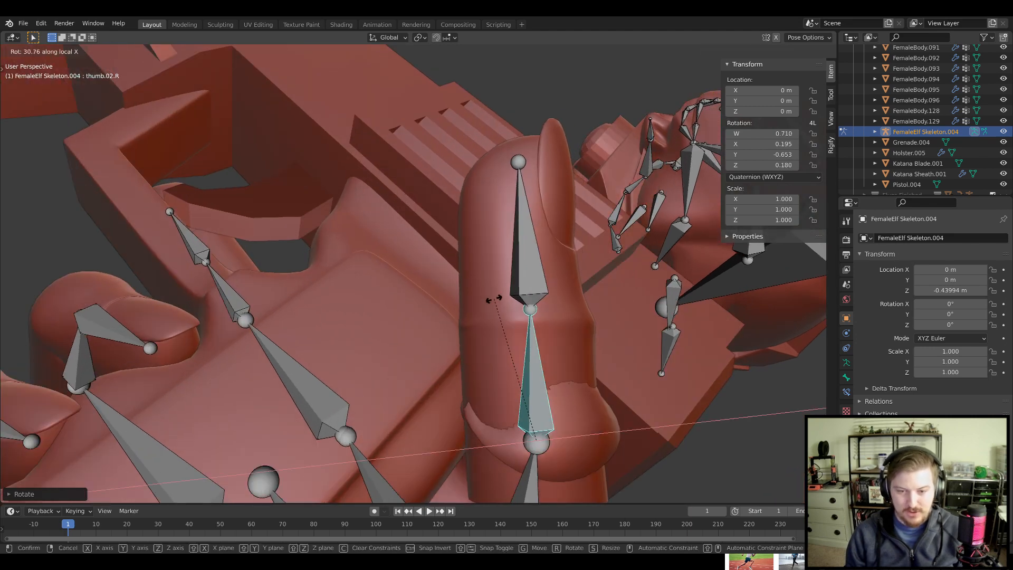
pyautogui.rightClick(593, 359)
pyautogui.press('y')
pyautogui.press('y')
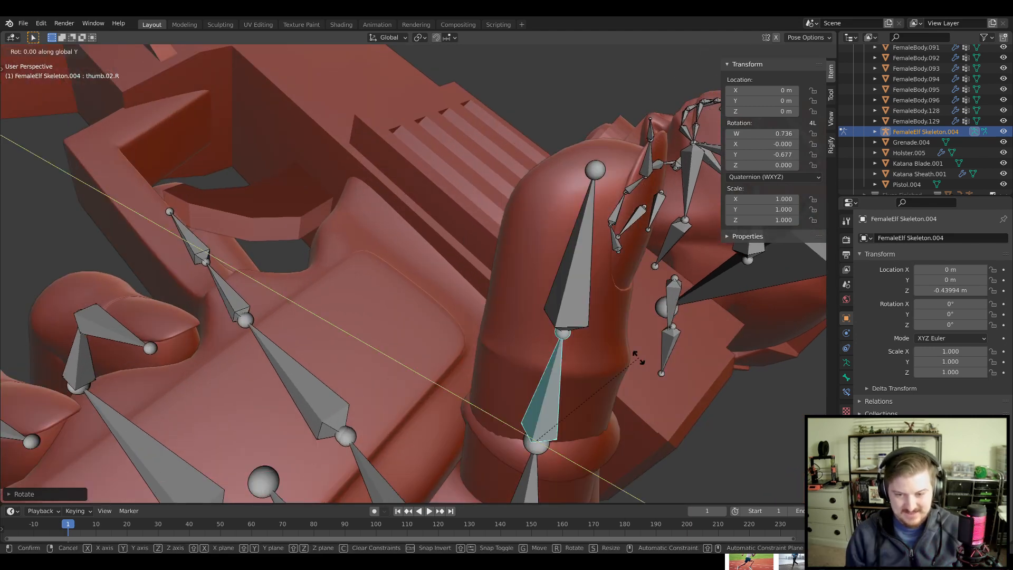
pyautogui.rightClick(622, 357)
# Rotate thumb.02.R around its local Z axis to about W 0.727, X 0.105, Y -0.669, Z -0.114
pyautogui.press('r')
pyautogui.press('z')
pyautogui.press('z')
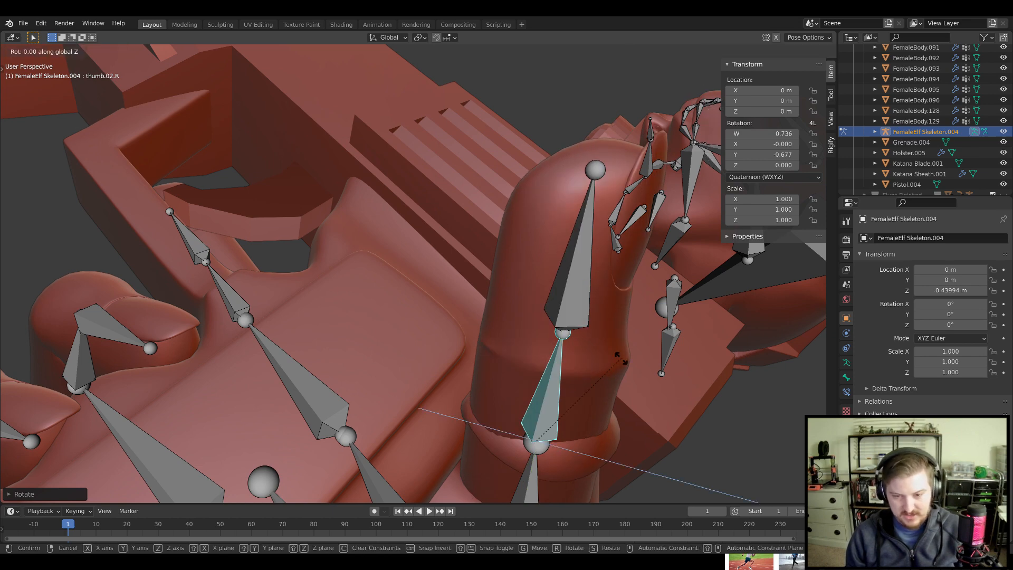
pyautogui.rightClick(586, 346)
pyautogui.moveTo(586, 346); pyautogui.dragTo(687, 373, button='middle')
pyautogui.press('r')
pyautogui.press('y')
pyautogui.press('y')
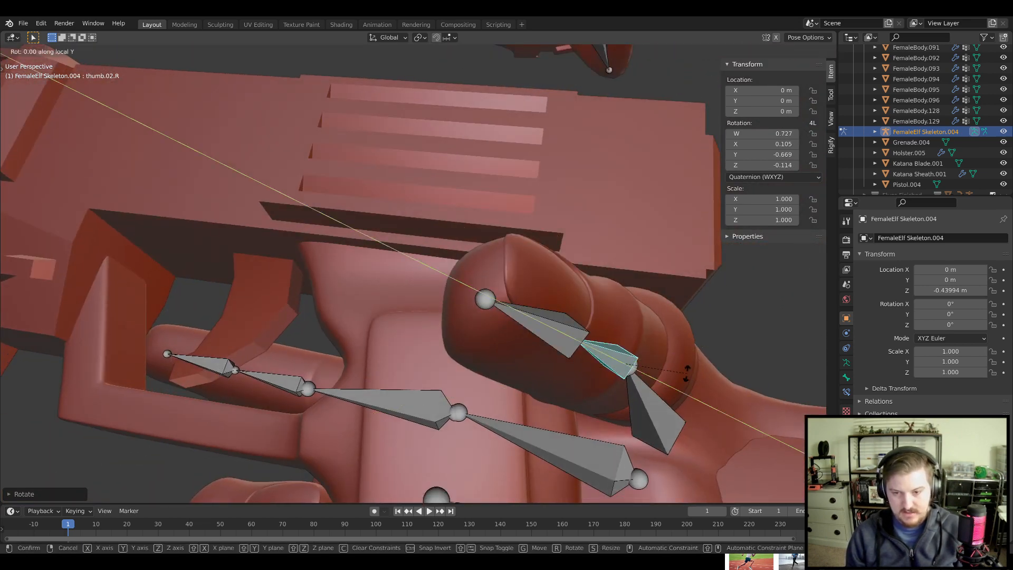
pyautogui.press('y')
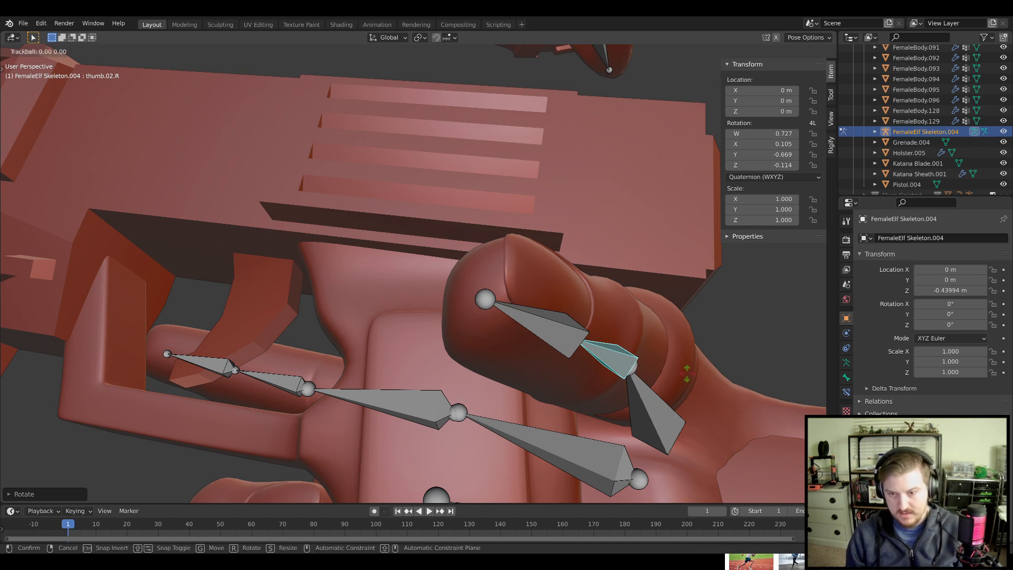
pyautogui.rightClick(686, 373)
# Twist thumb.02.R around its local Y axis to about W 0.677, X 0.097, Y -0.719, Z -0.122
pyautogui.press('r')
pyautogui.press('y')
pyautogui.press('y')
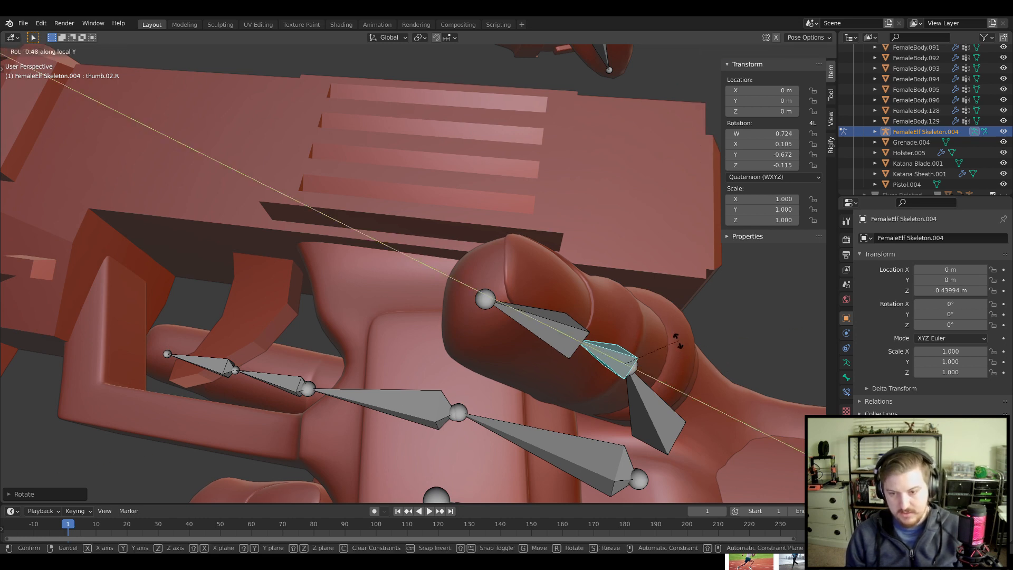
pyautogui.click(666, 348)
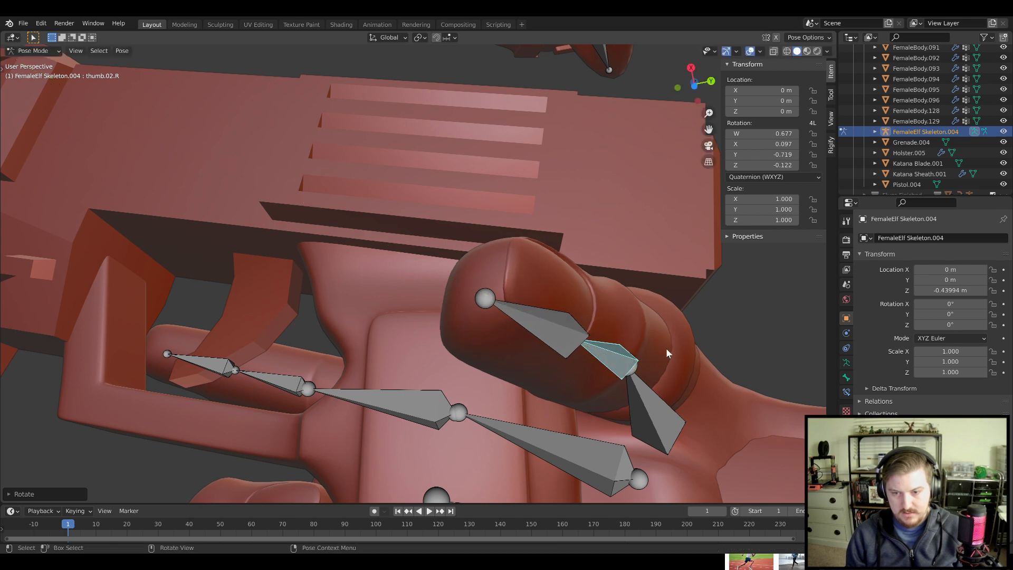
# Rotate thumb.02.R around its local Z axis to about W 0.646, X 0.219, Y -0.692, Z -0.237, bringing the thumb over the grip
pyautogui.moveTo(666, 347); pyautogui.dragTo(667, 300, button='middle')
pyautogui.press('r')
pyautogui.press('x')
pyautogui.press('x')
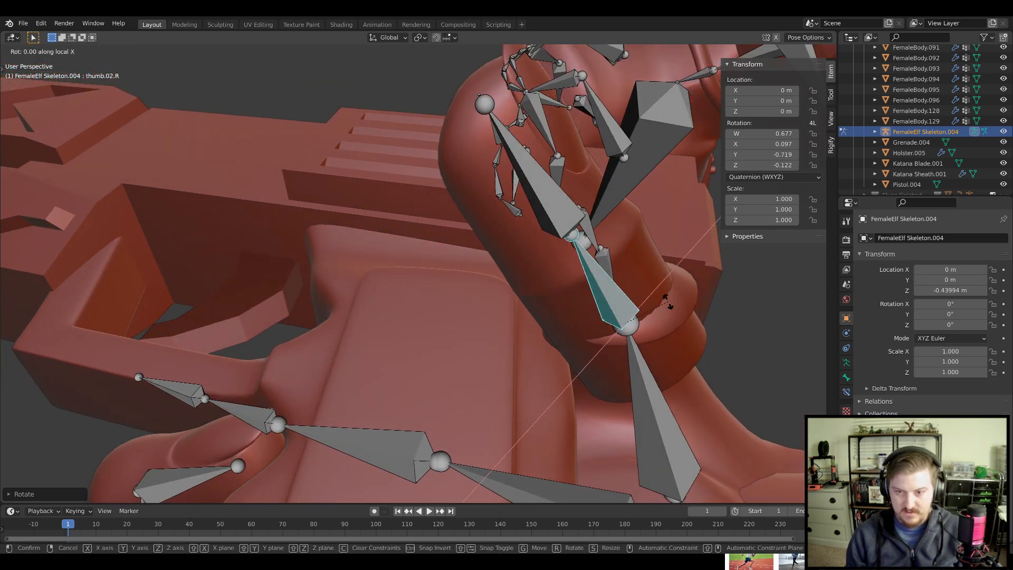
pyautogui.click(659, 285)
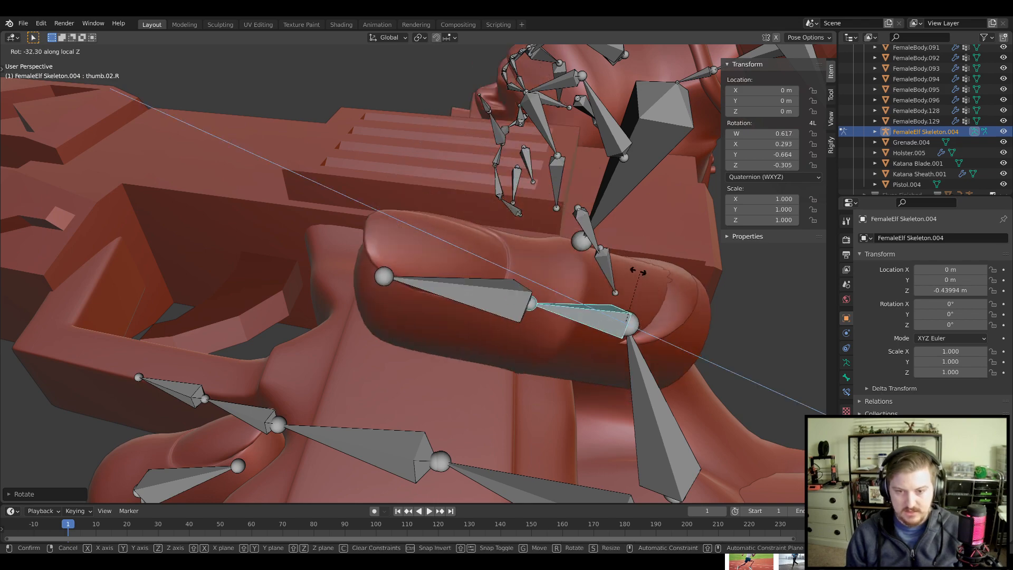
# Rotate thumb.02.R freely from the side of the pistol so the thumb follows the line beneath the slide more closely
pyautogui.moveTo(650, 349); pyautogui.dragTo(241, 402, button='middle')
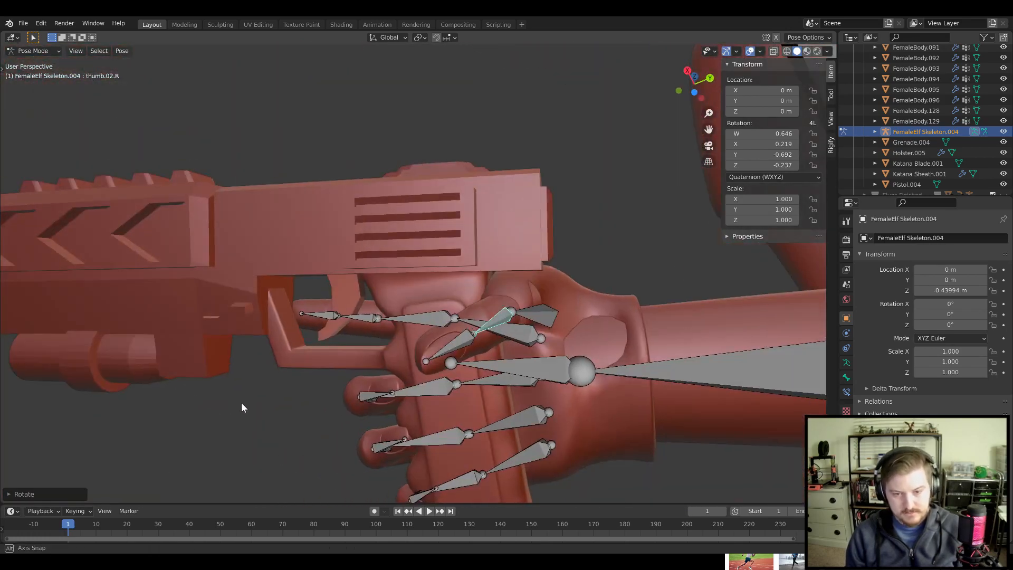
pyautogui.scroll(3, 518, 384)
pyautogui.press('r')
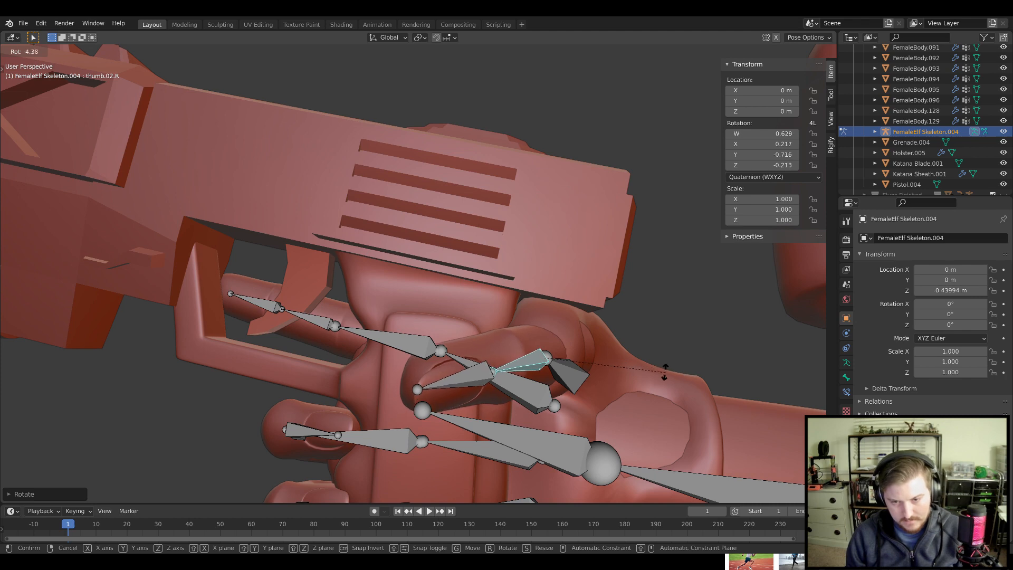
pyautogui.click(638, 413)
# Select the thumb.03.R bone and rotate it freely to about W 0.937, X 0.098, Y -0.045, Z -0.331, bending the thumb tip toward the pistol
pyautogui.moveTo(638, 413); pyautogui.dragTo(630, 364, button='middle')
pyautogui.click(452, 192)
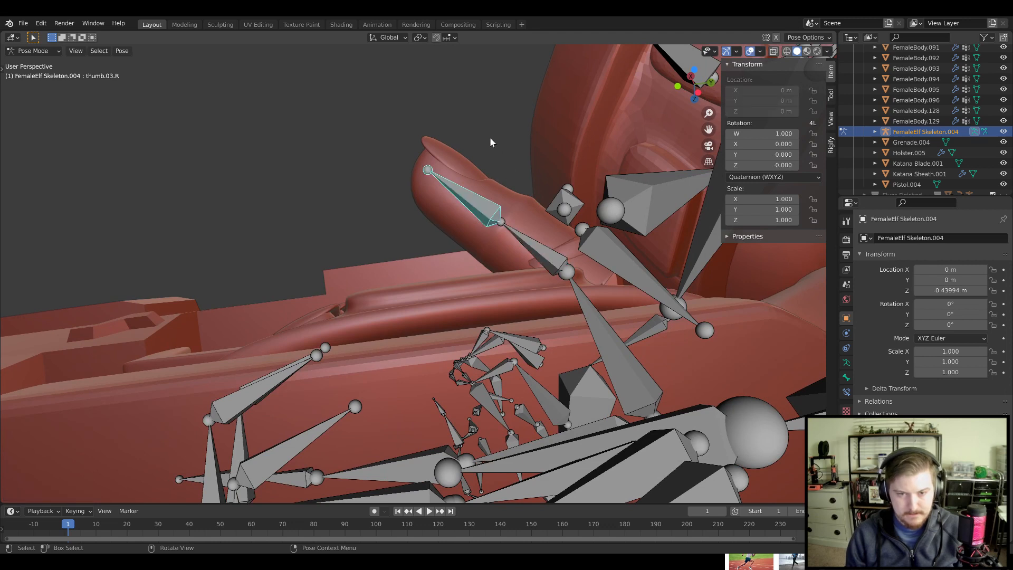
pyautogui.press('r')
pyautogui.click(439, 167)
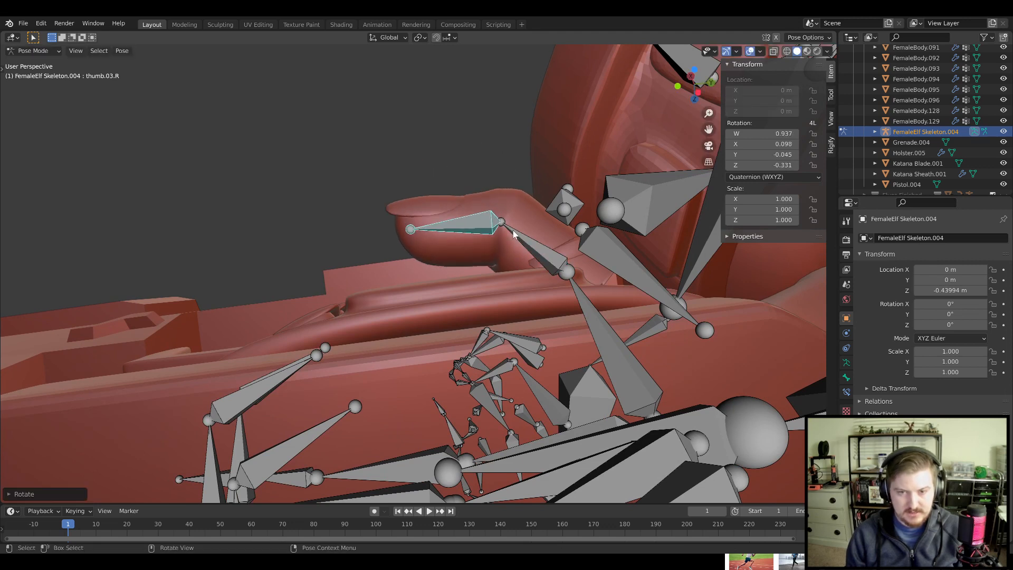
# Select thumb.02.R and rotate it freely to about W 0.491, X 0.298, Y -0.811, Z -0.109, lowering the thumb toward the pistol
pyautogui.click(513, 234)
pyautogui.press('r')
pyautogui.click(510, 209)
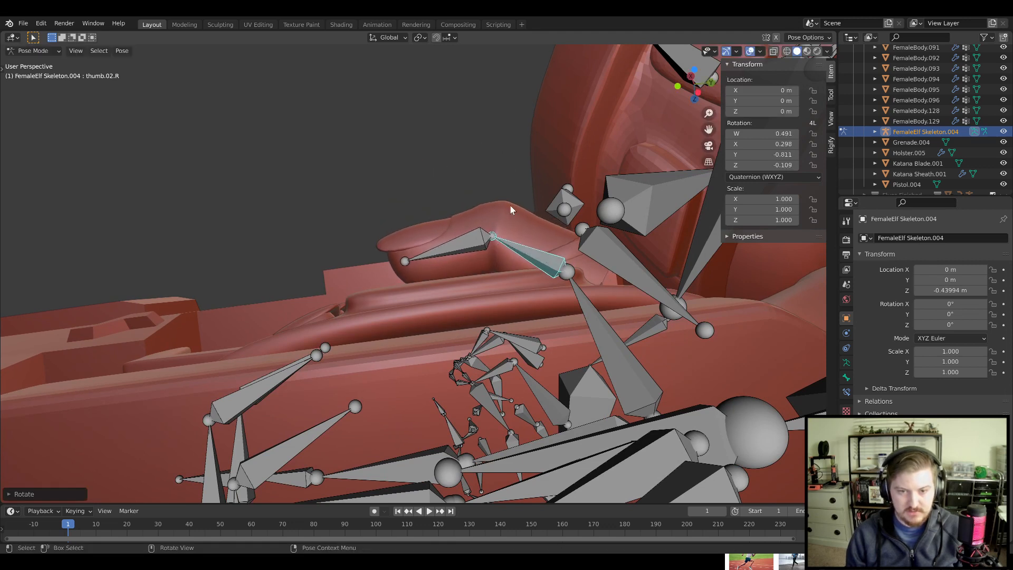
# Temporarily hide FemaleElf Skeleton.004 to examine the thumb against the pistol grip, and return to Pose Mode with the rig shown
pyautogui.moveTo(510, 210); pyautogui.dragTo(617, 253, button='middle')
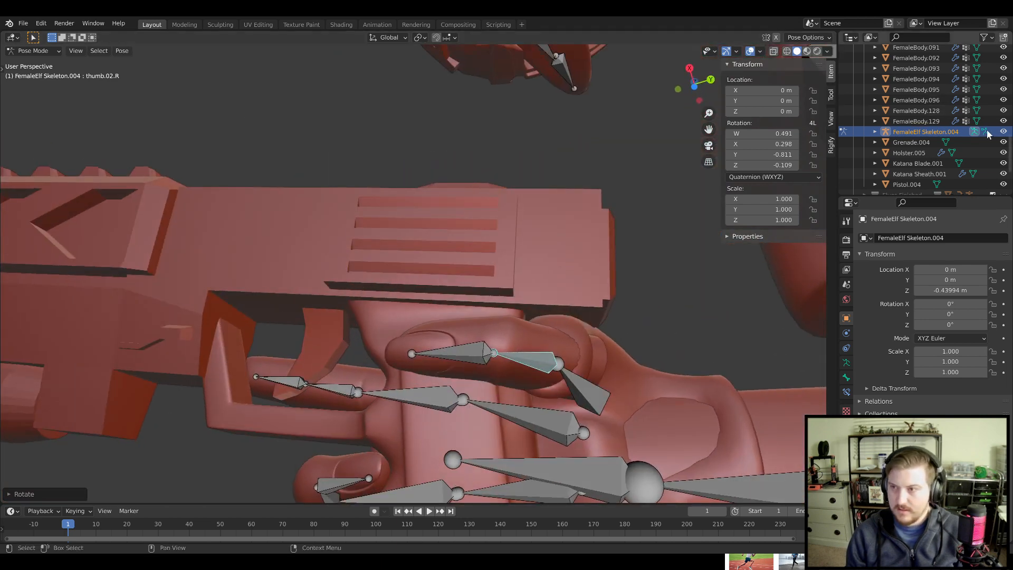
pyautogui.click(1003, 131)
pyautogui.scroll(-4, 463, 289)
pyautogui.moveTo(464, 289); pyautogui.dragTo(489, 332, button='middle')
pyautogui.scroll(4, 488, 333)
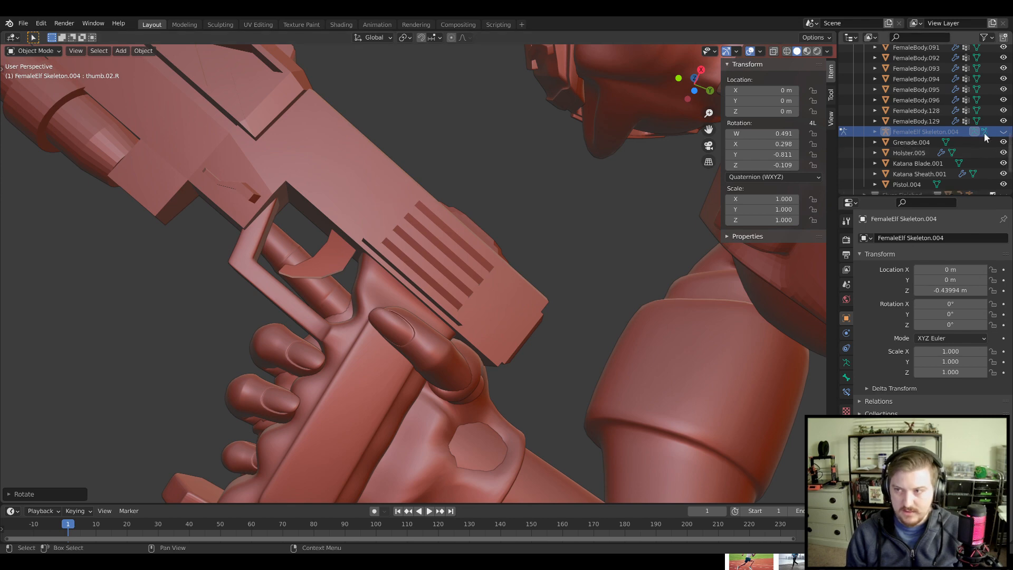
pyautogui.click(1003, 131)
pyautogui.hotkey('ctrl', 'Tab')
# Select thumb.03.R and twist it around local Y to about W 0.926, X 0.165, Y 0.150, Z -0.304
pyautogui.scroll(3, 425, 331)
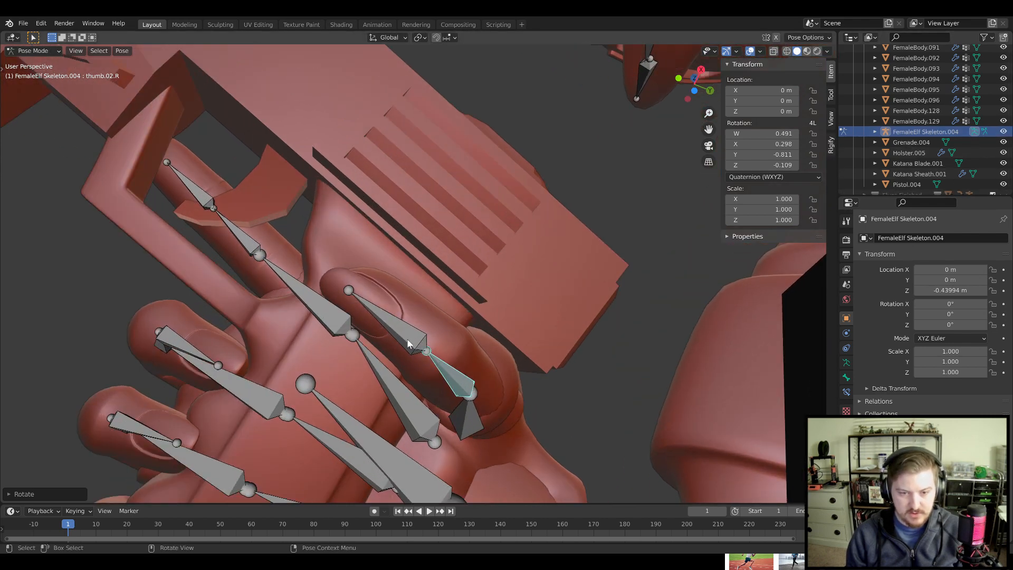
pyautogui.click(409, 343)
pyautogui.moveTo(409, 343); pyautogui.dragTo(518, 322, button='middle')
pyautogui.press('r')
pyautogui.press('y')
pyautogui.press('y')
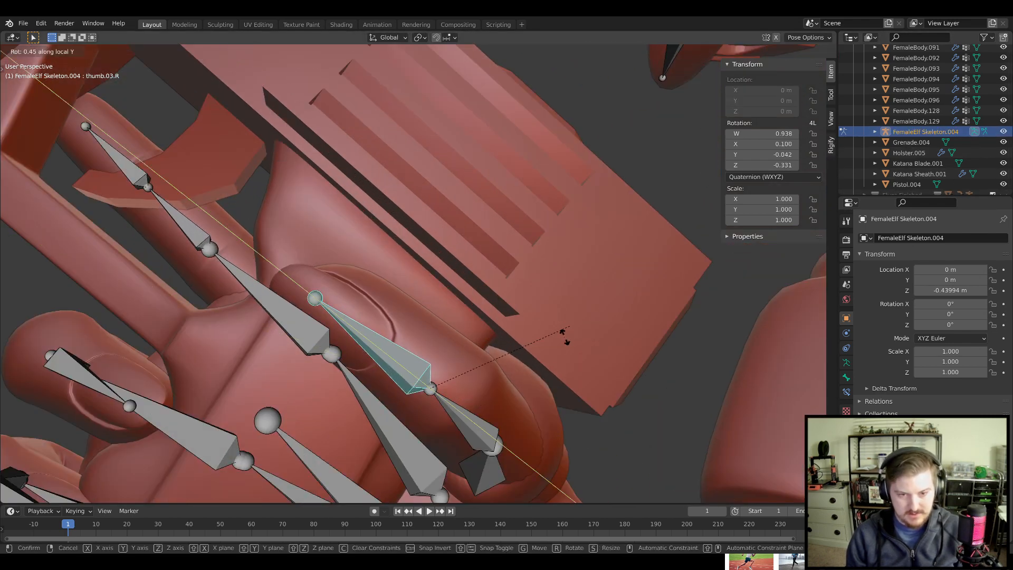
pyautogui.click(522, 391)
# Hide the skeleton and move Pistol.004 along its local Y axis to about X -0.0855 m, Y -0.2551 m, Z 0.1772 m
pyautogui.moveTo(515, 355); pyautogui.dragTo(561, 395, button='middle')
pyautogui.click(1003, 132)
pyautogui.scroll(-4, 527, 293)
pyautogui.click(430, 326)
pyautogui.scroll(4, 482, 317)
pyautogui.press('g')
pyautogui.press('y')
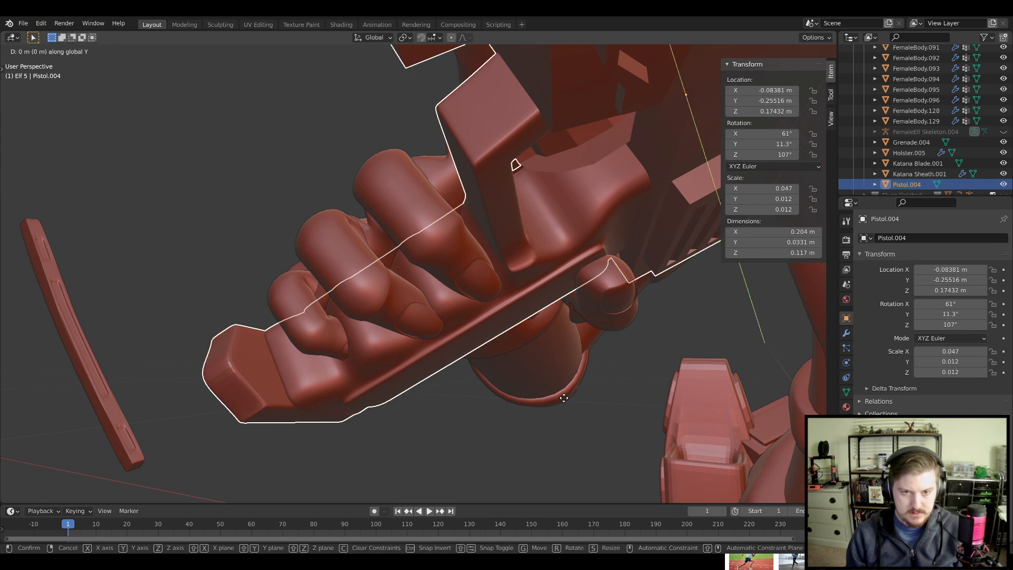
pyautogui.press('y')
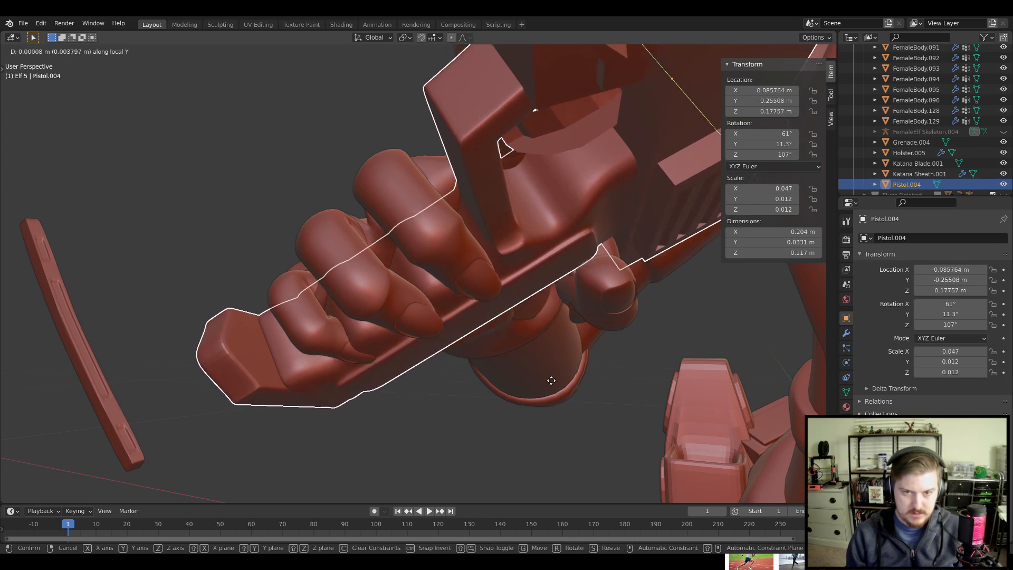
pyautogui.click(552, 378)
# Show FemaleElf Skeleton.004 again, select it and switch it to Pose Mode
pyautogui.moveTo(552, 378); pyautogui.dragTo(467, 220, button='middle')
pyautogui.scroll(-6, 391, 298)
pyautogui.scroll(5, 470, 312)
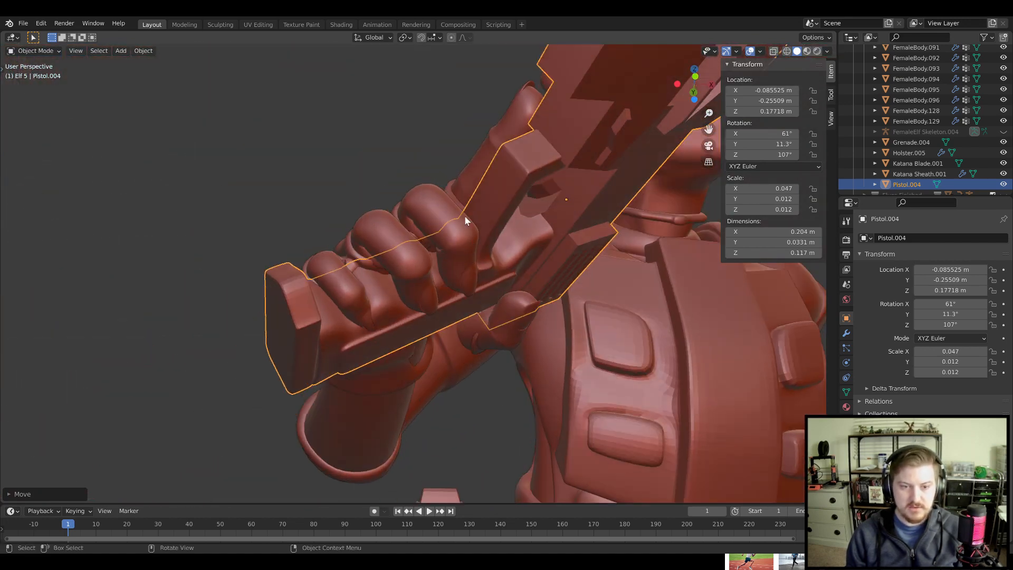
pyautogui.click(1002, 131)
pyautogui.scroll(3, 464, 310)
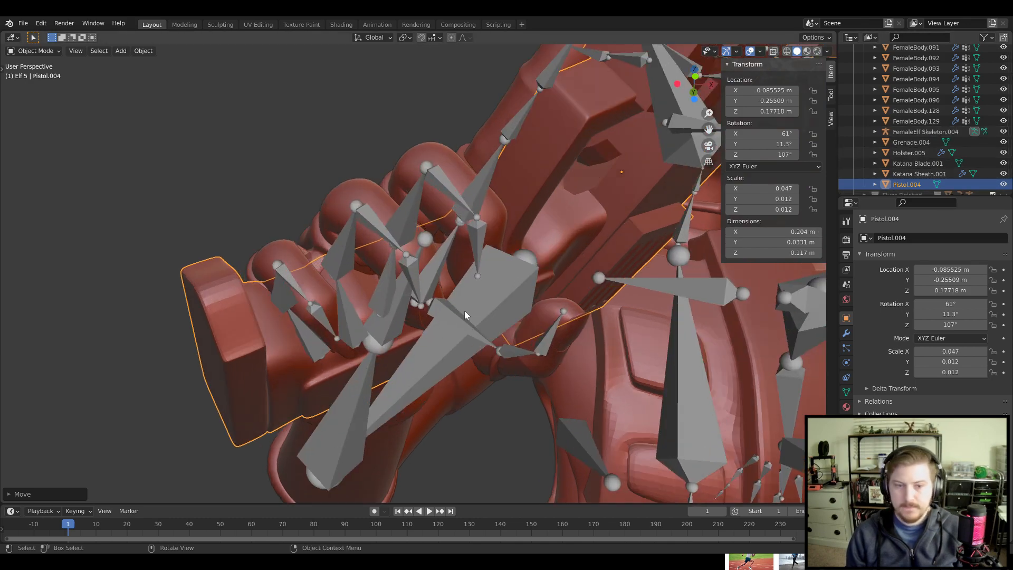
pyautogui.moveTo(503, 273); pyautogui.dragTo(429, 245, button='middle')
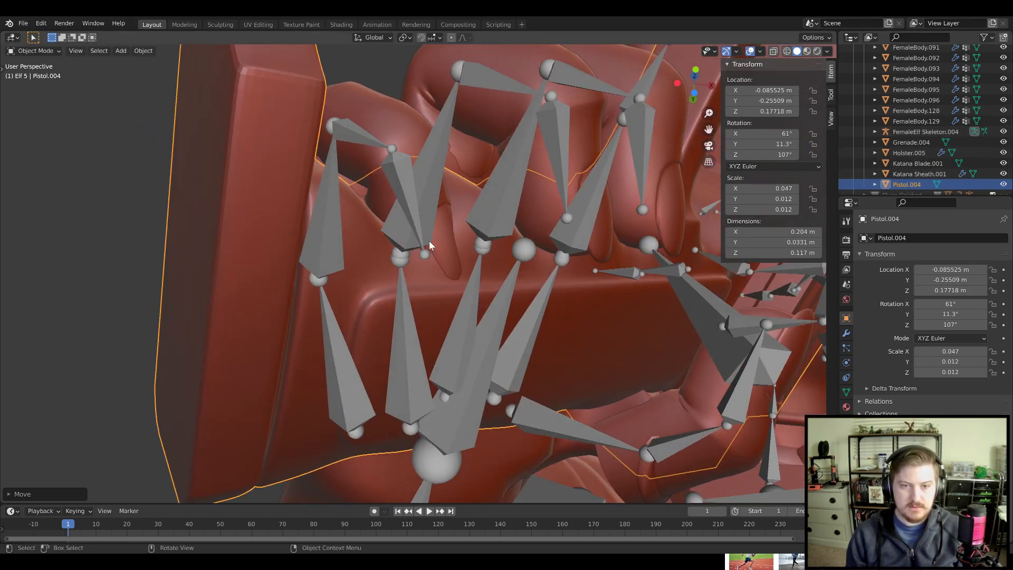
pyautogui.click(370, 148)
pyautogui.moveTo(371, 148); pyautogui.dragTo(311, 107, button='middle')
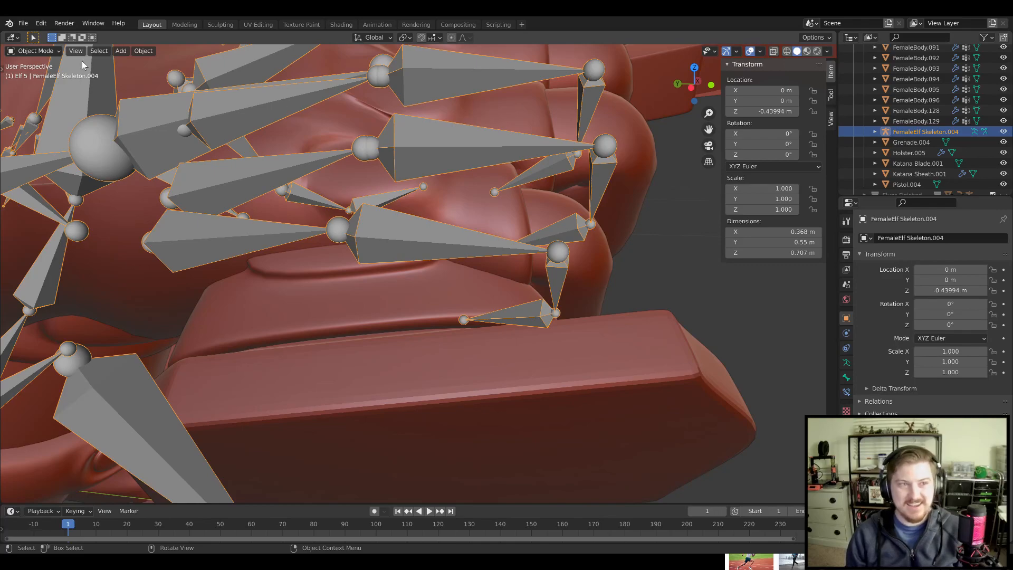
pyautogui.click(35, 86)
# Select the right pinky, middle and ring .01 bones and rotate them around local X to about W 0.993, X 0.117 on f_ring.01.R
pyautogui.moveTo(311, 264)
pyautogui.mouseDown(button='middle')
pyautogui.moveTo(263, 236)
pyautogui.moveTo(236, 184)
pyautogui.moveTo(210, 182)
pyautogui.moveTo(178, 145)
pyautogui.moveTo(176, 116)
pyautogui.mouseUp(button='middle')
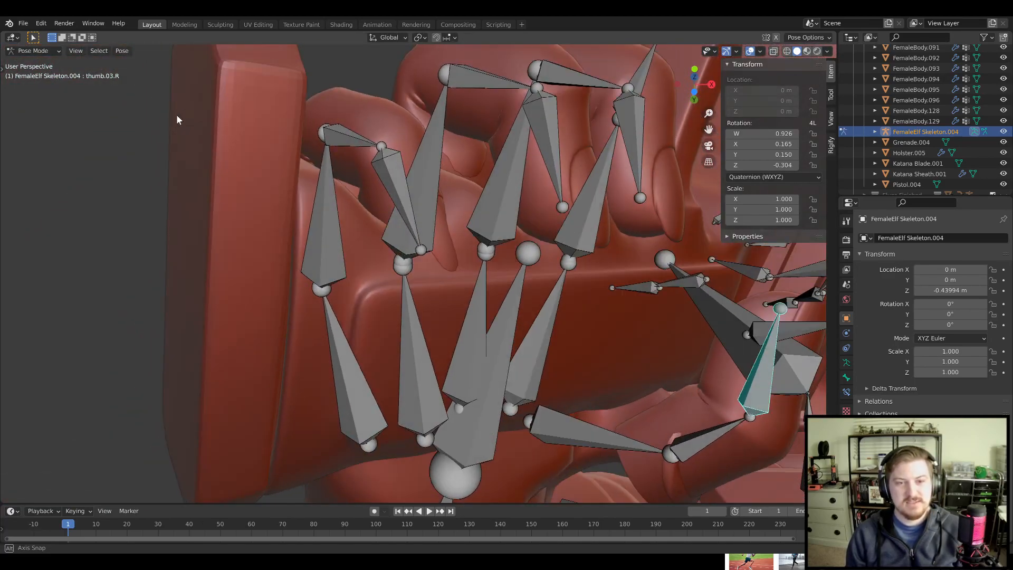
pyautogui.click(391, 186)
pyautogui.moveTo(468, 227); pyautogui.dragTo(609, 220, button='middle')
pyautogui.click(391, 208)
pyautogui.keyDown('shift'); pyautogui.click(448, 87); pyautogui.keyUp('shift')
pyautogui.keyDown('shift'); pyautogui.click(449, 125); pyautogui.keyUp('shift')
pyautogui.press('r')
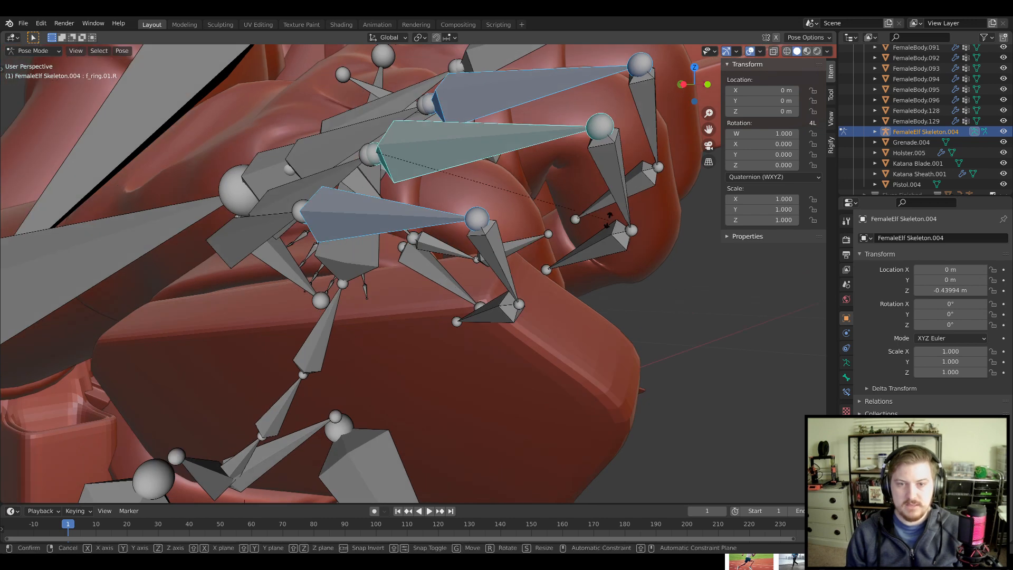
pyautogui.press('x')
pyautogui.press('x')
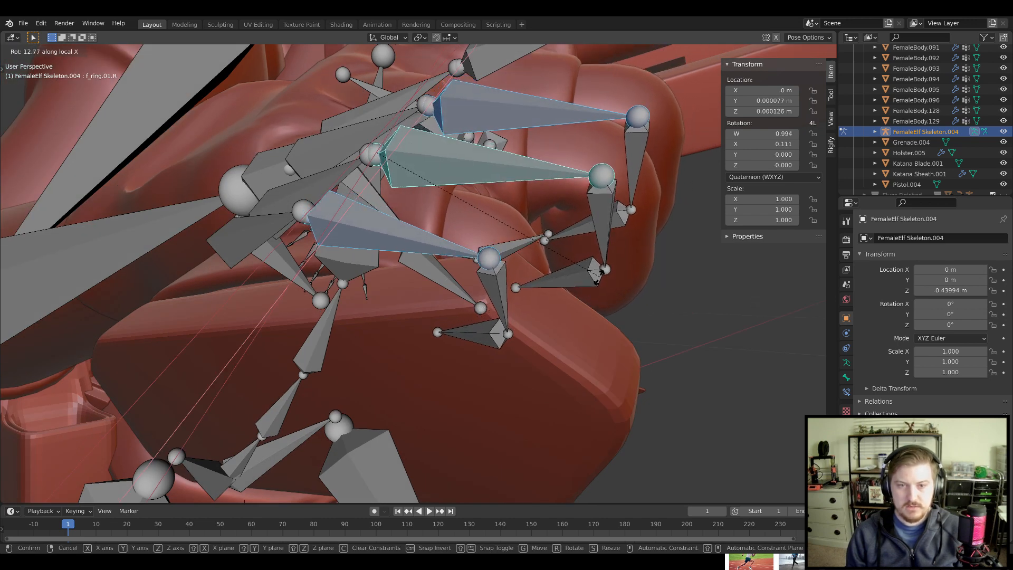
pyautogui.click(607, 275)
# Select the right pinky, middle and ring .03 bones and uncurl them around local X to about W 0.953, X 0.303 on f_middle.03.R
pyautogui.moveTo(606, 275); pyautogui.dragTo(550, 177, button='middle')
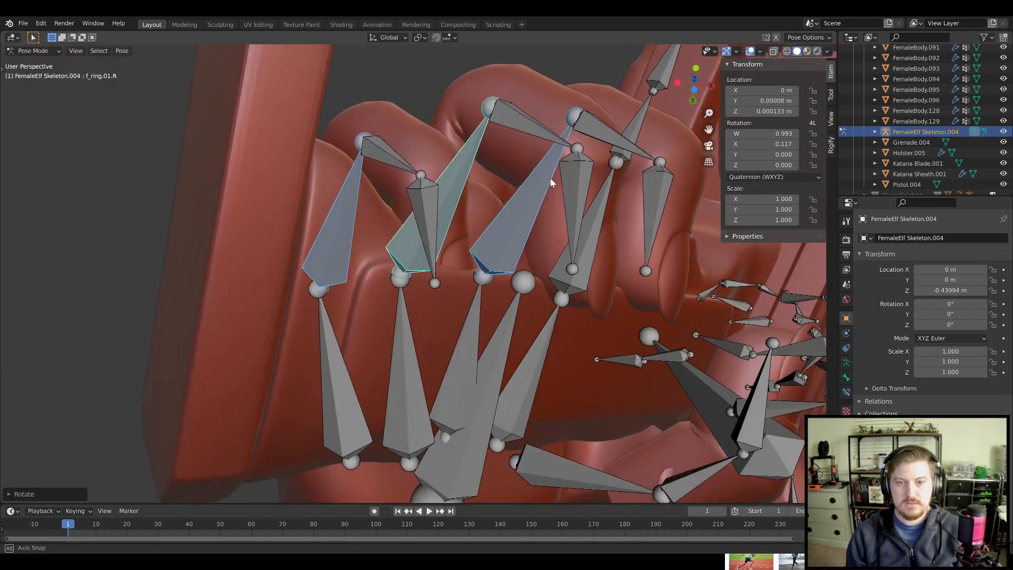
pyautogui.click(424, 211)
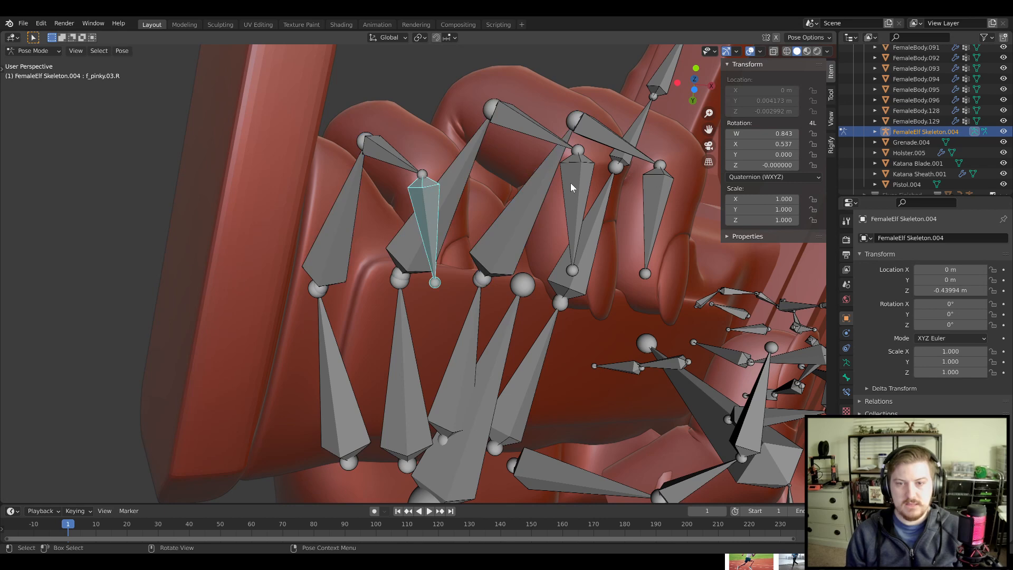
pyautogui.keyDown('shift'); pyautogui.click(650, 203); pyautogui.keyUp('shift')
pyautogui.keyDown('shift'); pyautogui.click(577, 220); pyautogui.keyUp('shift')
pyautogui.moveTo(577, 220); pyautogui.dragTo(602, 254, button='middle')
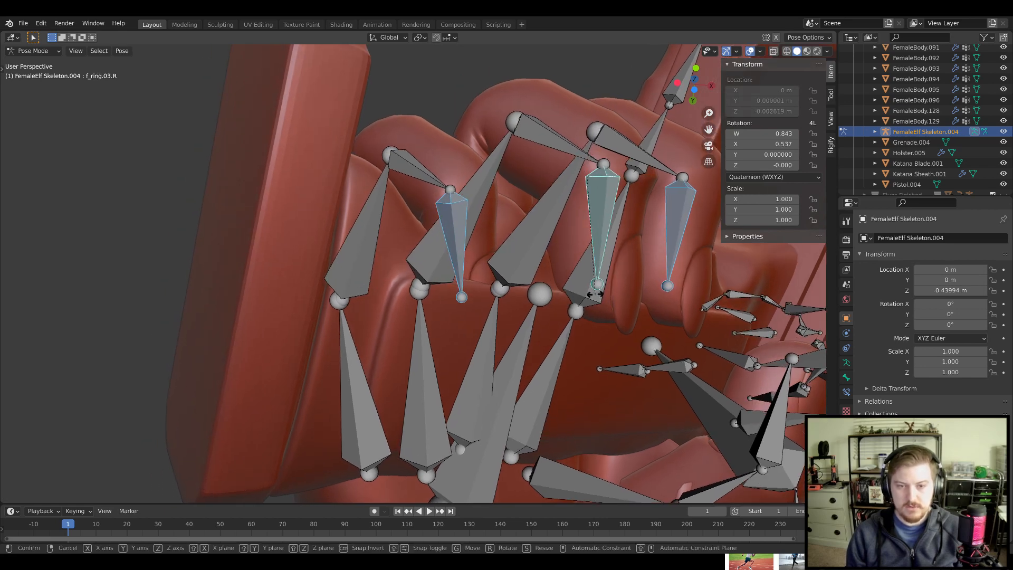
pyautogui.press('r')
pyautogui.press('x')
pyautogui.press('x')
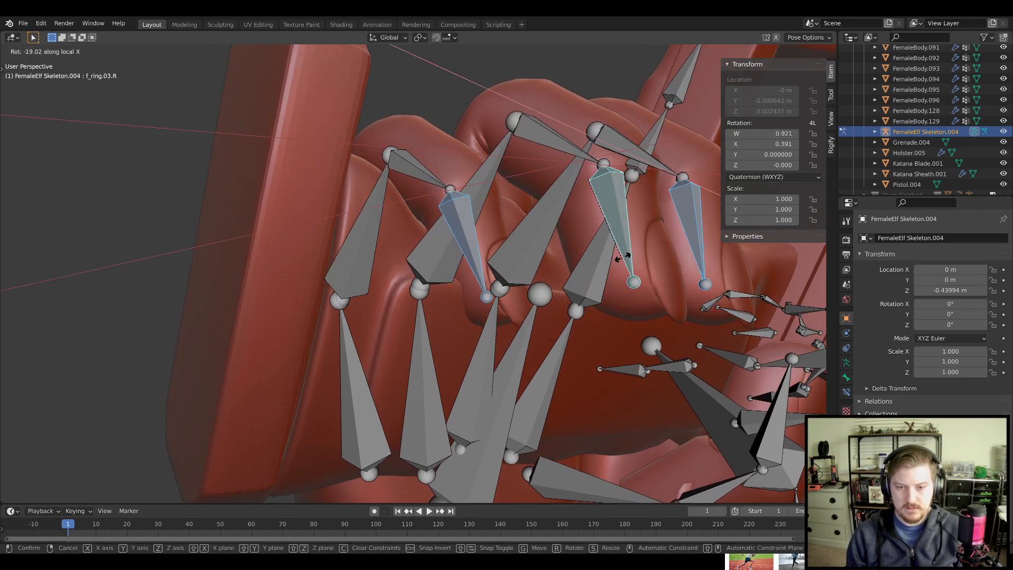
pyautogui.click(630, 243)
# Select f_ring.03.R and f_middle.03.R and curl them around local X to about W 0.864, X 0.504
pyautogui.click(635, 218)
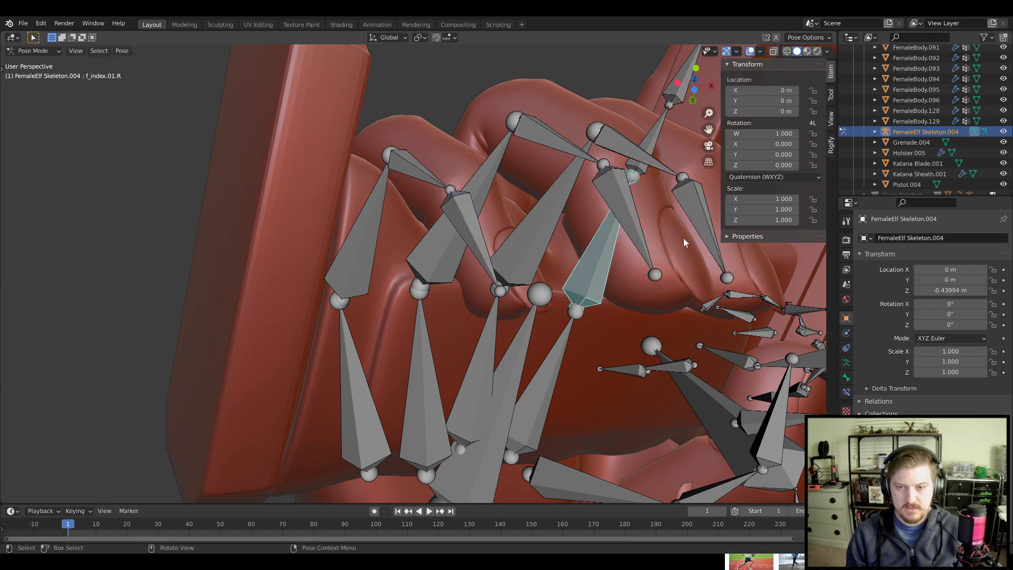
pyautogui.click(635, 220)
pyautogui.keyDown('shift'); pyautogui.click(699, 213); pyautogui.keyUp('shift')
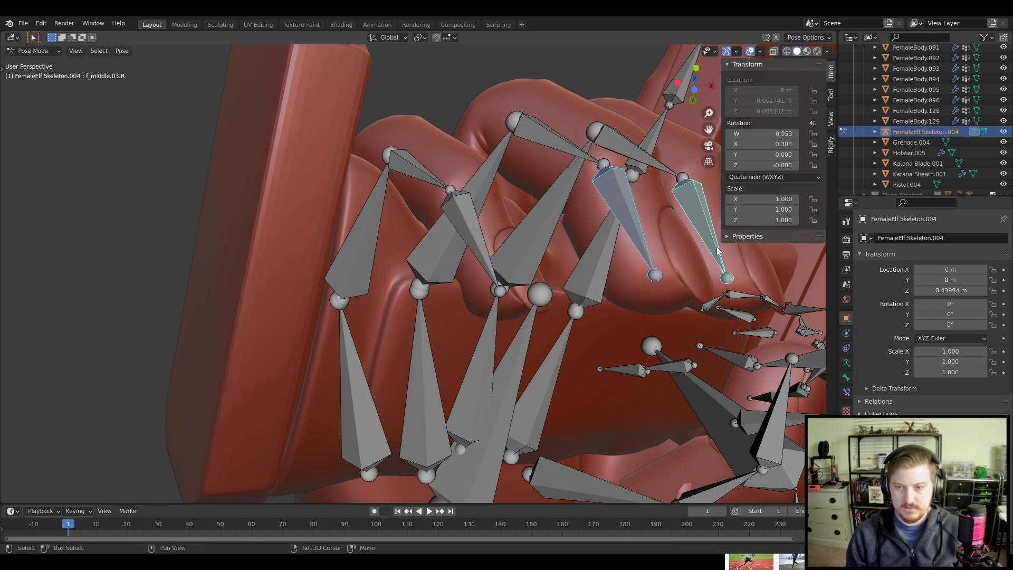
pyautogui.press('r')
pyautogui.press('x')
pyautogui.press('x')
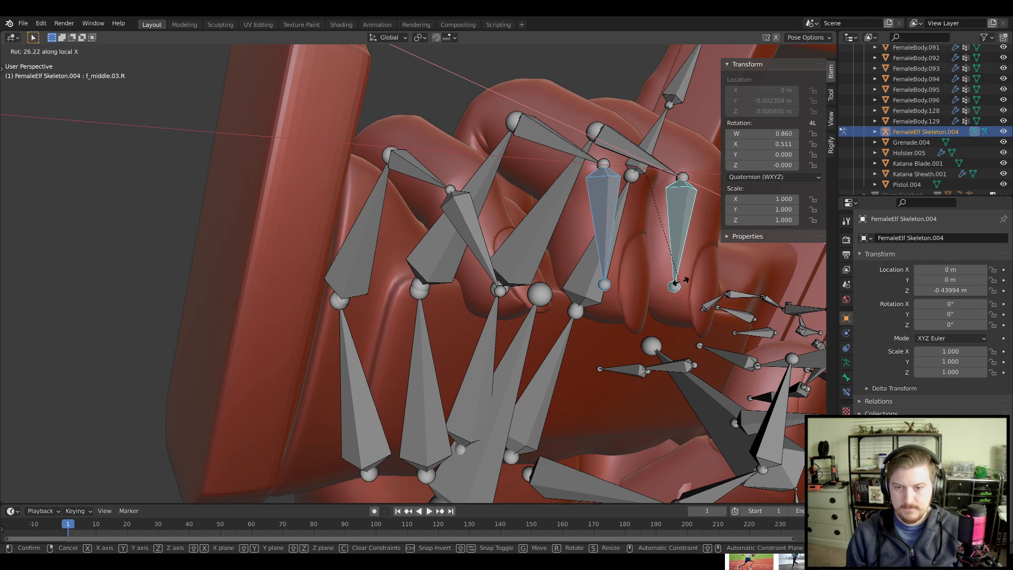
pyautogui.click(644, 308)
# Temporarily hide the skeleton to examine the hand's grip on the pistol from the outer side
pyautogui.scroll(-5, 523, 153)
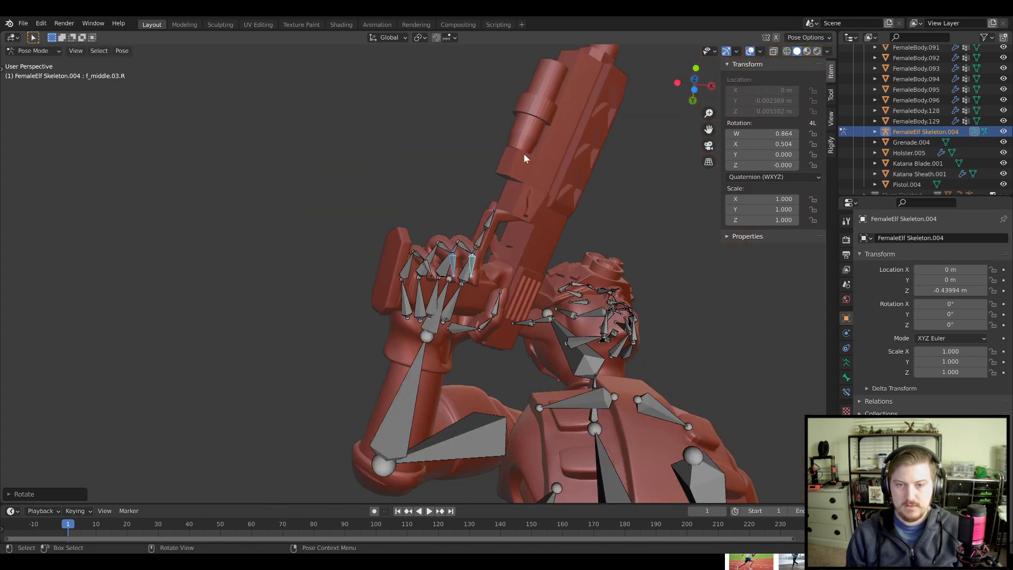
pyautogui.click(1002, 132)
pyautogui.moveTo(605, 200); pyautogui.dragTo(508, 276, button='middle')
pyautogui.scroll(8, 509, 280)
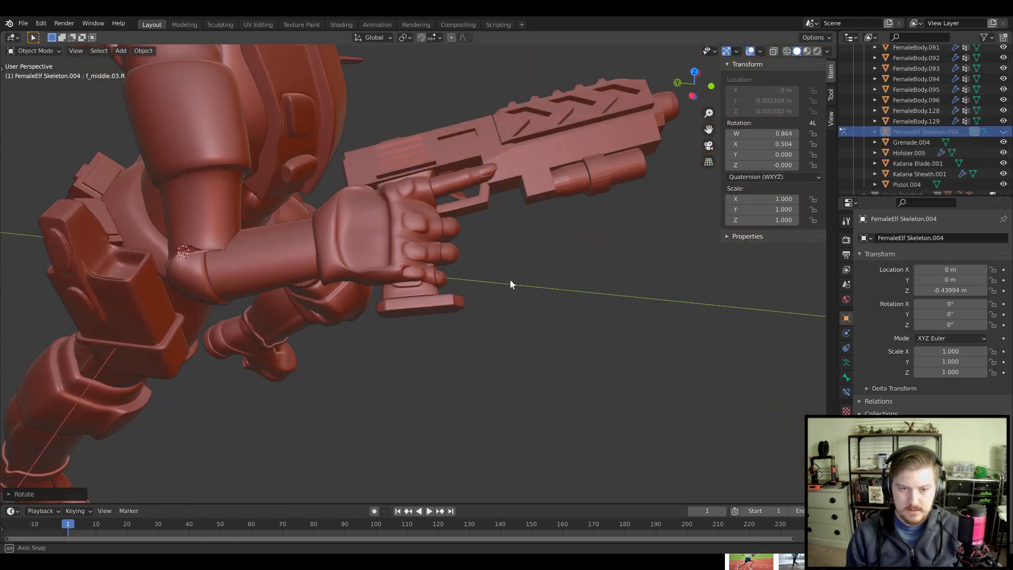
pyautogui.click(1003, 132)
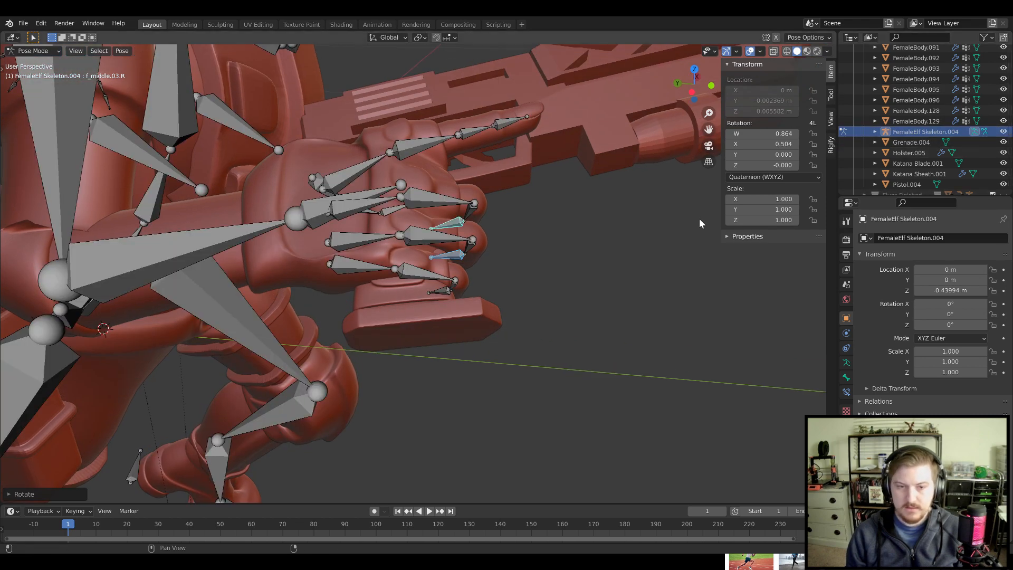
# Select f_pinky.01.R and rotate it around local X to about W 1.000, X 0.024
pyautogui.scroll(3, 590, 237)
pyautogui.click(399, 268)
pyautogui.moveTo(598, 245); pyautogui.dragTo(594, 201, button='middle')
pyautogui.scroll(2, 594, 201)
pyautogui.press('r')
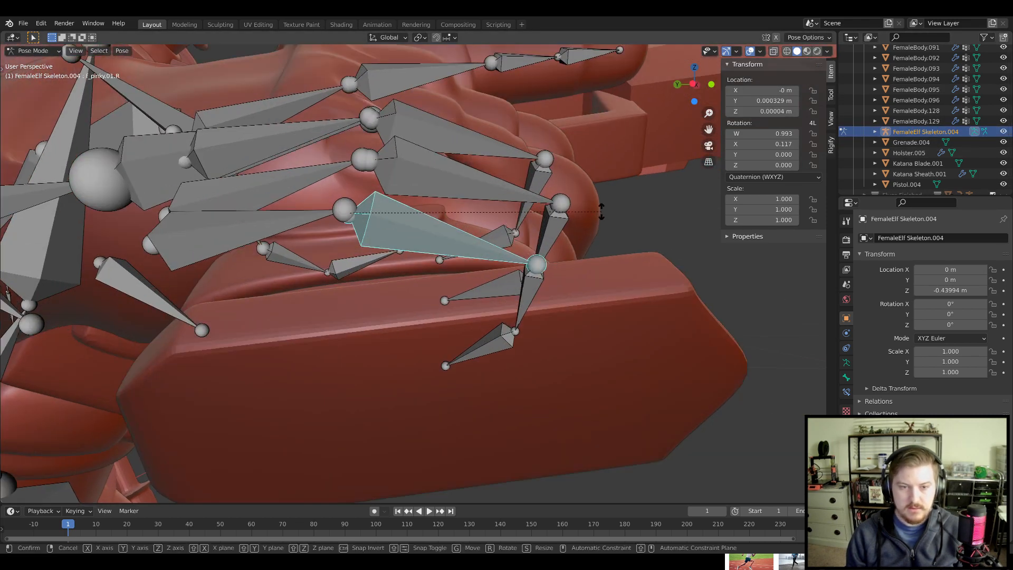
pyautogui.press('x')
pyautogui.press('x')
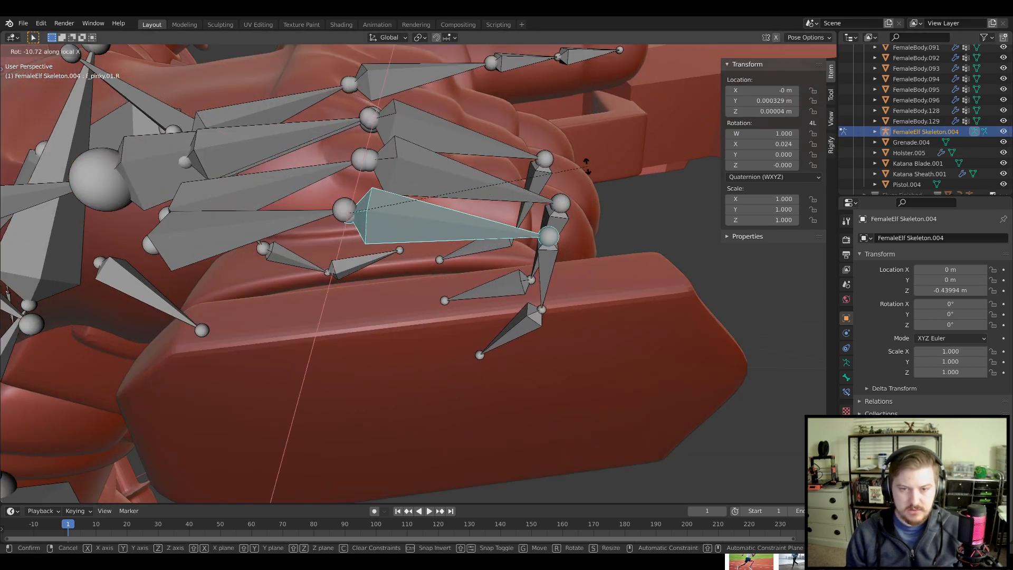
pyautogui.click(584, 164)
# Select f_pinky.02.R and curl it around local X to about W 0.685, X 0.729
pyautogui.moveTo(584, 164); pyautogui.dragTo(403, 200, button='middle')
pyautogui.press('r')
pyautogui.press('x')
pyautogui.press('x')
pyautogui.click(581, 190)
pyautogui.click(402, 192)
pyautogui.moveTo(497, 142); pyautogui.dragTo(508, 190, button='middle')
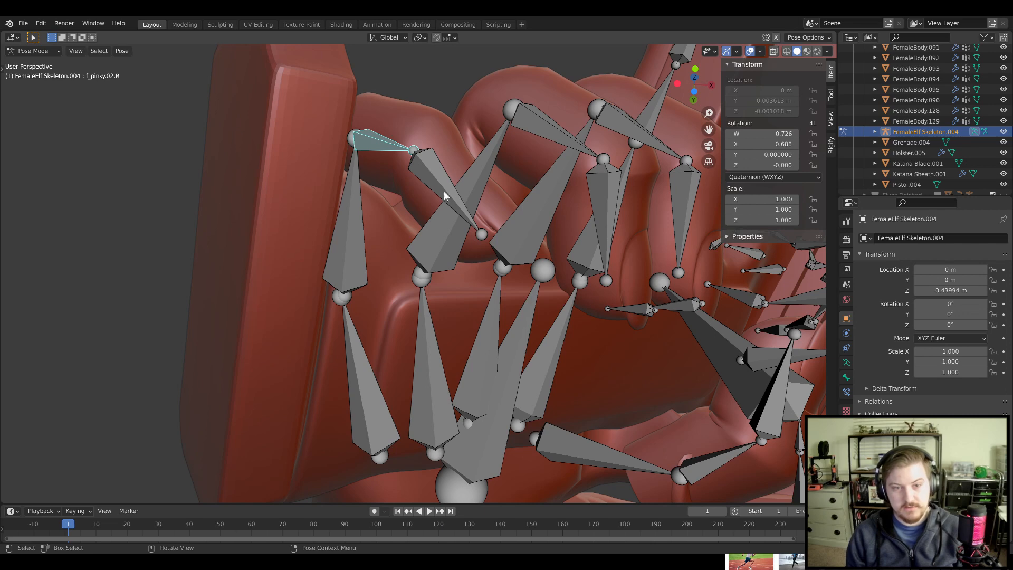
pyautogui.press('r')
pyautogui.press('x')
pyautogui.press('x')
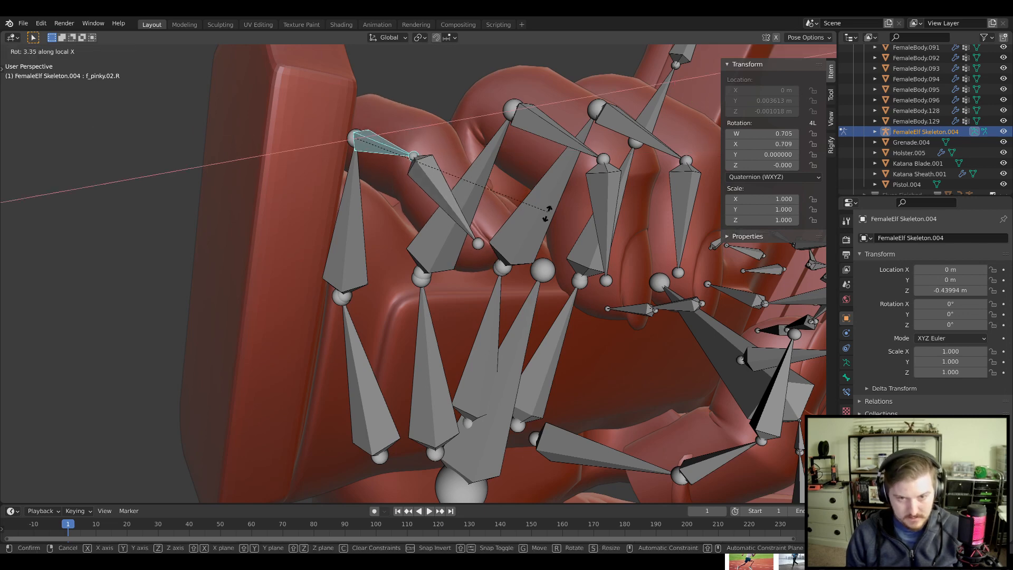
pyautogui.click(502, 230)
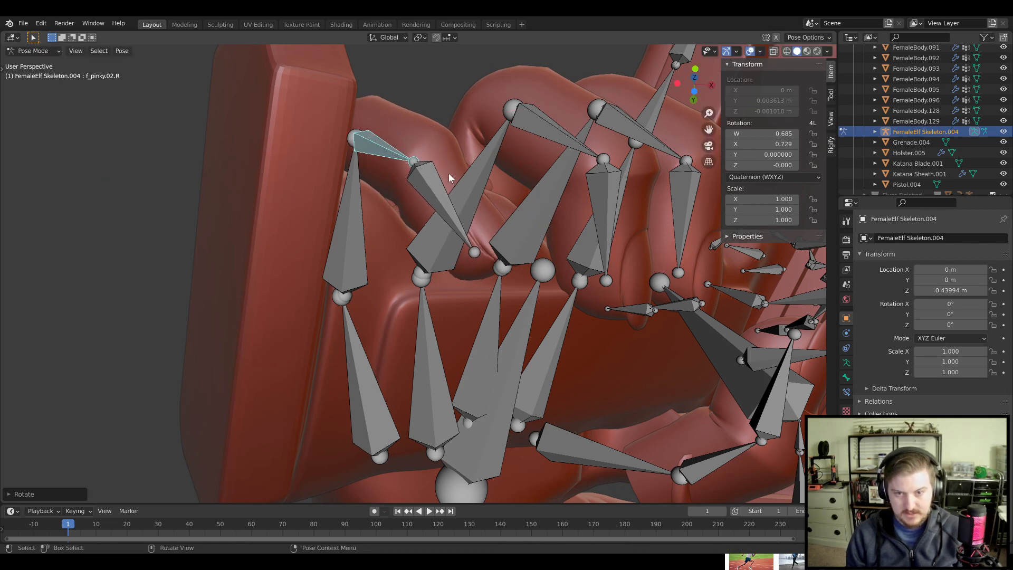
# Hide the skeleton and examine how the right fingers and thumb wrap around the pistol's grip
pyautogui.scroll(-7, 448, 178)
pyautogui.click(1003, 132)
pyautogui.moveTo(471, 171); pyautogui.dragTo(420, 203, button='middle')
pyautogui.scroll(5, 494, 243)
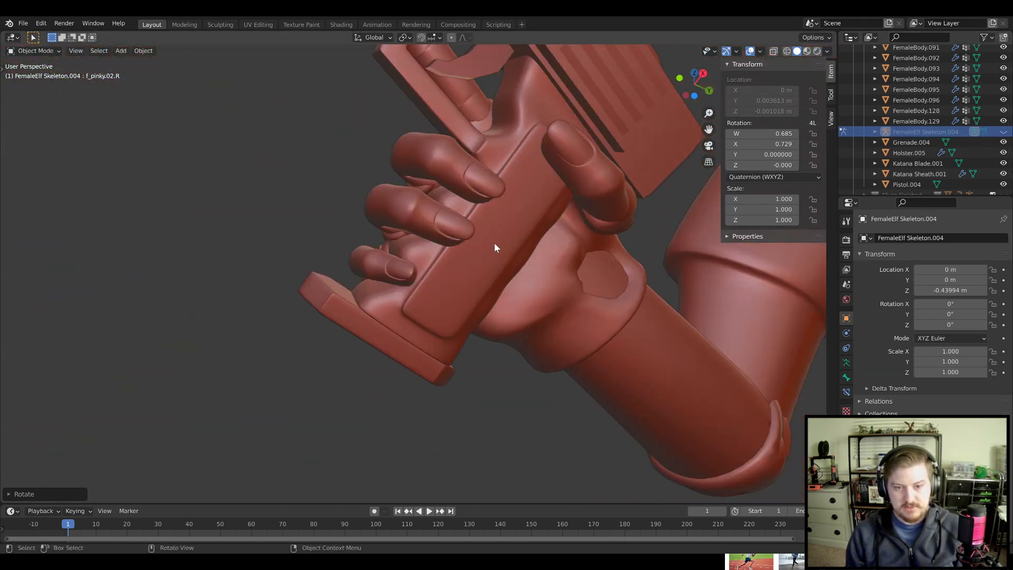
pyautogui.moveTo(494, 247); pyautogui.dragTo(507, 241, button='middle')
pyautogui.scroll(-3, 546, 263)
pyautogui.moveTo(517, 173); pyautogui.dragTo(475, 279, button='middle')
pyautogui.scroll(3, 469, 233)
pyautogui.scroll(-3, 471, 238)
pyautogui.scroll(-3, 442, 258)
pyautogui.scroll(3, 489, 308)
pyautogui.scroll(3, 475, 278)
pyautogui.keyDown('shift'); pyautogui.moveTo(740, 315); pyautogui.dragTo(642, 276, button='middle'); pyautogui.keyUp('shift')
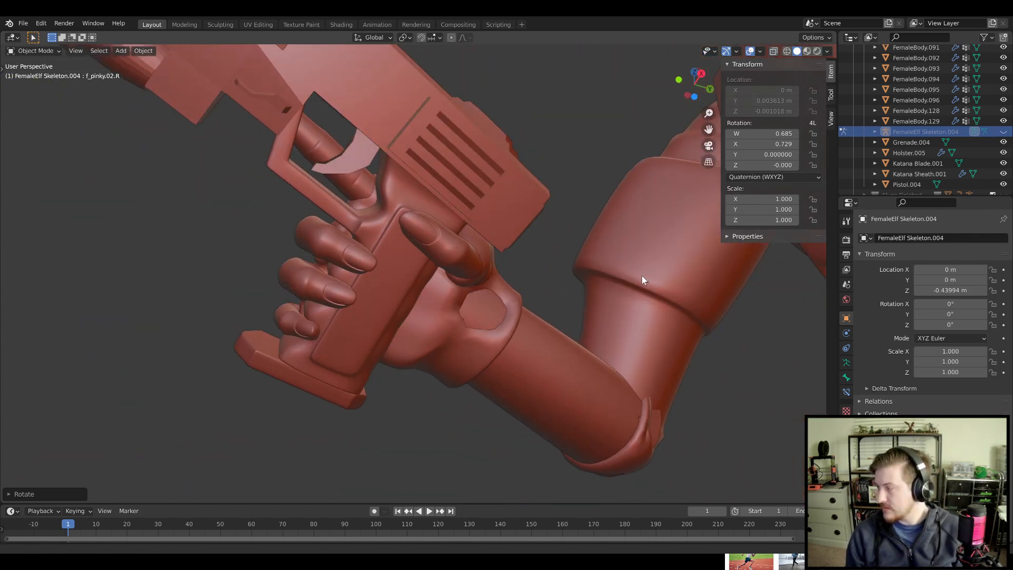
pyautogui.scroll(-3, 642, 277)
pyautogui.scroll(-3, 620, 321)
pyautogui.keyDown('shift'); pyautogui.moveTo(677, 319); pyautogui.dragTo(671, 387, button='middle'); pyautogui.keyUp('shift')
pyautogui.scroll(-3, 627, 334)
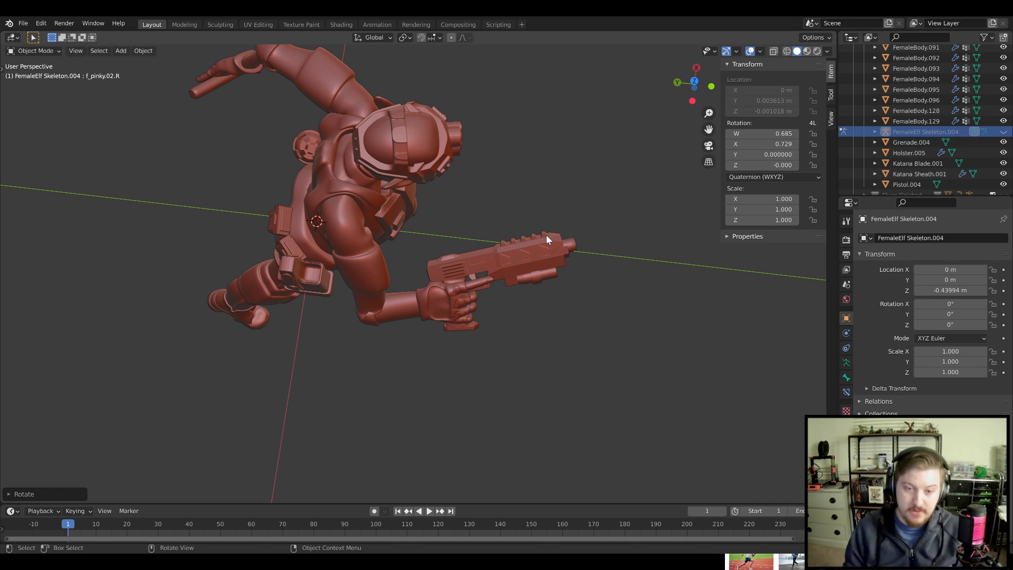
# Examine the pistol hand, forearm and whole figure from the front, below and the side
pyautogui.scroll(4, 543, 318)
pyautogui.moveTo(660, 359); pyautogui.dragTo(452, 388, button='middle')
pyautogui.click(523, 309)
pyautogui.scroll(4, 281, 236)
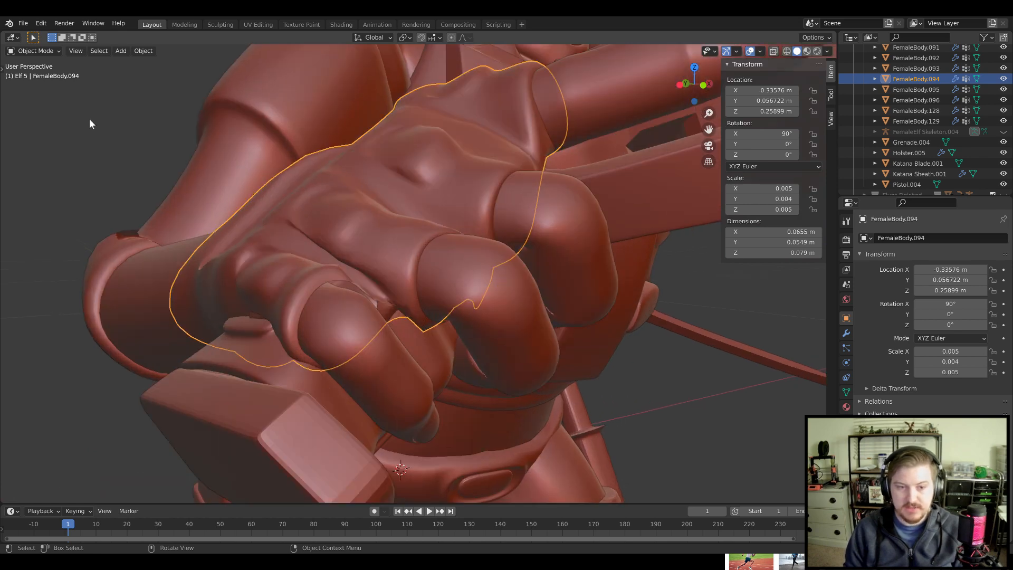
pyautogui.scroll(-4, 90, 124)
pyautogui.click(273, 248)
pyautogui.scroll(3, 273, 248)
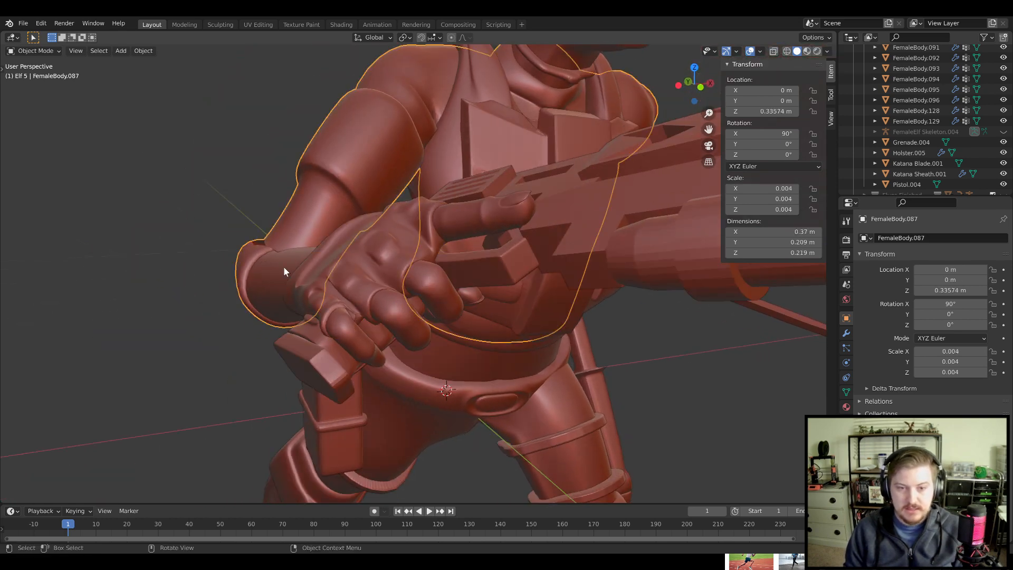
pyautogui.scroll(-3, 284, 271)
pyautogui.moveTo(622, 367); pyautogui.dragTo(502, 346, button='middle')
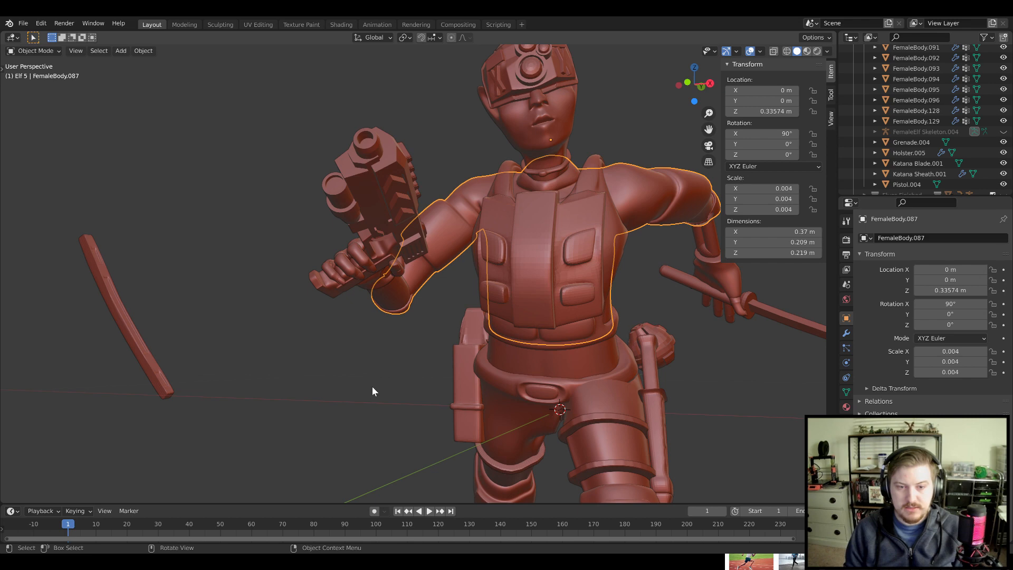
pyautogui.moveTo(372, 391); pyautogui.dragTo(350, 300, button='middle')
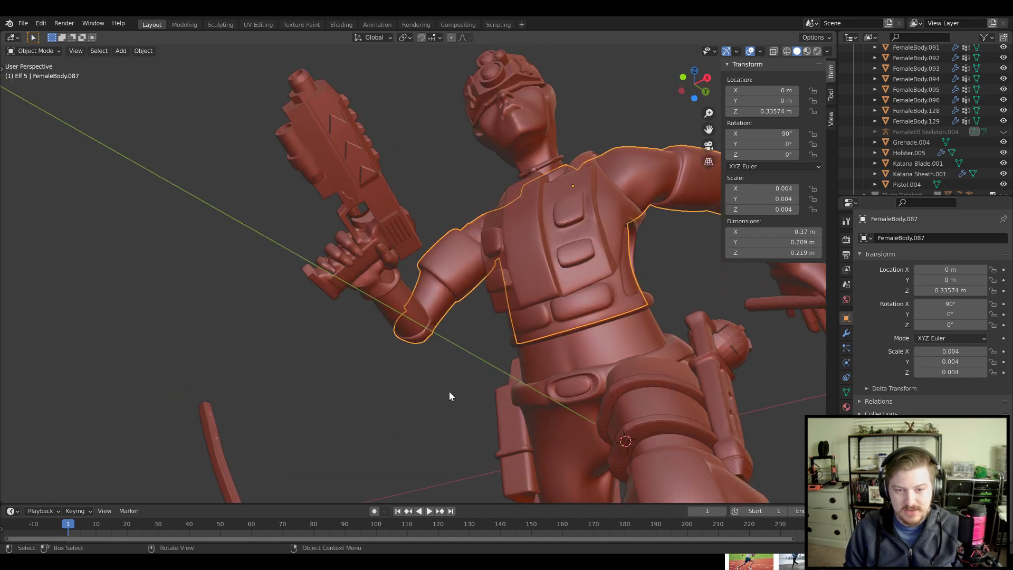
pyautogui.moveTo(450, 395); pyautogui.dragTo(391, 398, button='middle')
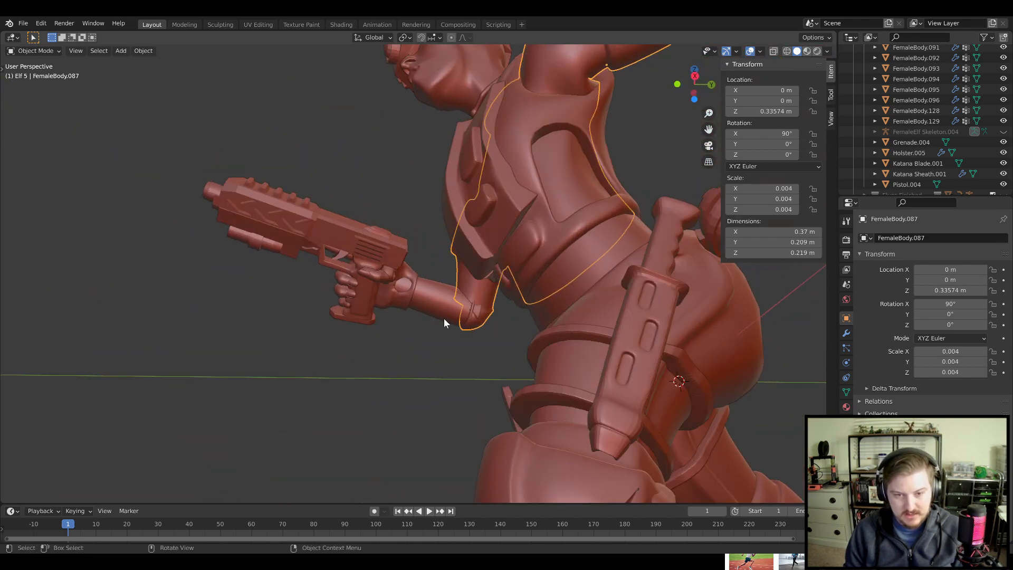
pyautogui.click(446, 362)
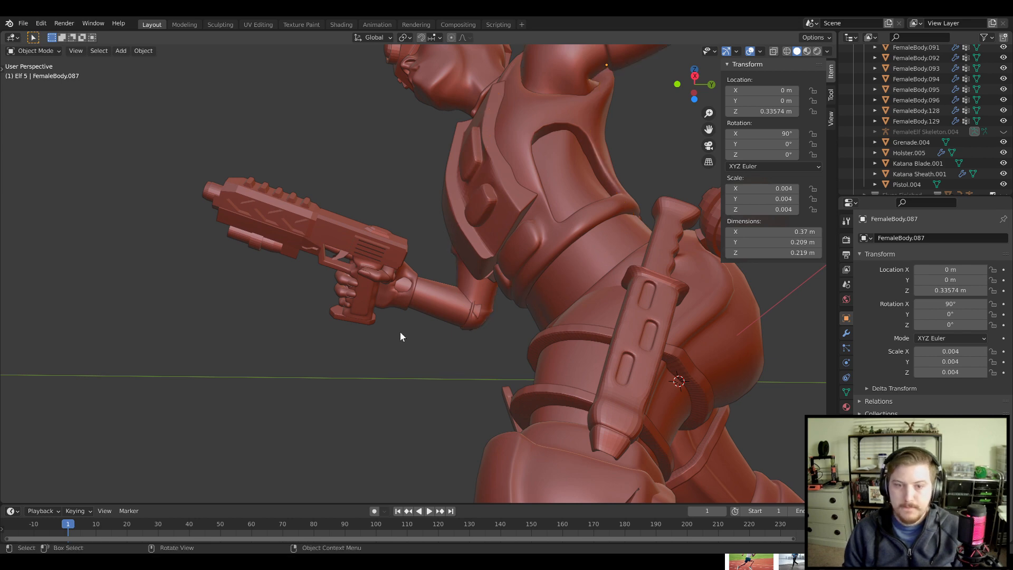
pyautogui.moveTo(399, 333); pyautogui.dragTo(499, 398, button='middle')
pyautogui.scroll(-3, 500, 398)
pyautogui.keyDown('shift'); pyautogui.moveTo(644, 369); pyautogui.dragTo(584, 337, button='middle'); pyautogui.keyUp('shift')
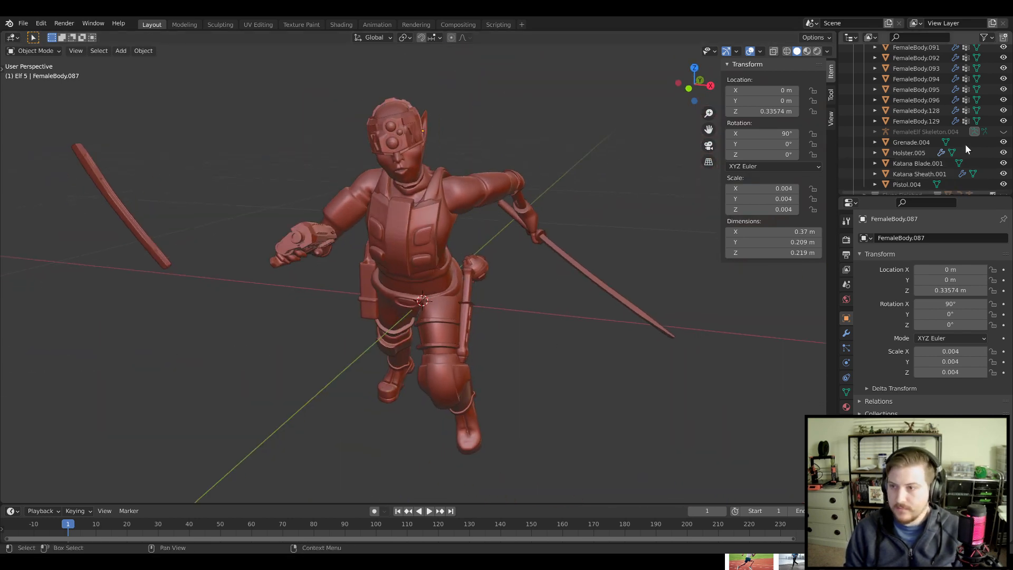
# Temporarily show the skeleton to examine the left hand's finger bones against the katana's handle
pyautogui.click(1003, 132)
pyautogui.scroll(4, 621, 259)
pyautogui.keyDown('shift'); pyautogui.moveTo(620, 261); pyautogui.dragTo(371, 362, button='middle'); pyautogui.keyUp('shift')
pyautogui.scroll(4, 517, 329)
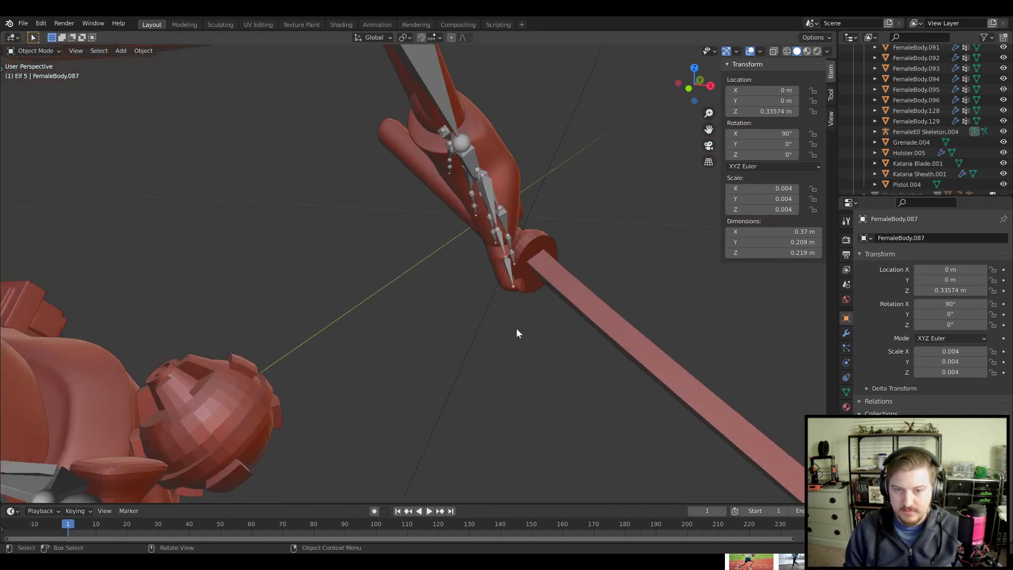
pyautogui.moveTo(516, 333); pyautogui.dragTo(409, 262, button='middle')
pyautogui.scroll(-4, 321, 370)
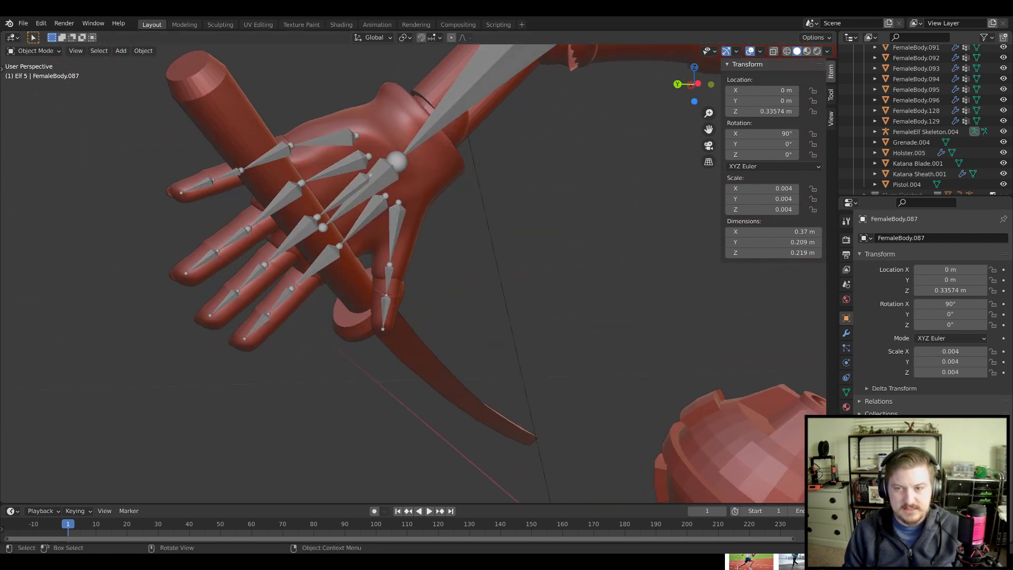
pyautogui.click(1004, 132)
# Rotate the katana blade to about X 229°, Y 37.3°, Z 463° and move it to about 0.189, 0.121, 0.147 m at the left palm
pyautogui.moveTo(362, 217); pyautogui.dragTo(528, 348, button='middle')
pyautogui.click(353, 305)
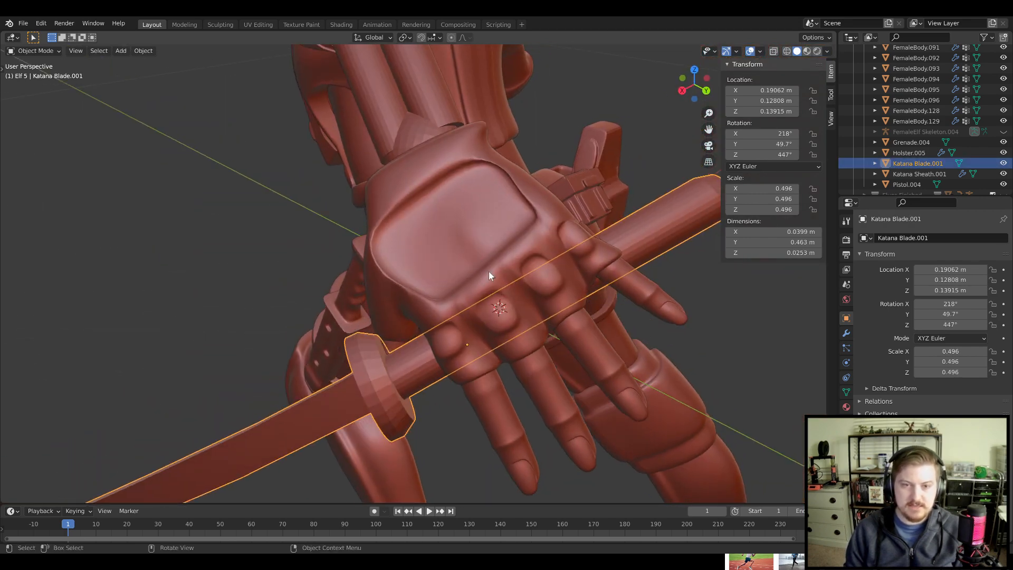
pyautogui.moveTo(488, 271); pyautogui.dragTo(630, 285, button='middle')
pyautogui.press('r')
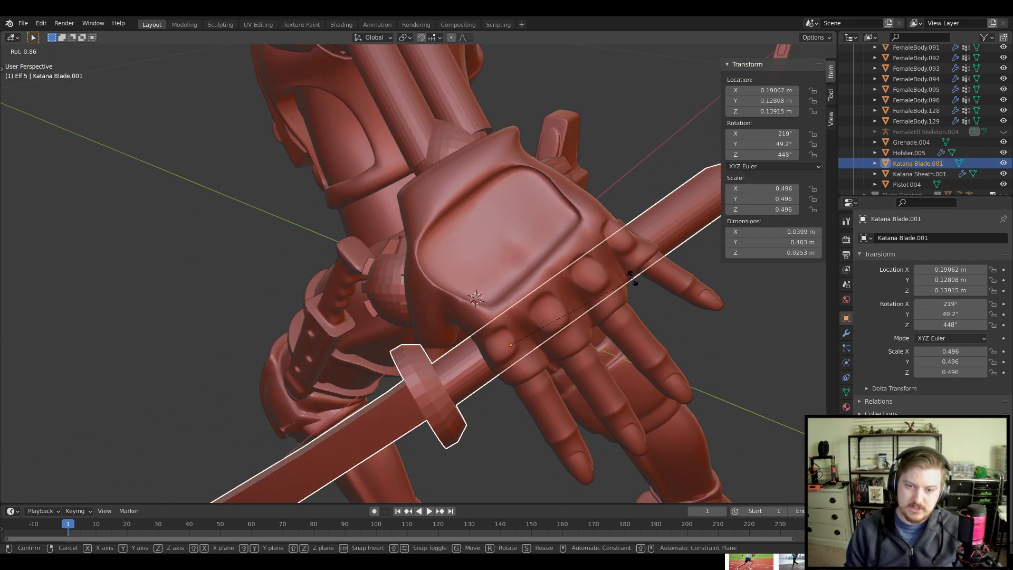
pyautogui.click(591, 269)
pyautogui.press('g')
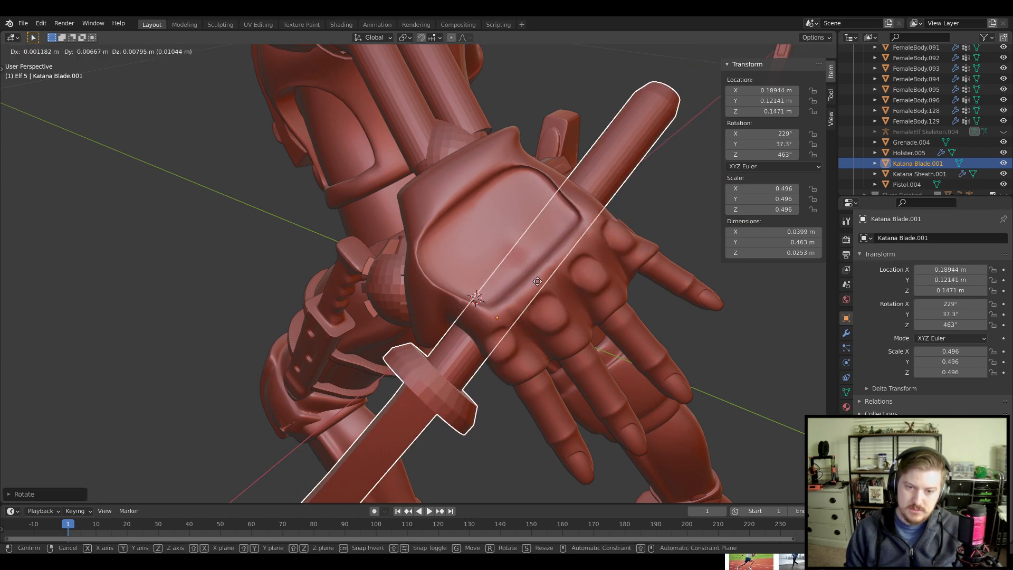
pyautogui.click(538, 282)
# Examine the katana's angle against the whole figure and its handle's fit across the left palm
pyautogui.scroll(-8, 538, 281)
pyautogui.moveTo(414, 286); pyautogui.dragTo(434, 278, button='middle')
pyautogui.scroll(-4, 435, 279)
pyautogui.keyDown('shift'); pyautogui.moveTo(453, 222); pyautogui.dragTo(569, 139, button='middle'); pyautogui.keyUp('shift')
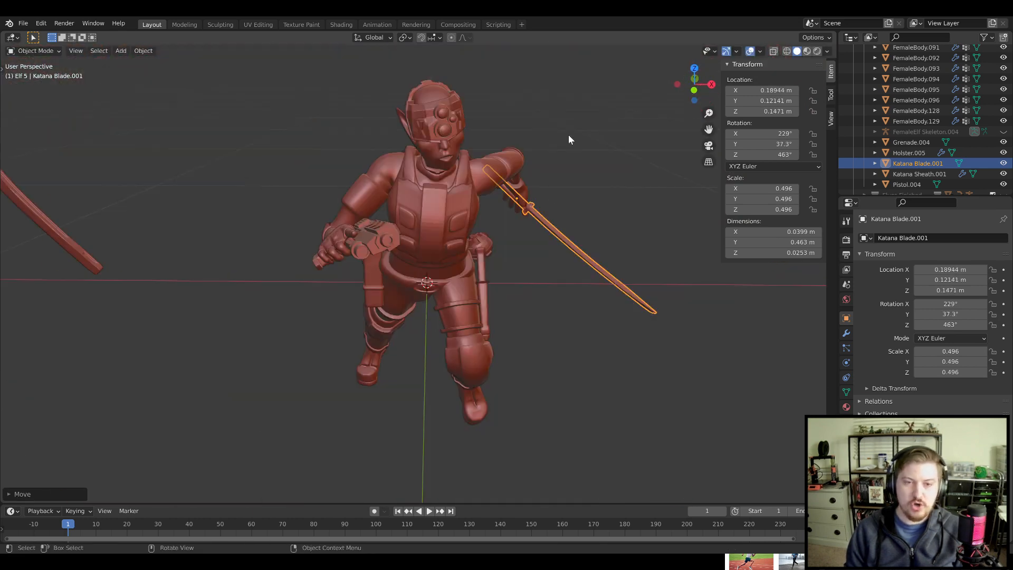
pyautogui.moveTo(438, 303); pyautogui.dragTo(465, 210, button='middle')
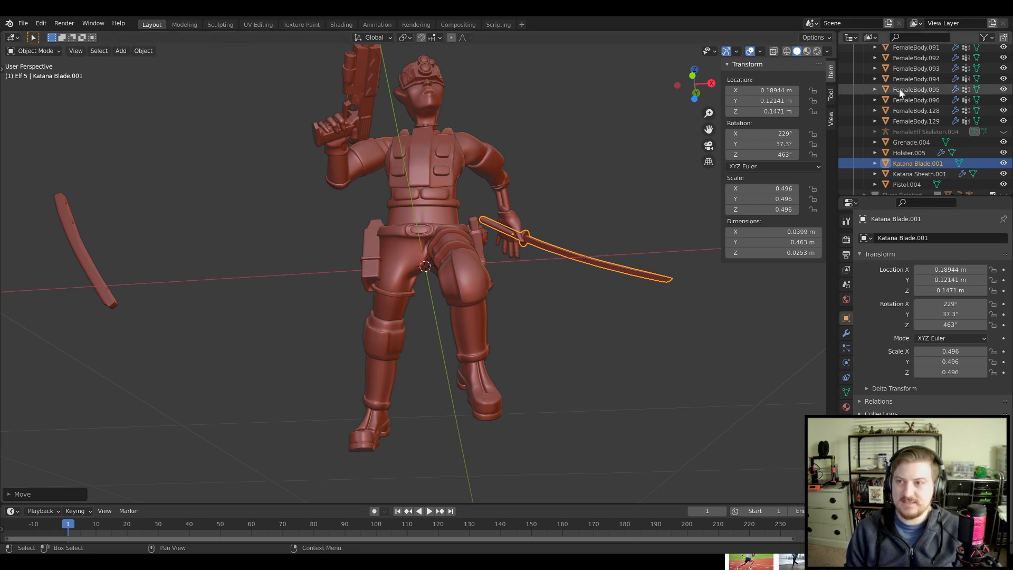
pyautogui.moveTo(545, 214); pyautogui.dragTo(548, 358, button='middle')
pyautogui.keyDown('shift'); pyautogui.moveTo(459, 195); pyautogui.dragTo(585, 308, button='middle'); pyautogui.keyUp('shift')
pyautogui.scroll(4, 521, 343)
pyautogui.scroll(-5, 565, 314)
pyautogui.moveTo(387, 323); pyautogui.dragTo(375, 277, button='middle')
pyautogui.scroll(4, 333, 329)
pyautogui.moveTo(334, 329); pyautogui.dragTo(295, 272, button='middle')
pyautogui.scroll(2, 454, 330)
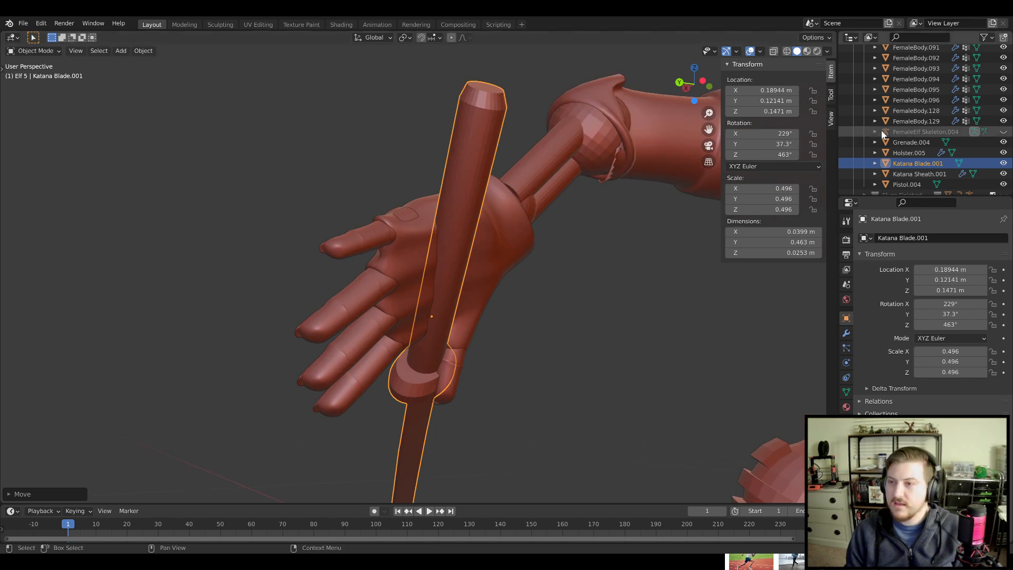
# Show the elf's skeleton again, select it and switch it to Pose Mode
pyautogui.click(1003, 131)
pyautogui.click(394, 225)
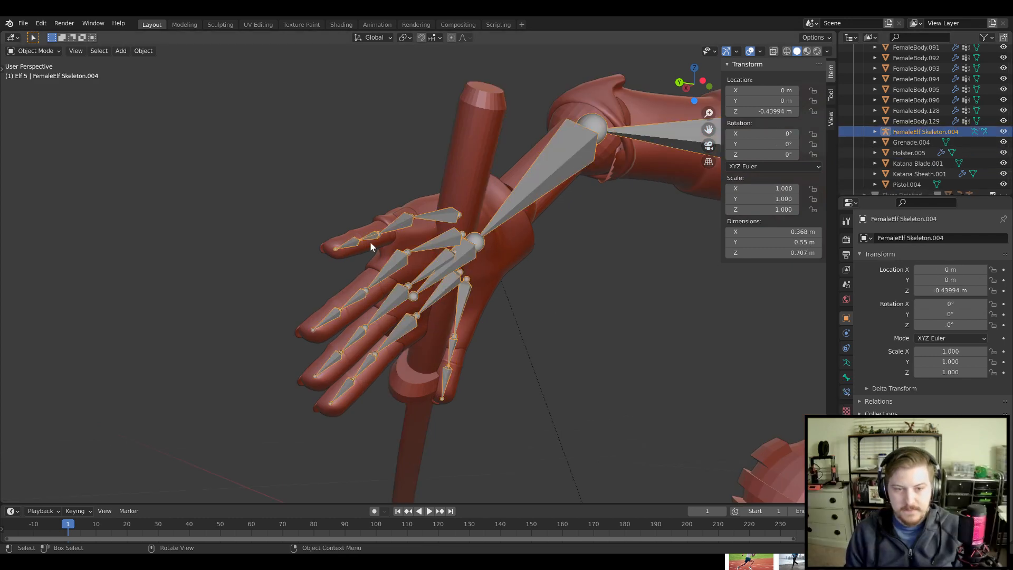
pyautogui.scroll(3, 370, 241)
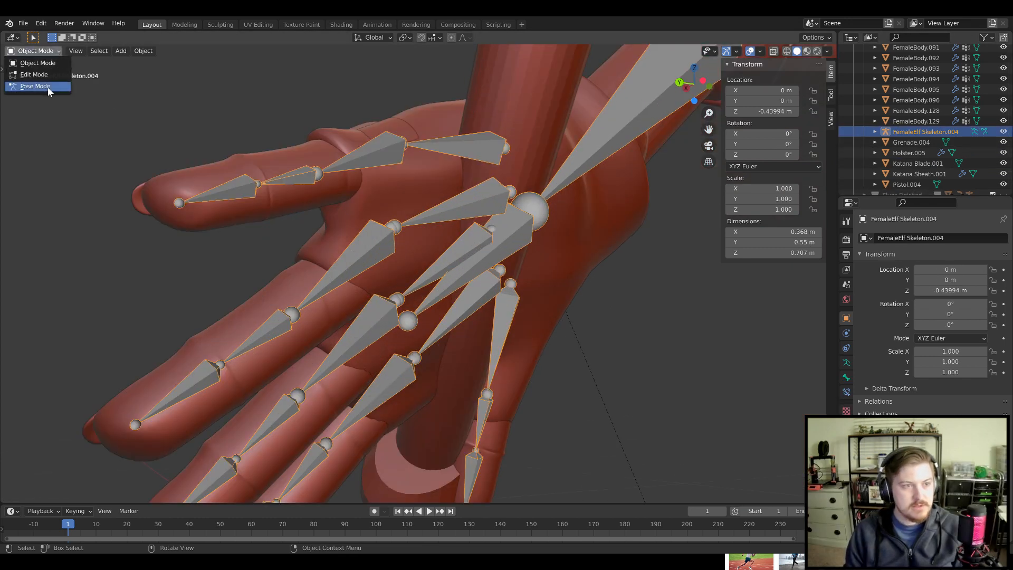
pyautogui.click(35, 86)
# Select the left index, middle, ring and pinky .01 bones and curl them around local X by about 59°
pyautogui.click(363, 167)
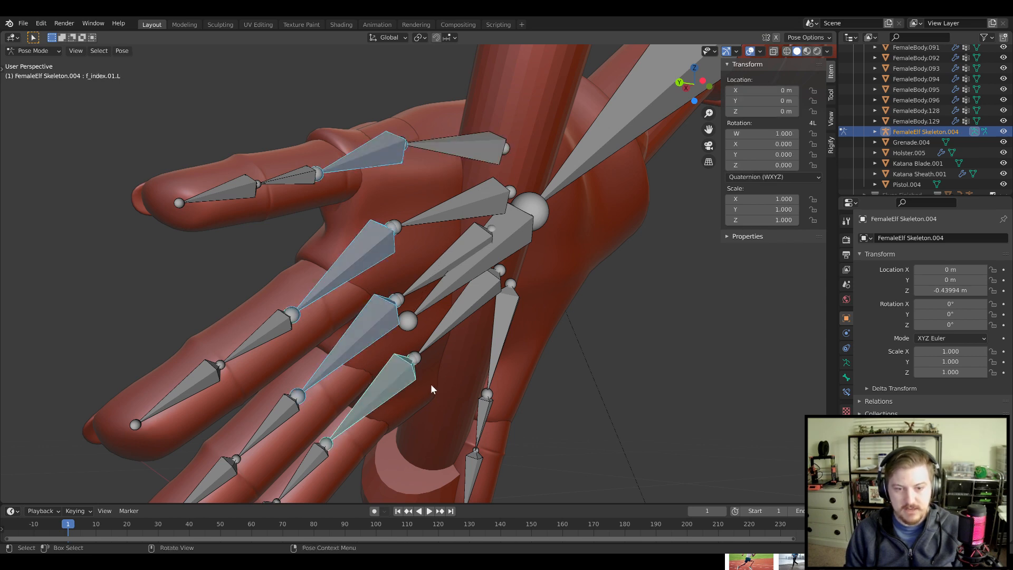
pyautogui.moveTo(431, 386)
pyautogui.mouseDown(button='middle')
pyautogui.moveTo(441, 341)
pyautogui.moveTo(420, 385)
pyautogui.mouseUp(button='middle')
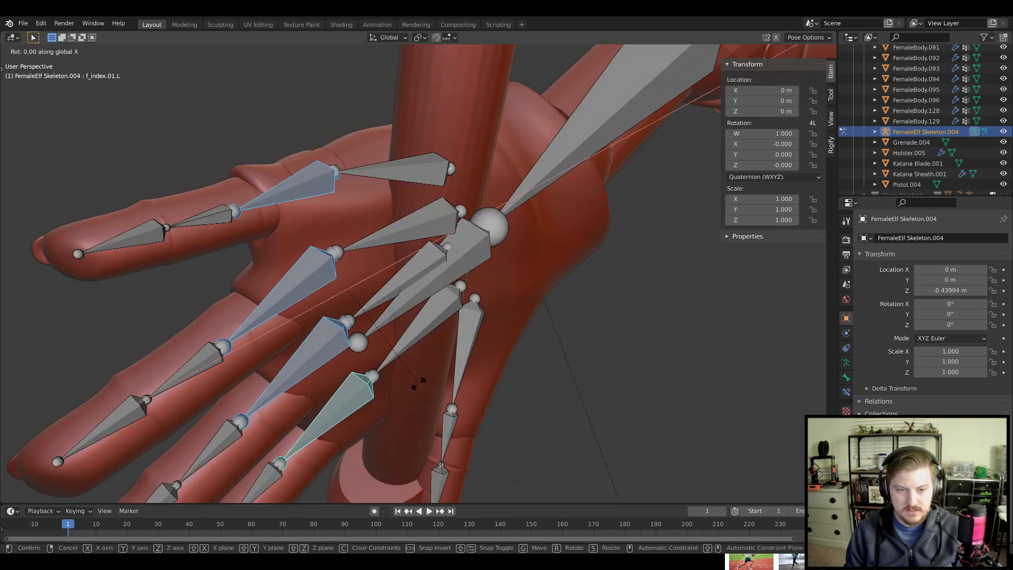
pyautogui.press('x')
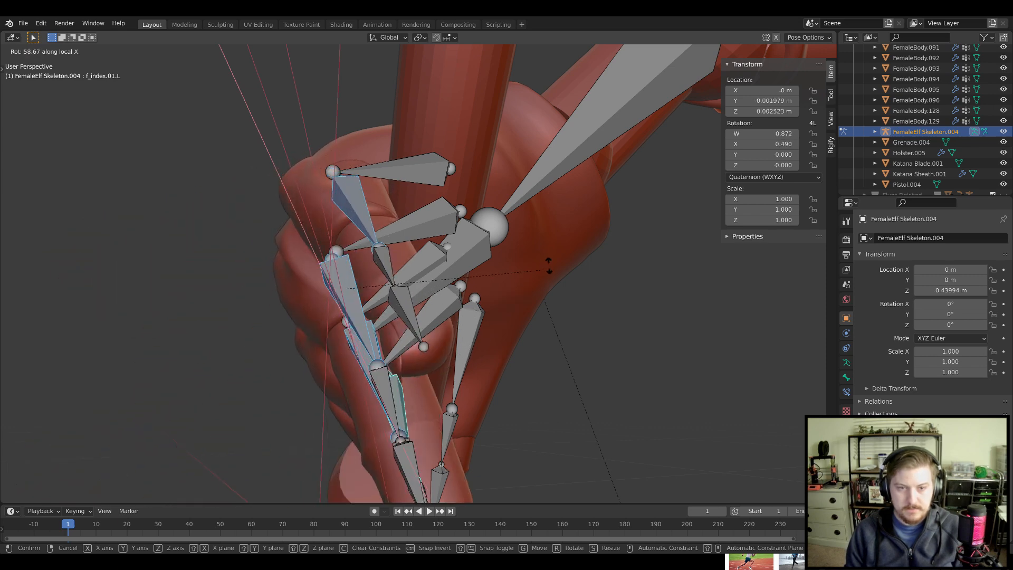
pyautogui.click(536, 289)
# Refine the four left .01 finger bones' rotation to about W 0.859, X 0.504, Y -0.054, Z -0.064 on f_index.01.L
pyautogui.moveTo(536, 289); pyautogui.dragTo(547, 311, button='middle')
pyautogui.press('r')
pyautogui.click(507, 352)
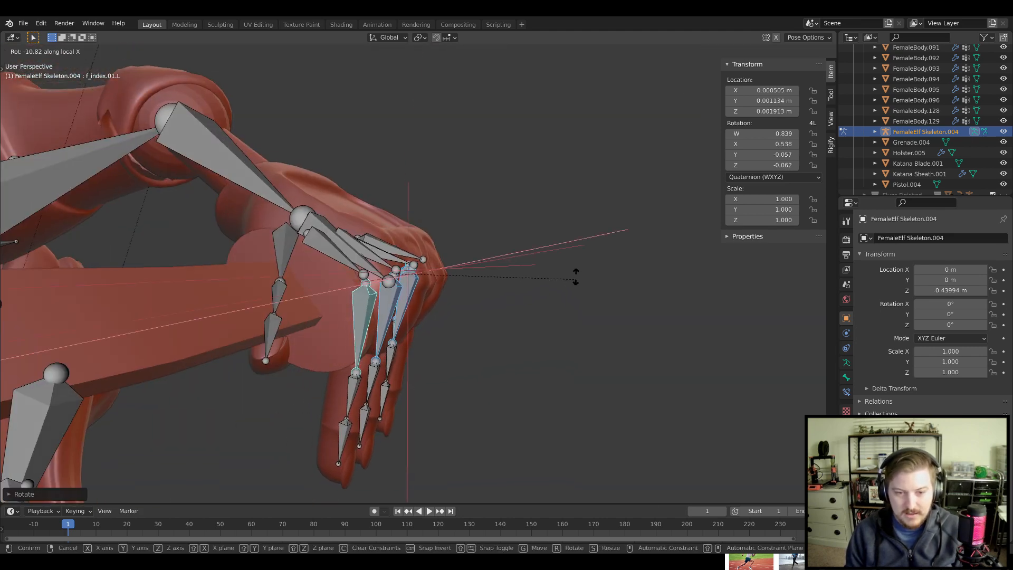
pyautogui.click(571, 311)
# Select the four left .02 finger bones and curl them around local X to about W 0.572, X 0.820 on f_pinky.02.L
pyautogui.moveTo(570, 313); pyautogui.dragTo(538, 167, button='middle')
pyautogui.keyDown('shift'); pyautogui.moveTo(504, 266); pyautogui.dragTo(532, 230, button='middle'); pyautogui.keyUp('shift')
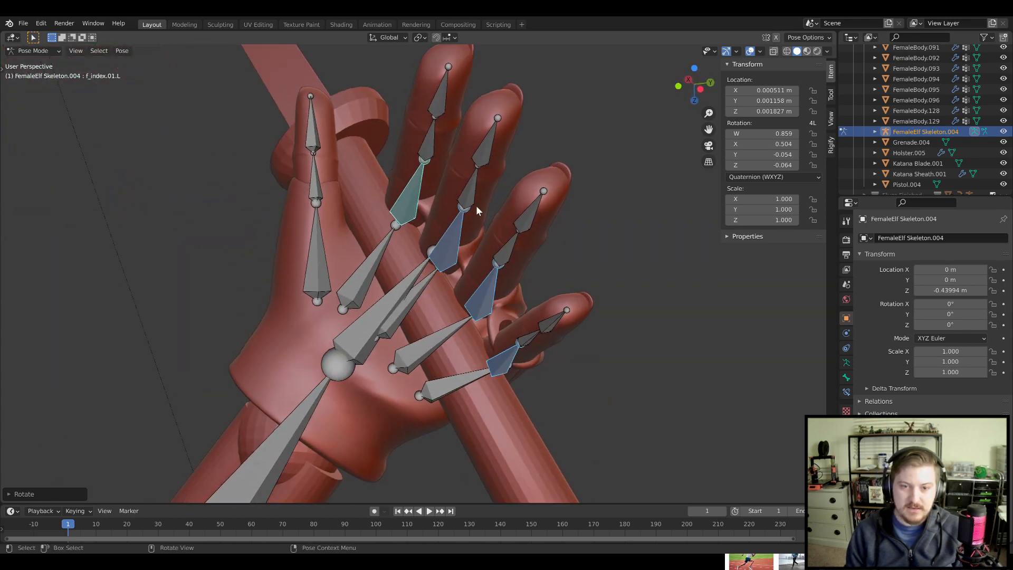
pyautogui.moveTo(477, 210); pyautogui.dragTo(583, 247, button='middle')
pyautogui.click(469, 173)
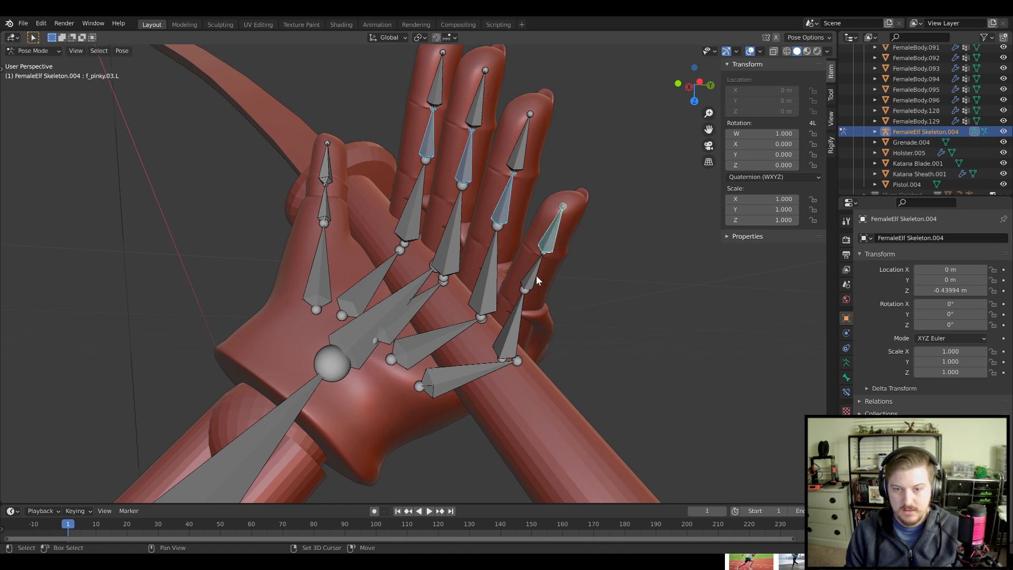
pyautogui.moveTo(581, 342); pyautogui.dragTo(578, 302, button='middle')
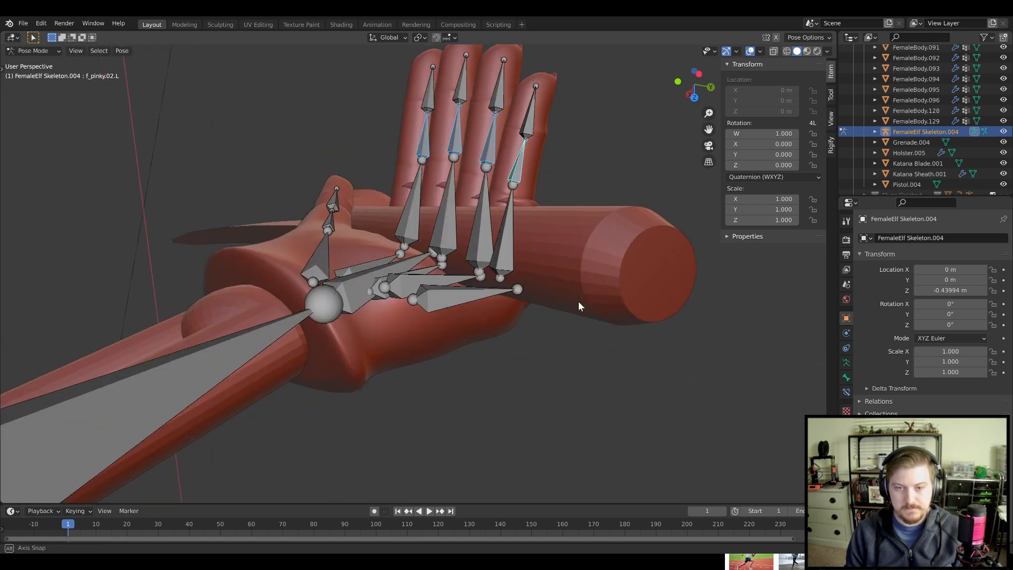
pyautogui.press('r')
pyautogui.press('x')
pyautogui.press('x')
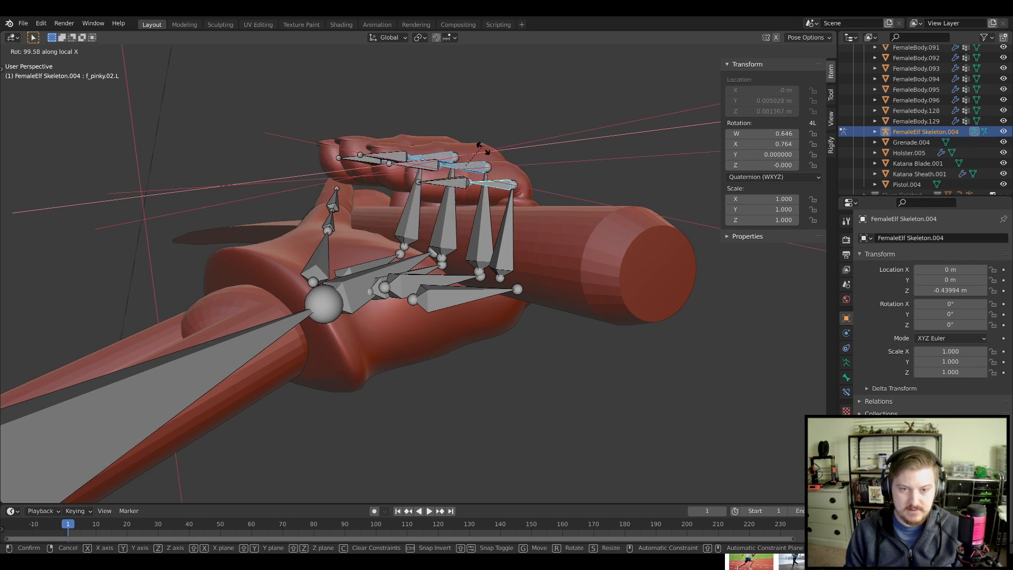
pyautogui.click(478, 143)
# Curl the left ring finger's .02 bone around local X to about W 0.526, X 0.850
pyautogui.moveTo(582, 176); pyautogui.dragTo(516, 305, button='middle')
pyautogui.scroll(4, 516, 305)
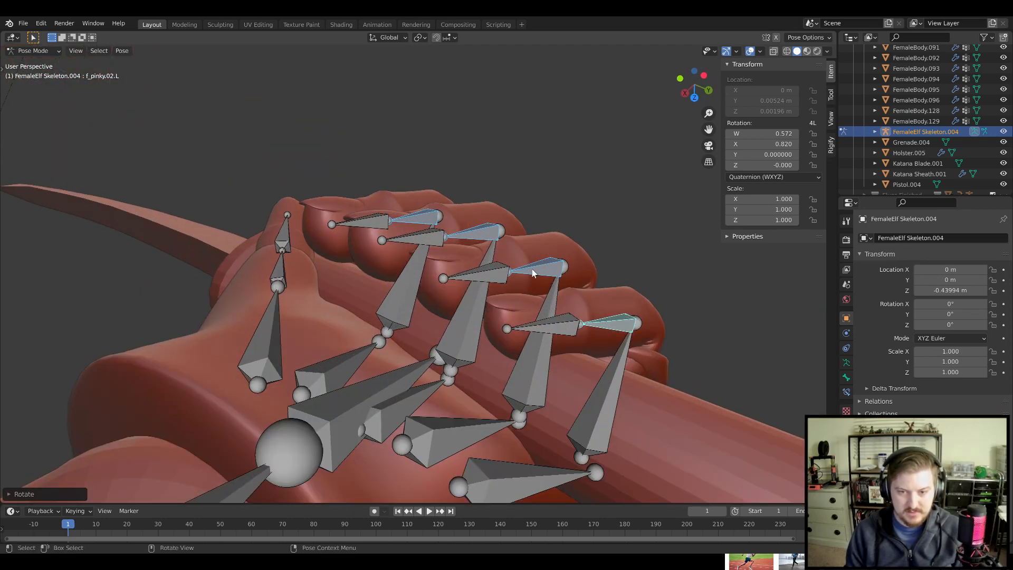
pyautogui.press('r')
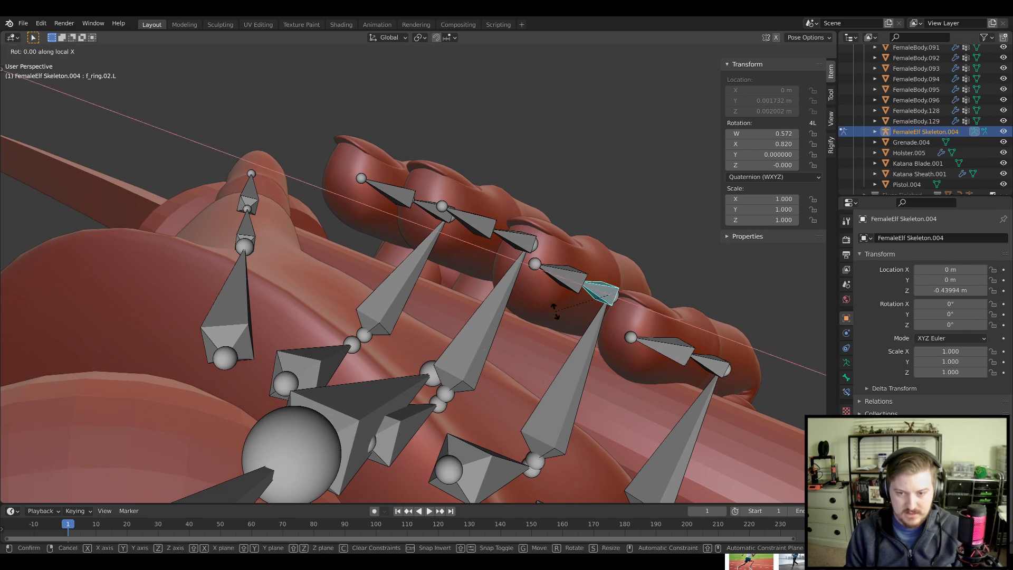
pyautogui.click(552, 311)
pyautogui.moveTo(552, 311); pyautogui.dragTo(531, 264, button='middle')
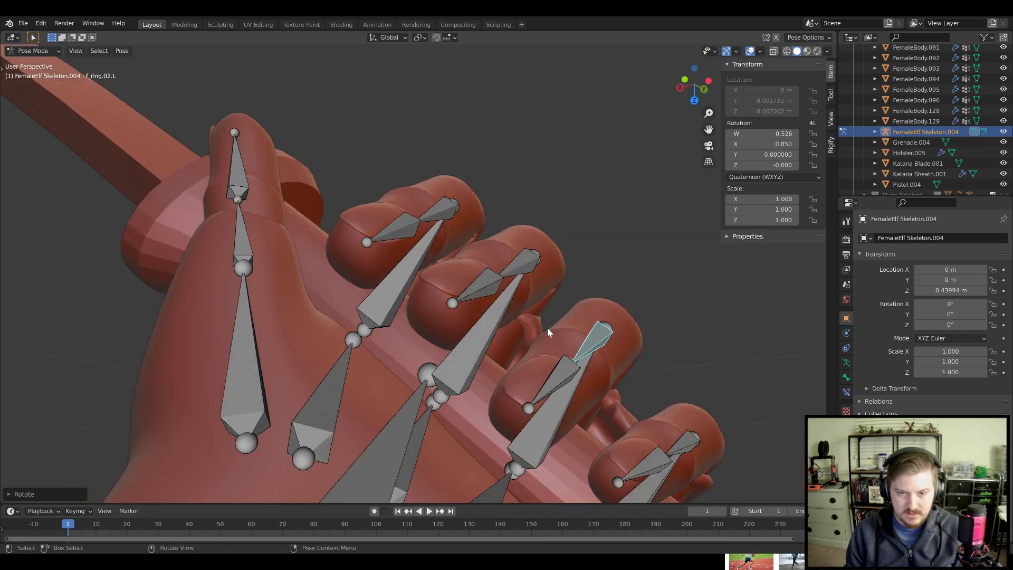
# Curl the left middle finger's .02 bone around local X to about W 0.414, X 0.910
pyautogui.moveTo(546, 328); pyautogui.dragTo(546, 307, button='middle')
pyautogui.click(523, 257)
pyautogui.press('r')
pyautogui.press('x')
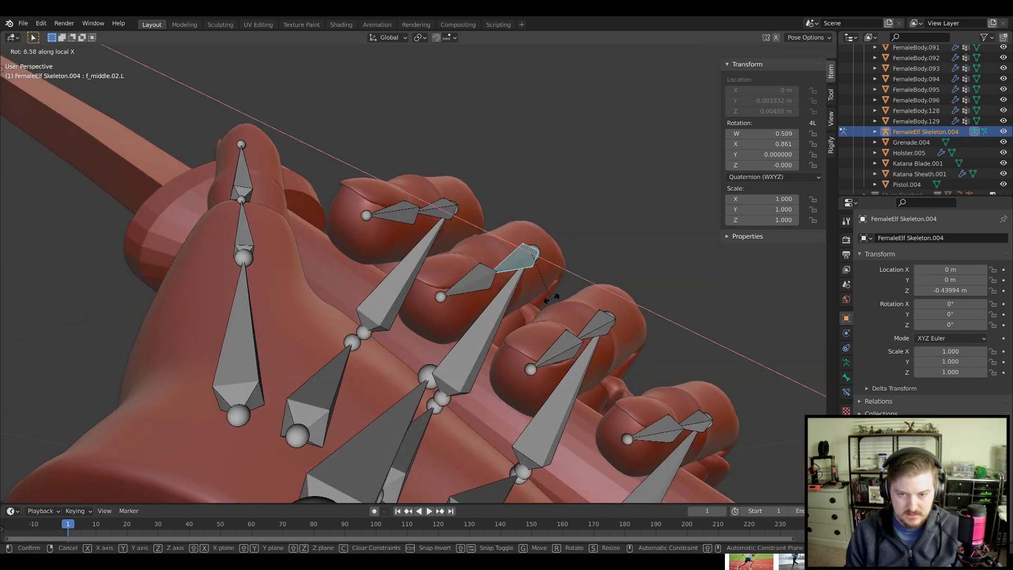
pyautogui.click(552, 281)
# Select the four left .01 finger bones and curl them around local X to about W 0.762, X 0.642, Y -0.068, Z -0.050 on f_pinky.01.L
pyautogui.moveTo(551, 280); pyautogui.dragTo(397, 341, button='middle')
pyautogui.click(416, 329)
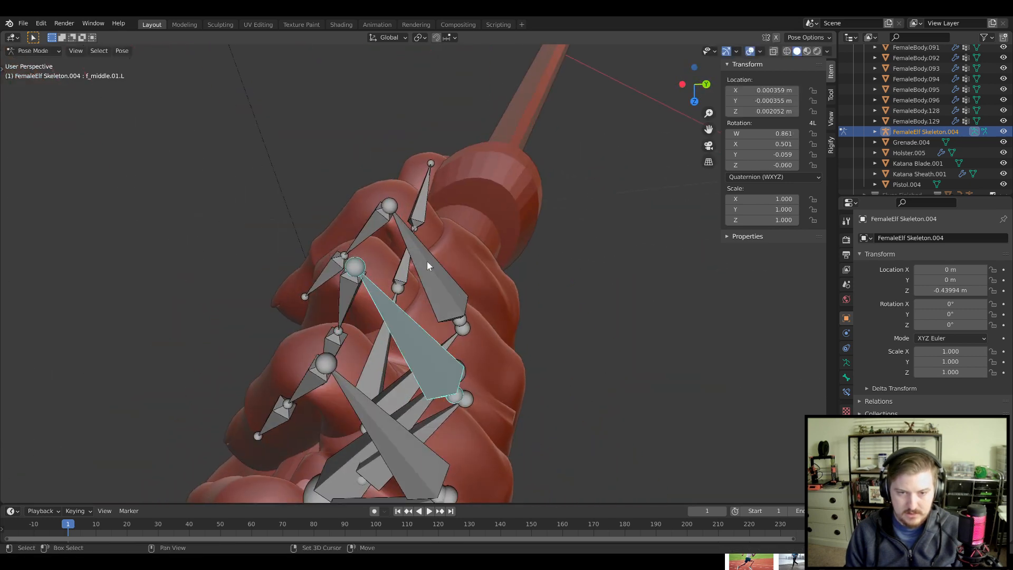
pyautogui.keyDown('shift'); pyautogui.click(426, 261); pyautogui.keyUp('shift')
pyautogui.keyDown('shift'); pyautogui.click(381, 436); pyautogui.keyUp('shift')
pyautogui.moveTo(381, 436); pyautogui.dragTo(486, 405, button='middle')
pyautogui.keyDown('shift'); pyautogui.click(487, 404); pyautogui.keyUp('shift')
pyautogui.press('r')
pyautogui.press('x')
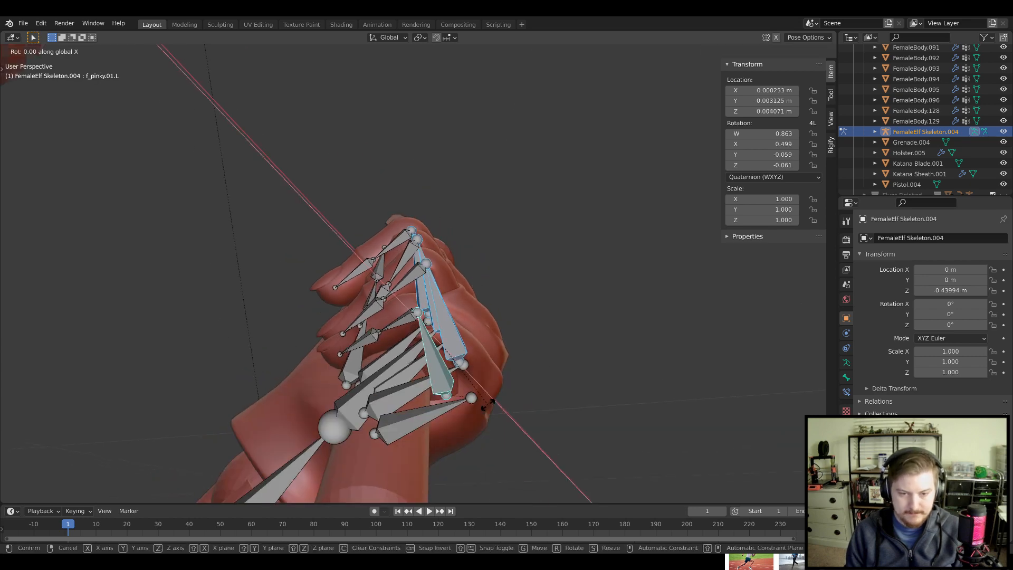
pyautogui.press('x')
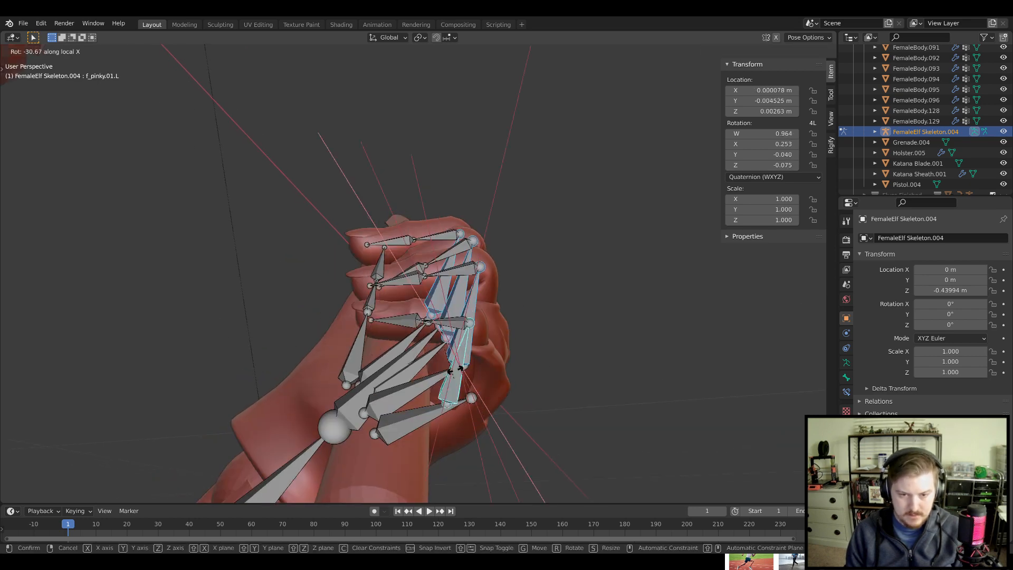
pyautogui.click(700, 394)
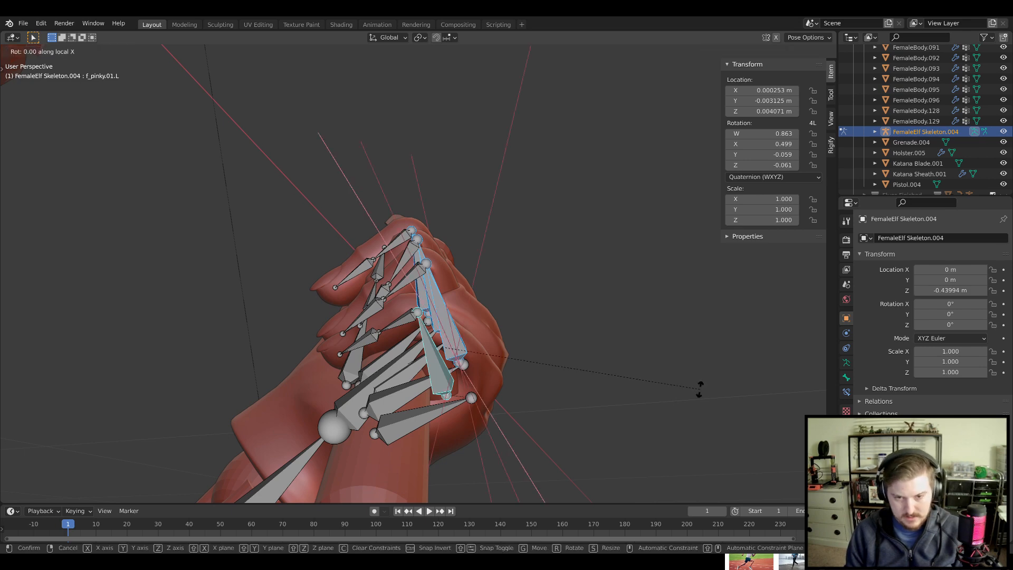
pyautogui.click(648, 310)
# Curl the left index finger's .02 bone around local X to about W 0.507, X 0.862
pyautogui.moveTo(648, 310); pyautogui.dragTo(584, 332, button='middle')
pyautogui.scroll(5, 509, 281)
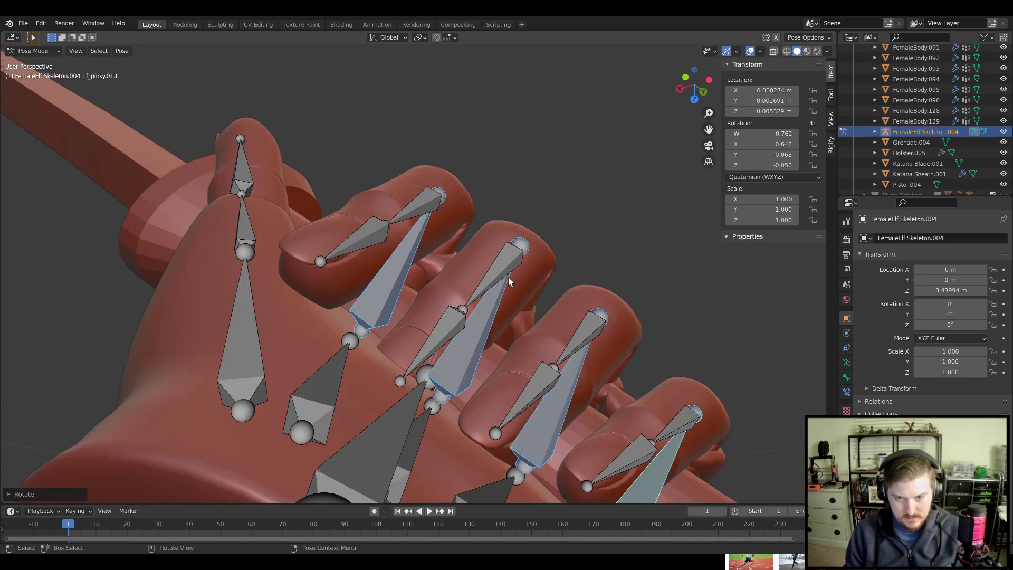
pyautogui.click(409, 209)
pyautogui.moveTo(522, 295); pyautogui.dragTo(444, 309, button='middle')
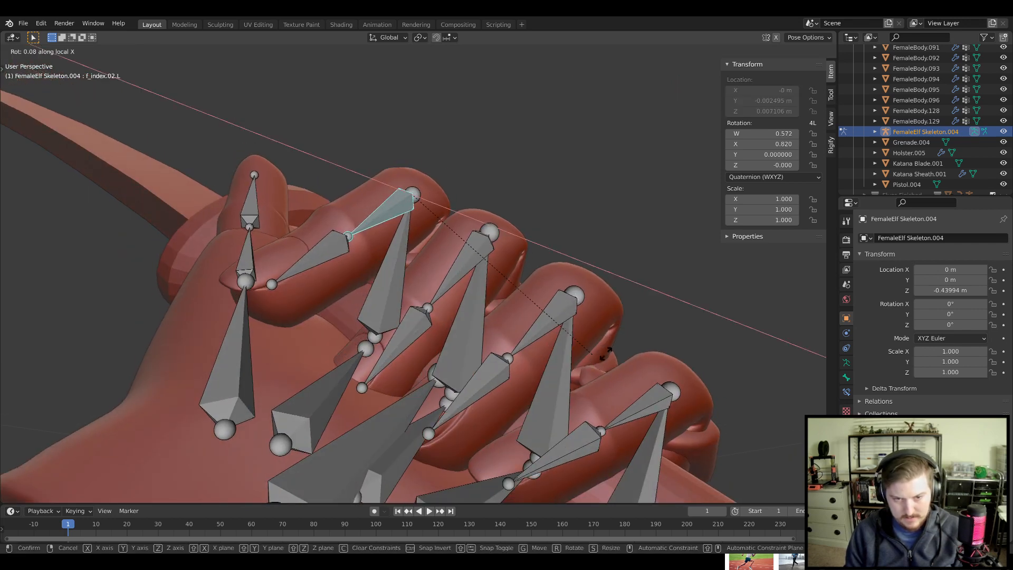
pyautogui.click(623, 330)
pyautogui.moveTo(623, 330); pyautogui.dragTo(554, 428, button='middle')
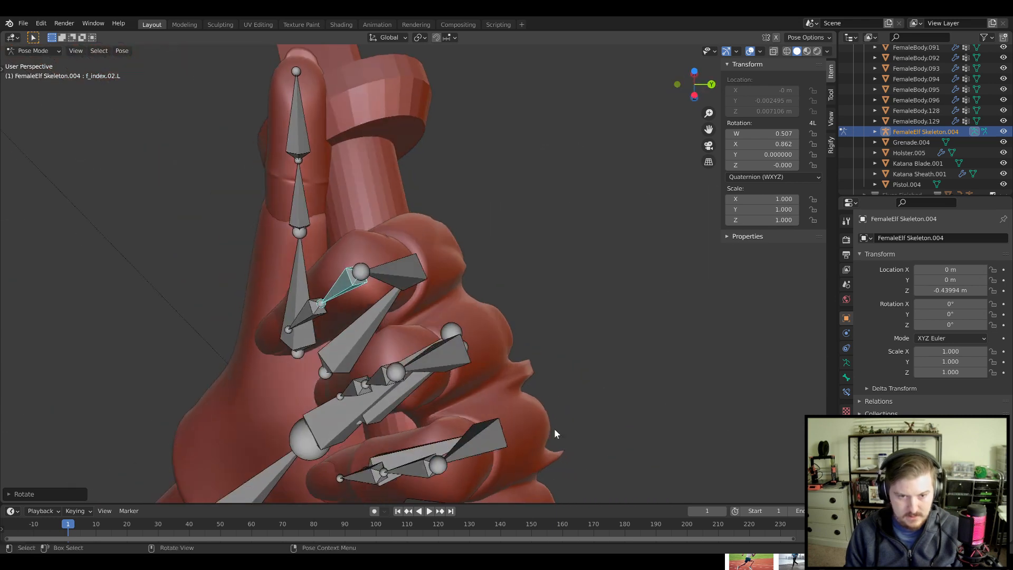
# Hide the elf's skeleton and examine the left hand's grip on the katana from several sides
pyautogui.scroll(-3, 546, 414)
pyautogui.moveTo(531, 392); pyautogui.dragTo(596, 338, button='middle')
pyautogui.click(1003, 132)
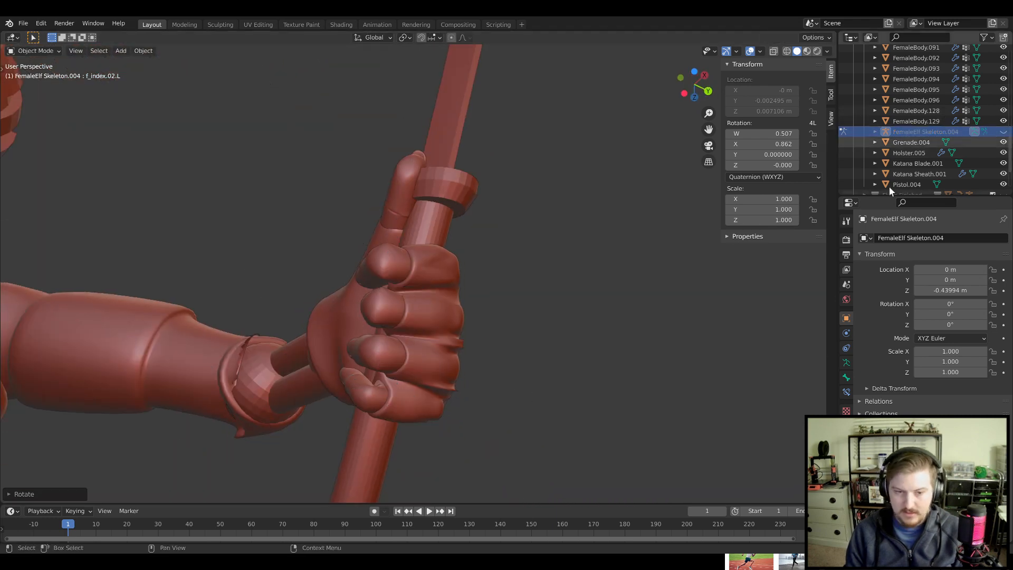
pyautogui.scroll(-4, 496, 411)
pyautogui.moveTo(486, 421); pyautogui.dragTo(672, 169, button='middle')
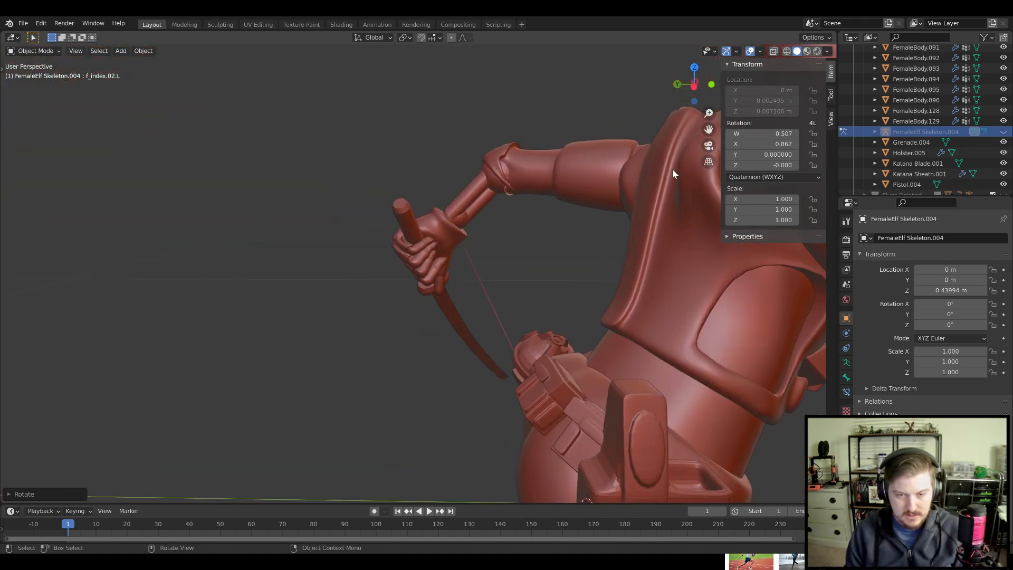
# Show the skeleton in Pose Mode again and rotate the left middle finger's .02 bone to about W 0.524, X 0.852
pyautogui.scroll(5, 421, 299)
pyautogui.hotkey('ctrl', 'Tab')
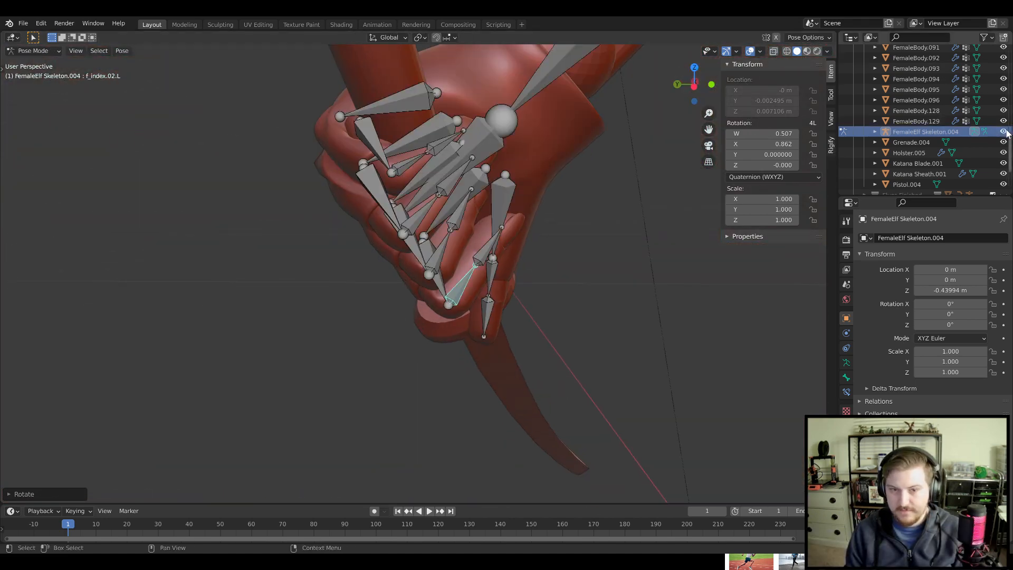
pyautogui.click(442, 251)
pyautogui.moveTo(507, 245); pyautogui.dragTo(631, 213, button='middle')
pyautogui.scroll(3, 553, 256)
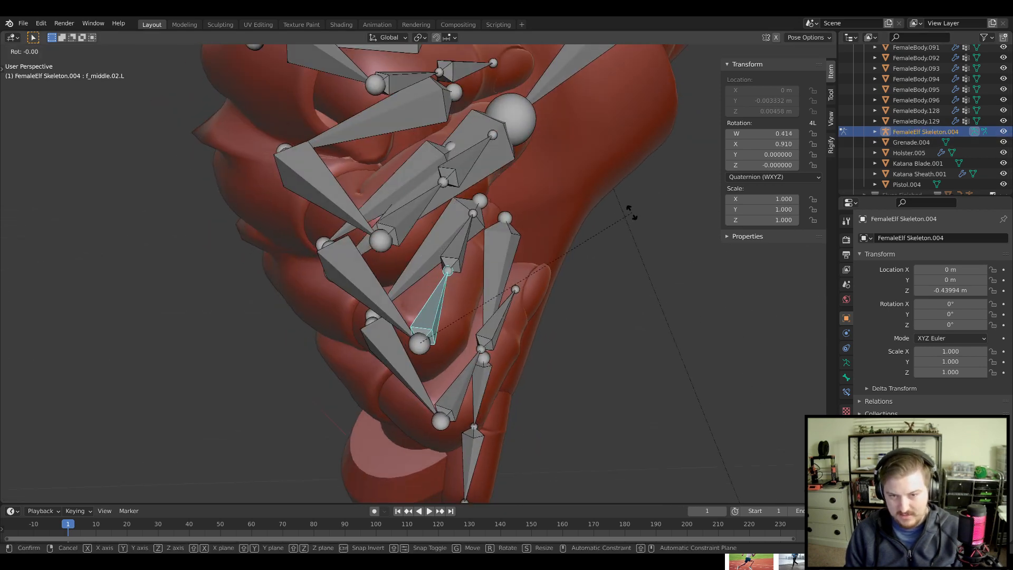
pyautogui.click(682, 258)
# Hide the skeleton to check the left fingers and thumb against the handle, and return it to view in Pose Mode
pyautogui.click(1004, 132)
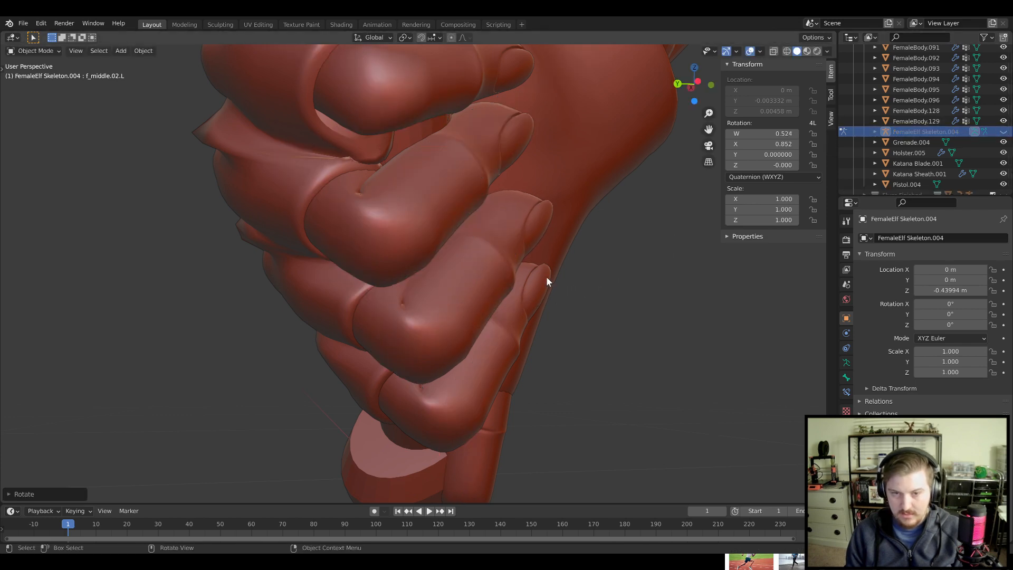
pyautogui.moveTo(545, 280); pyautogui.dragTo(522, 243, button='middle')
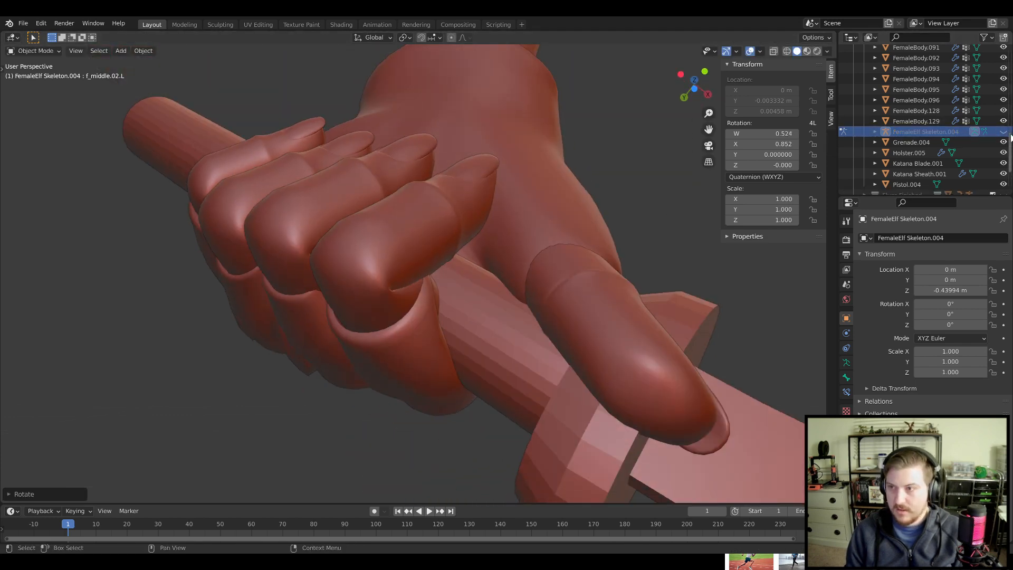
pyautogui.click(1004, 132)
pyautogui.hotkey('ctrl', 'Tab')
# Bend the left thumb's .02 bone around local X to about W 0.935, X 0.356
pyautogui.click(525, 233)
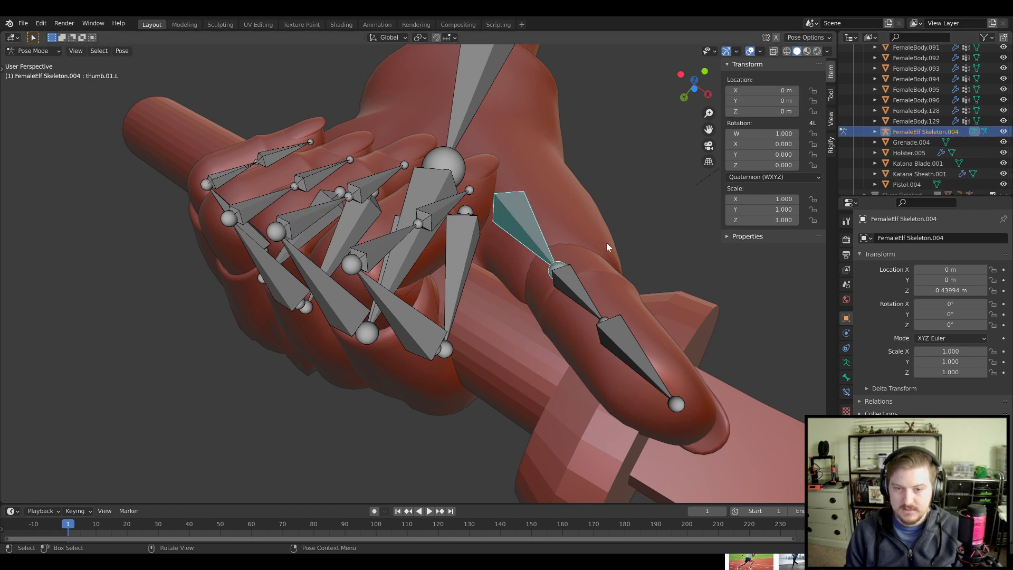
pyautogui.scroll(2, 611, 243)
pyautogui.moveTo(620, 248); pyautogui.dragTo(707, 311, button='middle')
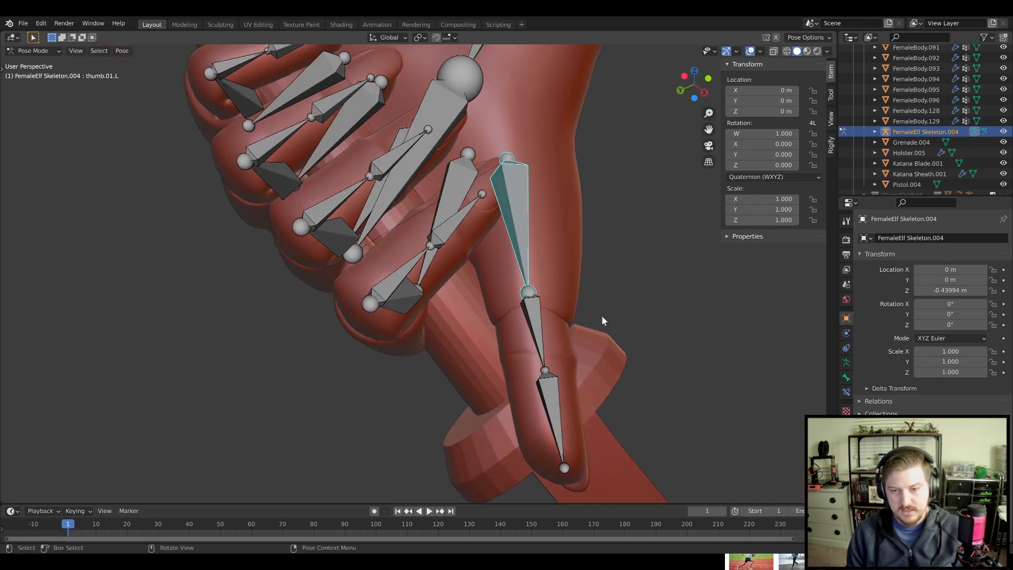
pyautogui.press(']')
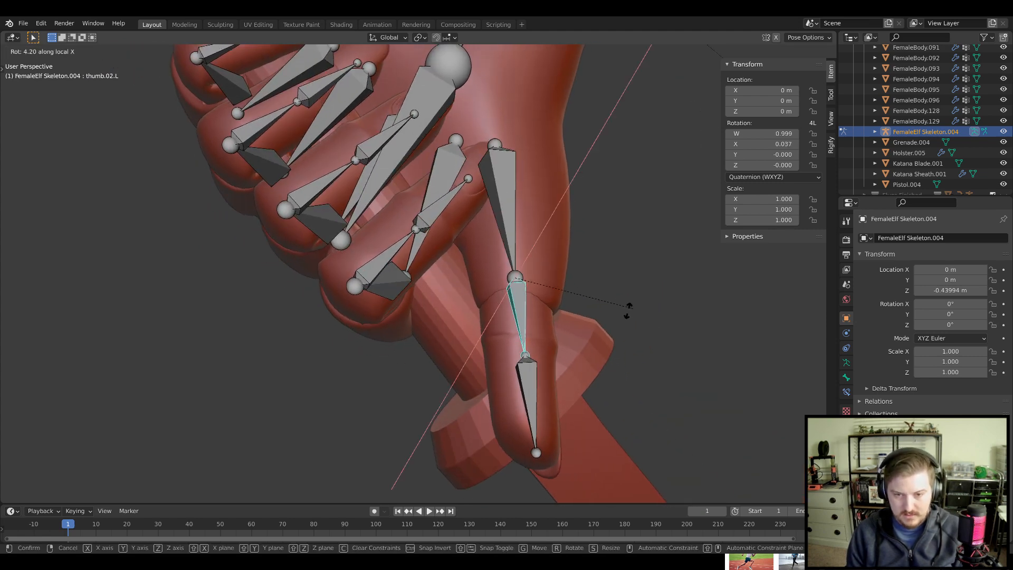
pyautogui.click(551, 324)
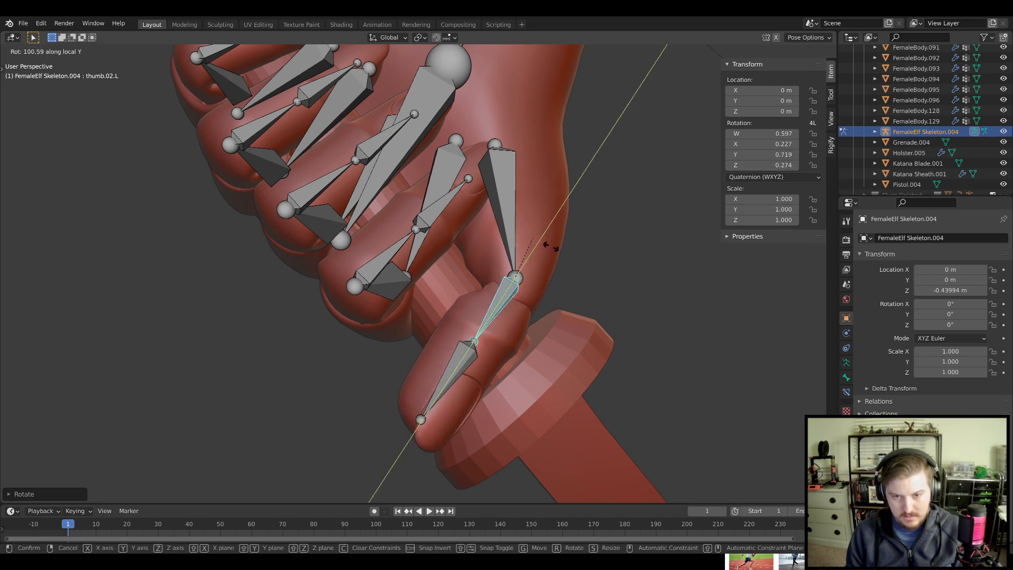
pyautogui.press('Escape')
pyautogui.moveTo(501, 245); pyautogui.dragTo(371, 375, button='middle')
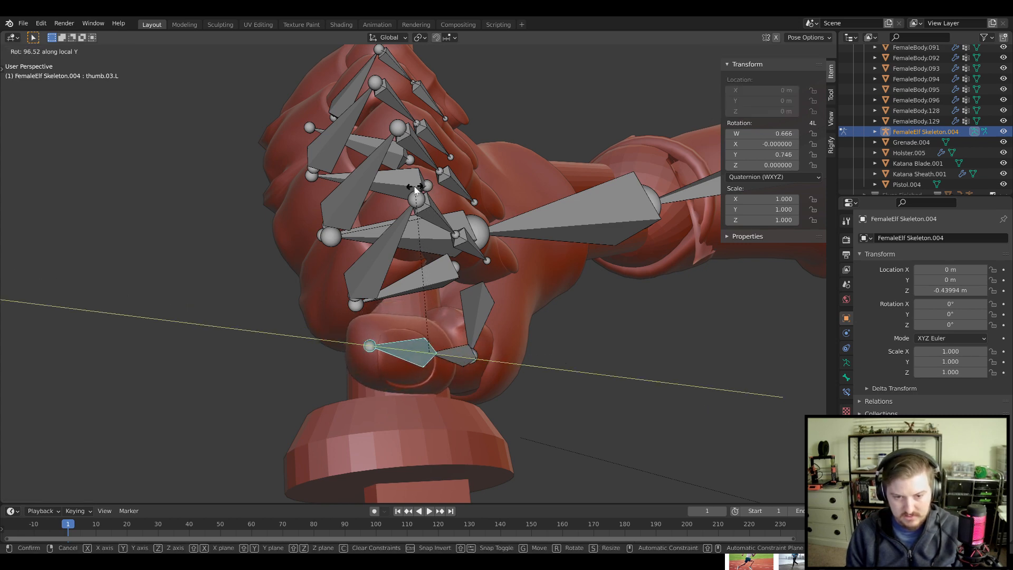
pyautogui.press('Escape')
pyautogui.moveTo(415, 189); pyautogui.dragTo(395, 324, button='middle')
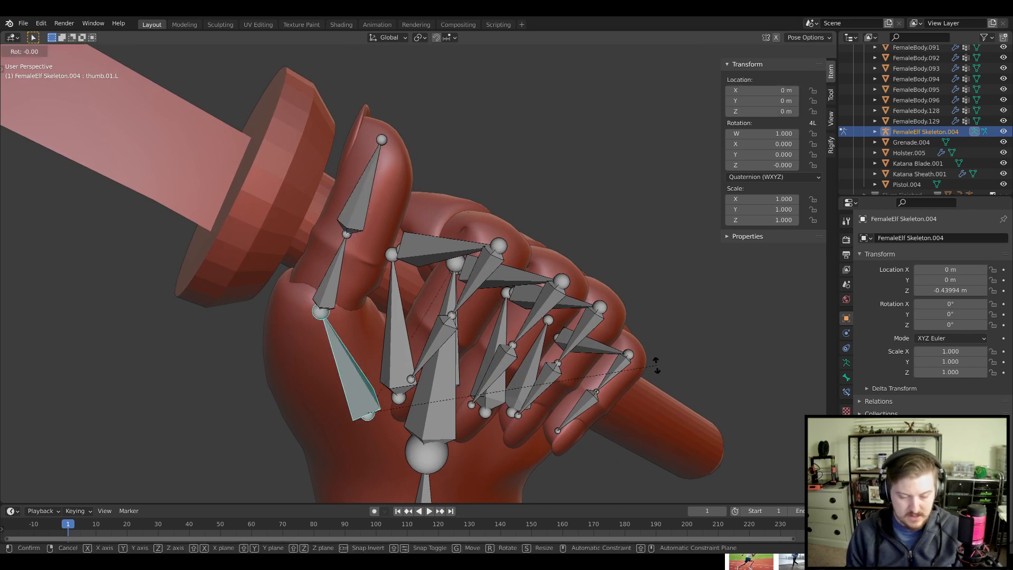
pyautogui.rightClick(687, 356)
# Twist the left thumb's .01 bone around local Y by about 40.5°
pyautogui.press('r')
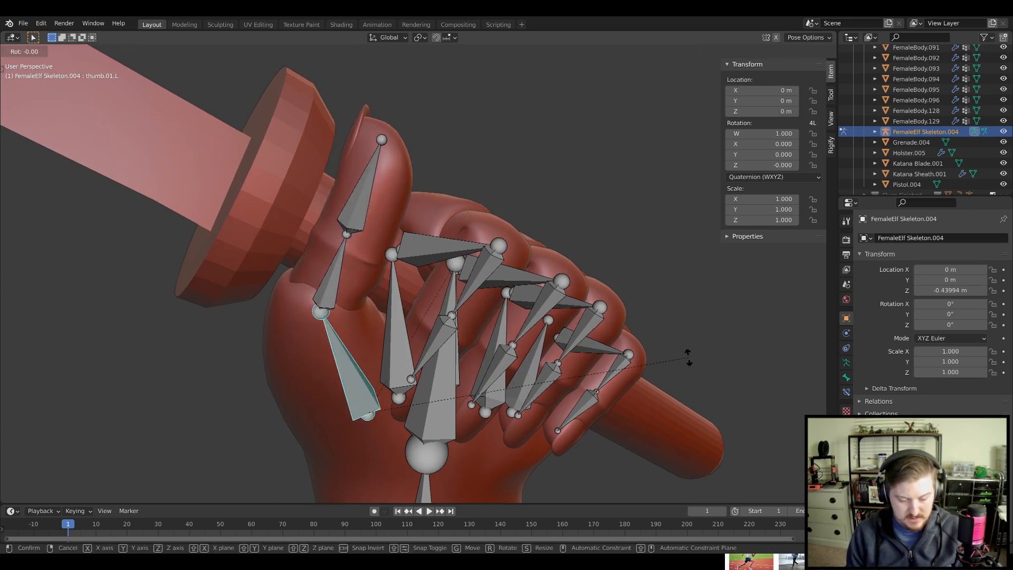
pyautogui.press('y')
pyautogui.press('y')
pyautogui.moveTo(583, 285)
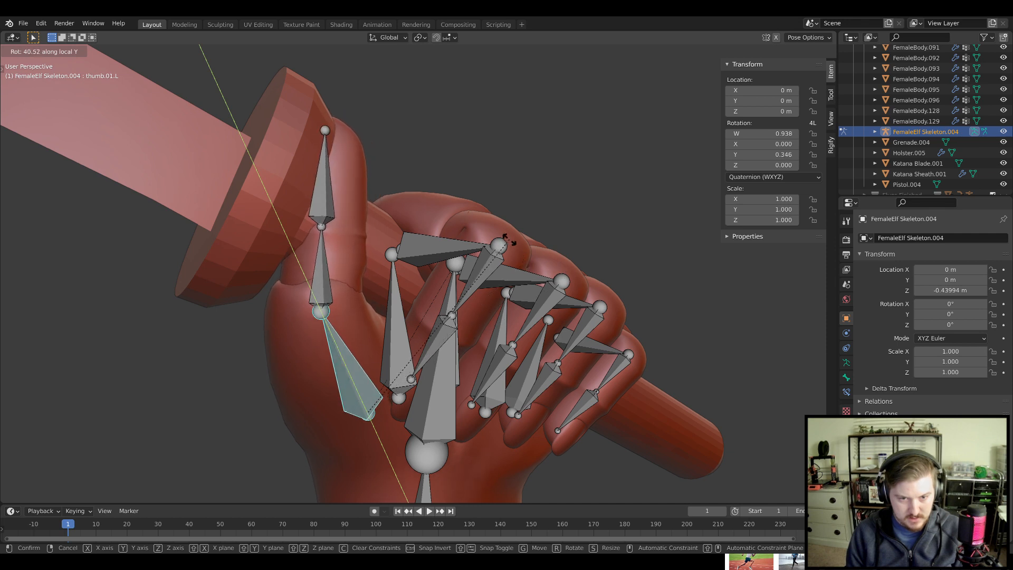
pyautogui.click(509, 242)
# Rotate the left thumb's .01 bone around local Z to about W 0.936, X 0.023, Y 0.346, Z 0.061
pyautogui.press('r')
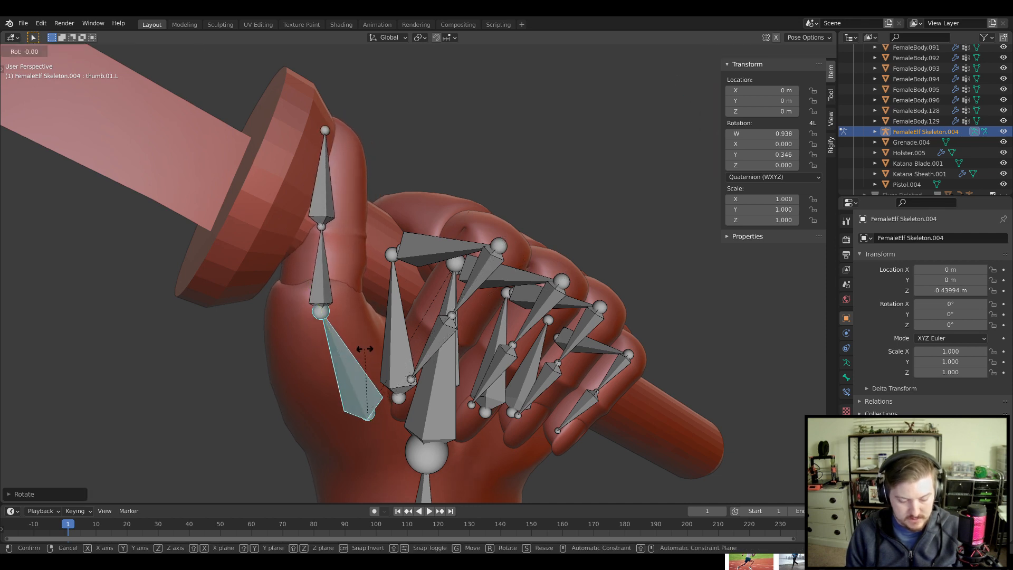
pyautogui.press('x')
pyautogui.press('x')
pyautogui.press('x')
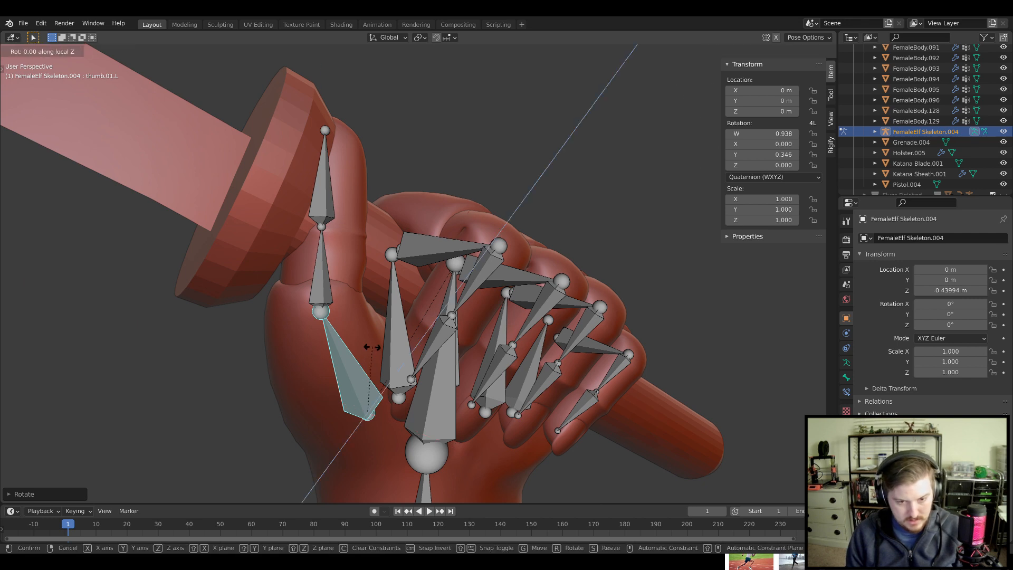
pyautogui.click(409, 342)
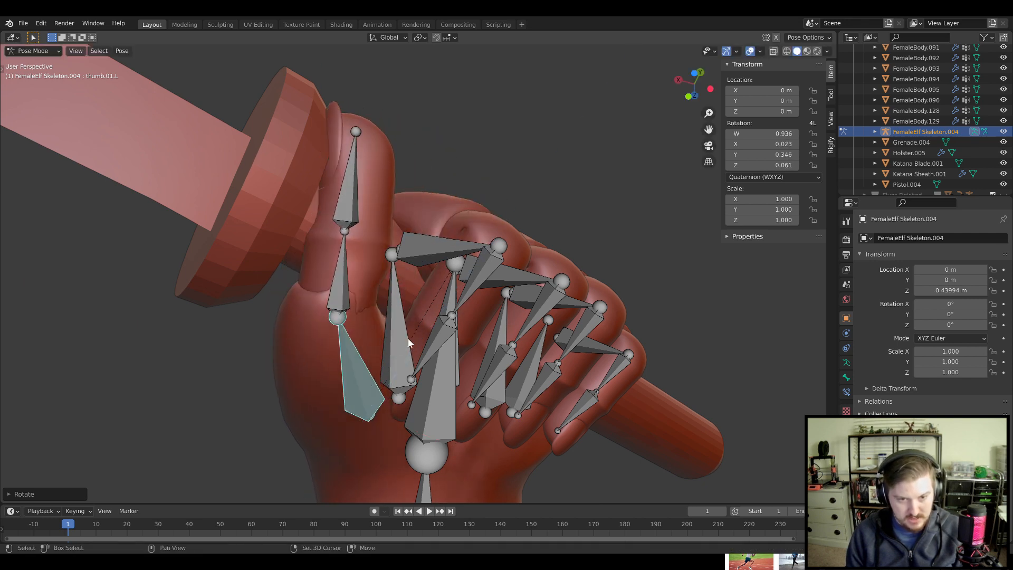
# Try twisting the left thumb's .01 bone further around Y to about W 0.863, X 0.012, Y 0.502, Z 0.064, and undo it
pyautogui.keyDown('shift'); pyautogui.moveTo(408, 338); pyautogui.dragTo(451, 341, button='middle'); pyautogui.keyUp('shift')
pyautogui.scroll(2, 432, 367)
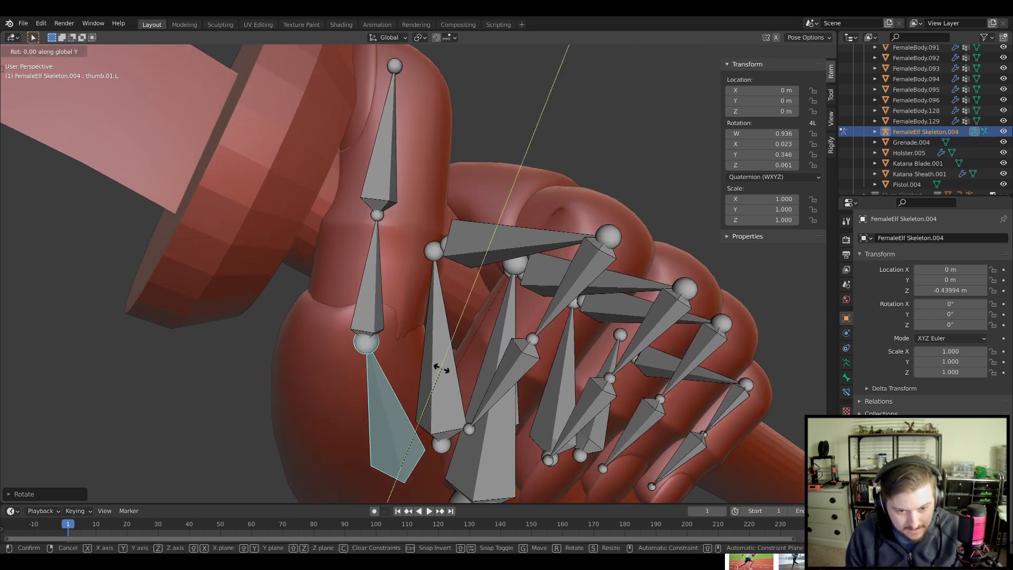
pyautogui.click(413, 293)
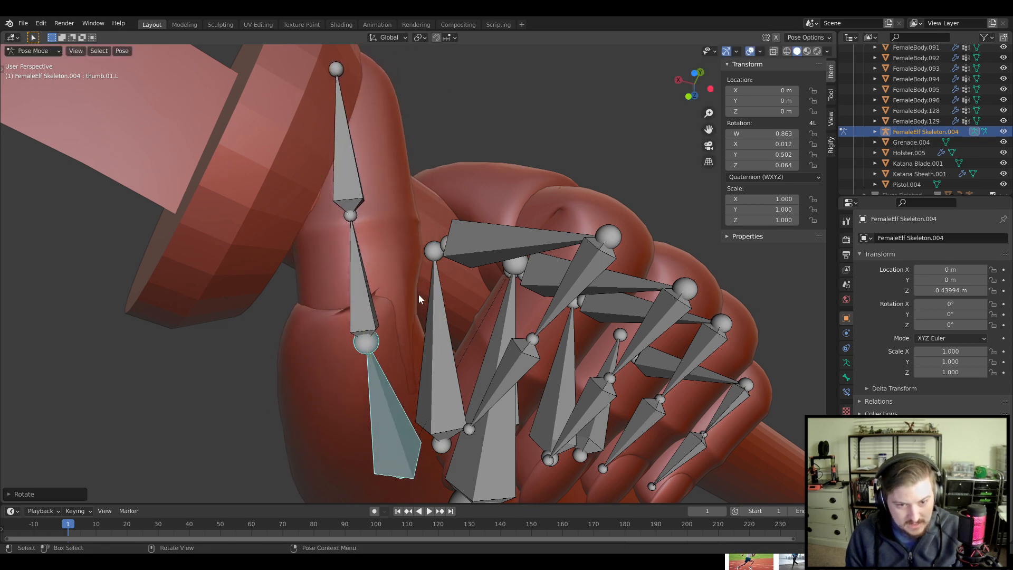
pyautogui.hotkey('ctrl', 'z')
# Save the posed scene to the current Blender file
pyautogui.scroll(-3, 419, 315)
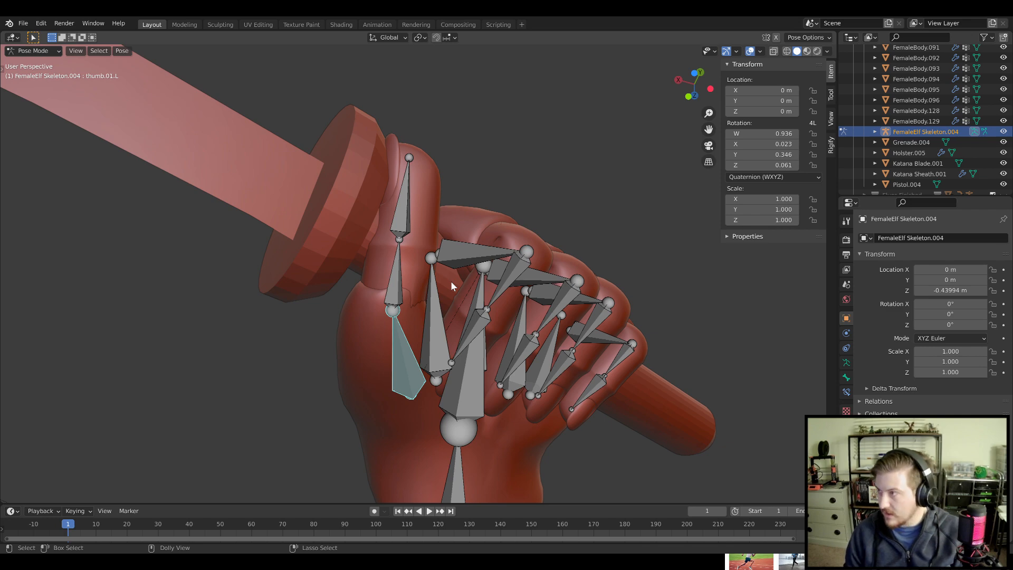
pyautogui.hotkey('ctrl', 's')
pyautogui.keyDown('shift'); pyautogui.moveTo(449, 264); pyautogui.dragTo(468, 272, button='middle'); pyautogui.keyUp('shift')
pyautogui.scroll(2, 470, 280)
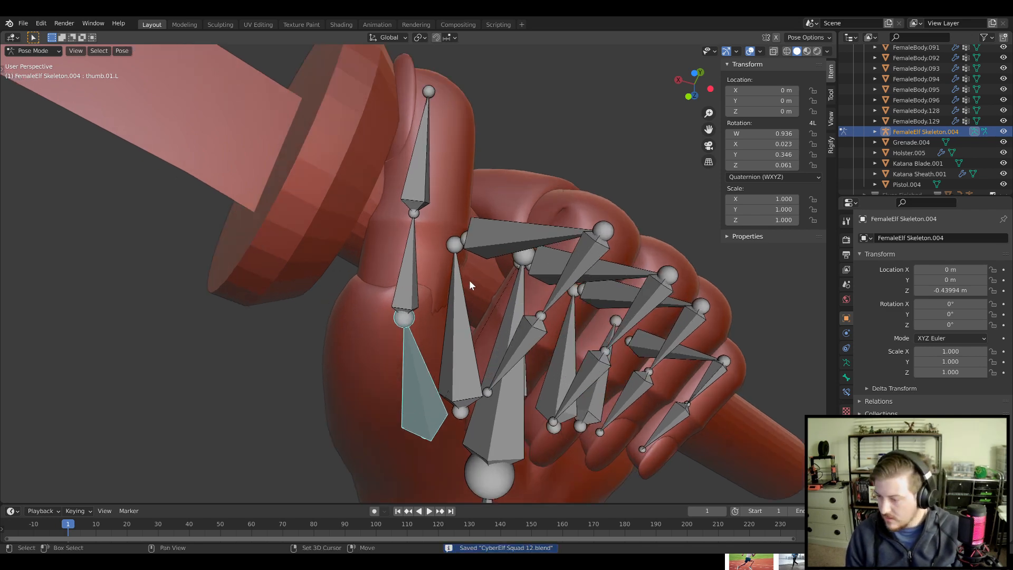
# Rotate the left thumb's .02 bone slightly around local Z, towards the curled fingers
pyautogui.scroll(3, 480, 322)
pyautogui.moveTo(480, 327); pyautogui.dragTo(454, 337, button='middle')
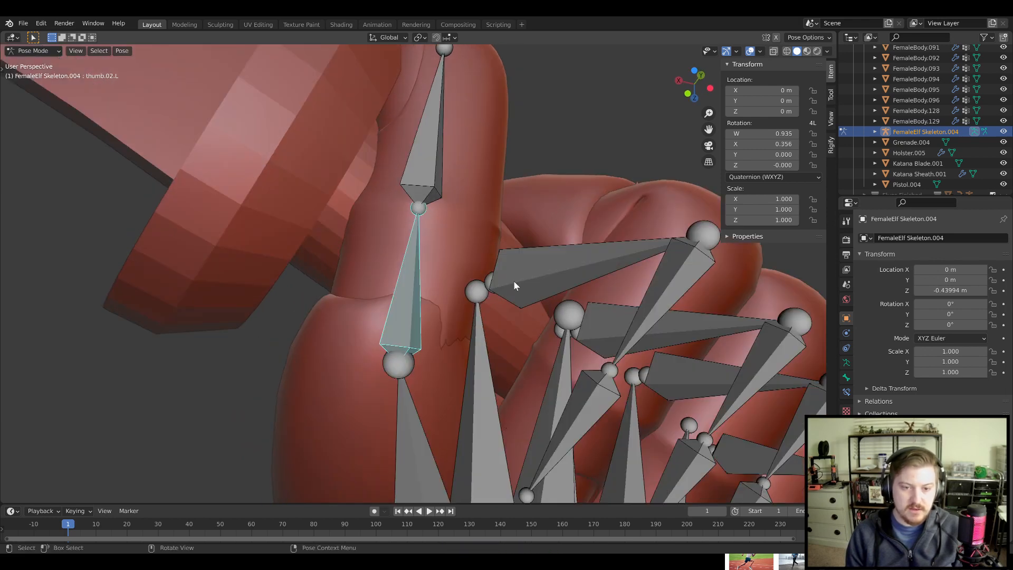
pyautogui.press('r')
pyautogui.press('x')
pyautogui.press('x')
pyautogui.rightClick(534, 289)
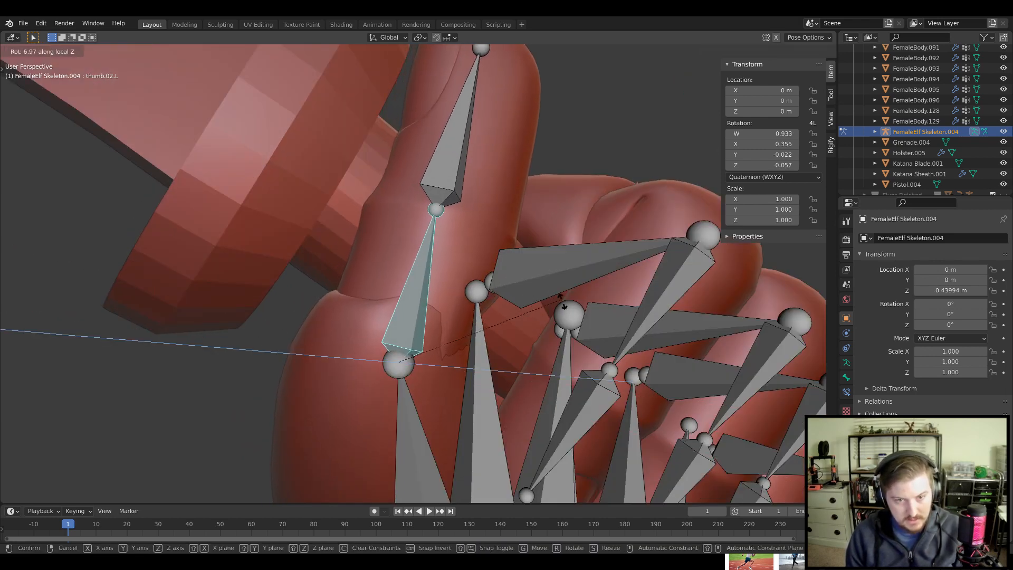
pyautogui.click(567, 307)
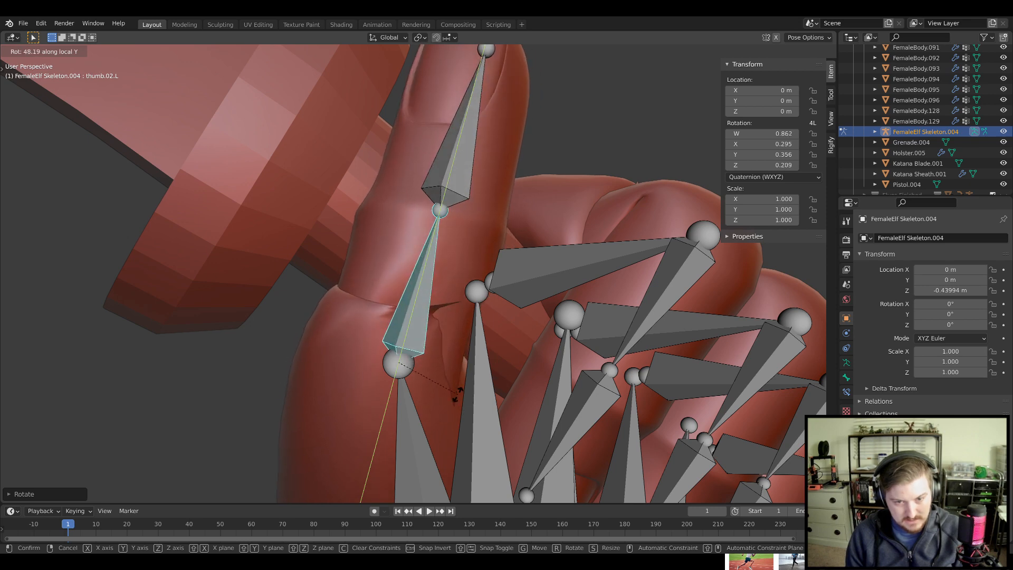
# Twist the left thumb's .02 bone around local Y to about W 0.862, X 0.295, Y 0.356, Z 0.209, and its .03 bone around local Y
pyautogui.click(459, 395)
pyautogui.keyDown('shift'); pyautogui.moveTo(505, 286); pyautogui.dragTo(479, 379, button='middle'); pyautogui.keyUp('shift')
pyautogui.click(432, 258)
pyautogui.moveTo(621, 279); pyautogui.dragTo(530, 332, button='middle')
pyautogui.press('r')
pyautogui.press('y')
pyautogui.press('y')
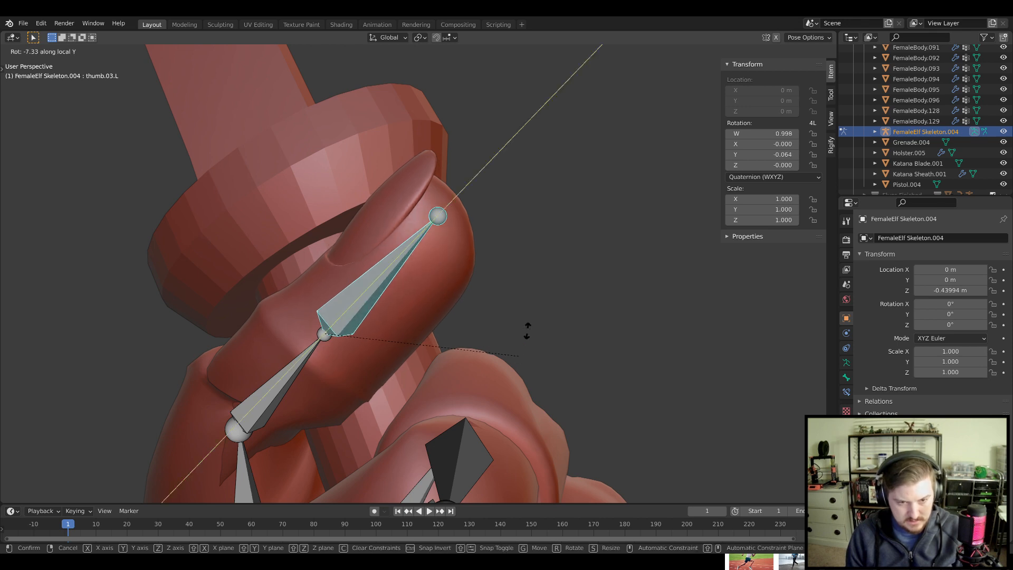
pyautogui.click(457, 190)
# Rotate the left thumb's .03 bone around local X to about W 0.903, X 0.173, Y 0.387, Z -0.074
pyautogui.moveTo(540, 237); pyautogui.dragTo(495, 208, button='middle')
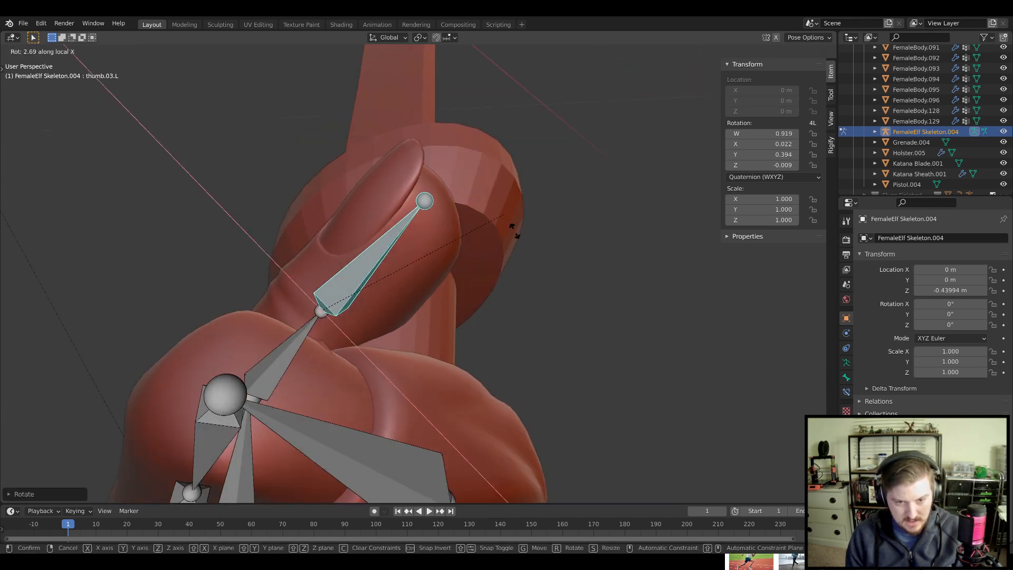
pyautogui.click(520, 271)
pyautogui.scroll(-8, 521, 269)
pyautogui.moveTo(522, 270); pyautogui.dragTo(601, 311, button='middle')
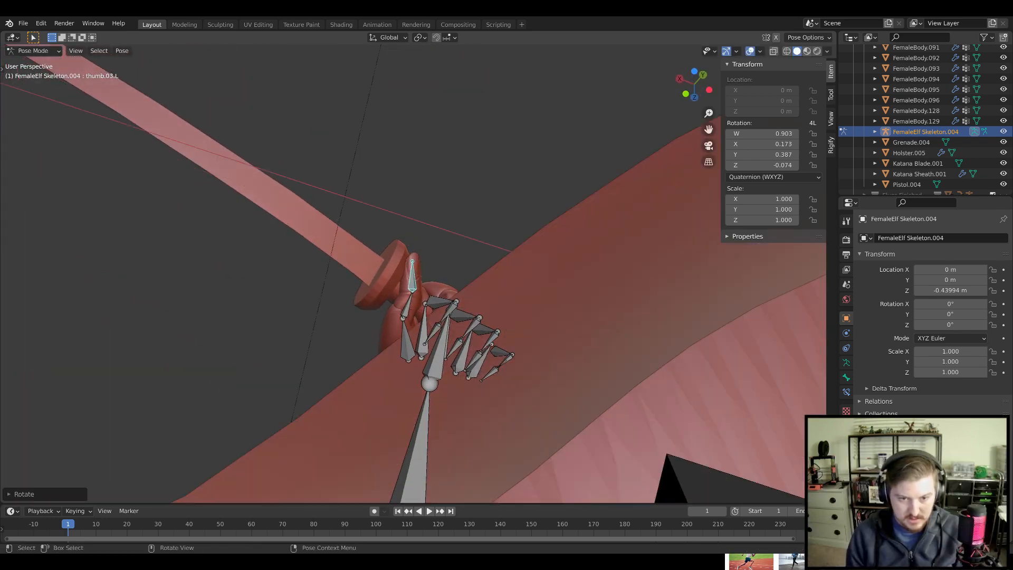
# Rotate the left thumb's .01 bone to about W 0.914, X 0.053, Y 0.375, Z 0.144
pyautogui.moveTo(538, 327)
pyautogui.mouseDown(button='middle')
pyautogui.moveTo(511, 293)
pyautogui.moveTo(505, 248)
pyautogui.moveTo(532, 283)
pyautogui.moveTo(463, 290)
pyautogui.moveTo(547, 199)
pyautogui.moveTo(579, 203)
pyautogui.moveTo(507, 228)
pyautogui.moveTo(449, 346)
pyautogui.moveTo(483, 315)
pyautogui.moveTo(546, 296)
pyautogui.moveTo(570, 274)
pyautogui.moveTo(597, 306)
pyautogui.moveTo(529, 334)
pyautogui.mouseUp(button='middle')
pyautogui.scroll(5, 512, 293)
pyautogui.click(453, 323)
pyautogui.press('r')
pyautogui.click(578, 284)
pyautogui.click(437, 289)
pyautogui.scroll(2, 595, 293)
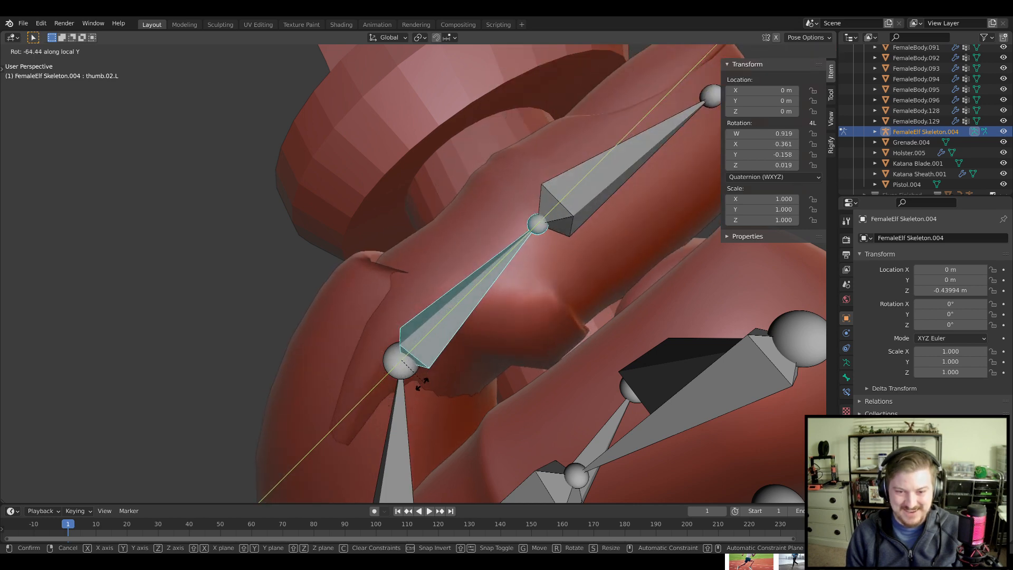
pyautogui.rightClick(426, 380)
# Twist the left thumb's .03 bone around local Y to about W 0.969, X 0.106, Y -0.159, Z -0.156
pyautogui.press(']')
pyautogui.press('r')
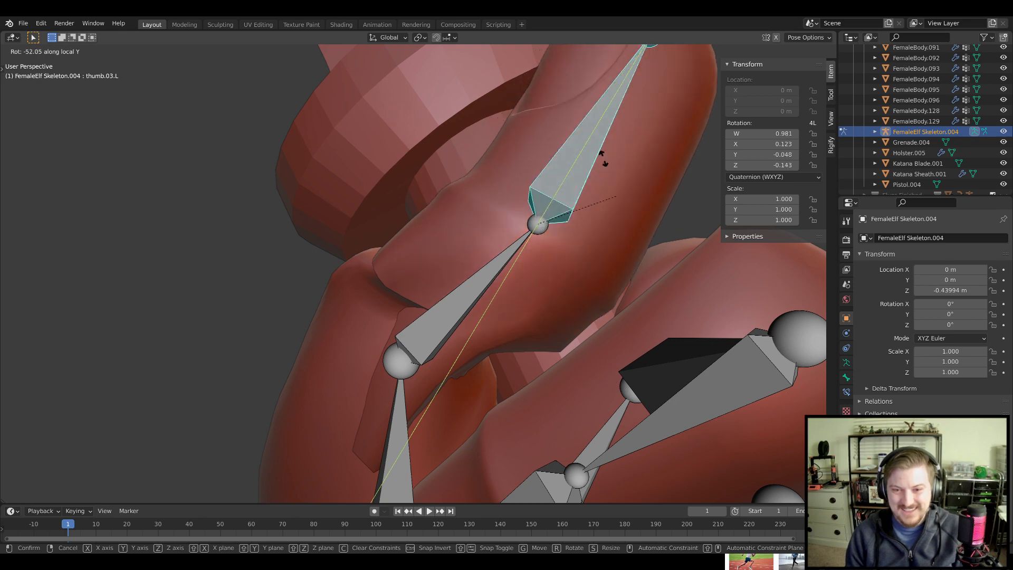
pyautogui.click(598, 196)
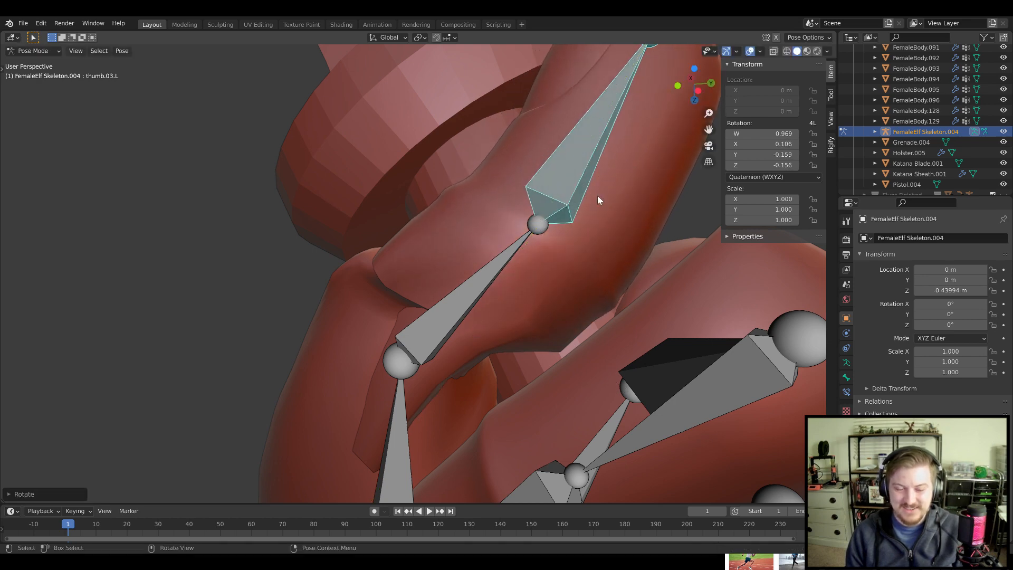
# Twist the left thumb's .02 bone around local Y to about W 0.928, X 0.344, Y 0.086, Z 0.112
pyautogui.scroll(-6, 597, 199)
pyautogui.moveTo(500, 297)
pyautogui.mouseDown(button='middle')
pyautogui.moveTo(604, 273)
pyautogui.moveTo(666, 228)
pyautogui.moveTo(631, 271)
pyautogui.moveTo(602, 284)
pyautogui.moveTo(517, 290)
pyautogui.mouseUp(button='middle')
pyautogui.scroll(3, 570, 290)
pyautogui.moveTo(520, 310); pyautogui.dragTo(469, 268, button='middle')
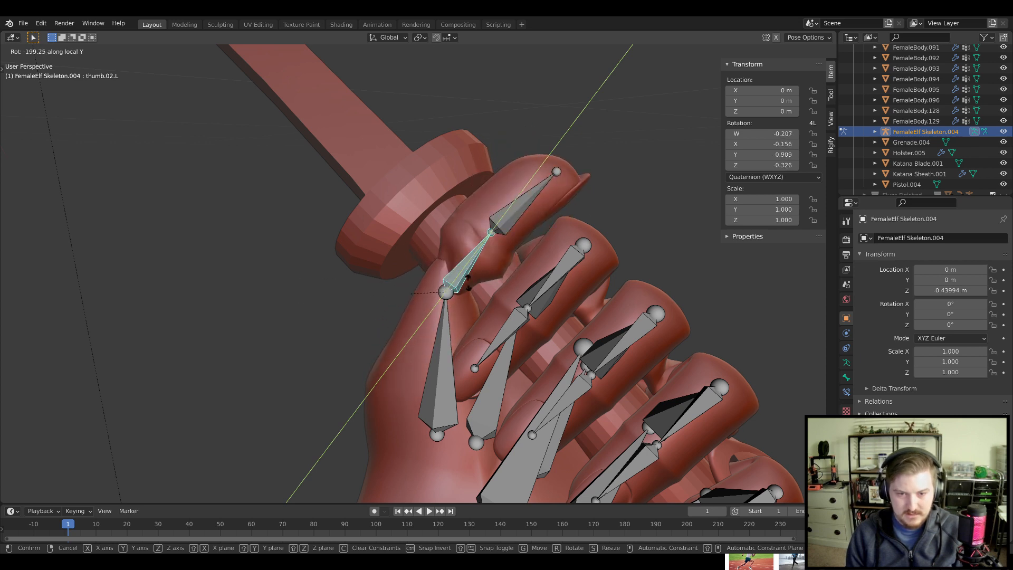
pyautogui.click(566, 251)
# Try twisting the left thumb's .03 bone and its .01 bone around their local Y axes
pyautogui.click(500, 215)
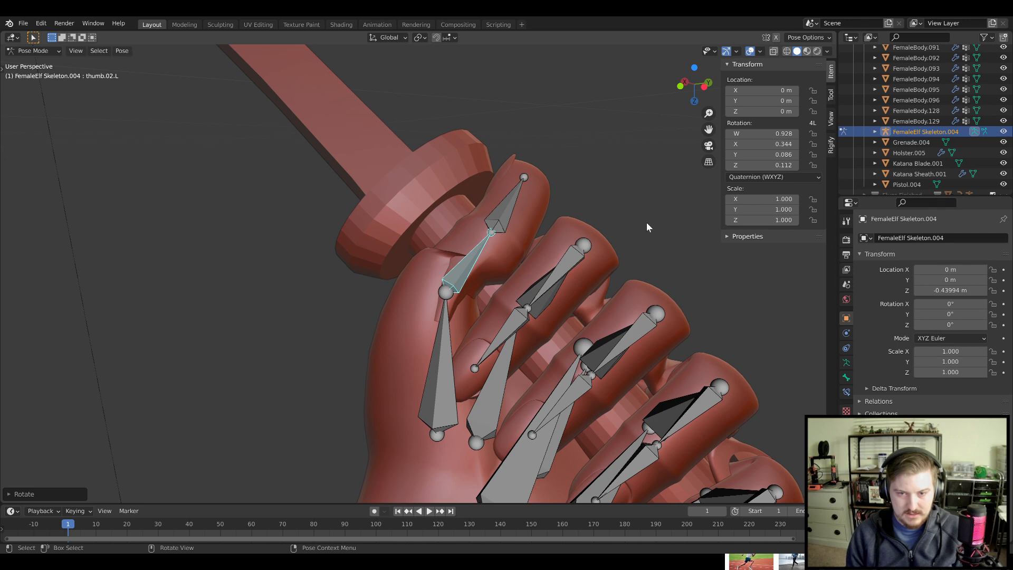
pyautogui.scroll(2, 646, 222)
pyautogui.press('r')
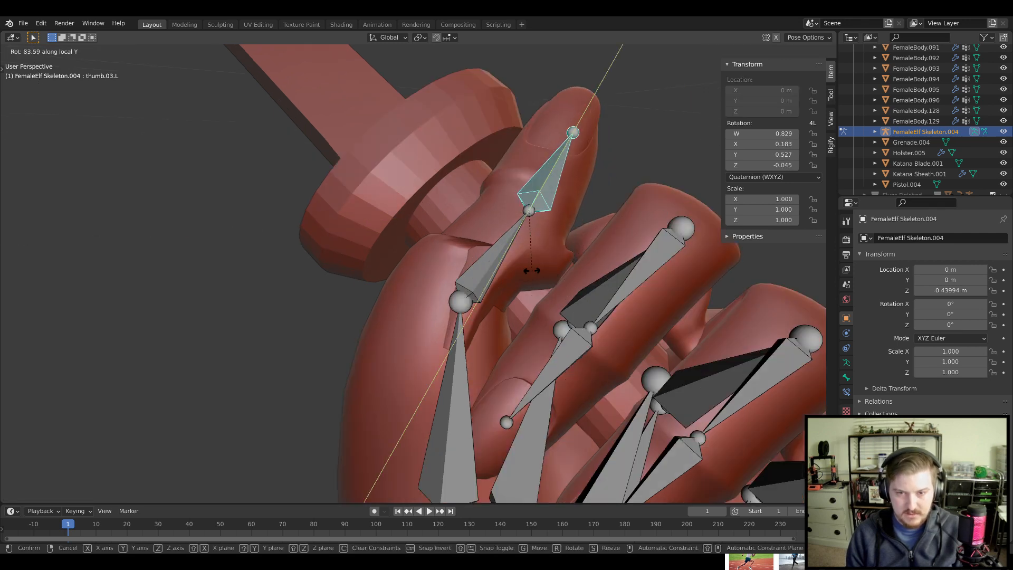
pyautogui.click(567, 270)
pyautogui.click(461, 369)
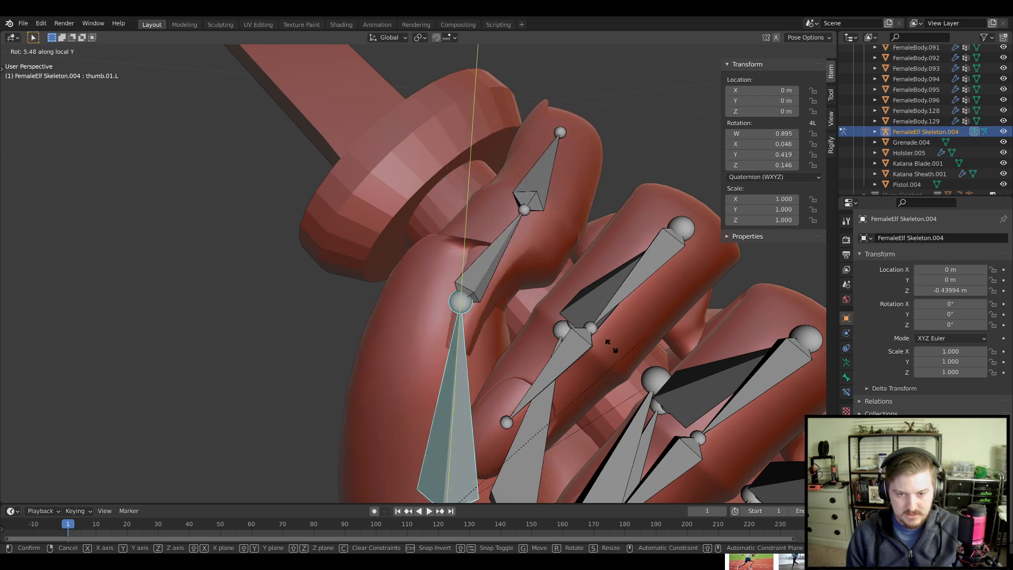
pyautogui.click(470, 419)
# Twist the left thumb's .02 bone around local Y to about W 0.760, X 0.334, Y -0.539, Z -0.139
pyautogui.moveTo(470, 419); pyautogui.dragTo(447, 314, button='middle')
pyautogui.scroll(-5, 582, 355)
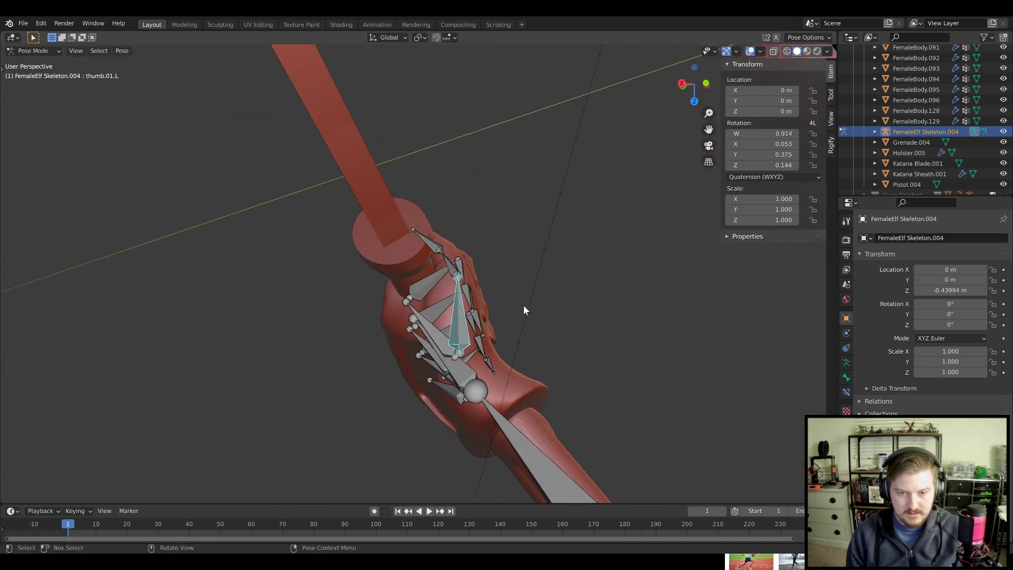
pyautogui.moveTo(524, 308); pyautogui.dragTo(446, 283, button='middle')
pyautogui.scroll(4, 513, 279)
pyautogui.moveTo(592, 264); pyautogui.dragTo(506, 350, button='middle')
pyautogui.click(420, 291)
pyautogui.scroll(2, 484, 294)
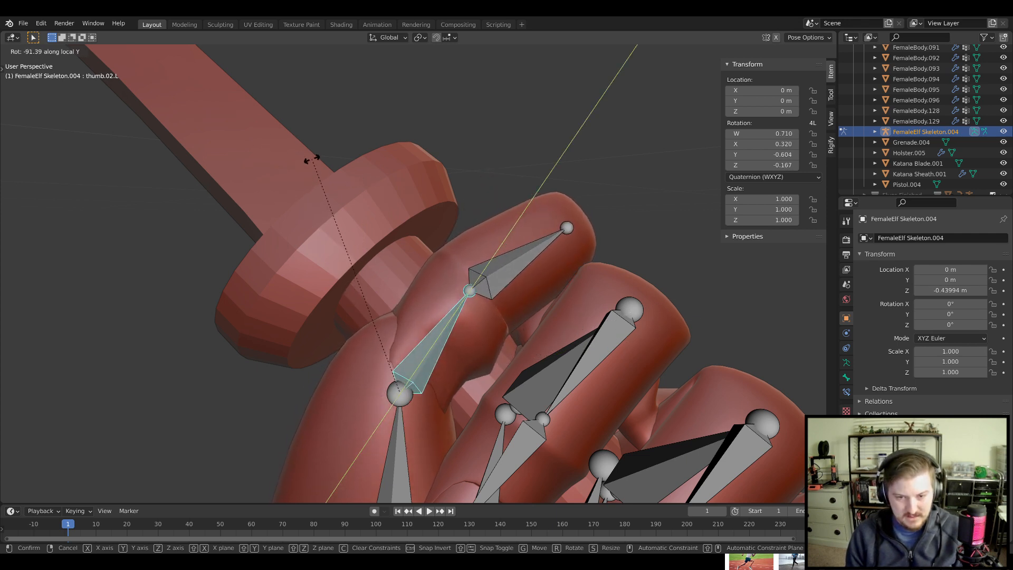
pyautogui.click(372, 186)
# Examine the left hand's grip on the katana from several sides with the skeleton temporarily hidden
pyautogui.scroll(-8, 475, 285)
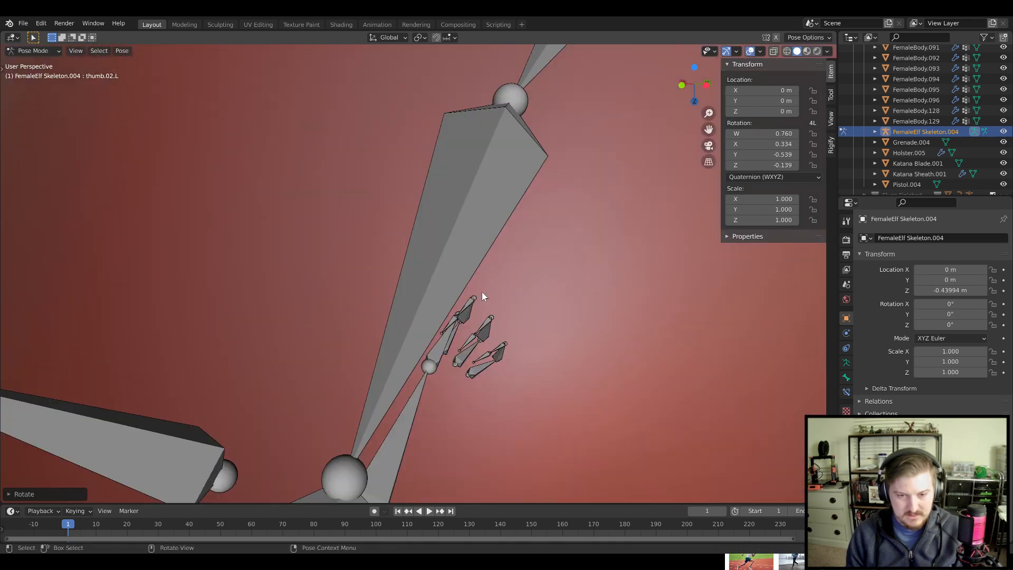
pyautogui.moveTo(482, 292); pyautogui.dragTo(520, 292, button='middle')
pyautogui.scroll(7, 494, 285)
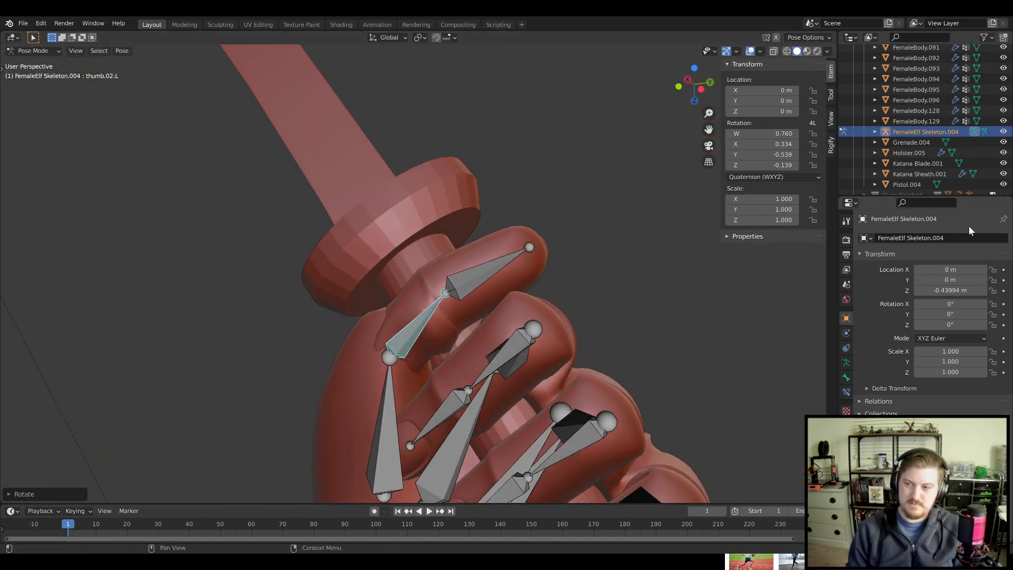
pyautogui.click(1003, 131)
pyautogui.scroll(5, 548, 342)
pyautogui.scroll(-8, 547, 342)
pyautogui.moveTo(547, 342); pyautogui.dragTo(588, 382, button='middle')
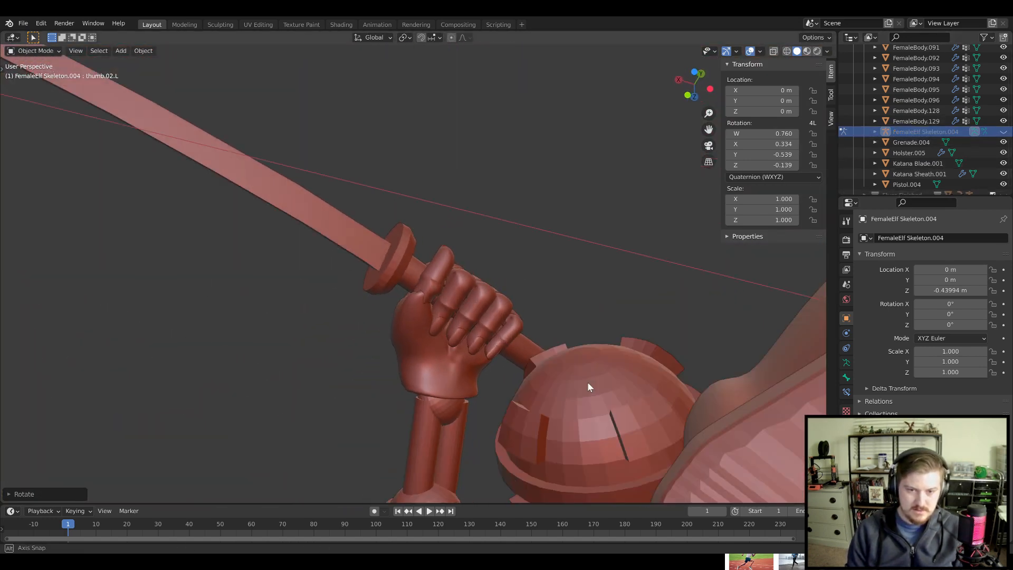
pyautogui.scroll(8, 583, 372)
pyautogui.scroll(-8, 583, 372)
pyautogui.moveTo(520, 331); pyautogui.dragTo(545, 293, button='middle')
pyautogui.scroll(2, 545, 292)
pyautogui.moveTo(575, 243); pyautogui.dragTo(322, 266, button='middle')
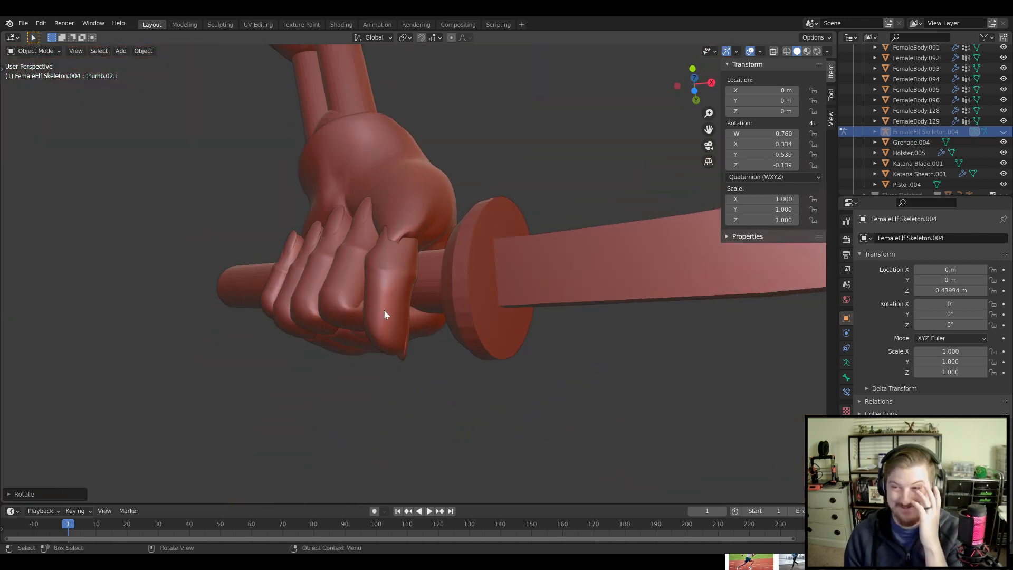
pyautogui.click(1002, 133)
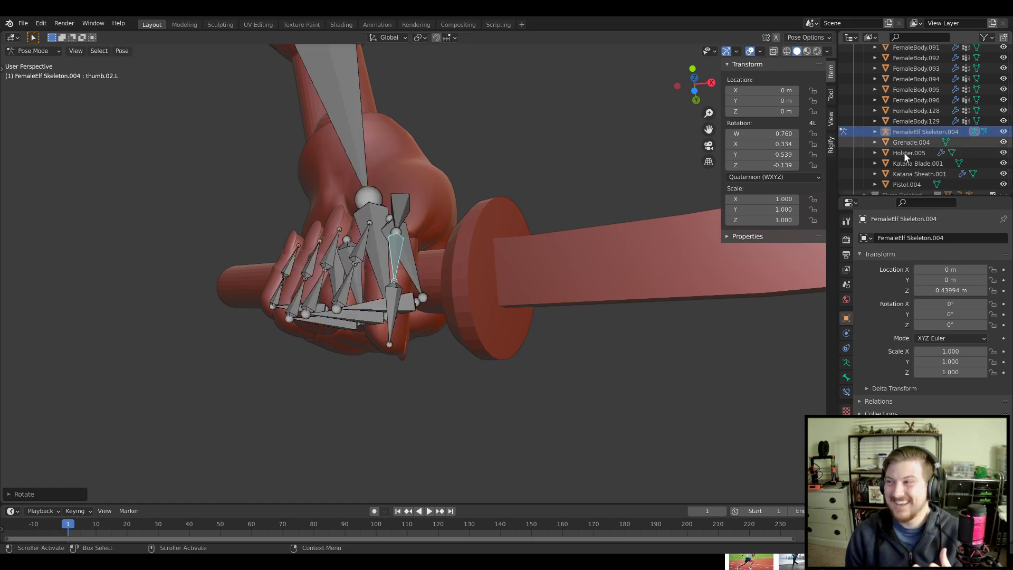
# Try rotating the left thumb's .02 bone 180° around its local Y axis
pyautogui.scroll(3, 467, 221)
pyautogui.moveTo(456, 237); pyautogui.dragTo(575, 270, button='middle')
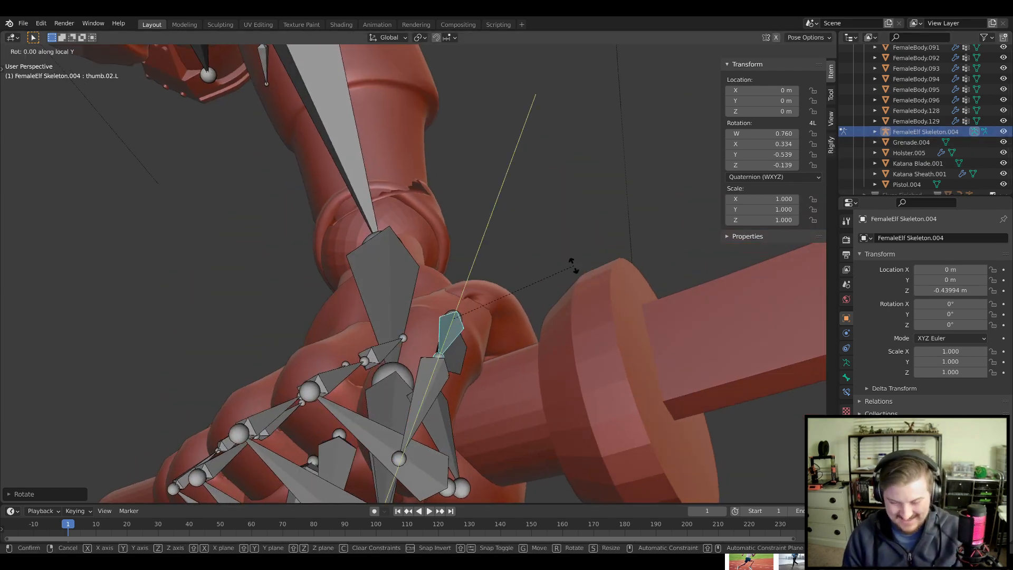
pyautogui.write('180')
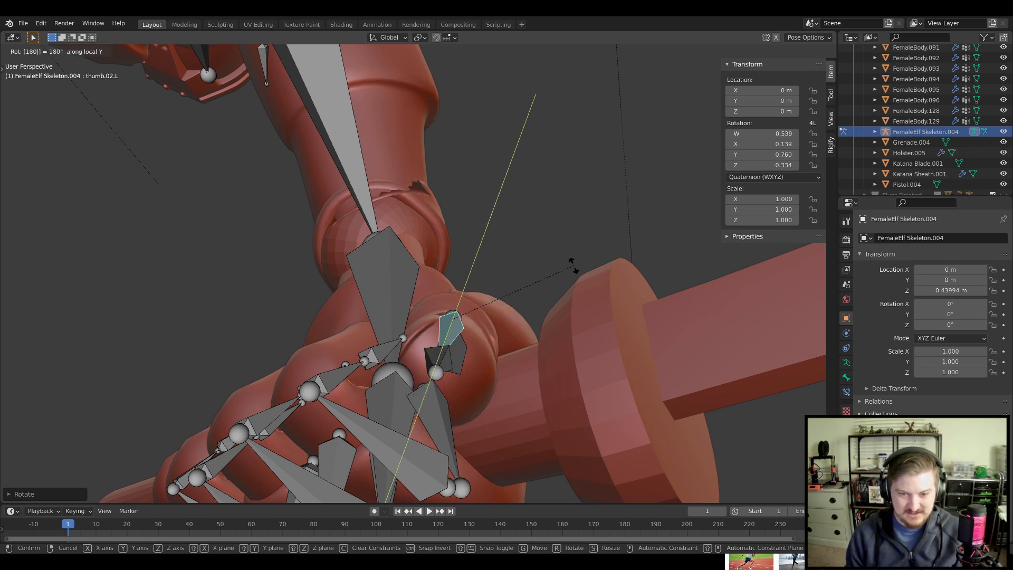
pyautogui.press('Return')
# Turn the left thumb's .02 bone back with another 180° rotation around local Y
pyautogui.moveTo(595, 233); pyautogui.dragTo(650, 170, button='middle')
pyautogui.press('r')
pyautogui.press('y')
pyautogui.press('y')
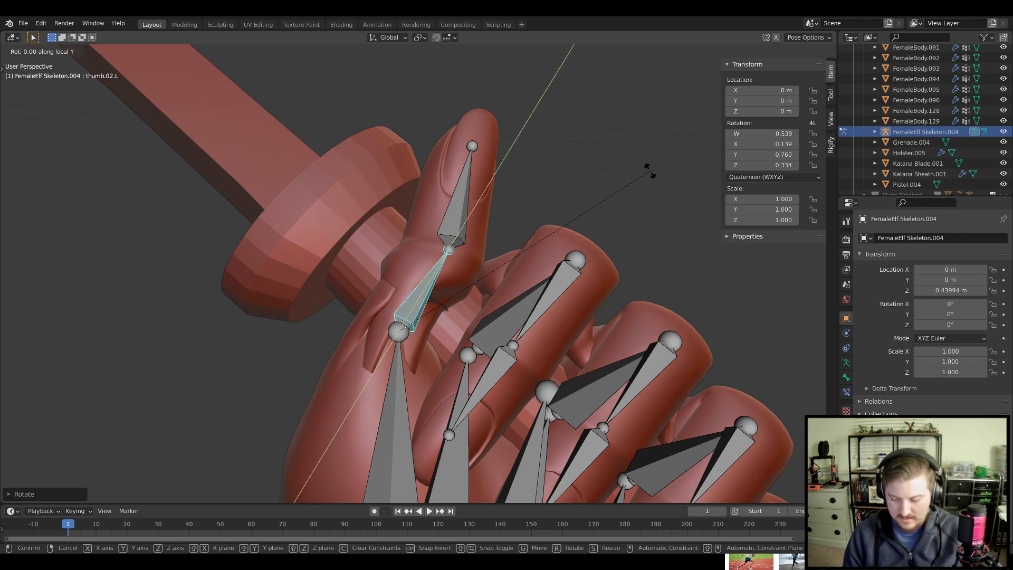
pyautogui.write('180')
pyautogui.press('Escape')
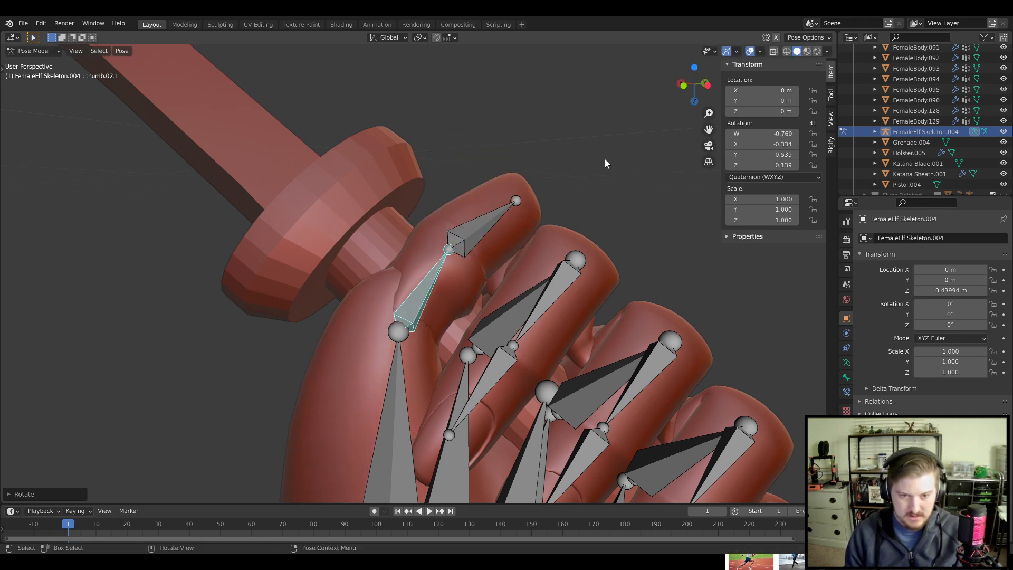
# Try rotating the left thumb's .02 bone by 90° around local Y
pyautogui.press('r')
pyautogui.press('y')
pyautogui.press('y')
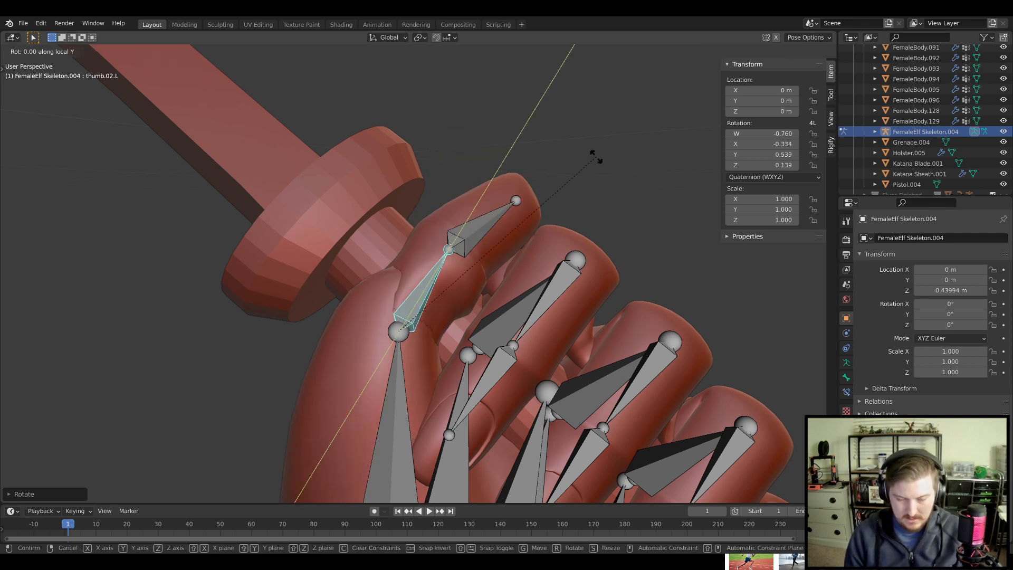
pyautogui.write('90')
pyautogui.press('-')
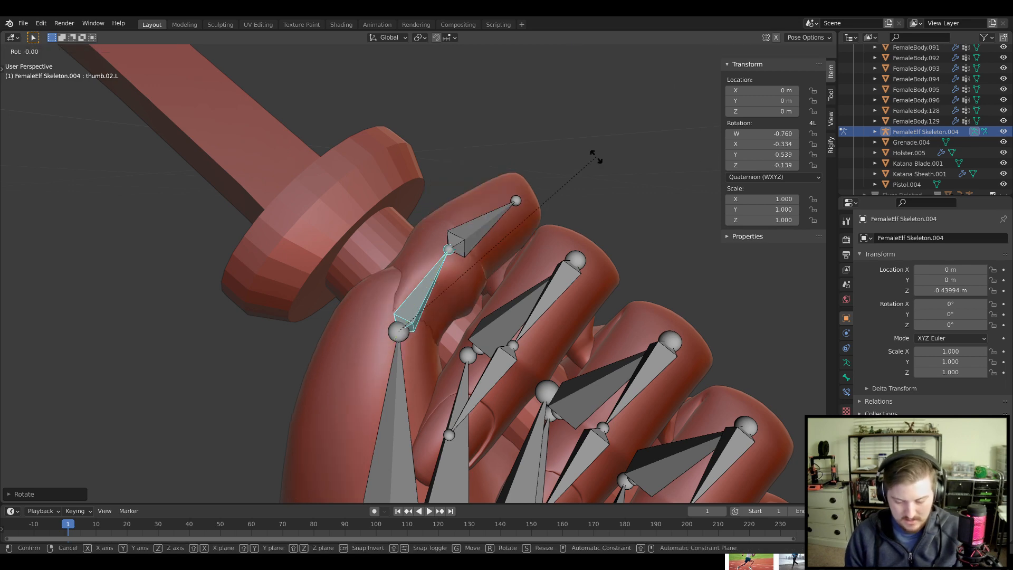
pyautogui.press('Return')
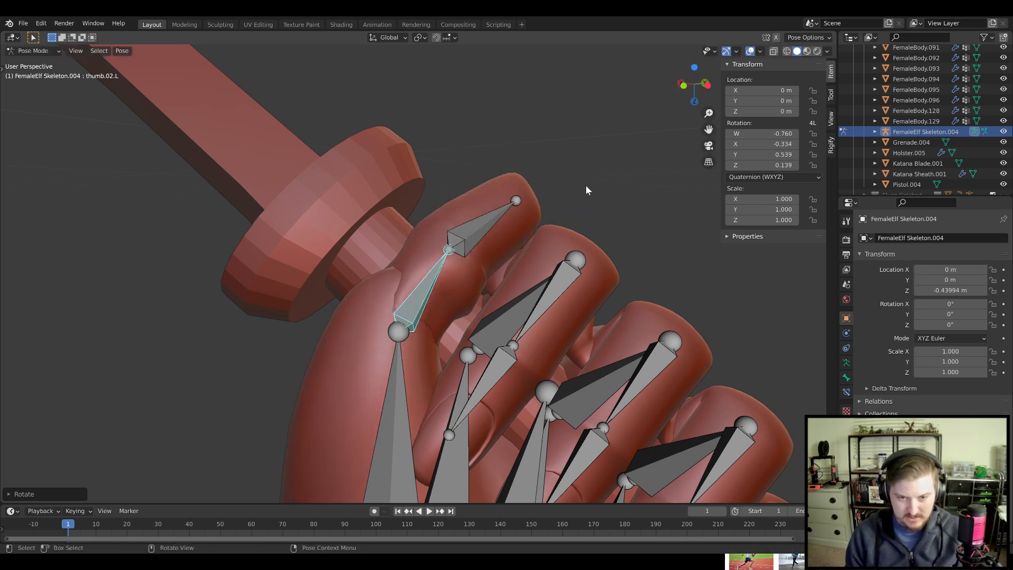
# Try rotating the left thumb's .03 bone around local Y by -180°, 90° and -90°
pyautogui.moveTo(586, 185); pyautogui.dragTo(511, 271, button='middle')
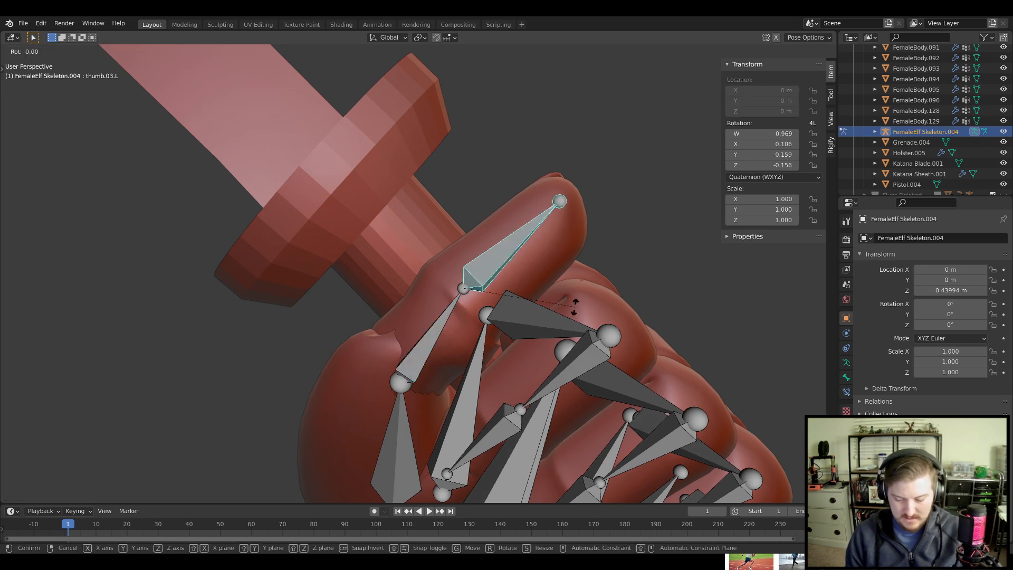
pyautogui.write('80')
pyautogui.press('Escape')
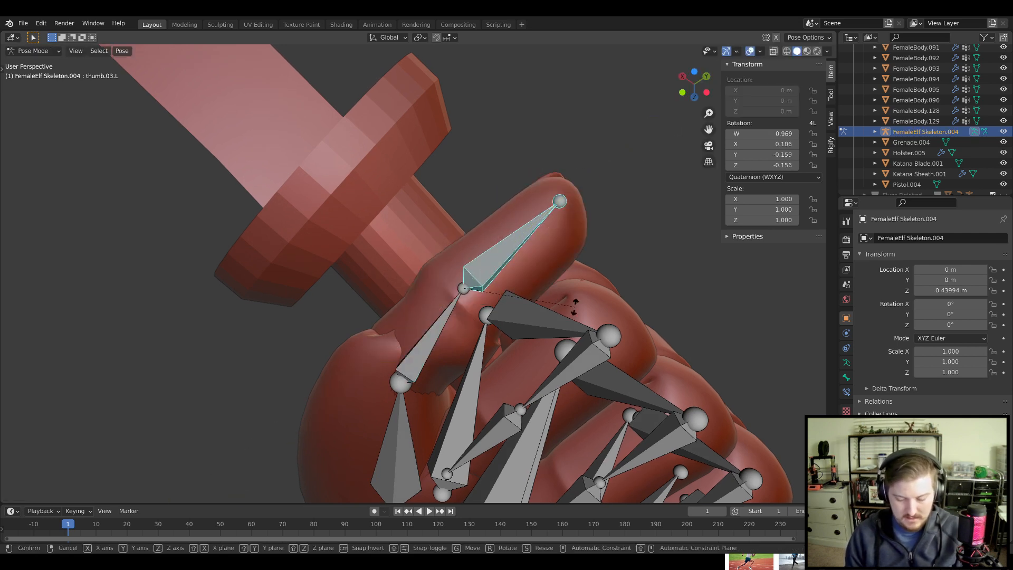
pyautogui.write('-180')
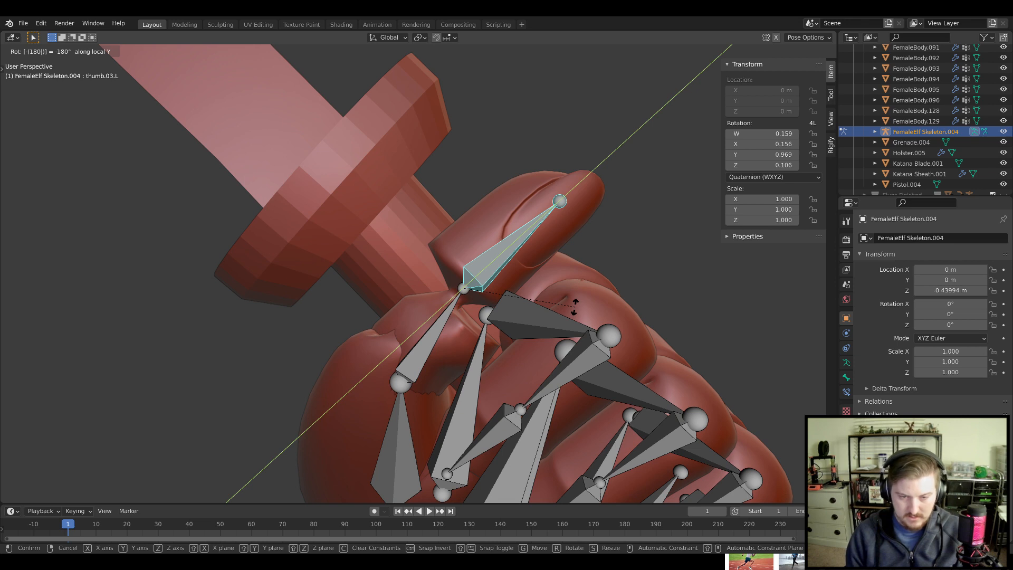
pyautogui.press('Escape')
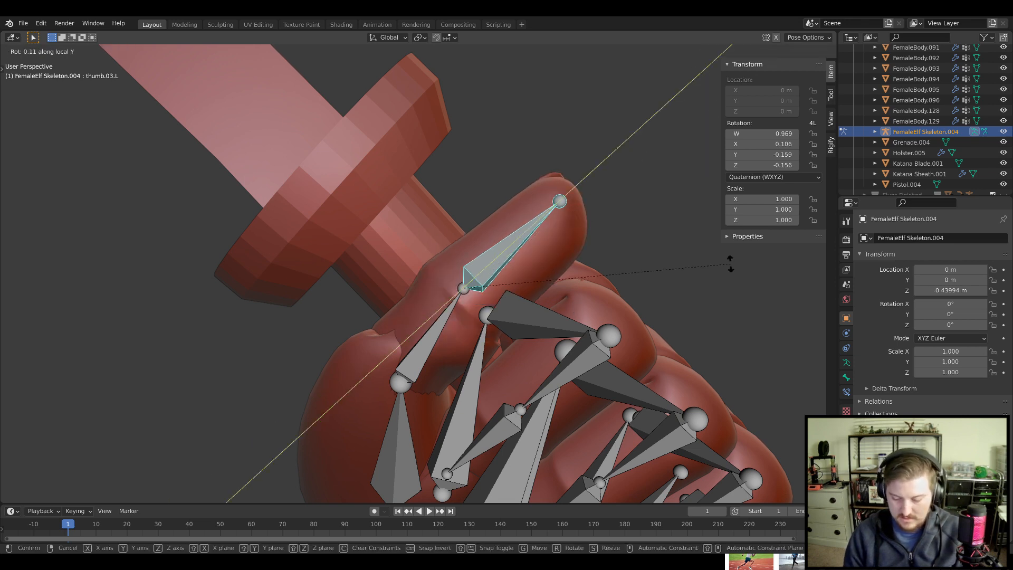
pyautogui.write('90')
pyautogui.press('Escape')
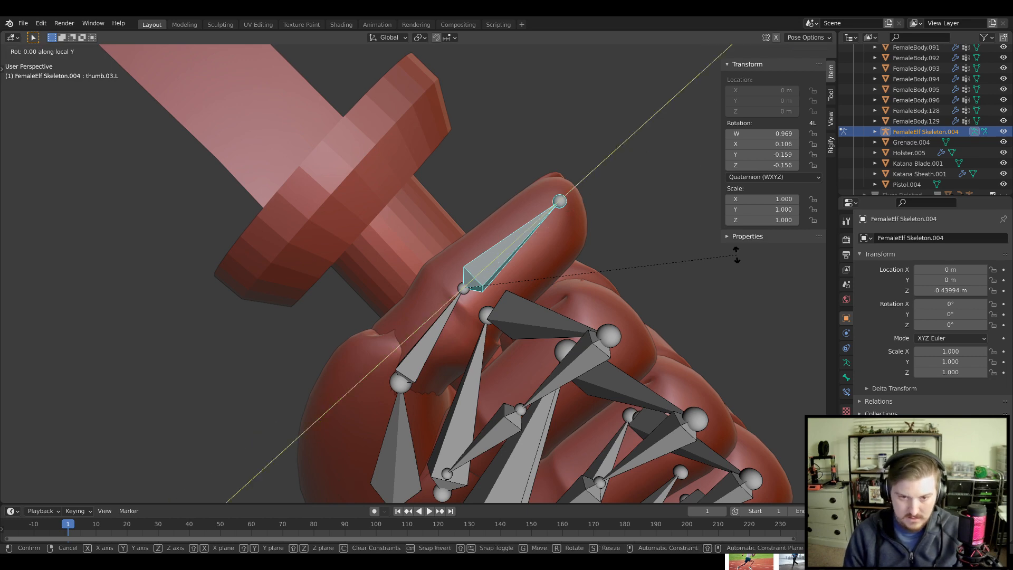
pyautogui.write('-90')
pyautogui.press('Escape')
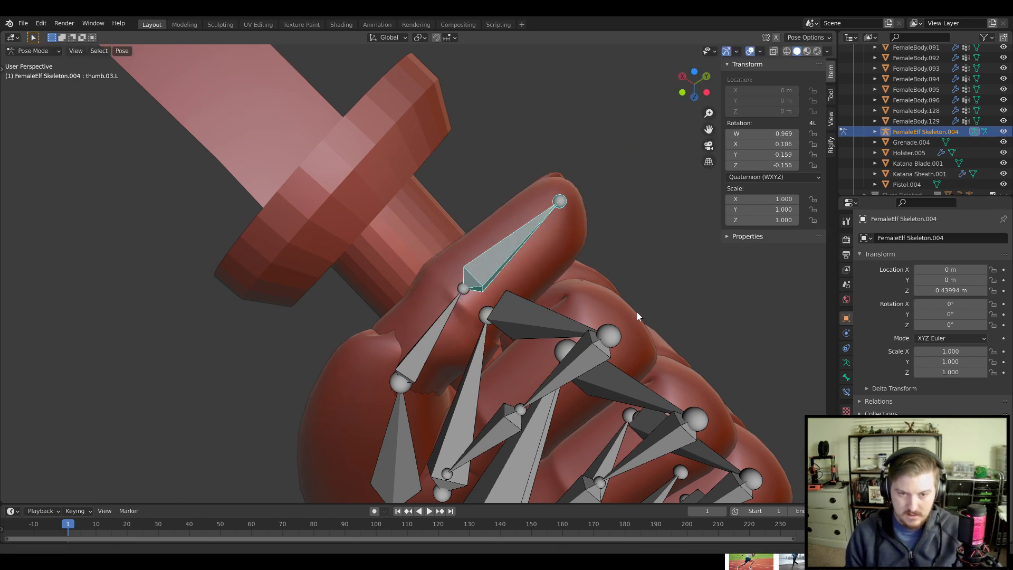
# Rotate the left thumb's .01 bone outwards to about W 0.912, X -0.001, Y 0.392, Z 0.119
pyautogui.moveTo(636, 311); pyautogui.dragTo(474, 326, button='middle')
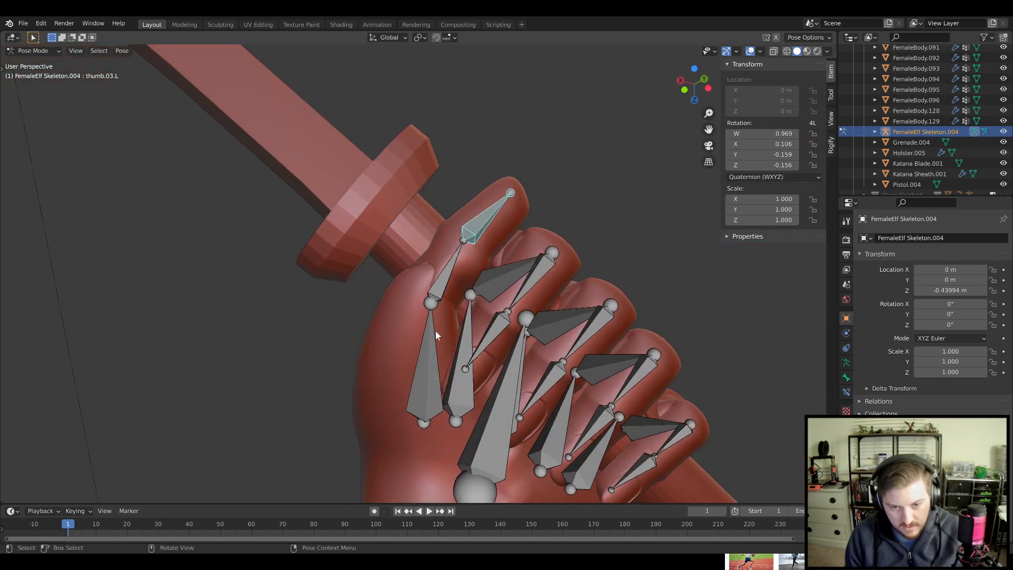
pyautogui.click(573, 284)
pyautogui.click(455, 224)
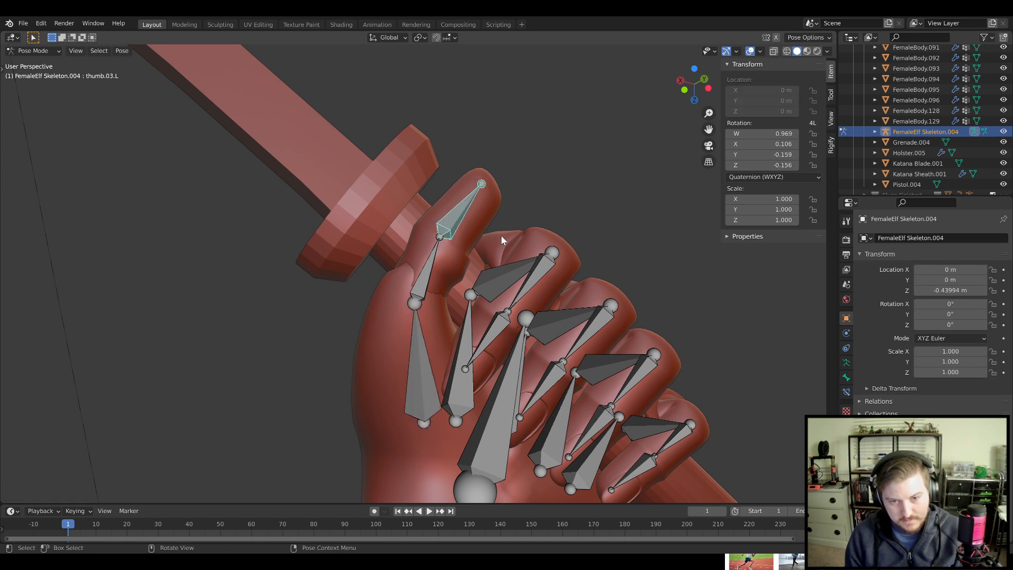
# Try rotating the left thumb's .01 bone by 60° around local Y
pyautogui.scroll(3, 501, 235)
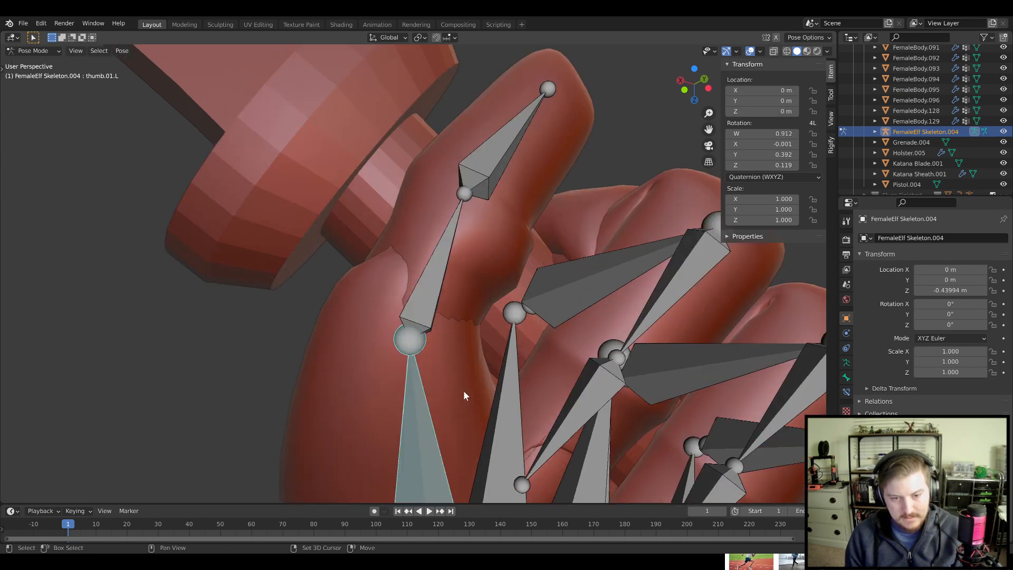
pyautogui.keyDown('shift'); pyautogui.moveTo(463, 390); pyautogui.dragTo(577, 193, button='middle'); pyautogui.keyUp('shift')
pyautogui.scroll(-5, 608, 365)
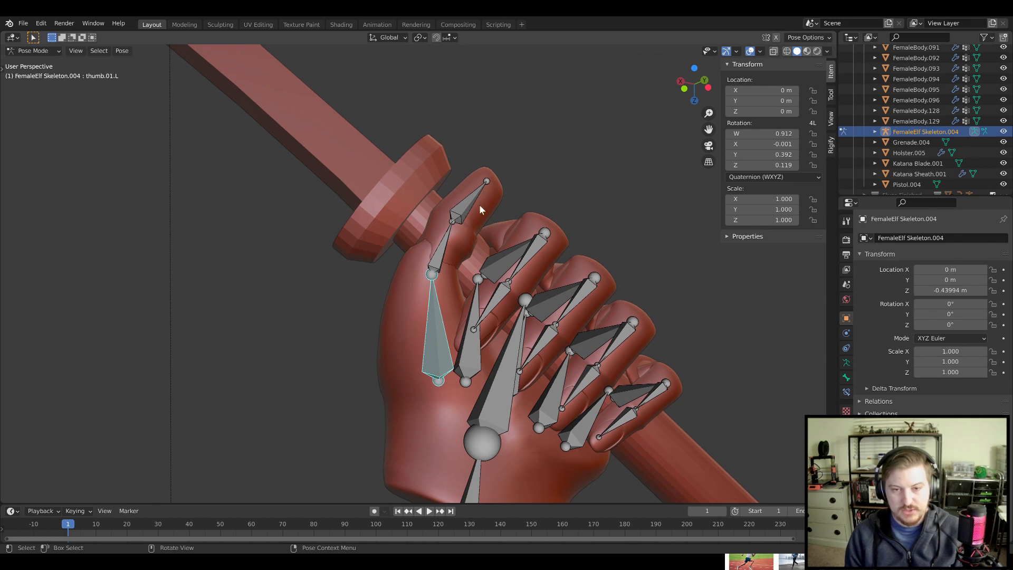
pyautogui.scroll(3, 499, 312)
pyautogui.press('r')
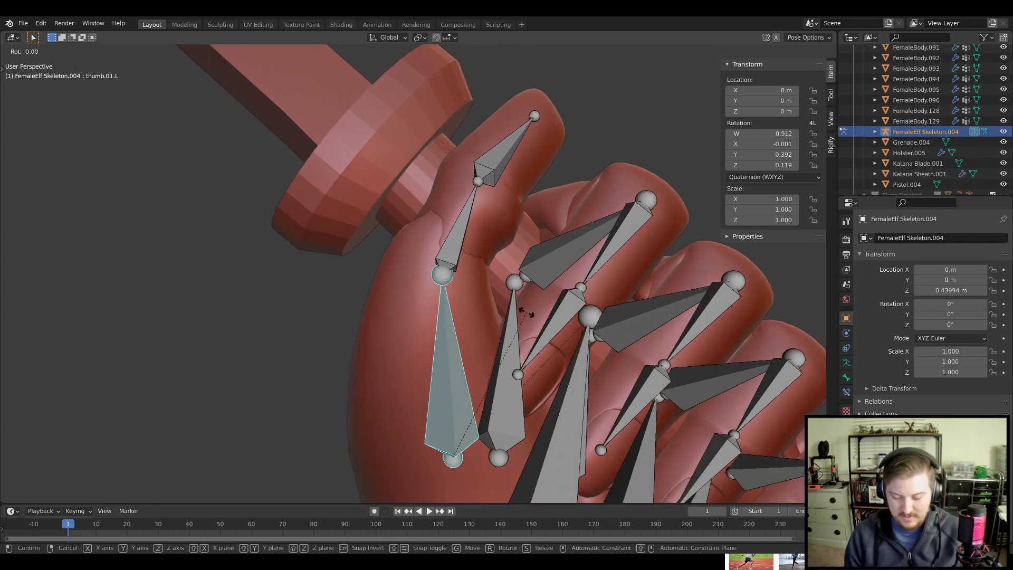
pyautogui.press('y')
pyautogui.press('y')
pyautogui.write('60')
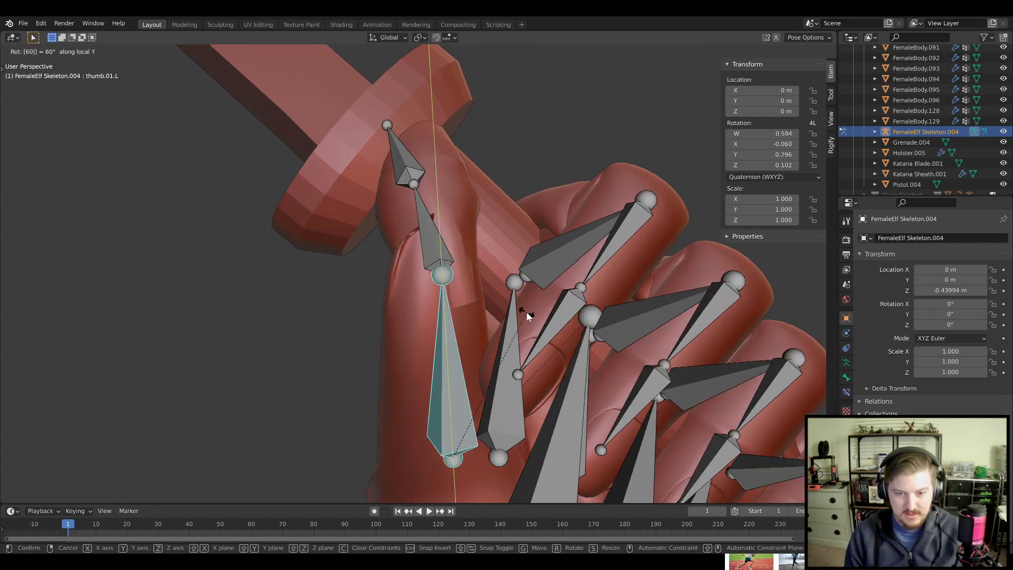
pyautogui.press('Return')
# Try rotating the left thumb's .02 bone around local Y by 60°, and by a negative freehand angle
pyautogui.moveTo(561, 410); pyautogui.dragTo(500, 315, button='middle')
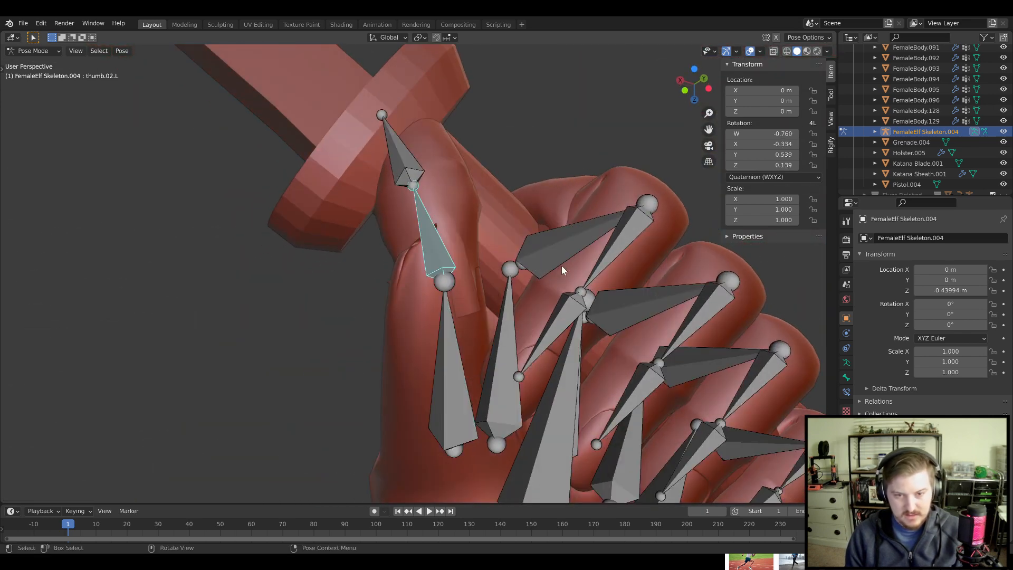
pyautogui.write('60')
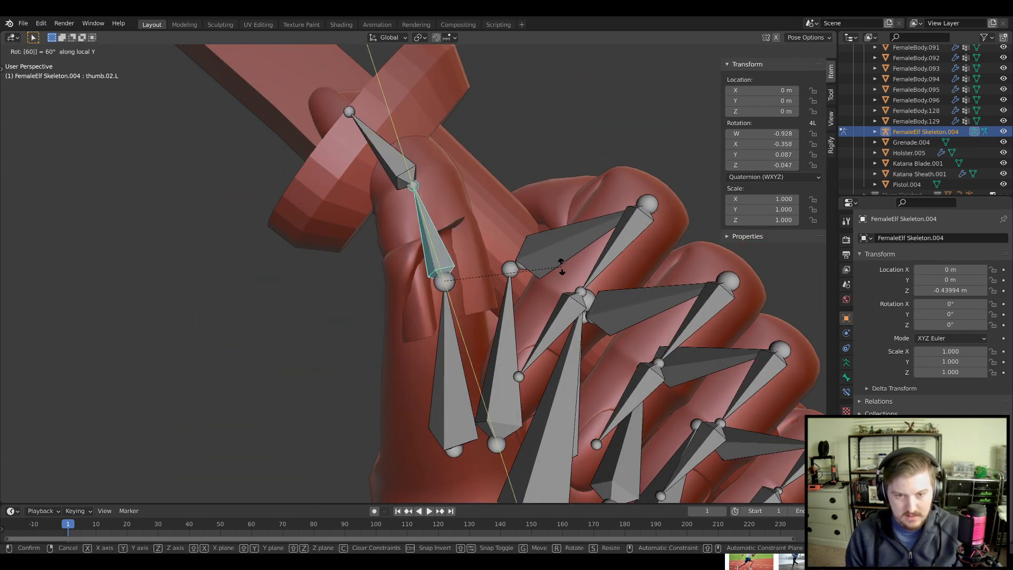
pyautogui.press('Return')
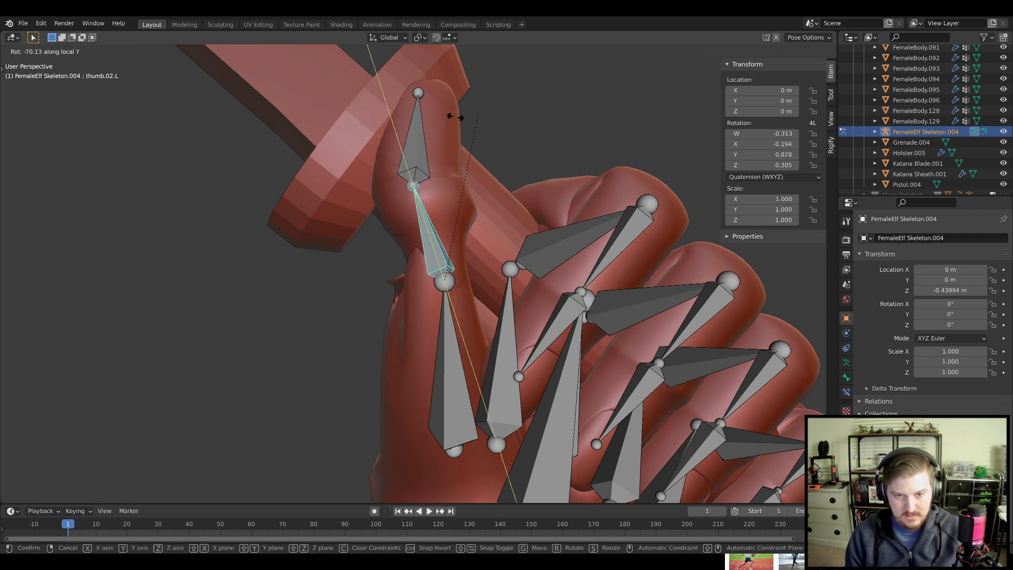
pyautogui.click(517, 220)
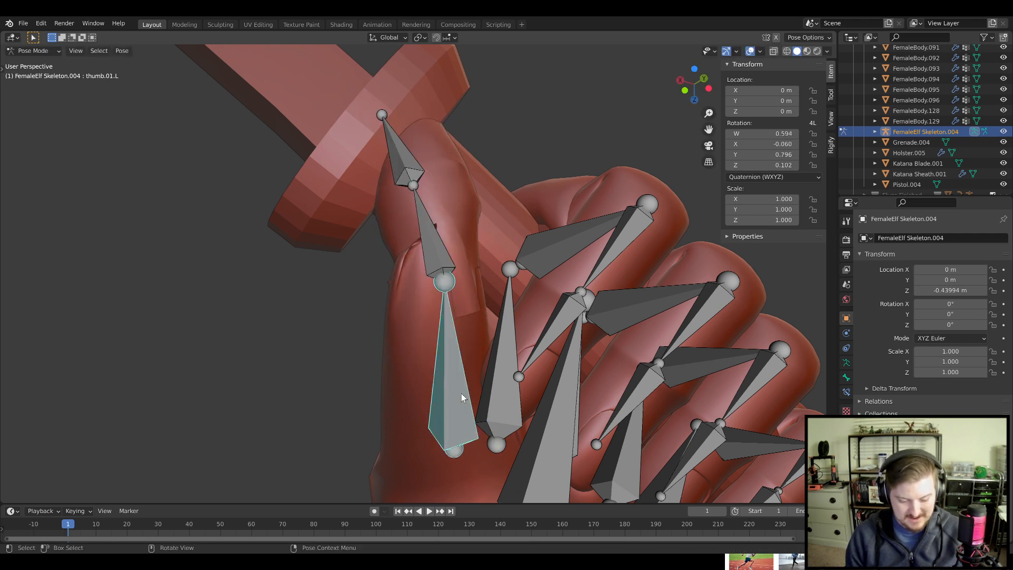
# Turn the left thumb's .01 bone back with a -60° rotation around local Y
pyautogui.press('r')
pyautogui.press('y')
pyautogui.press('y')
pyautogui.write('-60')
pyautogui.press('Return')
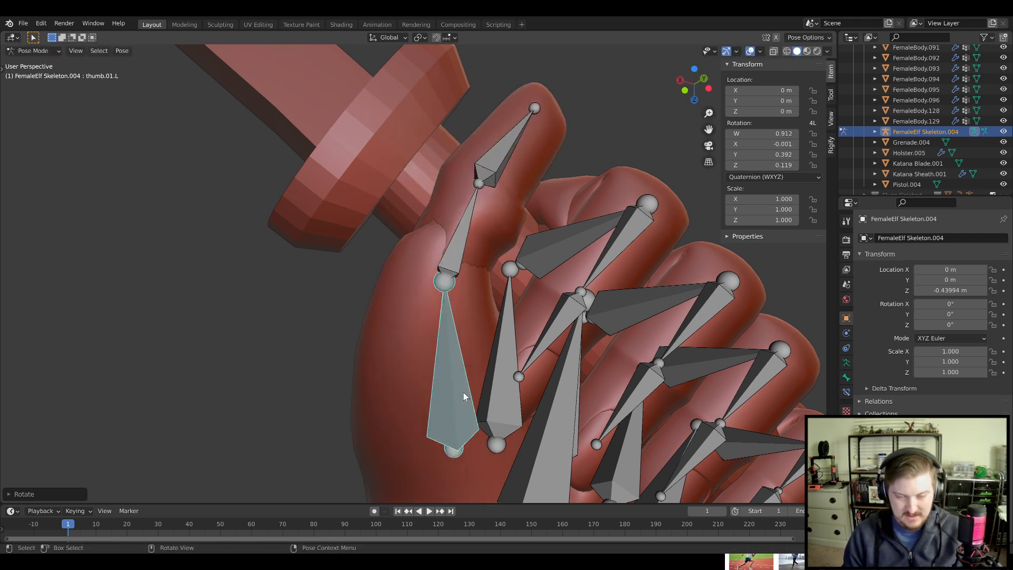
# Rotate the left thumb's .02 bone around local Y to about W -0.749, X -0.235, Y -0.556, Z -0.274
pyautogui.moveTo(491, 252); pyautogui.dragTo(461, 318, button='middle')
pyautogui.click(419, 306)
pyautogui.press('r')
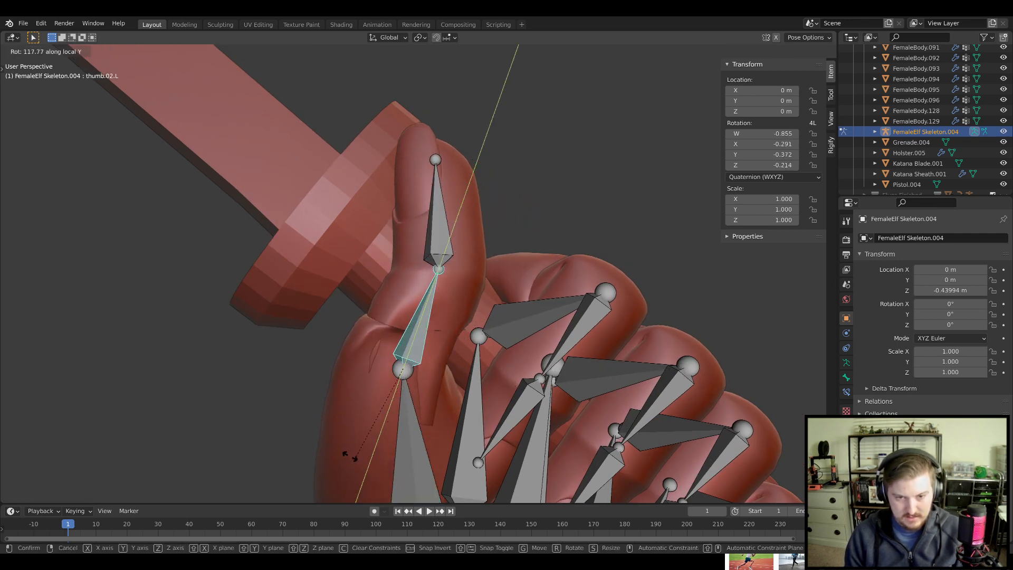
pyautogui.click(274, 464)
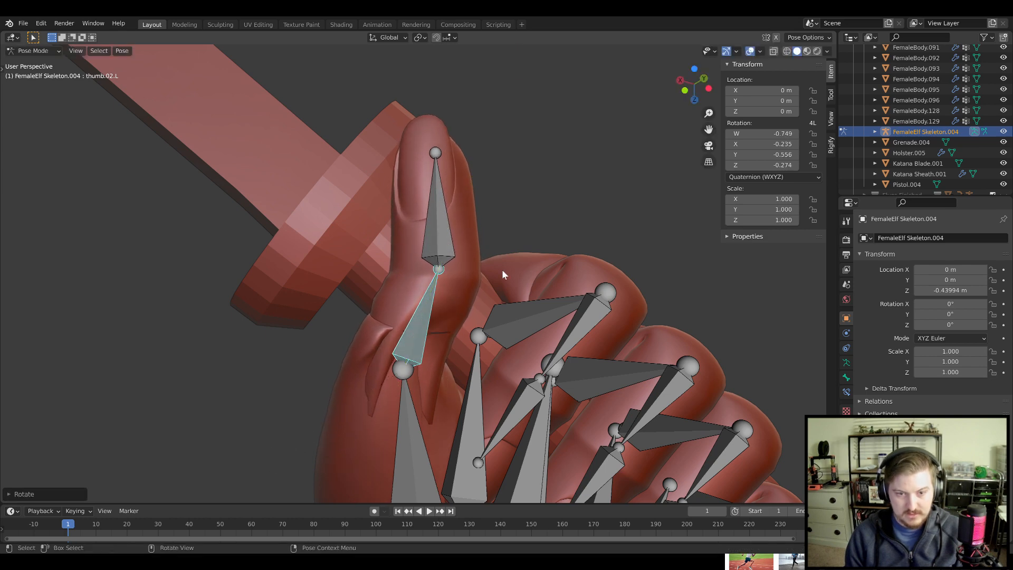
# Rotate the left thumb's .03 bone over the katana handle to about W 0.942, X 0.156, Y -0.113, Z 0.274
pyautogui.click(452, 239)
pyautogui.keyDown('shift'); pyautogui.scroll(3, 505, 310); pyautogui.keyUp('shift')
pyautogui.press('r')
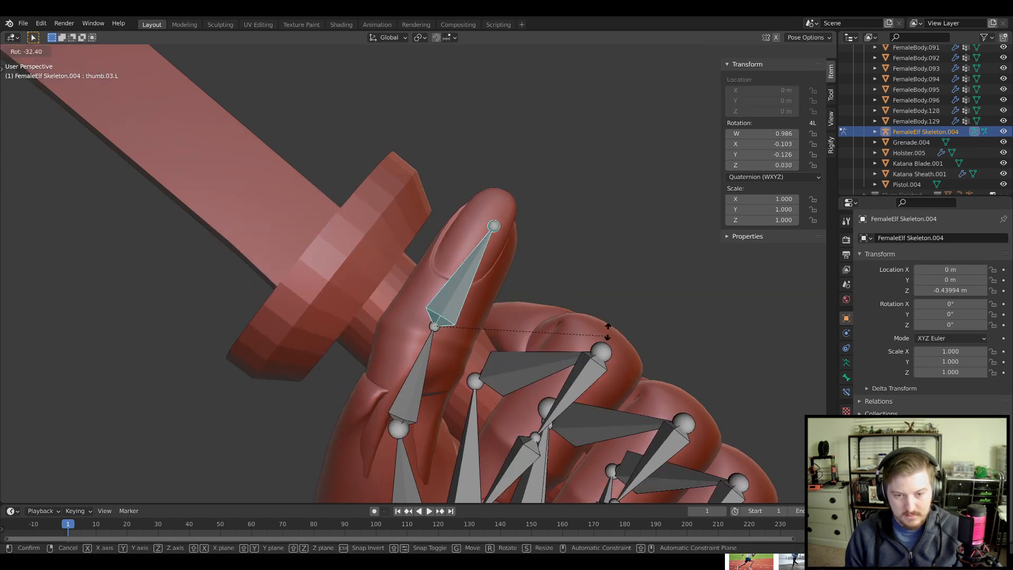
pyautogui.click(607, 336)
pyautogui.moveTo(607, 336); pyautogui.dragTo(538, 315, button='middle')
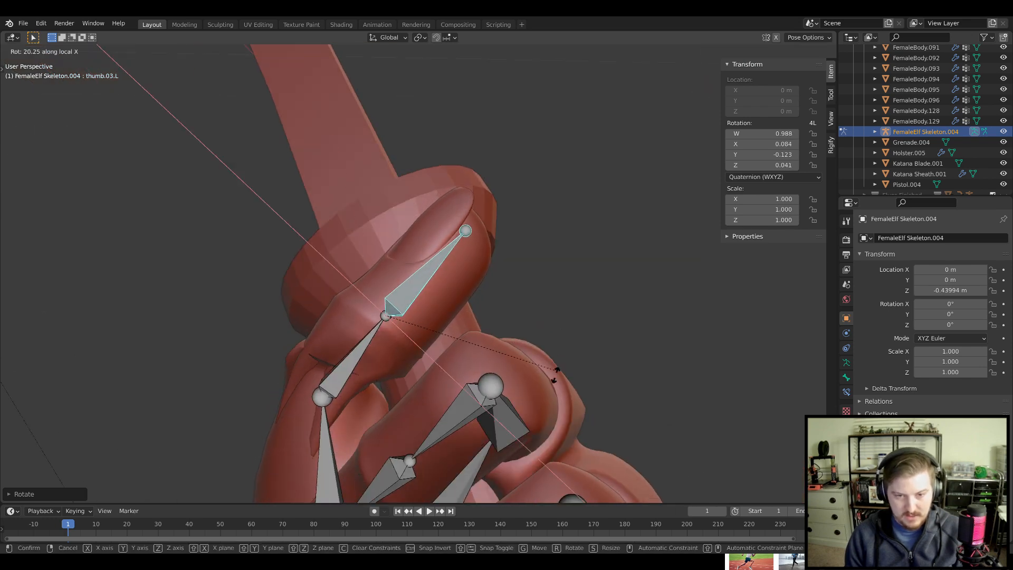
pyautogui.click(533, 436)
pyautogui.moveTo(533, 435); pyautogui.dragTo(601, 185, button='middle')
pyautogui.press('r')
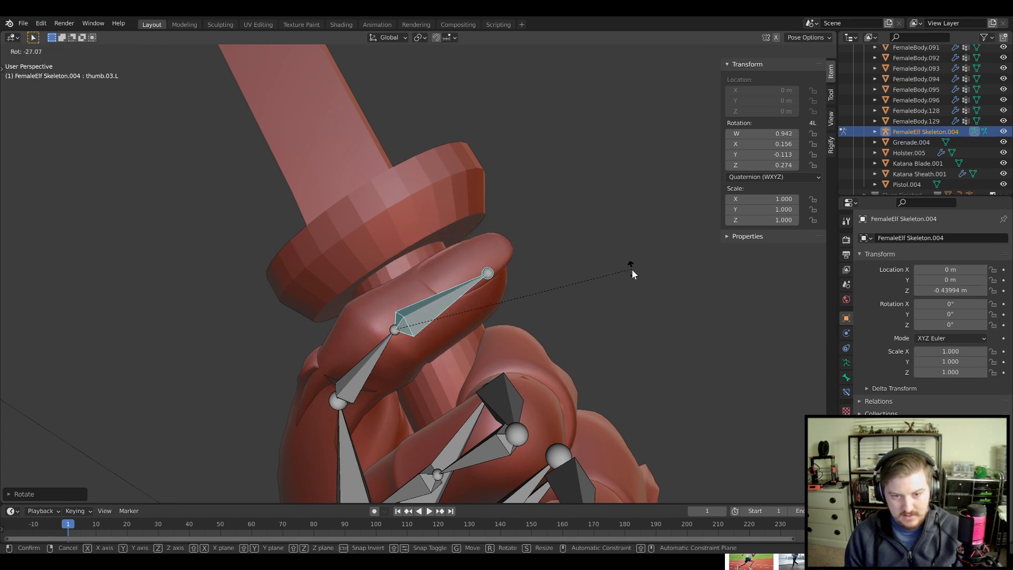
pyautogui.click(632, 269)
# Hide the FemaleElf Skeleton.004 armature so only the posed figure and weapons are shown
pyautogui.moveTo(632, 269); pyautogui.dragTo(496, 285, button='middle')
pyautogui.click(1003, 132)
pyautogui.moveTo(388, 324)
pyautogui.mouseDown(button='middle')
pyautogui.moveTo(495, 316)
pyautogui.moveTo(519, 294)
pyautogui.moveTo(439, 362)
pyautogui.moveTo(389, 385)
pyautogui.moveTo(484, 336)
pyautogui.moveTo(468, 332)
pyautogui.moveTo(459, 289)
pyautogui.moveTo(416, 279)
pyautogui.moveTo(486, 335)
pyautogui.moveTo(419, 320)
pyautogui.moveTo(322, 363)
pyautogui.moveTo(326, 422)
pyautogui.moveTo(482, 237)
pyautogui.moveTo(622, 307)
pyautogui.moveTo(462, 248)
pyautogui.moveTo(544, 184)
pyautogui.moveTo(552, 202)
pyautogui.moveTo(561, 198)
pyautogui.mouseUp(button='middle')
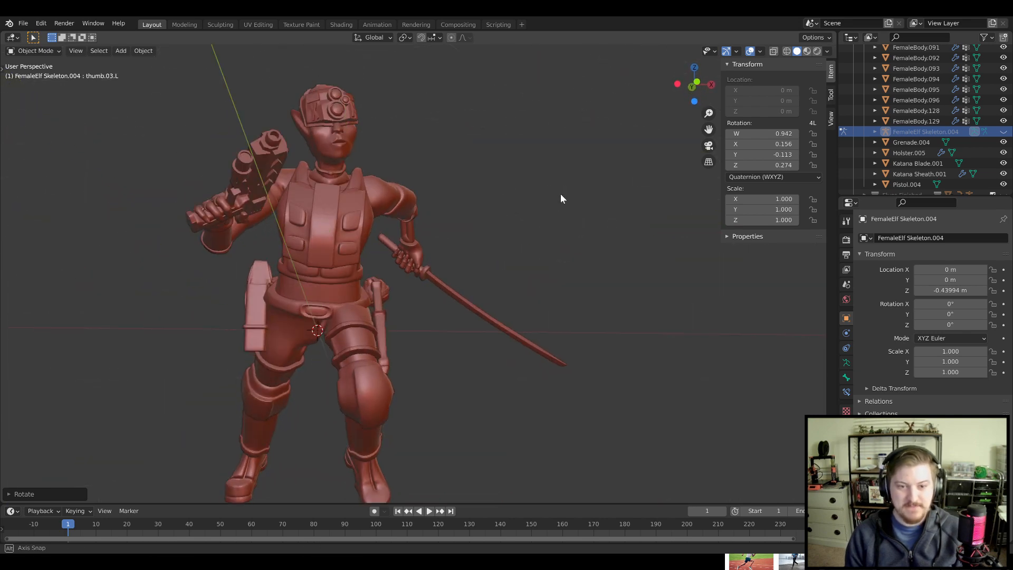
# Examine the elf's running pose, head and weapons from the front, above and the side
pyautogui.moveTo(477, 217); pyautogui.dragTo(491, 306, button='middle')
pyautogui.scroll(-5, 495, 341)
pyautogui.scroll(6, 492, 306)
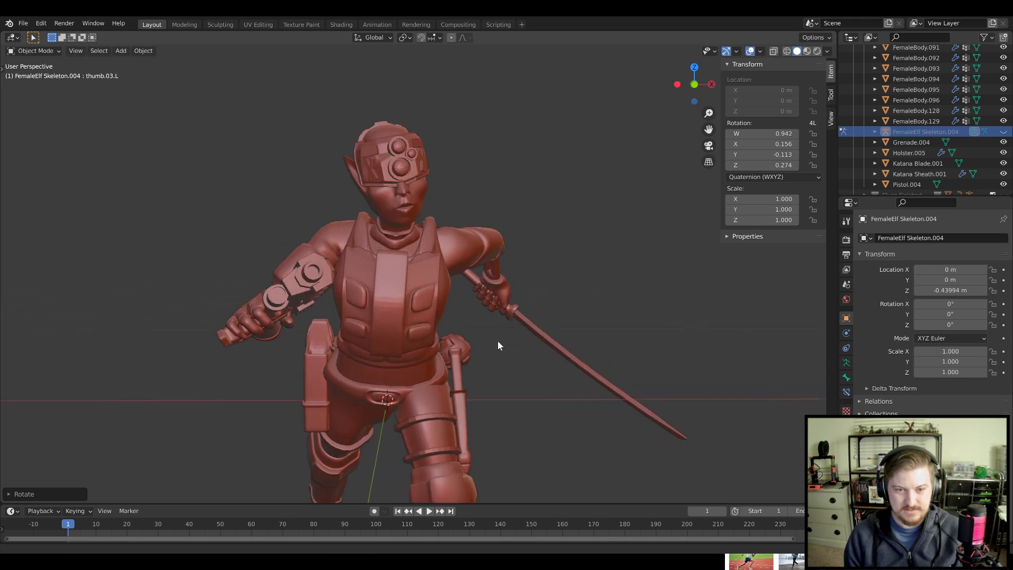
pyautogui.moveTo(485, 355); pyautogui.dragTo(409, 286, button='middle')
pyautogui.click(410, 286)
pyautogui.scroll(8, 432, 301)
pyautogui.scroll(-8, 473, 311)
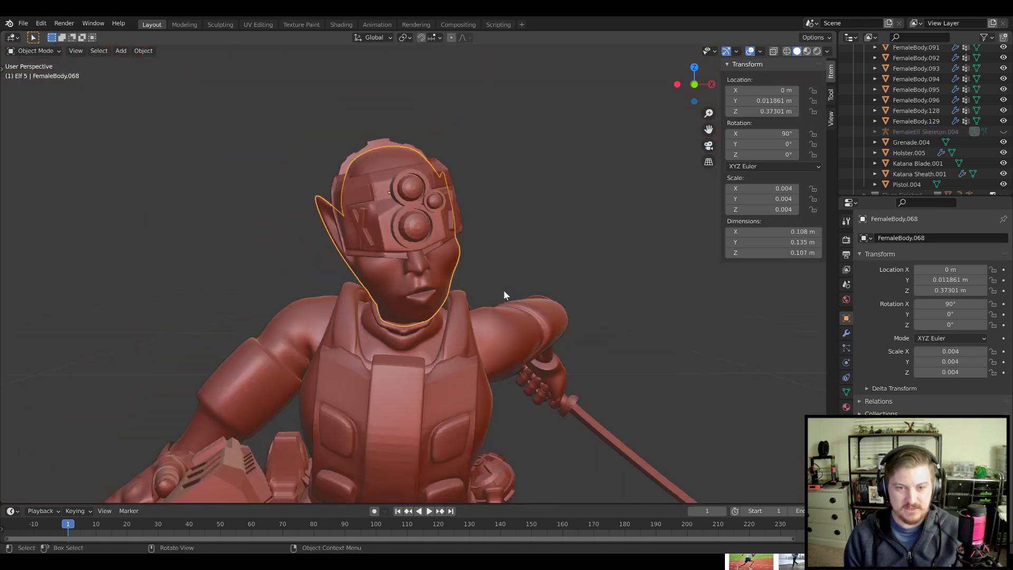
pyautogui.scroll(-4, 607, 286)
pyautogui.moveTo(599, 295); pyautogui.dragTo(334, 374, button='middle')
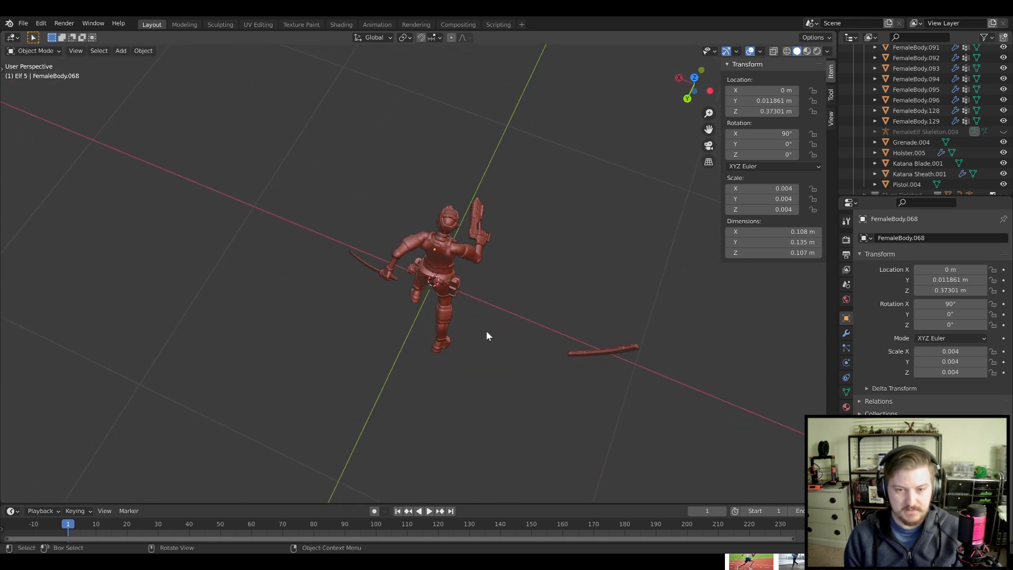
pyautogui.moveTo(484, 274); pyautogui.dragTo(649, 167, button='middle')
pyautogui.scroll(4, 533, 341)
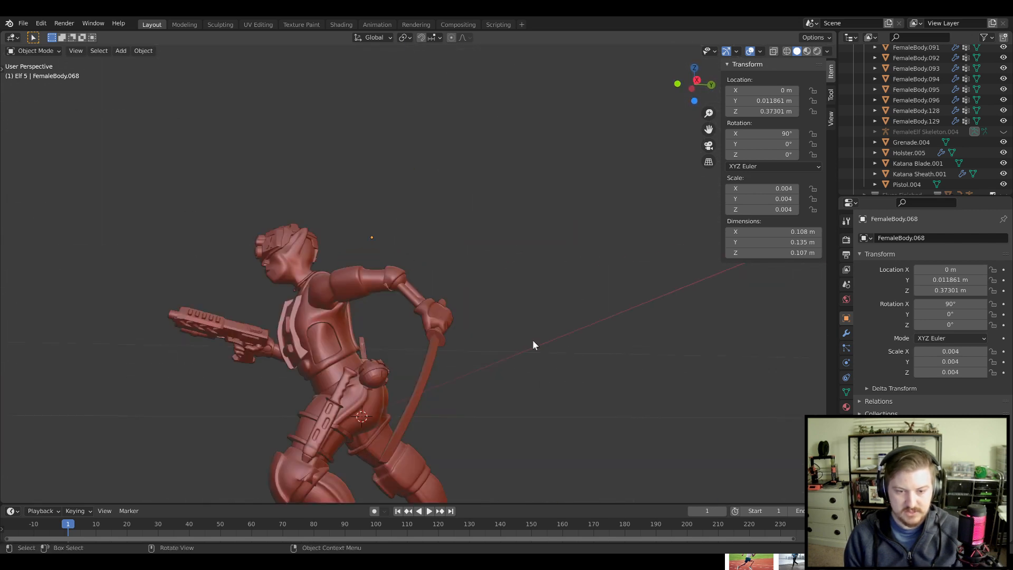
pyautogui.moveTo(532, 341); pyautogui.dragTo(659, 257, button='middle')
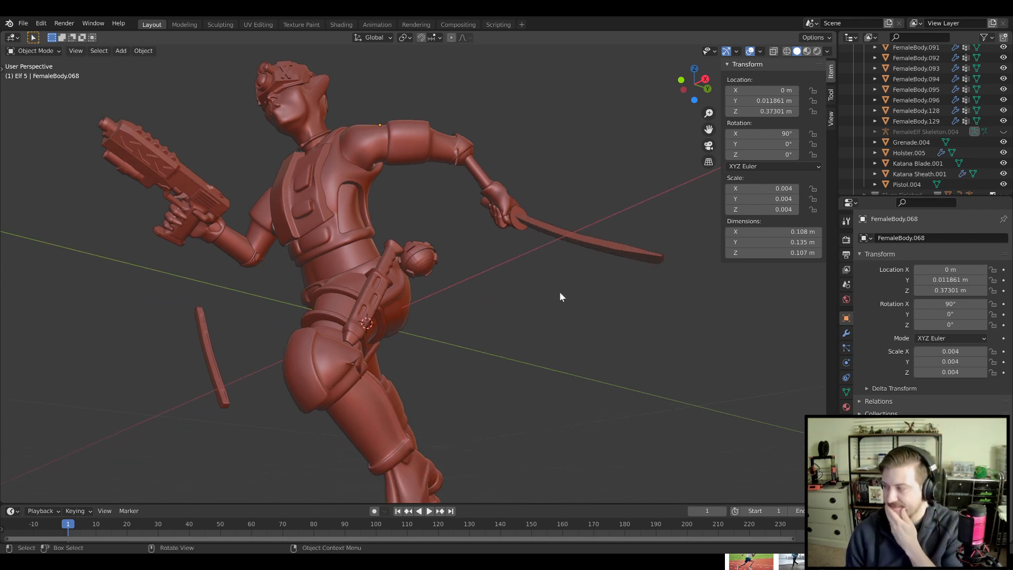
pyautogui.moveTo(500, 399); pyautogui.dragTo(523, 399, button='middle')
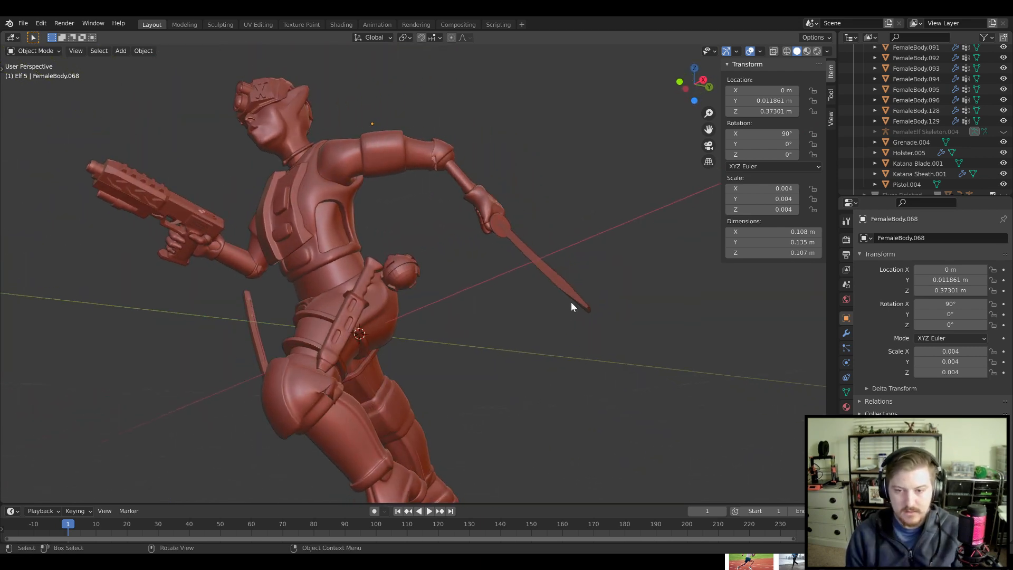
# Select the blade's faces along its full length in the Katana Blade.001 mesh, using wireframe display, and return to solid display
pyautogui.press('Tab')
pyautogui.moveTo(588, 349); pyautogui.dragTo(710, 343, button='middle')
pyautogui.moveTo(666, 354); pyautogui.dragTo(701, 410, button='middle')
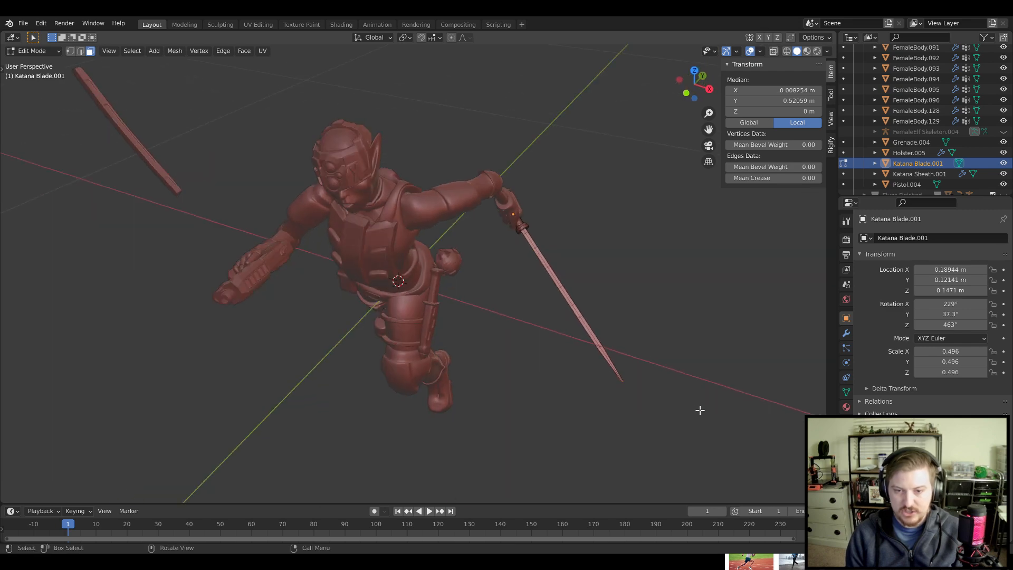
pyautogui.press('z')
pyautogui.click(620, 411)
pyautogui.scroll(4, 627, 339)
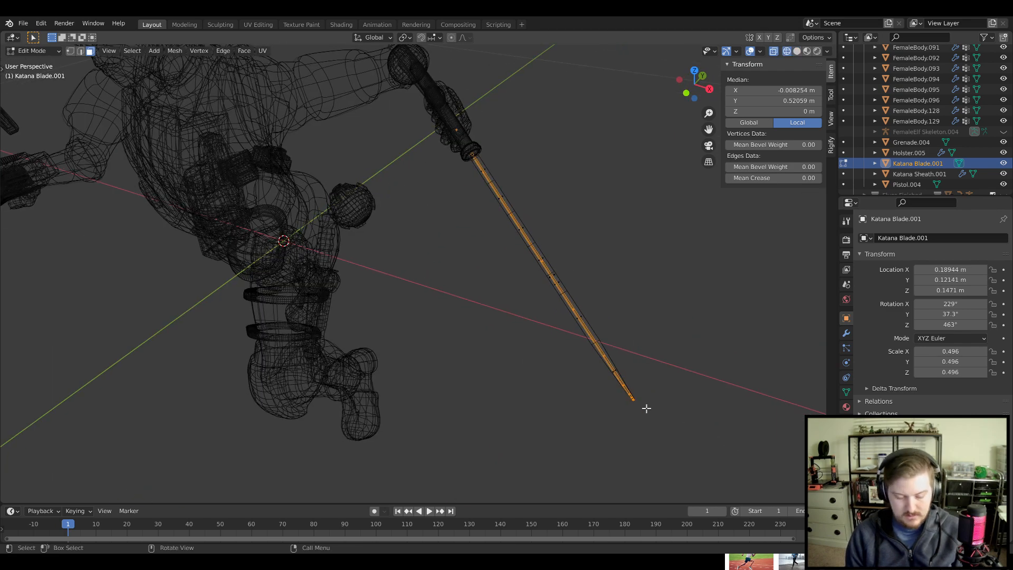
pyautogui.press('b')
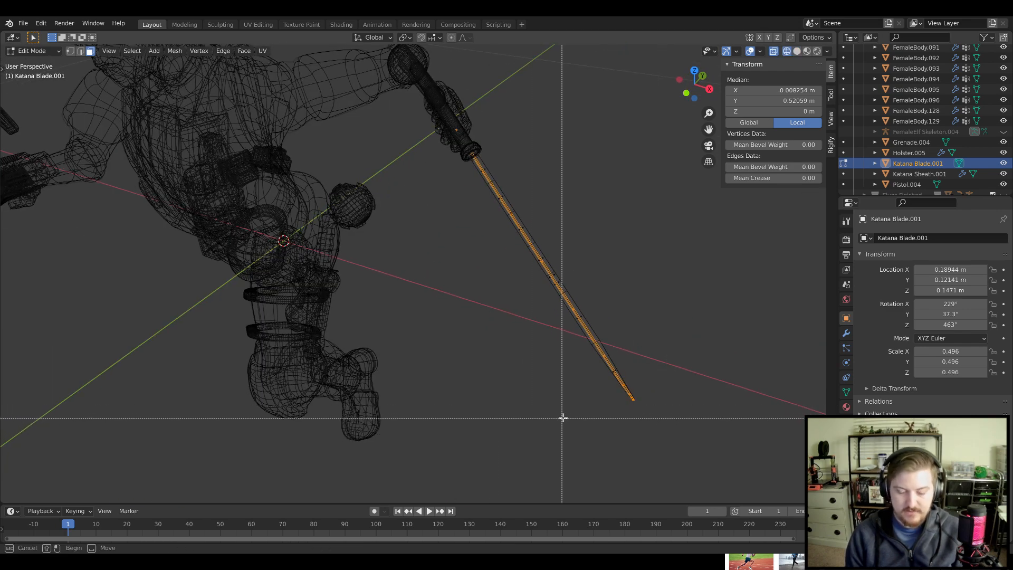
pyautogui.press('Escape')
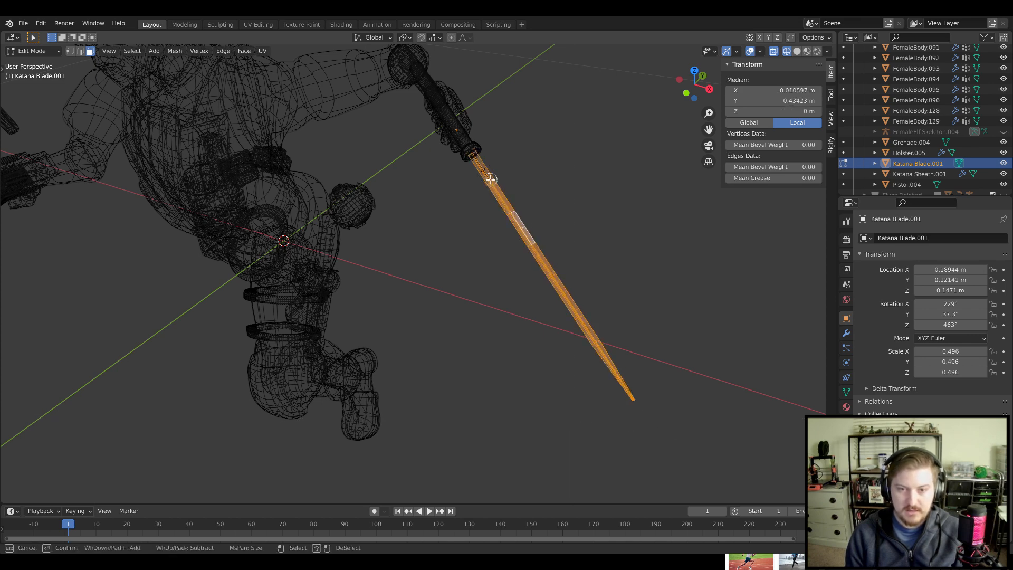
pyautogui.scroll(8, 582, 249)
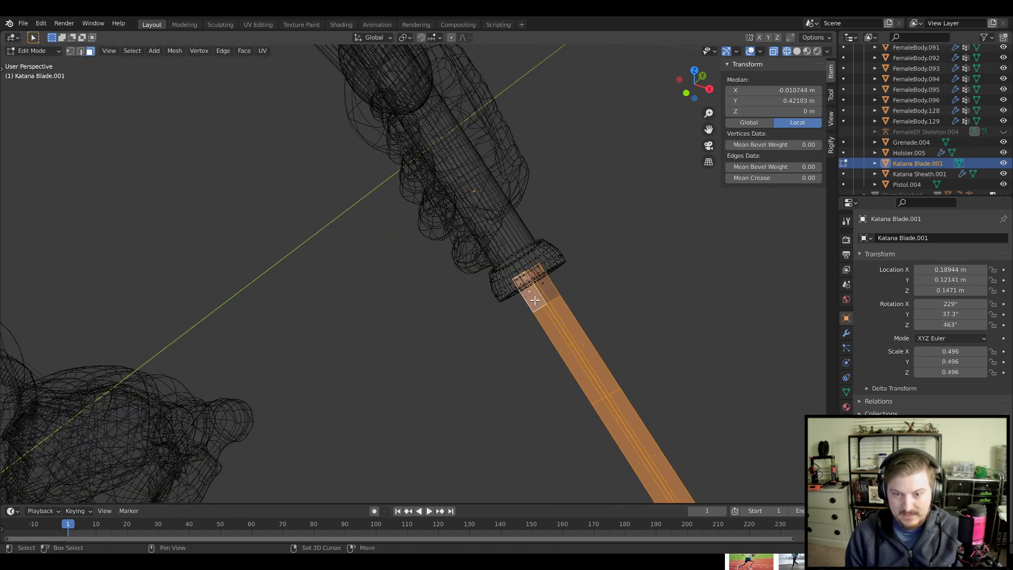
pyautogui.press('z')
pyautogui.click(666, 327)
# Thicken the selected katana blade by scaling it to about 1.26 along local Z, and leave mesh editing
pyautogui.moveTo(648, 357)
pyautogui.mouseDown(button='middle')
pyautogui.moveTo(644, 346)
pyautogui.moveTo(640, 416)
pyautogui.moveTo(584, 323)
pyautogui.moveTo(624, 262)
pyautogui.mouseUp(button='middle')
pyautogui.scroll(-6, 644, 370)
pyautogui.scroll(5, 628, 303)
pyautogui.press('s')
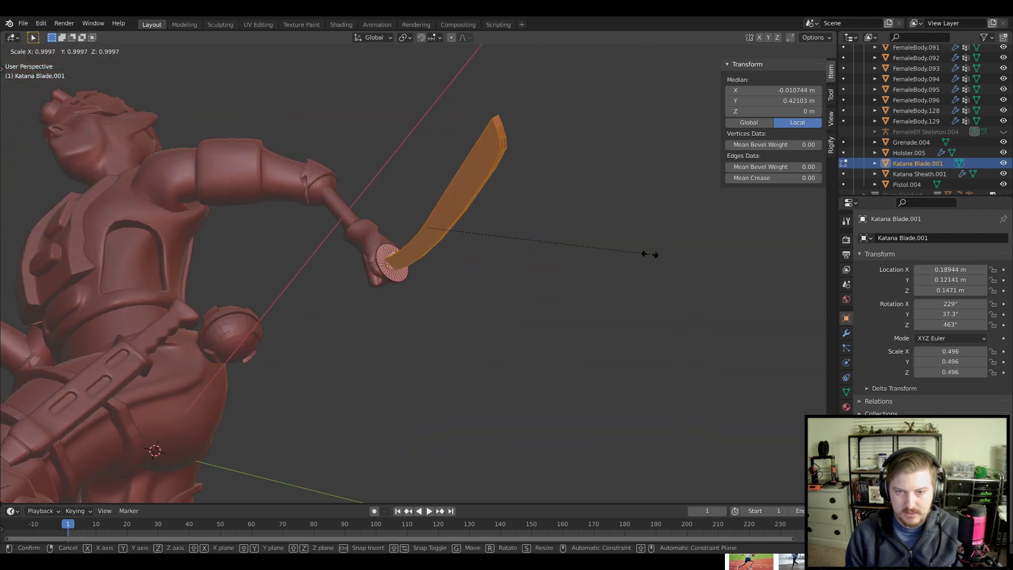
pyautogui.press('z')
pyautogui.press('z')
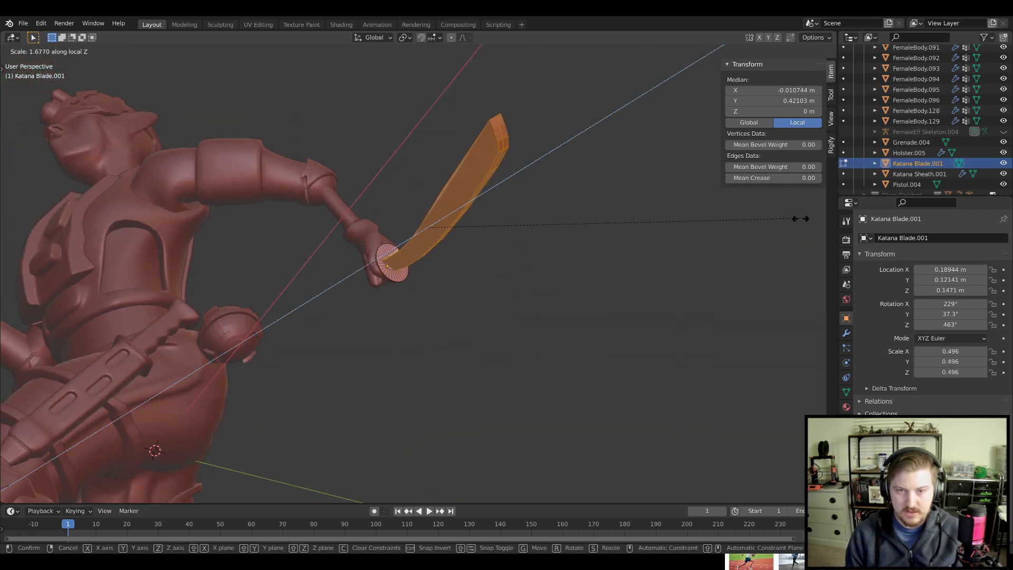
pyautogui.moveTo(744, 240); pyautogui.dragTo(660, 276, button='middle')
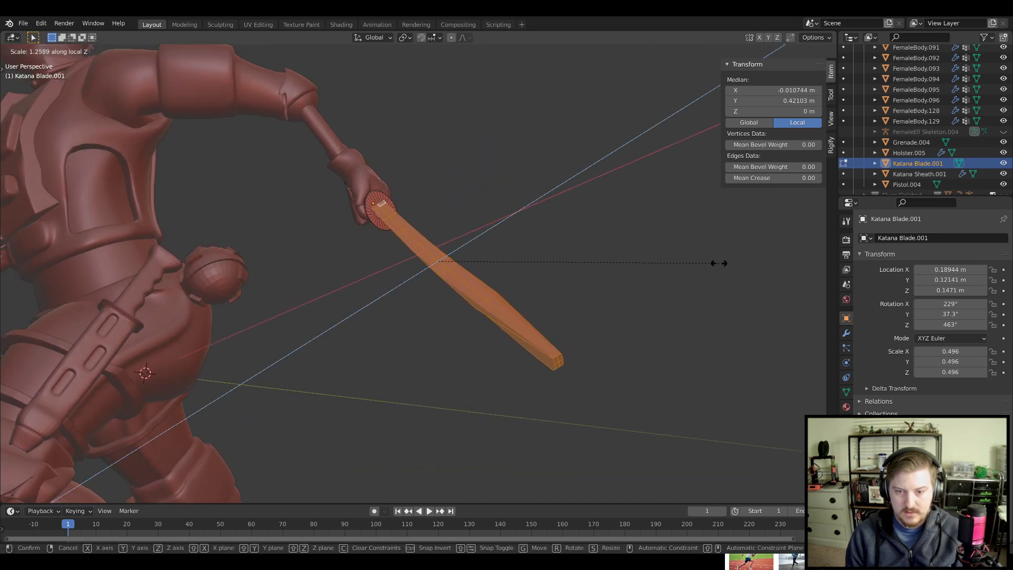
pyautogui.click(718, 264)
pyautogui.moveTo(696, 304); pyautogui.dragTo(692, 272, button='middle')
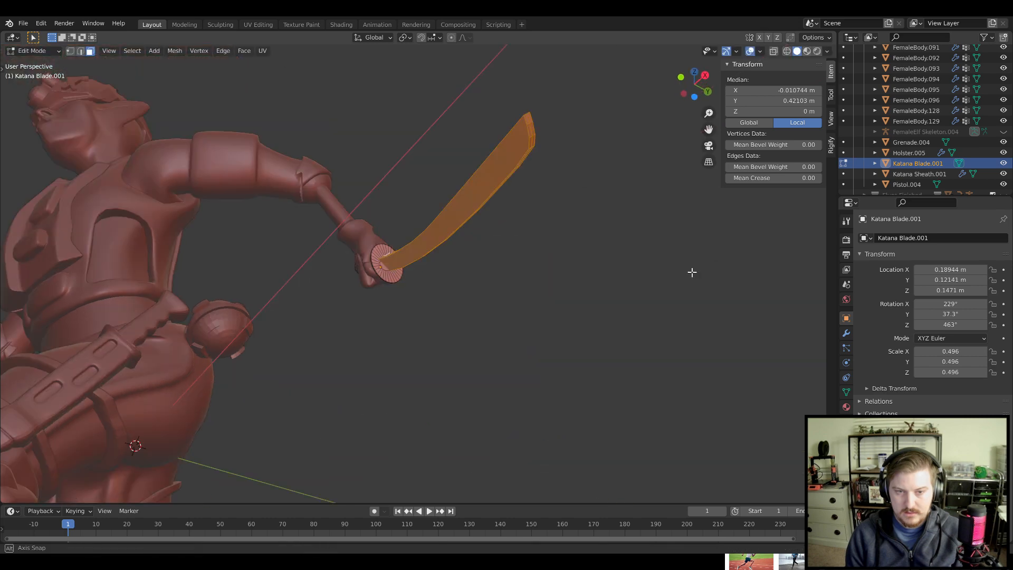
pyautogui.press('Tab')
# Examine the thickened katana blade and the whole figure from behind, above and the front
pyautogui.scroll(-1, 625, 299)
pyautogui.scroll(-3, 625, 301)
pyautogui.moveTo(620, 306); pyautogui.dragTo(377, 417, button='middle')
pyautogui.click(524, 370)
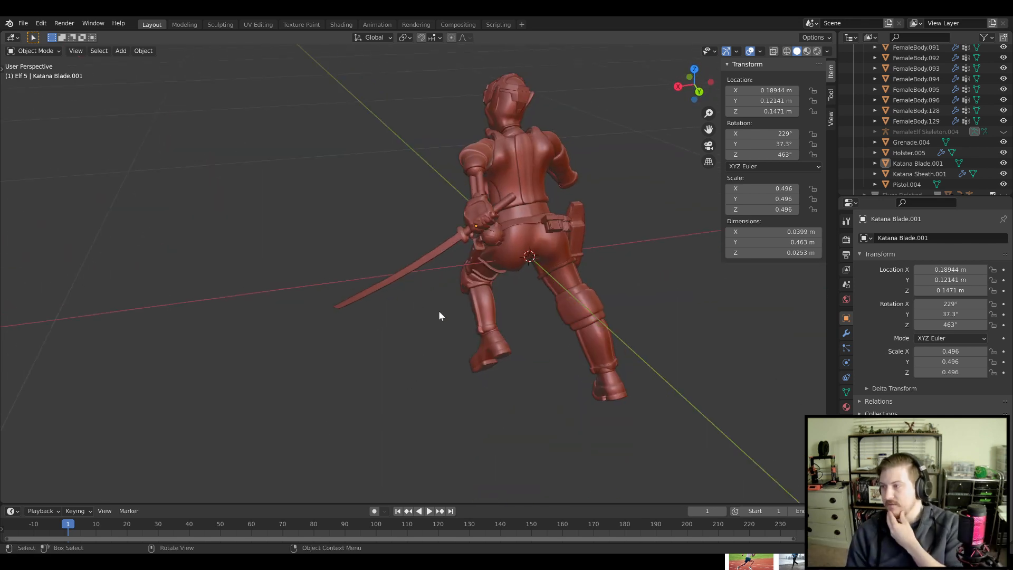
pyautogui.scroll(4, 453, 295)
pyautogui.scroll(-5, 465, 311)
pyautogui.moveTo(467, 314); pyautogui.dragTo(446, 342, button='middle')
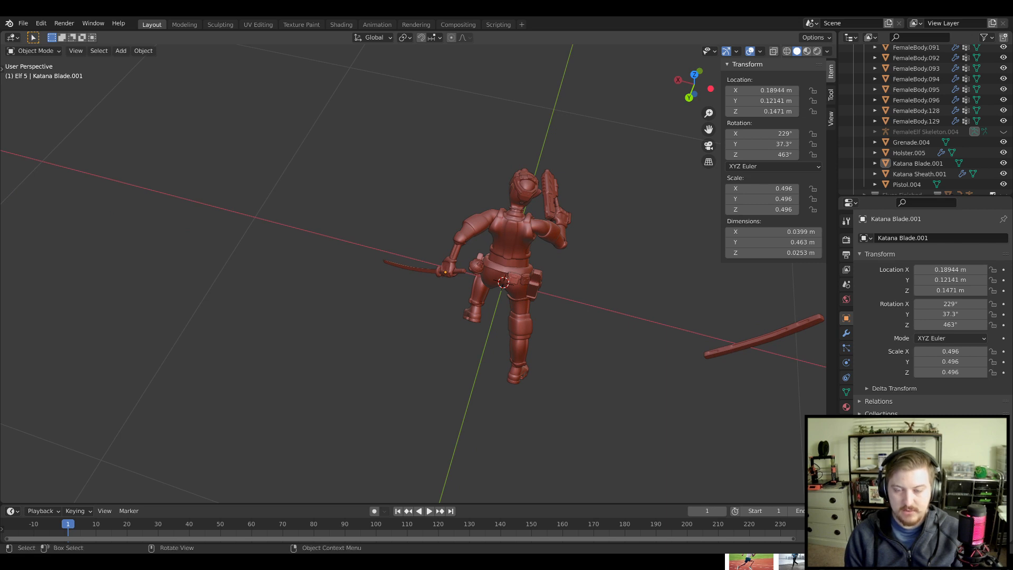
pyautogui.moveTo(510, 241); pyautogui.dragTo(627, 262, button='middle')
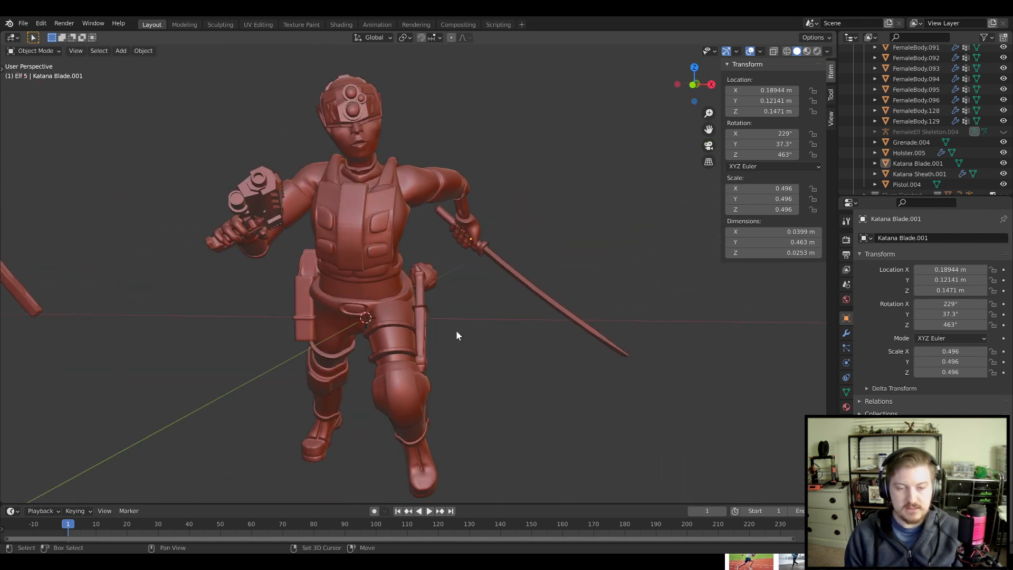
pyautogui.moveTo(457, 335); pyautogui.dragTo(531, 323, button='middle')
pyautogui.scroll(8, 531, 320)
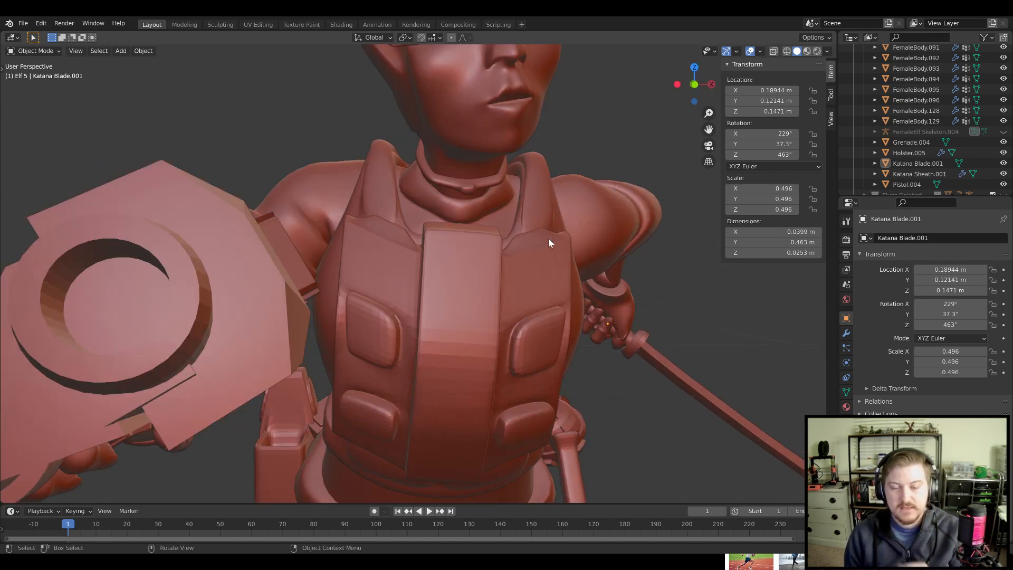
pyautogui.scroll(-6, 548, 242)
pyautogui.moveTo(554, 233); pyautogui.dragTo(537, 229, button='middle')
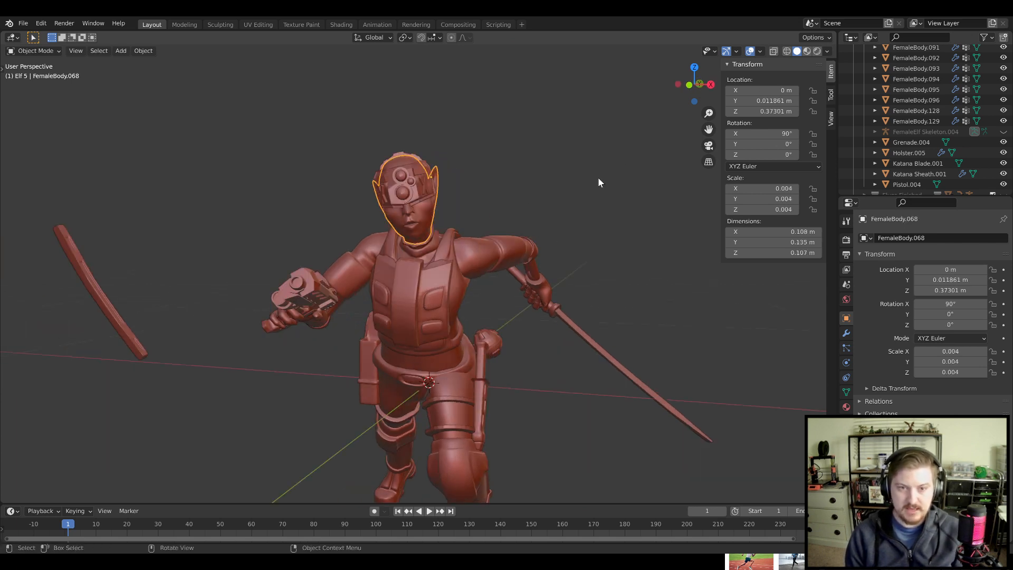
# Hide the Elf 5 collection, show the Elves Finished collection and examine the finished elf's face and upper body for comparison
pyautogui.moveTo(583, 197); pyautogui.dragTo(565, 227, button='middle')
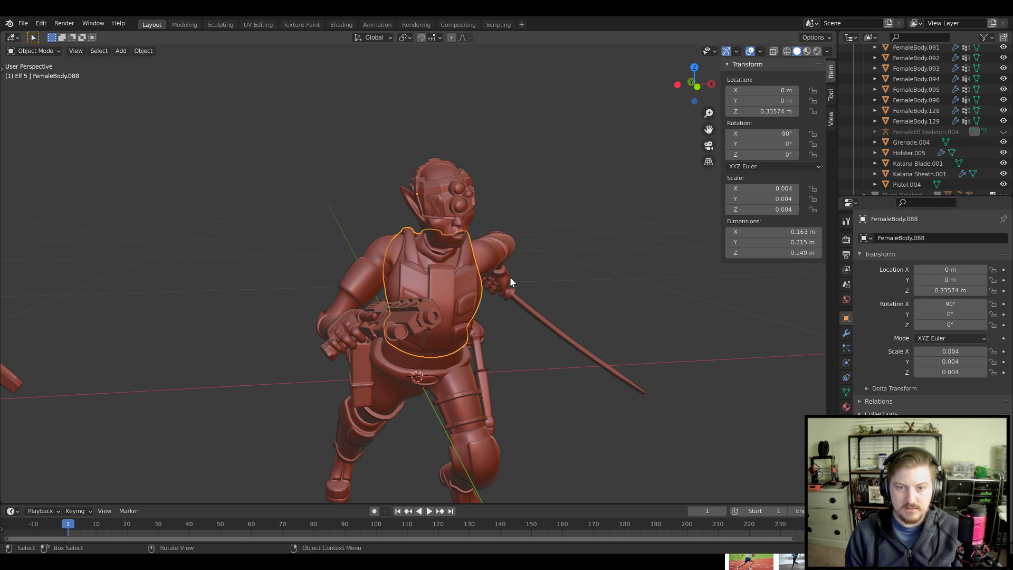
pyautogui.click(580, 247)
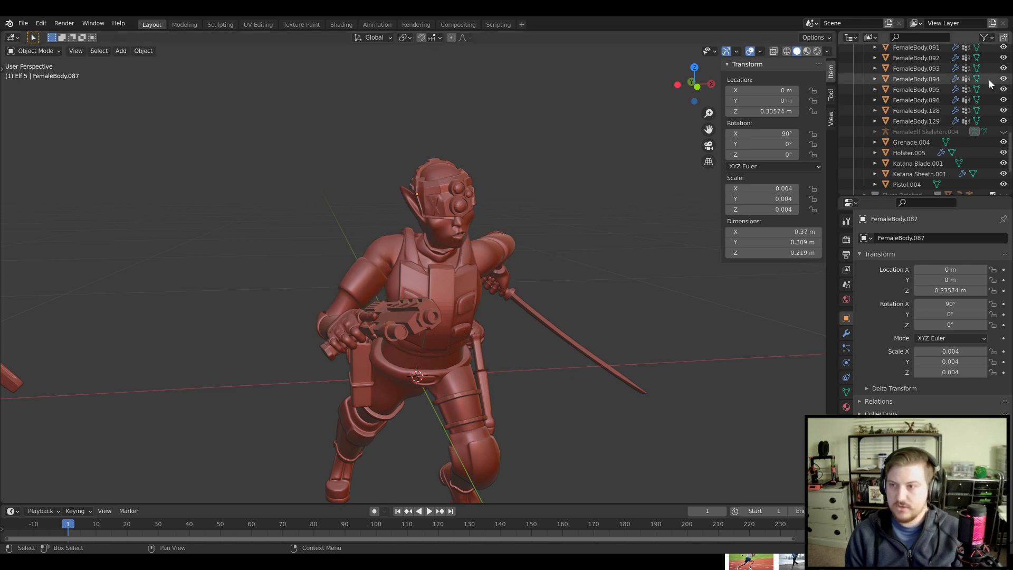
pyautogui.scroll(1, 999, 112)
pyautogui.scroll(15, 992, 113)
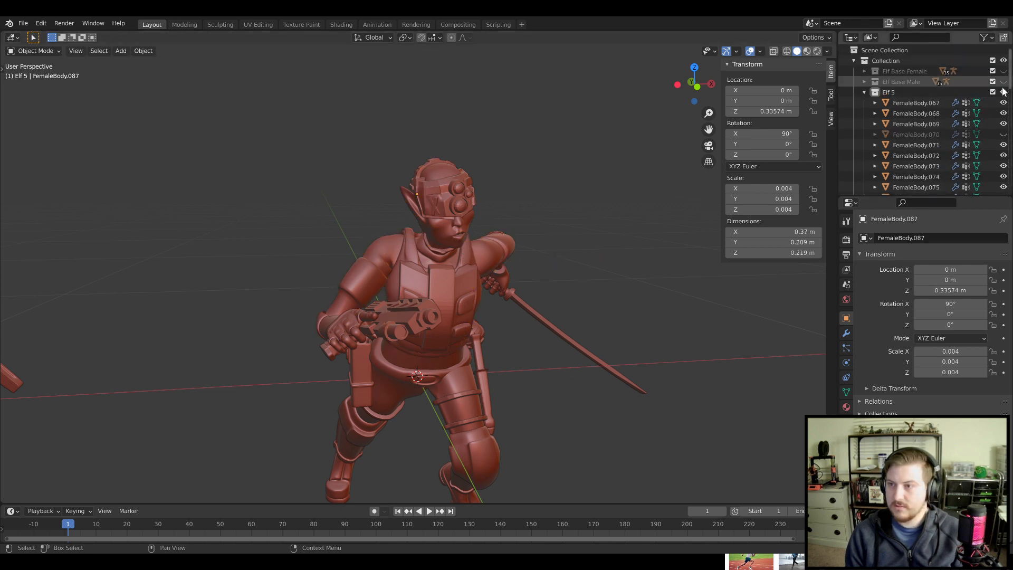
pyautogui.click(1004, 92)
pyautogui.scroll(-5, 975, 132)
pyautogui.scroll(10, 939, 116)
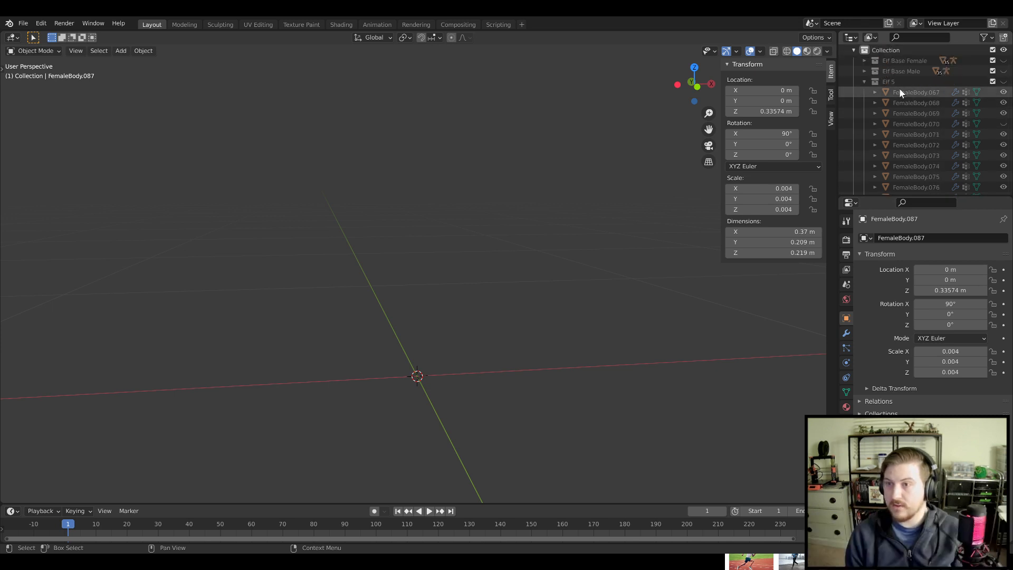
pyautogui.click(864, 93)
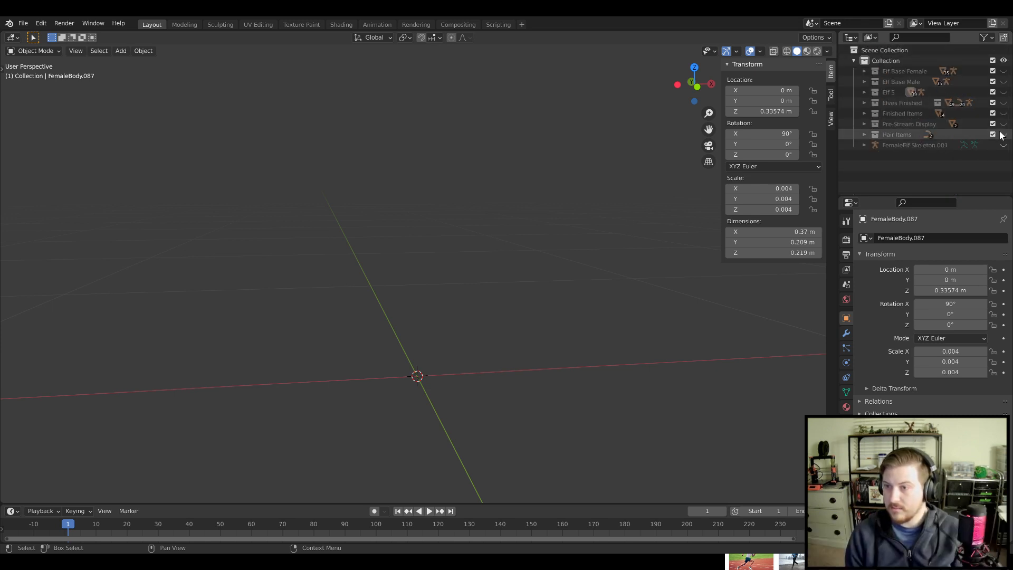
pyautogui.click(1003, 103)
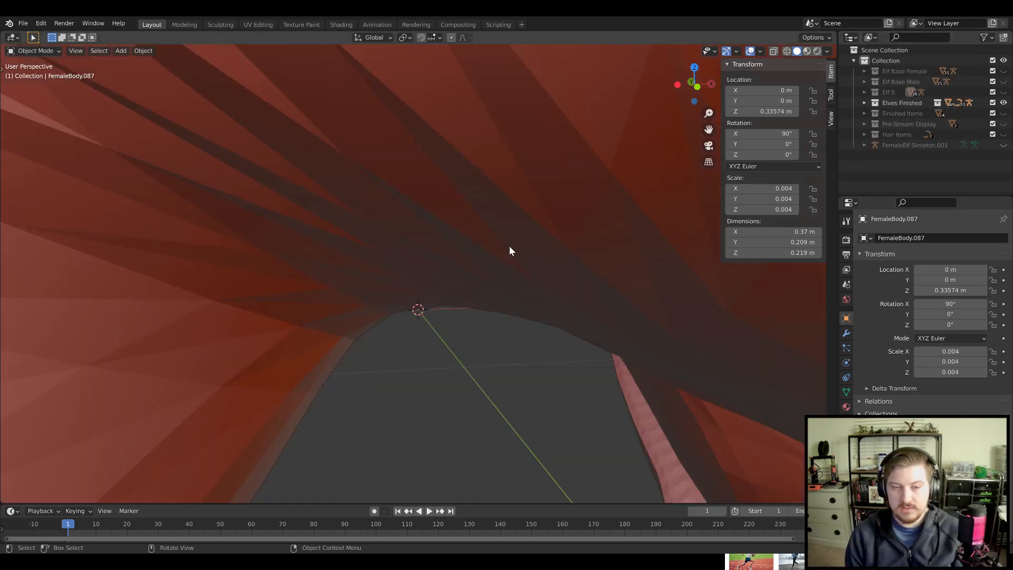
pyautogui.scroll(5, 485, 251)
pyautogui.moveTo(515, 242); pyautogui.dragTo(541, 318, button='middle')
pyautogui.moveTo(544, 244)
pyautogui.mouseDown(button='middle')
pyautogui.moveTo(530, 229)
pyautogui.moveTo(519, 241)
pyautogui.moveTo(547, 238)
pyautogui.moveTo(542, 251)
pyautogui.mouseUp(button='middle')
pyautogui.scroll(-3, 520, 241)
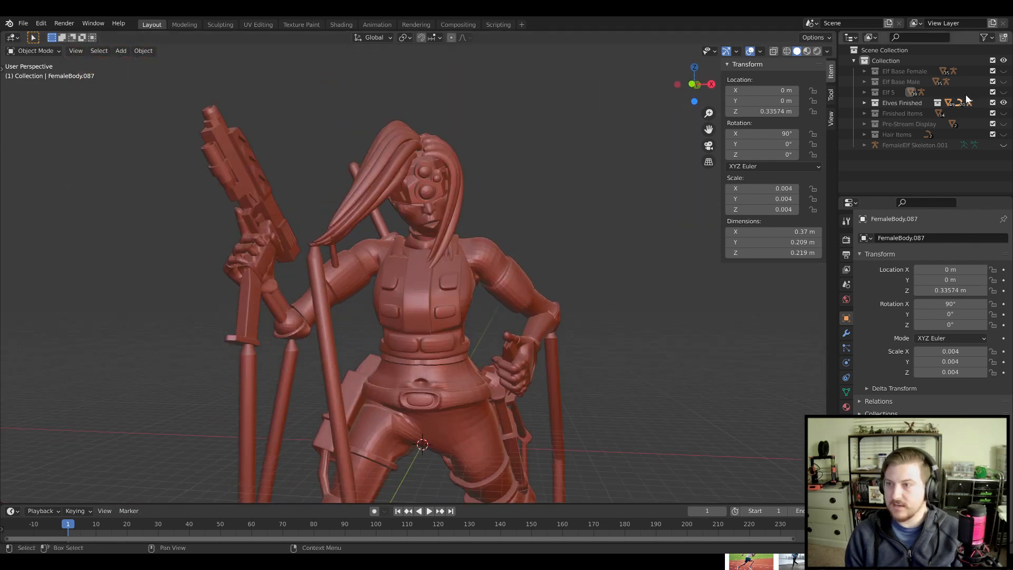
# Hide the Elves Finished collection, show the Elf 5 collection again and examine the running elf's head up close
pyautogui.click(1004, 103)
pyautogui.scroll(3, 815, 212)
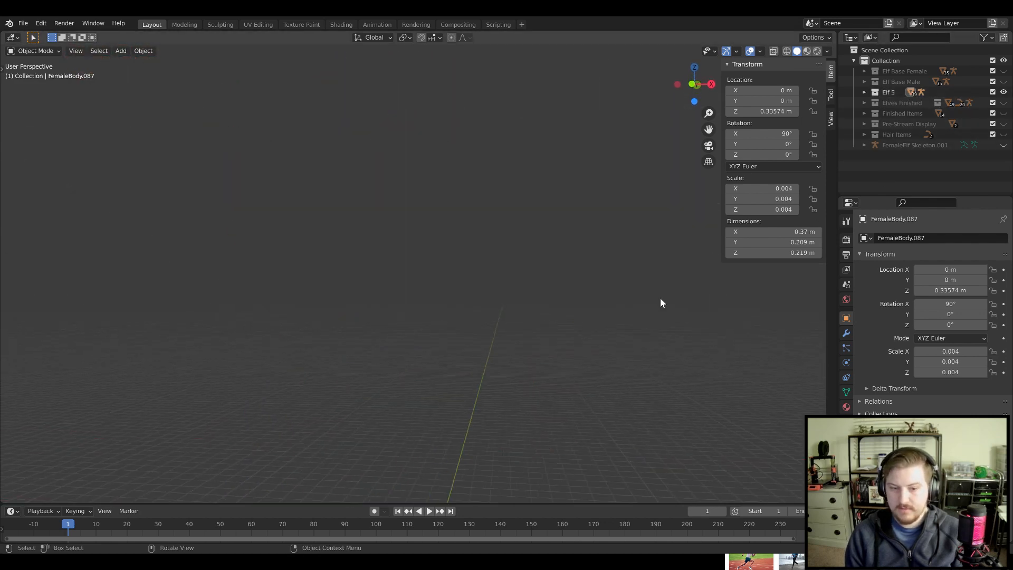
pyautogui.keyDown('shift'); pyautogui.moveTo(579, 199); pyautogui.dragTo(596, 422, button='middle'); pyautogui.keyUp('shift')
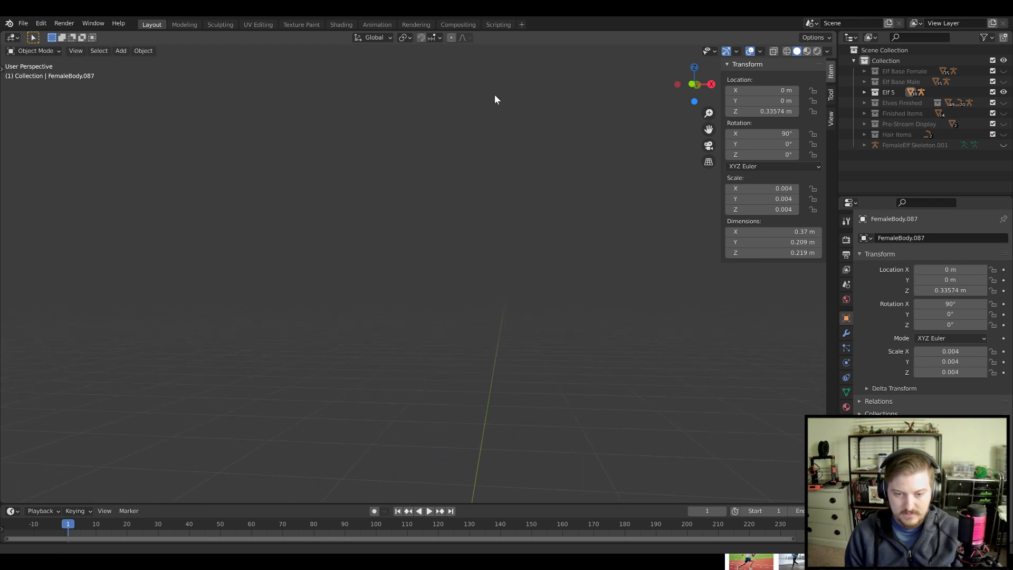
pyautogui.scroll(-5, 496, 100)
pyautogui.keyDown('shift'); pyautogui.moveTo(527, 464); pyautogui.dragTo(546, 407, button='middle'); pyautogui.keyUp('shift')
pyautogui.scroll(6, 552, 333)
pyautogui.scroll(-1, 545, 406)
pyautogui.scroll(1, 546, 407)
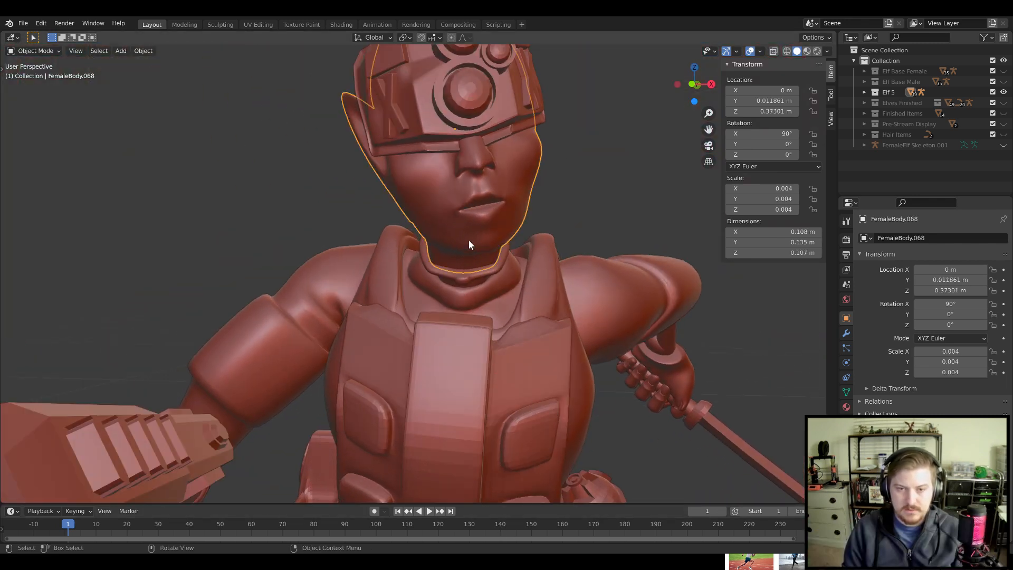
pyautogui.press('Tab')
pyautogui.press('KP_Divide')
pyautogui.press('KP_Divide')
pyautogui.keyDown('shift'); pyautogui.moveTo(585, 366); pyautogui.dragTo(568, 305, button='middle'); pyautogui.keyUp('shift')
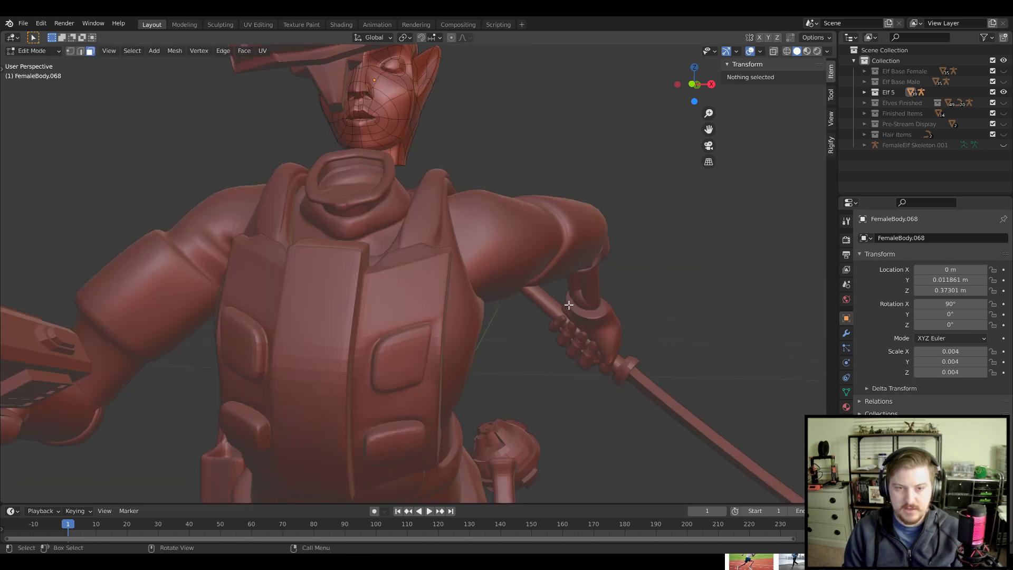
pyautogui.press('Tab')
pyautogui.keyDown('shift'); pyautogui.moveTo(495, 233); pyautogui.dragTo(667, 232, button='middle'); pyautogui.keyUp('shift')
pyautogui.keyDown('shift'); pyautogui.moveTo(563, 378); pyautogui.dragTo(532, 327, button='middle'); pyautogui.keyUp('shift')
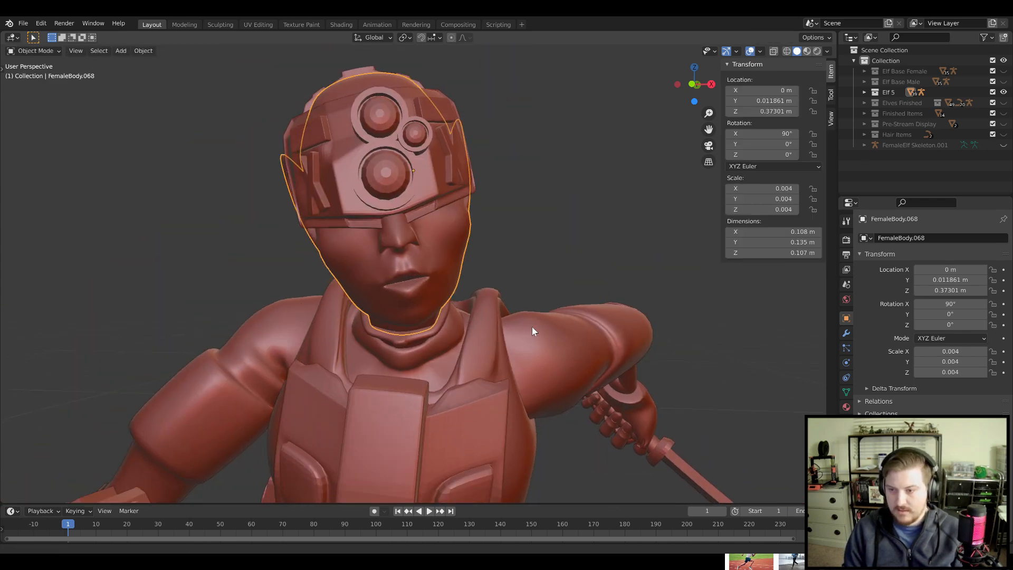
# Unhide the FemaleElf Skeleton.004 armature in the Elf 5 collection, select it and switch it to Pose Mode
pyautogui.click(864, 93)
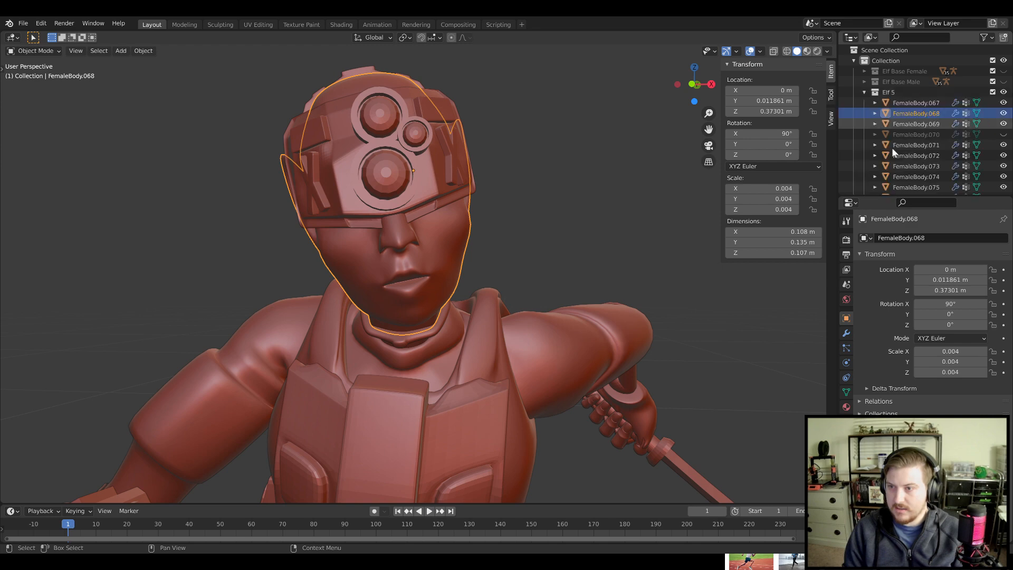
pyautogui.scroll(-4, 946, 157)
pyautogui.scroll(-10, 957, 158)
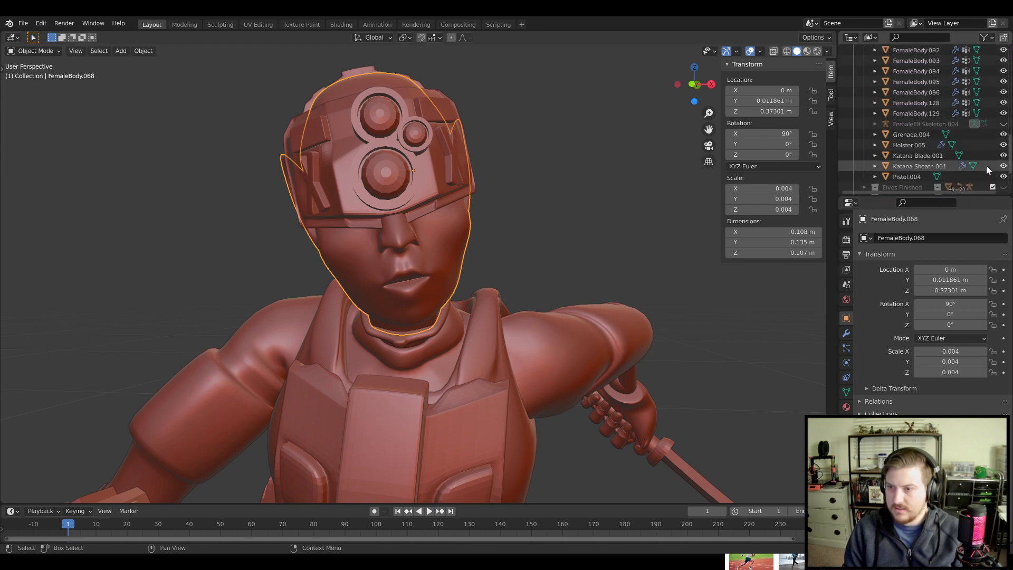
pyautogui.click(1004, 124)
pyautogui.moveTo(427, 311); pyautogui.dragTo(509, 284, button='middle')
pyautogui.click(456, 209)
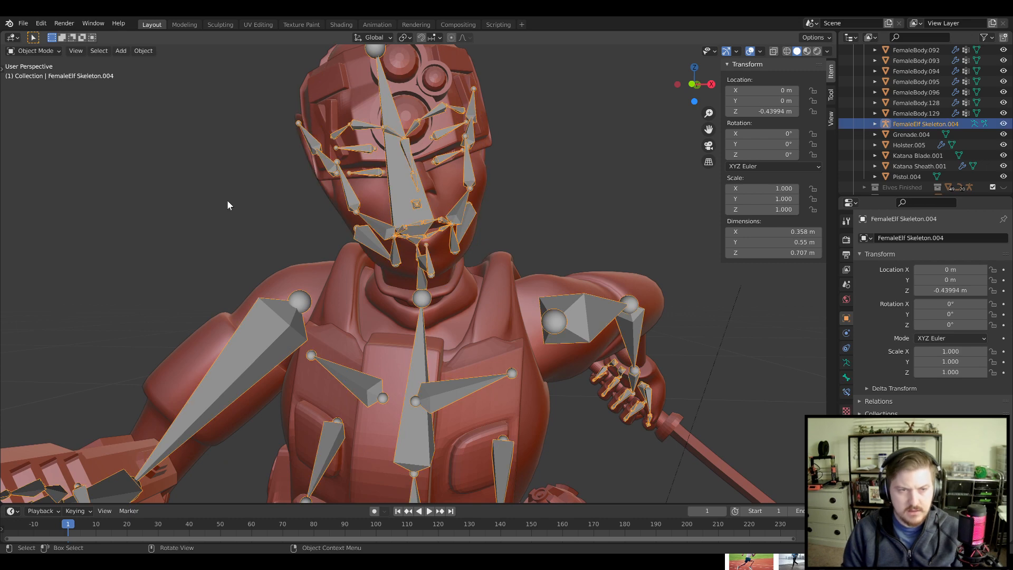
pyautogui.click(31, 51)
pyautogui.click(36, 86)
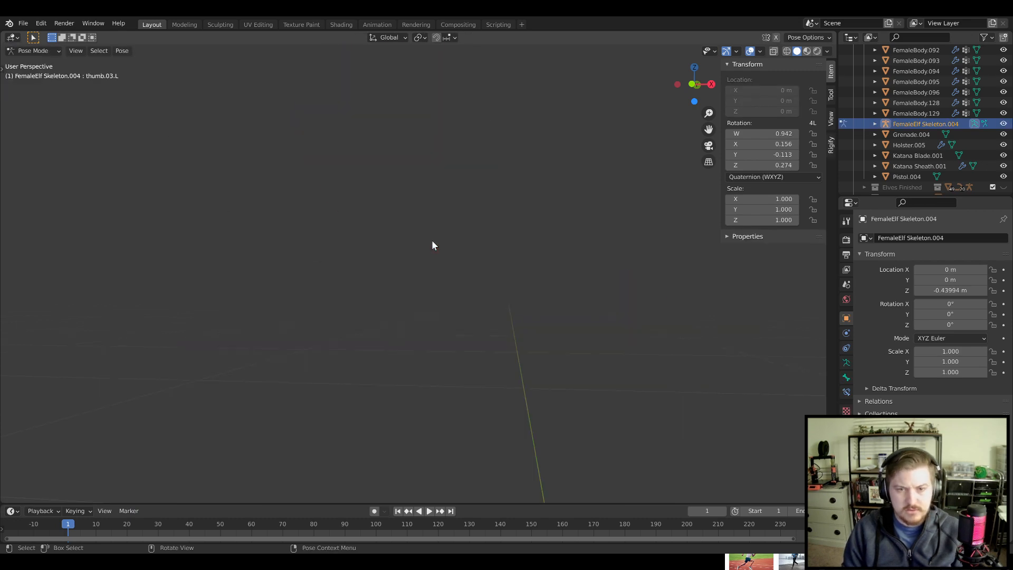
# Try rotating the lower cheek bone cheek.B.L to change the elf's facial expression
pyautogui.click(462, 213)
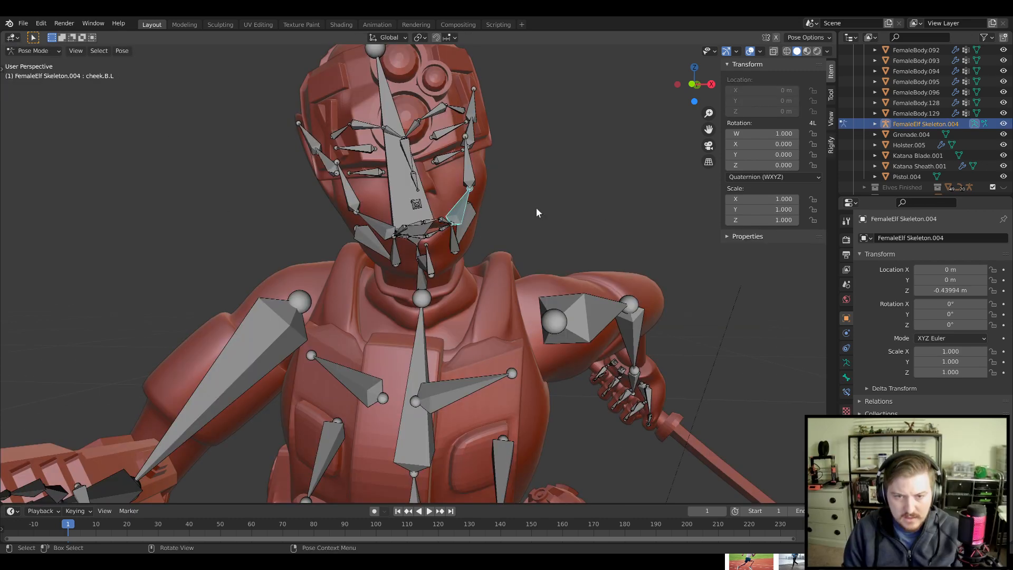
pyautogui.press('r')
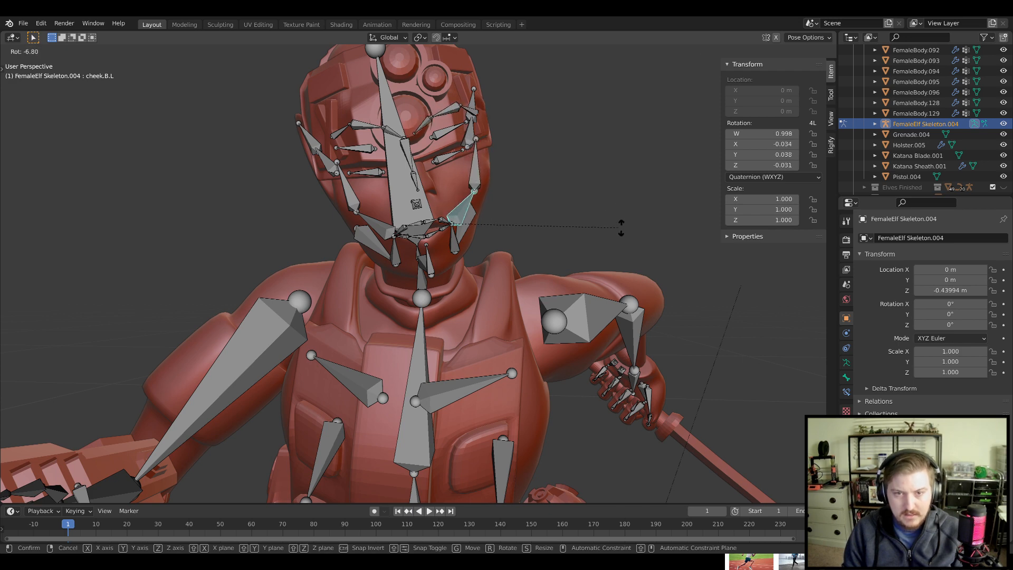
pyautogui.rightClick(614, 206)
pyautogui.moveTo(613, 206); pyautogui.dragTo(464, 290, button='middle')
pyautogui.scroll(3, 568, 317)
pyautogui.scroll(1, 553, 308)
pyautogui.scroll(-1, 438, 290)
# Try rotating the upper lip bone lip.T.L freely in a close-up of the mouth
pyautogui.click(488, 280)
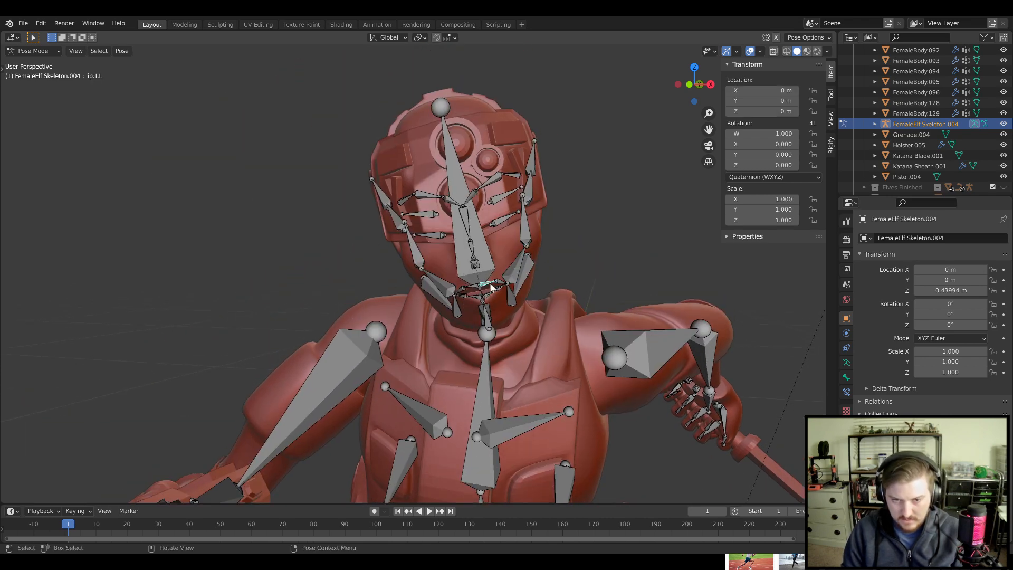
pyautogui.press('KP_Decimal')
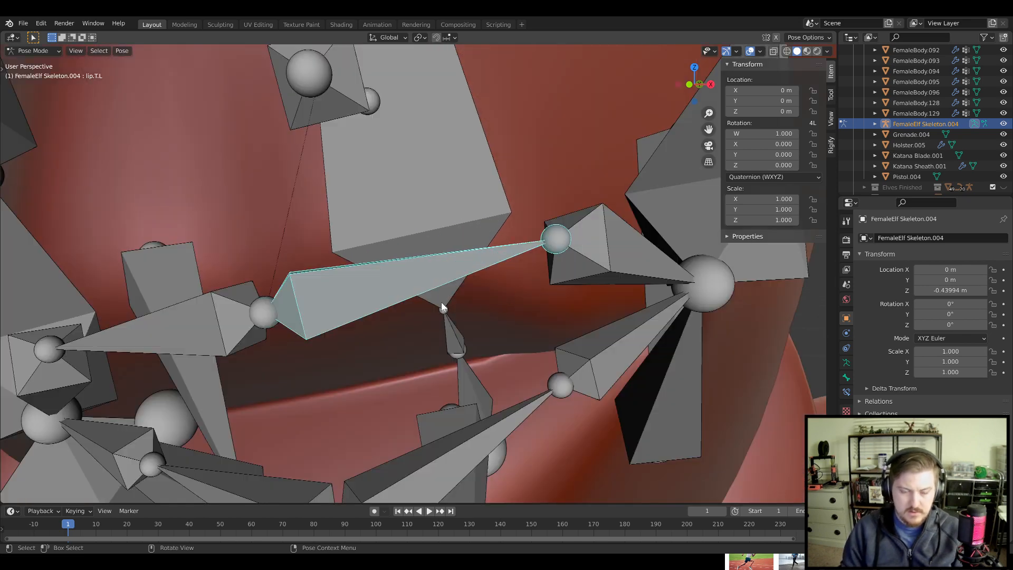
pyautogui.press('r')
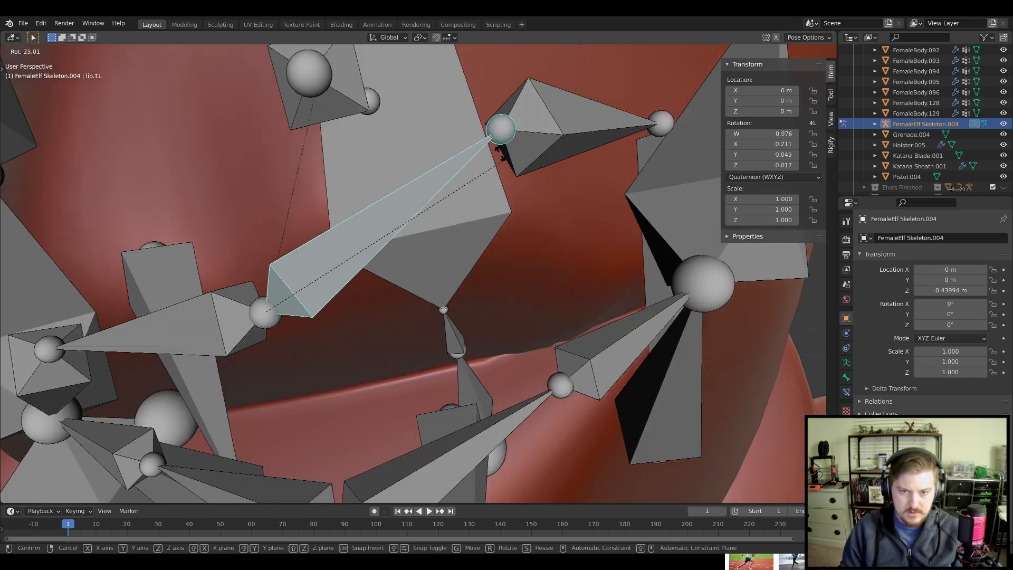
pyautogui.rightClick(537, 180)
pyautogui.scroll(-3, 537, 180)
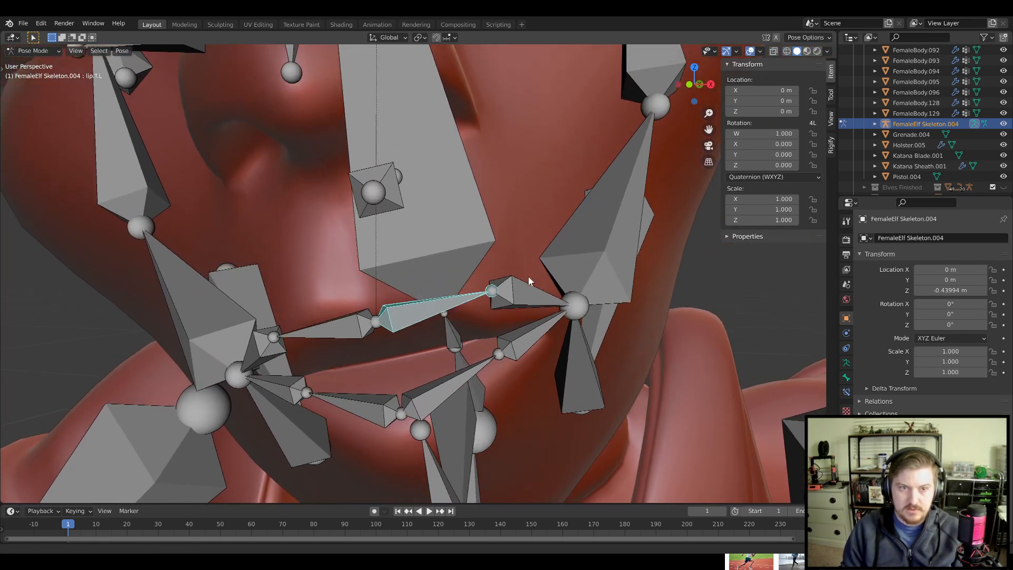
# Try rotating the nose.001 bone to see how it affects the face
pyautogui.moveTo(529, 281); pyautogui.dragTo(403, 204, button='middle')
pyautogui.click(330, 85)
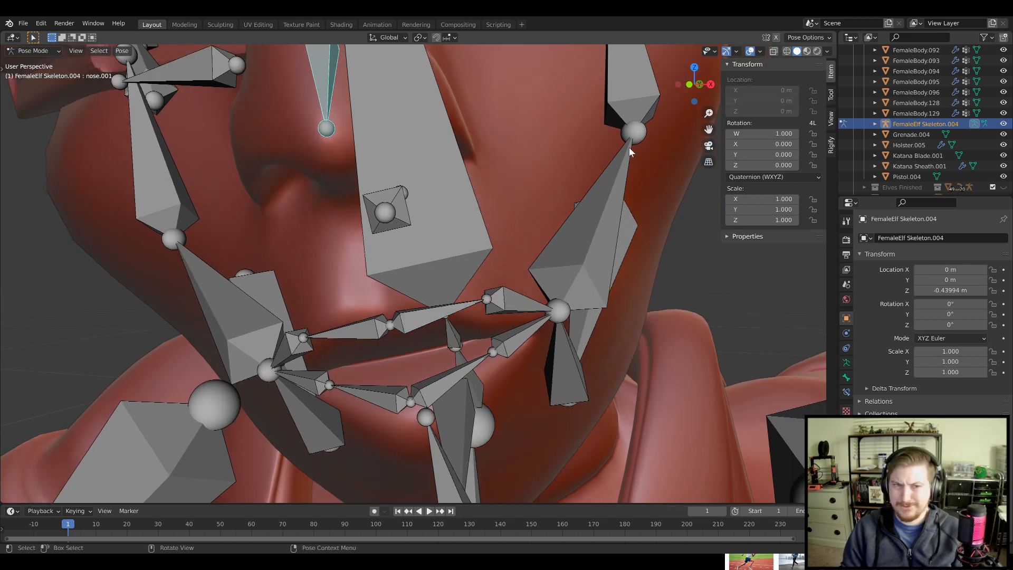
pyautogui.press('r')
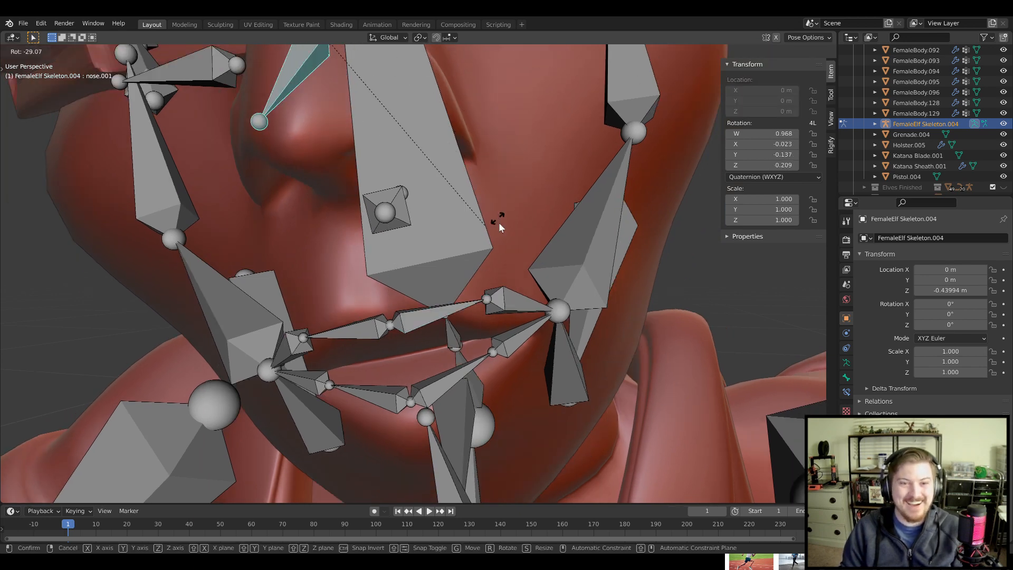
pyautogui.rightClick(499, 224)
pyautogui.moveTo(499, 224); pyautogui.dragTo(542, 309, button='middle')
pyautogui.scroll(-2, 510, 255)
pyautogui.scroll(-3, 520, 248)
pyautogui.scroll(5, 538, 283)
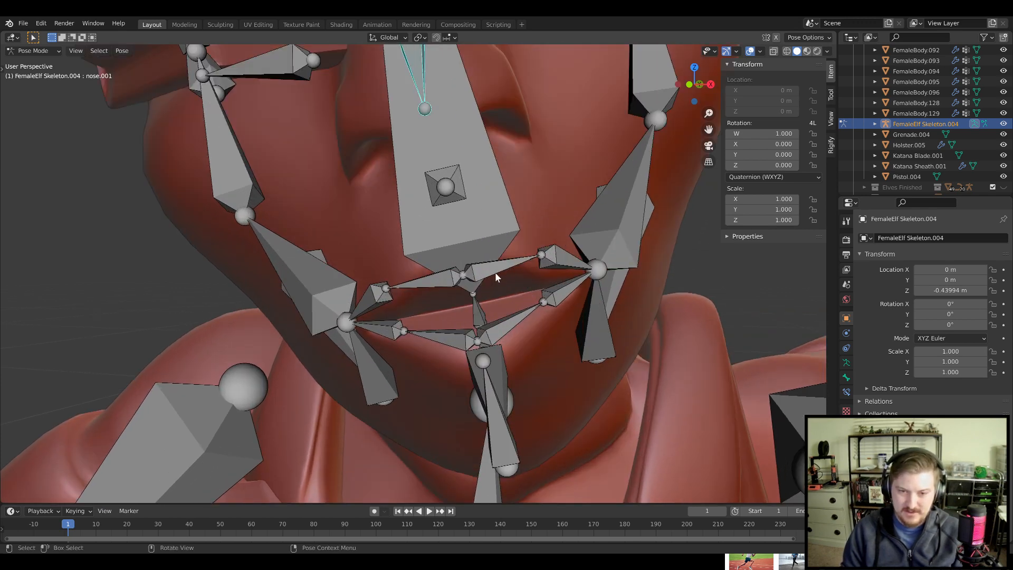
# Try rotating the upper lip bone lip.T.L about its local X axis
pyautogui.click(494, 272)
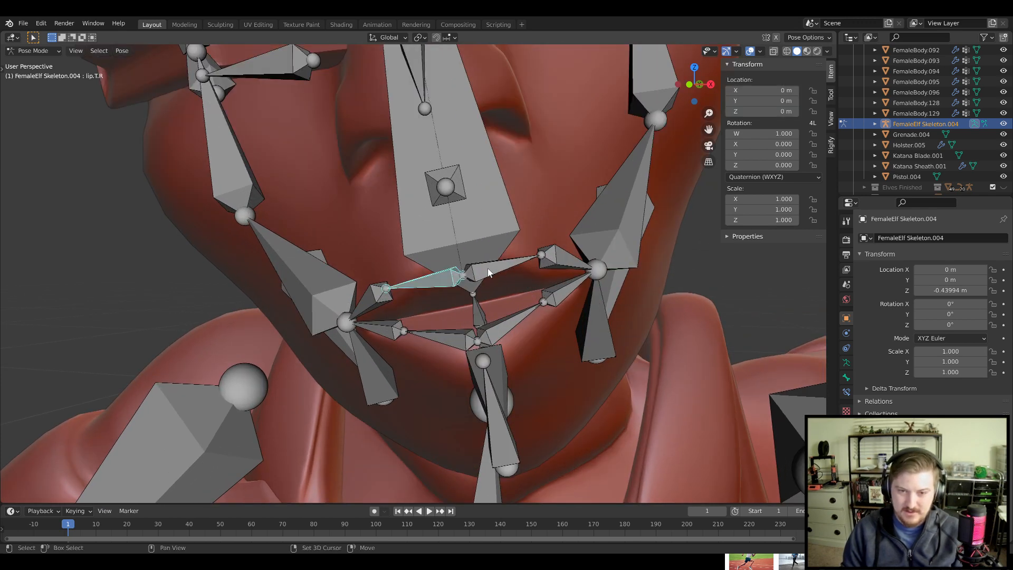
pyautogui.scroll(4, 591, 284)
pyautogui.click(590, 269)
pyautogui.scroll(-4, 575, 291)
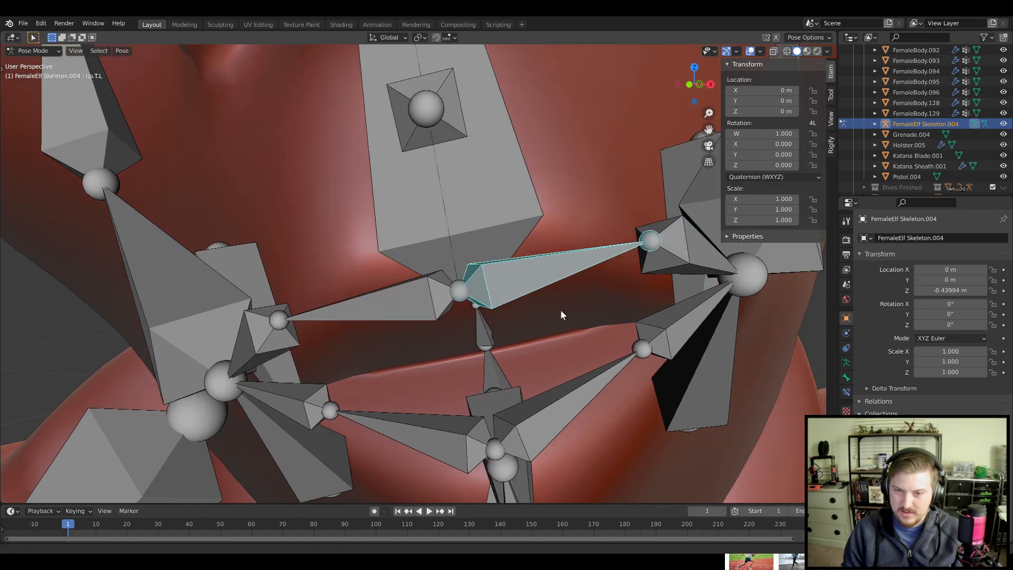
pyautogui.press('r')
pyautogui.press('x')
pyautogui.press('x')
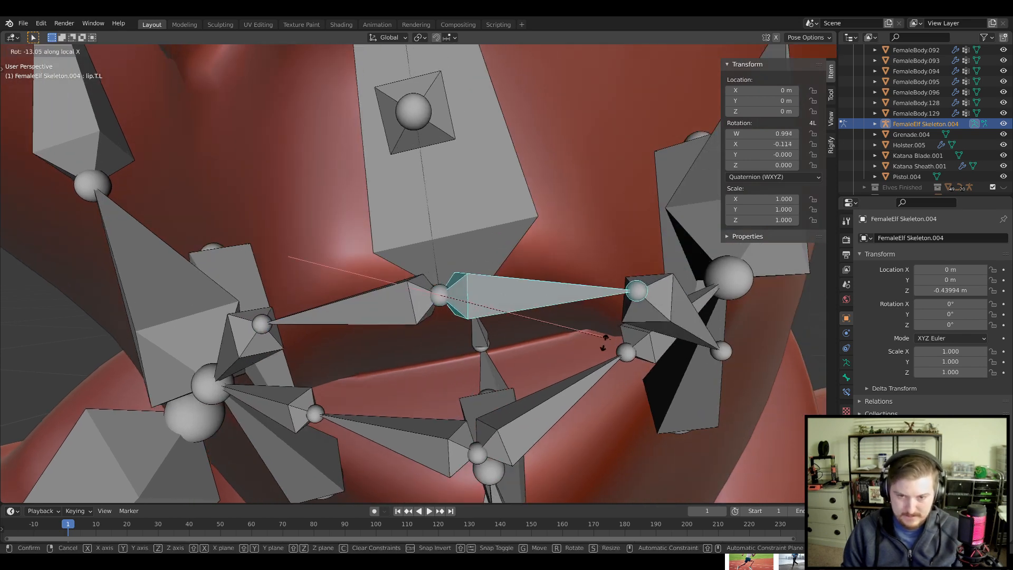
pyautogui.rightClick(627, 209)
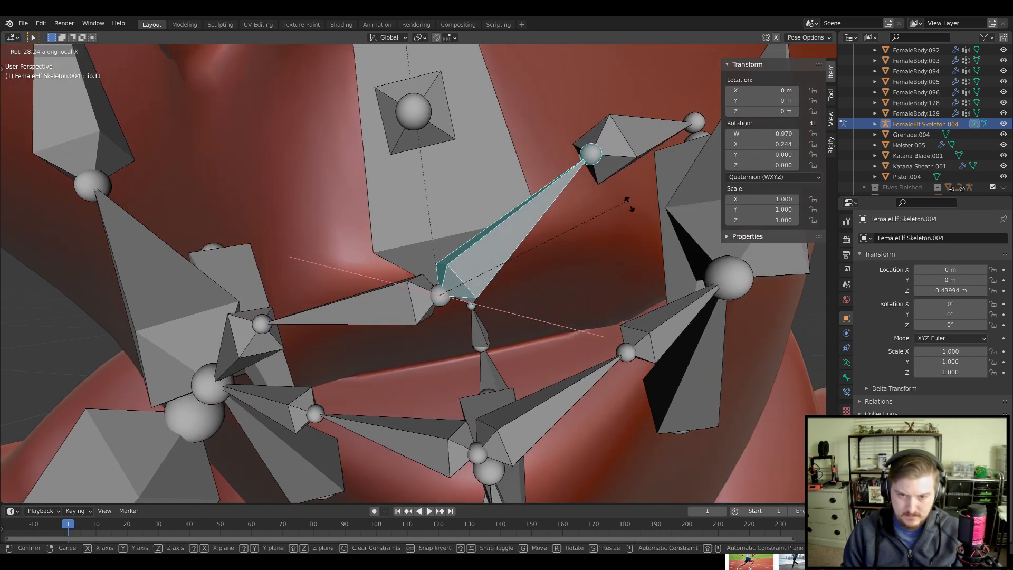
# Hide the FemaleElf Skeleton.004 armature so that only the elf's meshes are displayed
pyautogui.scroll(-6, 607, 285)
pyautogui.moveTo(603, 312); pyautogui.dragTo(591, 117, button='middle')
pyautogui.click(1002, 124)
pyautogui.scroll(-4, 647, 294)
pyautogui.scroll(-3, 613, 299)
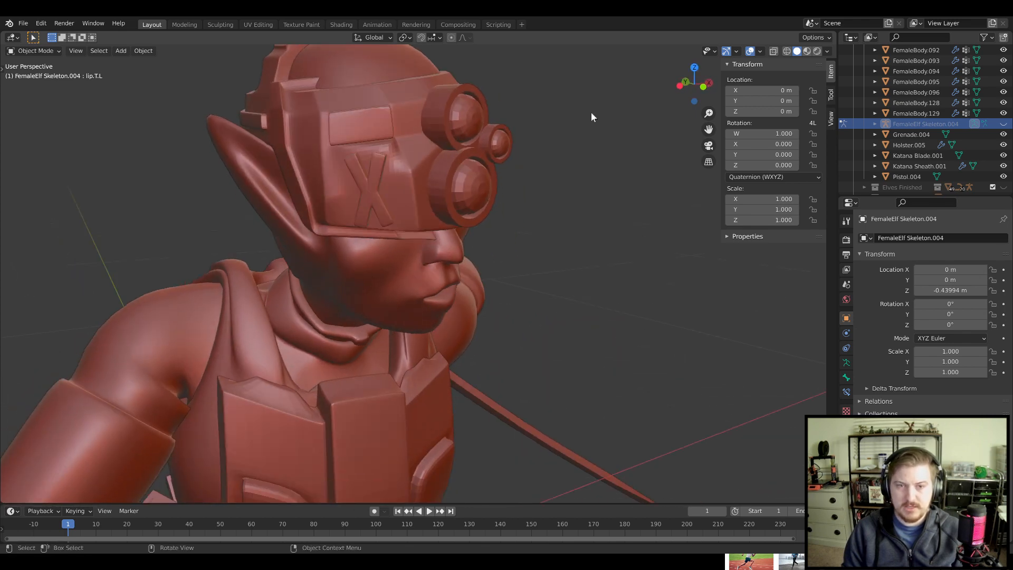
# Examine the elf's face and upper body from below, above and the front, then the mouth up close
pyautogui.moveTo(531, 237); pyautogui.dragTo(492, 142, button='middle')
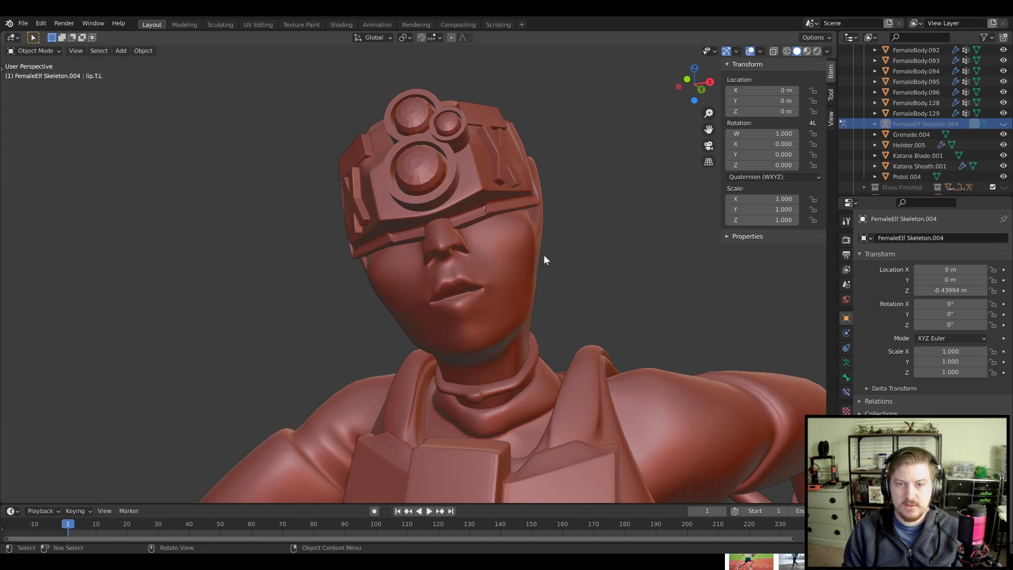
pyautogui.moveTo(545, 260); pyautogui.dragTo(452, 136, button='middle')
pyautogui.moveTo(504, 259); pyautogui.dragTo(560, 209, button='middle')
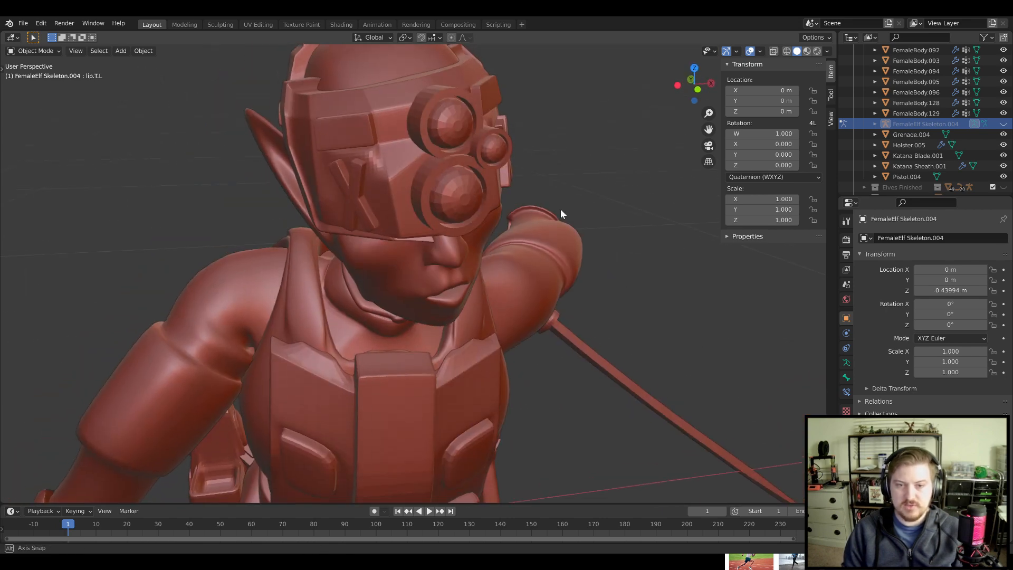
pyautogui.scroll(-2, 452, 227)
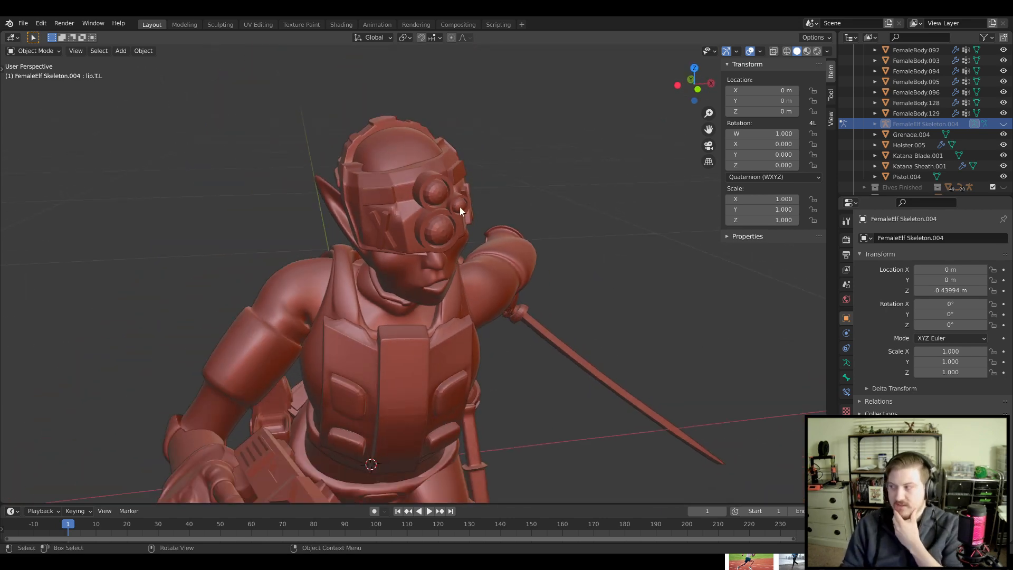
pyautogui.moveTo(455, 211); pyautogui.dragTo(500, 287, button='middle')
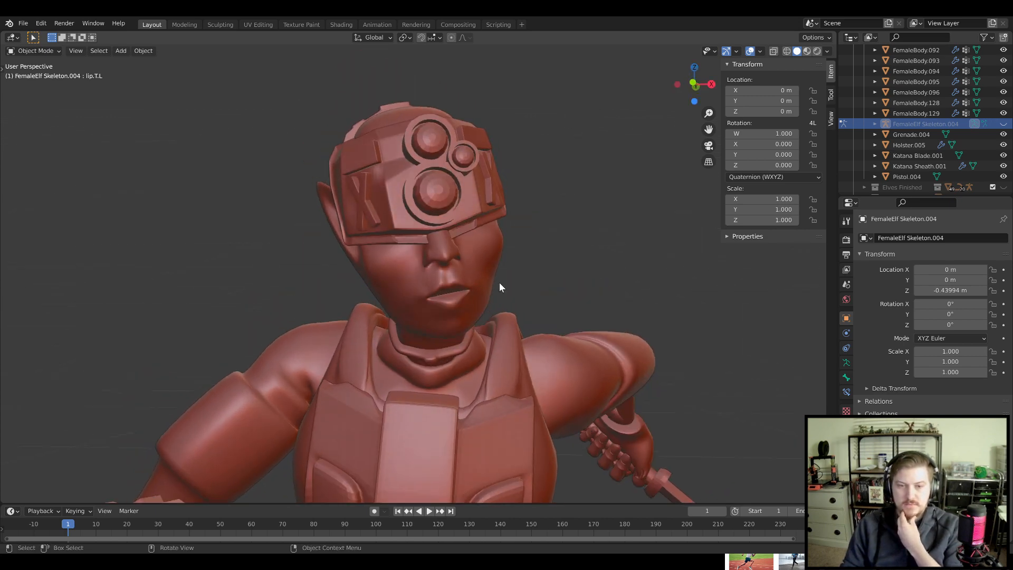
pyautogui.scroll(3, 499, 286)
pyautogui.keyDown('shift'); pyautogui.moveTo(592, 349); pyautogui.dragTo(558, 293, button='middle'); pyautogui.keyUp('shift')
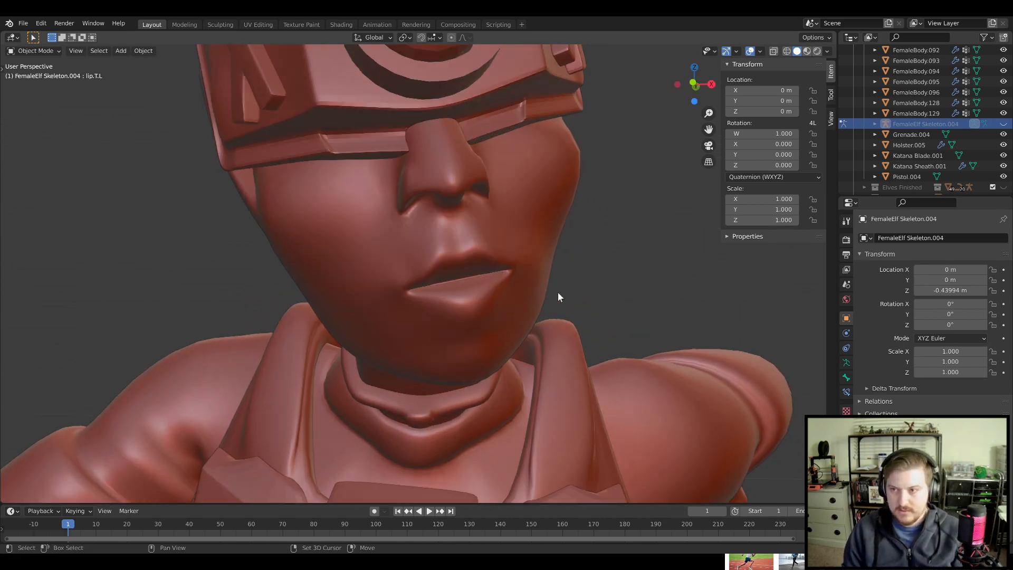
# Unhide the FemaleElf Skeleton.004 armature to display the bones around the elf's mouth
pyautogui.click(1003, 124)
pyautogui.scroll(1, 661, 312)
pyautogui.scroll(3, 661, 316)
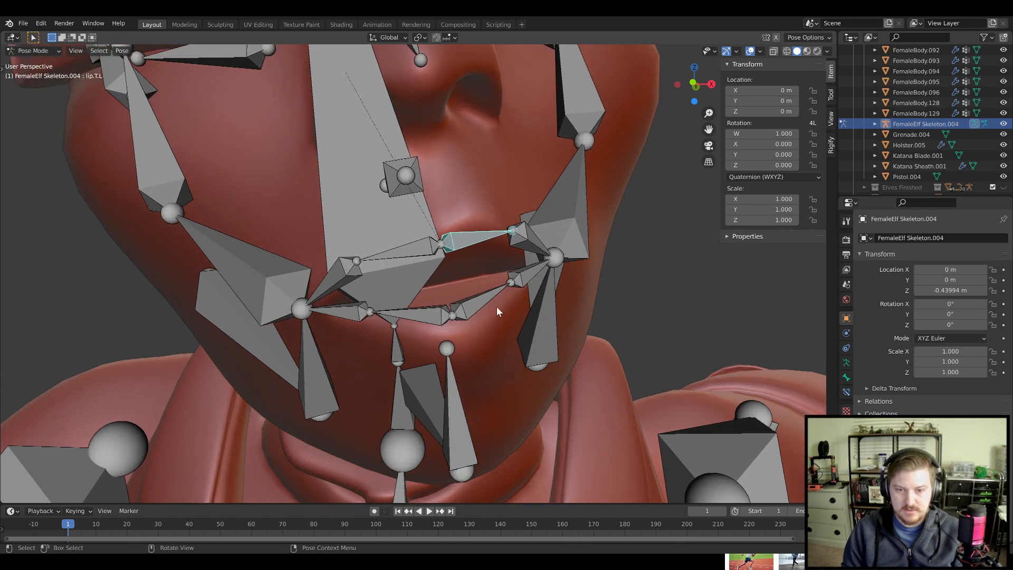
# Move the lower lip bones lip.B.L and lip.B.R together down along their local Z axis to about -0.0033 m
pyautogui.click(473, 303)
pyautogui.moveTo(473, 303); pyautogui.dragTo(493, 241, button='middle')
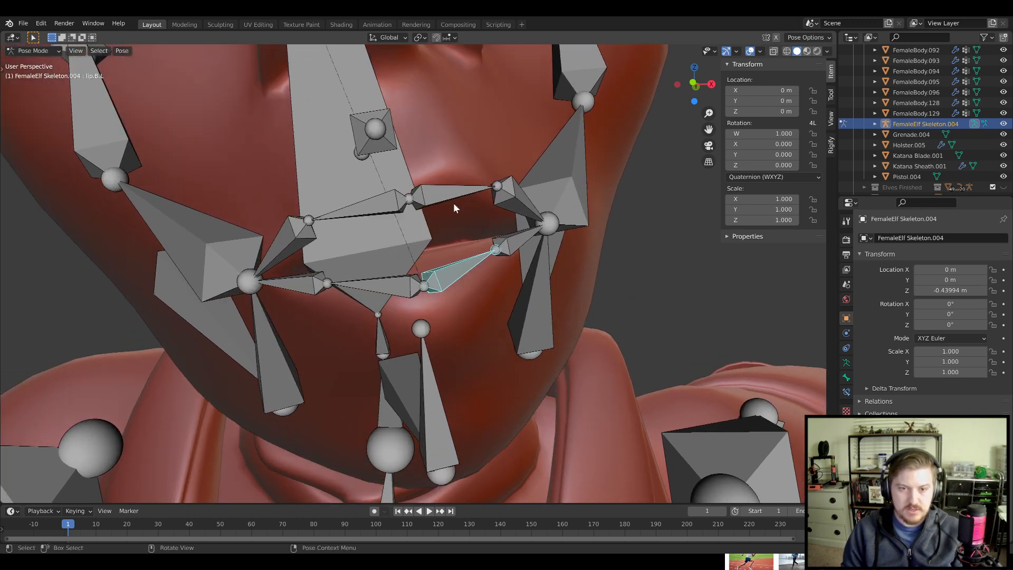
pyautogui.keyDown('shift'); pyautogui.click(408, 287); pyautogui.keyUp('shift')
pyautogui.press('g')
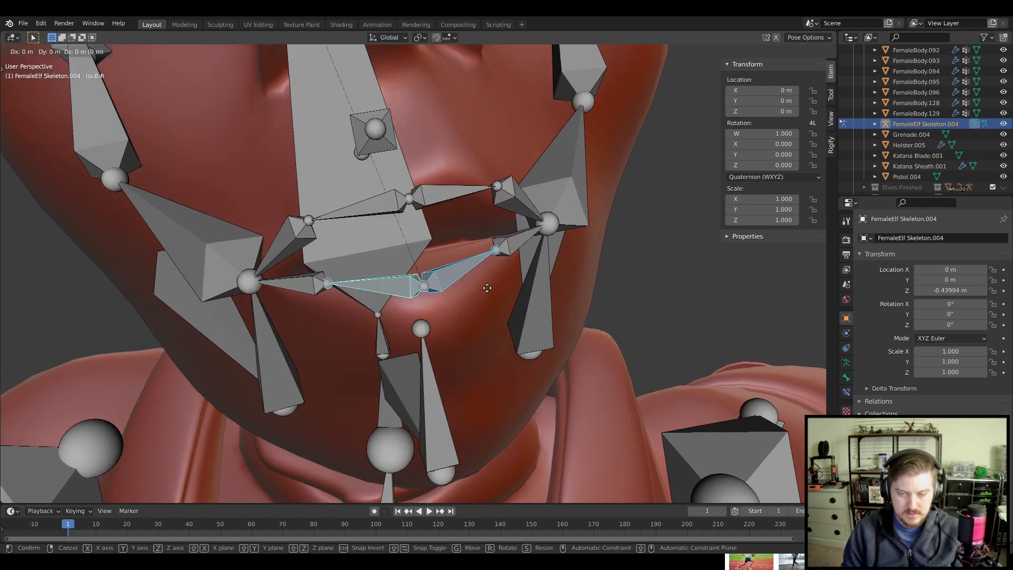
pyautogui.rightClick(492, 319)
pyautogui.moveTo(492, 323); pyautogui.dragTo(500, 327, button='middle')
pyautogui.press('g')
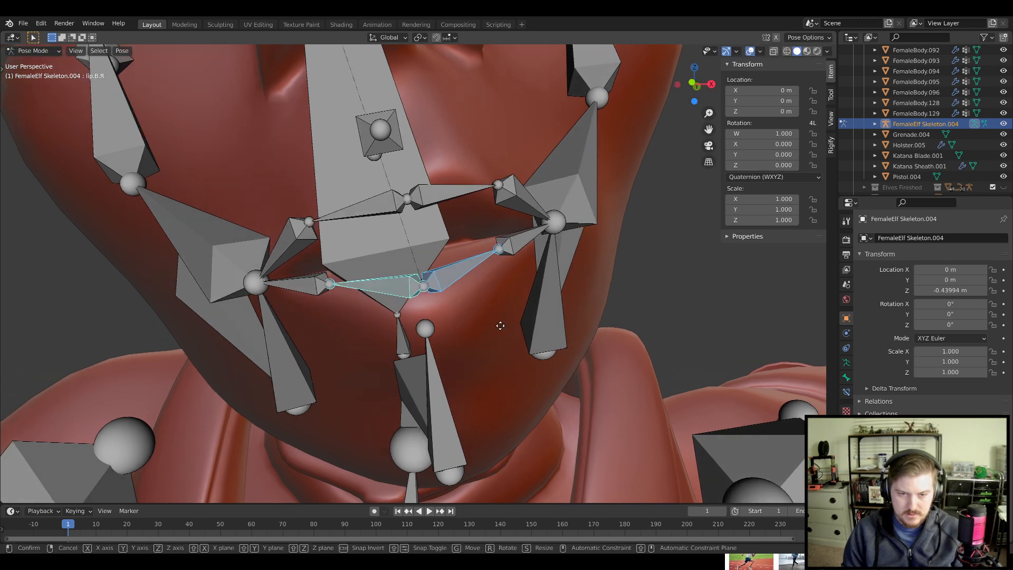
pyautogui.press('z')
pyautogui.press('z')
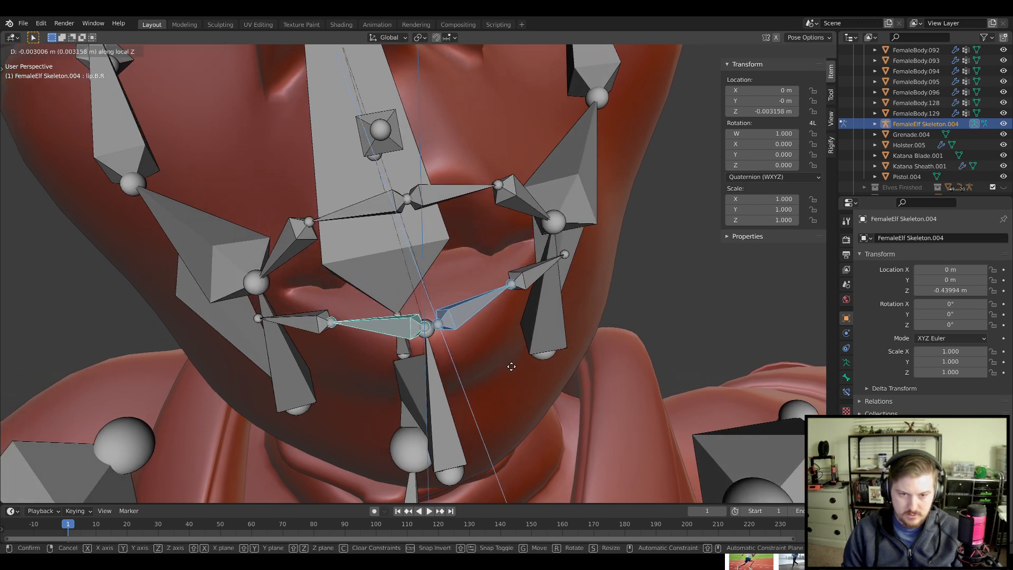
pyautogui.click(507, 365)
# Hide the armature to check the opened mouth on the bare mesh, and save the file
pyautogui.click(1004, 125)
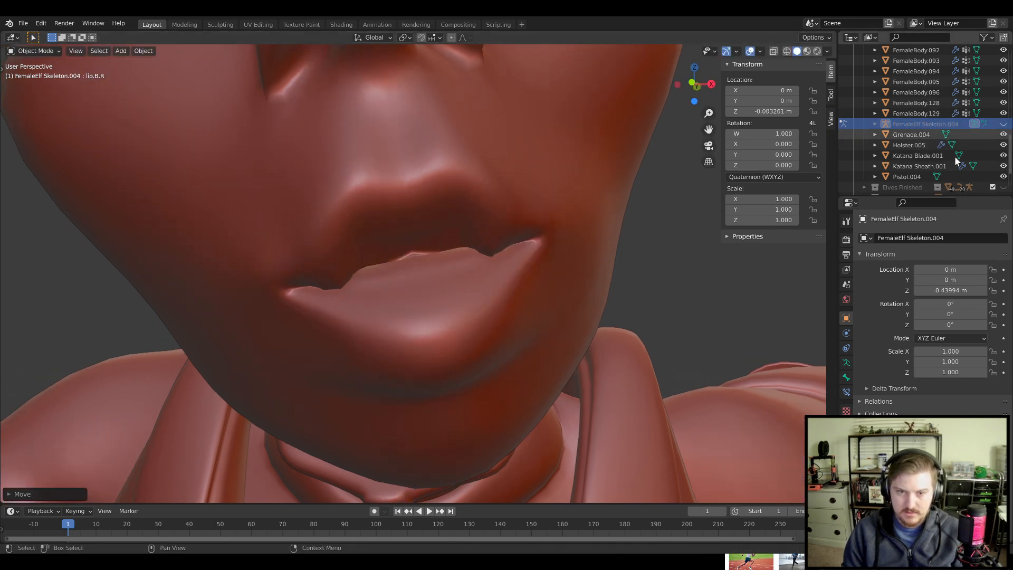
pyautogui.moveTo(475, 296); pyautogui.dragTo(546, 282, button='middle')
pyautogui.scroll(-5, 545, 280)
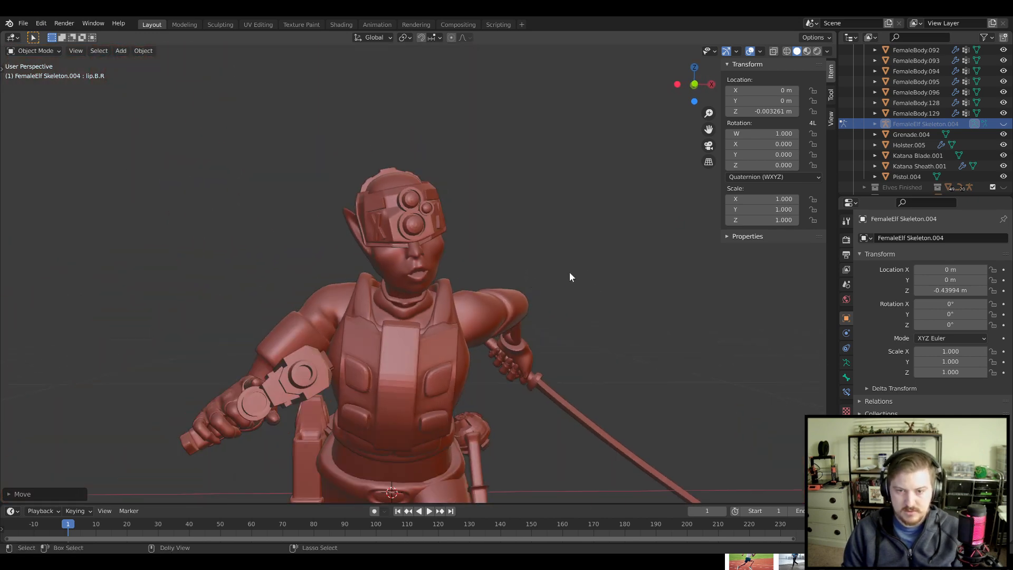
pyautogui.hotkey('ctrl', 's')
pyautogui.scroll(6, 572, 271)
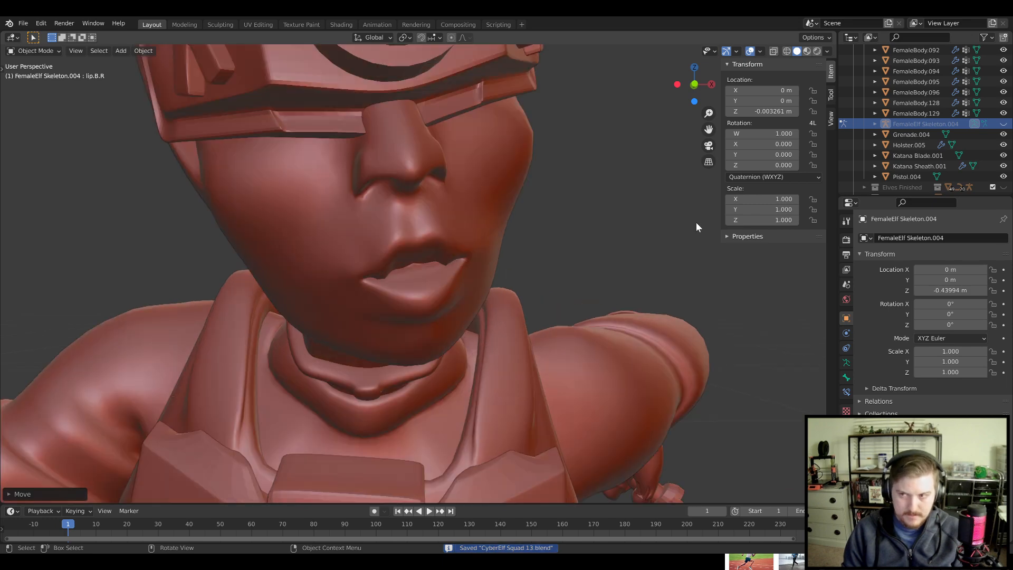
# Show the armature again and lower the two lower lip bones further along local Z to about -0.0047 m
pyautogui.click(1003, 124)
pyautogui.scroll(3, 588, 307)
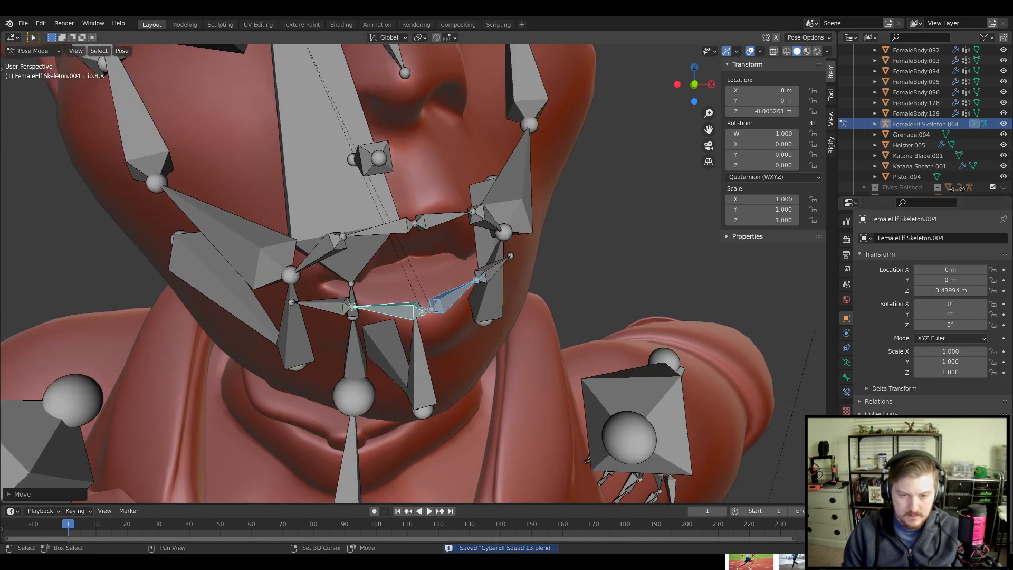
pyautogui.moveTo(600, 299); pyautogui.dragTo(600, 290, button='middle')
pyautogui.press('g')
pyautogui.press('z')
pyautogui.press('z')
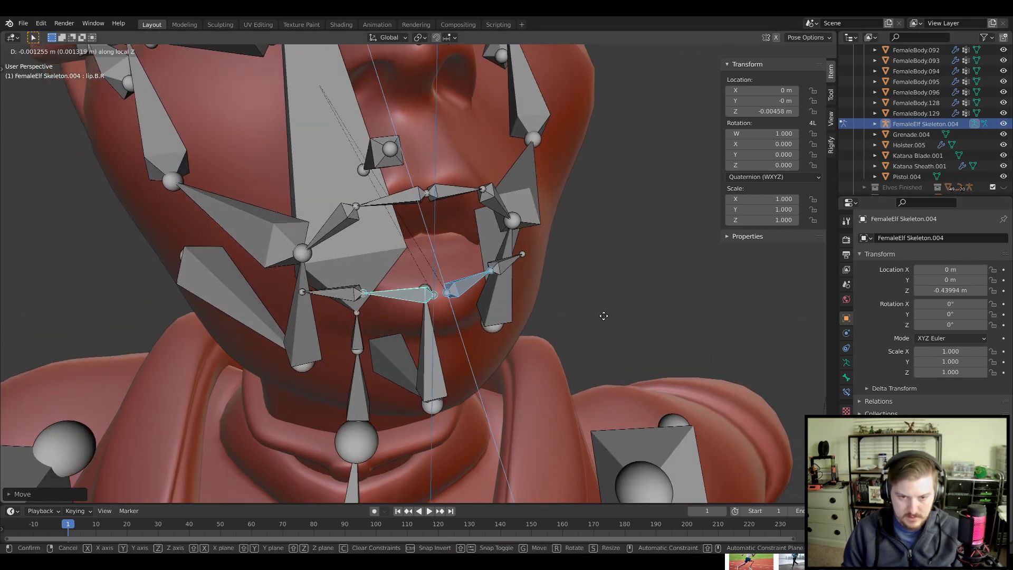
pyautogui.click(594, 285)
# Raise the upper lip bones lip.T.L and lip.T.R along their local Z axis by about 0.0016 m
pyautogui.click(448, 192)
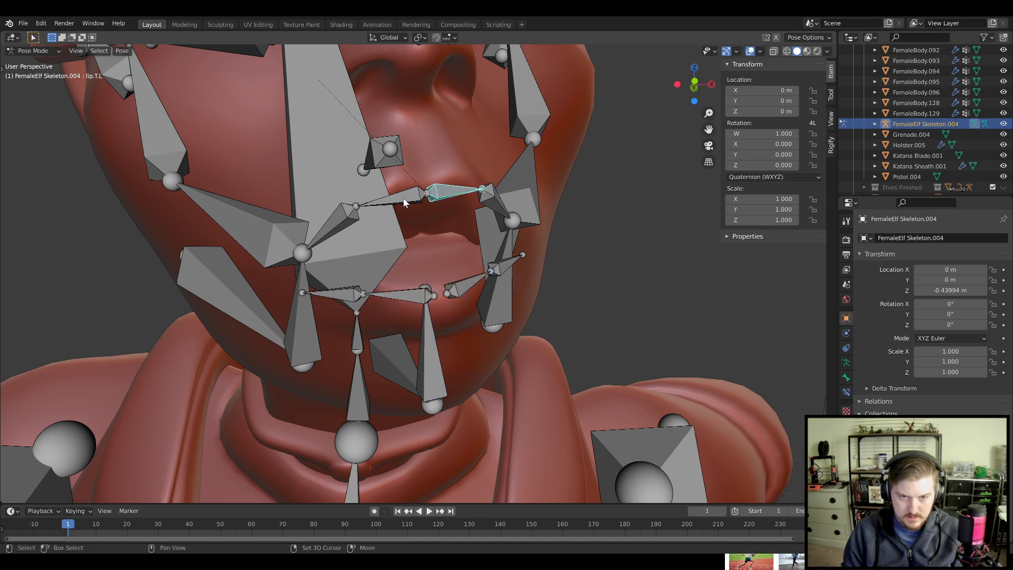
pyautogui.press('g')
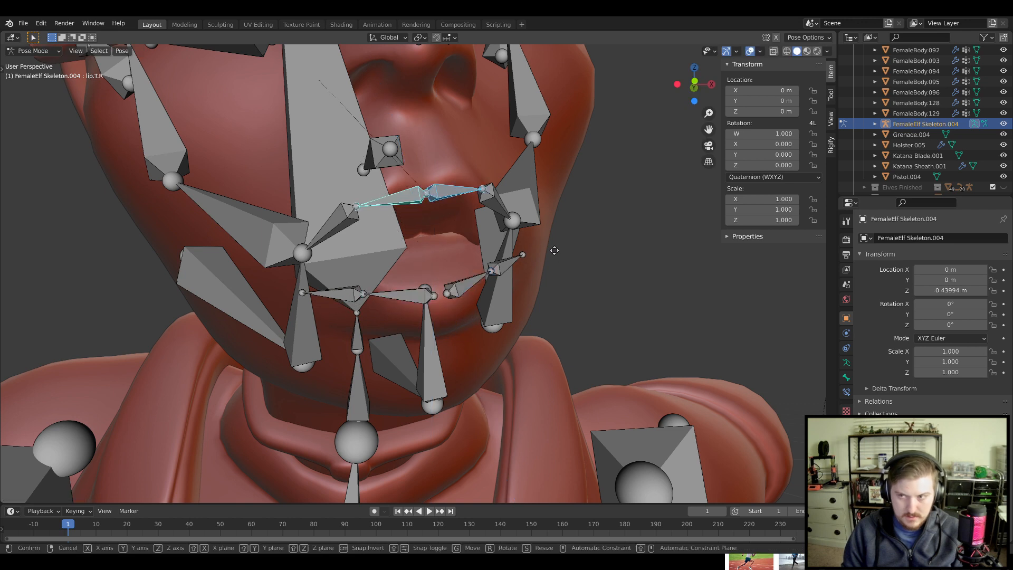
pyautogui.press('z')
pyautogui.press('z')
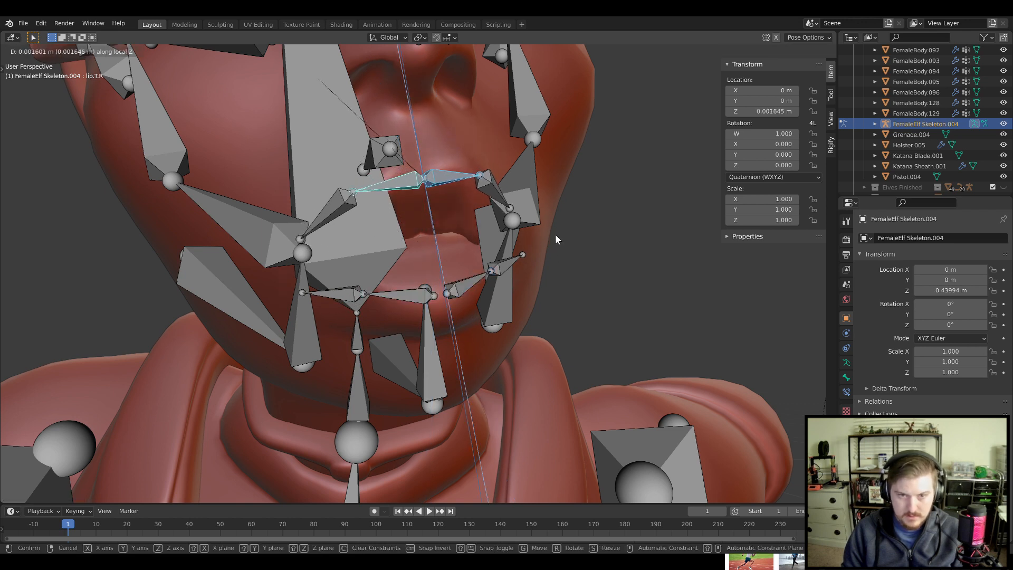
pyautogui.click(557, 240)
# Hide the armature and examine the elf's open mouth from a distance and up close
pyautogui.click(1004, 123)
pyautogui.scroll(-4, 603, 289)
pyautogui.scroll(-5, 604, 290)
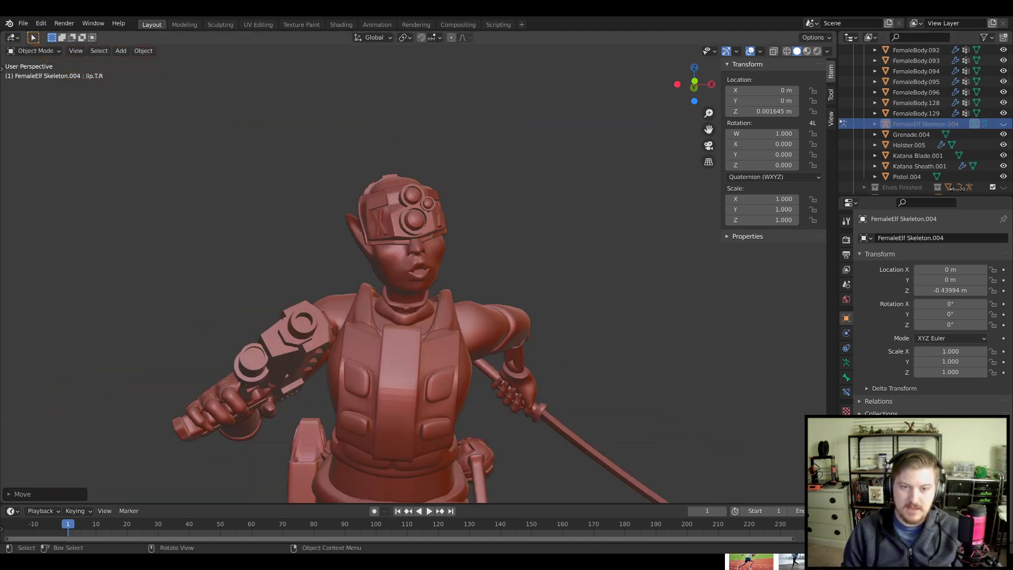
pyautogui.scroll(5, 604, 290)
# Show the armature and bring the two upper lip bones down along local Z to about -0.0022 m
pyautogui.click(1003, 124)
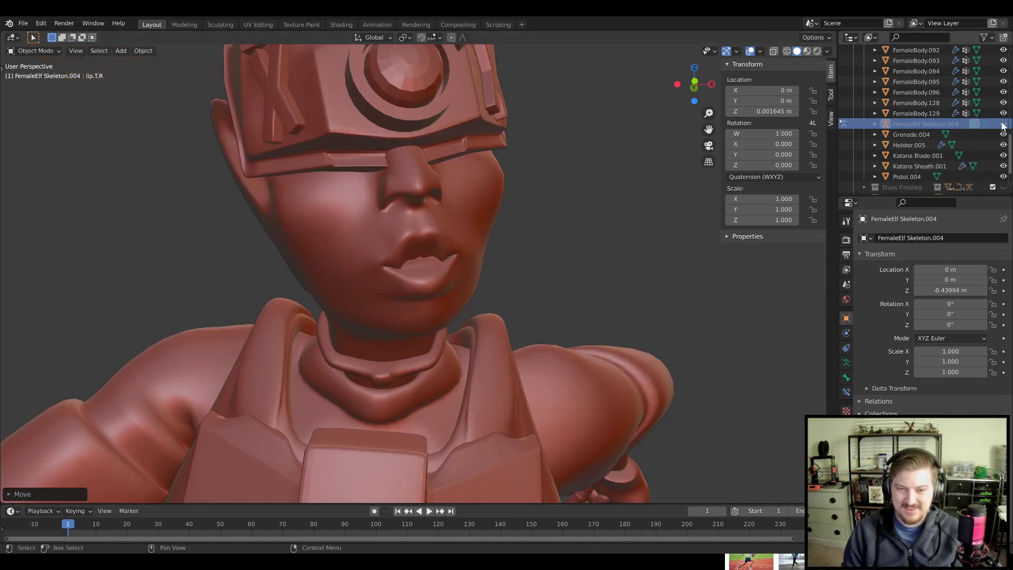
pyautogui.hotkey('ctrl', 'Tab')
pyautogui.scroll(4, 591, 267)
pyautogui.press('g')
pyautogui.press('z')
pyautogui.press('z')
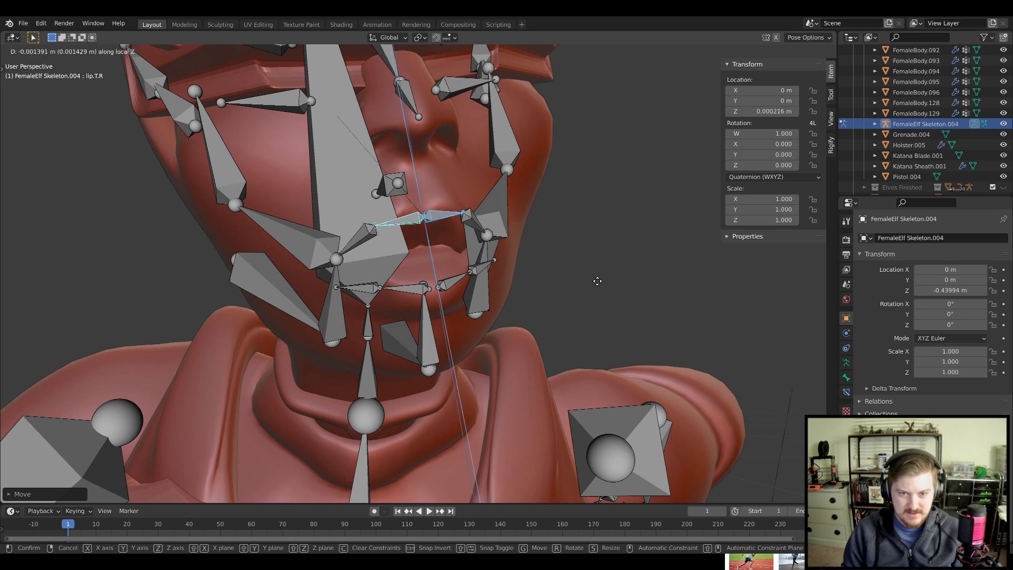
pyautogui.click(602, 296)
pyautogui.scroll(3, 543, 257)
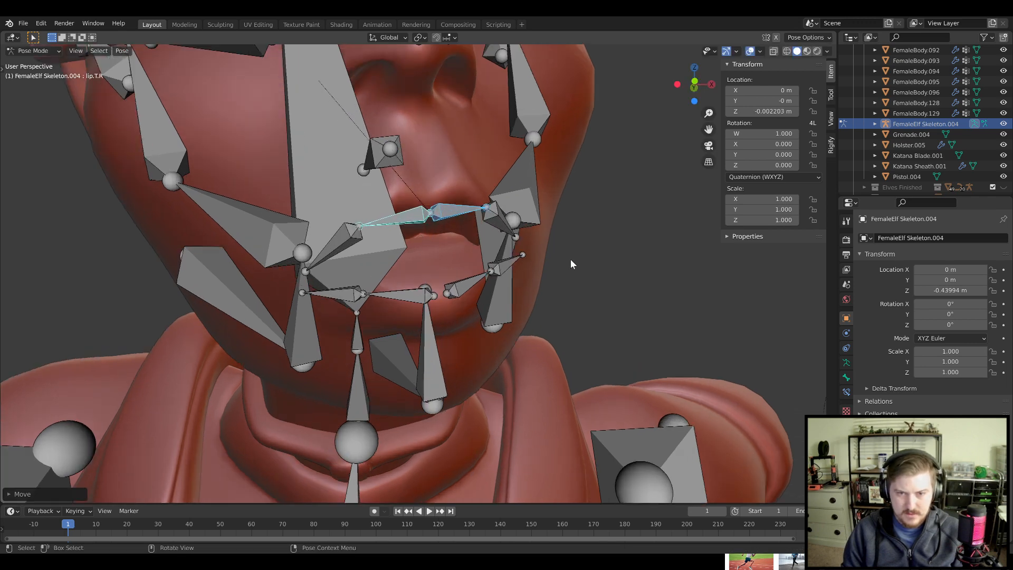
# Try rotating the upper lip bones lip.T.L and lip.T.R about their local X axis
pyautogui.press('r')
pyautogui.press('x')
pyautogui.press('x')
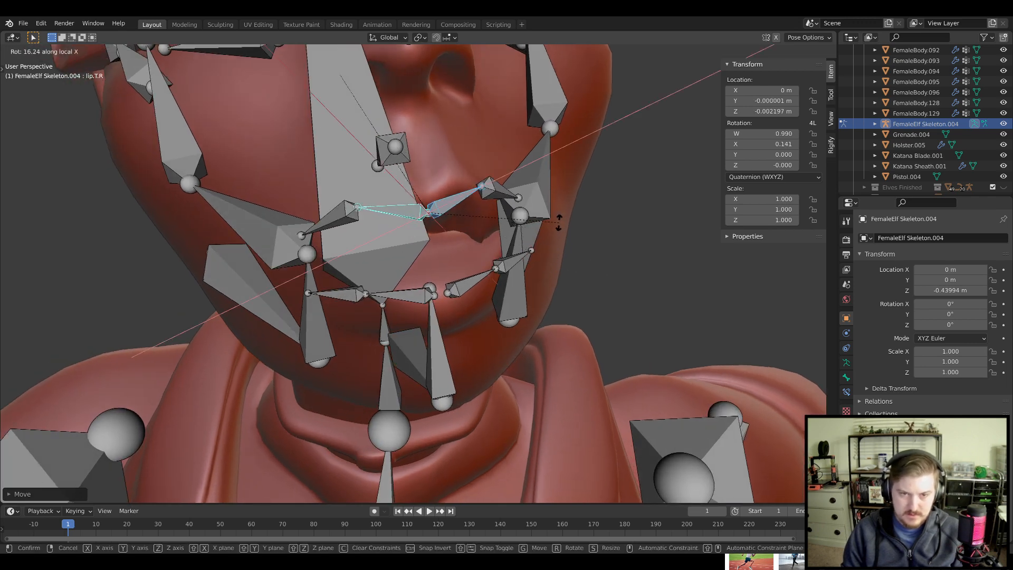
pyautogui.press('Escape')
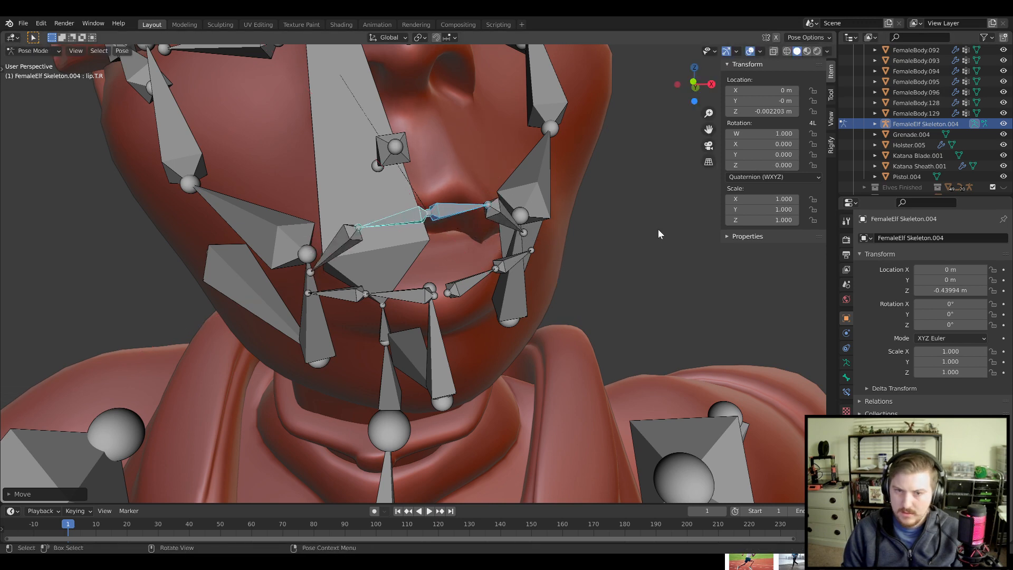
# Hide the armature and examine the reshaped lips up close and from an angle
pyautogui.scroll(2, 524, 320)
pyautogui.click(1003, 124)
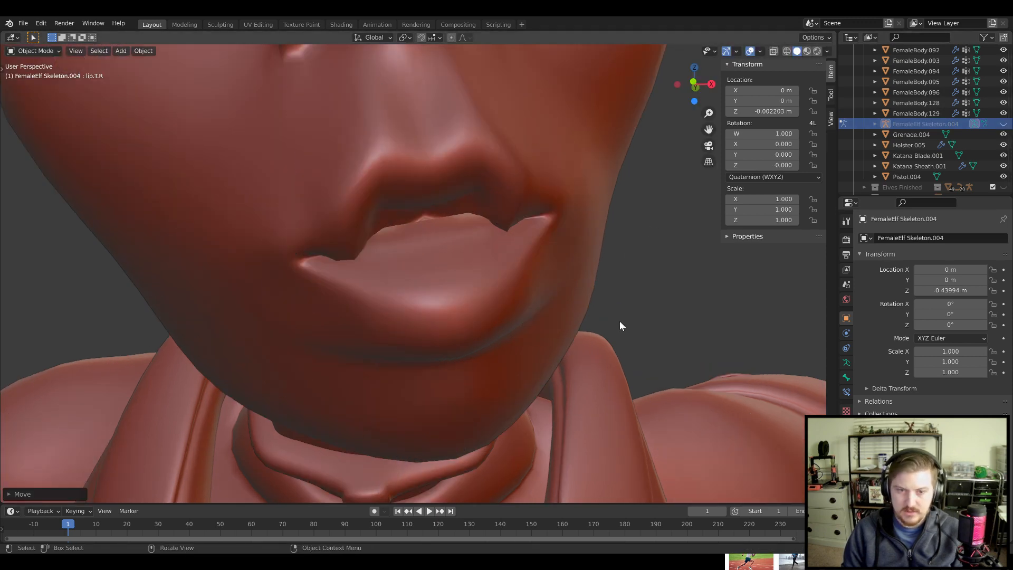
pyautogui.scroll(-8, 619, 321)
pyautogui.moveTo(522, 290); pyautogui.dragTo(549, 255, button='middle')
pyautogui.scroll(6, 521, 281)
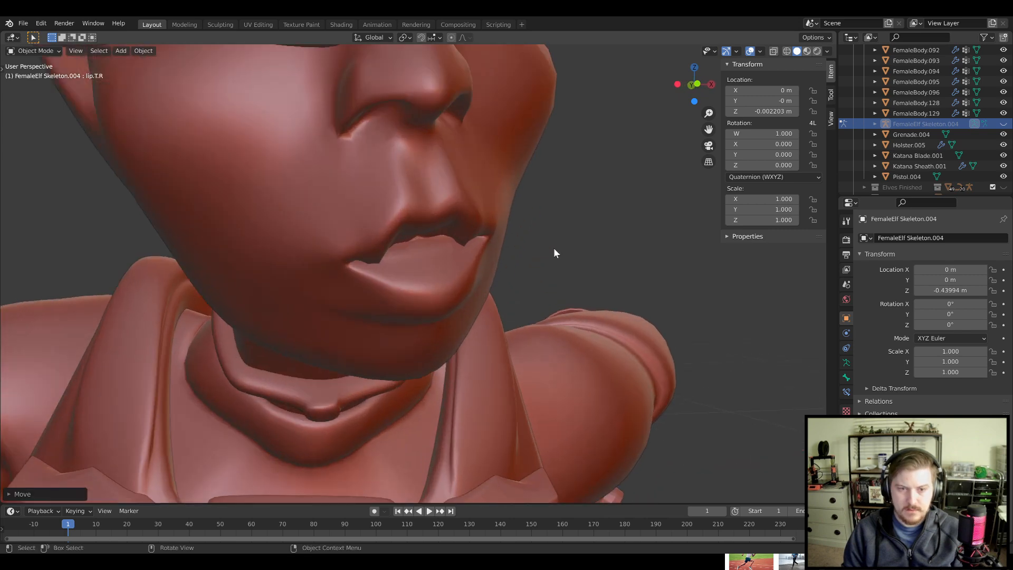
# Show the armature and try rotating the outer upper lip bones lip.T.L.001 and lip.T.R.001 about their local Z axis
pyautogui.click(1003, 124)
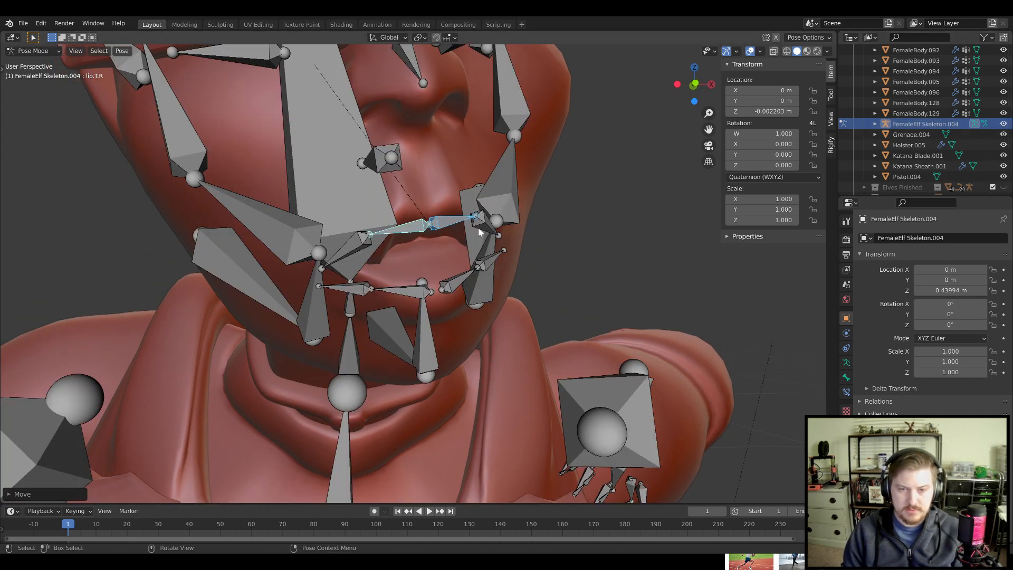
pyautogui.press('g')
pyautogui.click(382, 240)
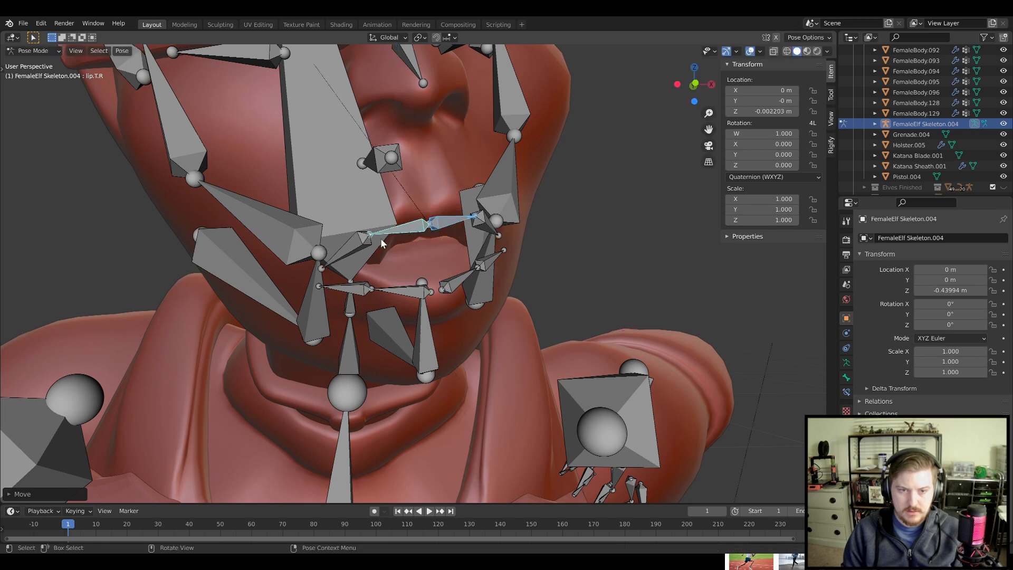
pyautogui.hotkey('ctrl', 'shift', 'm')
pyautogui.scroll(2, 556, 245)
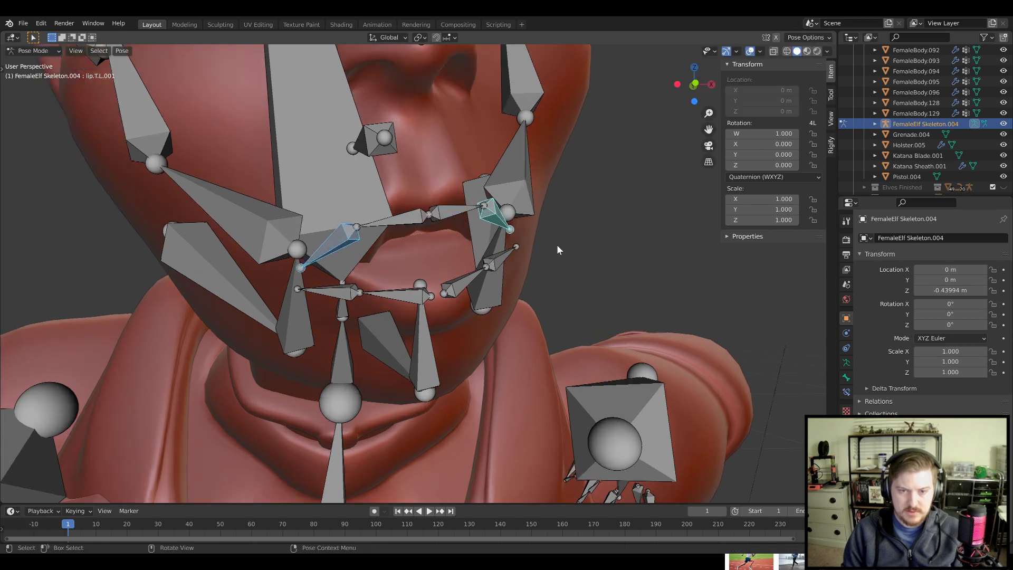
pyautogui.press('r')
pyautogui.press('z')
pyautogui.press('z')
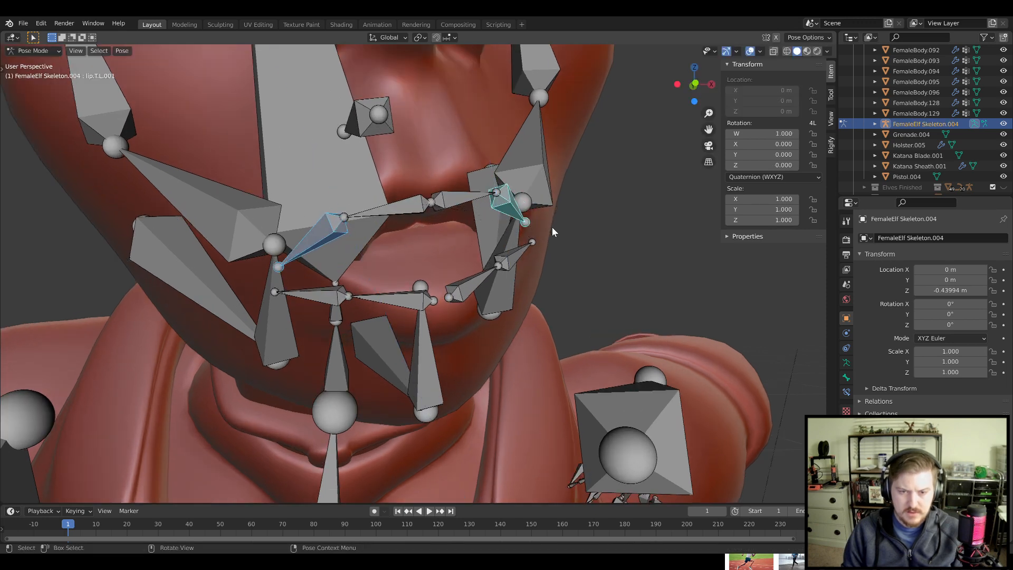
pyautogui.press('Escape')
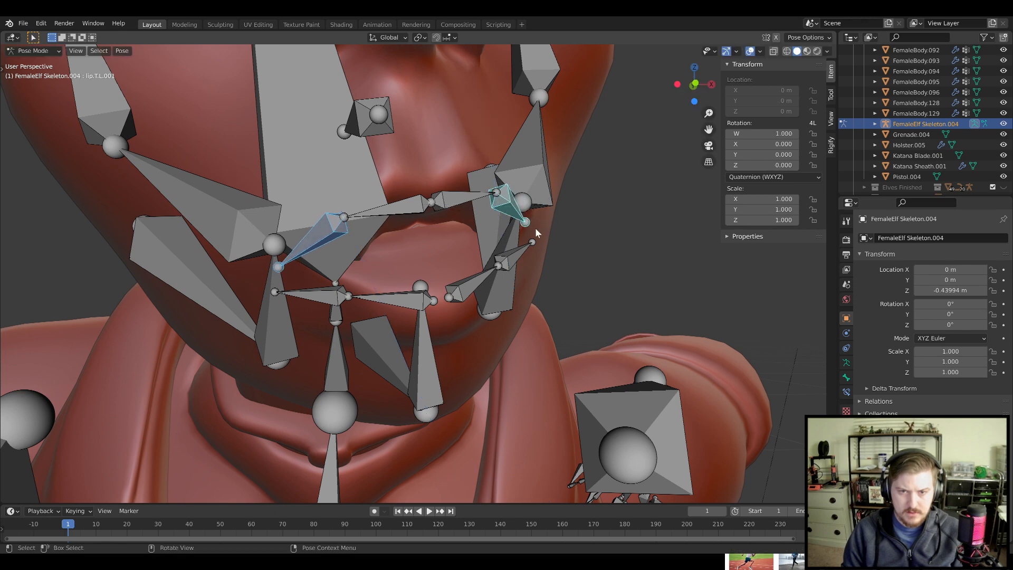
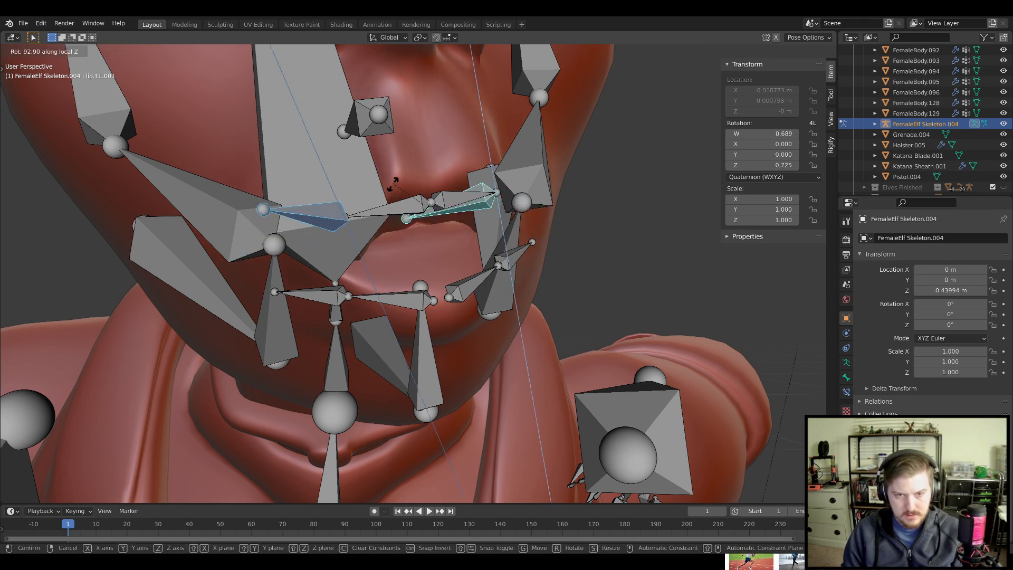
pyautogui.press('Escape')
# Try rotating the single outer upper lip bone lip.T.R.001 freely from a frontal view
pyautogui.moveTo(413, 248); pyautogui.dragTo(343, 245, button='middle')
pyautogui.press('r')
pyautogui.press('Escape')
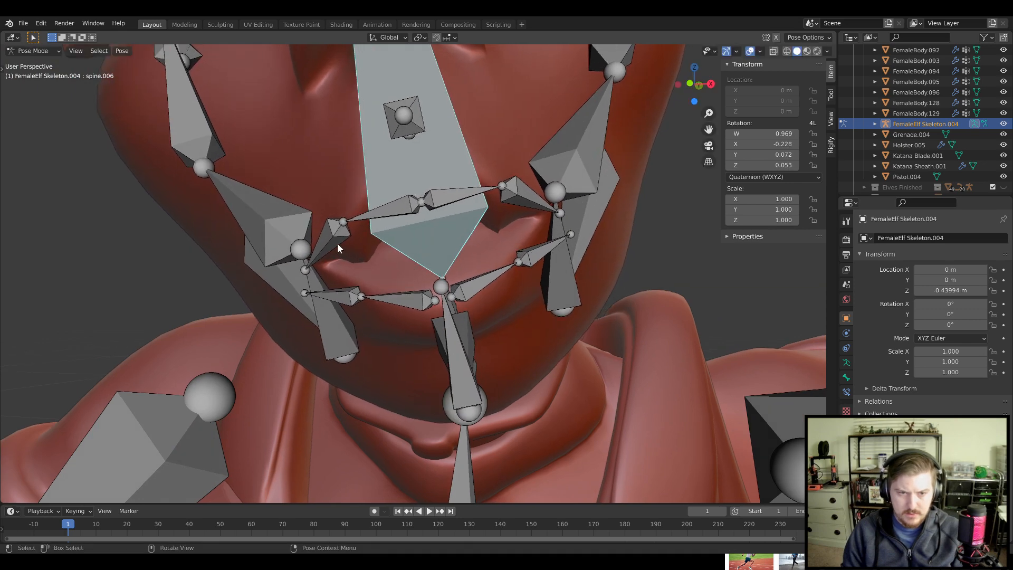
pyautogui.click(337, 243)
pyautogui.press('r')
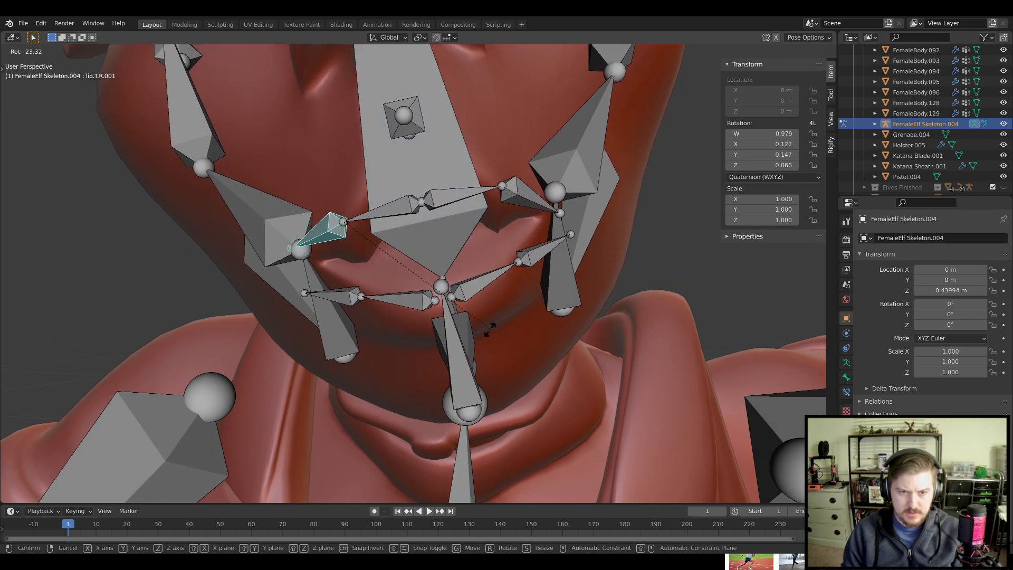
pyautogui.press('Escape')
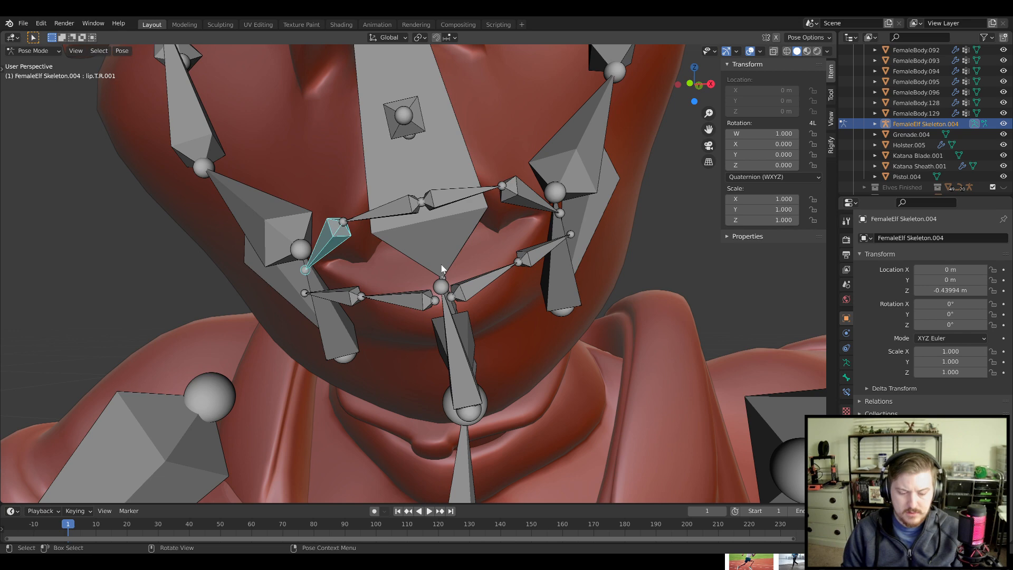
pyautogui.press('r')
pyautogui.press('Escape')
pyautogui.press('r')
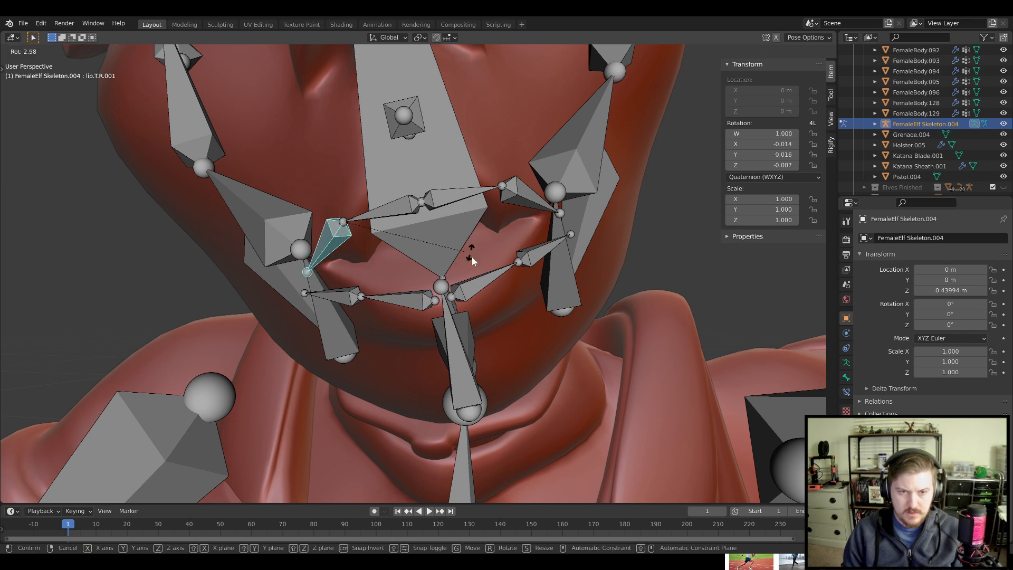
pyautogui.press('Escape')
# Try rotating the outer lower lip bone lip.B.R.001 to see how it affects the mouth corner
pyautogui.moveTo(430, 202); pyautogui.dragTo(339, 299, button='middle')
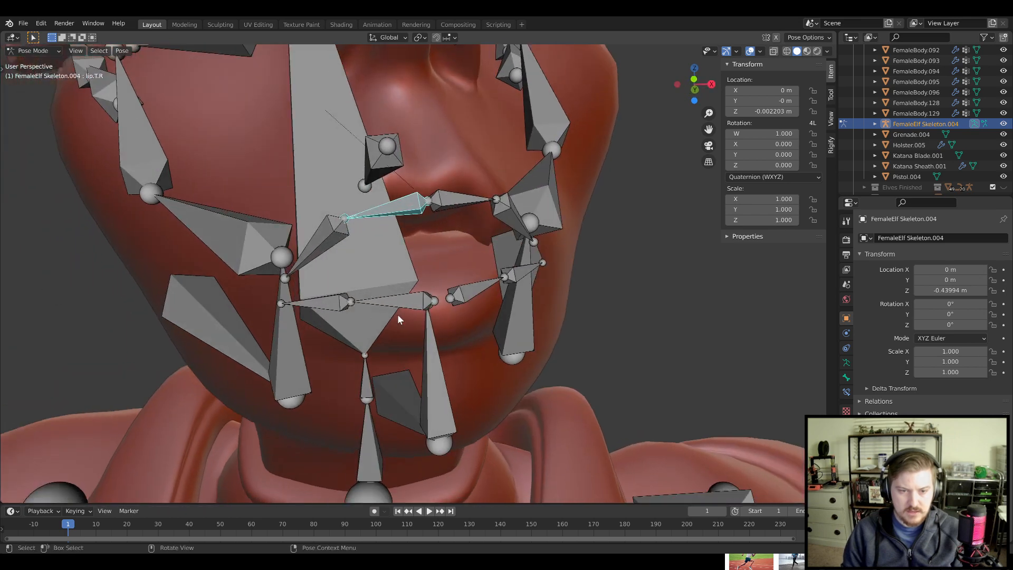
pyautogui.click(340, 302)
pyautogui.moveTo(397, 315)
pyautogui.mouseDown(button='middle')
pyautogui.moveTo(380, 329)
pyautogui.moveTo(395, 323)
pyautogui.mouseUp(button='middle')
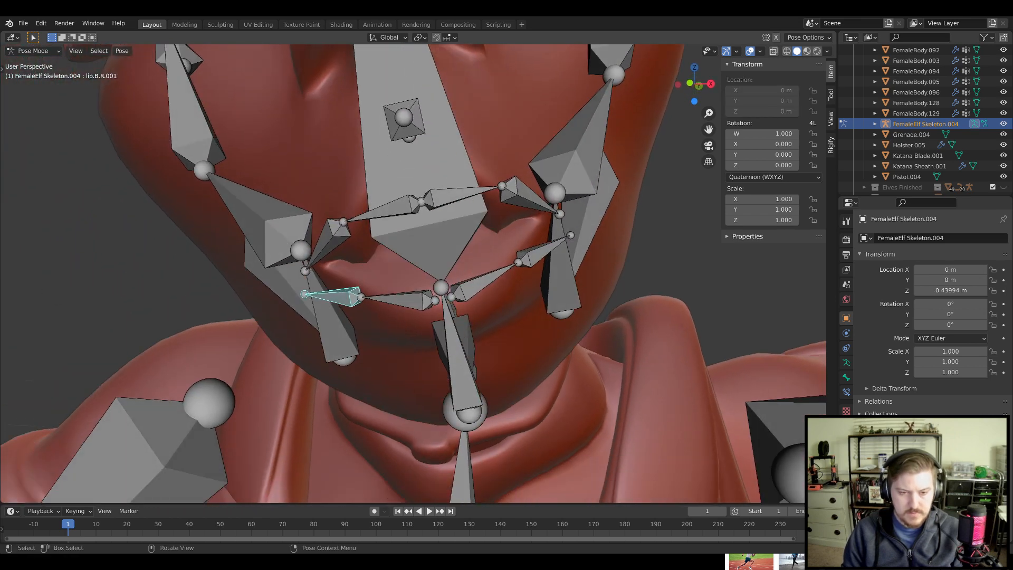
pyautogui.press('r')
pyautogui.press('Escape')
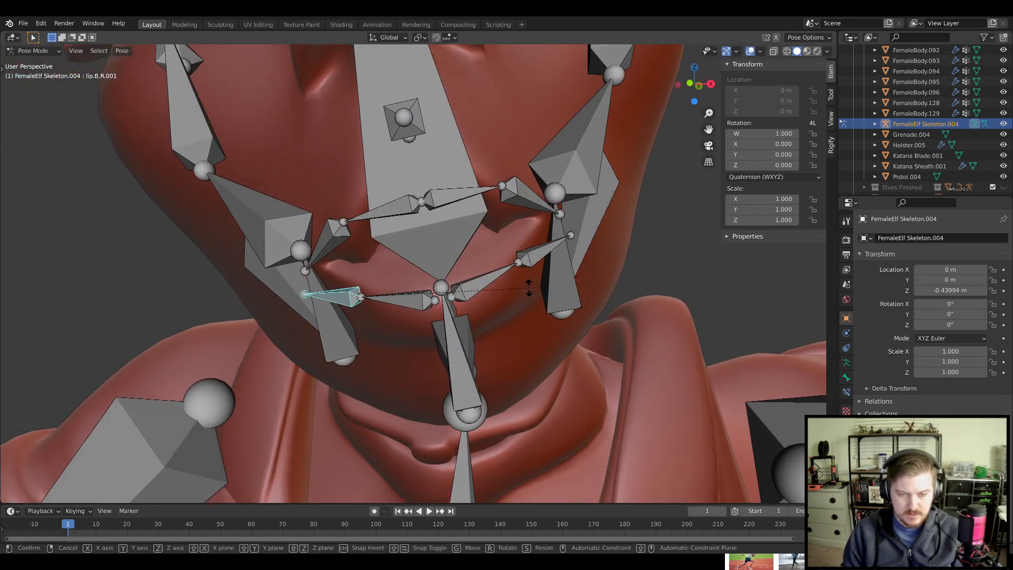
pyautogui.press('Escape')
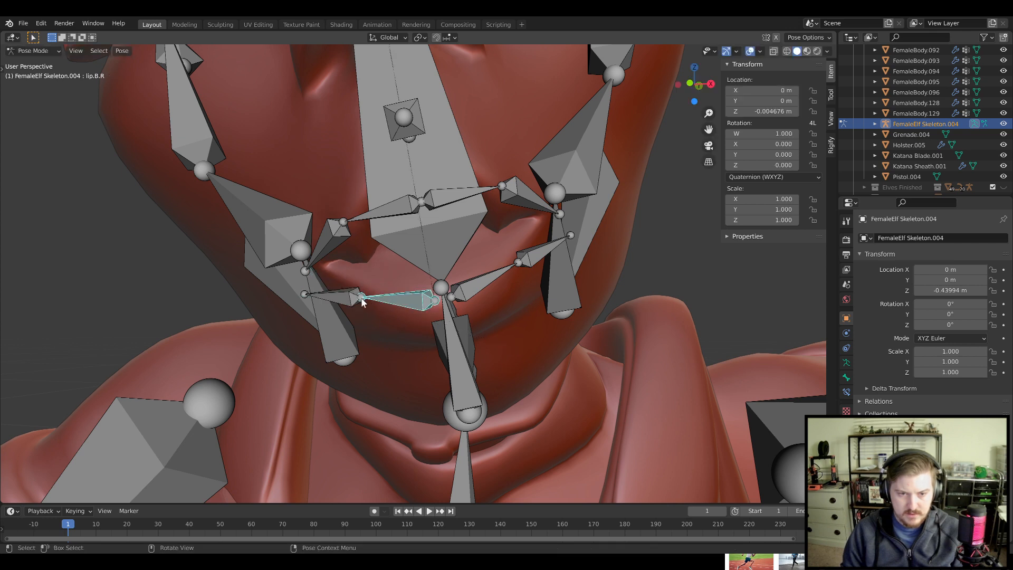
# Try freely rotating the lower lip bone lip.B.R, the cheek bone cheek.B.R and the jaw side bone jaw.R.001 in turn
pyautogui.press('r')
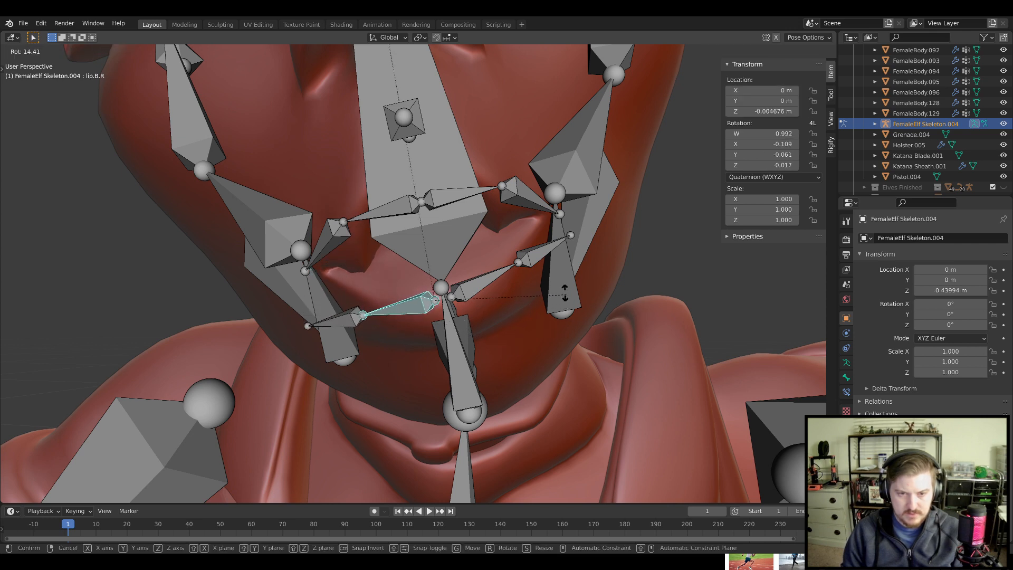
pyautogui.press('Escape')
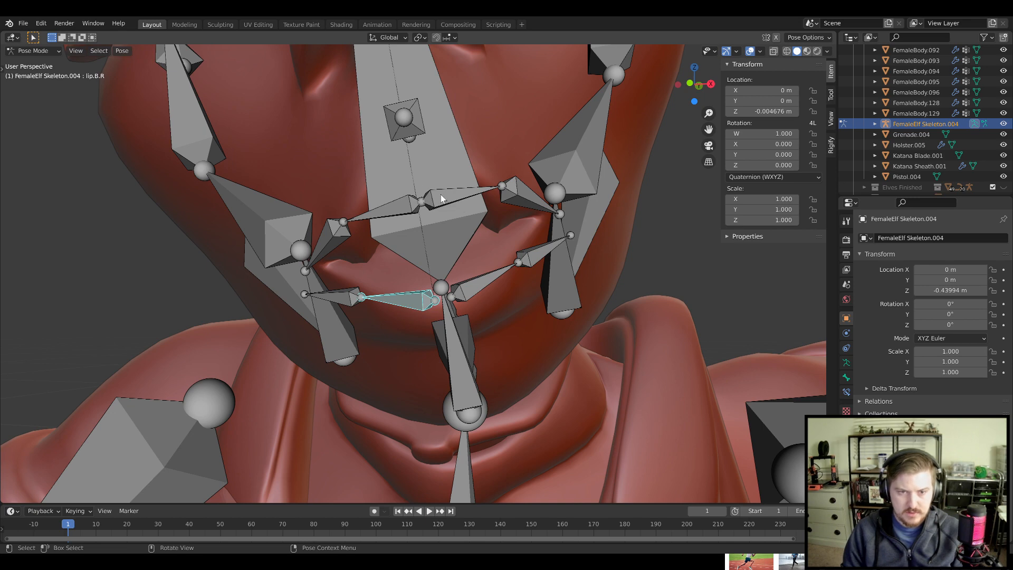
pyautogui.moveTo(442, 198); pyautogui.dragTo(460, 286, button='middle')
pyautogui.click(242, 210)
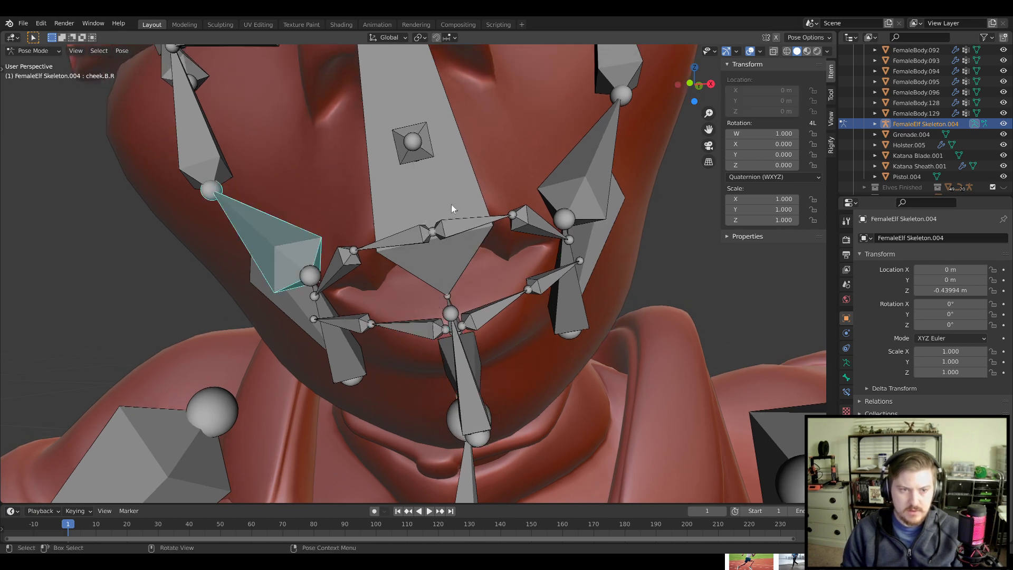
pyautogui.press('r')
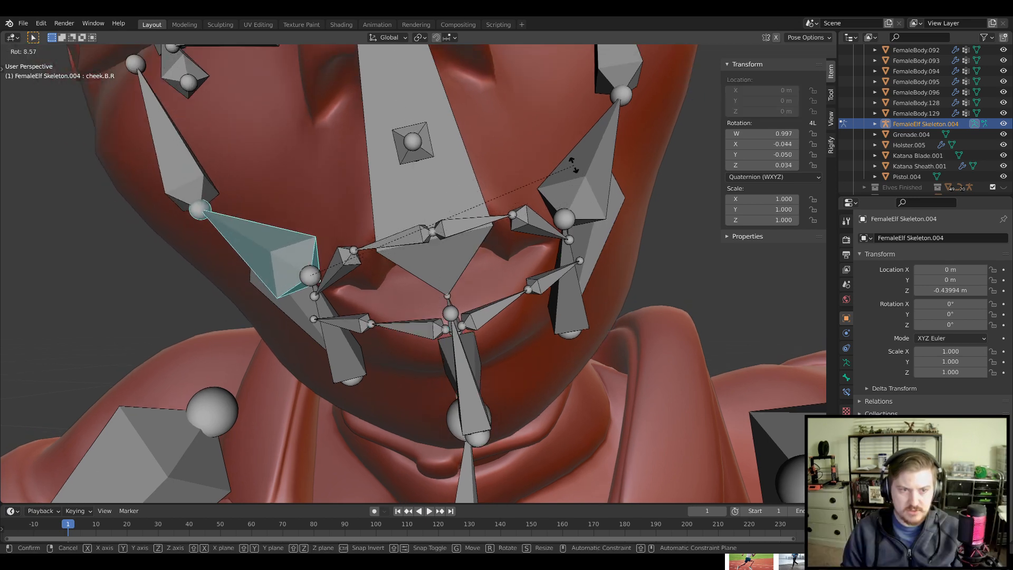
pyautogui.press('Escape')
pyautogui.click(323, 324)
pyautogui.press('r')
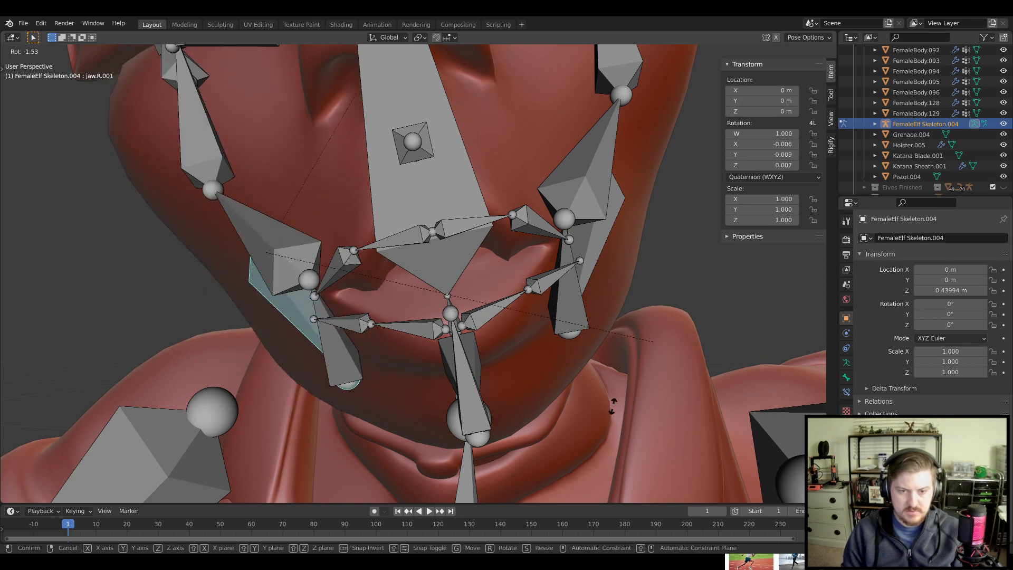
pyautogui.press('Escape')
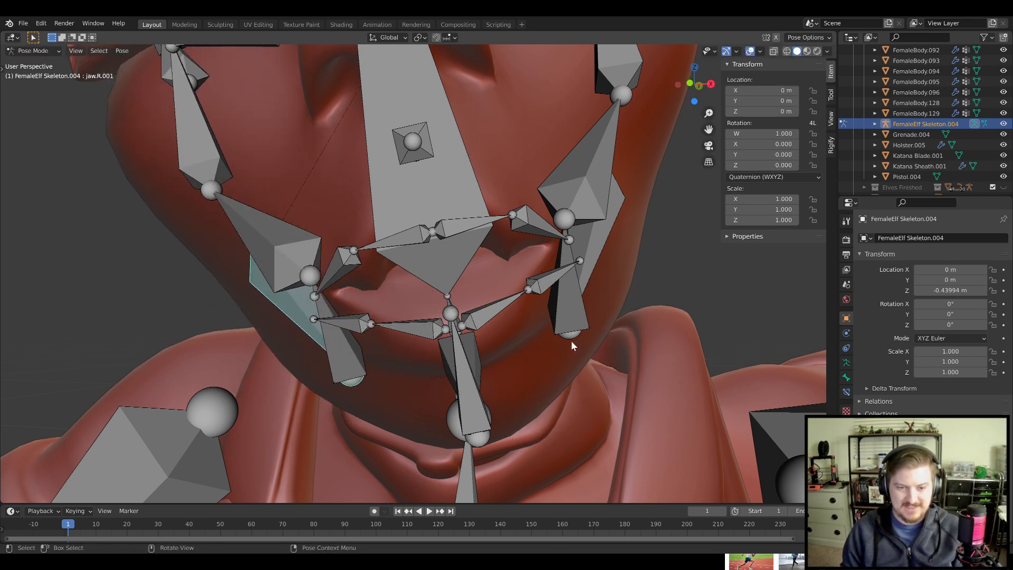
# Rotate the central jaw bone downward about its local X axis to a quaternion X of about 0.066
pyautogui.moveTo(571, 340); pyautogui.dragTo(632, 264, button='middle')
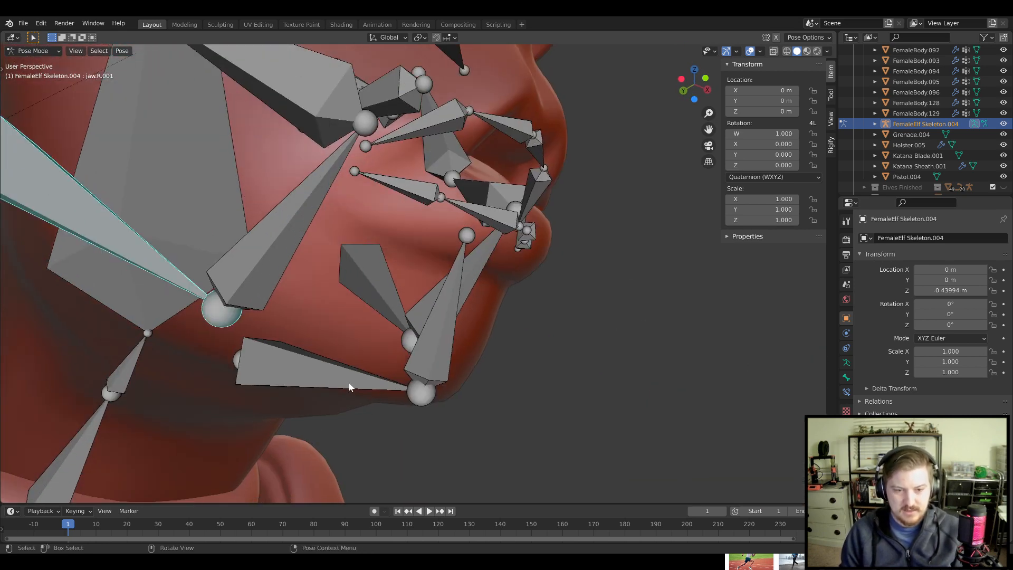
pyautogui.moveTo(470, 368); pyautogui.dragTo(313, 309, button='middle')
pyautogui.click(313, 309)
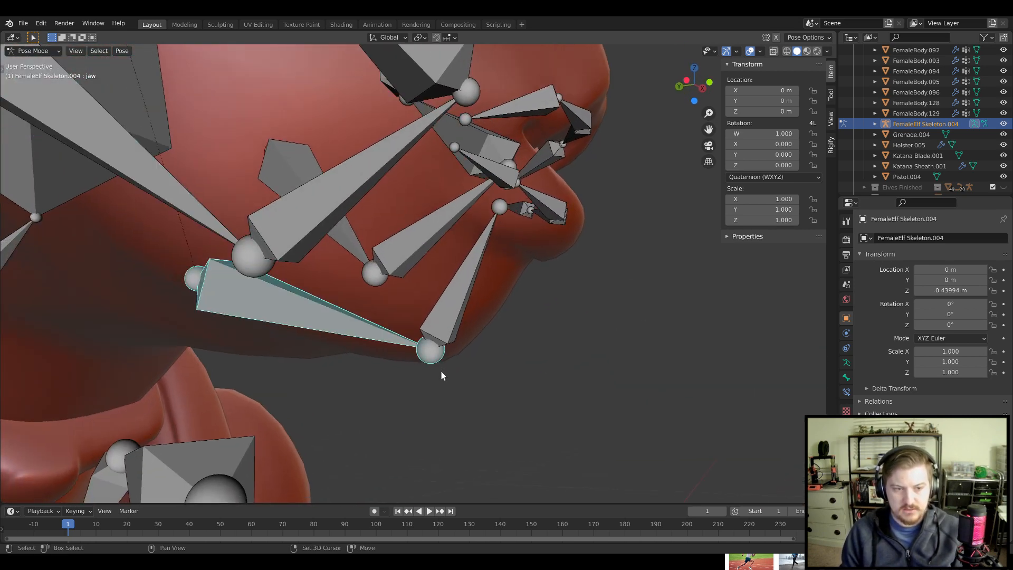
pyautogui.press('r')
pyautogui.press('Escape')
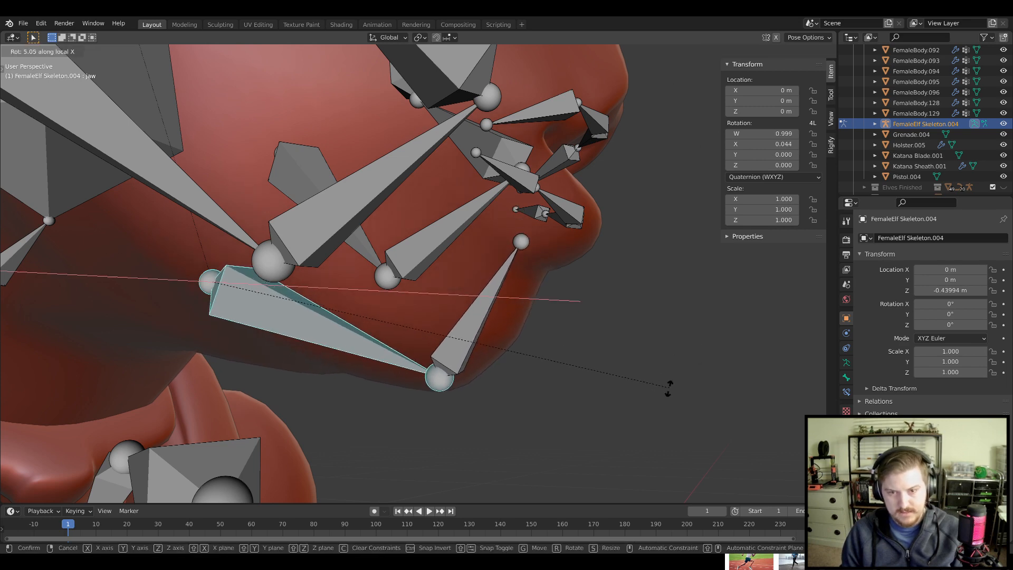
pyautogui.click(659, 406)
# Move the inner lower lip bones lip.B.R and lip.B.L down together, bringing lip.B.L to a Z location of about -0.0074 m
pyautogui.moveTo(660, 405); pyautogui.dragTo(536, 228, button='middle')
pyautogui.scroll(6, 533, 314)
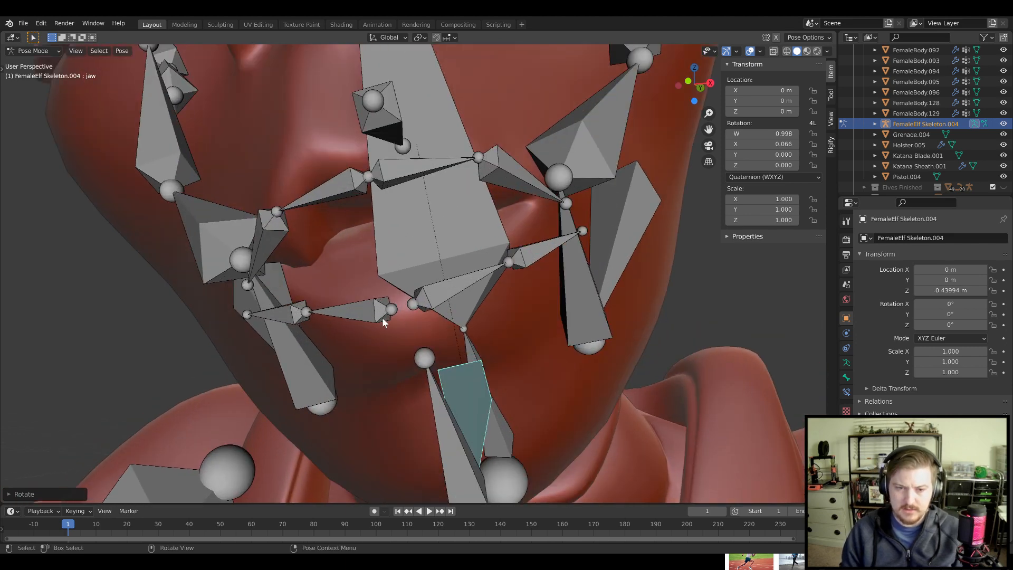
pyautogui.click(377, 310)
pyautogui.keyDown('shift'); pyautogui.click(467, 289); pyautogui.keyUp('shift')
pyautogui.moveTo(501, 321); pyautogui.dragTo(549, 318, button='middle')
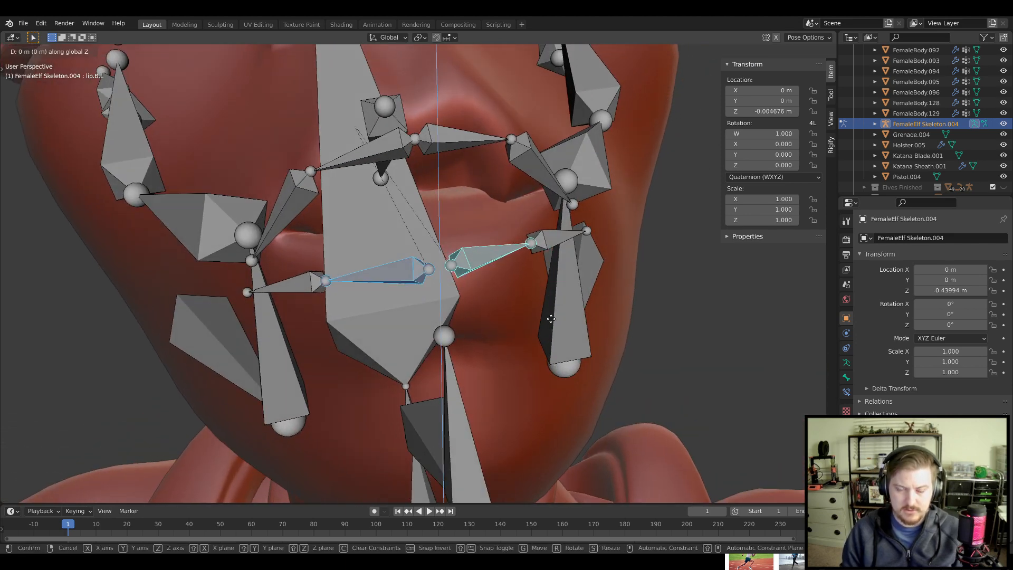
pyautogui.rightClick(548, 327)
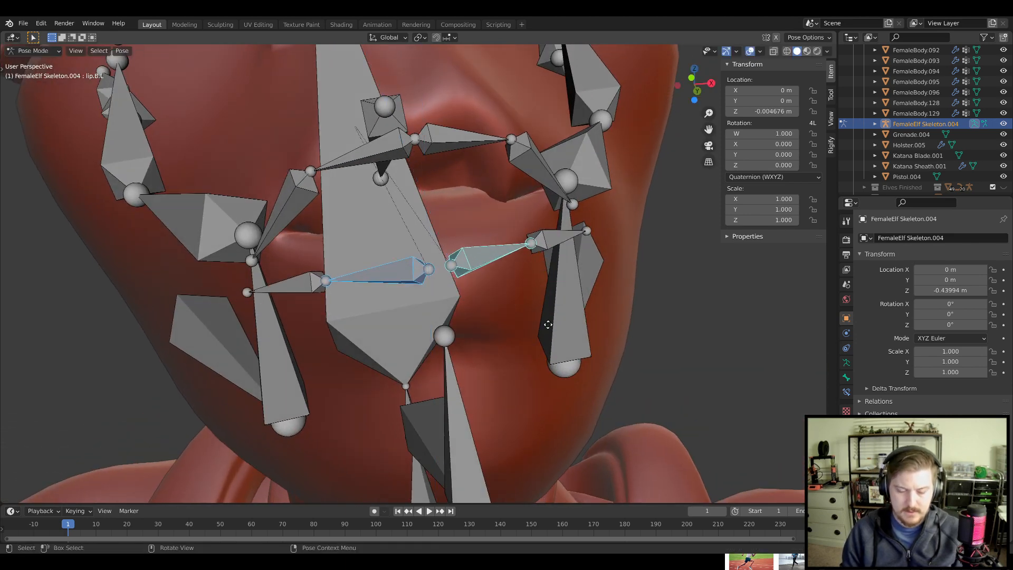
pyautogui.press('g')
pyautogui.press('z')
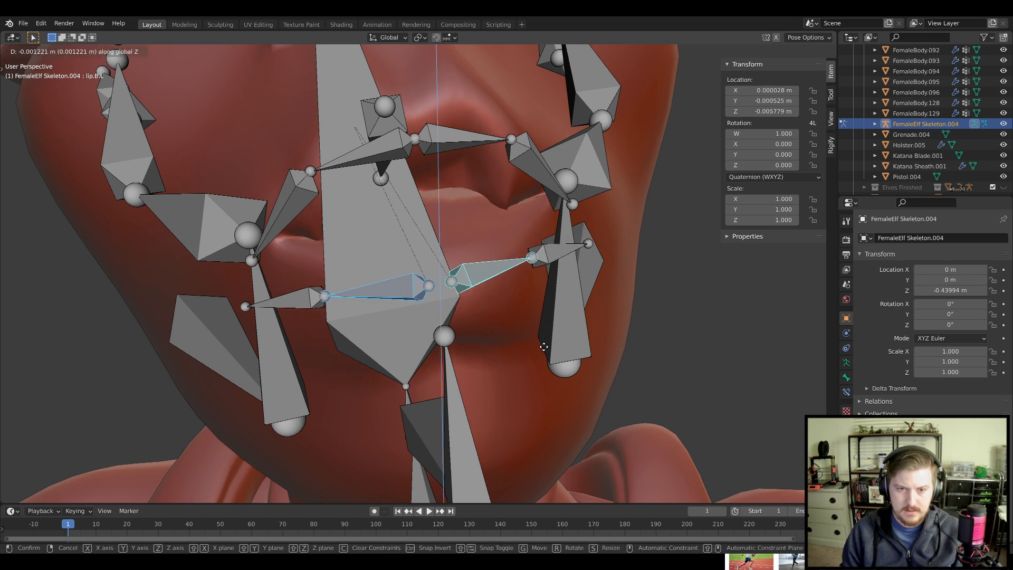
pyautogui.rightClick(545, 344)
pyautogui.moveTo(547, 348); pyautogui.dragTo(501, 225, button='middle')
pyautogui.press('g')
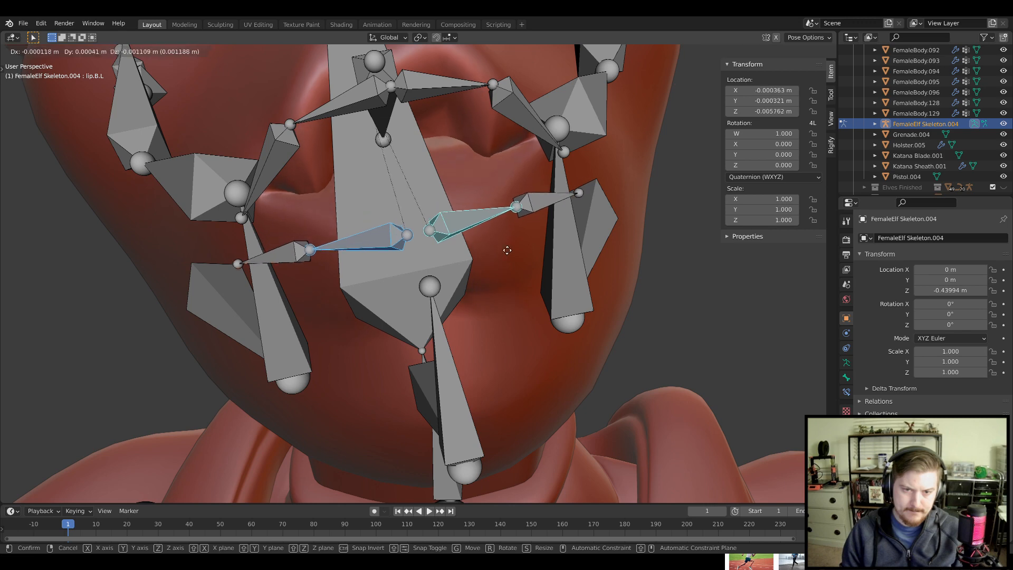
pyautogui.click(513, 266)
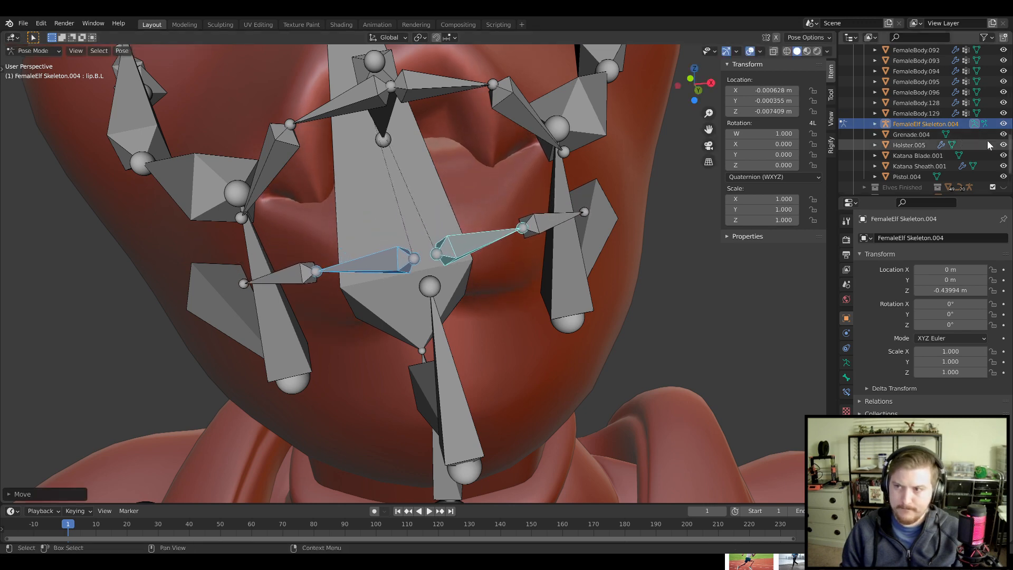
# Hide the armature, examine the opened mouth up close and from the front, and show the armature again
pyautogui.click(1003, 124)
pyautogui.scroll(-7, 577, 294)
pyautogui.moveTo(544, 300); pyautogui.dragTo(541, 334, button='middle')
pyautogui.scroll(4, 530, 283)
pyautogui.scroll(5, 515, 328)
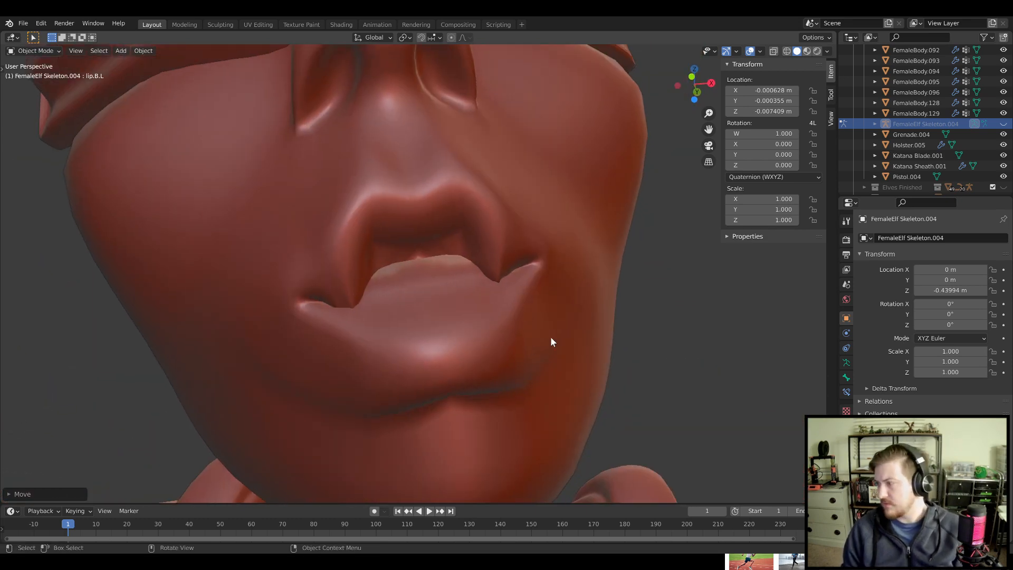
pyautogui.scroll(-4, 552, 342)
pyautogui.moveTo(536, 342); pyautogui.dragTo(624, 235, button='middle')
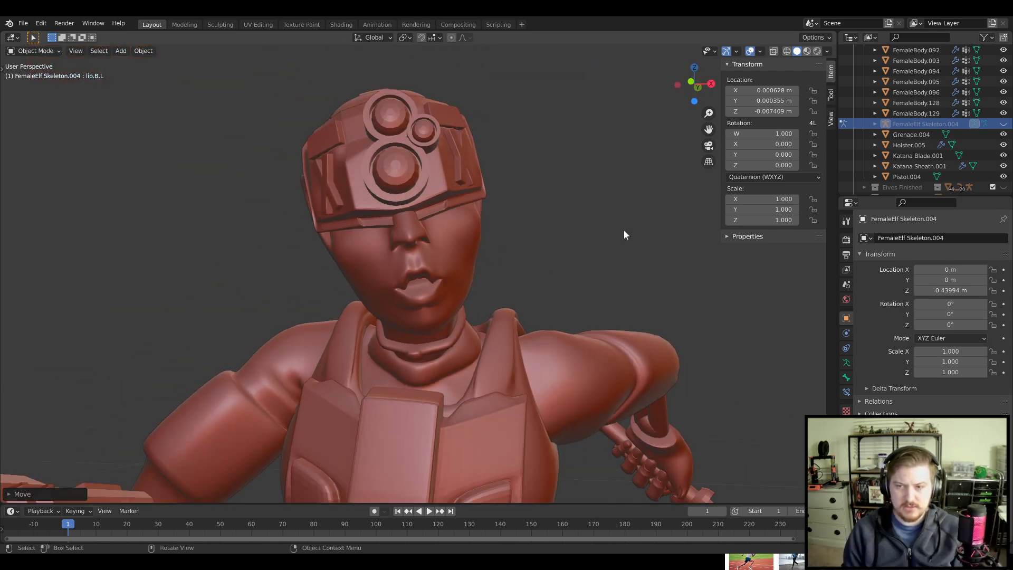
pyautogui.scroll(2, 625, 234)
pyautogui.hotkey('ctrl', 'Tab')
pyautogui.scroll(3, 534, 267)
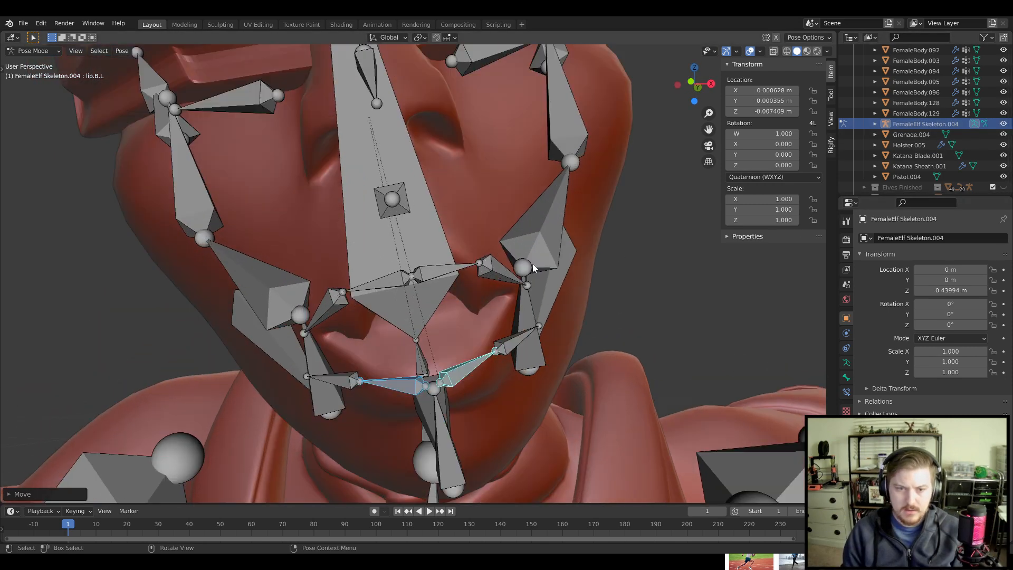
# Try raising the inner upper lip bones lip.T.L and lip.T.R along the Z axis
pyautogui.click(425, 274)
pyautogui.keyDown('shift'); pyautogui.click(394, 280); pyautogui.keyUp('shift')
pyautogui.press('g')
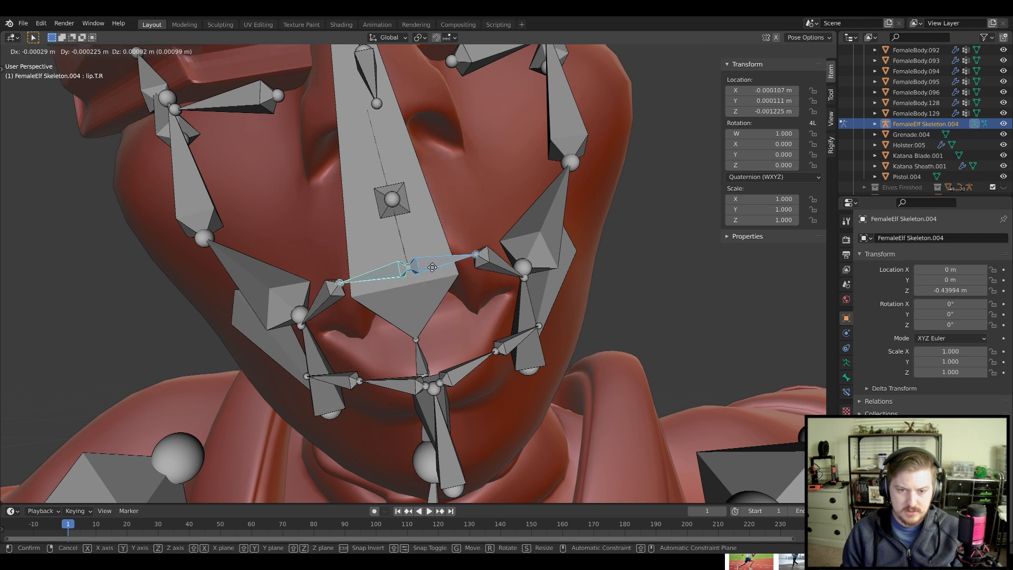
pyautogui.press('z')
# Rotate the outer upper lip bones upward, lip.T.L.001 by about 37° and lip.T.R.001 to a quaternion W of about 0.976
pyautogui.click(495, 278)
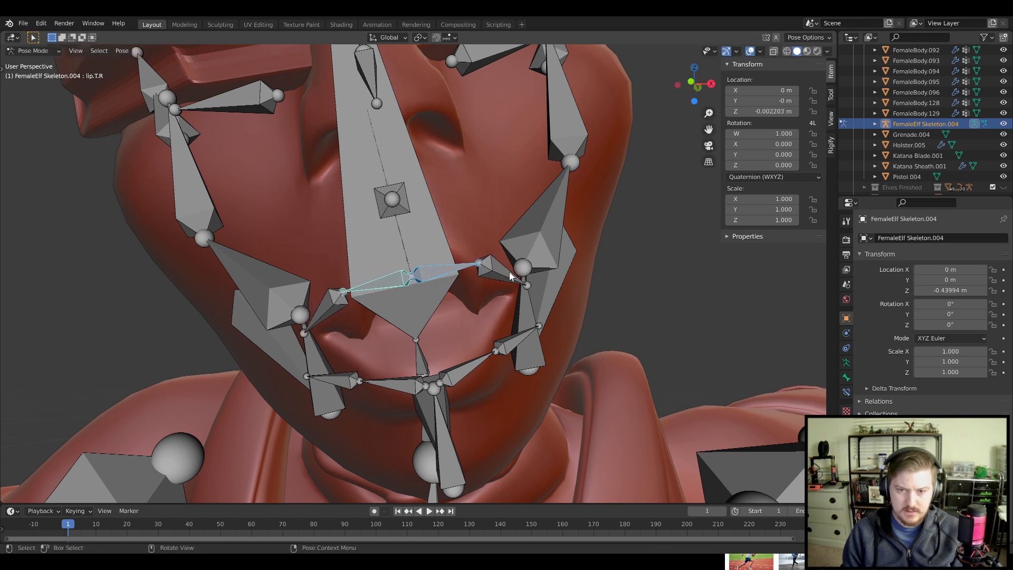
pyautogui.press('r')
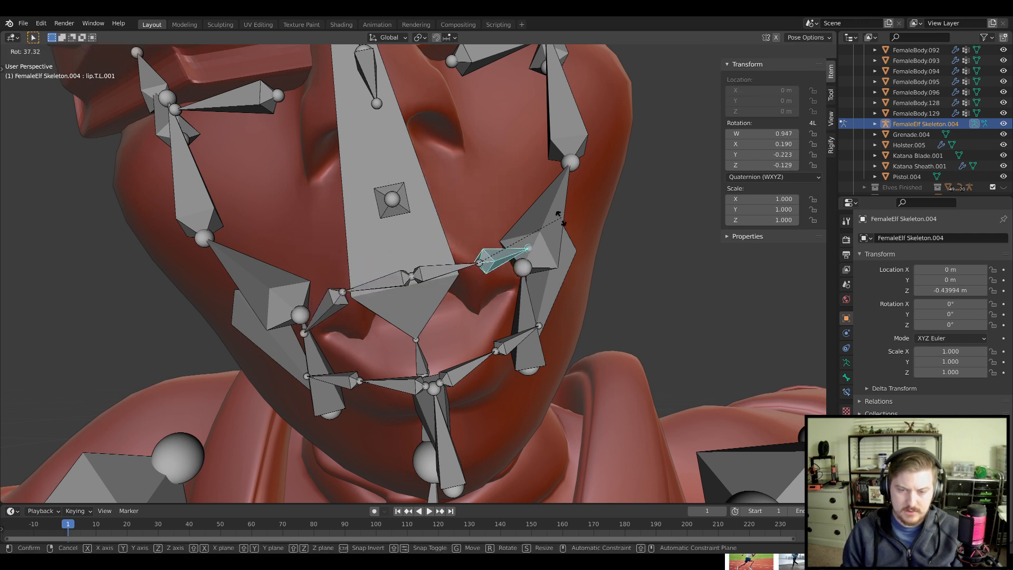
pyautogui.click(558, 215)
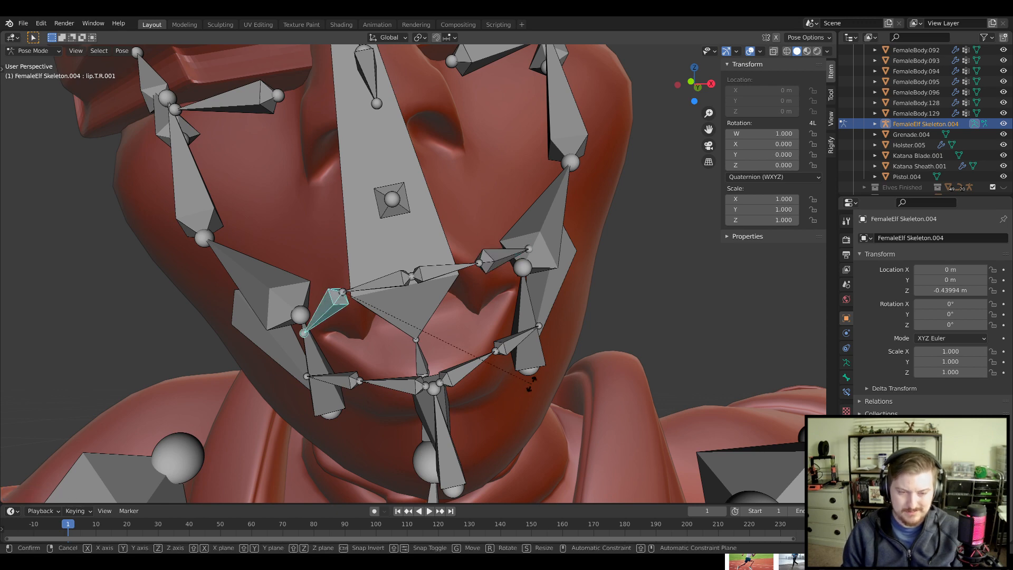
pyautogui.click(422, 388)
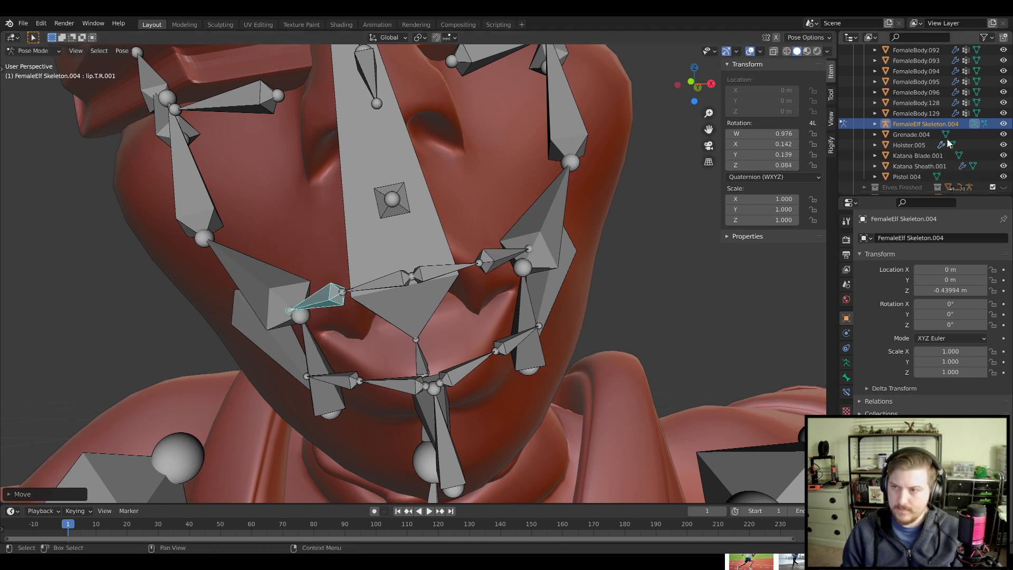
# Hide the armature, check the rotated upper lip corners on the face, and show the armature again
pyautogui.click(1004, 125)
pyautogui.scroll(-5, 647, 328)
pyautogui.moveTo(535, 316); pyautogui.dragTo(556, 338, button='middle')
pyautogui.scroll(8, 543, 342)
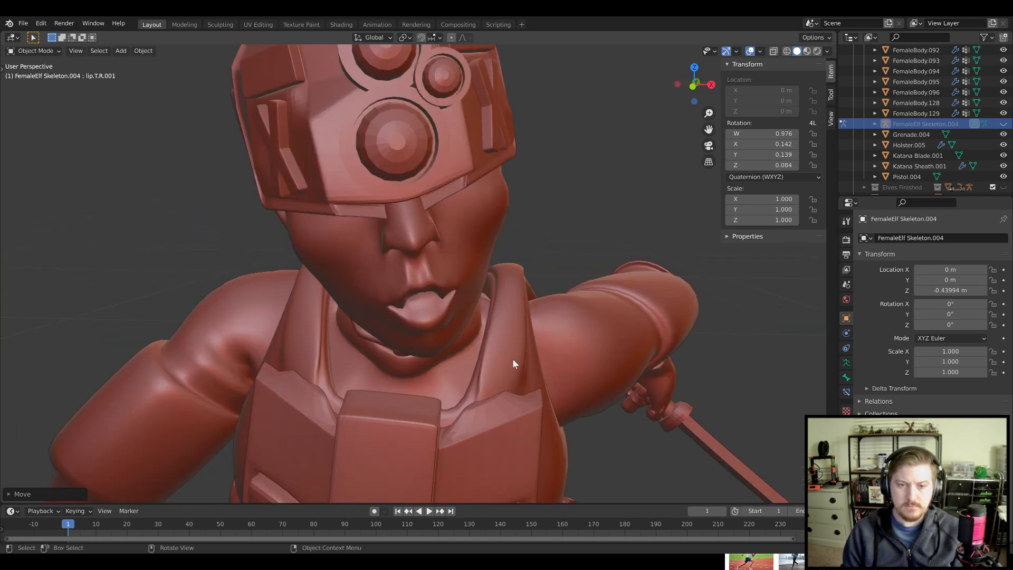
pyautogui.click(1004, 124)
pyautogui.scroll(4, 533, 391)
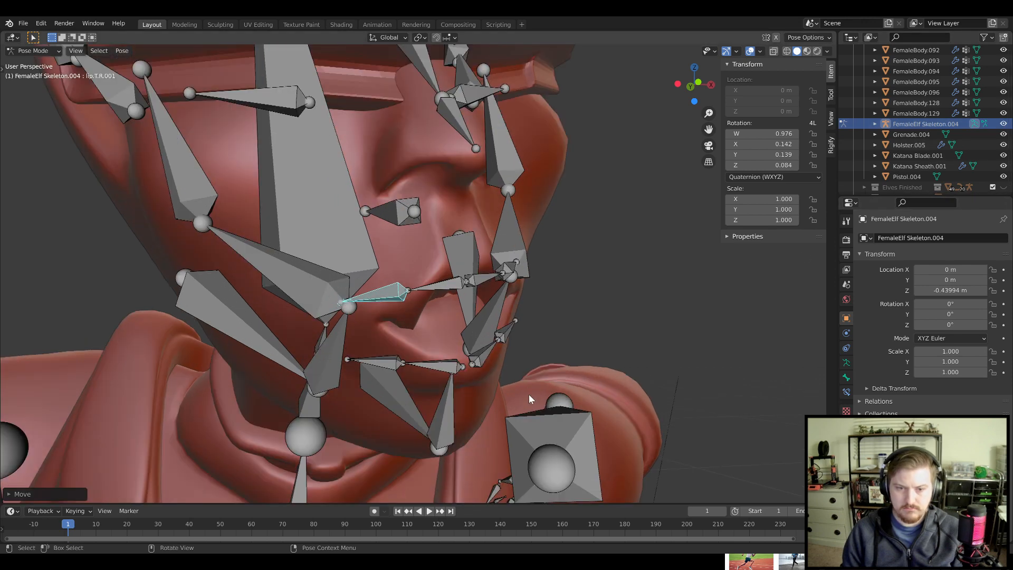
# Try rotating the chin bone freely from a side view of the head
pyautogui.moveTo(529, 394); pyautogui.dragTo(605, 362, button='middle')
pyautogui.click(520, 354)
pyautogui.press('r')
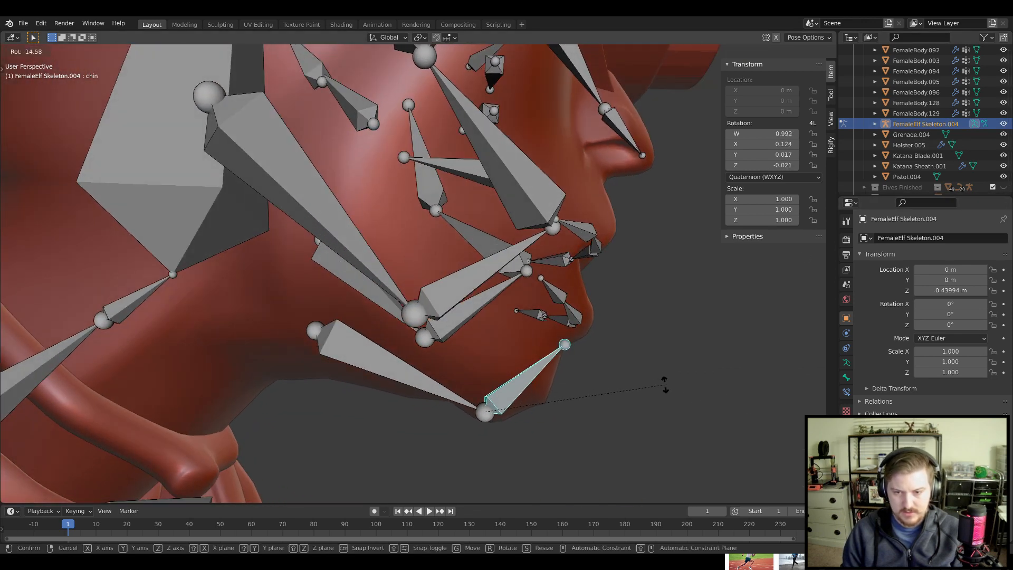
pyautogui.press('Escape')
# Rotate the central jaw bone further open about its local X axis to a quaternion X of about 0.135
pyautogui.press('r')
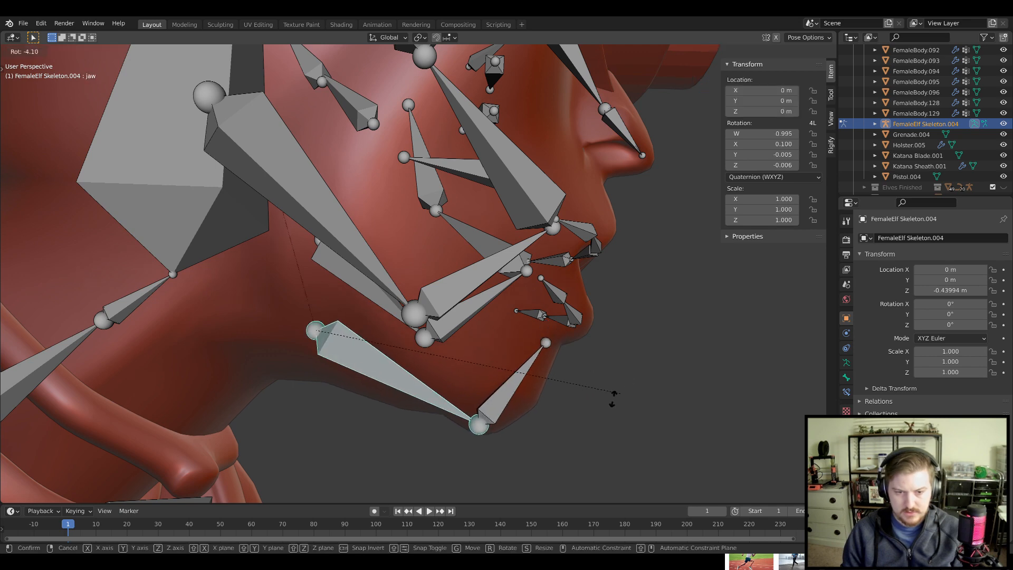
pyautogui.press('x')
pyautogui.press('x')
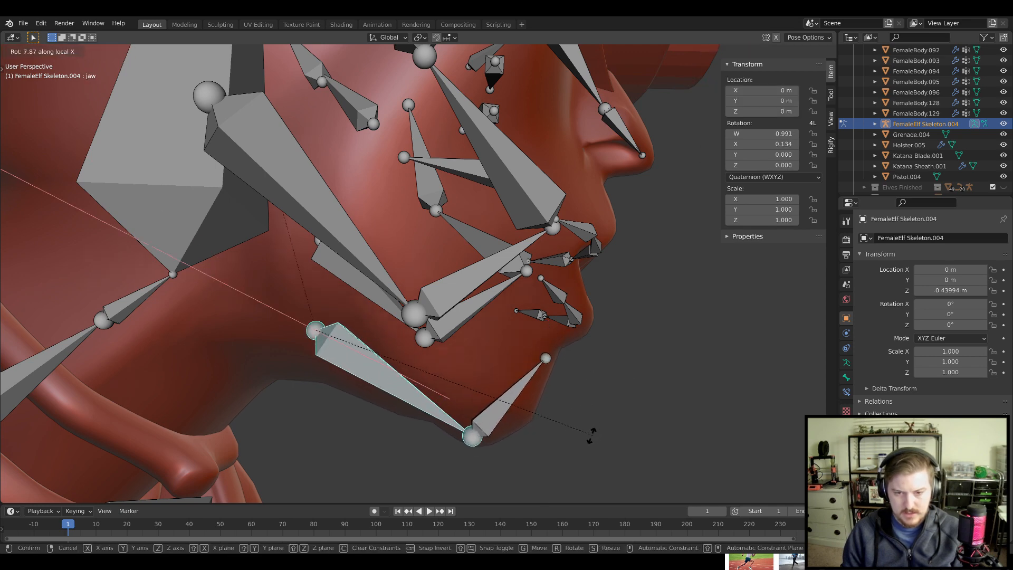
pyautogui.click(591, 435)
# Lower the inner lower lip bones lip.B.R and lip.B.L further, bringing lip.B.L to a Z location of about -0.0098 m
pyautogui.moveTo(591, 435); pyautogui.dragTo(428, 291, button='middle')
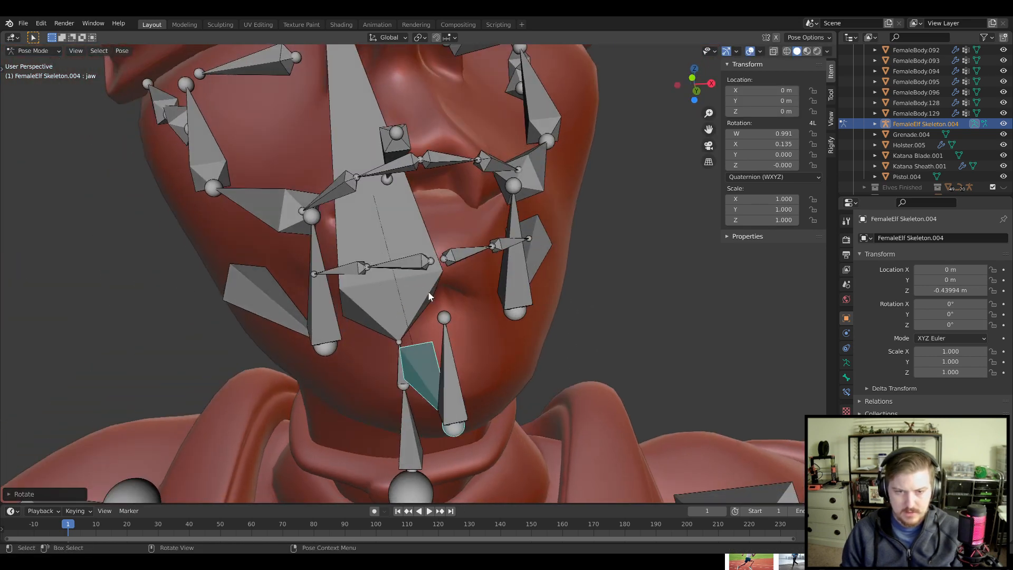
pyautogui.keyDown('shift'); pyautogui.click(460, 257); pyautogui.keyUp('shift')
pyautogui.moveTo(460, 257); pyautogui.dragTo(500, 322, button='middle')
pyautogui.press('g')
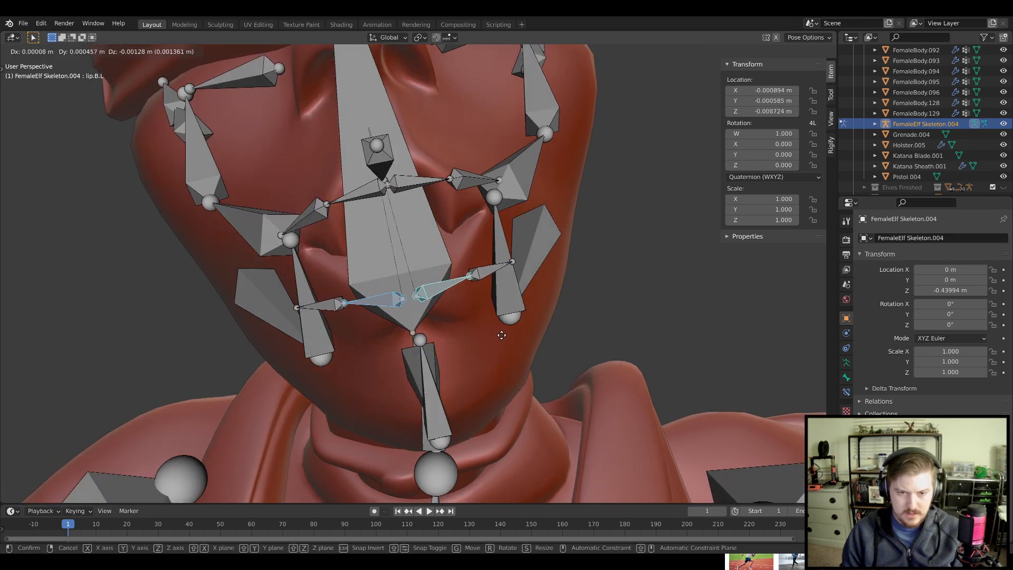
pyautogui.click(505, 347)
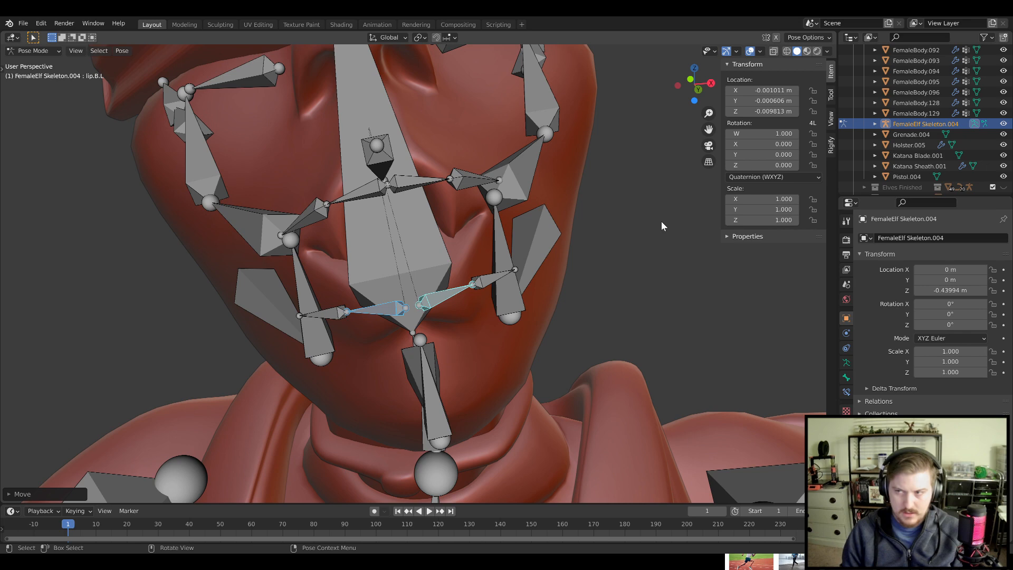
# Hide the armature, inspect the wider open mouth up close and within the whole figure, and show the armature again
pyautogui.click(1004, 124)
pyautogui.scroll(-8, 569, 267)
pyautogui.moveTo(536, 271); pyautogui.dragTo(508, 293, button='middle')
pyautogui.scroll(8, 475, 292)
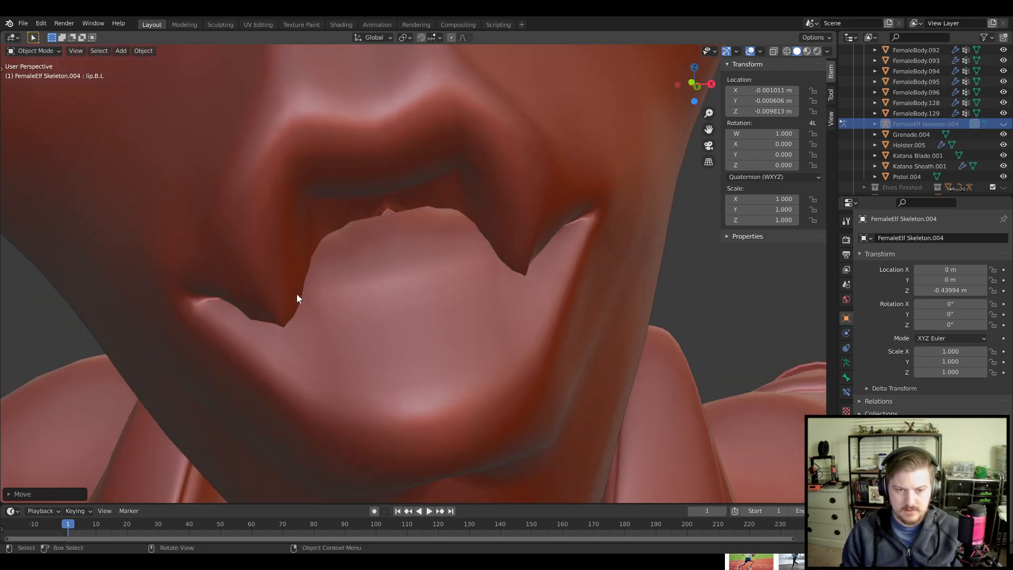
pyautogui.scroll(-5, 562, 347)
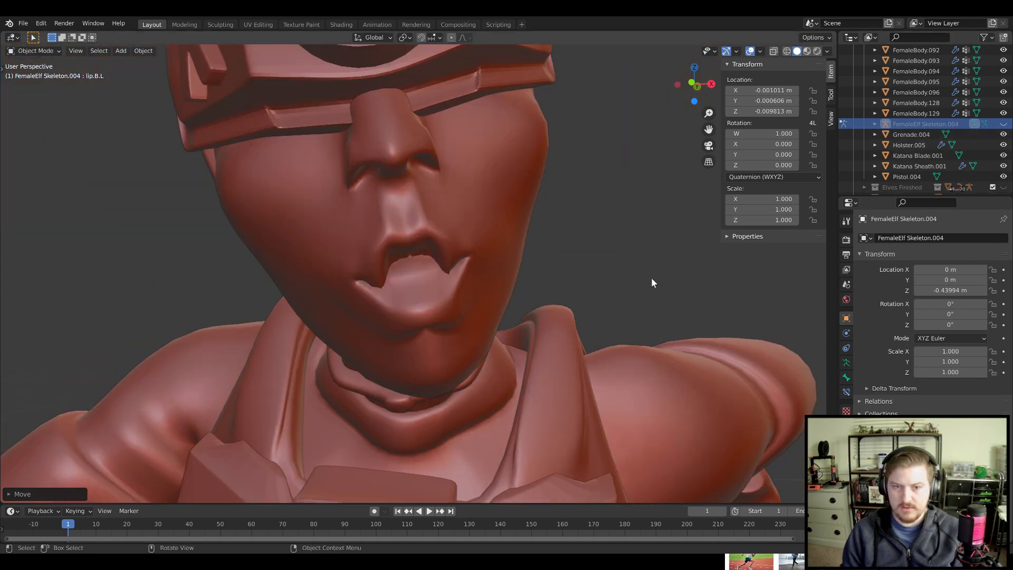
pyautogui.scroll(-4, 651, 277)
pyautogui.moveTo(520, 299); pyautogui.dragTo(585, 271, button='middle')
pyautogui.scroll(-5, 495, 309)
pyautogui.scroll(5, 624, 302)
pyautogui.click(1002, 124)
# Select the tip bone of the elf's right ear, ear.R
pyautogui.scroll(4, 559, 278)
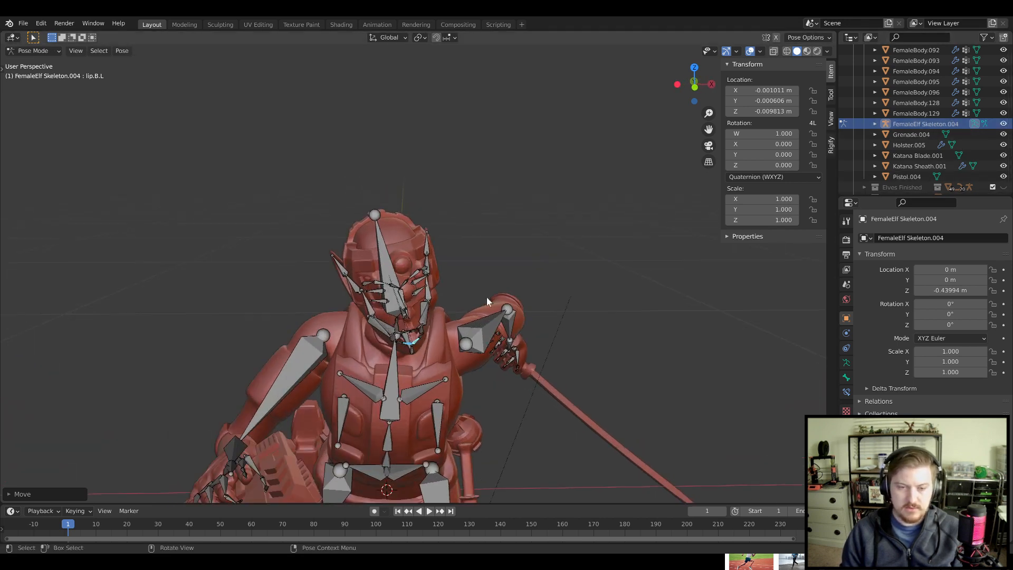
pyautogui.click(287, 259)
pyautogui.moveTo(436, 241); pyautogui.dragTo(448, 264, button='middle')
pyautogui.press('x')
pyautogui.press('x')
pyautogui.rightClick(432, 227)
# Rotate the right ear tip bone outward about its local Z axis to a quaternion Z of about 0.184
pyautogui.scroll(3, 549, 235)
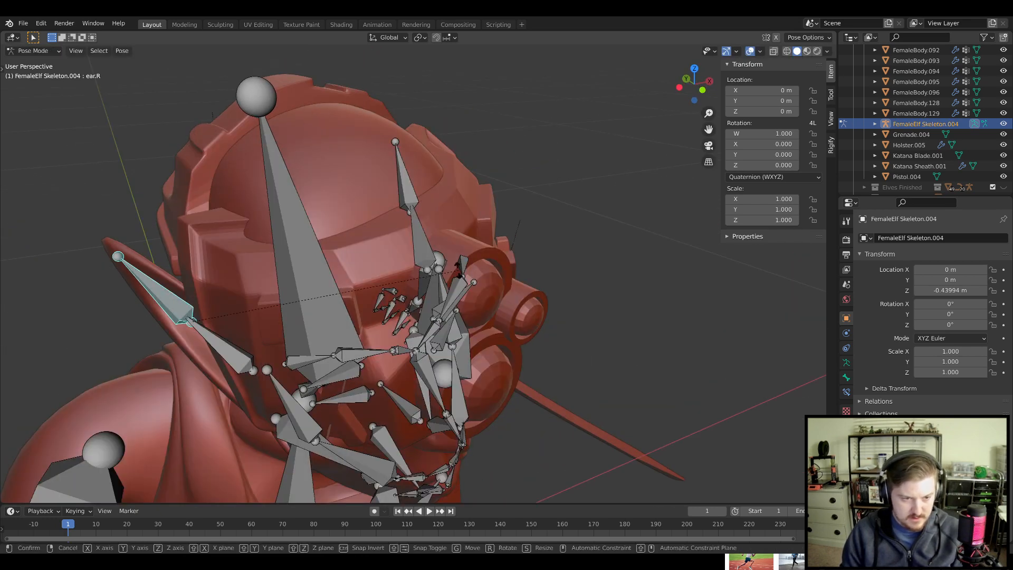
pyautogui.press('r')
pyautogui.press('z')
pyautogui.press('z')
pyautogui.click(382, 205)
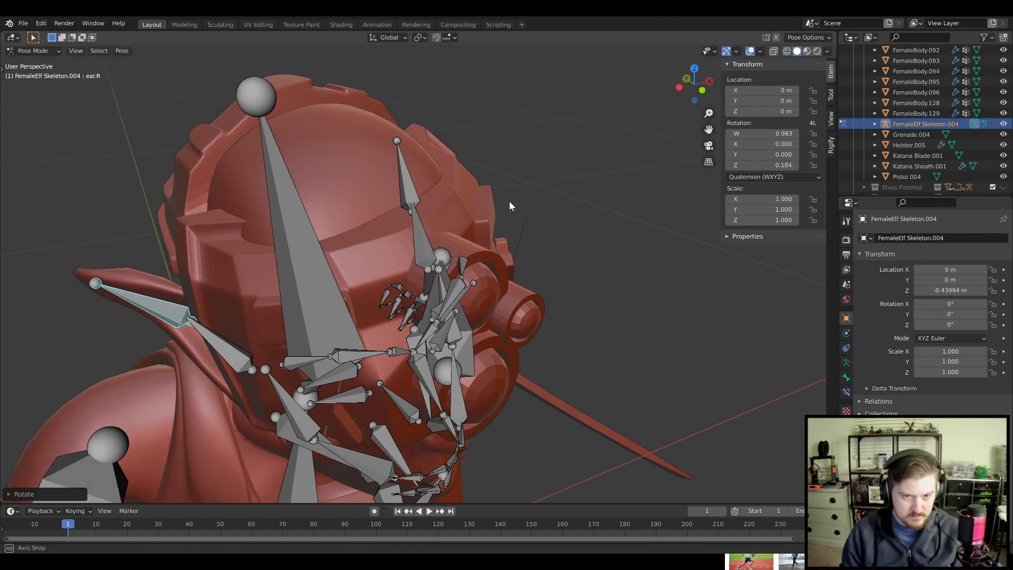
# Rotate the left ear tip bone ear.L outward to match, to a quaternion Z of about -0.179
pyautogui.moveTo(509, 201); pyautogui.dragTo(461, 173, button='middle')
pyautogui.moveTo(576, 186); pyautogui.dragTo(528, 182, button='middle')
pyautogui.click(477, 177)
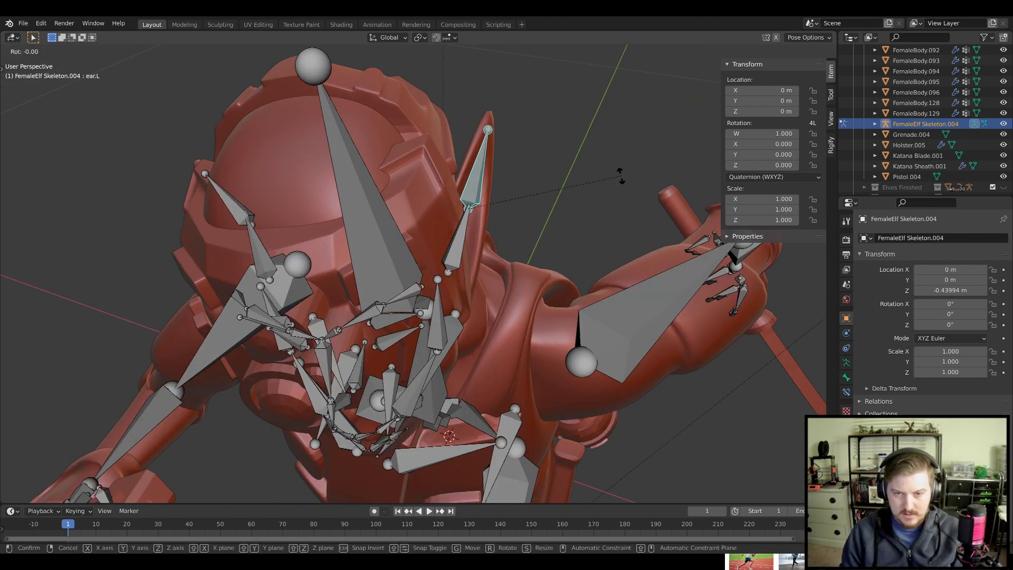
pyautogui.click(638, 234)
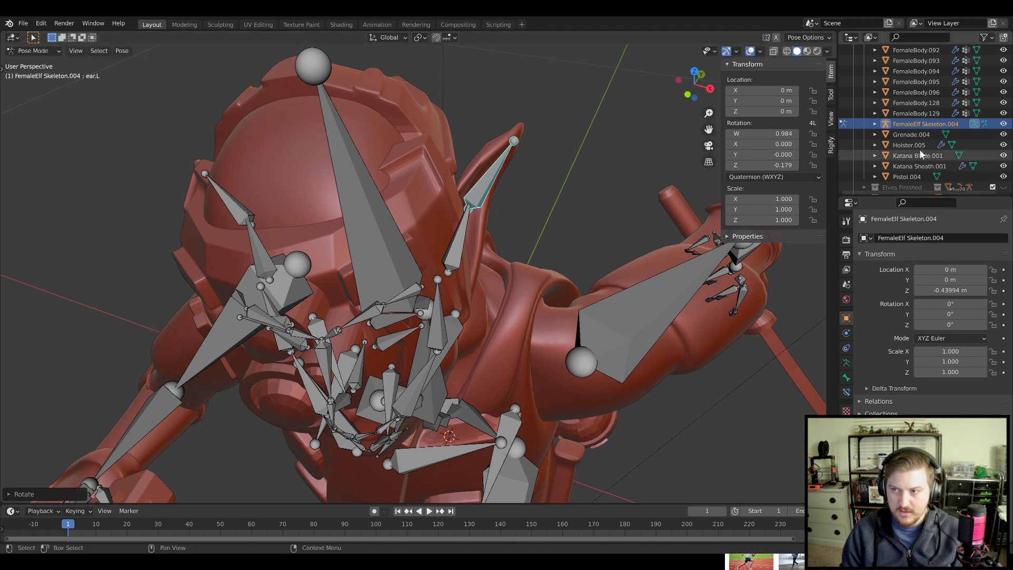
# Hide the armature and check the reshaped ears within the whole figure
pyautogui.click(1003, 124)
pyautogui.scroll(-5, 587, 288)
pyautogui.moveTo(559, 390); pyautogui.dragTo(590, 340, button='middle')
pyautogui.scroll(-3, 577, 350)
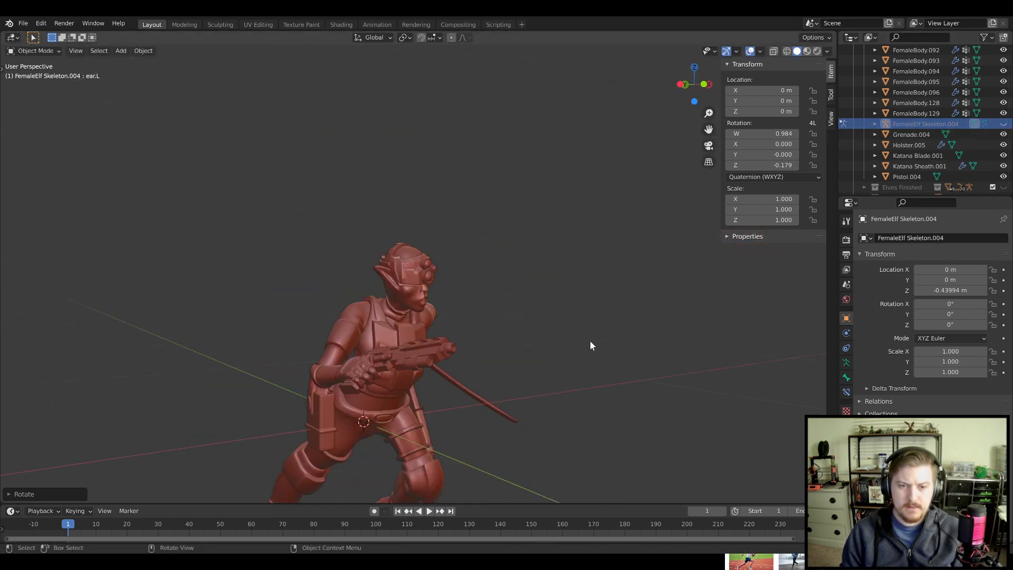
pyautogui.moveTo(511, 345); pyautogui.dragTo(608, 365, button='middle')
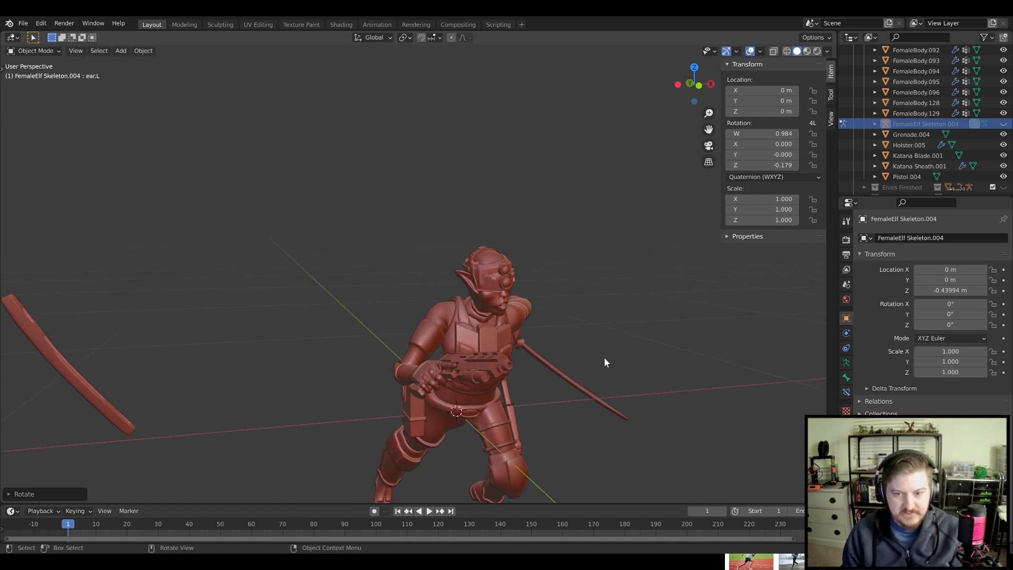
pyautogui.moveTo(604, 359); pyautogui.dragTo(604, 240, button='middle')
# Examine the running pose in the right orthographic view, and the head and upper body from the other side
pyautogui.press('KP_3')
pyautogui.scroll(3, 638, 336)
pyautogui.scroll(4, 589, 246)
pyautogui.scroll(-3, 600, 236)
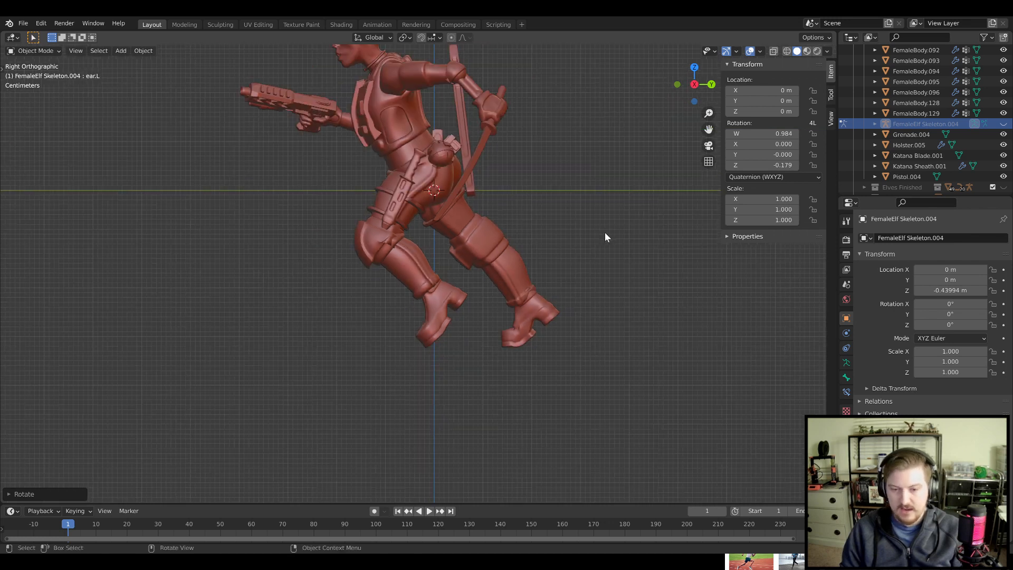
pyautogui.keyDown('shift'); pyautogui.moveTo(558, 201); pyautogui.dragTo(589, 290, button='middle'); pyautogui.keyUp('shift')
pyautogui.scroll(4, 595, 342)
pyautogui.moveTo(522, 181); pyautogui.dragTo(551, 217, button='middle')
pyautogui.scroll(-4, 552, 217)
pyautogui.moveTo(521, 248); pyautogui.dragTo(536, 136, button='middle')
pyautogui.moveTo(606, 236); pyautogui.dragTo(574, 156, button='middle')
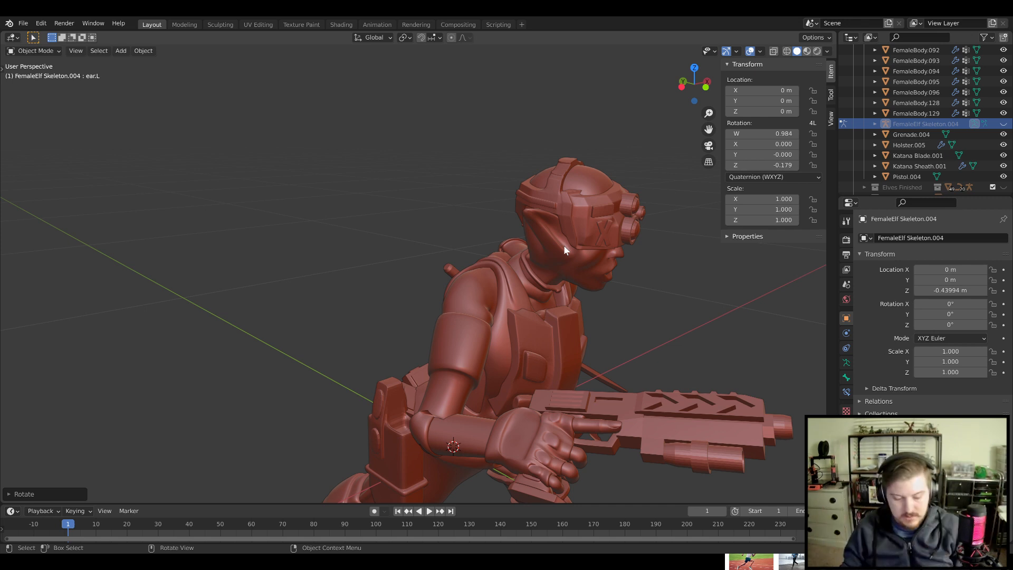
# Rotate the hip holster from a side view to follow the trailing thigh, to a rotation of about 179°, 53.4°, 85.1°
pyautogui.scroll(-3, 591, 265)
pyautogui.moveTo(591, 264); pyautogui.dragTo(382, 245, button='middle')
pyautogui.click(347, 354)
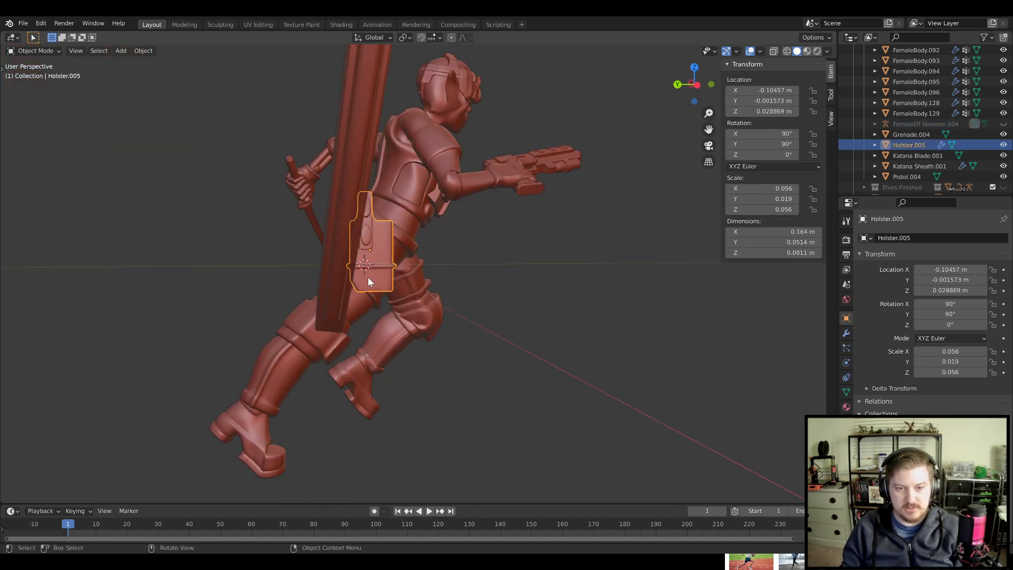
pyautogui.moveTo(484, 265); pyautogui.dragTo(327, 237, button='middle')
pyautogui.click(430, 224)
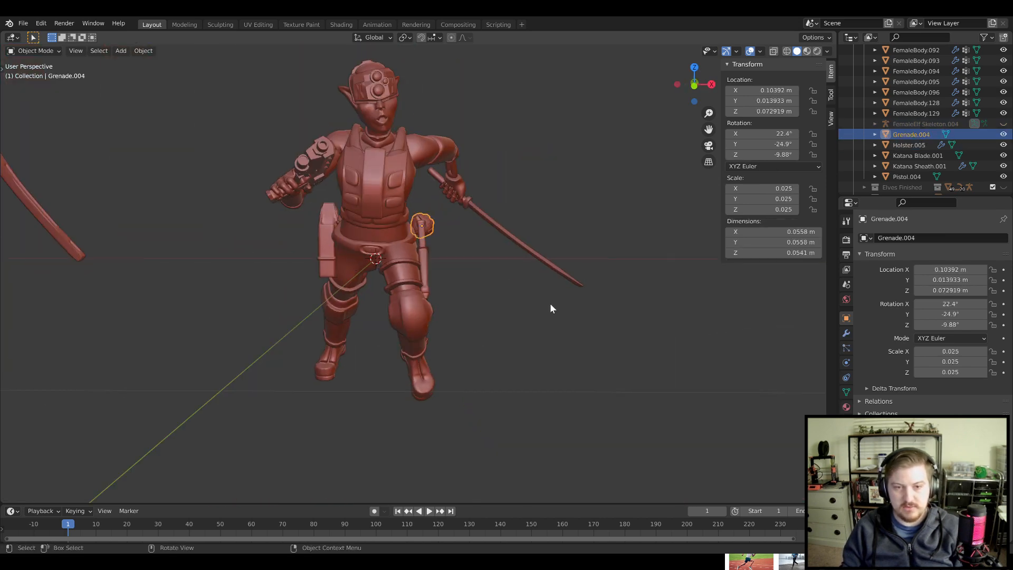
pyautogui.moveTo(550, 304); pyautogui.dragTo(565, 247, button='middle')
pyautogui.moveTo(649, 290); pyautogui.dragTo(493, 269, button='middle')
pyautogui.press('r')
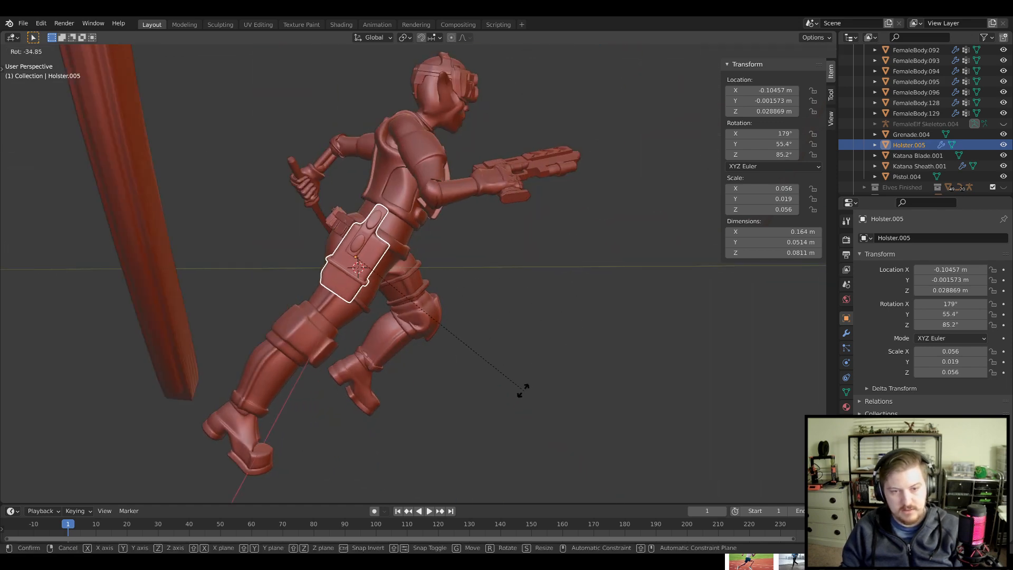
pyautogui.click(506, 369)
pyautogui.click(482, 341)
# Move the grenade inward against the hip to about X 0.085 m, Y 0.0135 m, Z 0.074 m, and review the figure
pyautogui.moveTo(485, 344); pyautogui.dragTo(489, 313, button='middle')
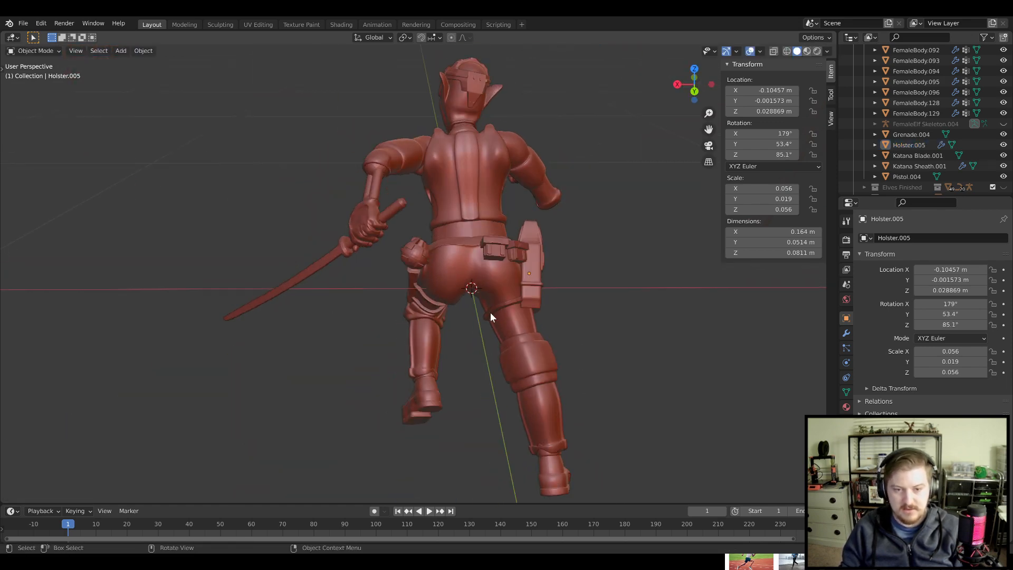
pyautogui.scroll(5, 410, 217)
pyautogui.click(410, 217)
pyautogui.press('g')
pyautogui.click(434, 217)
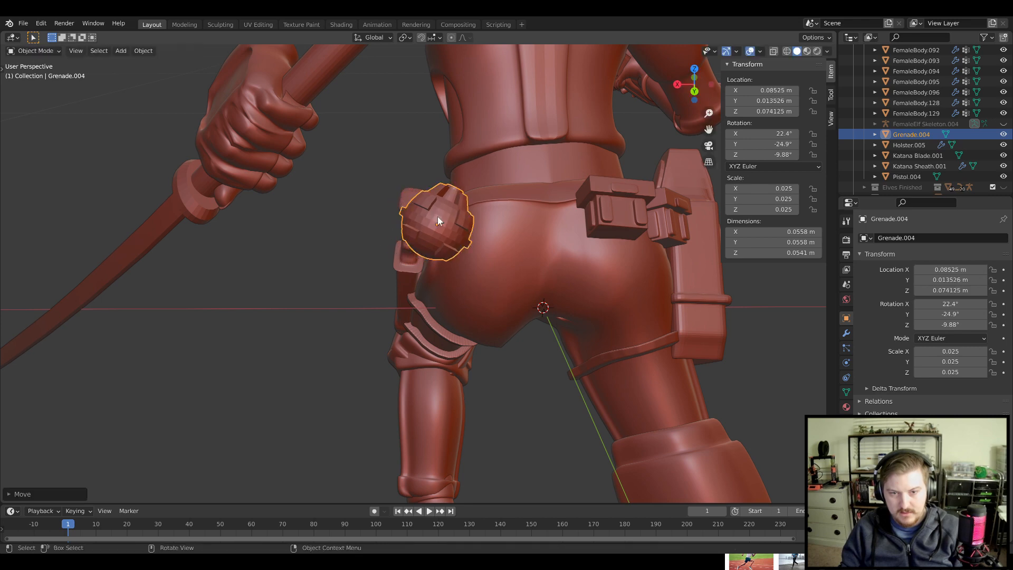
pyautogui.moveTo(438, 217); pyautogui.dragTo(618, 309, button='middle')
pyautogui.click(255, 299)
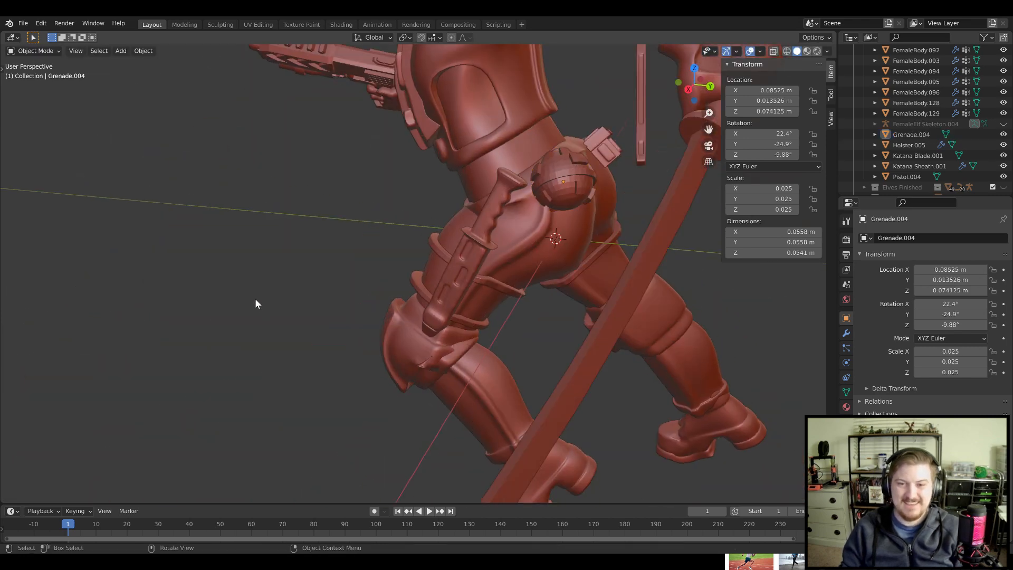
pyautogui.moveTo(255, 299); pyautogui.dragTo(479, 339, button='middle')
pyautogui.scroll(-5, 417, 324)
pyautogui.scroll(-4, 456, 316)
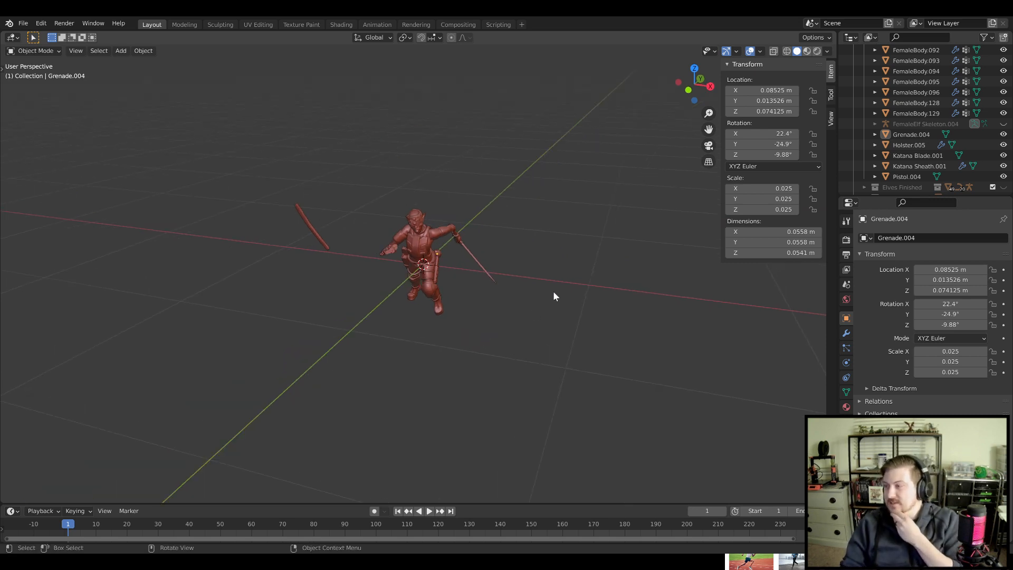